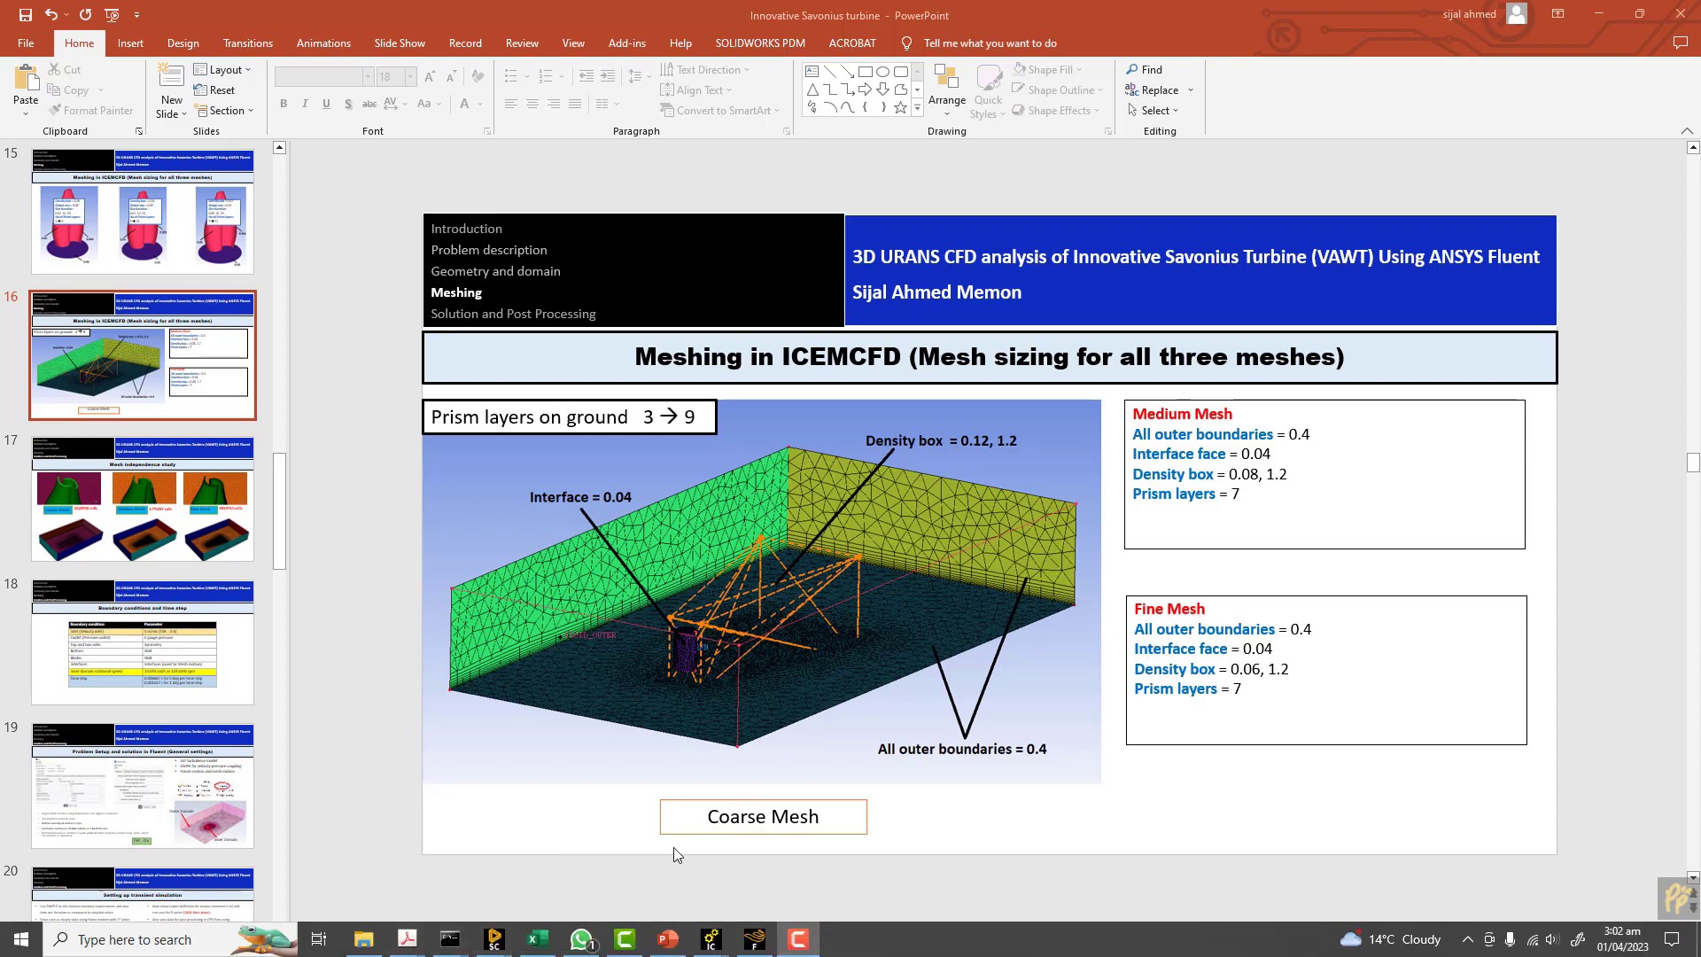
# - Switch to the Inner project in ICEM CFD and close it, saving its changes
pyautogui.moveTo(711, 937)
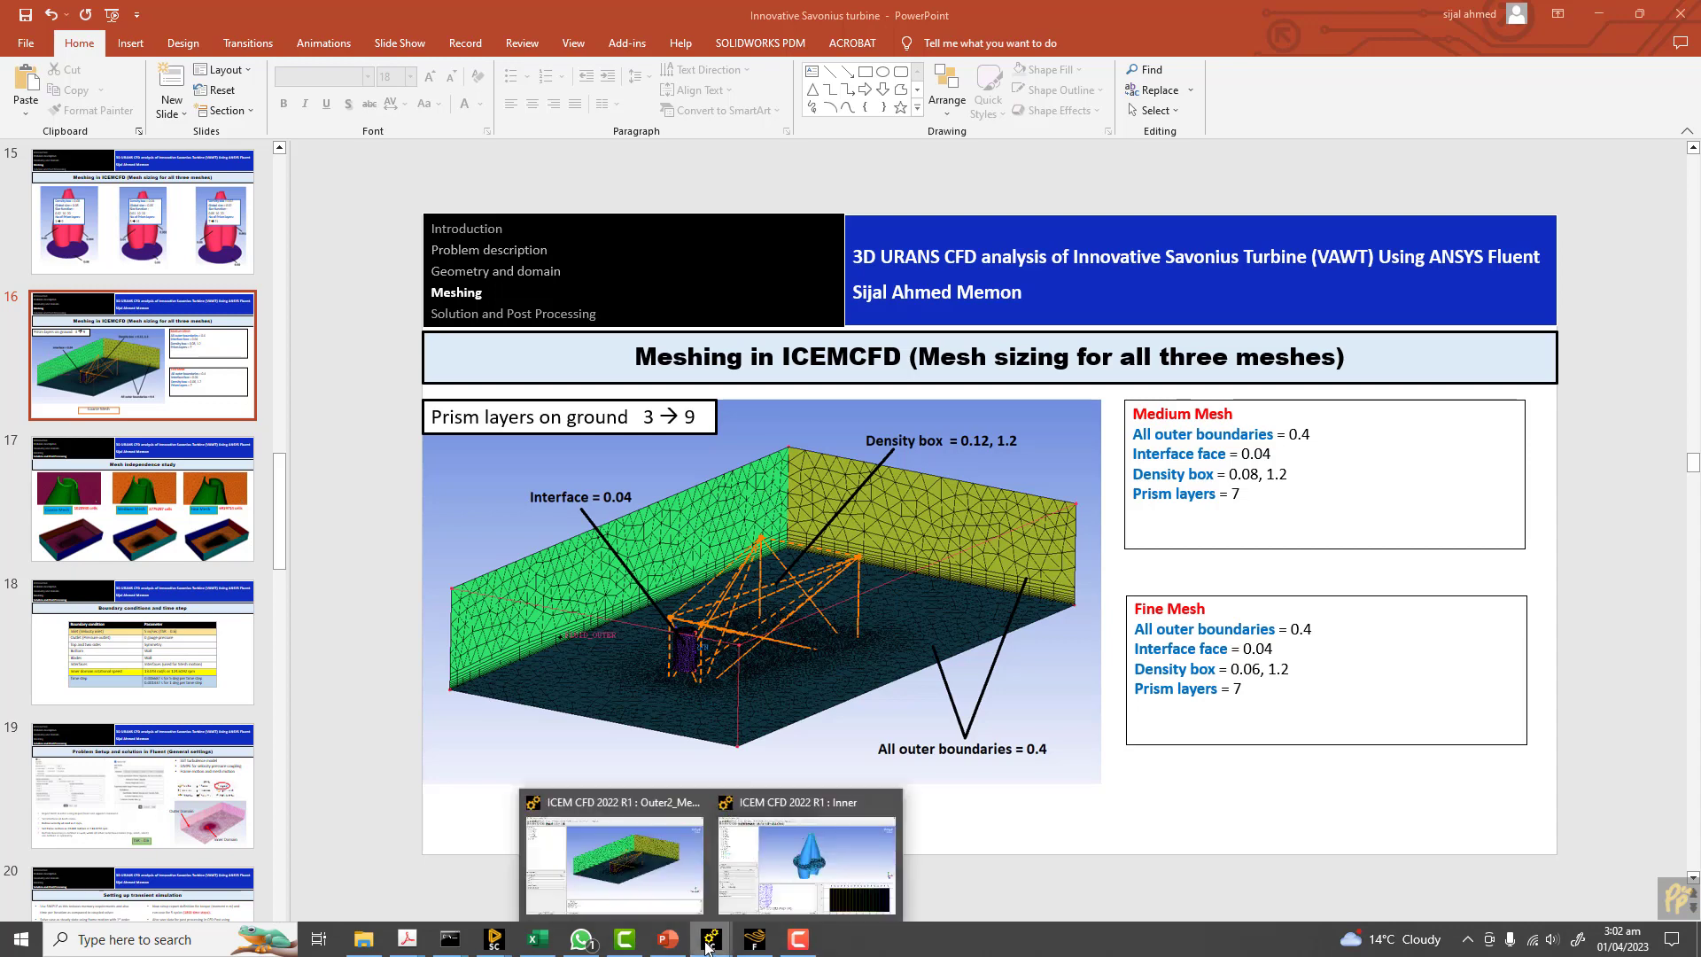
pyautogui.click(768, 878)
pyautogui.click(16, 31)
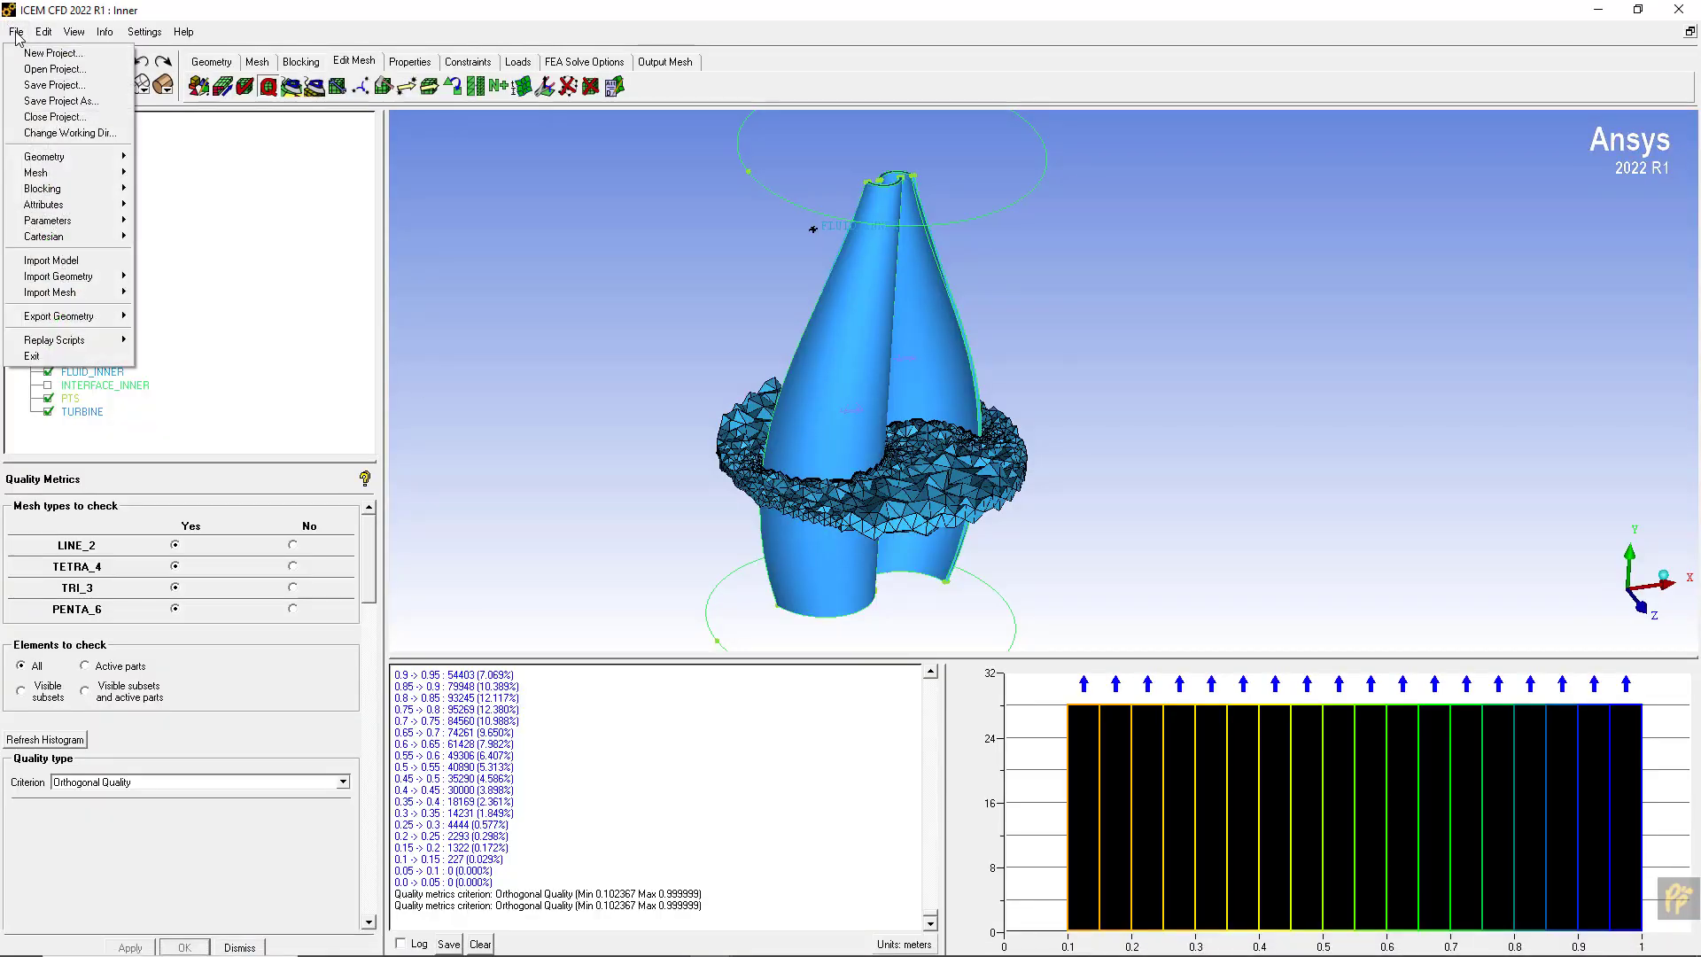
pyautogui.click(46, 121)
pyautogui.click(796, 594)
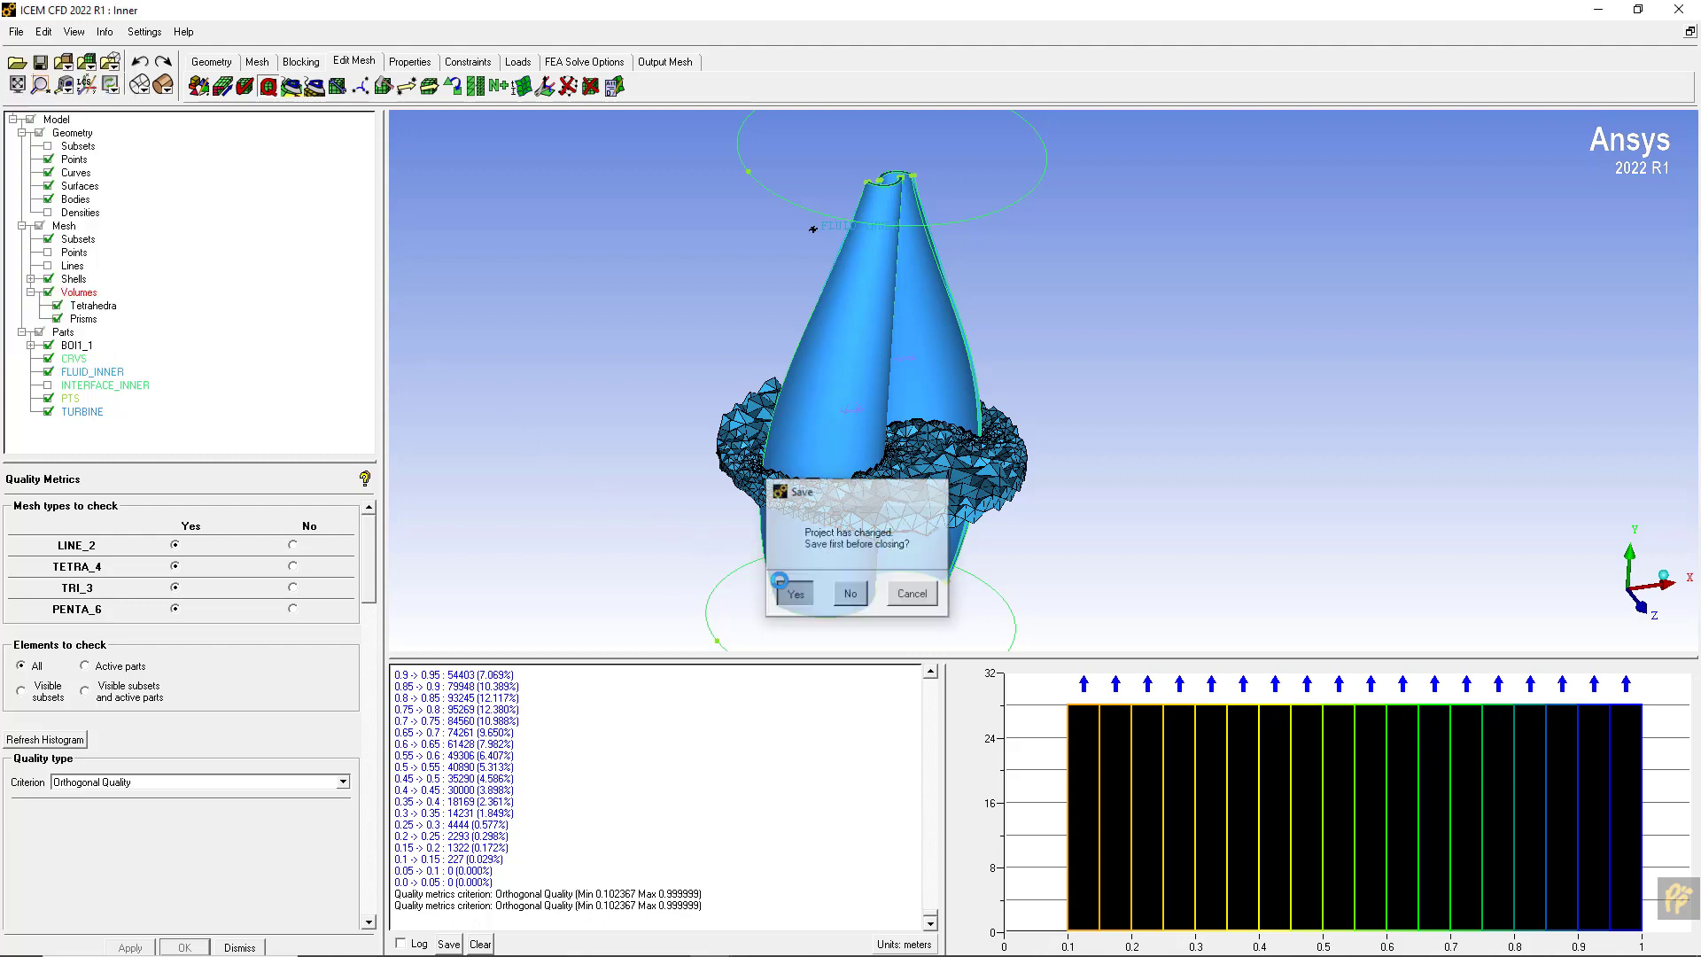
# - Import the Outer model from the New folder with Named Selection Processing enabled
pyautogui.click(17, 32)
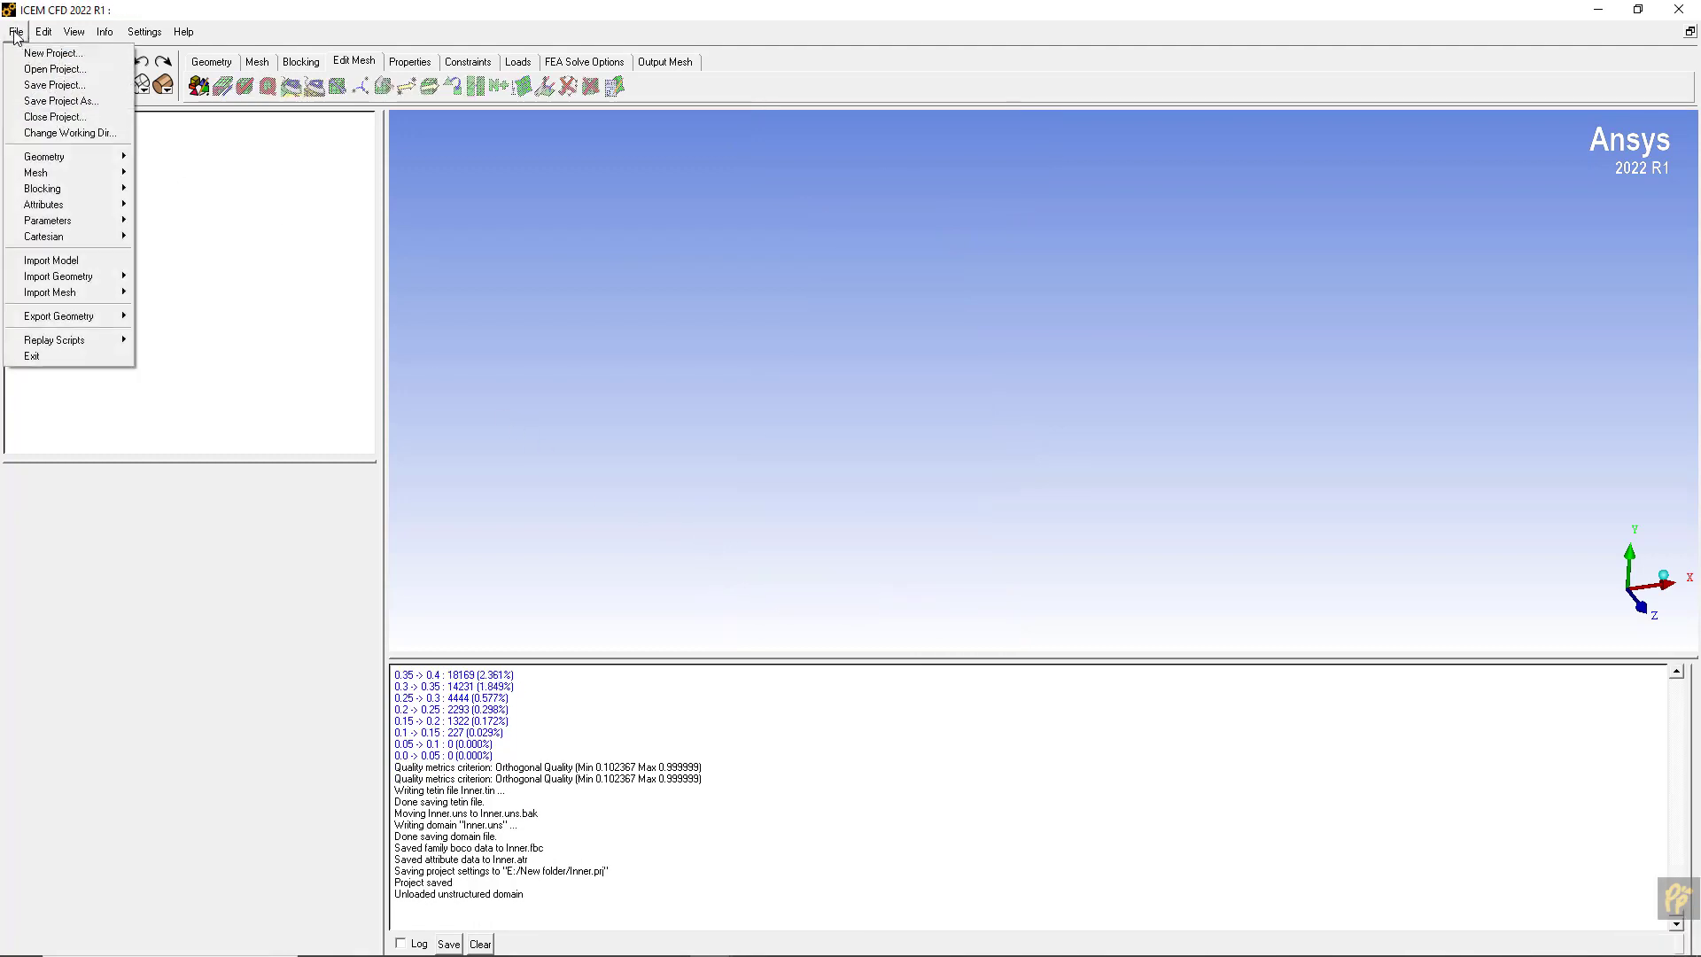
pyautogui.click(39, 263)
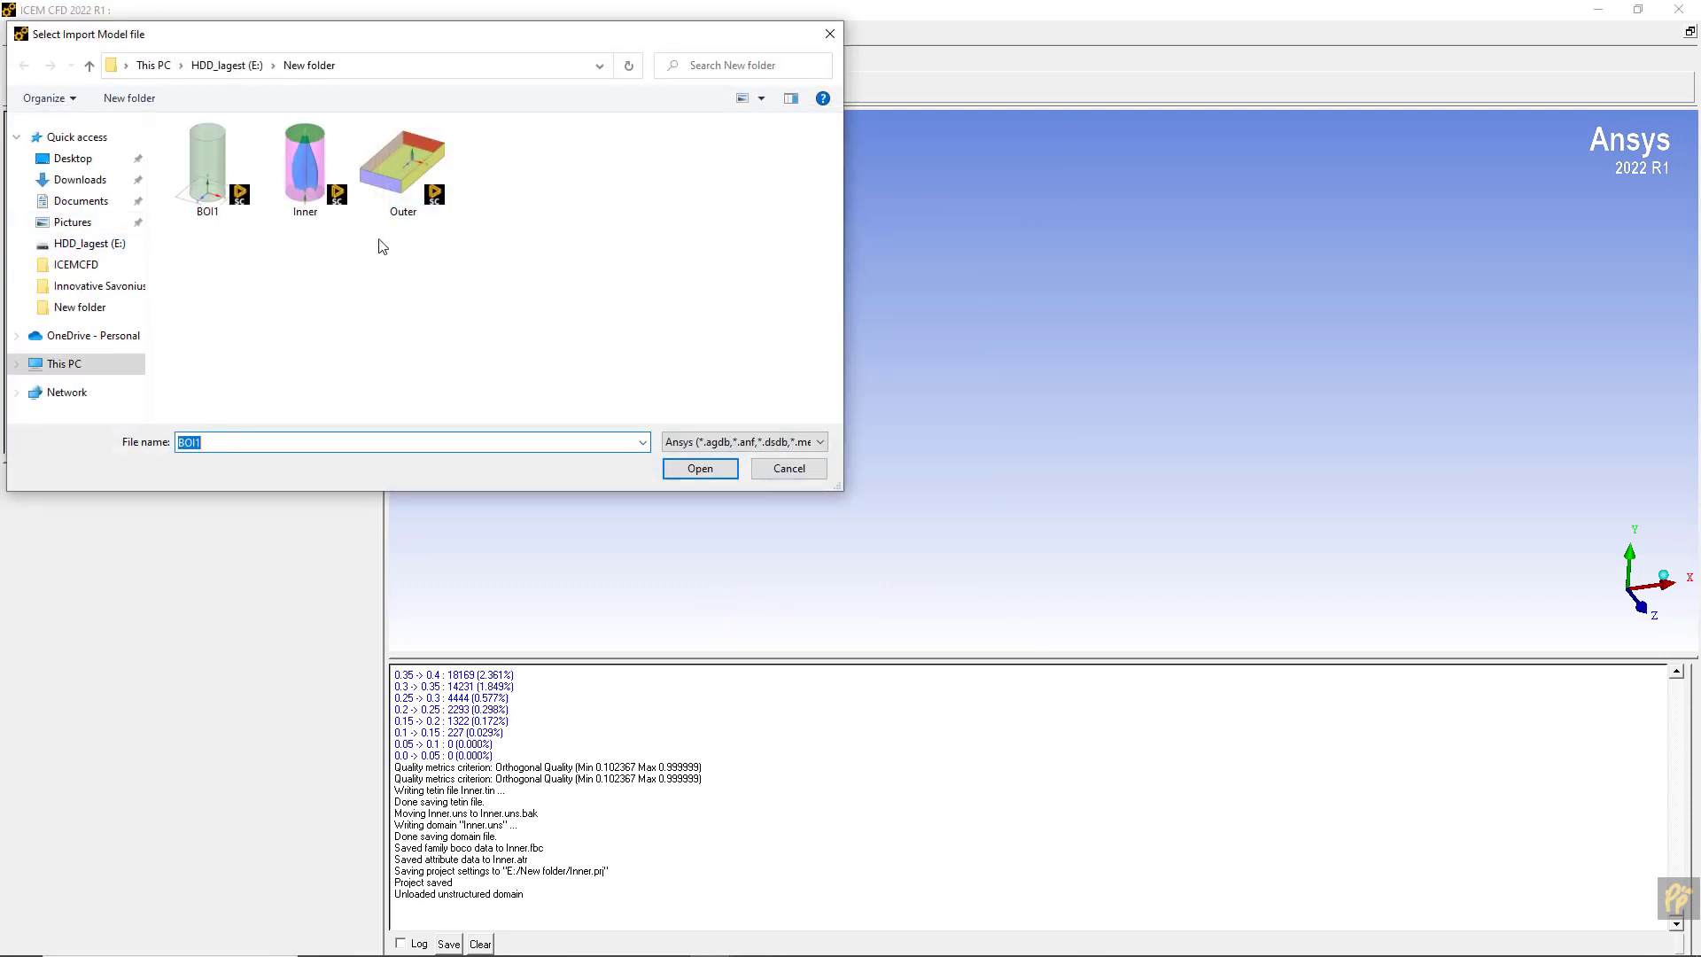
pyautogui.doubleClick(398, 177)
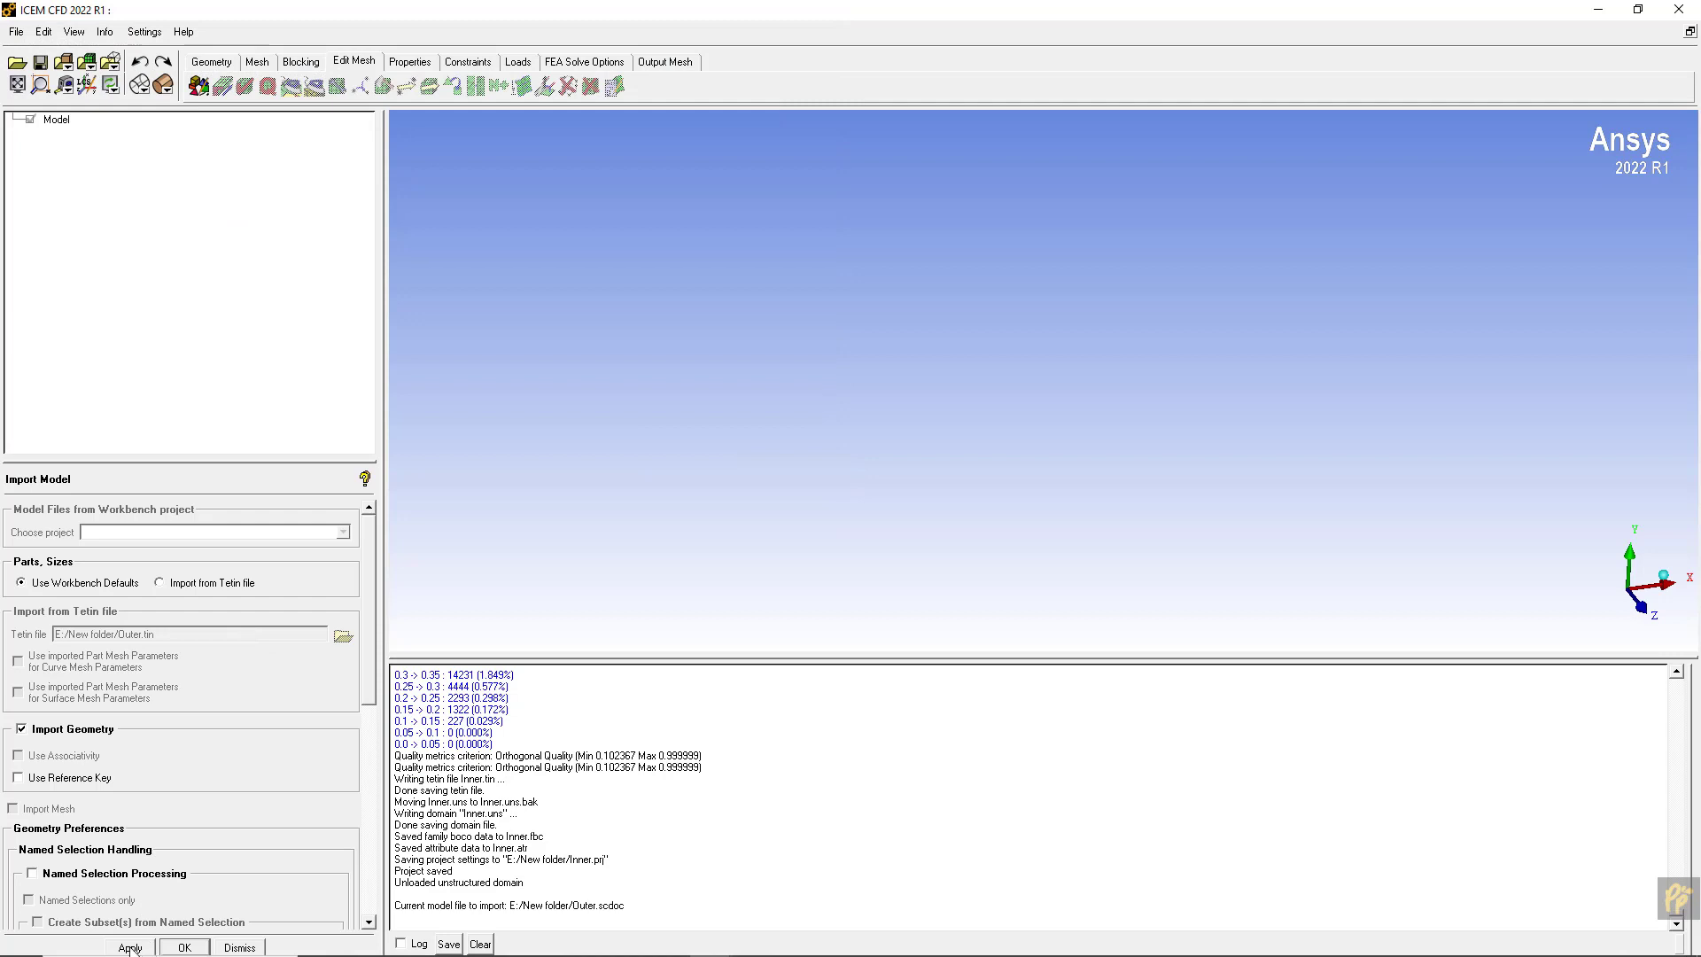
pyautogui.click(84, 877)
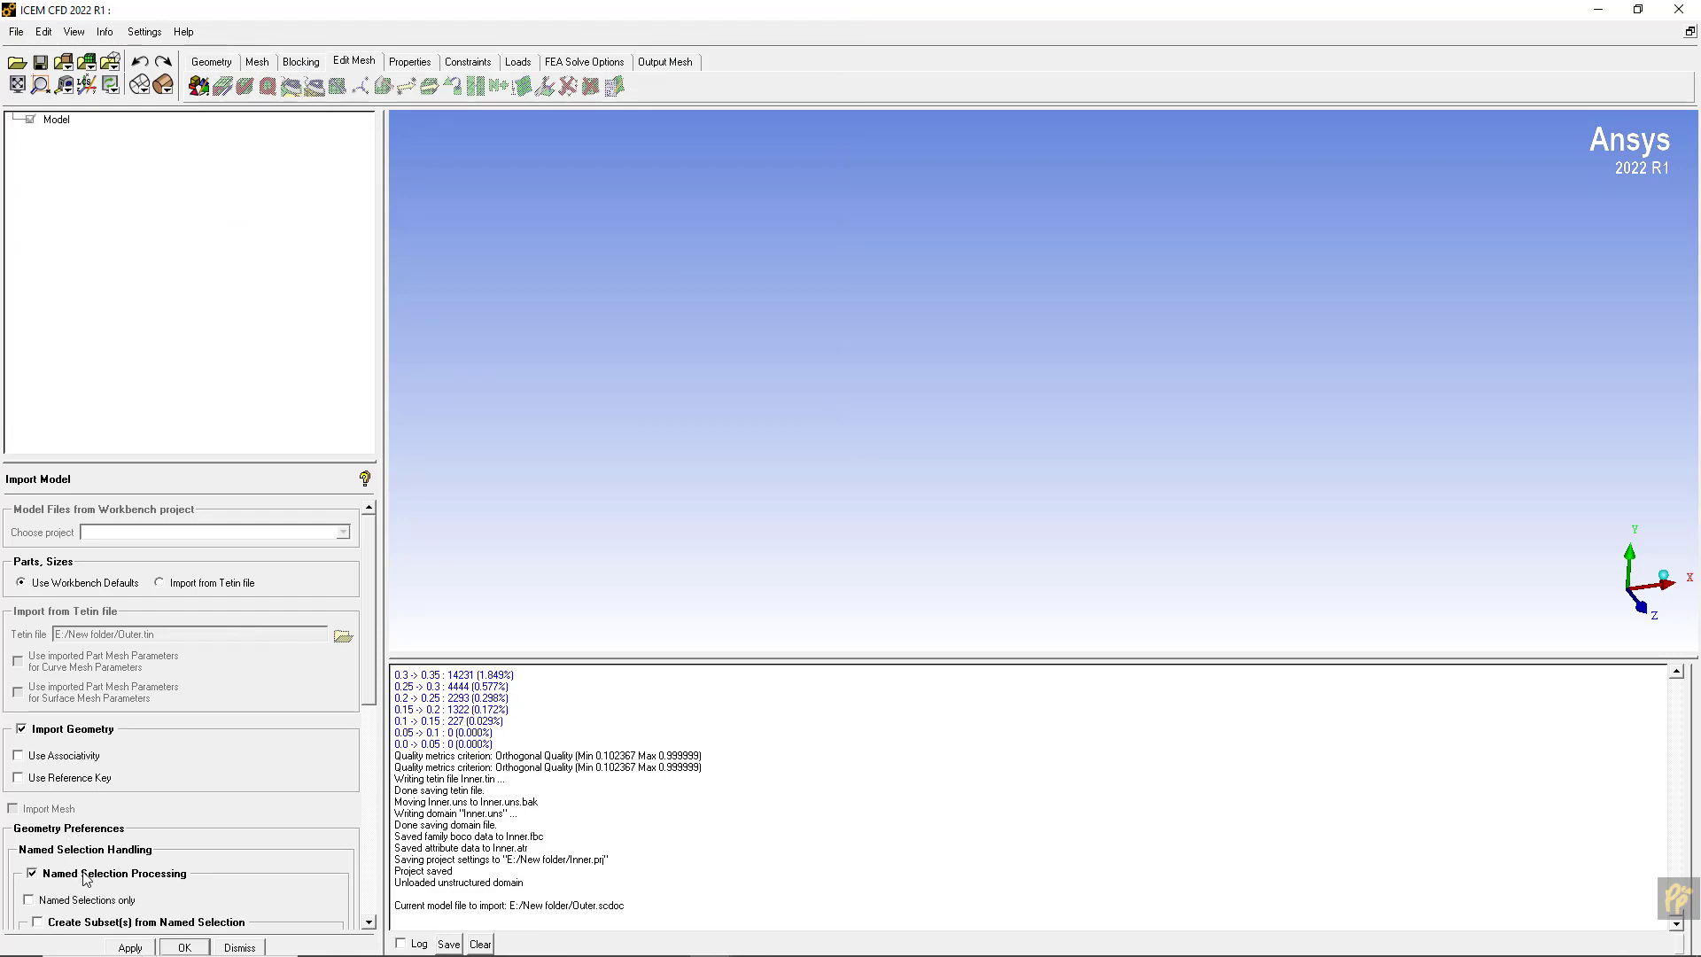
pyautogui.click(131, 948)
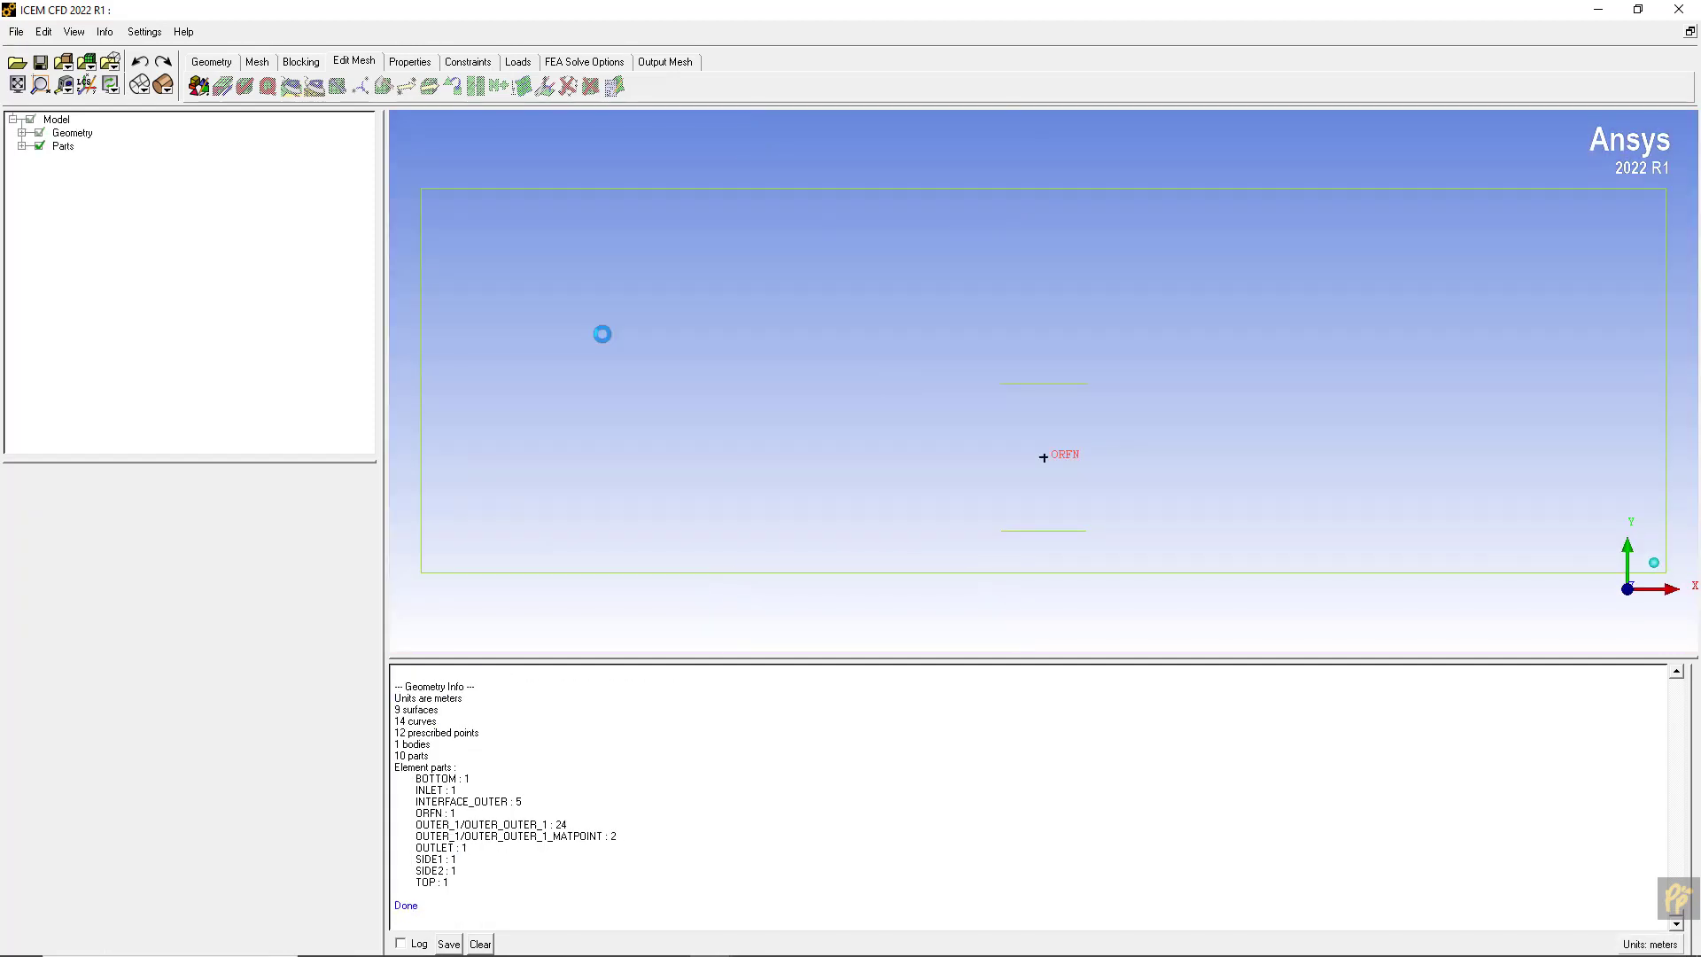
# - Expand the parts and geometry in the model tree and display the surfaces and points
pyautogui.moveTo(617, 319); pyautogui.dragTo(886, 460)
pyautogui.click(21, 145)
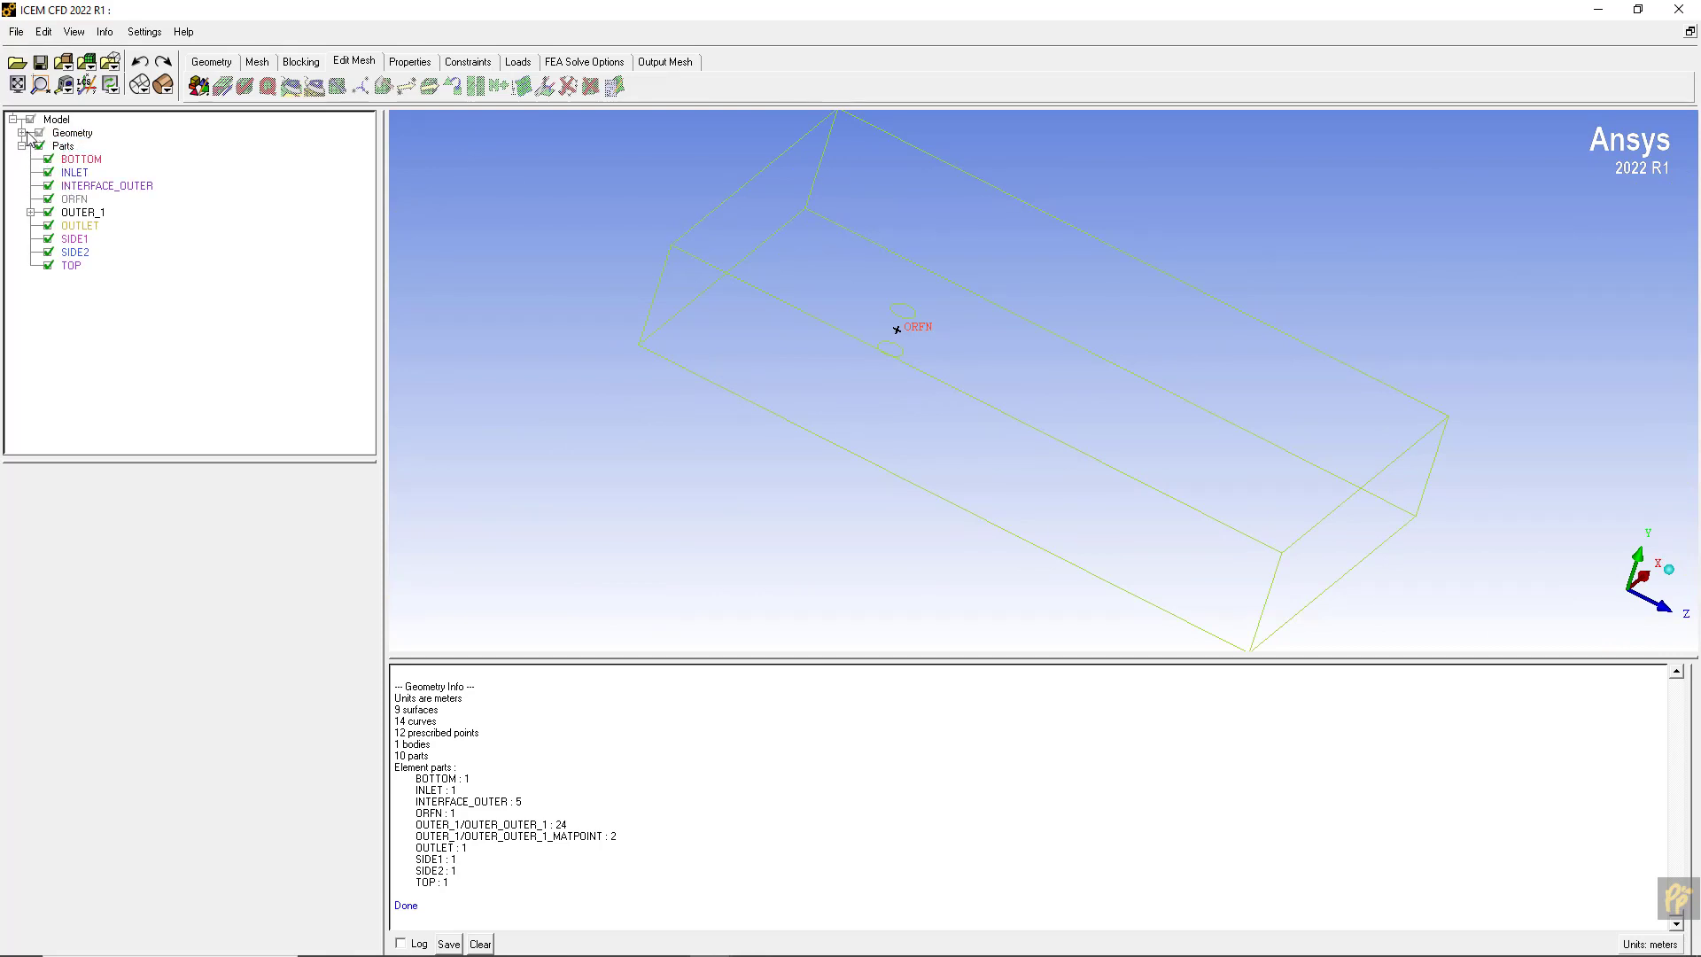
pyautogui.click(21, 133)
pyautogui.click(49, 186)
pyautogui.click(49, 160)
pyautogui.moveTo(682, 217); pyautogui.dragTo(175, 167)
# - Hide the INLET, SIDE1, TOP, SIDE2 and BOTTOM parts to expose the domain interior
pyautogui.click(49, 239)
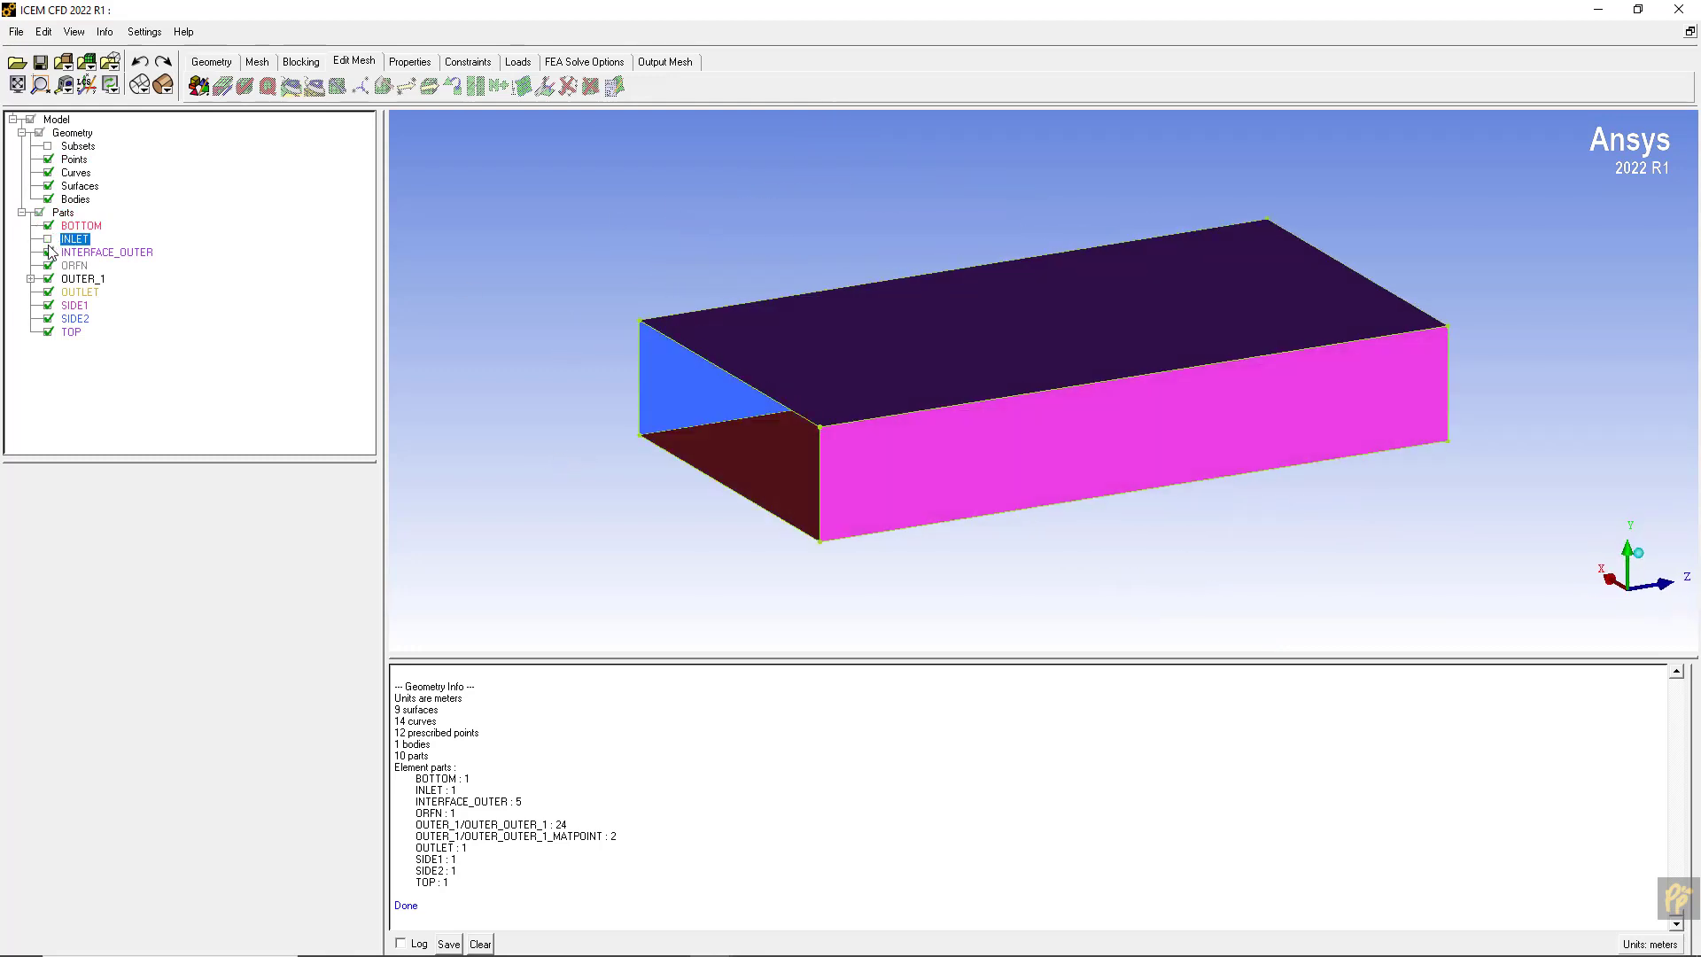
pyautogui.click(48, 305)
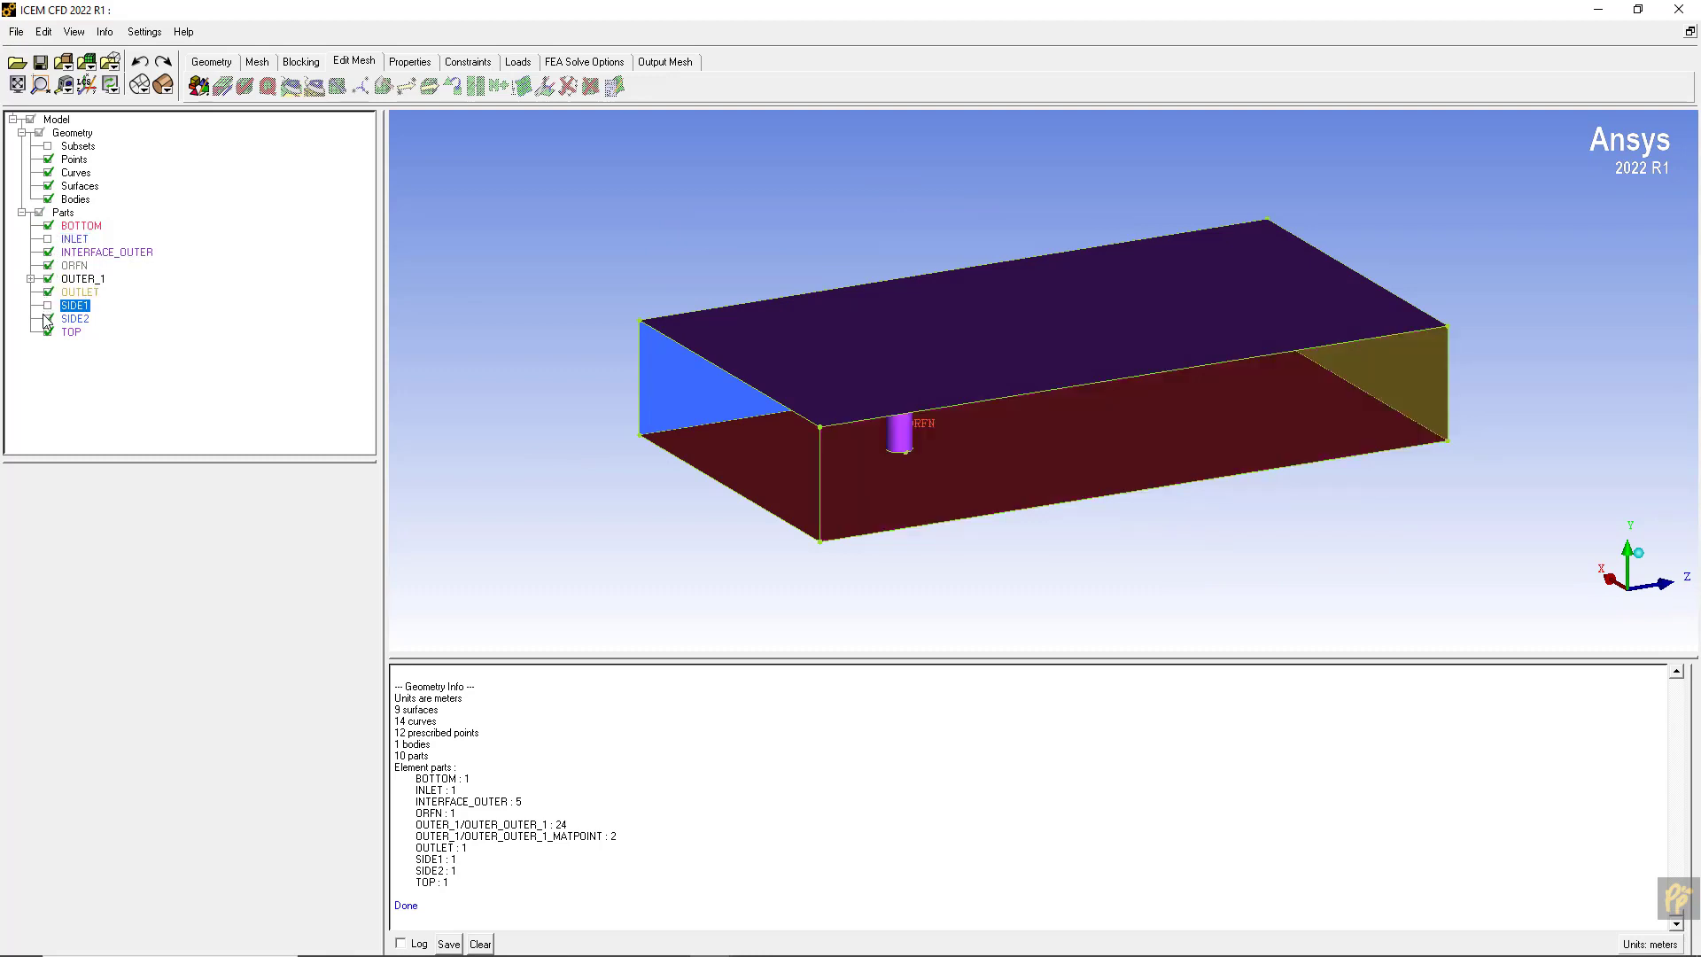
pyautogui.click(48, 333)
pyautogui.click(49, 319)
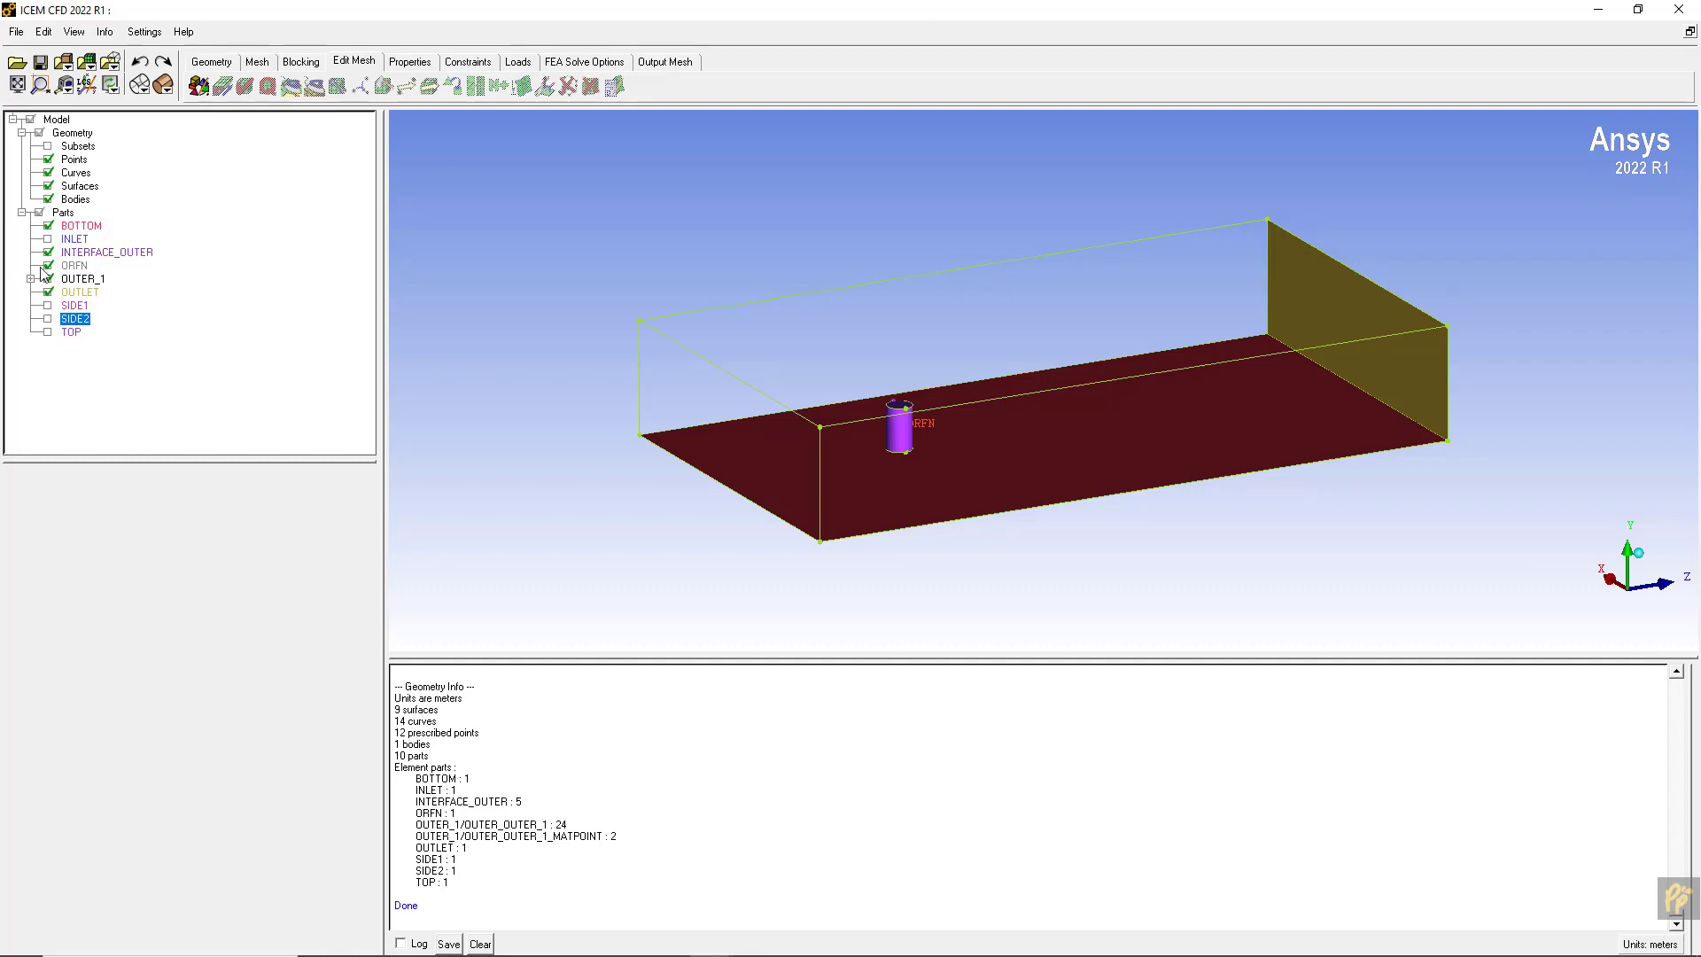
pyautogui.click(48, 226)
pyautogui.moveTo(1236, 328); pyautogui.dragTo(932, 440)
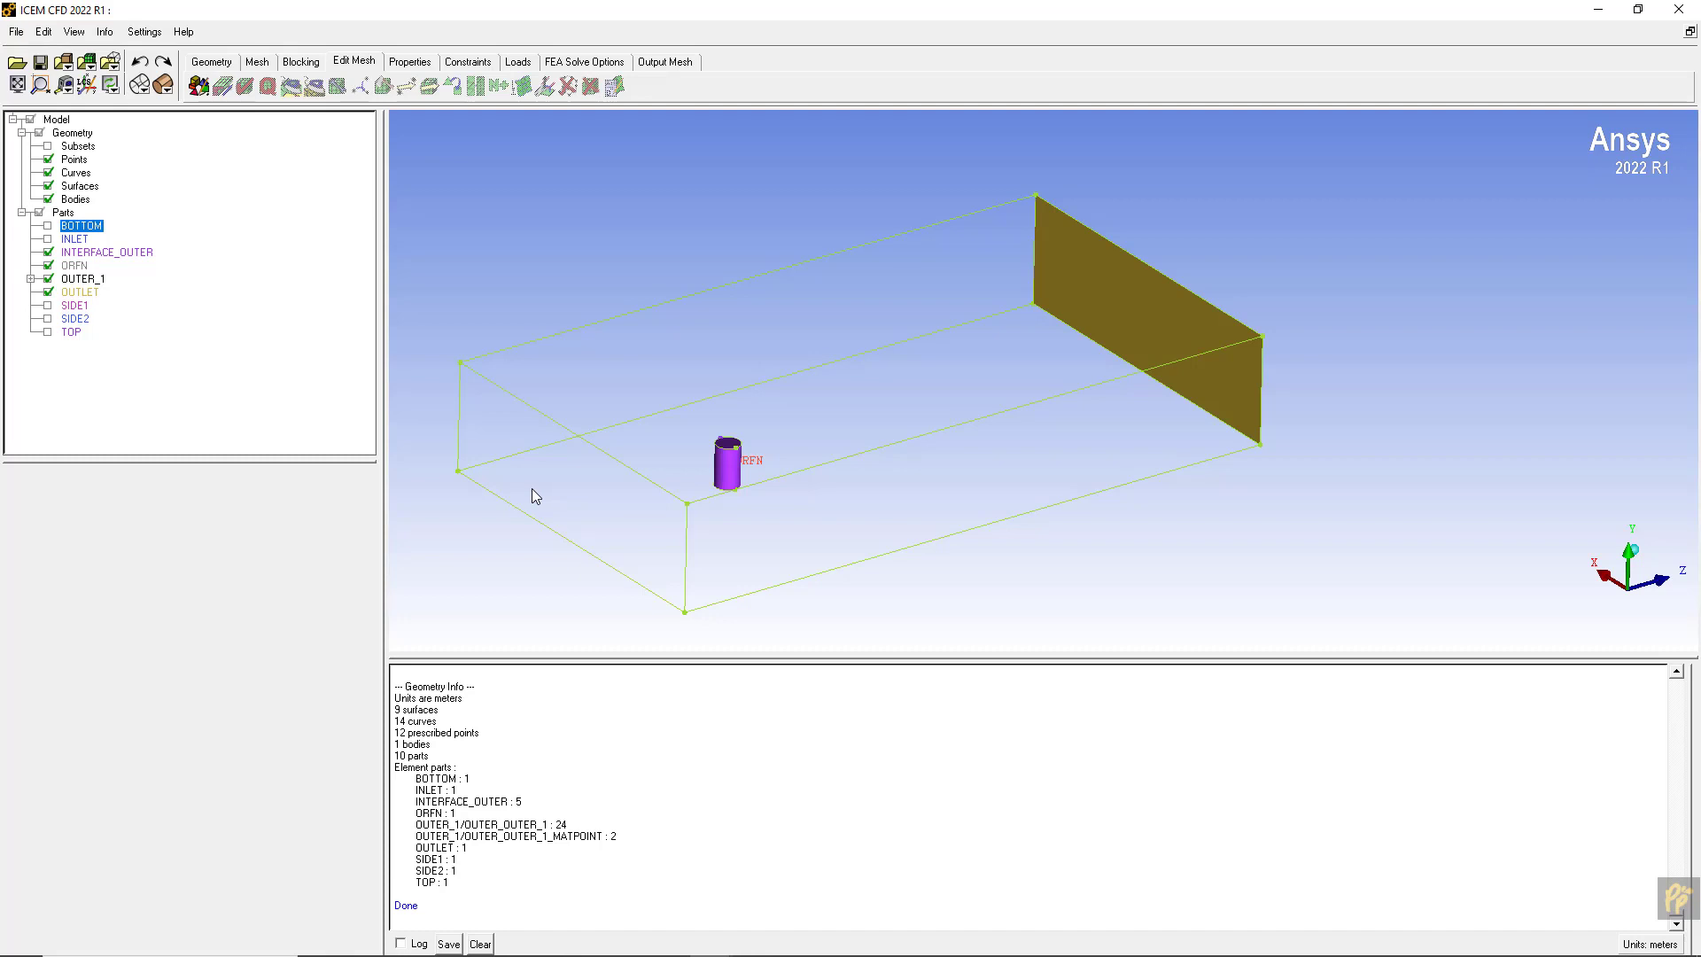
# - Create a part named pts containing all points of the geometry, restricting the selection to points only
pyautogui.rightClick(63, 213)
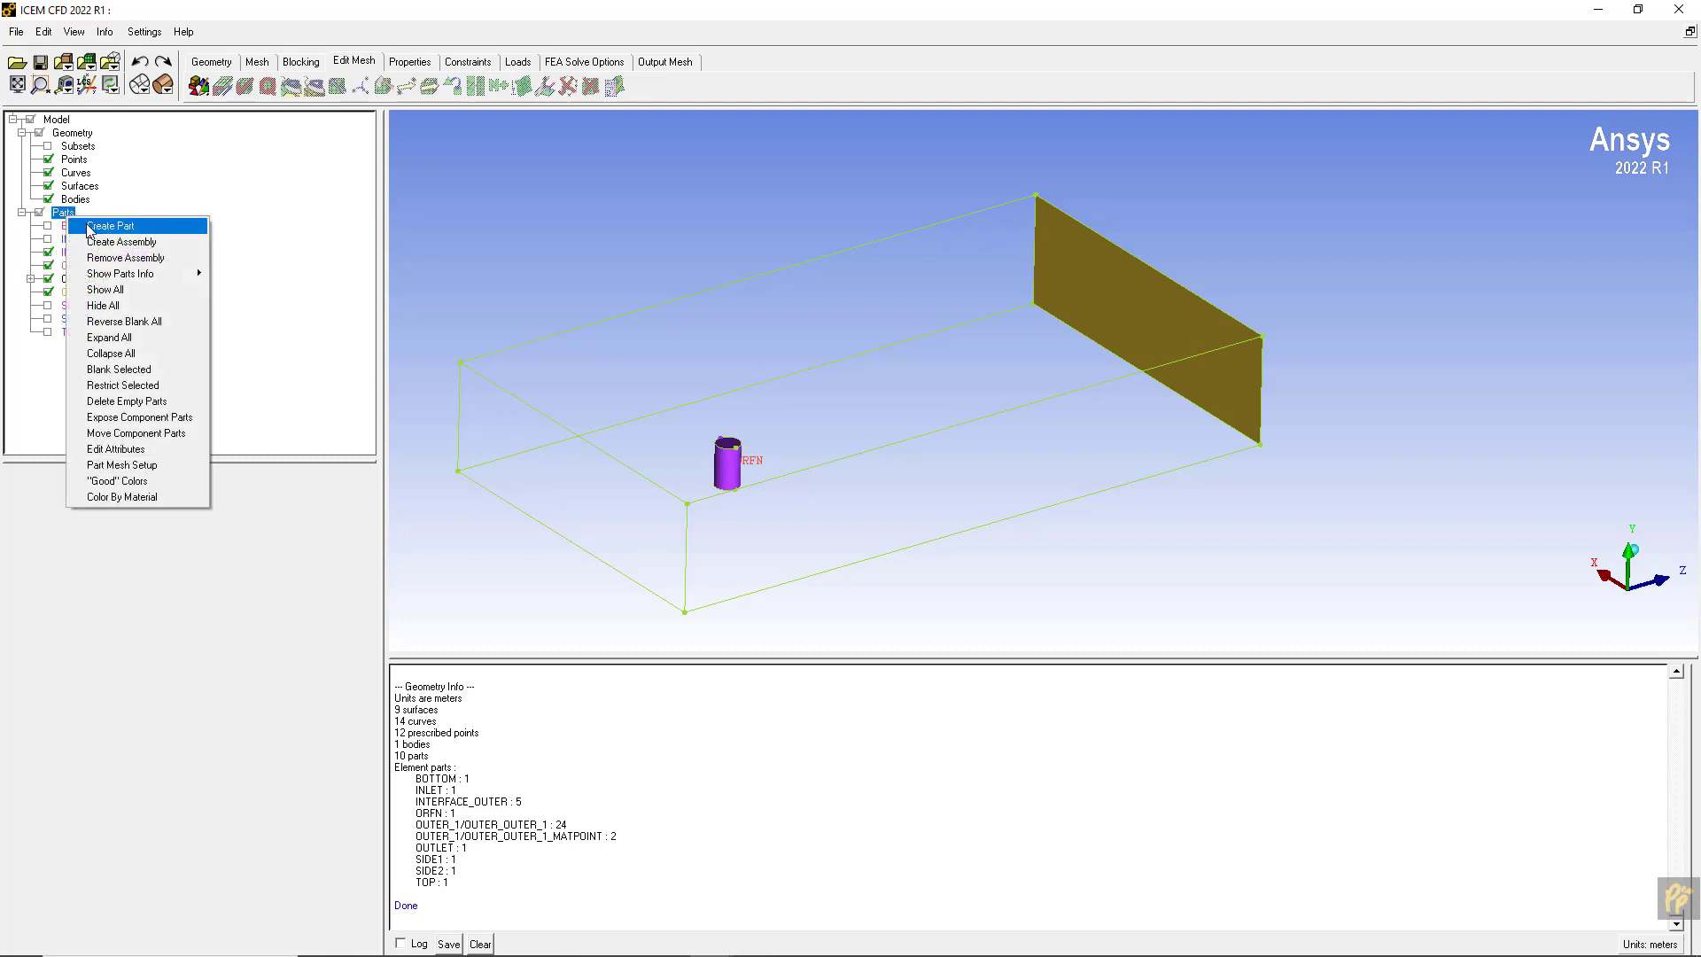
pyautogui.click(84, 226)
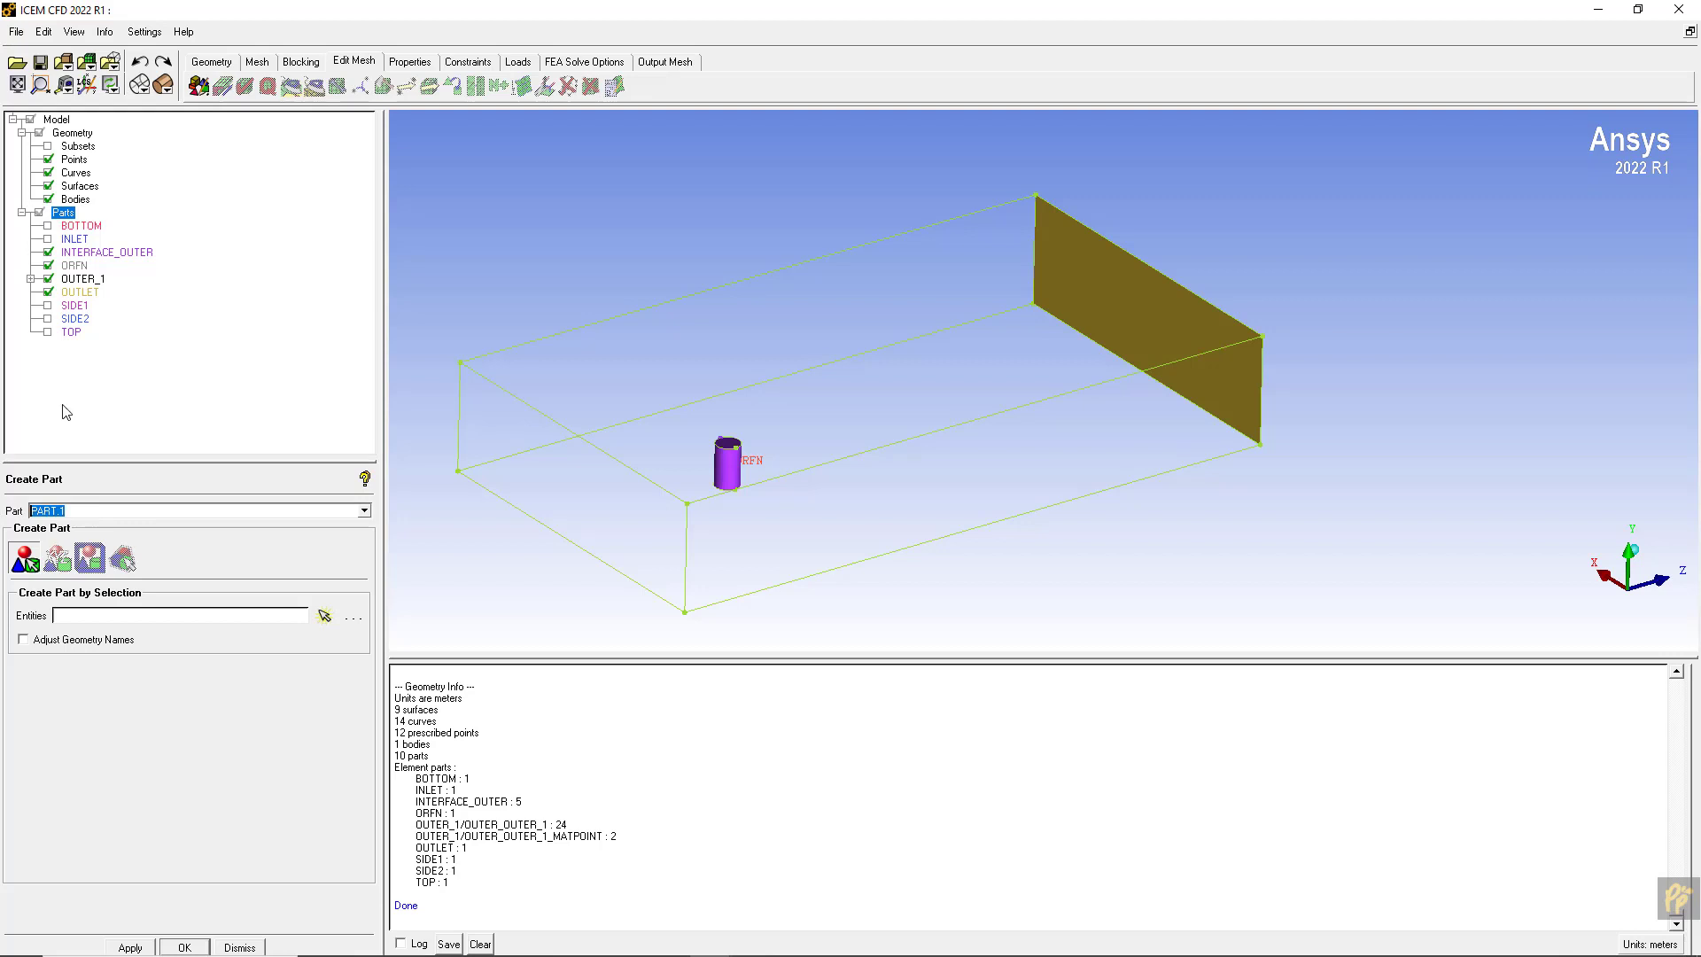
pyautogui.write('pts')
pyautogui.click(28, 560)
pyautogui.click(1602, 130)
pyautogui.click(1602, 129)
pyautogui.click(1576, 132)
pyautogui.click(1575, 132)
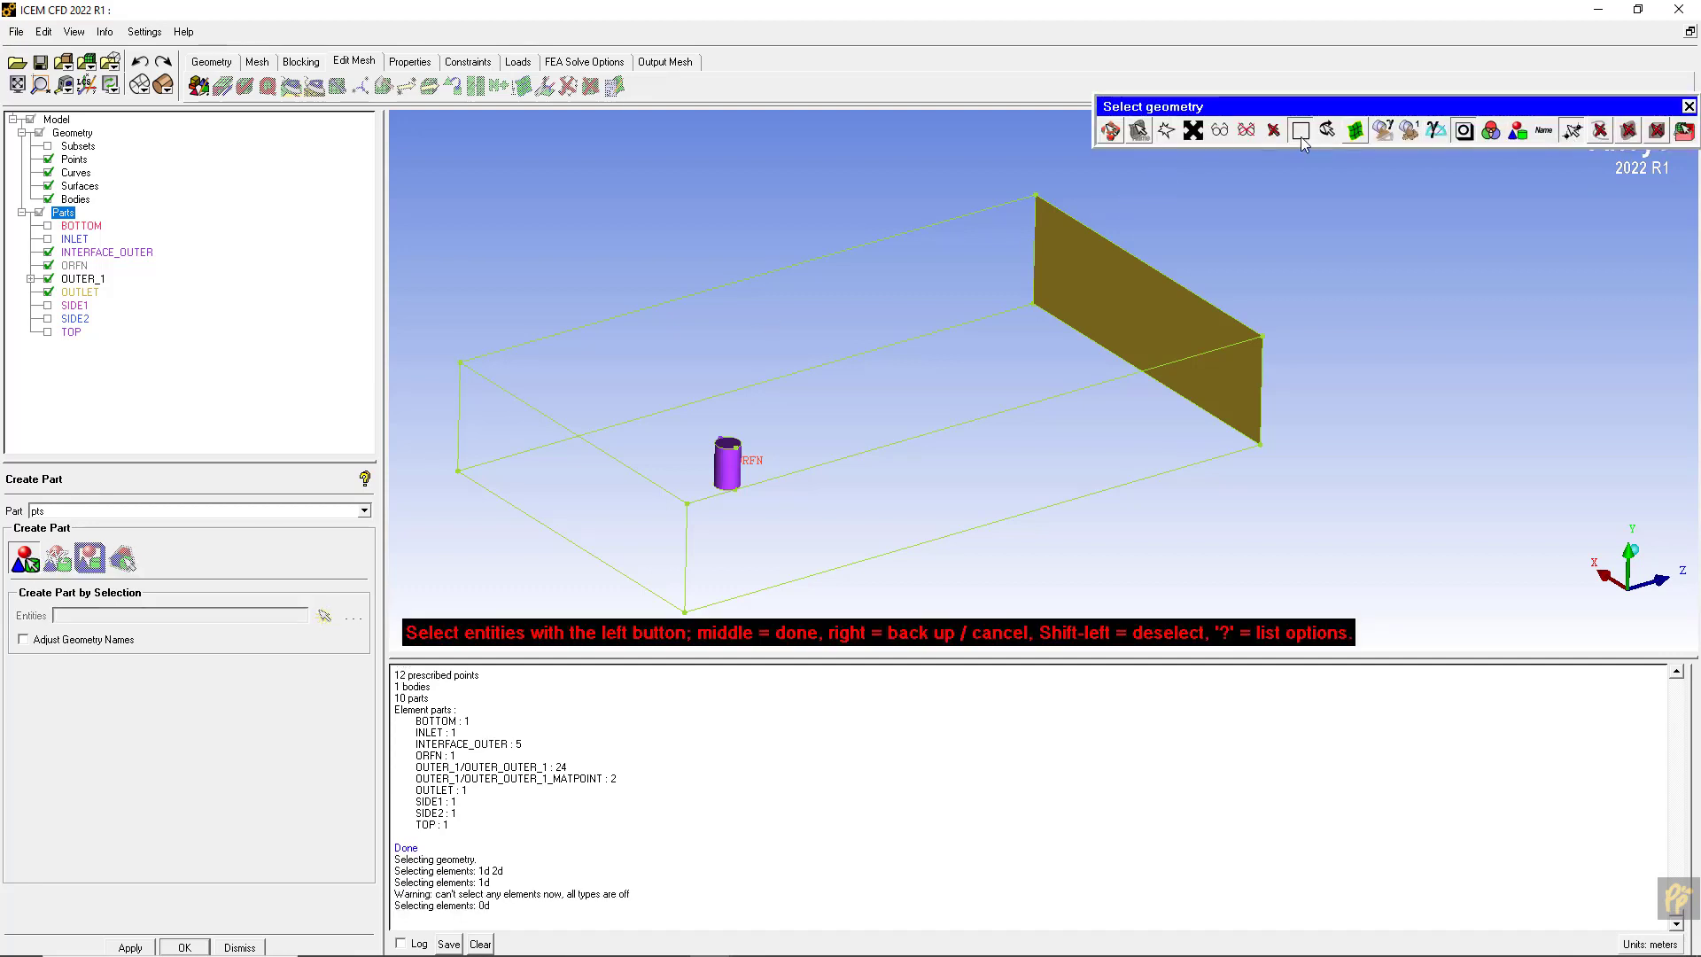
pyautogui.click(1193, 130)
pyautogui.middleClick(577, 326)
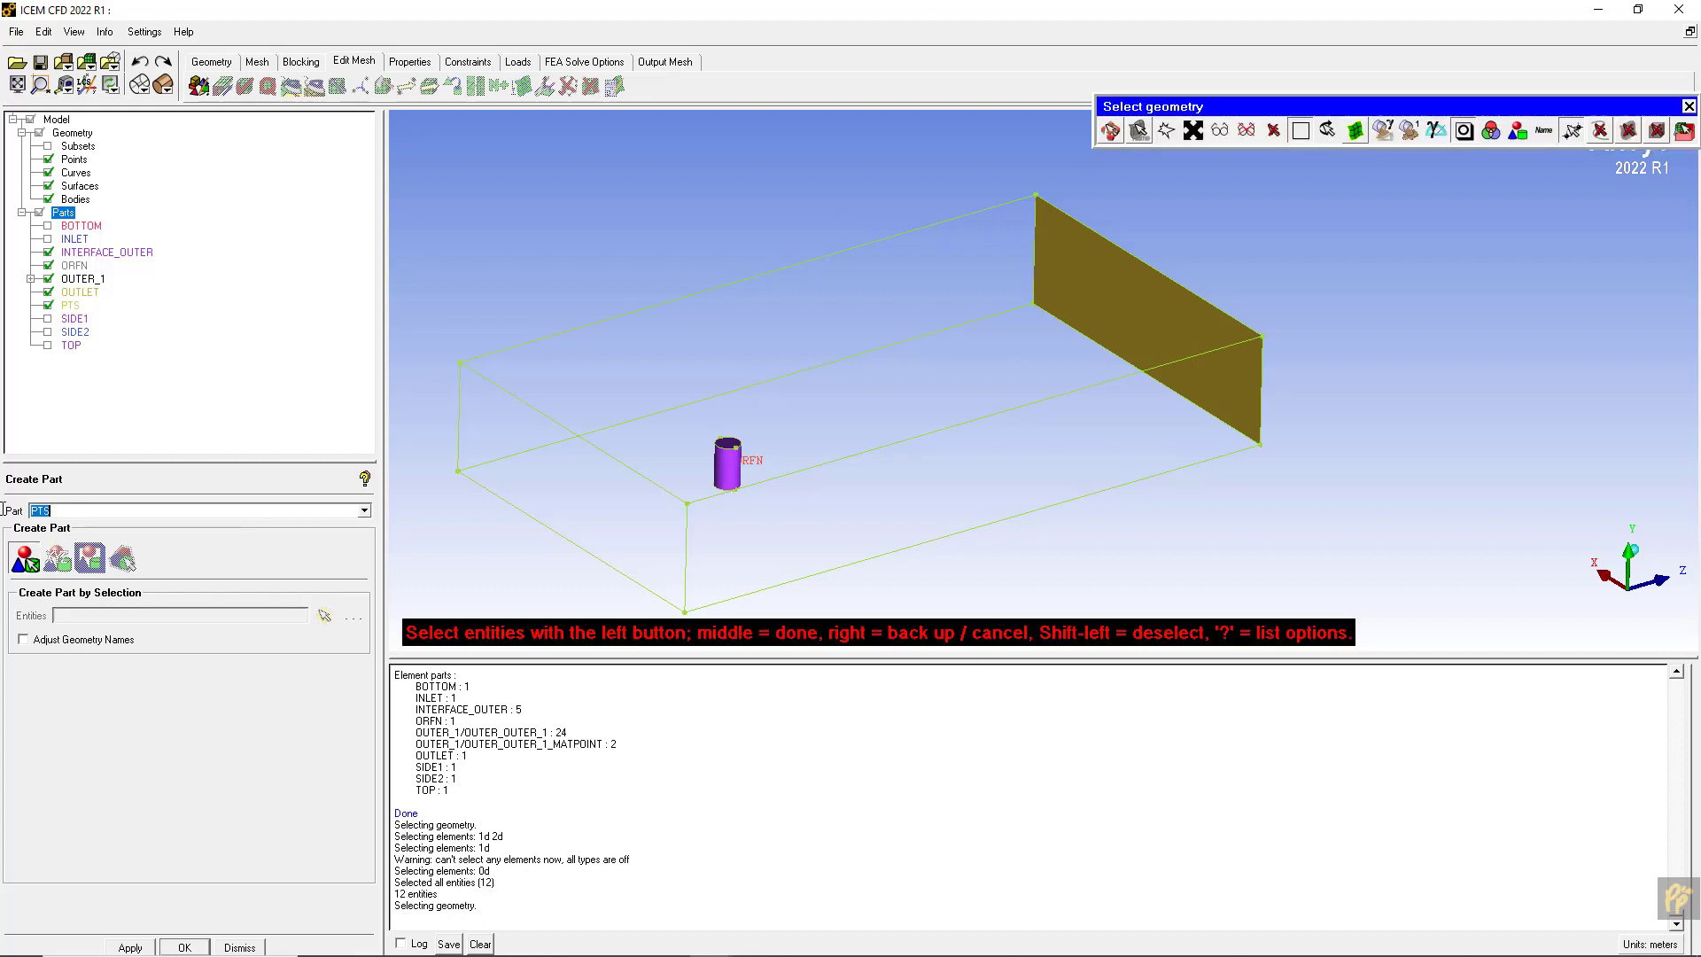
# - Create a part named crvs containing all curves, restricting the selection to curves only
pyautogui.write('crvs')
pyautogui.middleClick(619, 384)
pyautogui.click(1594, 129)
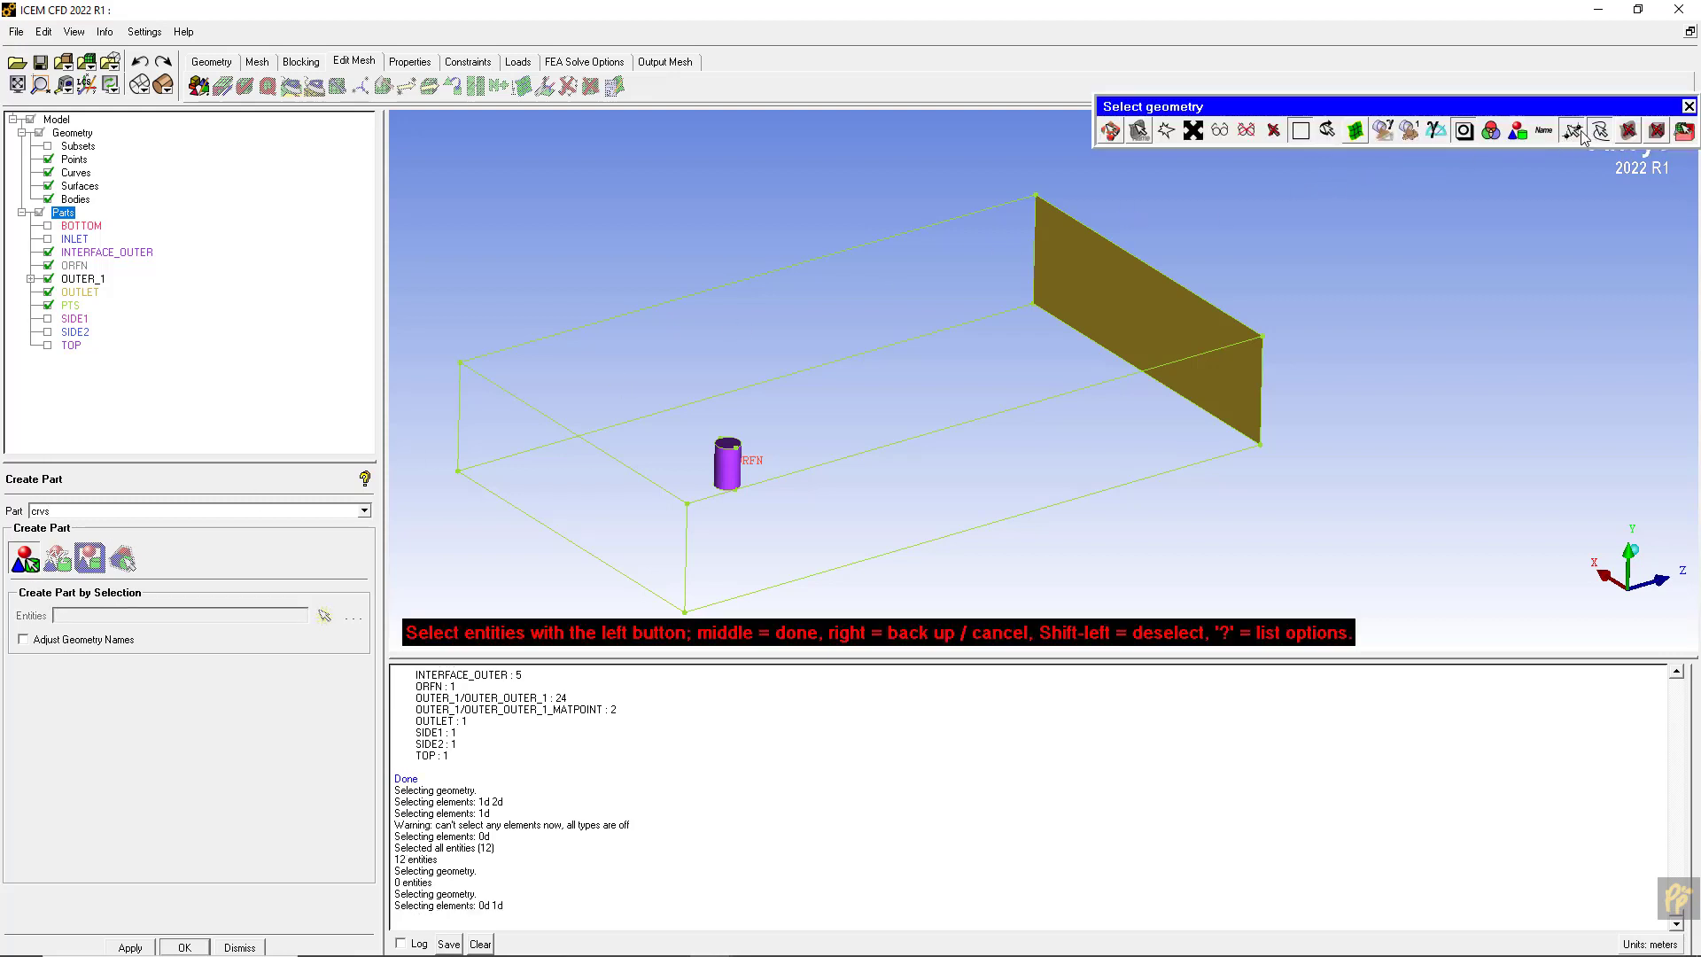
pyautogui.click(1572, 131)
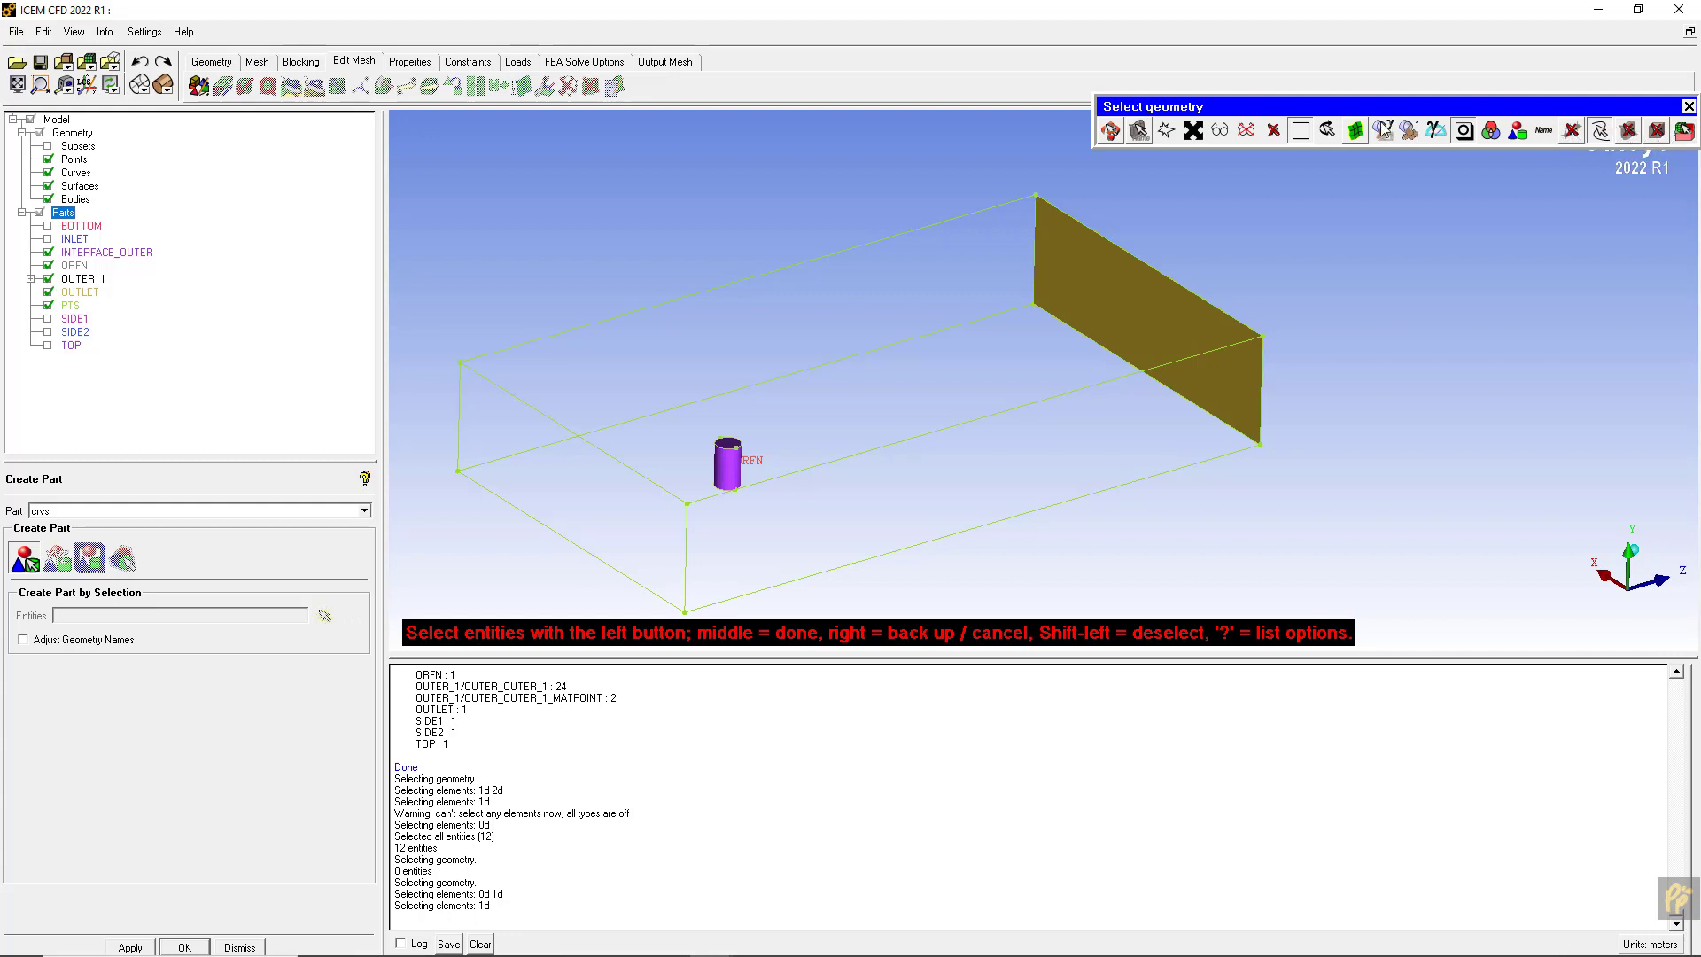
pyautogui.click(1193, 133)
pyautogui.middleClick(793, 203)
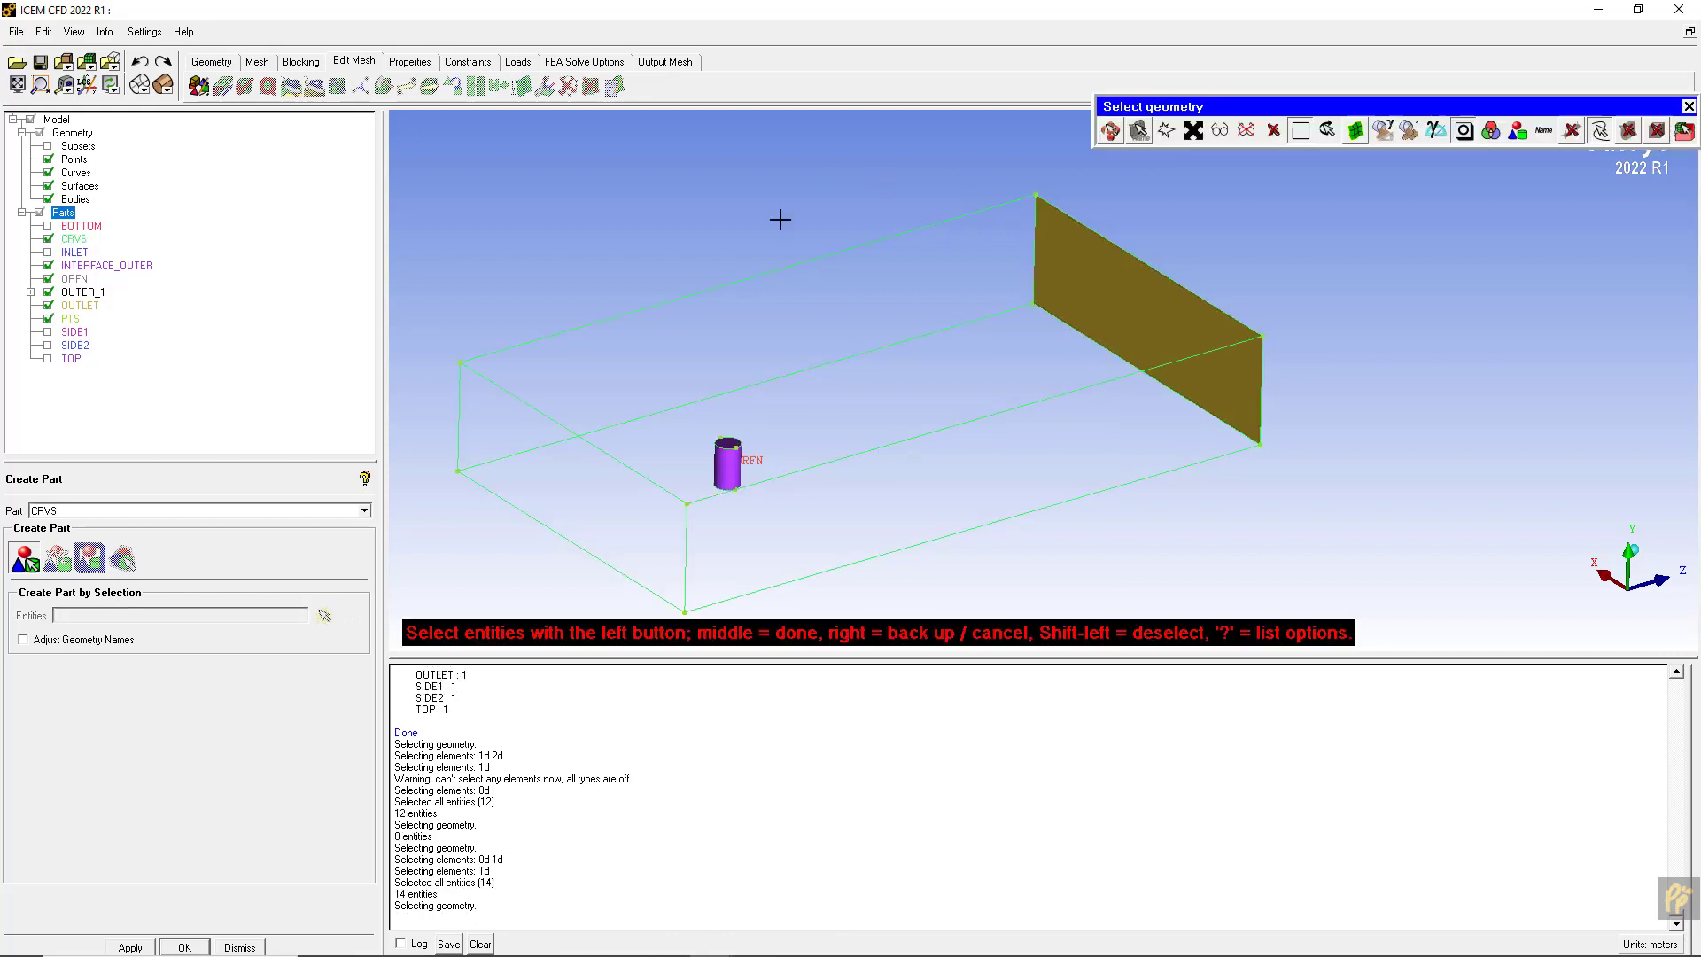
pyautogui.middleClick(701, 231)
# - Save the project as Outer in the New folder
pyautogui.click(16, 31)
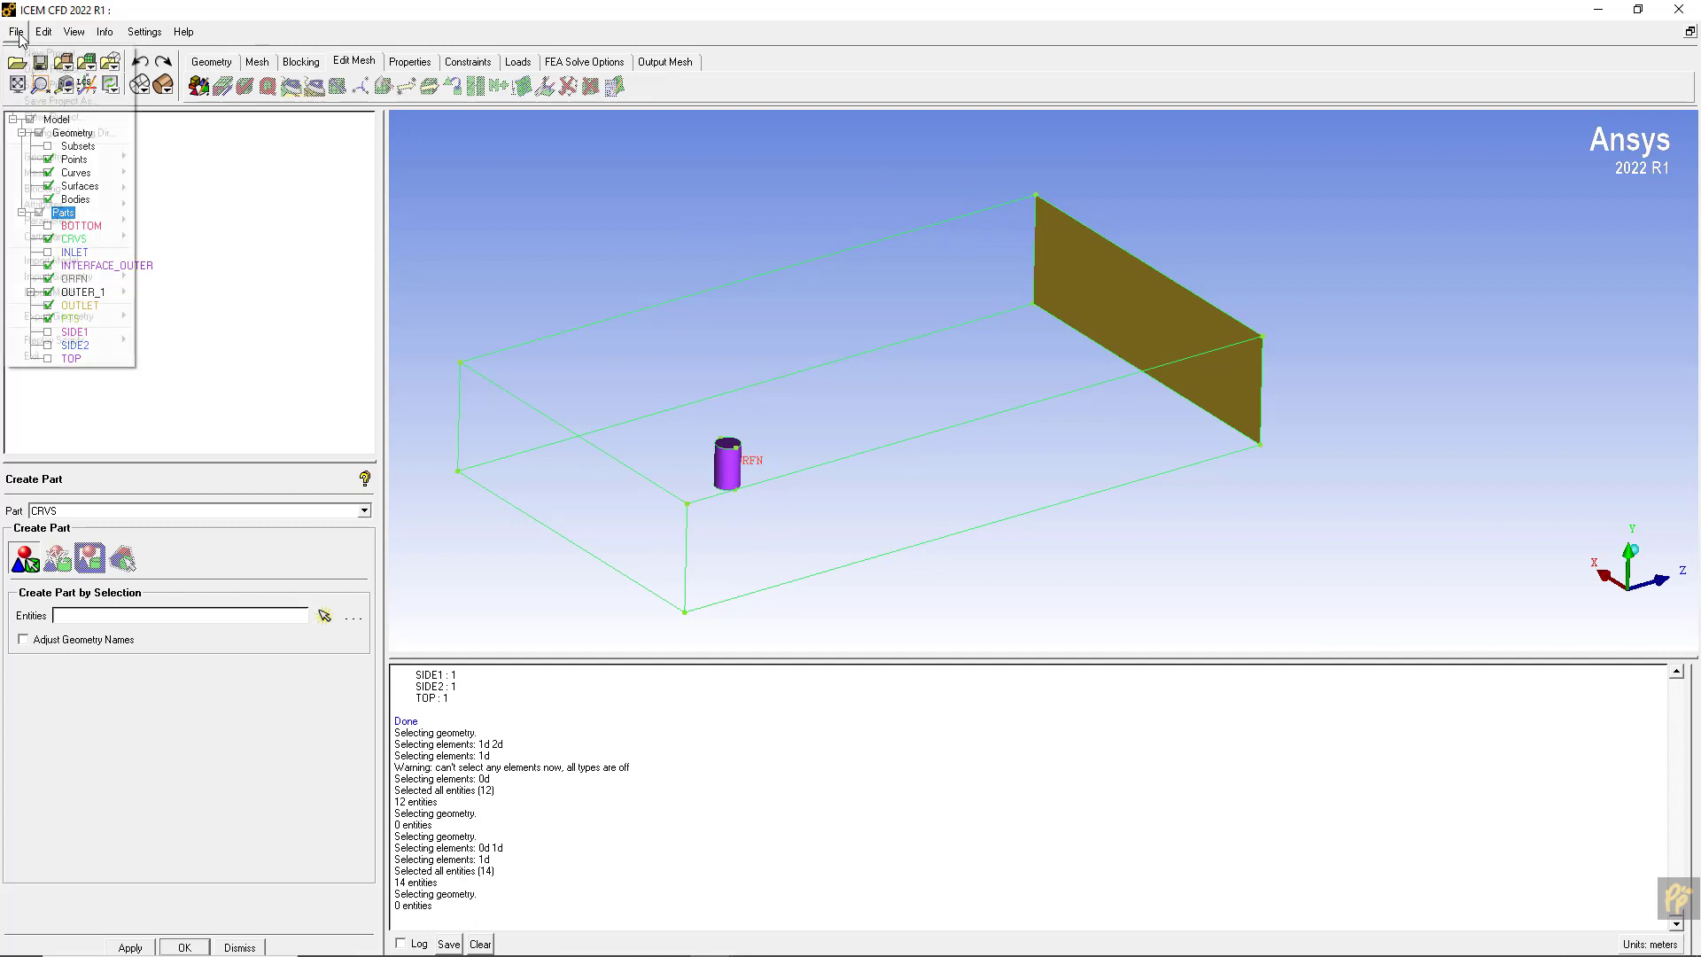
pyautogui.click(41, 100)
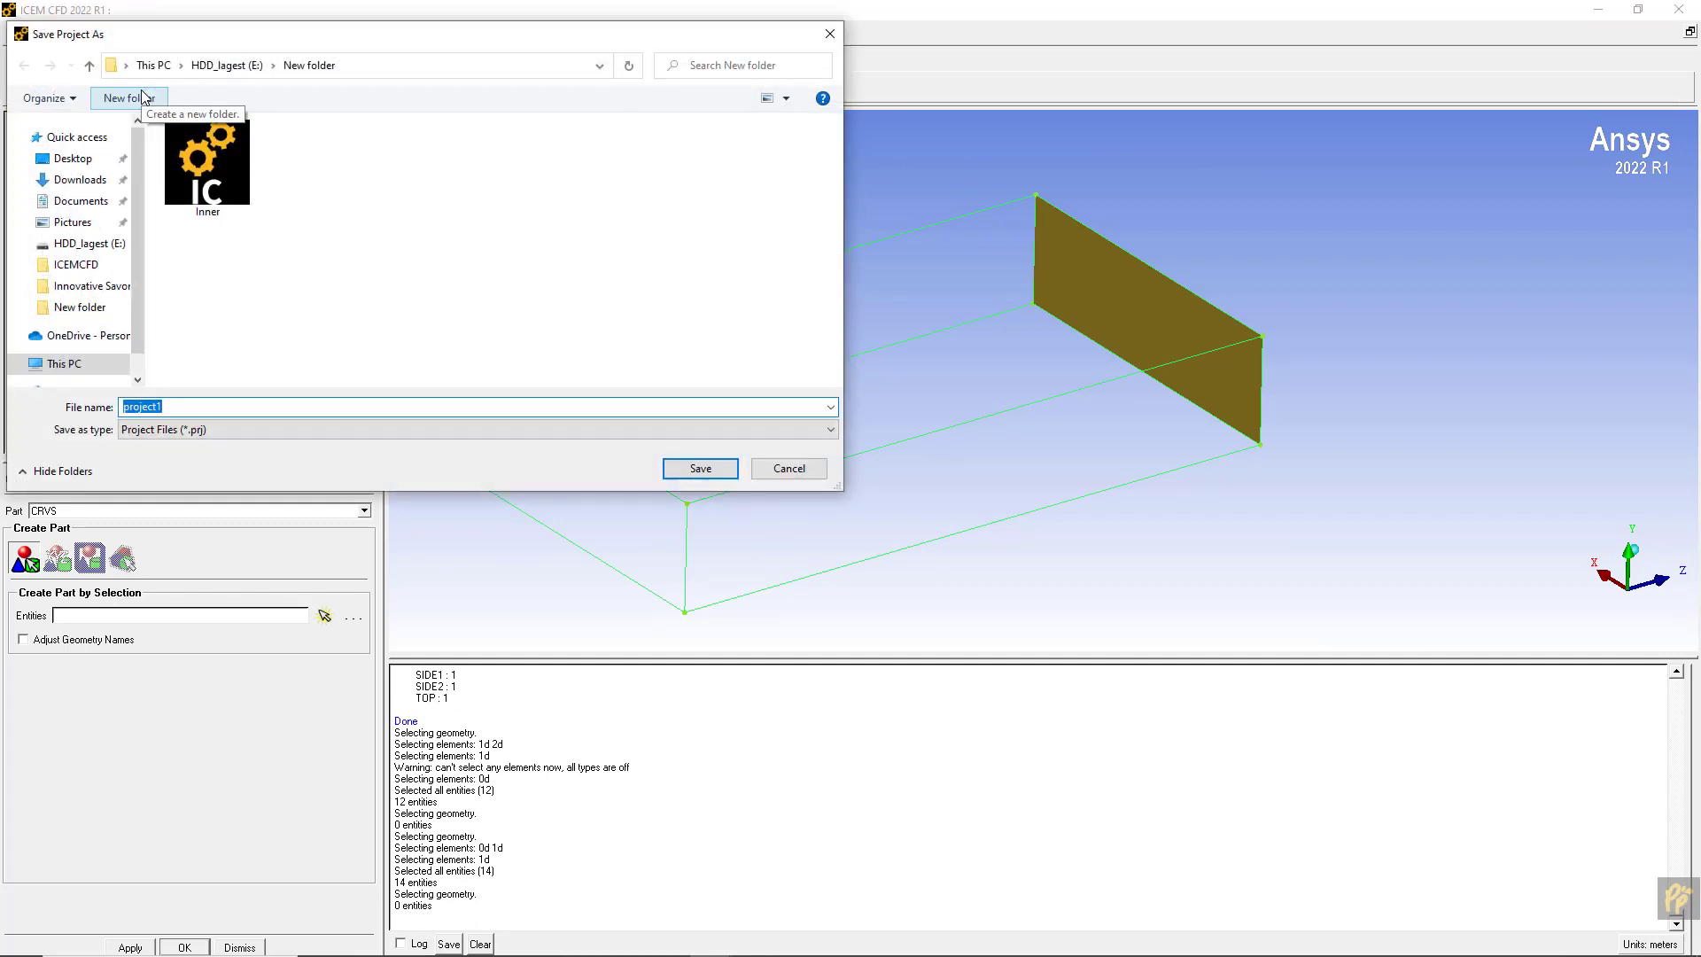
pyautogui.write('Outer')
pyautogui.press('Return')
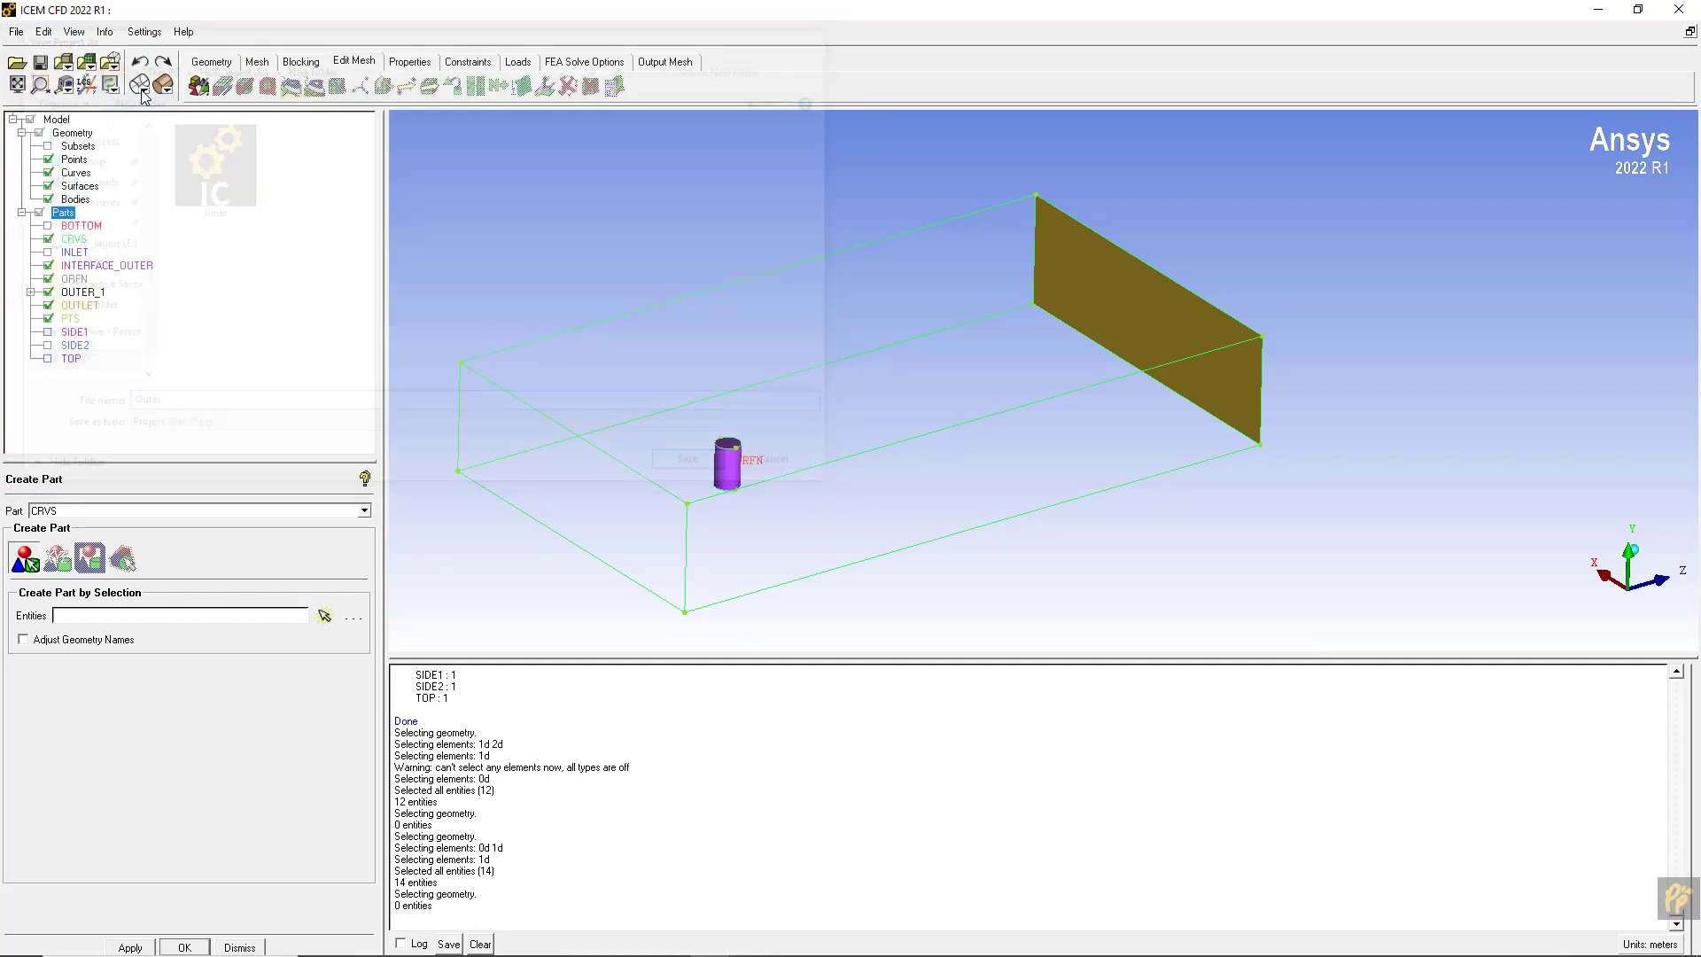
# - Start creating a material point body and set its part name to fluid_outer
pyautogui.click(220, 62)
pyautogui.click(267, 86)
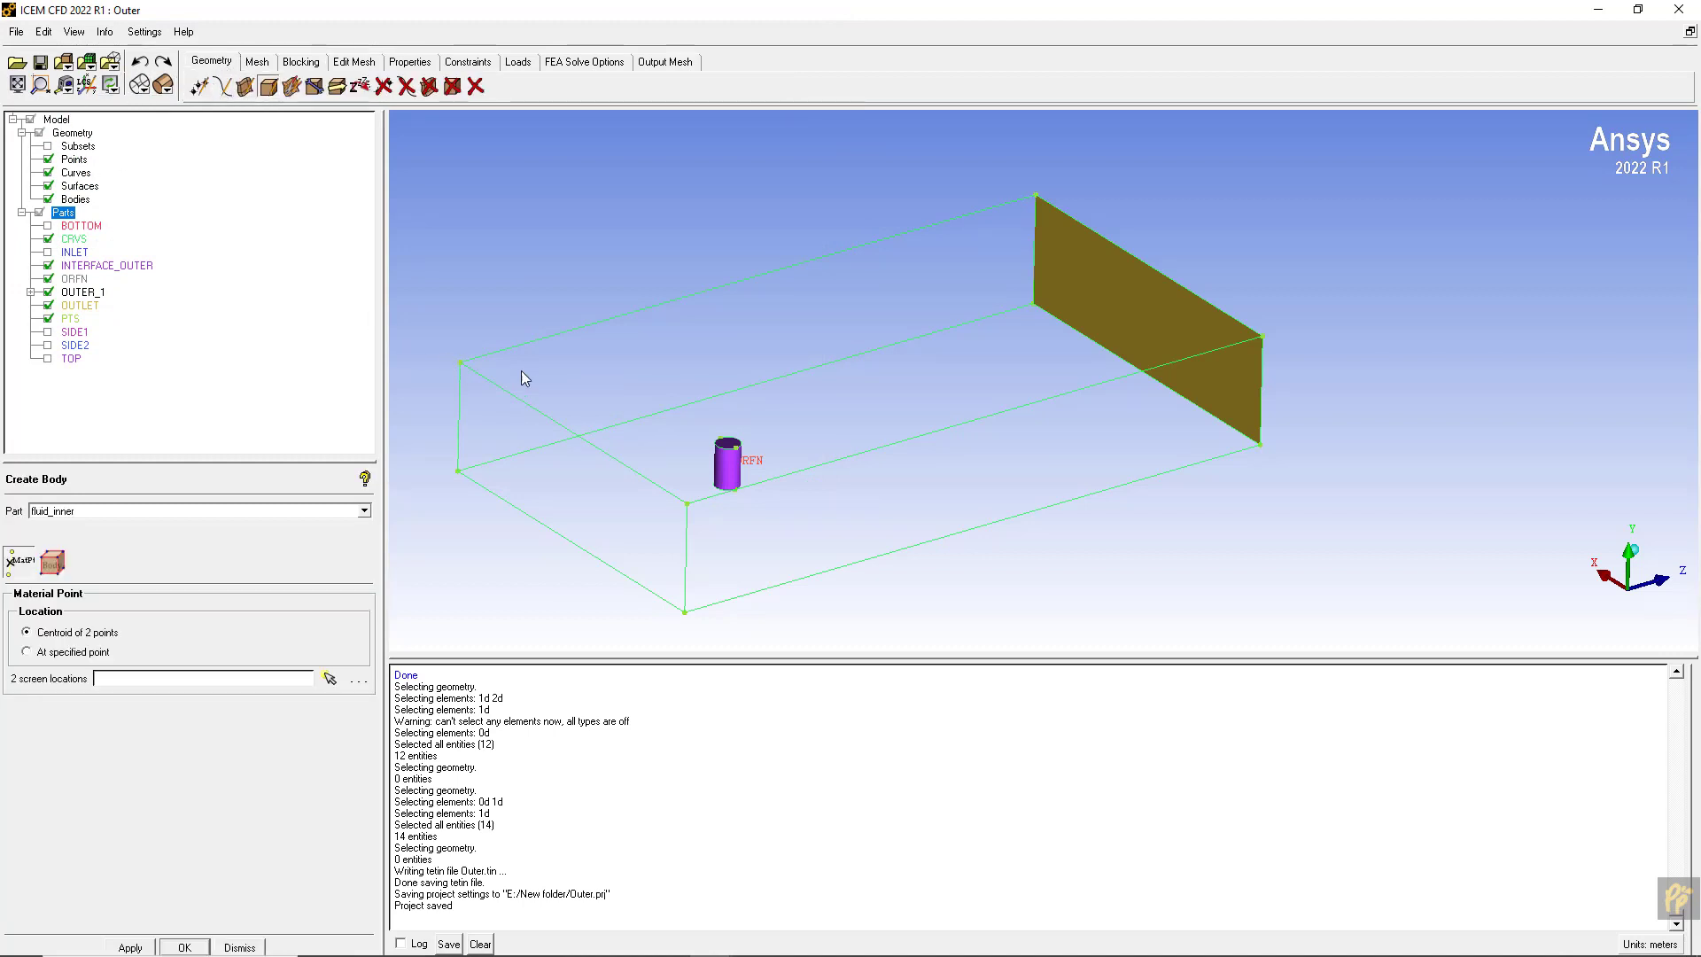
pyautogui.moveTo(510, 372); pyautogui.dragTo(661, 354, button='middle')
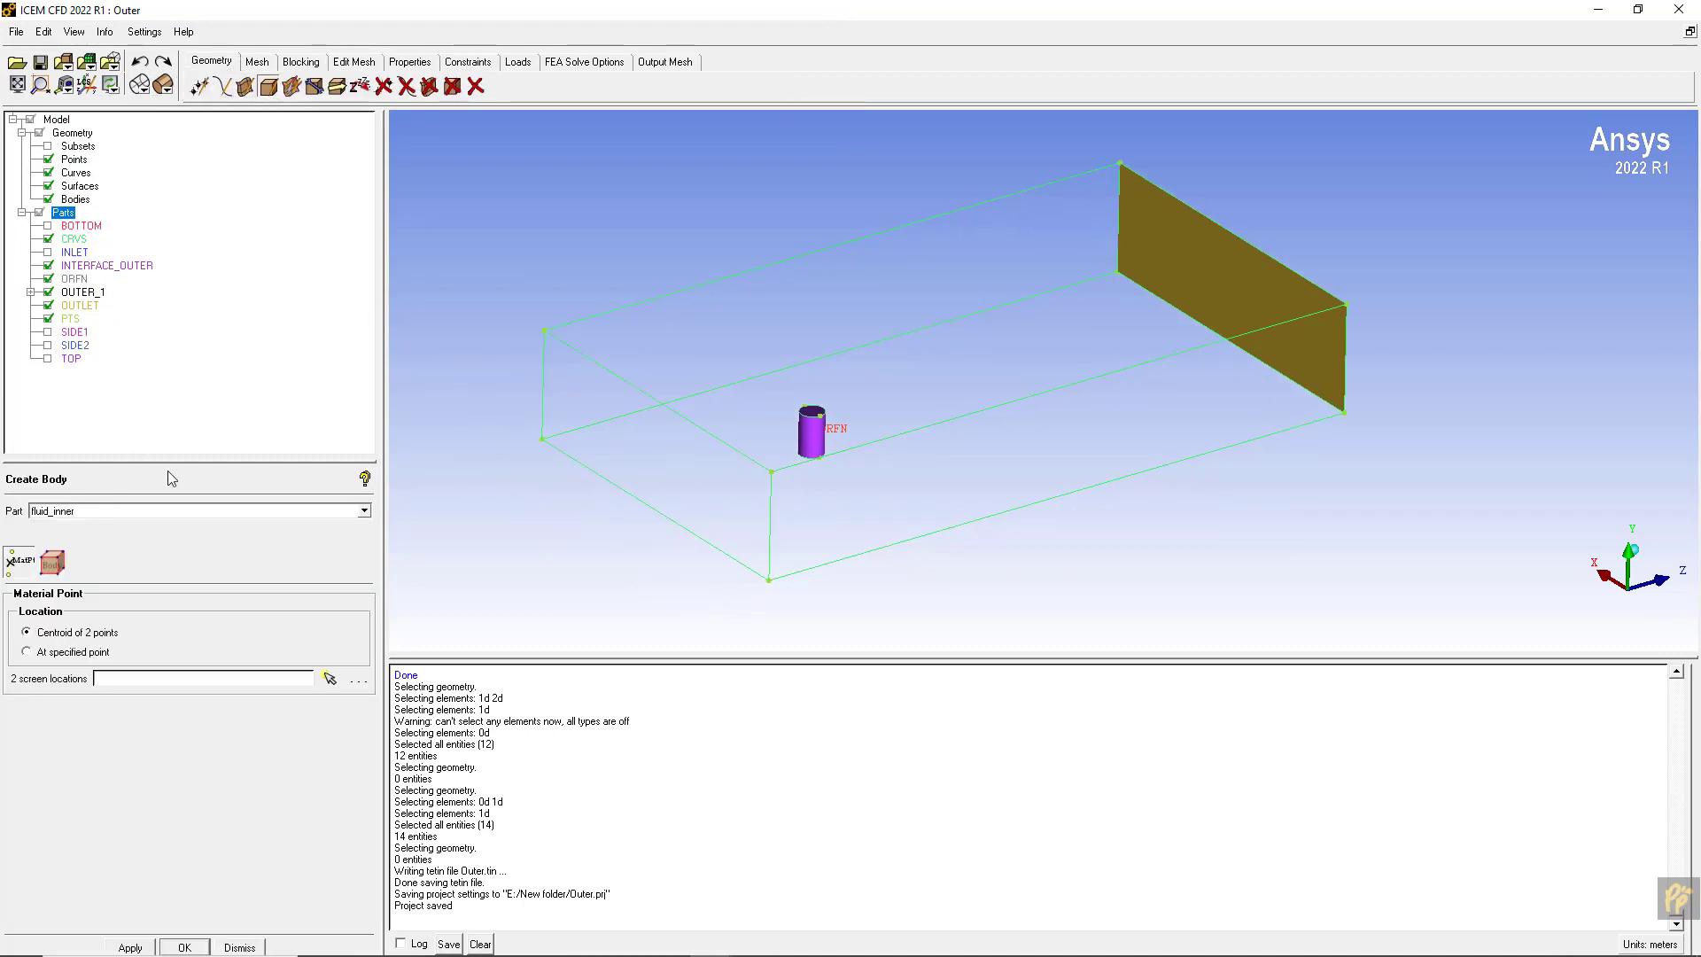
pyautogui.press('BackSpace')
pyautogui.press('BackSpace')
pyautogui.press('BackSpace')
pyautogui.press('BackSpace')
pyautogui.write('outer')
# - Try placing the fluid_outer material point at the centroid of two picked locations in the domain, and undo it
pyautogui.click(22, 562)
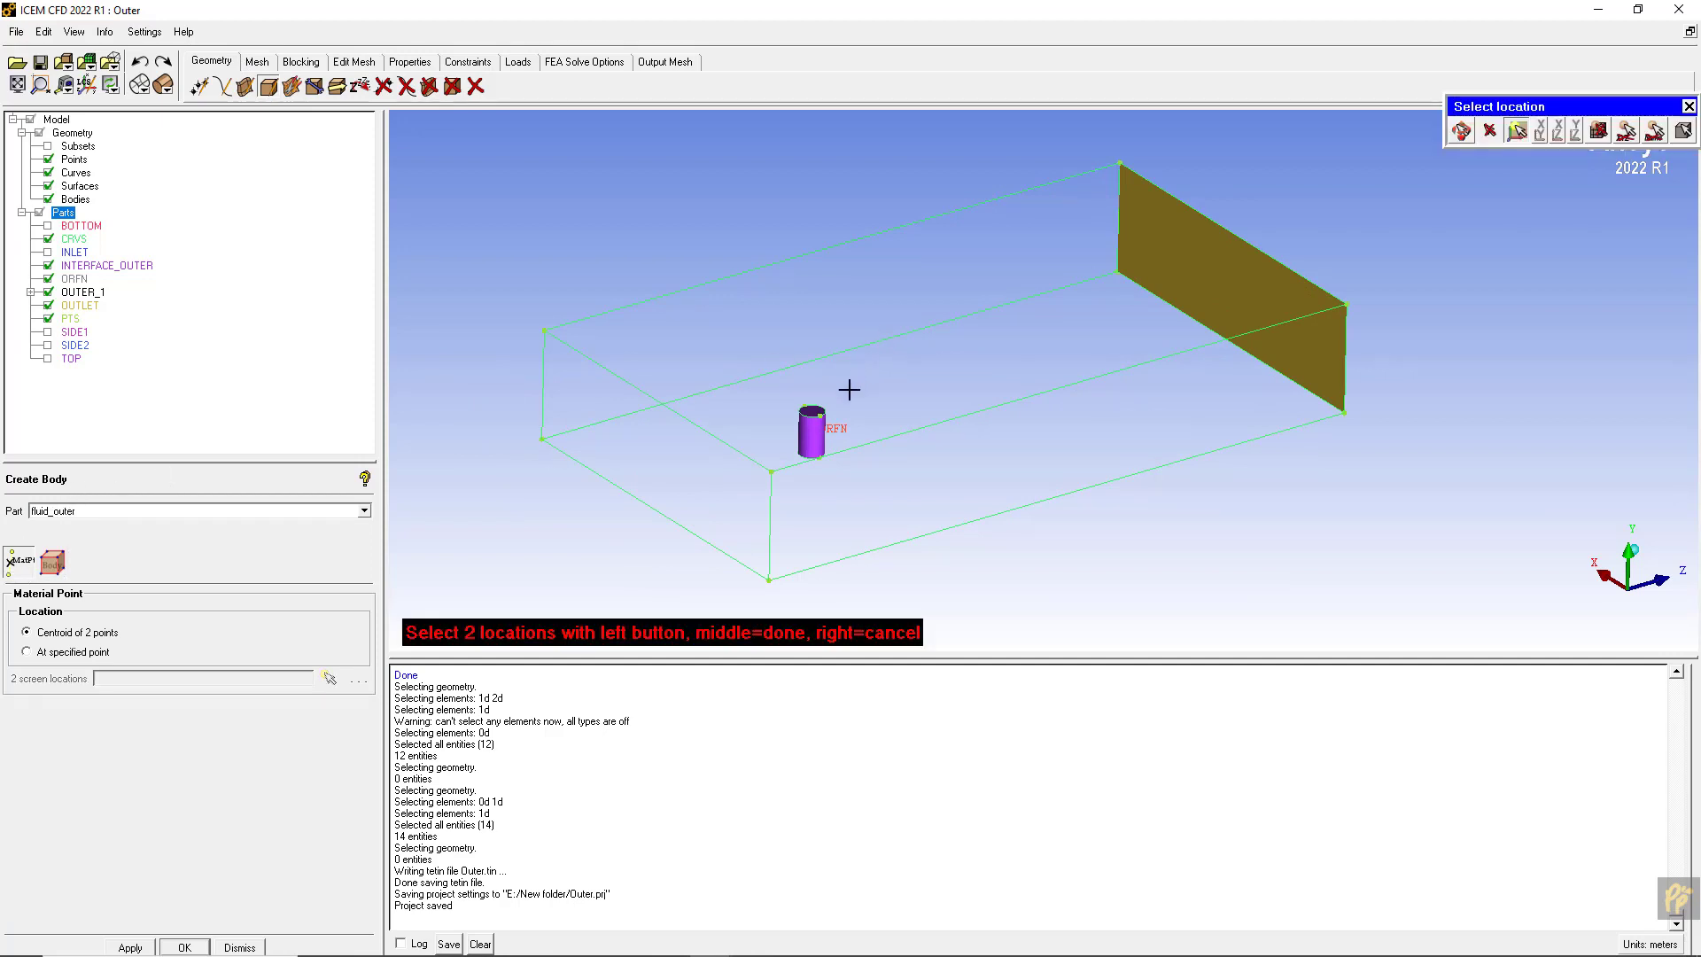
pyautogui.click(1203, 211)
pyautogui.click(1018, 323)
pyautogui.middleClick(960, 375)
pyautogui.moveTo(961, 376); pyautogui.dragTo(1099, 354)
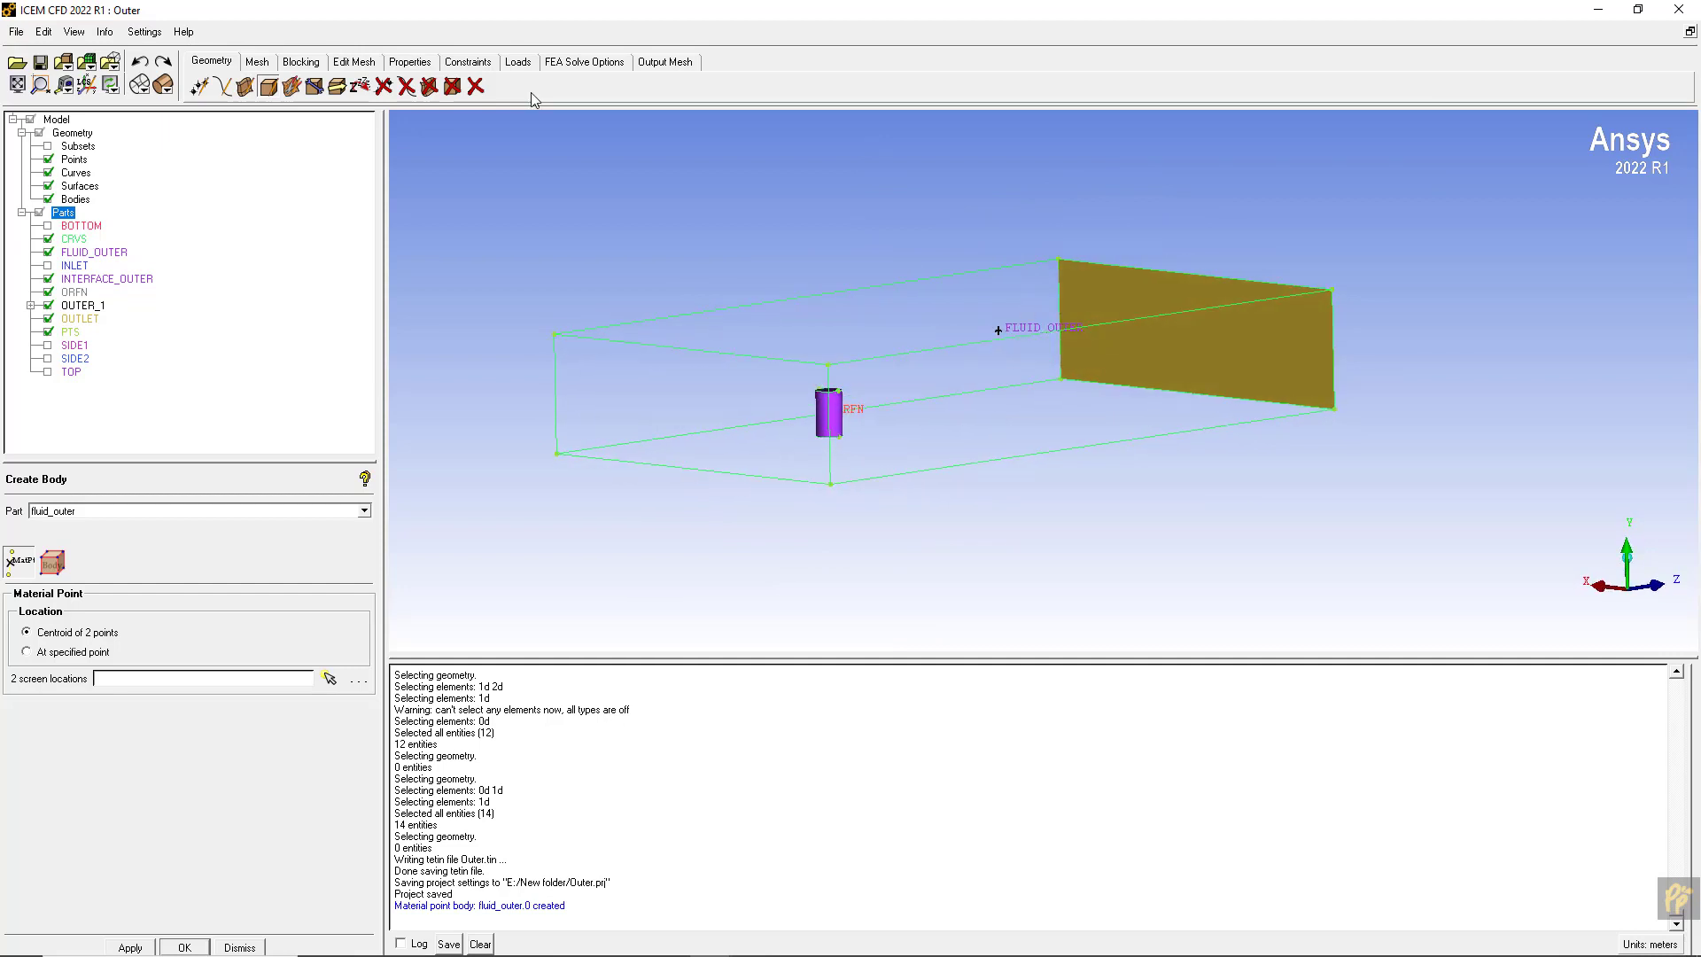
pyautogui.click(141, 64)
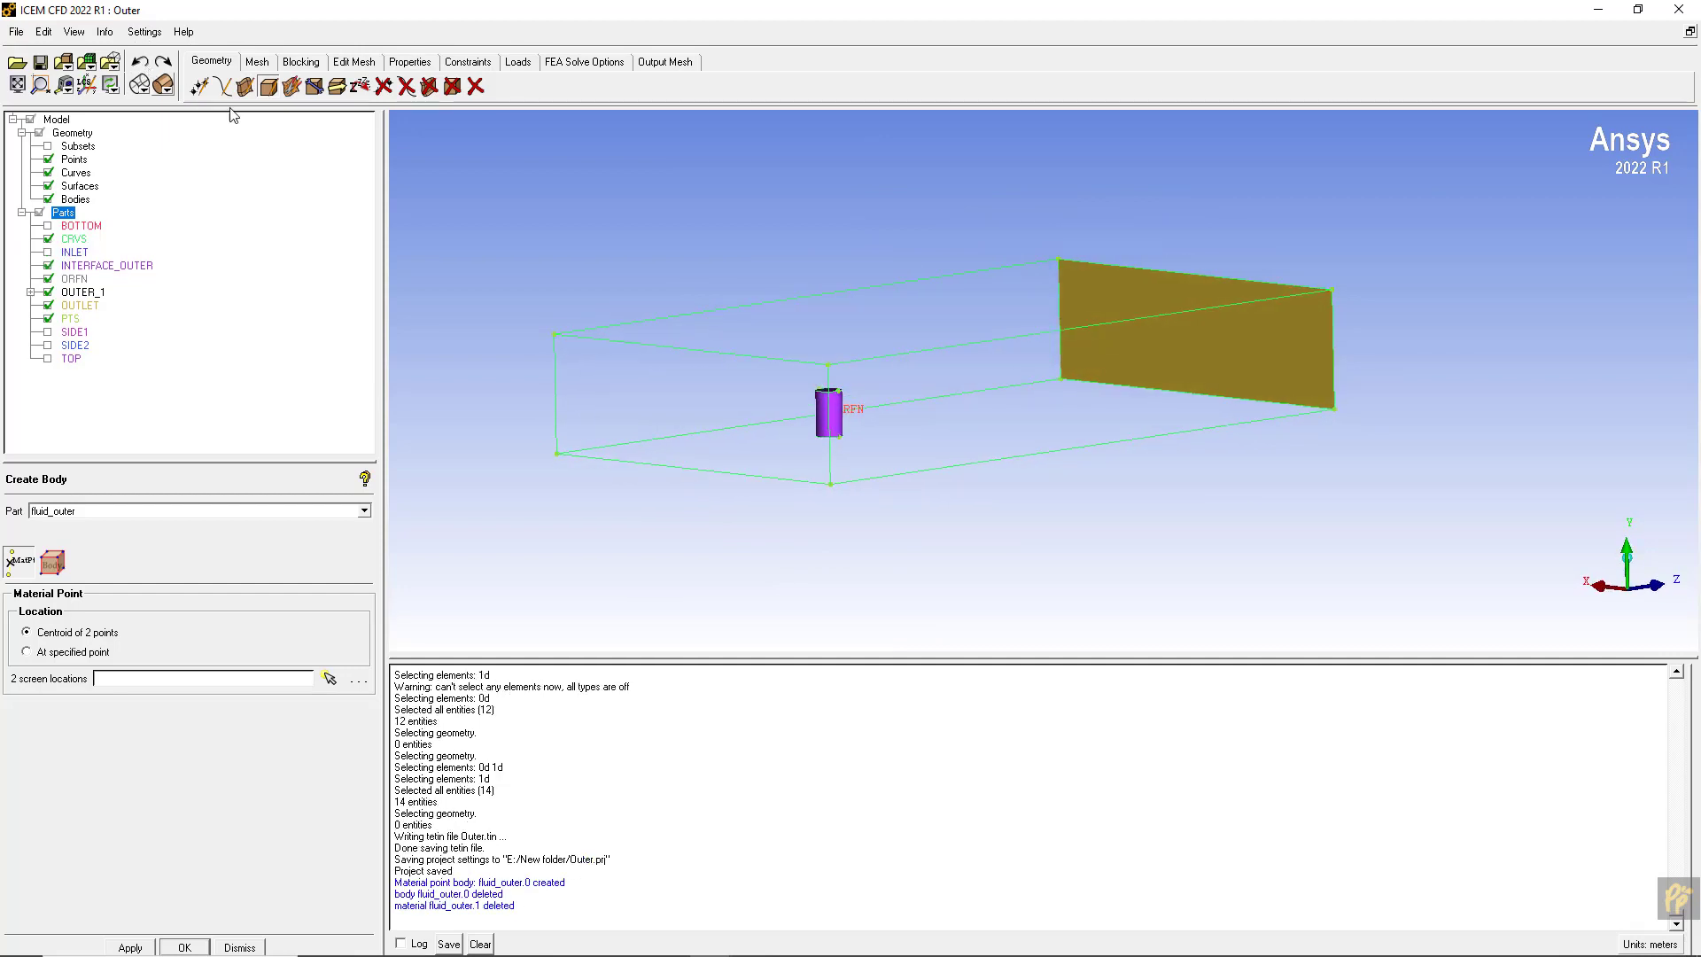
# - Create the fluid_outer material point at the centroid of two diagonally opposite domain corners and save the project
pyautogui.click(19, 560)
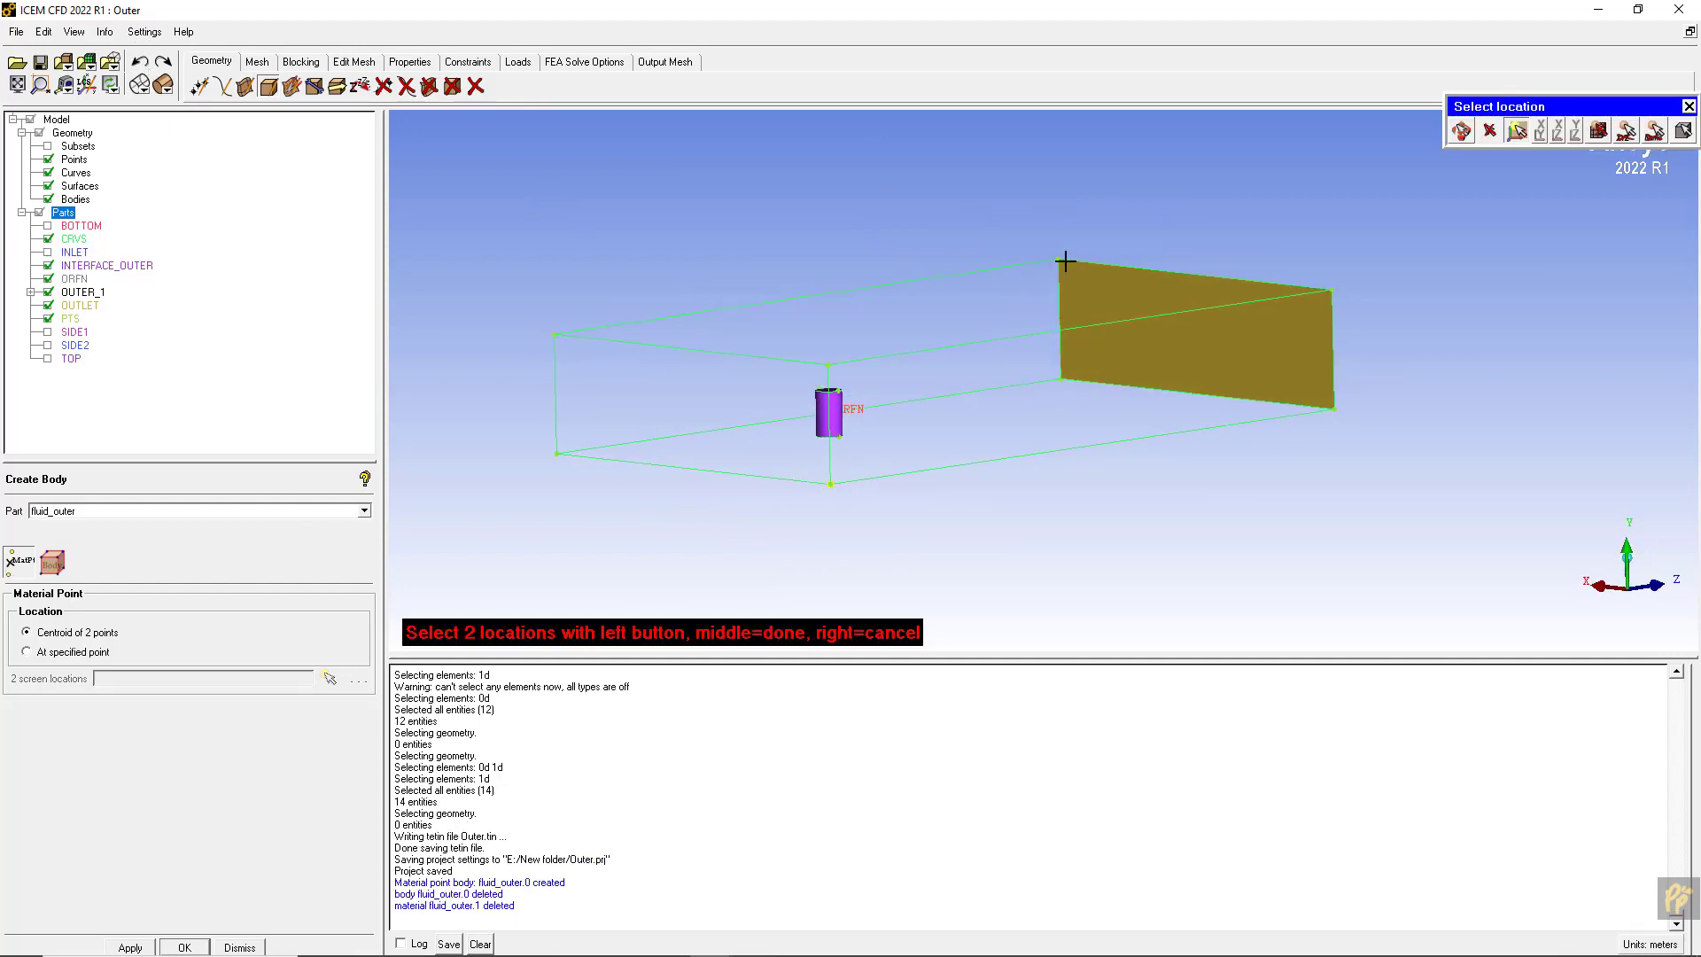
pyautogui.click(915, 228)
pyautogui.click(866, 228)
pyautogui.moveTo(865, 228); pyautogui.dragTo(327, 272)
pyautogui.click(39, 62)
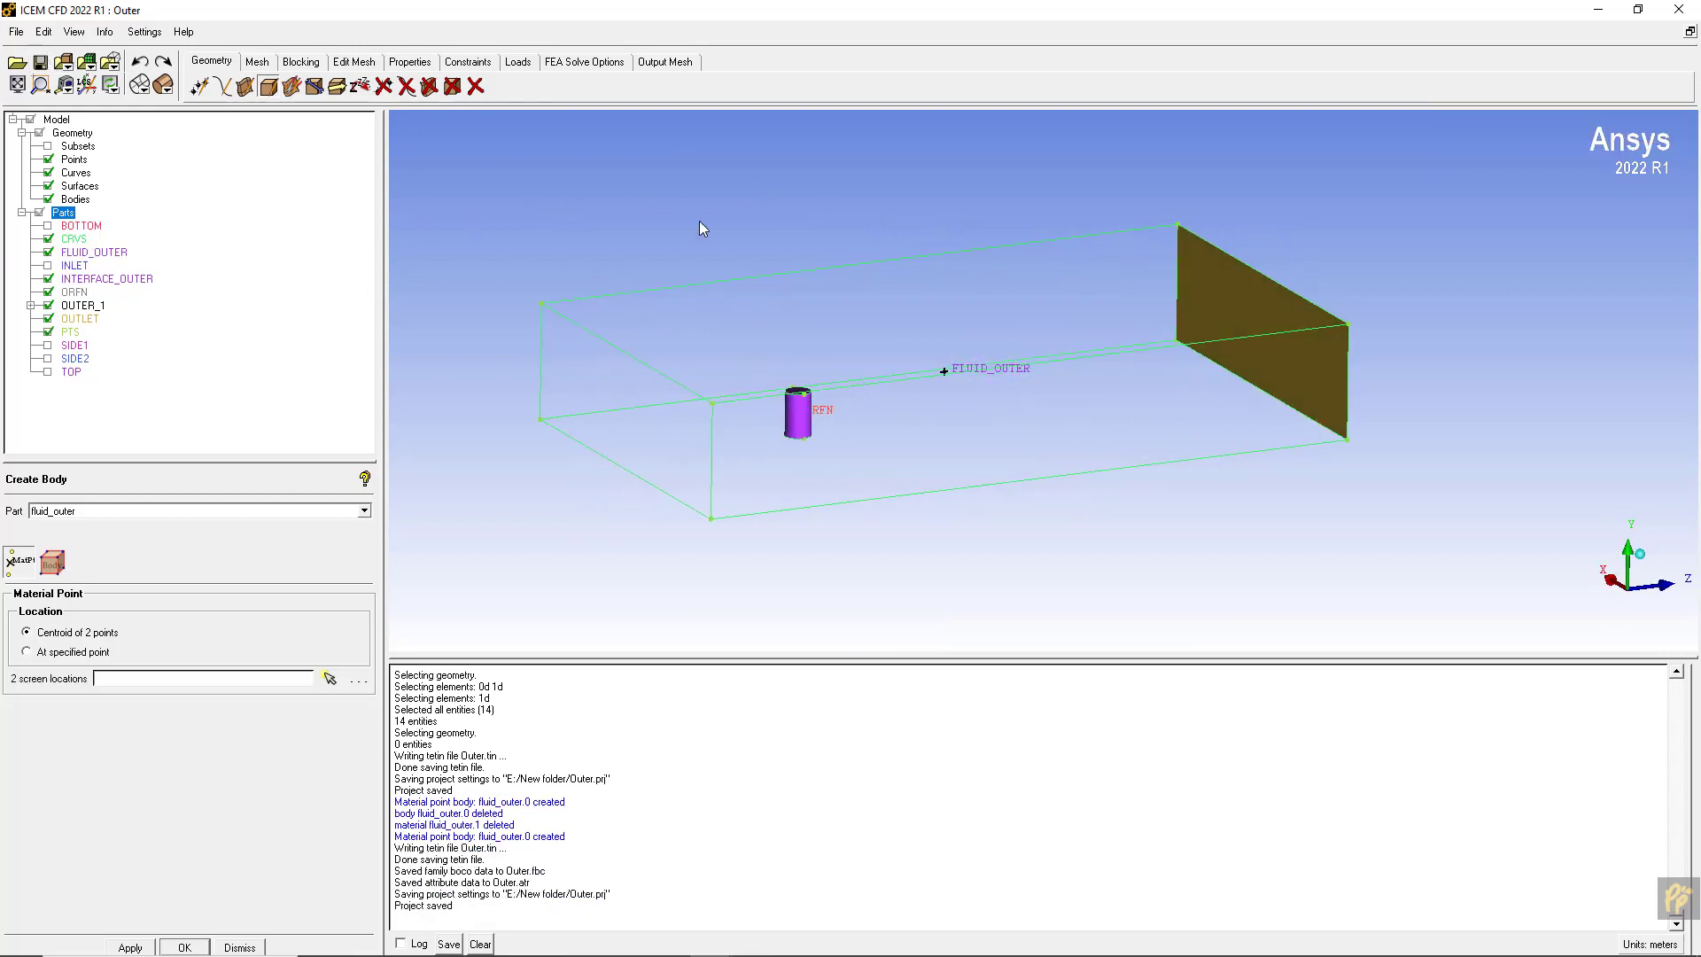
# - Check the interface cylinder and the fluid_outer point from a closer angle and save the project again
pyautogui.moveTo(1014, 306); pyautogui.dragTo(628, 421)
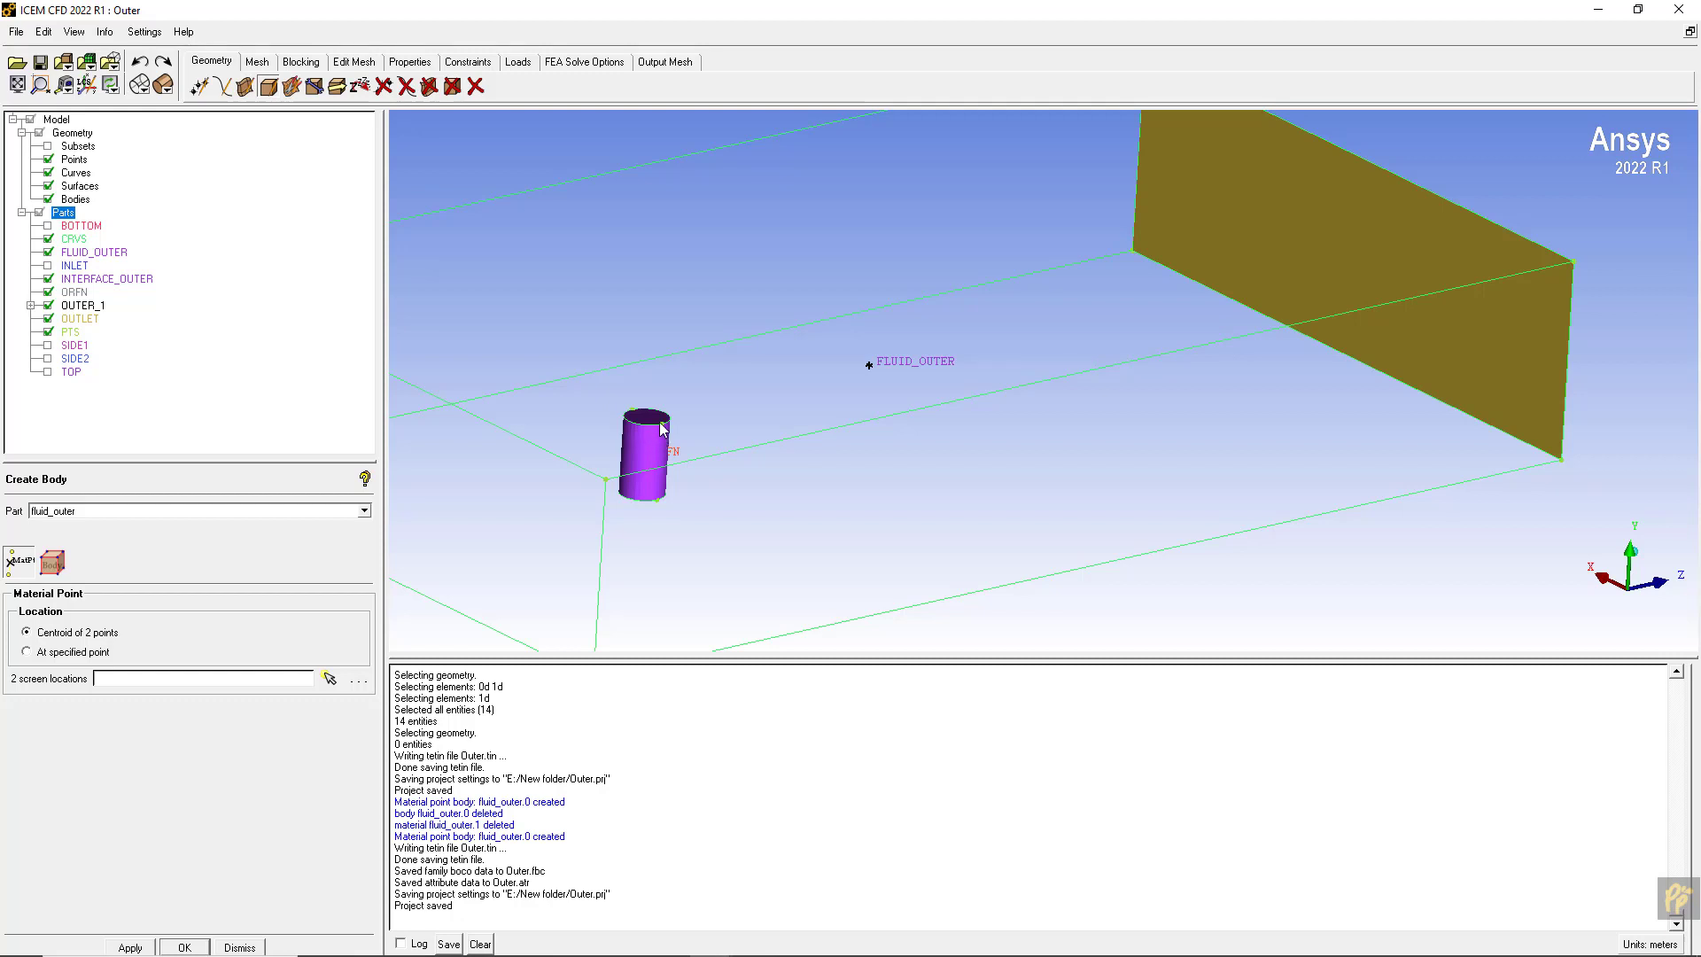
pyautogui.scroll(-4, 927, 476)
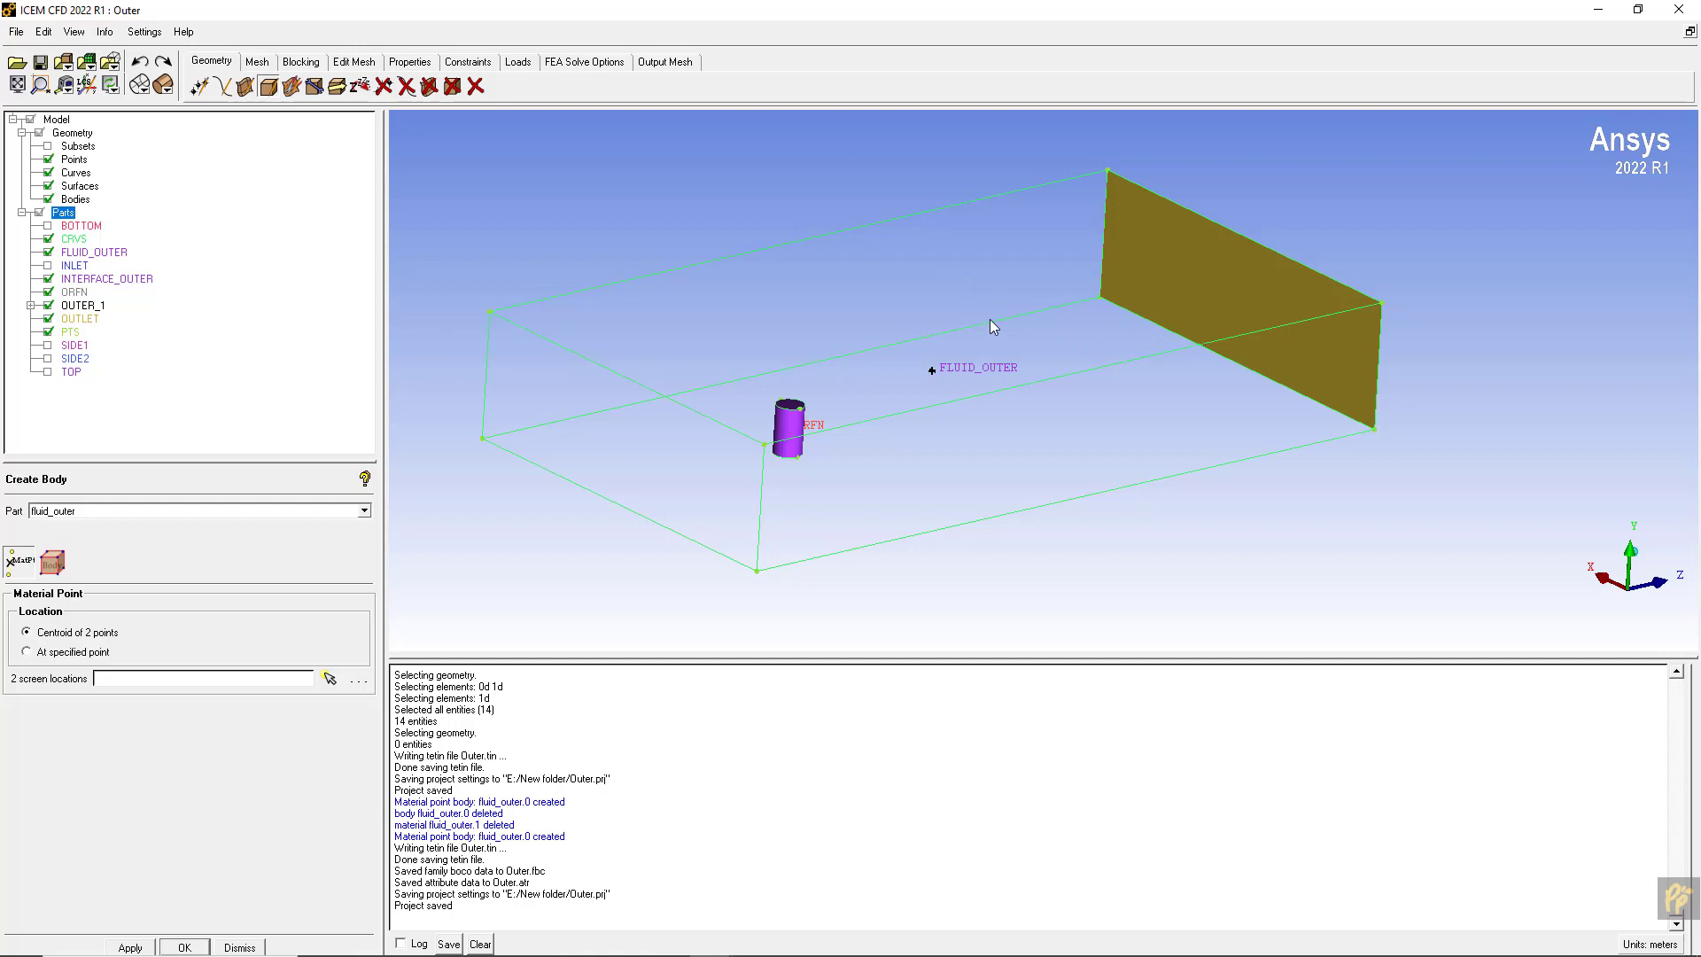
pyautogui.scroll(-3, 926, 319)
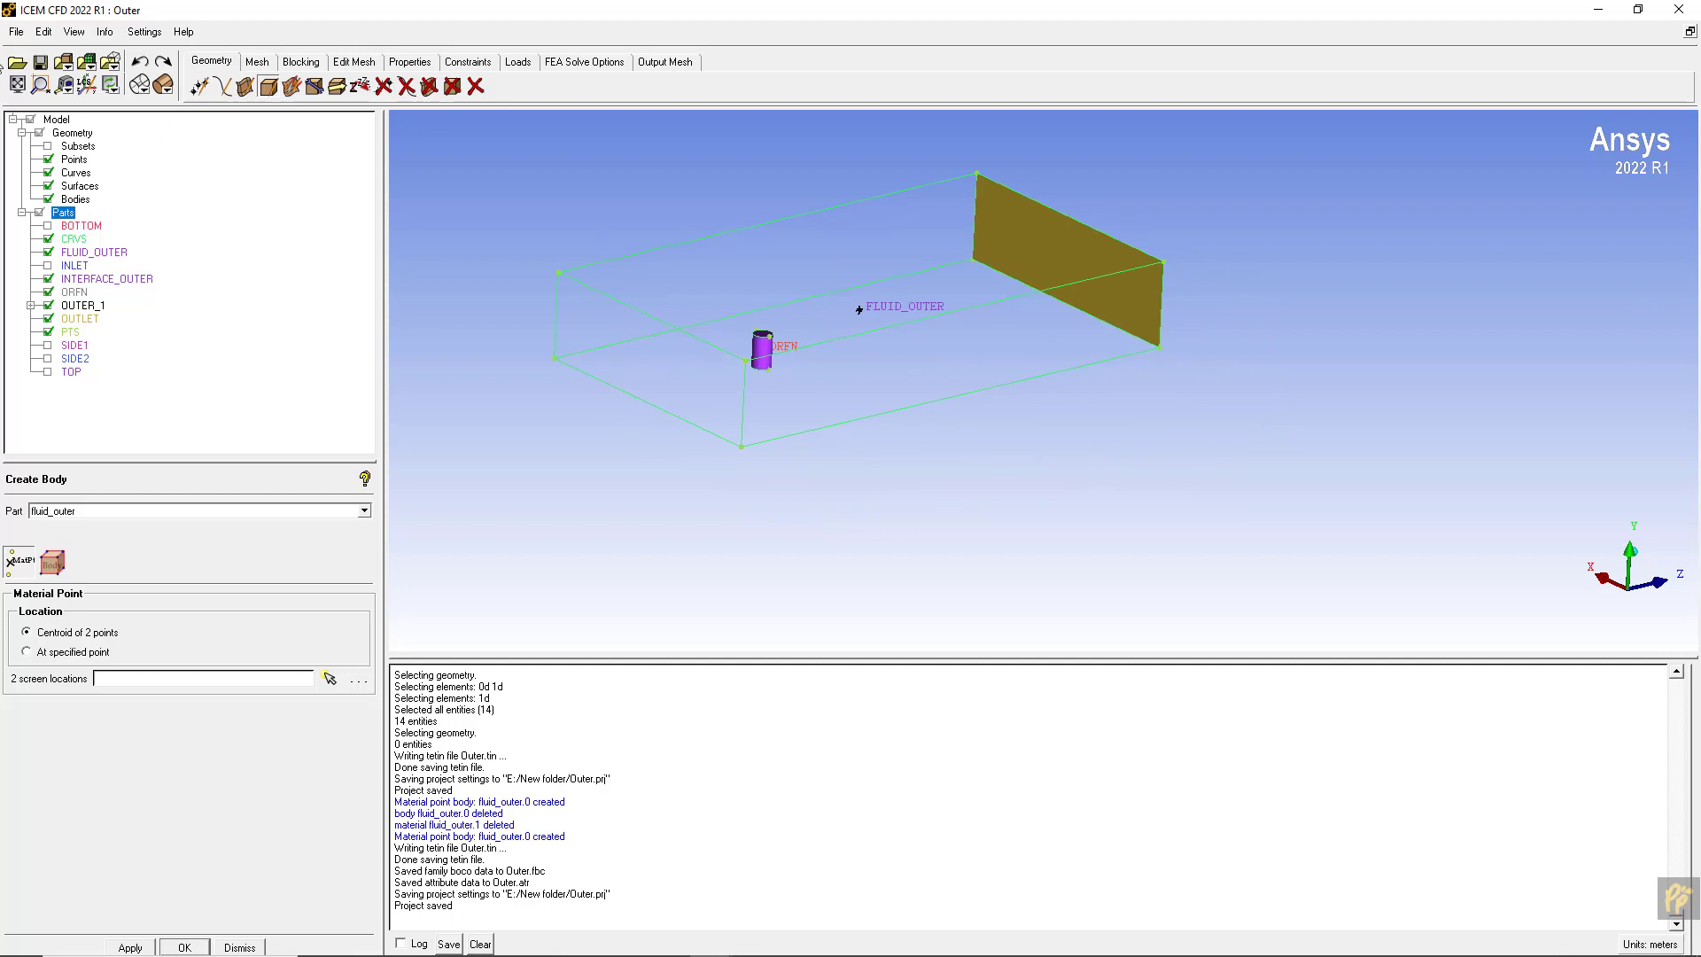
pyautogui.click(40, 62)
# - Switch to SpaceClaim and bring up the Outer domain geometry
pyautogui.moveTo(943, 305); pyautogui.dragTo(742, 282)
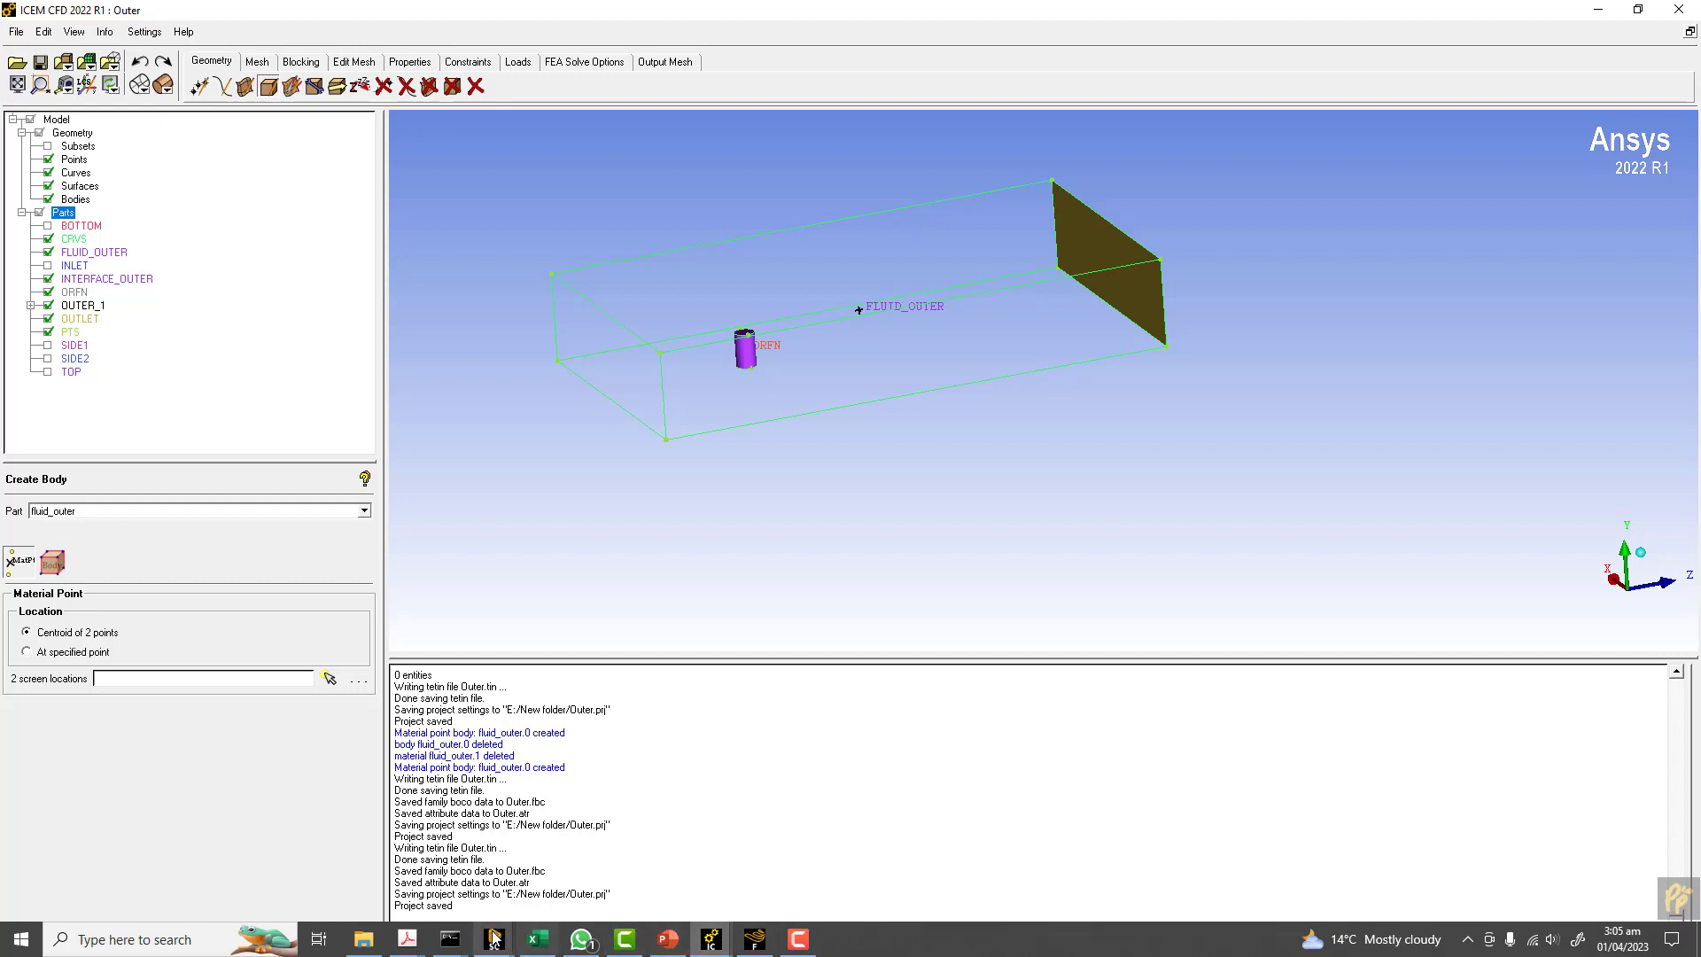
pyautogui.click(493, 939)
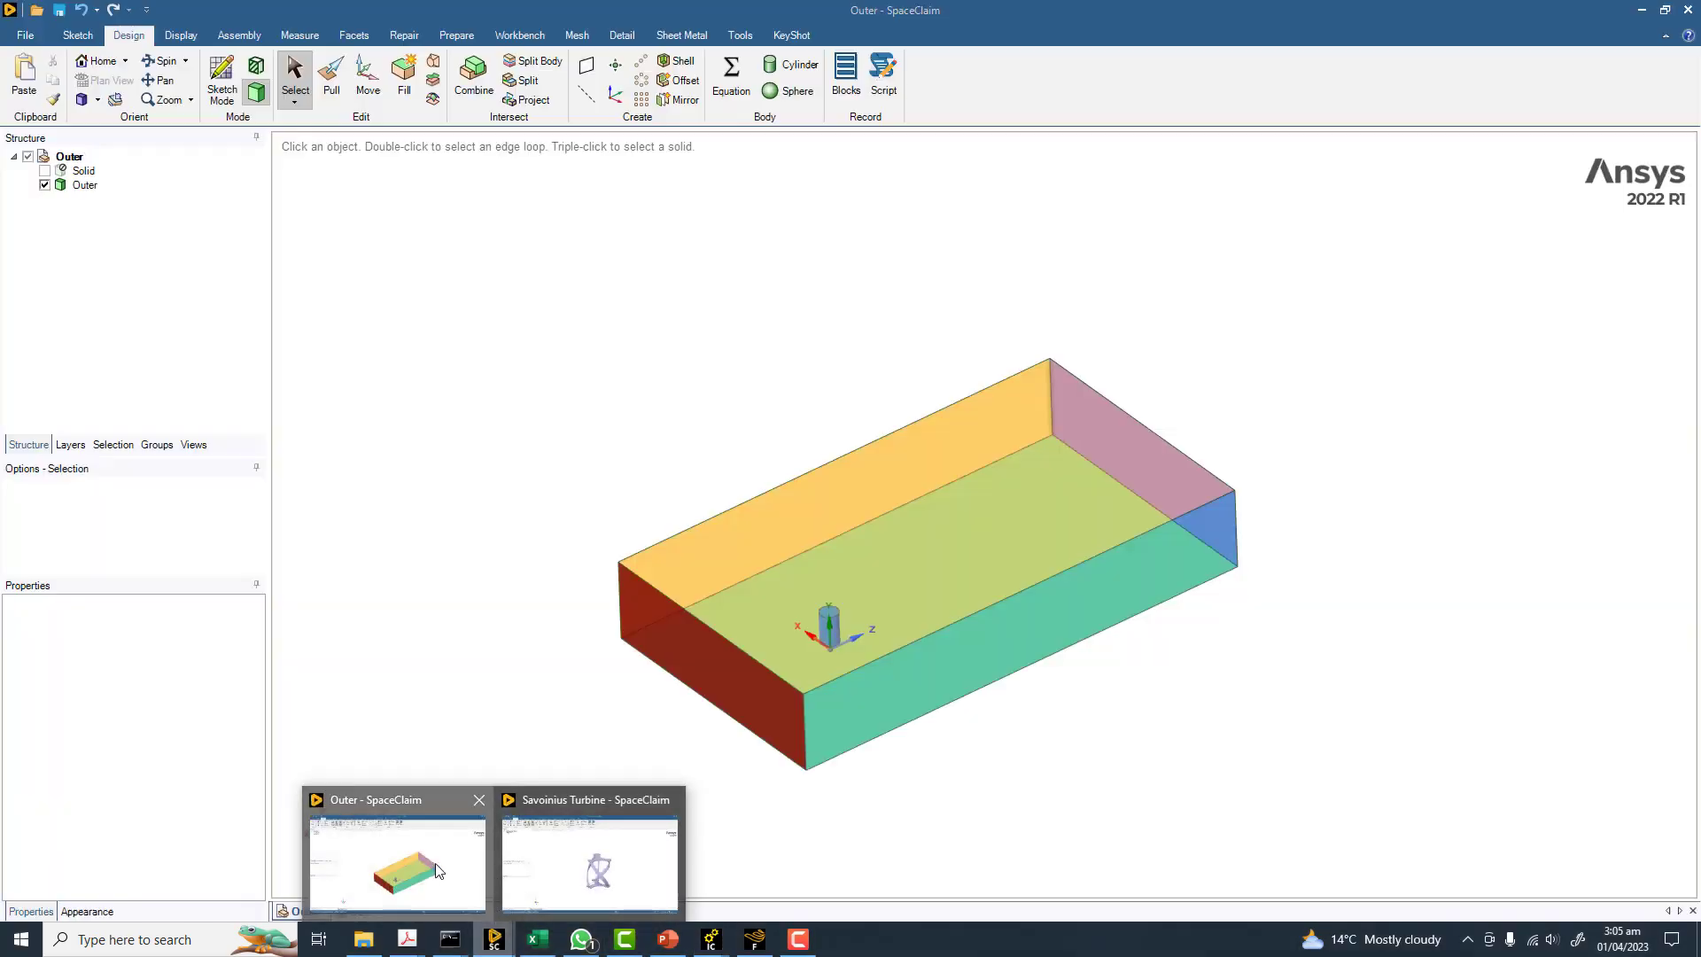
pyautogui.click(398, 863)
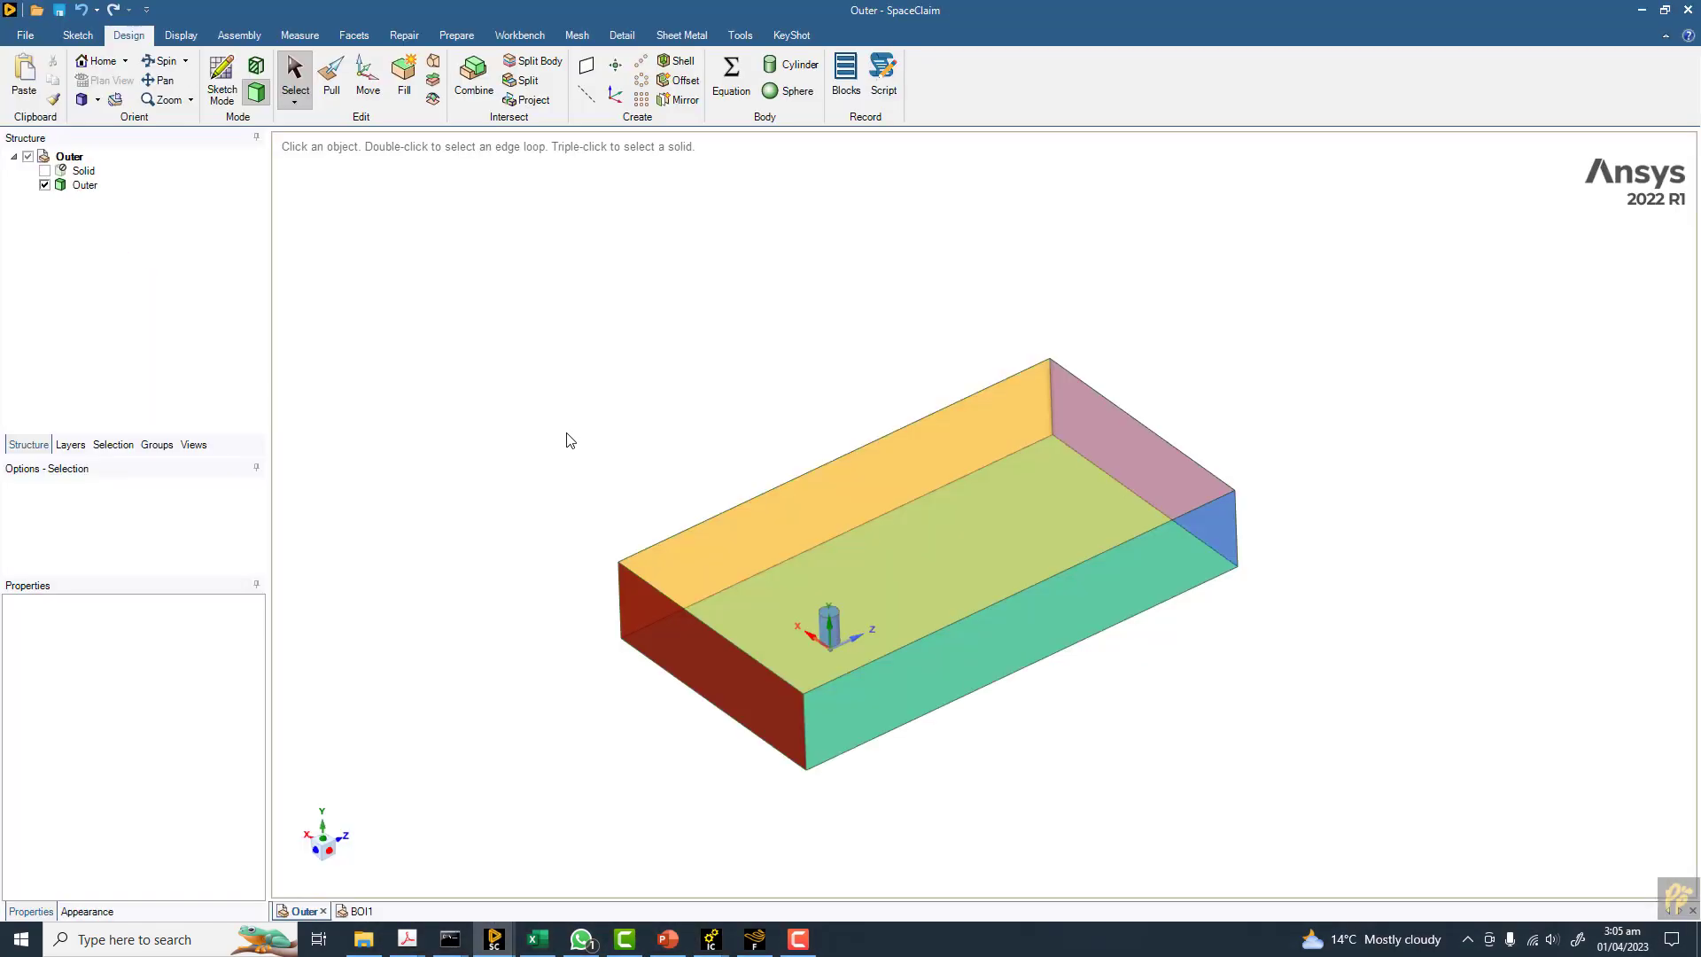
pyautogui.moveTo(574, 424)
pyautogui.mouseDown(button='middle')
pyautogui.moveTo(568, 366)
pyautogui.moveTo(555, 502)
pyautogui.moveTo(570, 470)
pyautogui.moveTo(543, 411)
pyautogui.moveTo(746, 661)
pyautogui.mouseUp(button='middle')
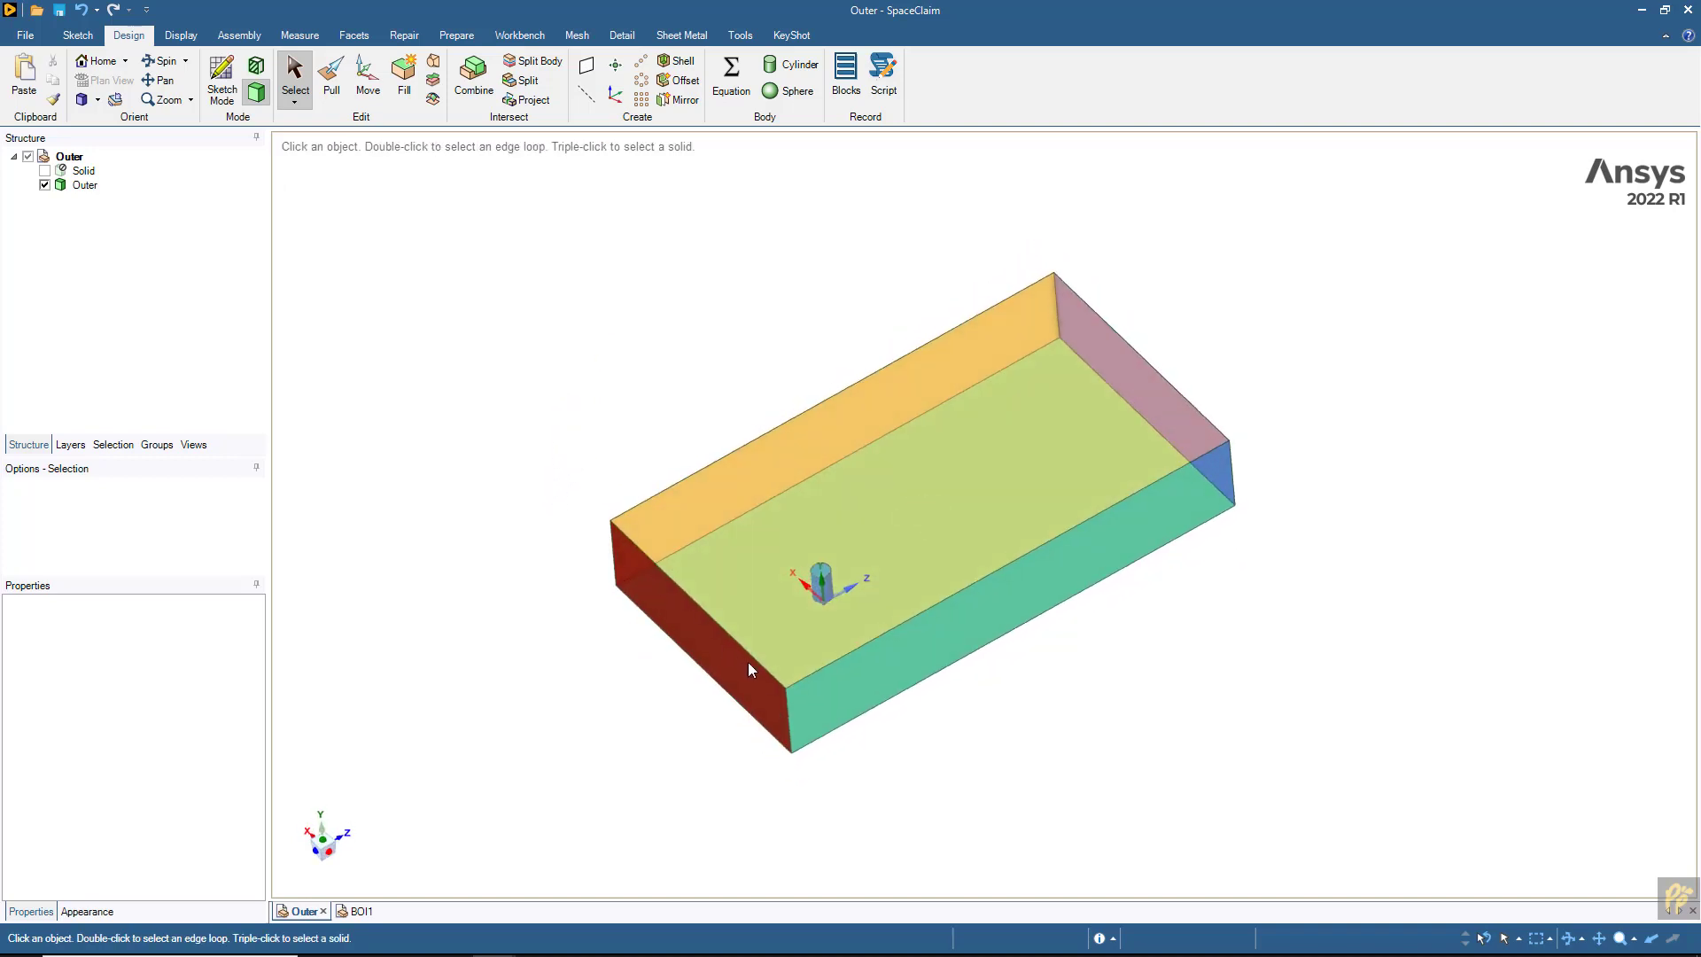
# - Hide the inlet, top, outlet and both long side faces of the domain, leaving the floor and the cylinder shown
pyautogui.click(728, 637)
pyautogui.keyDown('ctrl'); pyautogui.click(737, 489); pyautogui.keyUp('ctrl')
pyautogui.rightClick(739, 493)
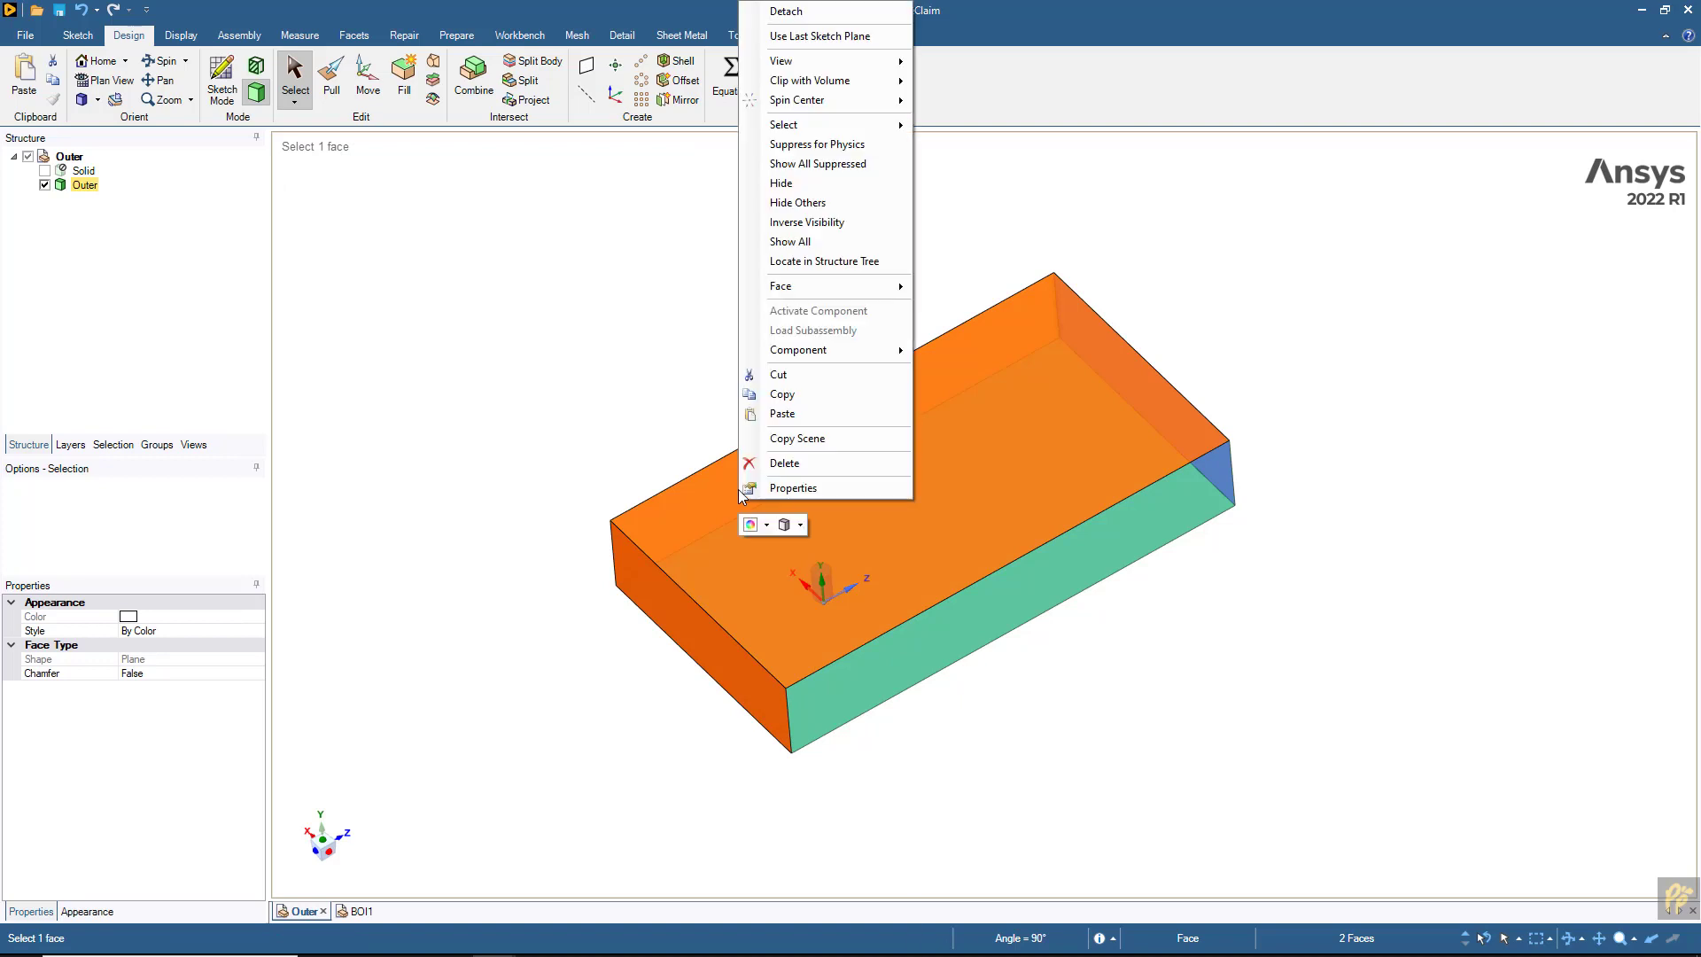
pyautogui.click(939, 286)
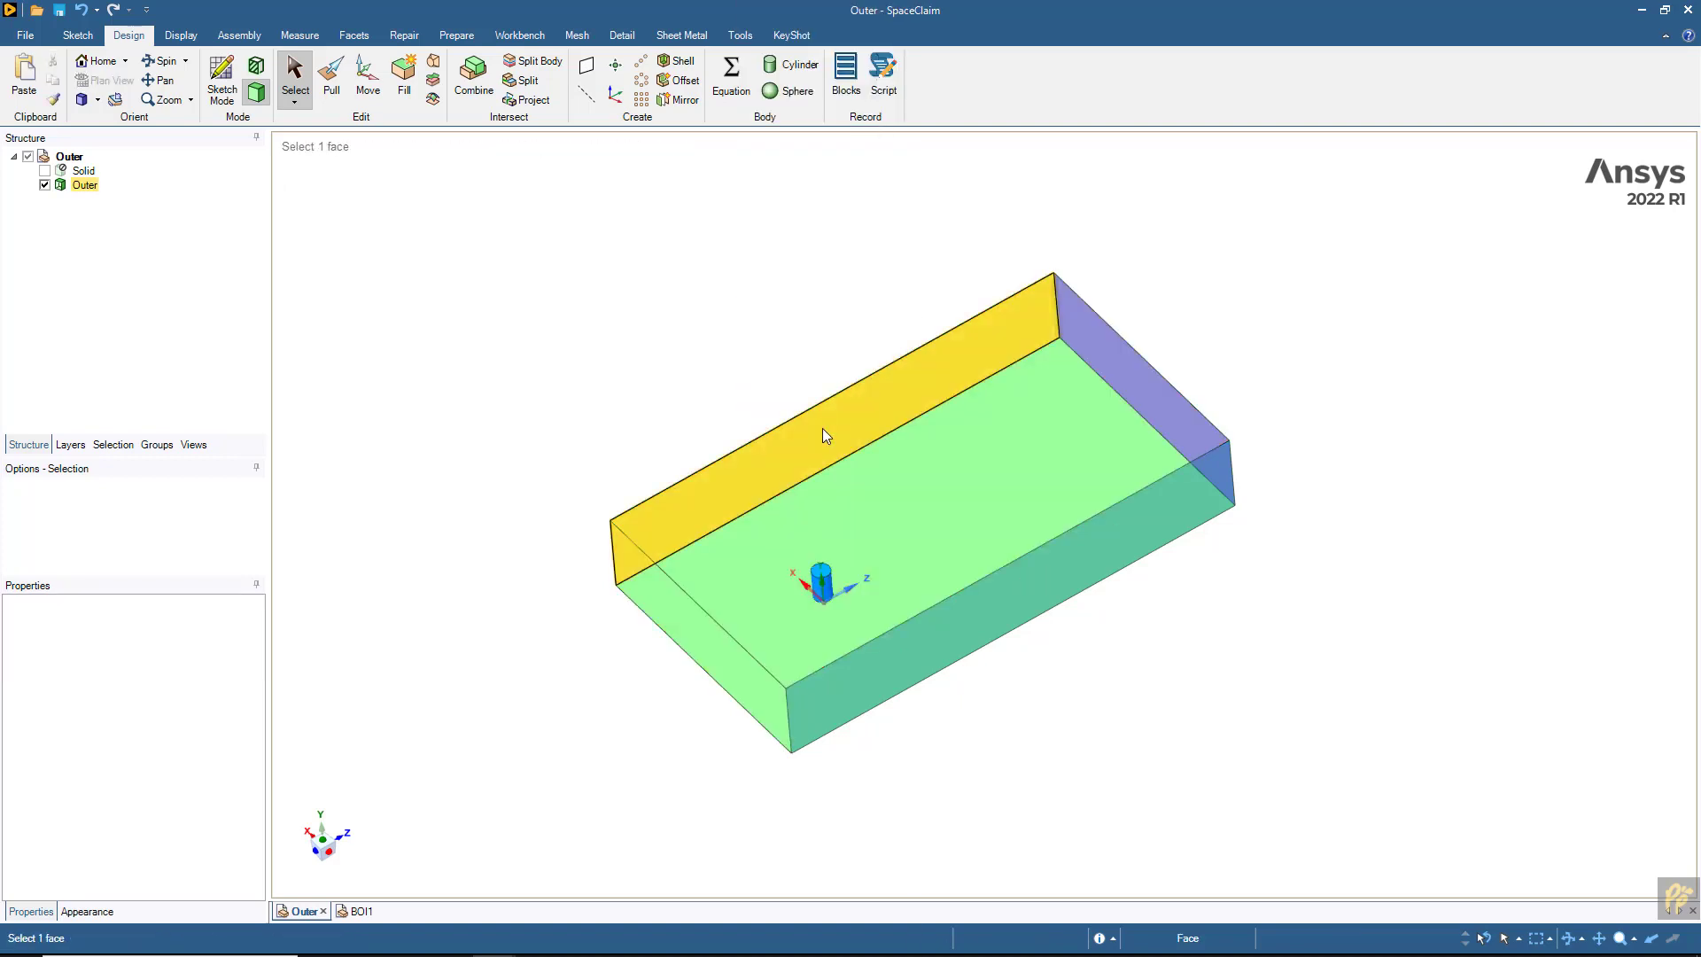
pyautogui.keyDown('ctrl'); pyautogui.click(966, 625); pyautogui.keyUp('ctrl')
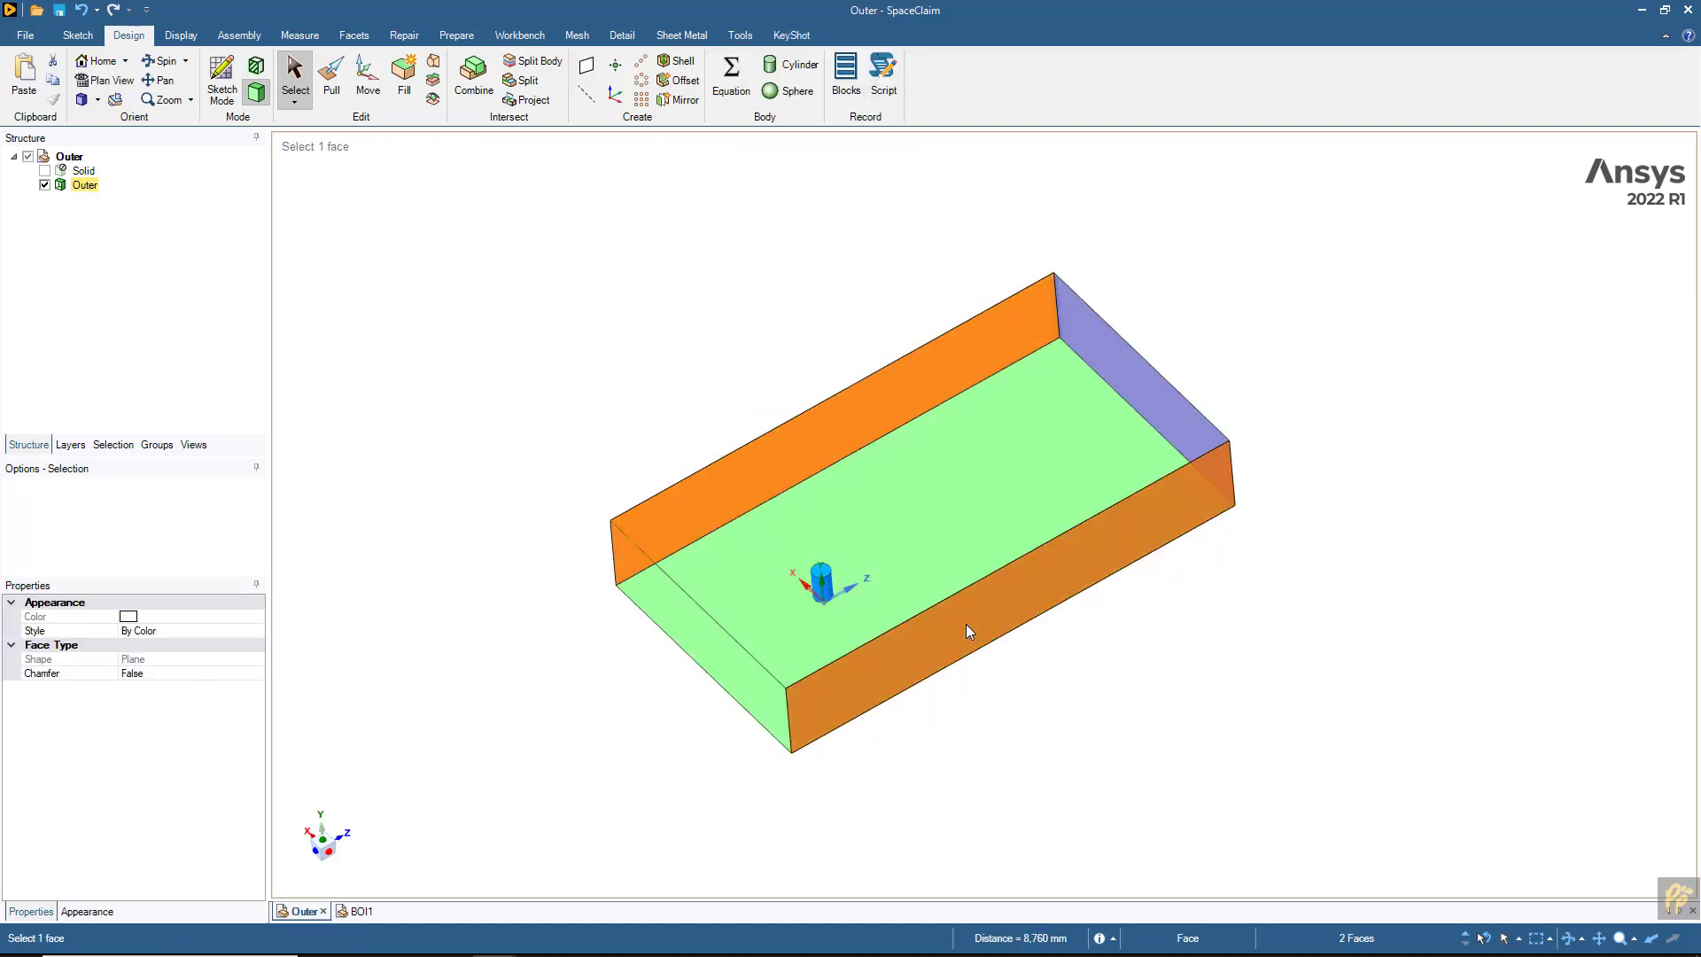
pyautogui.rightClick(966, 624)
pyautogui.moveTo(1024, 373)
pyautogui.click(1171, 372)
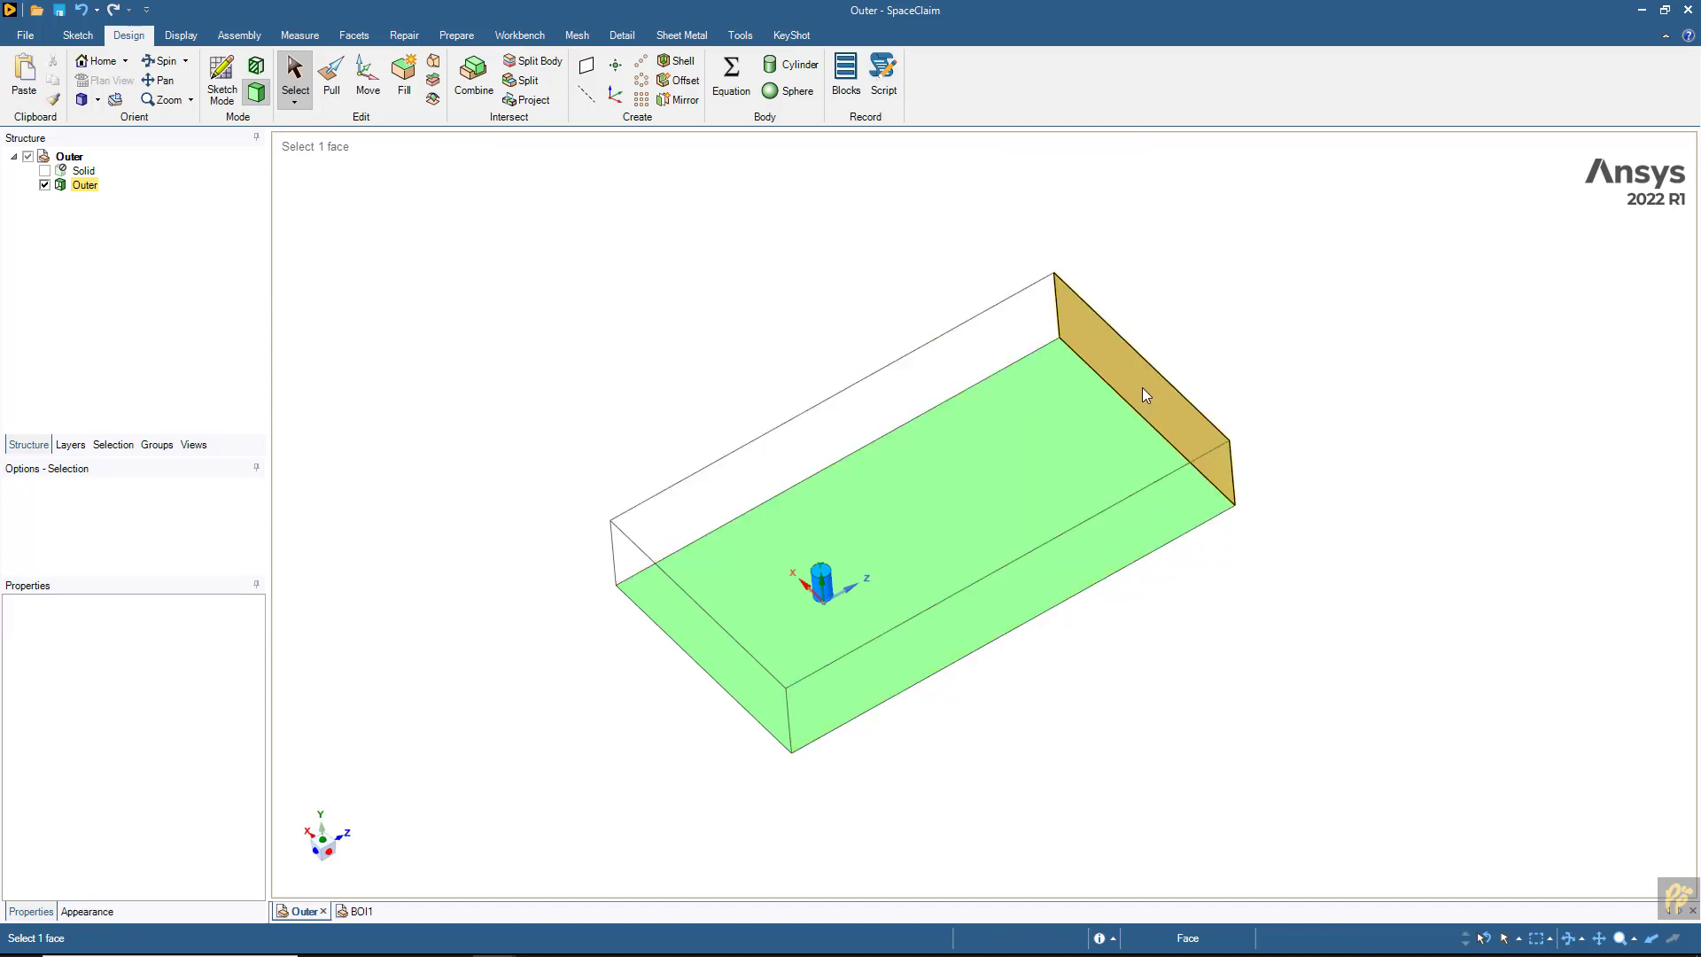
pyautogui.rightClick(1143, 393)
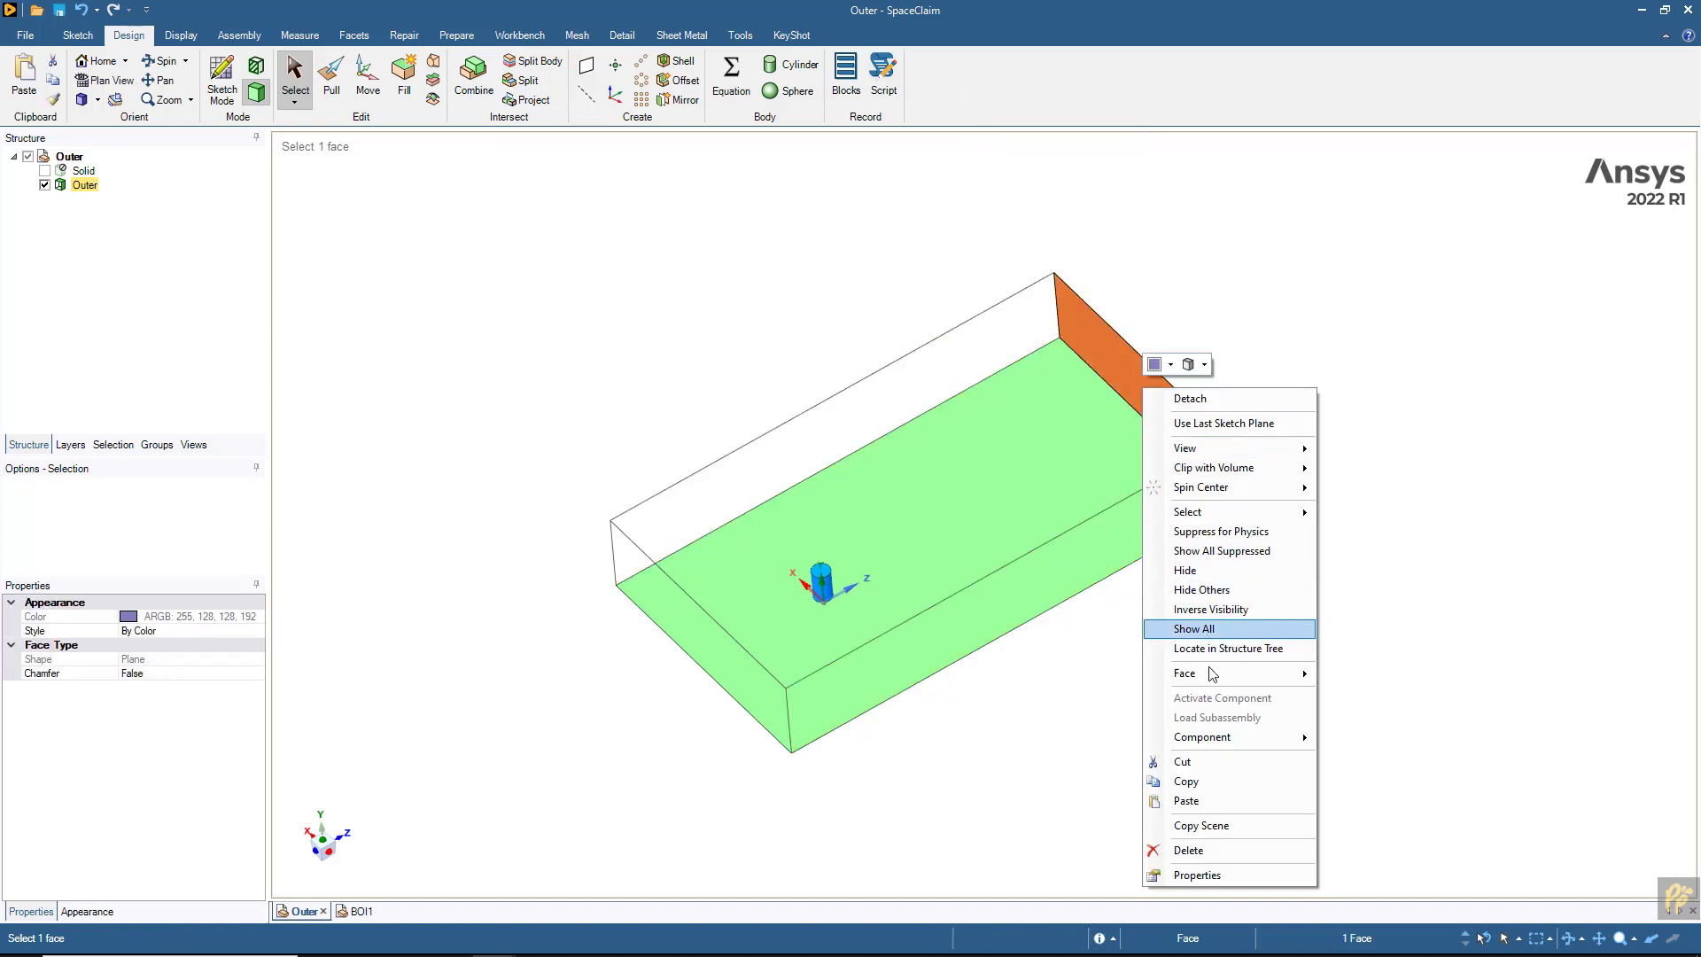
pyautogui.moveTo(1275, 675)
pyautogui.click(1338, 676)
# - Start a sketch on the domain's floor face and view it squarely from above
pyautogui.moveTo(868, 601); pyautogui.dragTo(787, 483, button='middle')
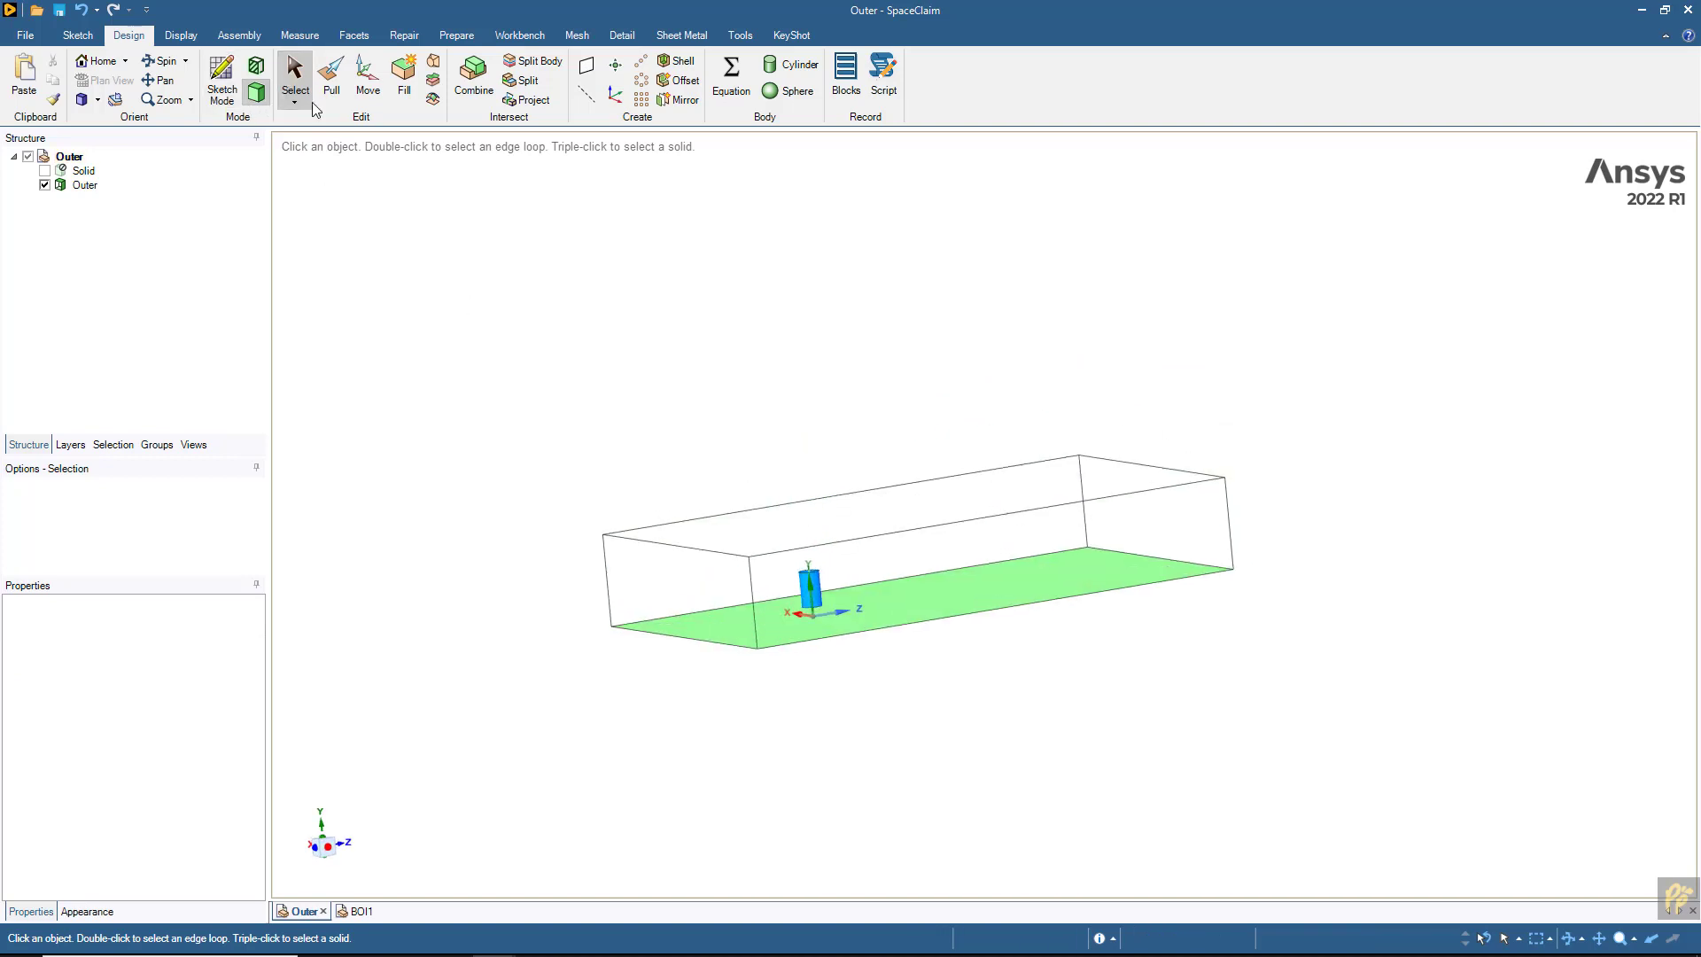
pyautogui.moveTo(786, 500); pyautogui.dragTo(549, 512, button='middle')
pyautogui.click(549, 511)
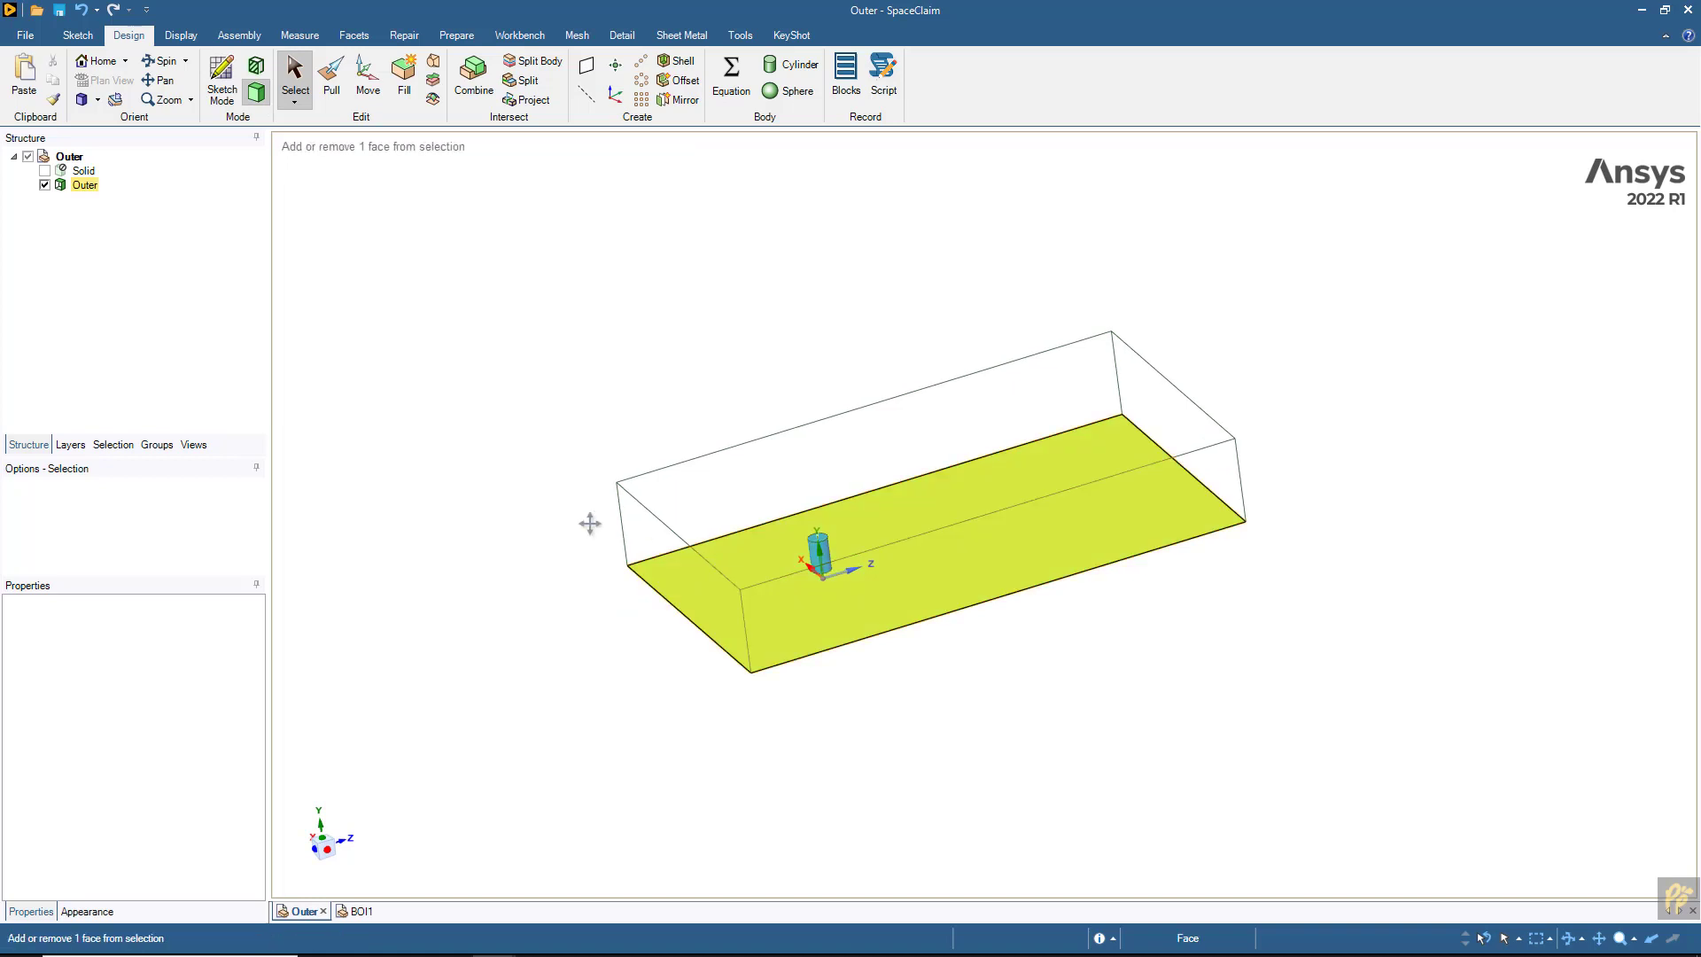
pyautogui.click(223, 85)
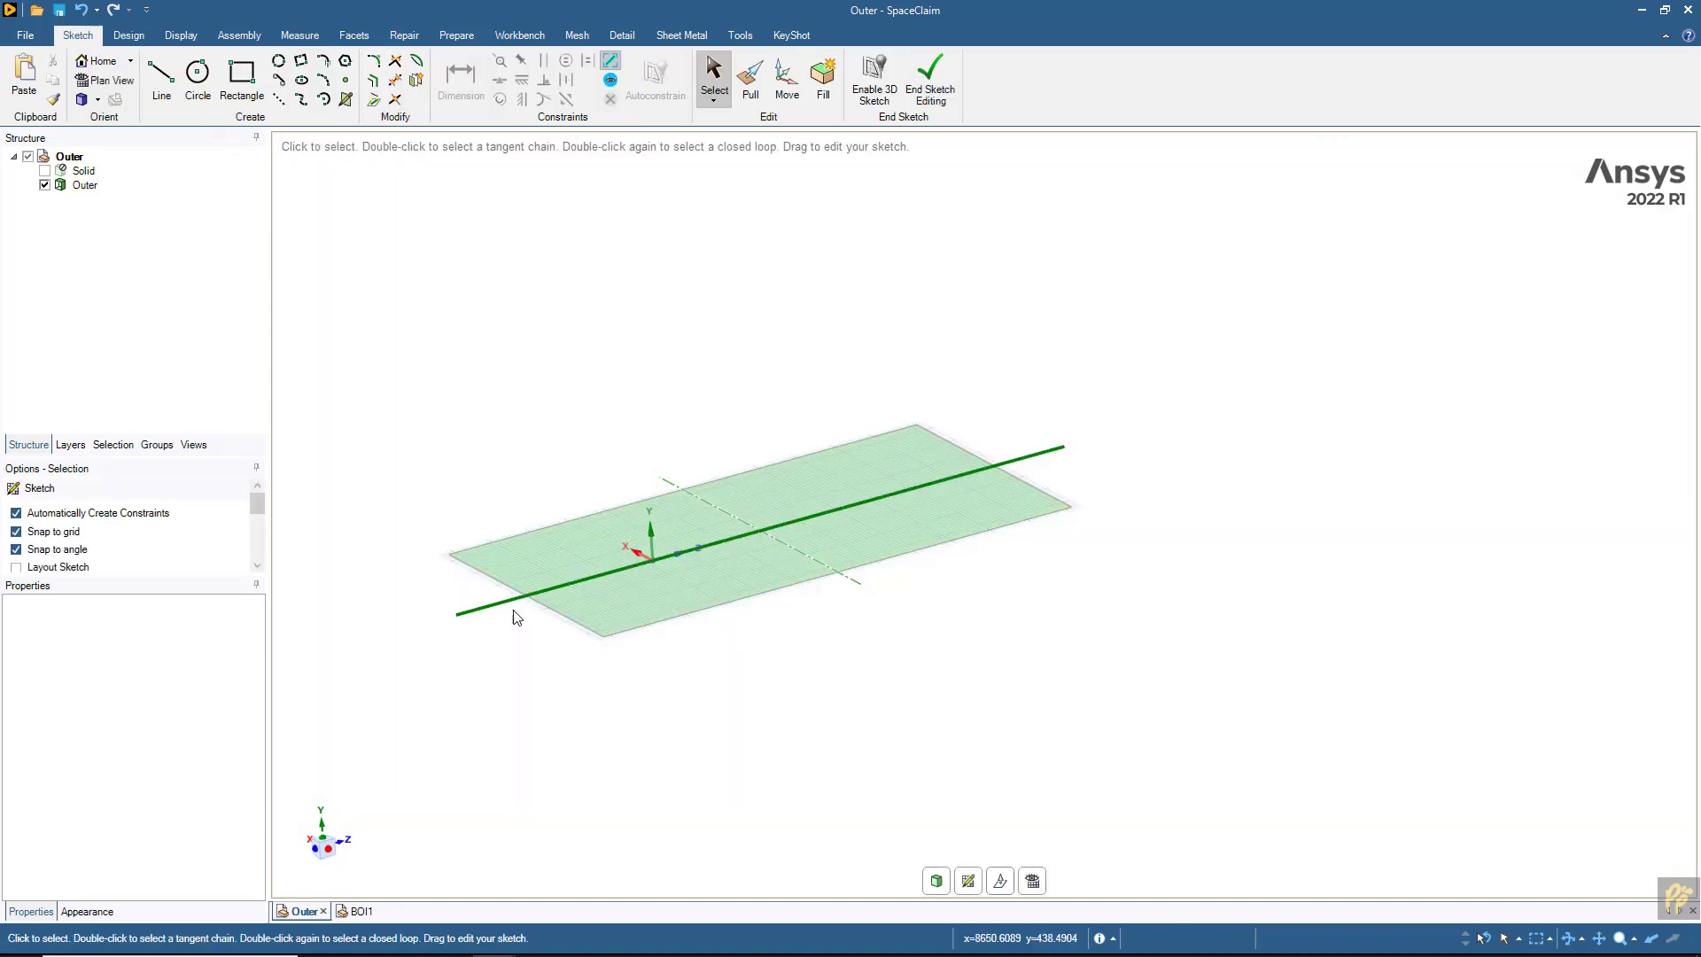
pyautogui.moveTo(616, 713)
pyautogui.mouseDown(button='middle')
pyautogui.moveTo(598, 682)
pyautogui.moveTo(599, 711)
pyautogui.mouseUp(button='middle')
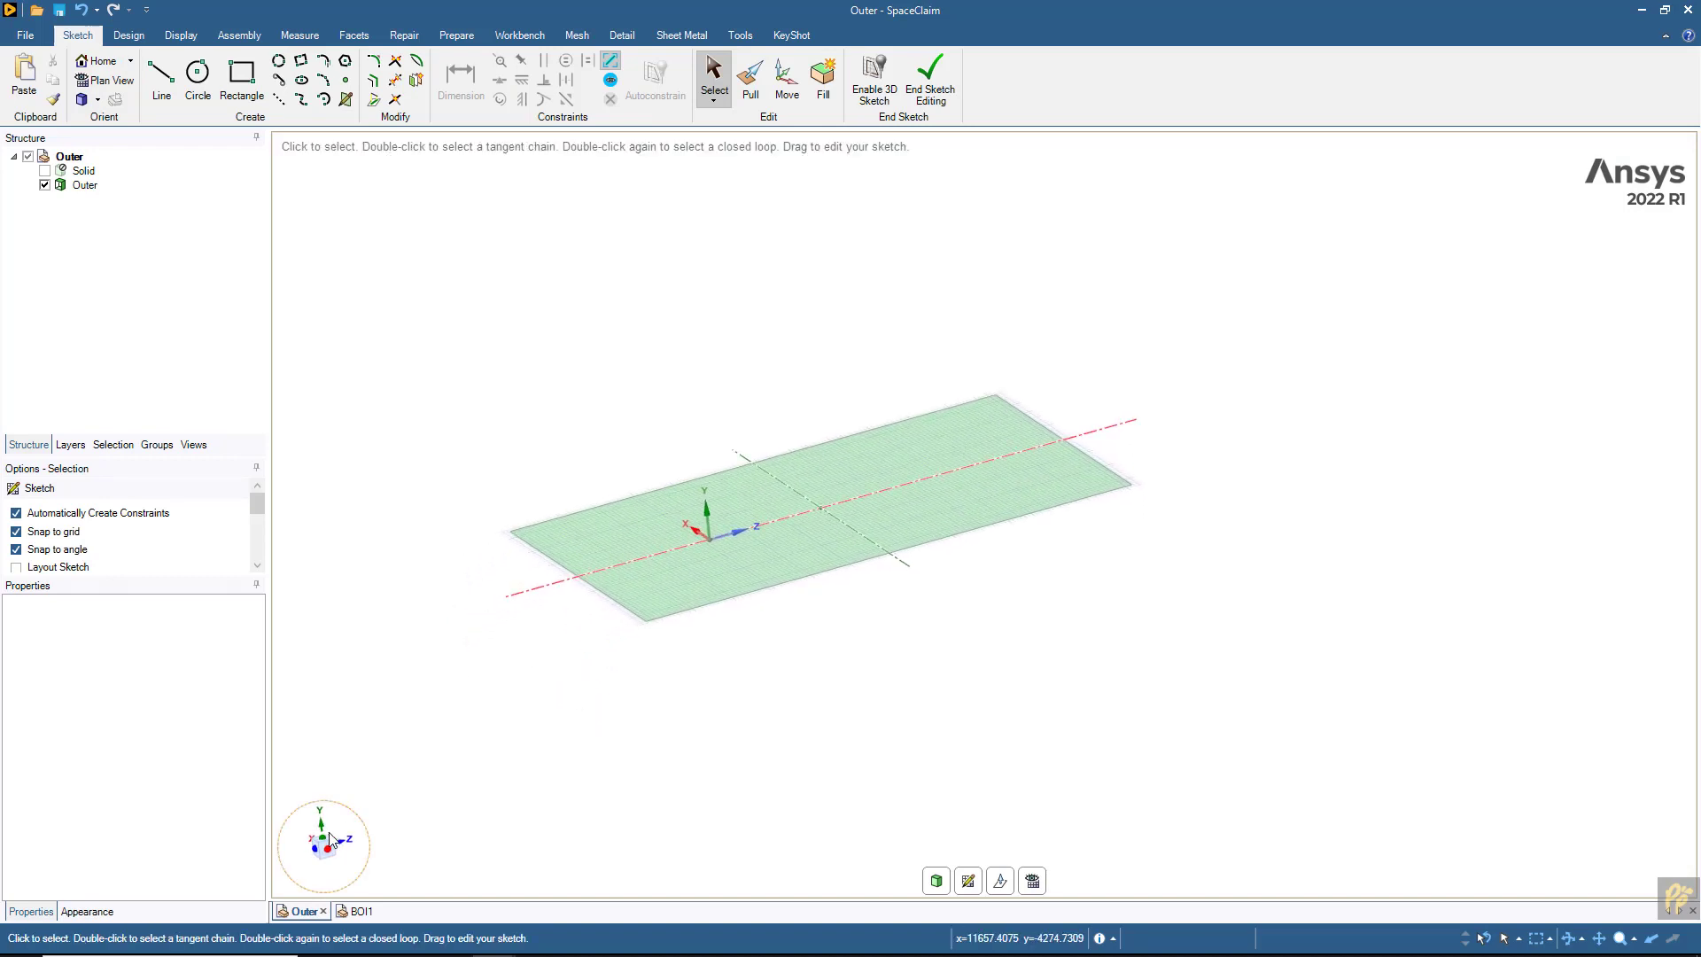
pyautogui.moveTo(409, 826)
pyautogui.mouseDown(button='middle')
pyautogui.moveTo(357, 691)
pyautogui.moveTo(414, 702)
pyautogui.moveTo(394, 691)
pyautogui.mouseUp(button='middle')
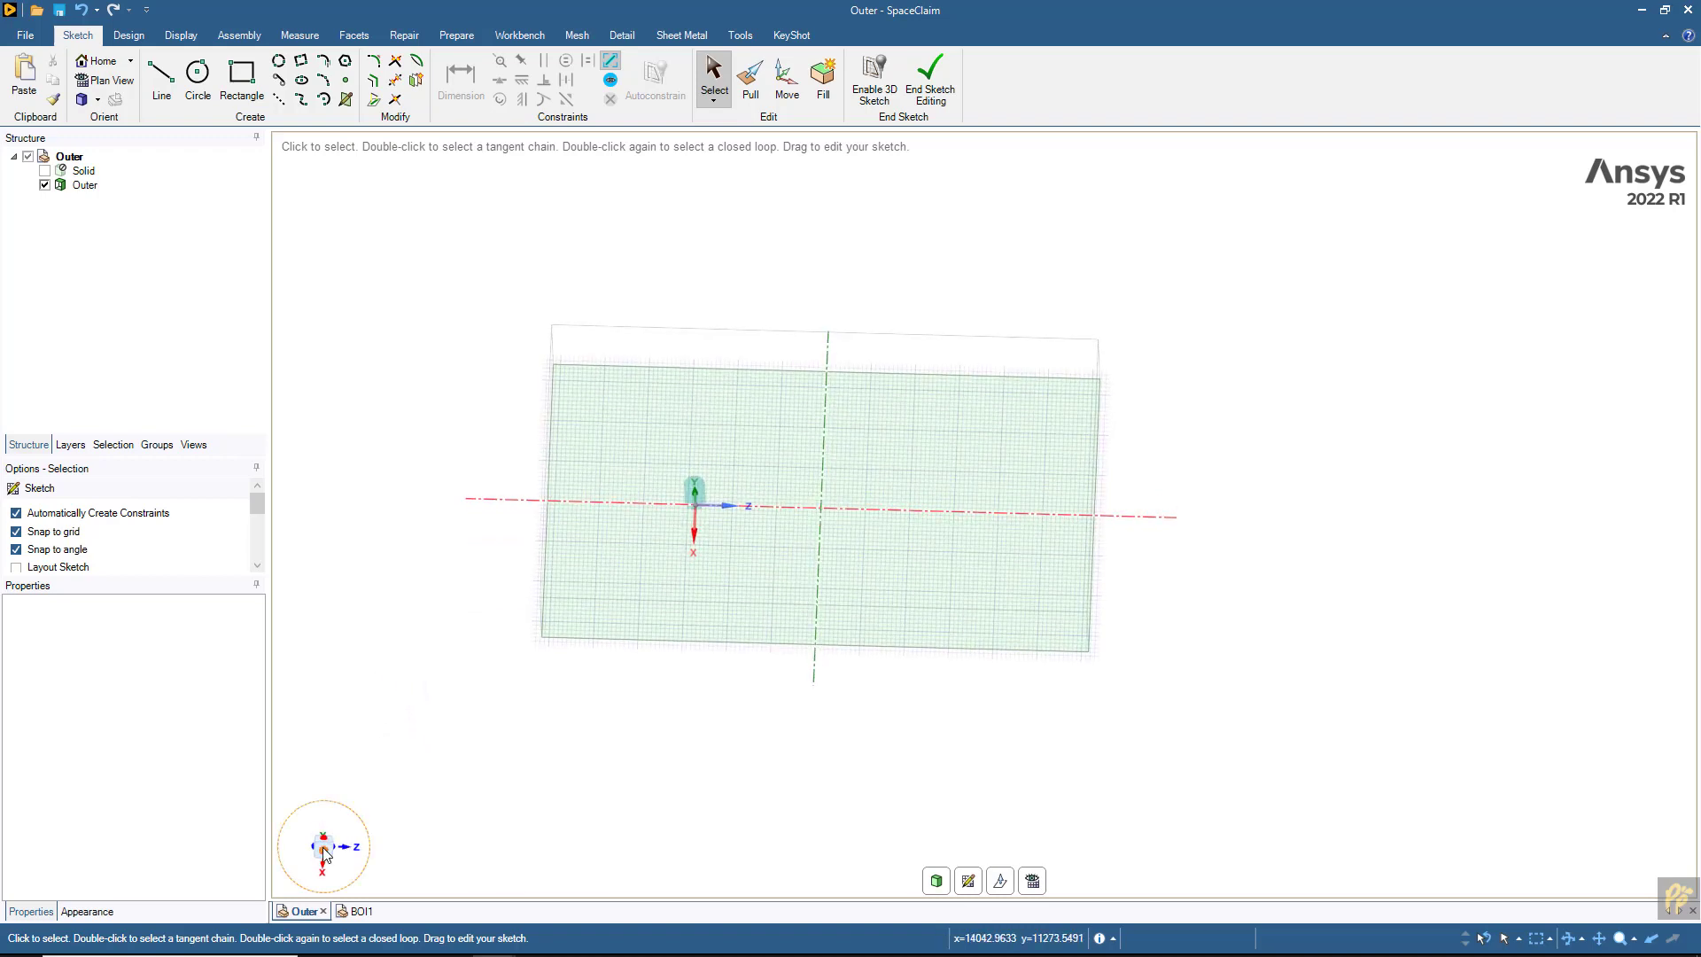
pyautogui.click(324, 852)
pyautogui.scroll(4, 806, 443)
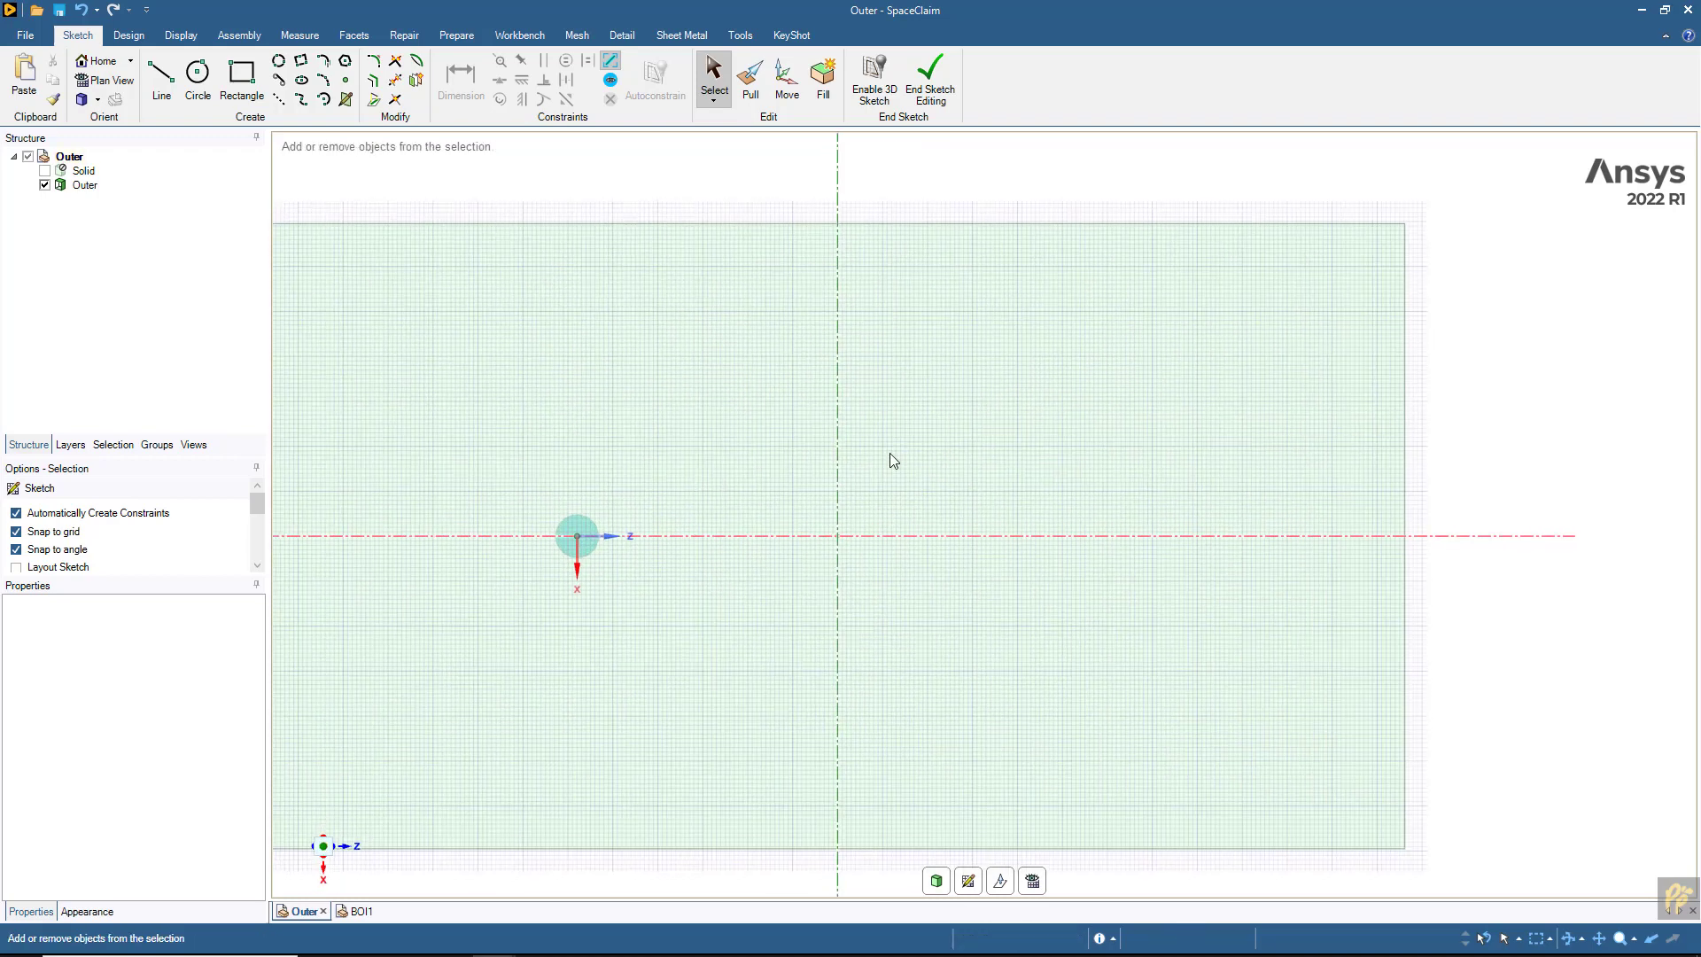
pyautogui.scroll(1, 898, 460)
pyautogui.moveTo(816, 426)
pyautogui.keyDown('shift'); pyautogui.mouseDown(button='middle')
pyautogui.moveTo(778, 471)
pyautogui.moveTo(684, 493)
pyautogui.mouseUp(button='middle'); pyautogui.keyUp('shift')
# - Sketch a line about 639 mm long perpendicular to the centerline ahead of the cylinder, continued by a slanted downstream line about 6113 mm long at 102.6°
pyautogui.click(161, 80)
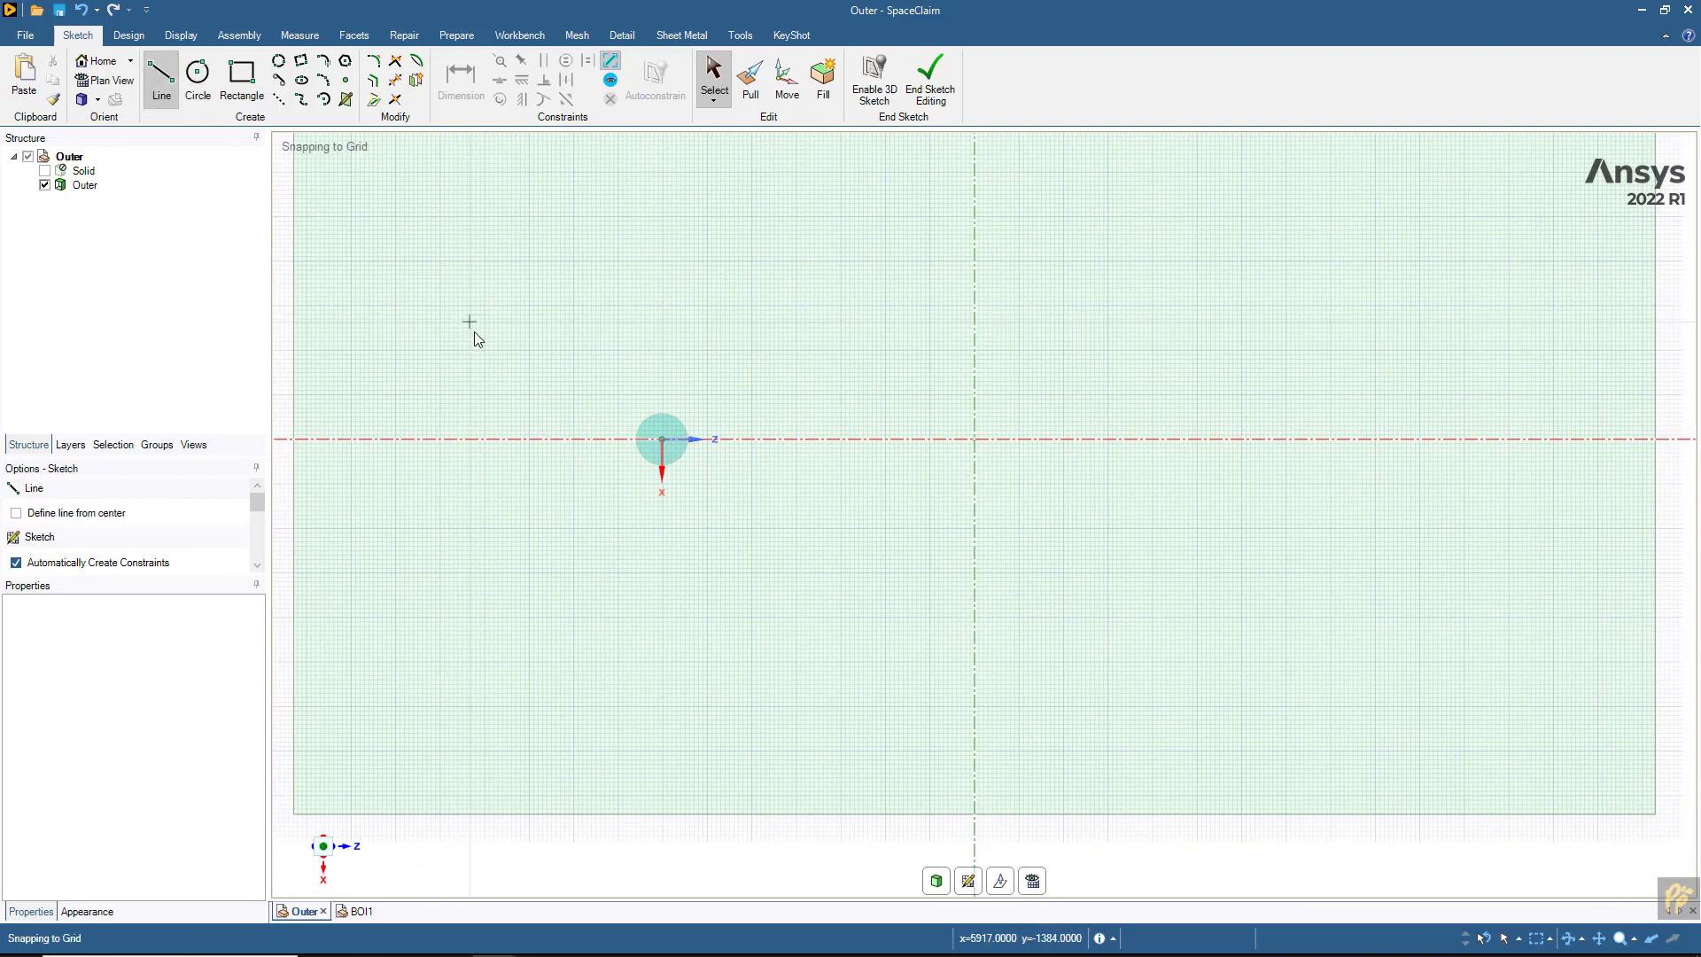
pyautogui.click(619, 439)
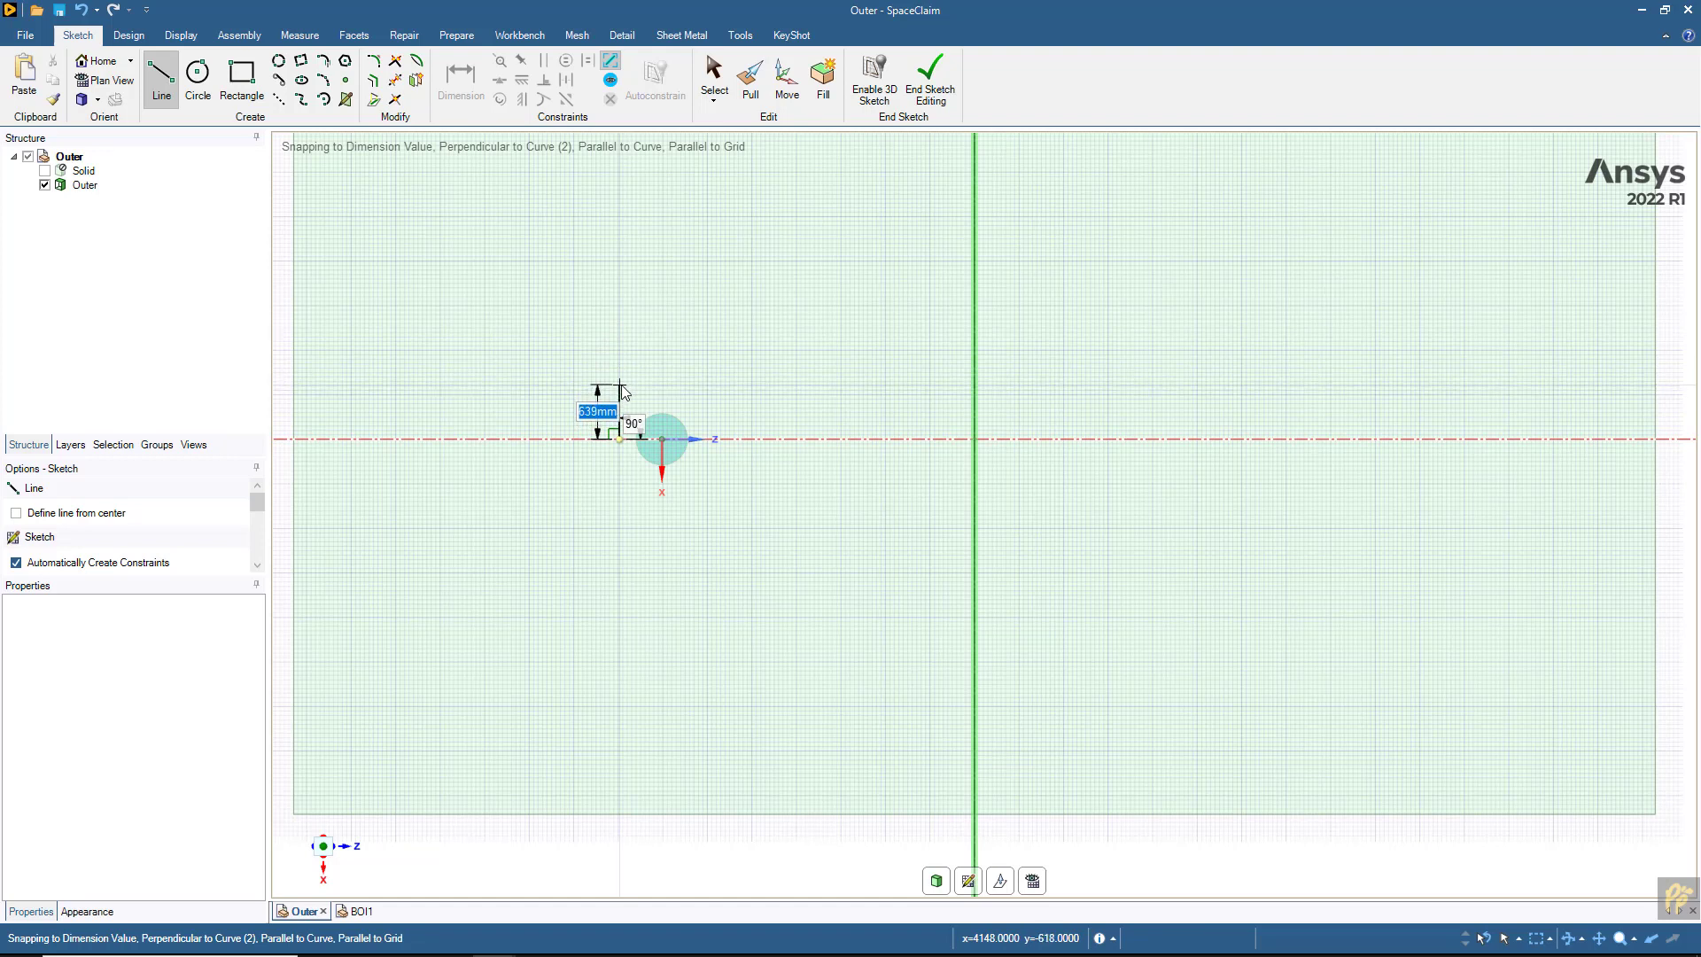
pyautogui.click(622, 386)
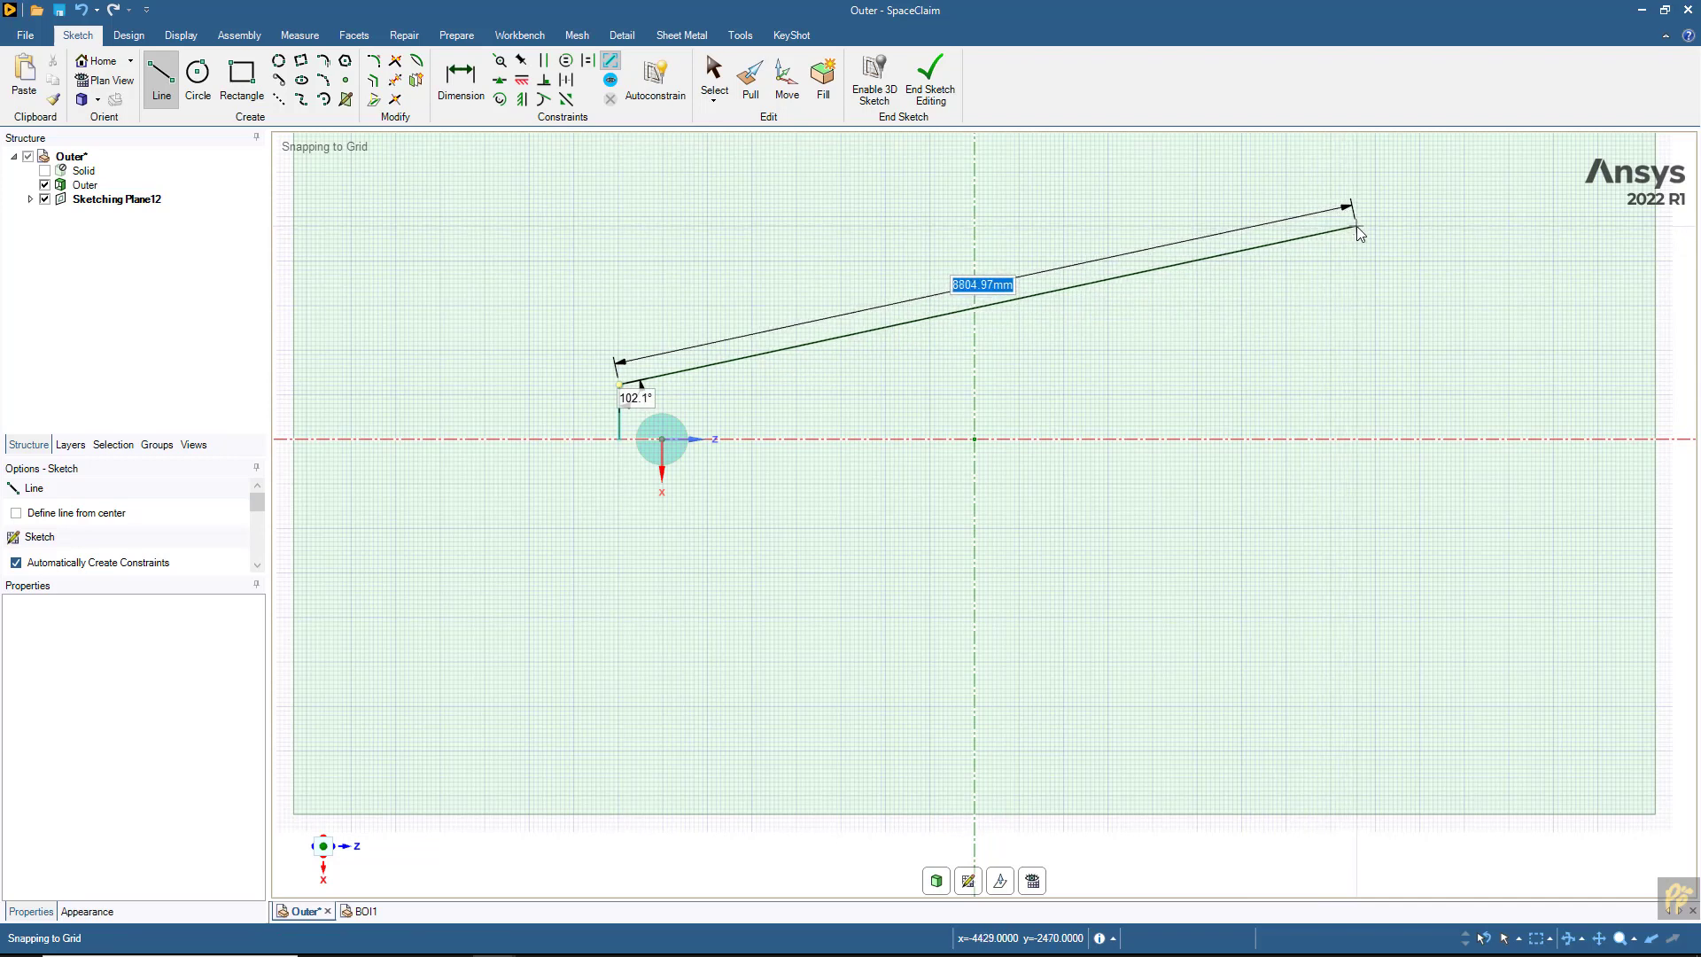
pyautogui.scroll(-3, 1335, 241)
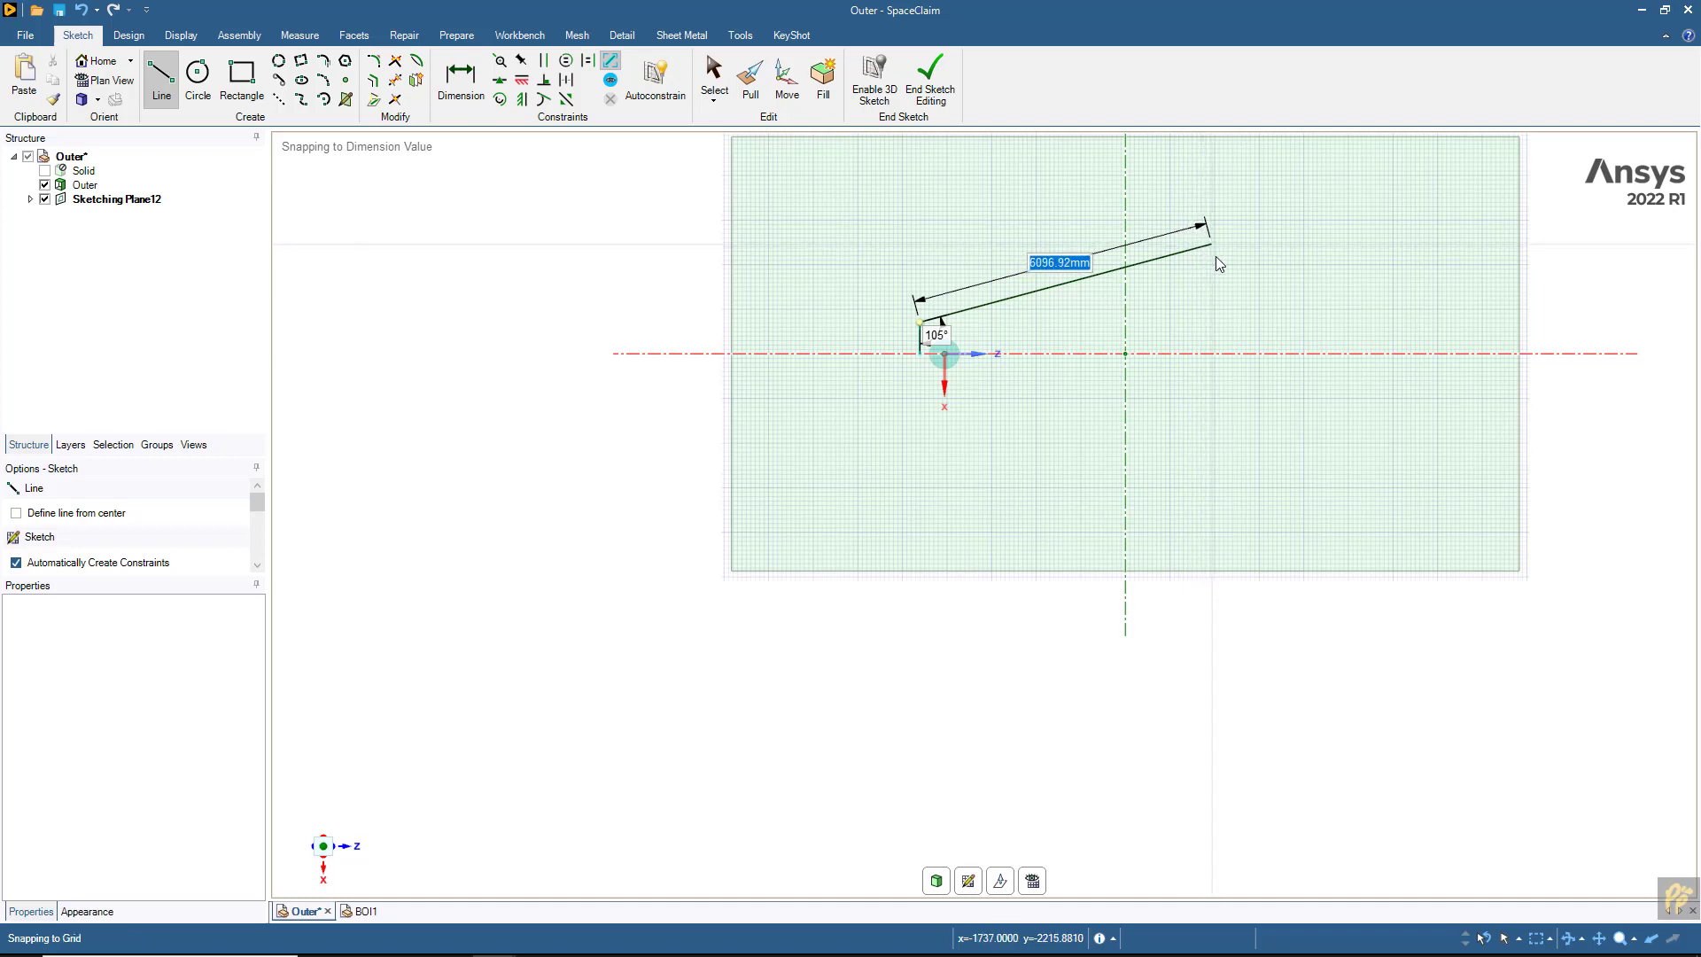
pyautogui.click(1216, 257)
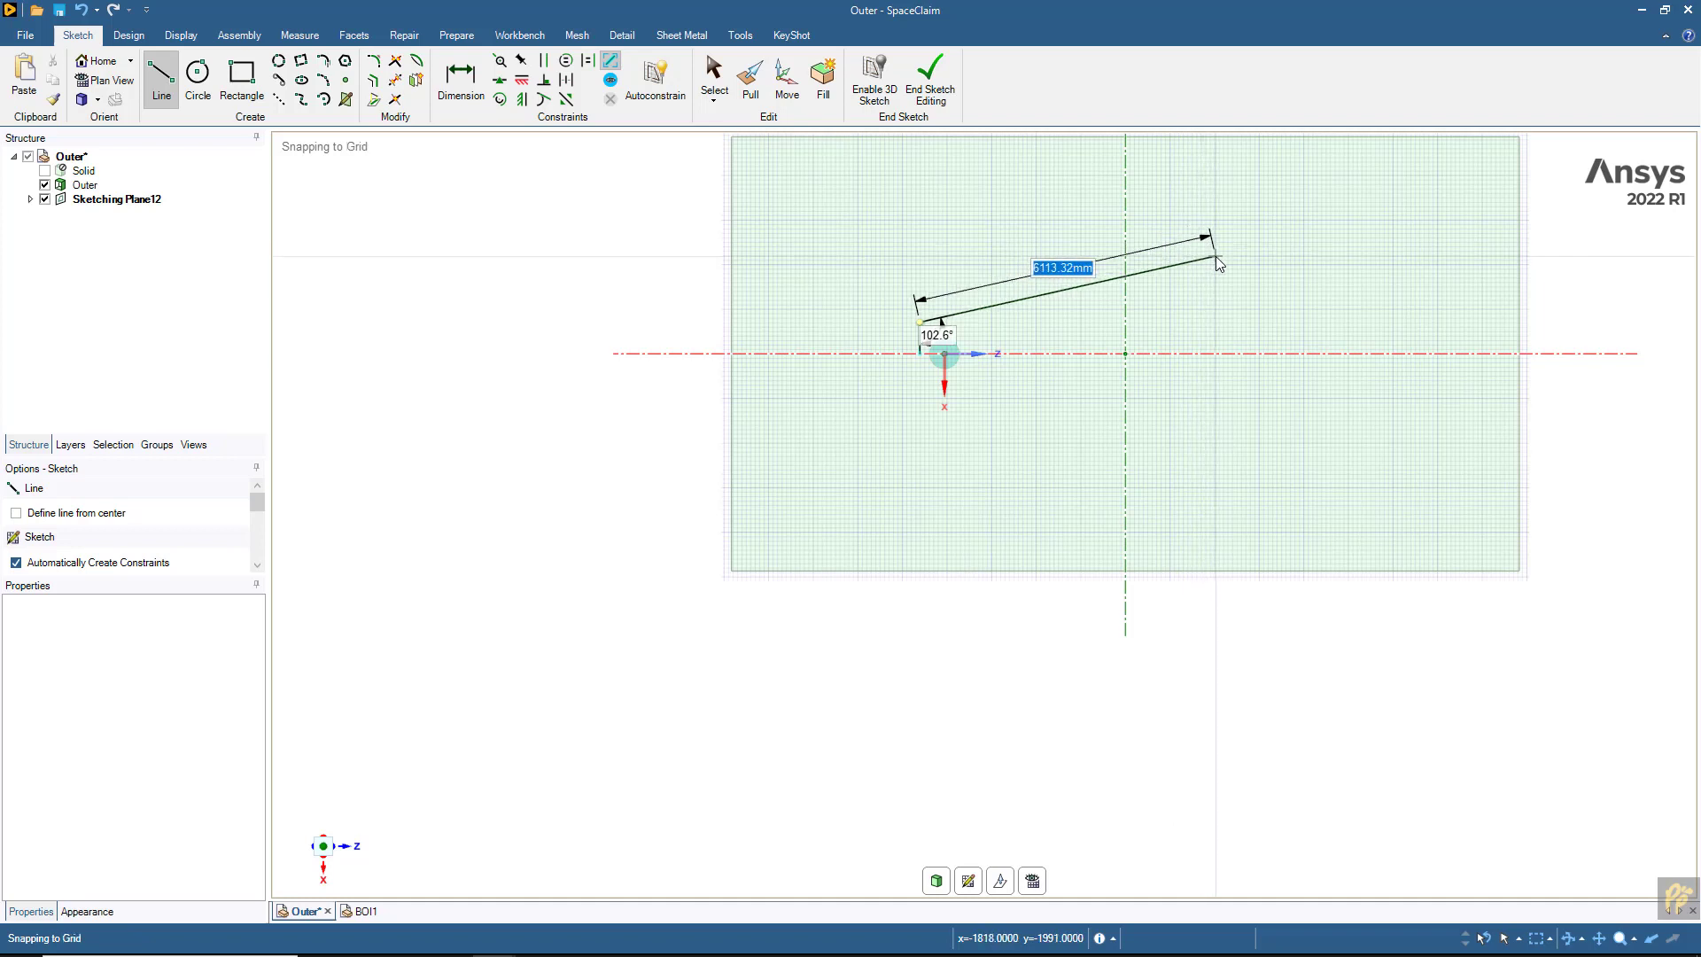
# - Mirror the slanted line about the sketch's long centerline
pyautogui.click(416, 80)
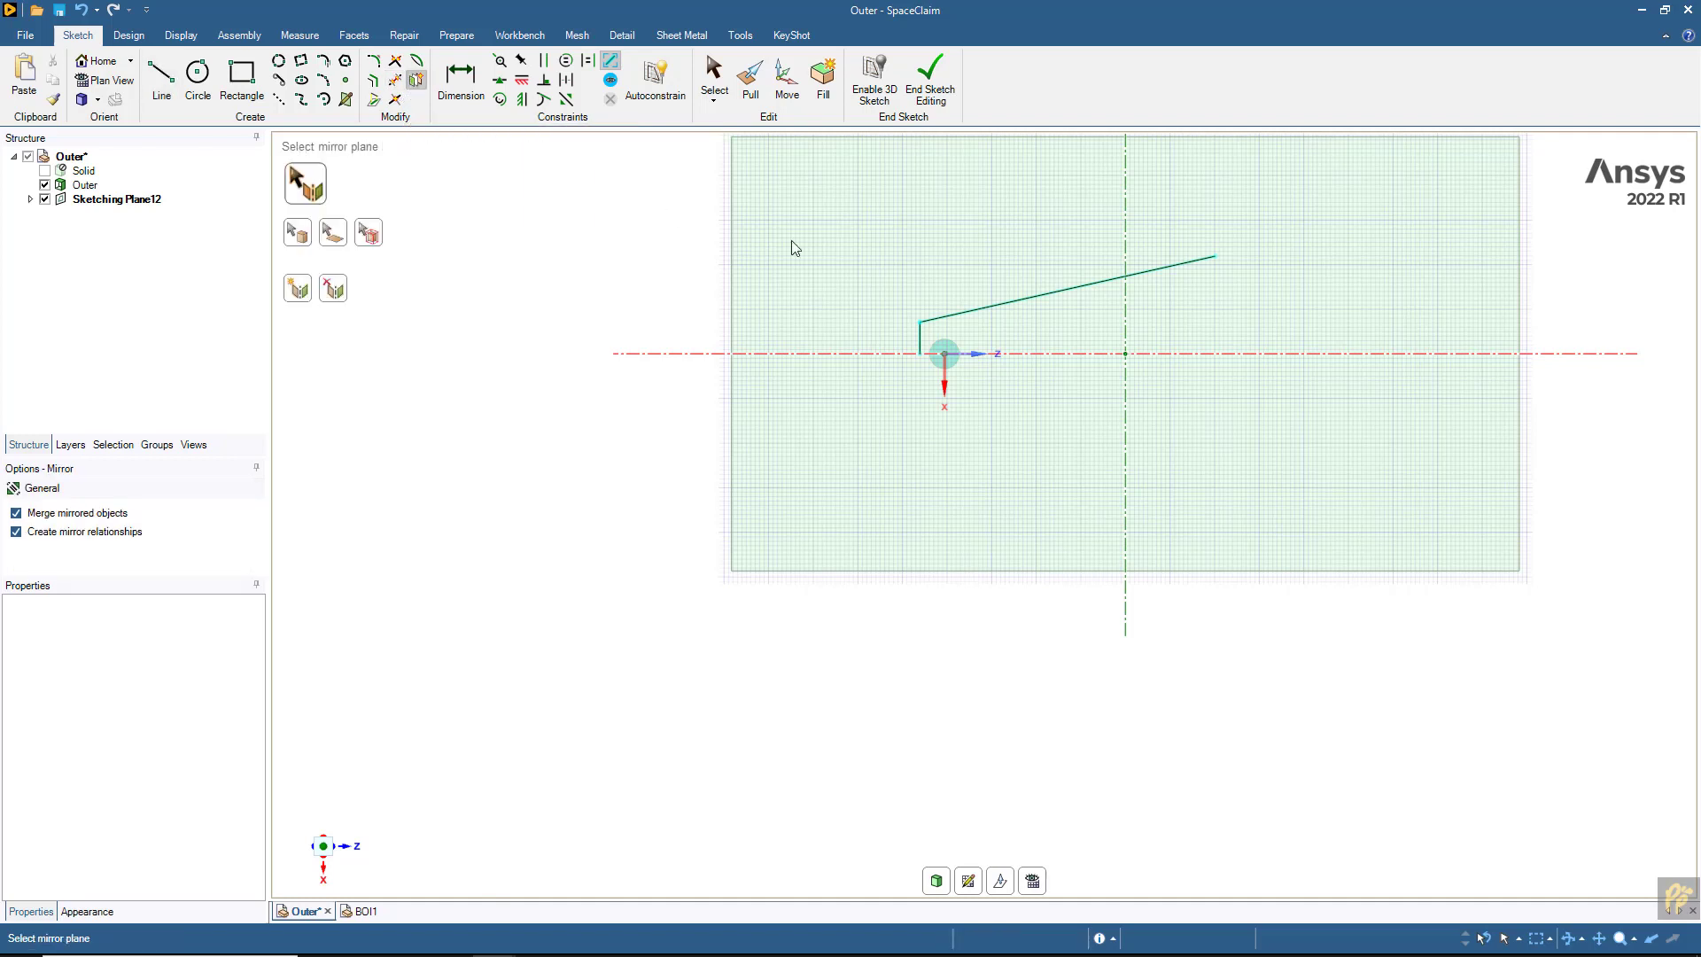
pyautogui.click(823, 353)
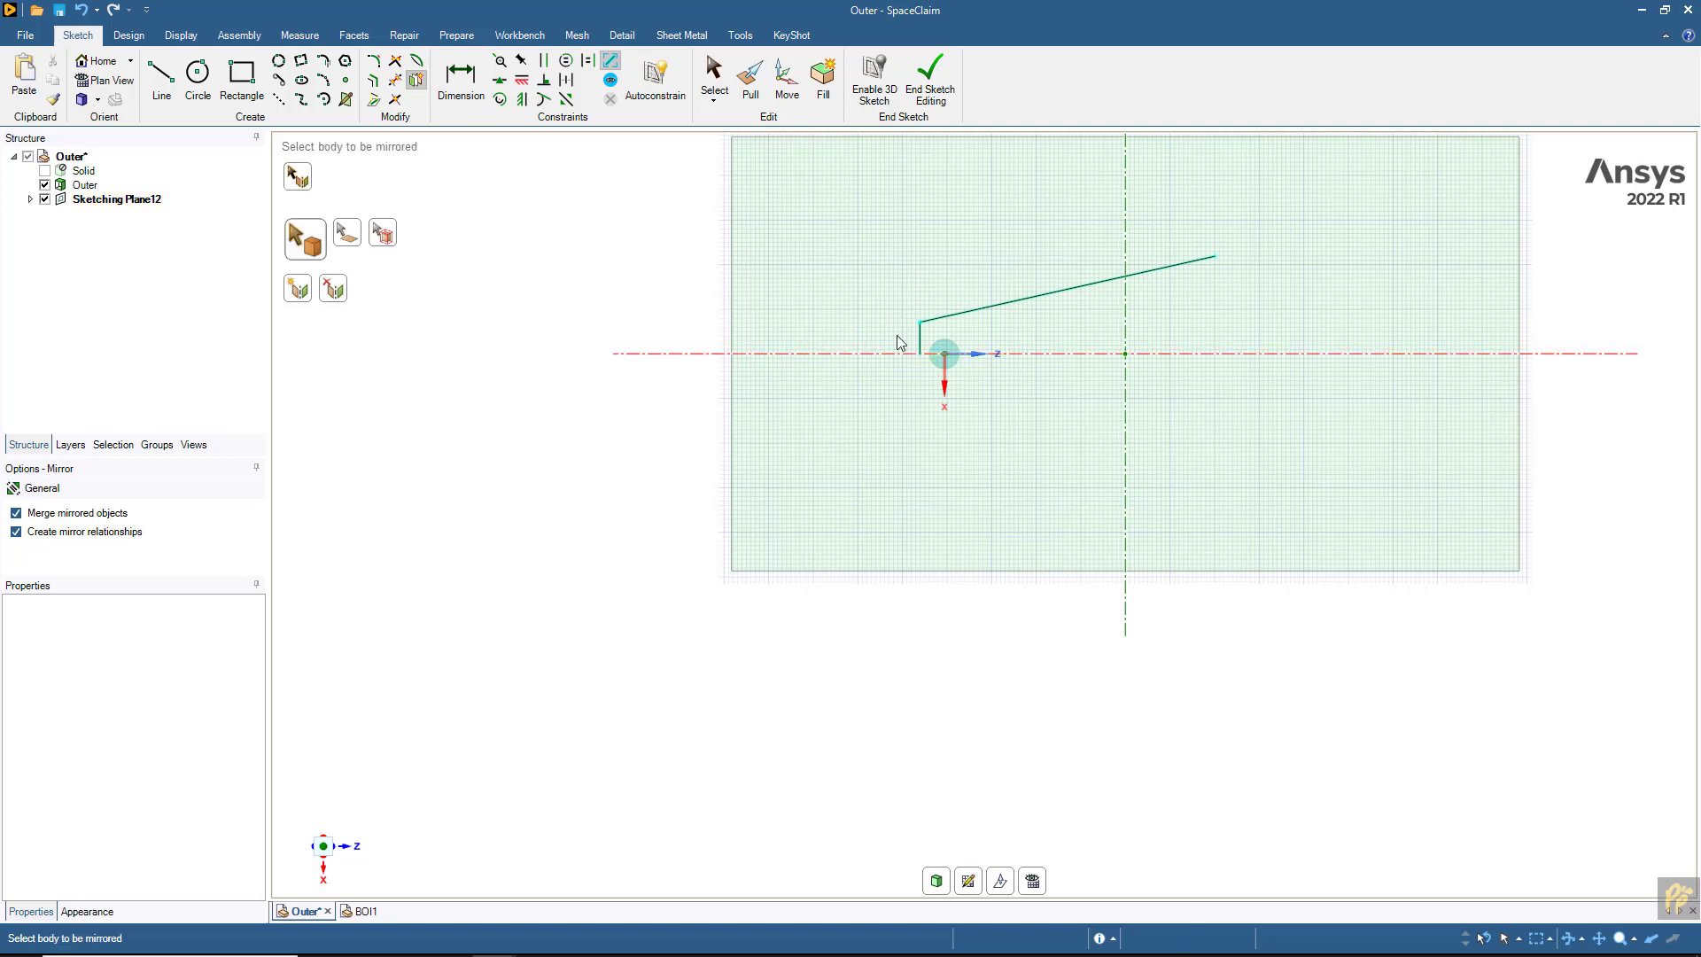
pyautogui.click(1031, 299)
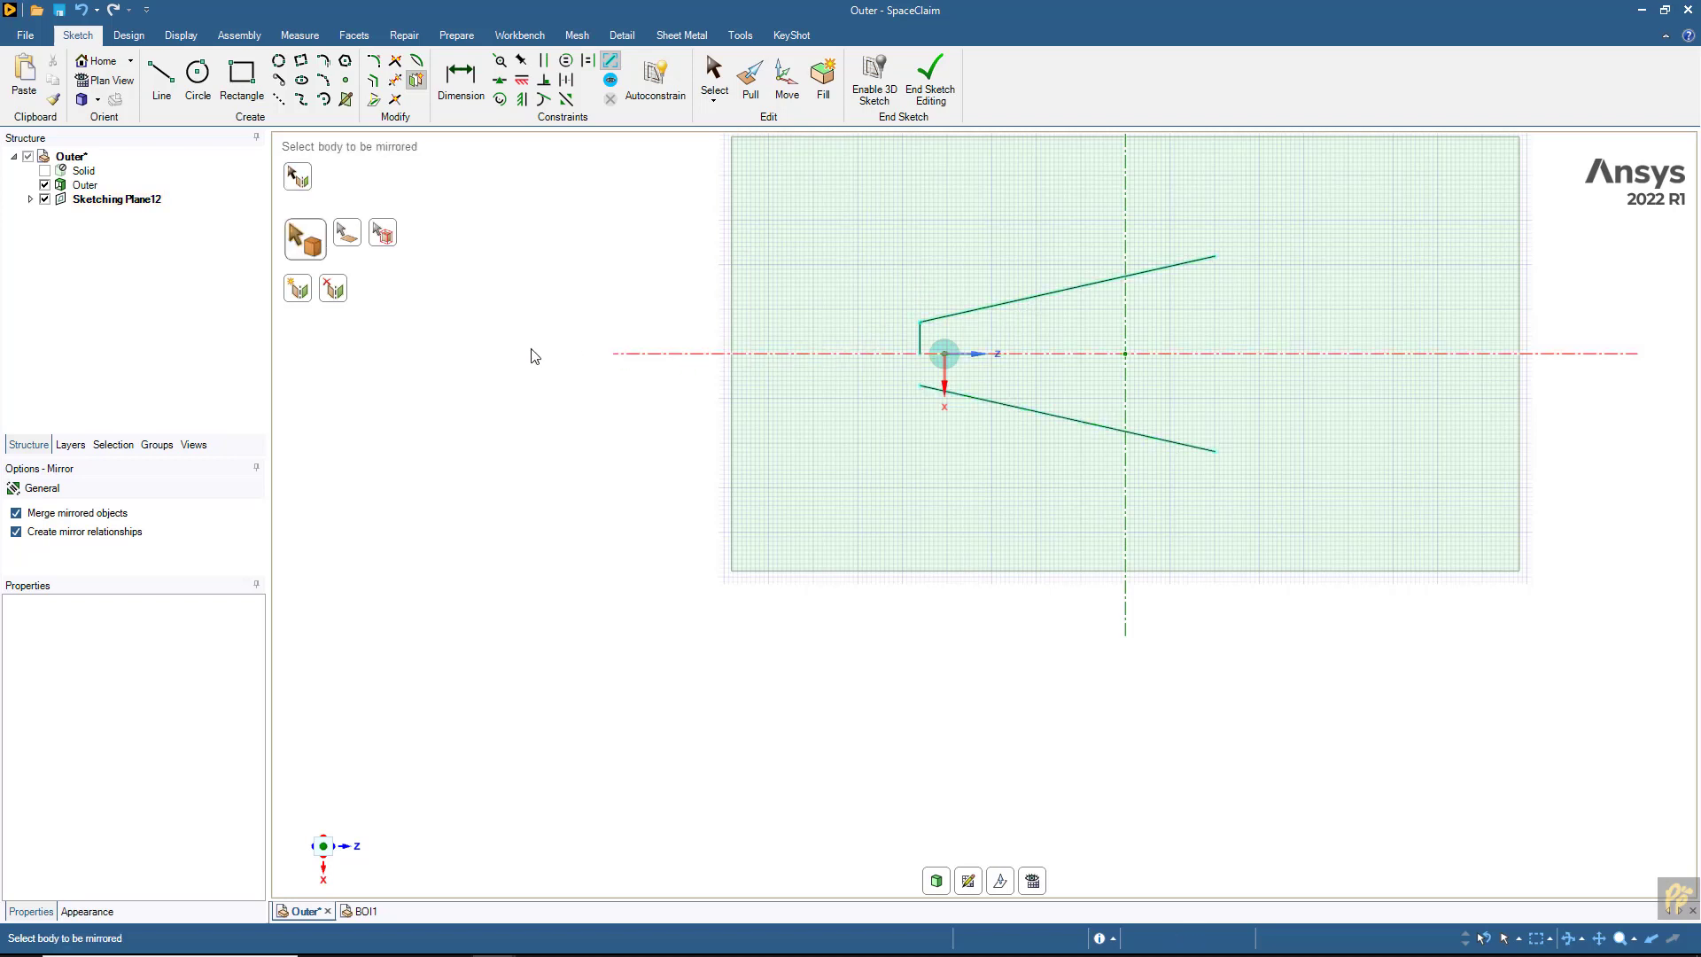
# - Trim away the short front line, close the trapezoid with straight lines across its front and rear ends, and finish the sketch
pyautogui.click(395, 82)
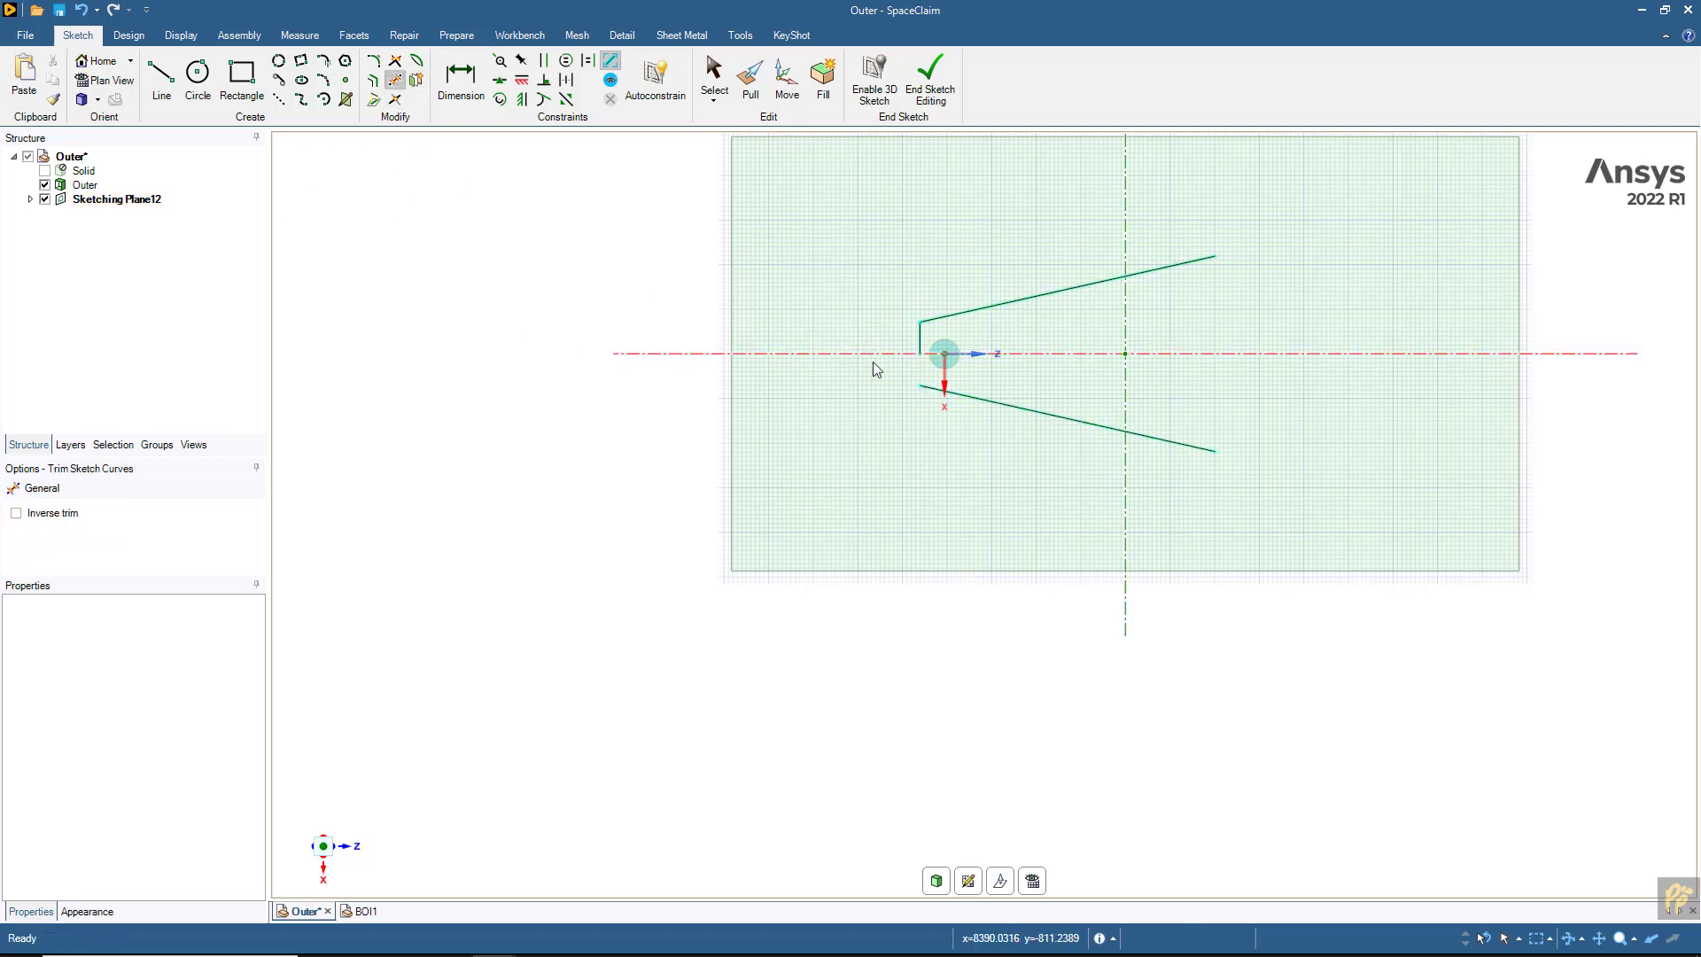
pyautogui.click(920, 345)
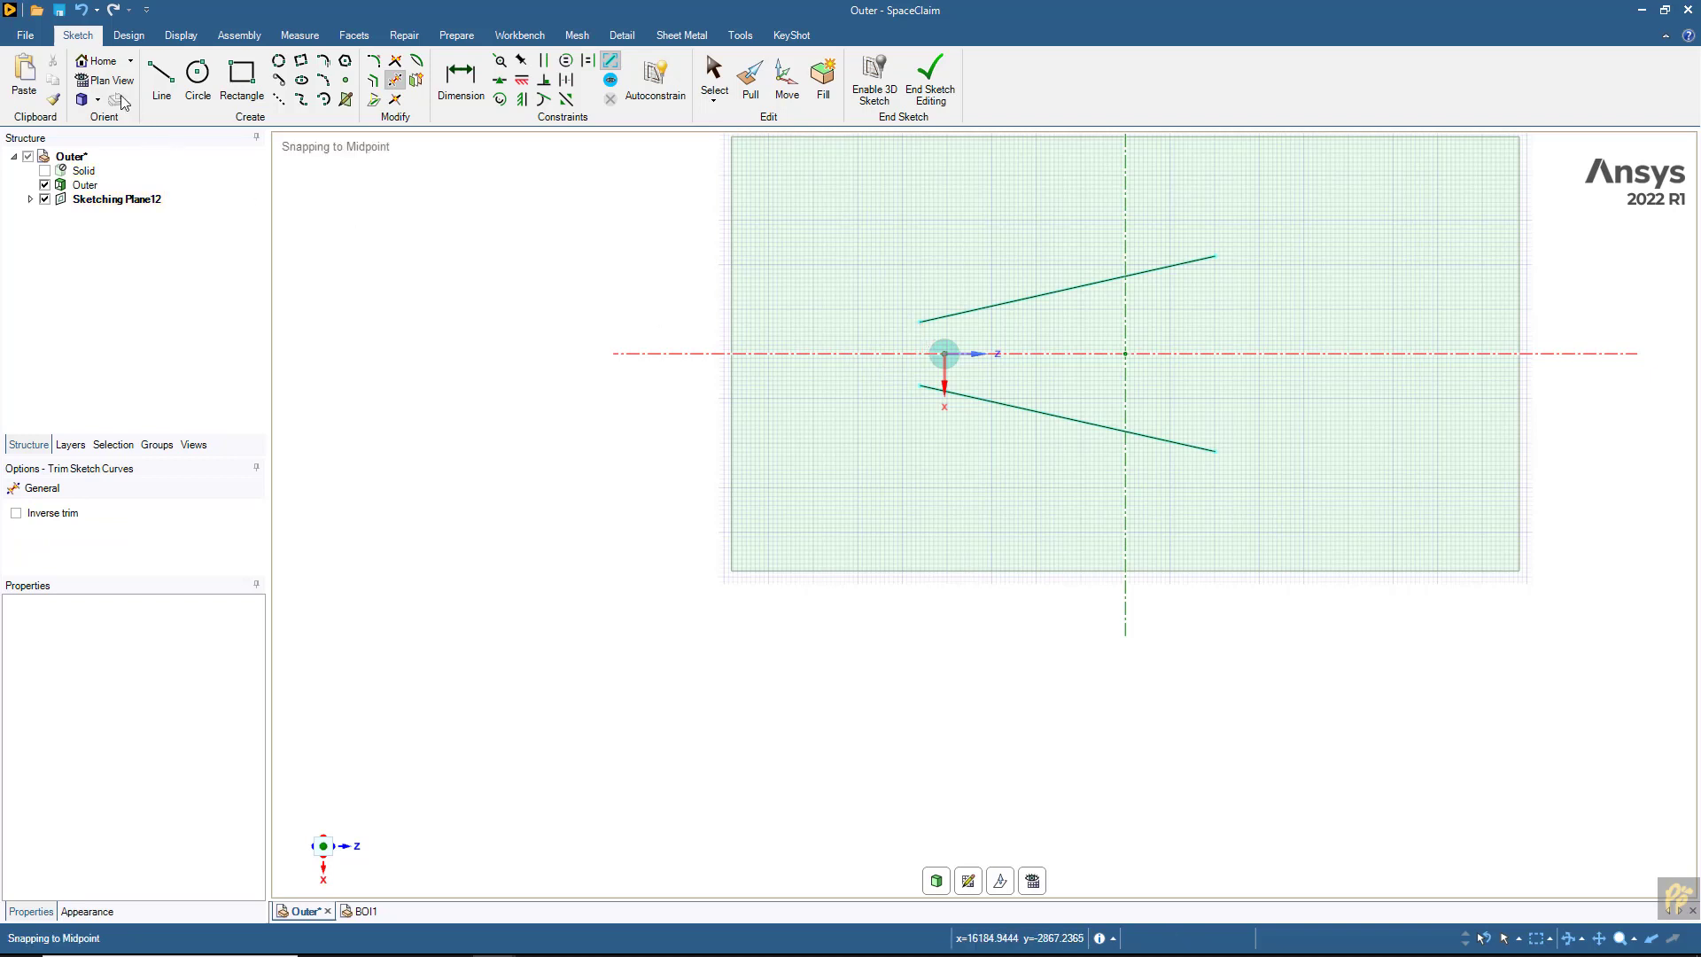
pyautogui.click(162, 80)
pyautogui.click(919, 321)
pyautogui.click(920, 386)
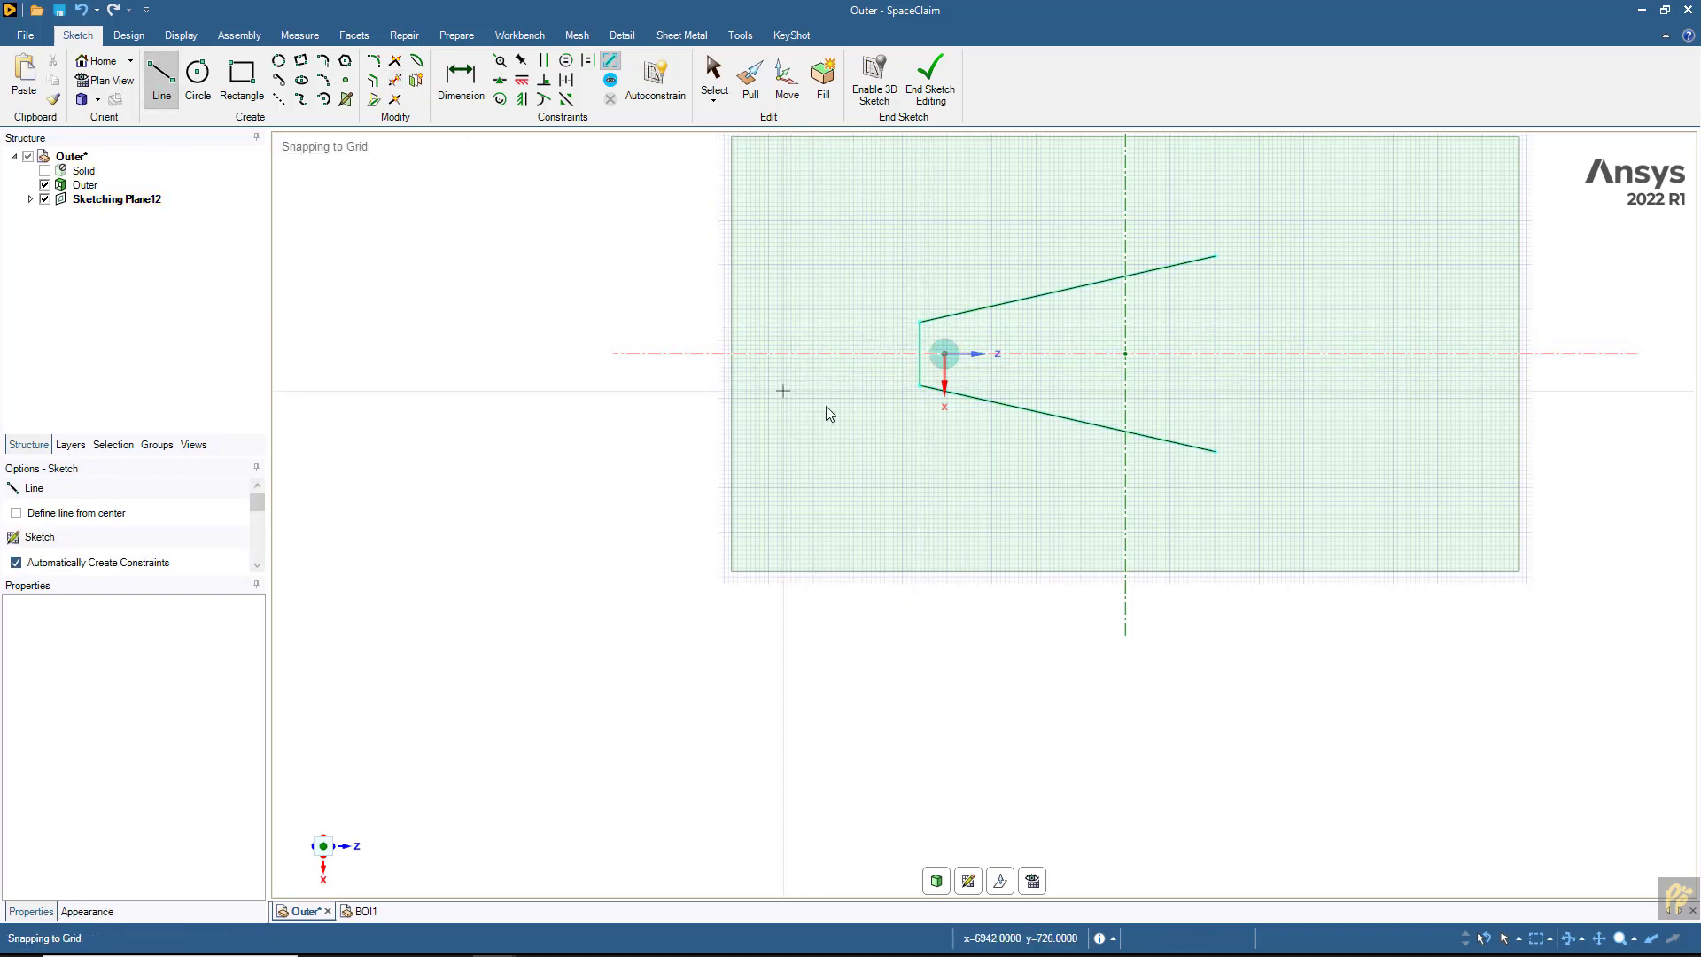
pyautogui.click(1216, 256)
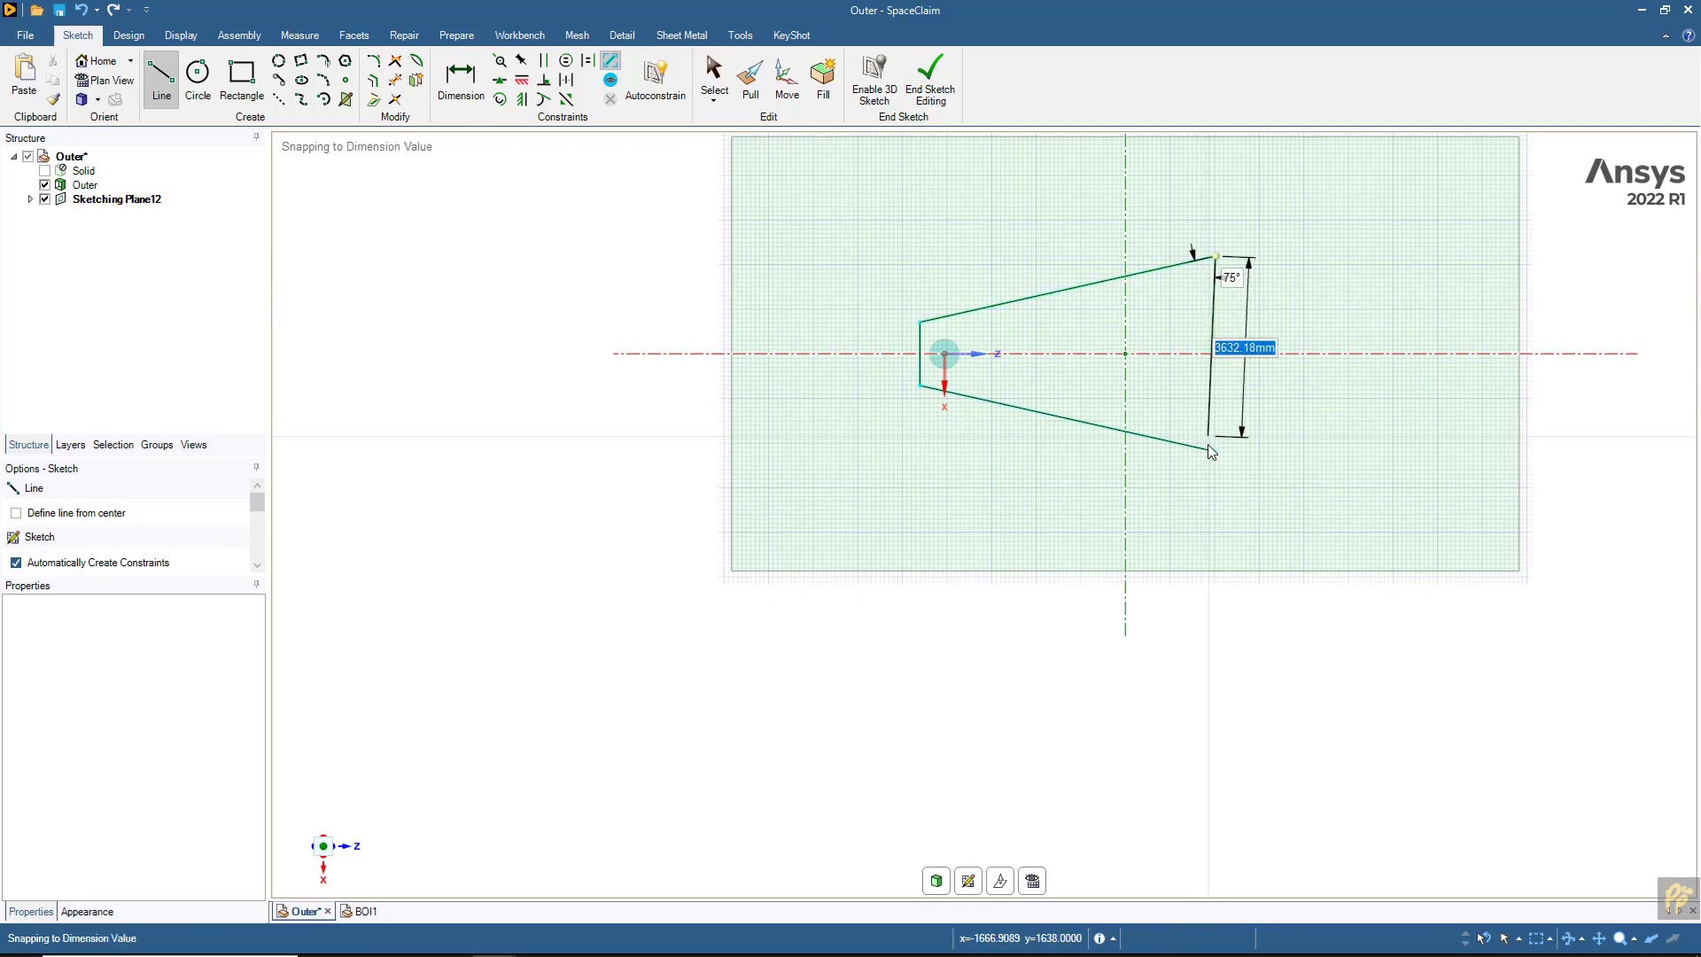
pyautogui.click(1215, 450)
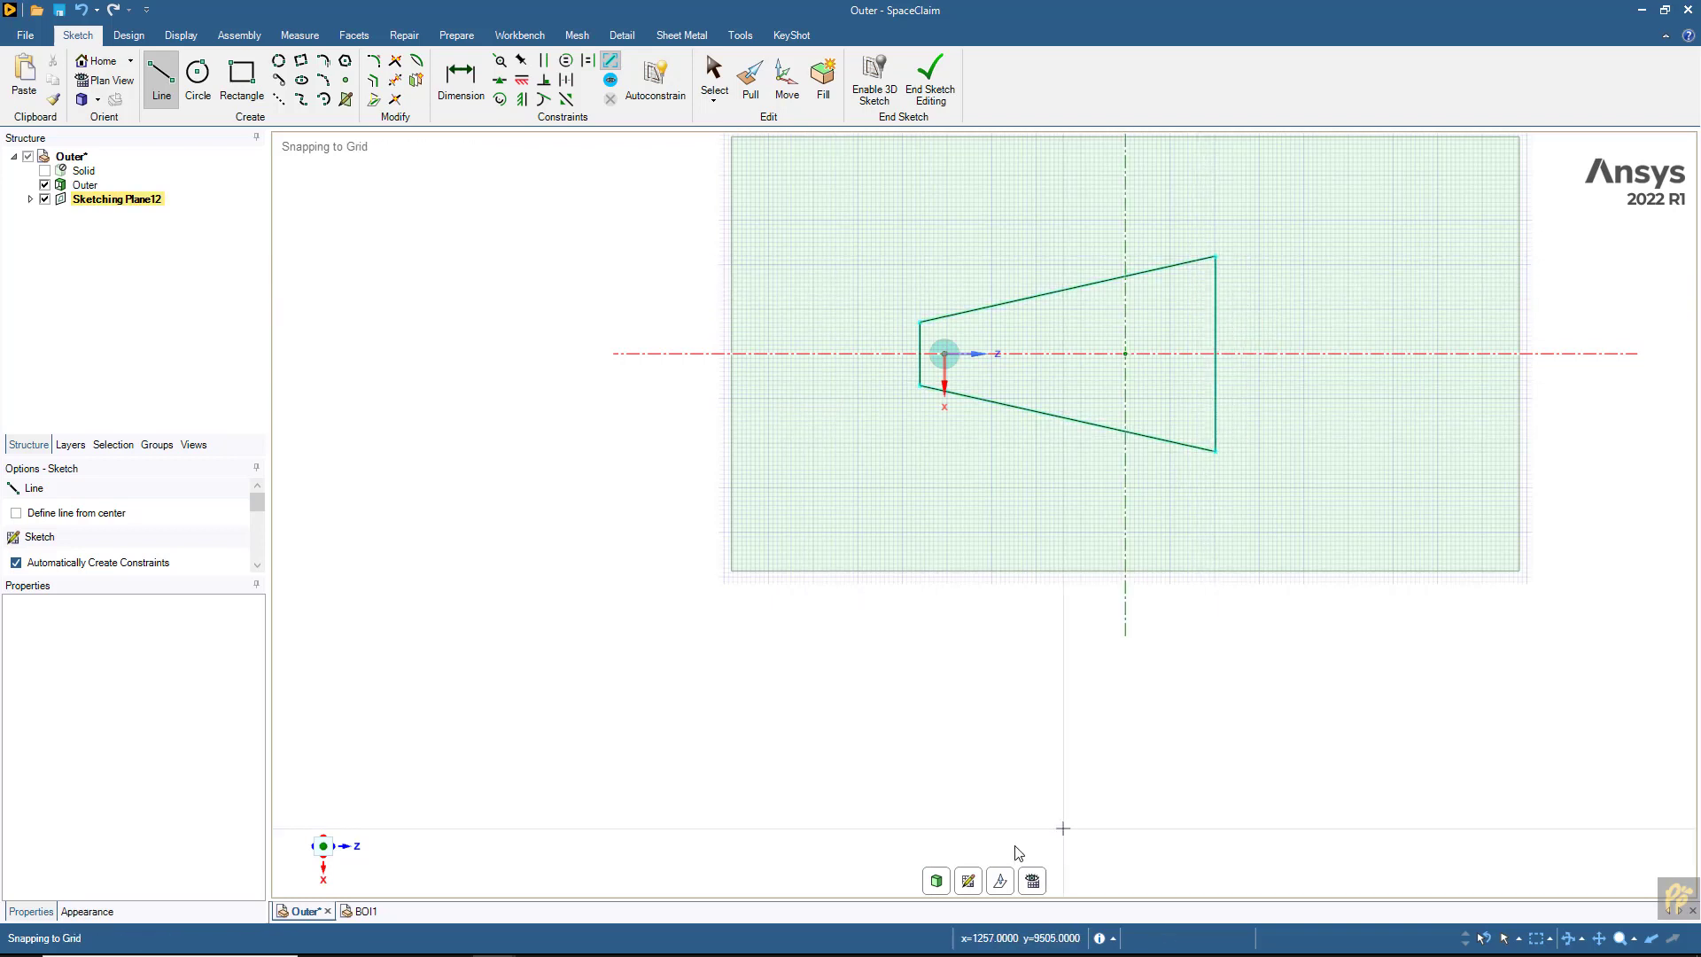
pyautogui.click(939, 886)
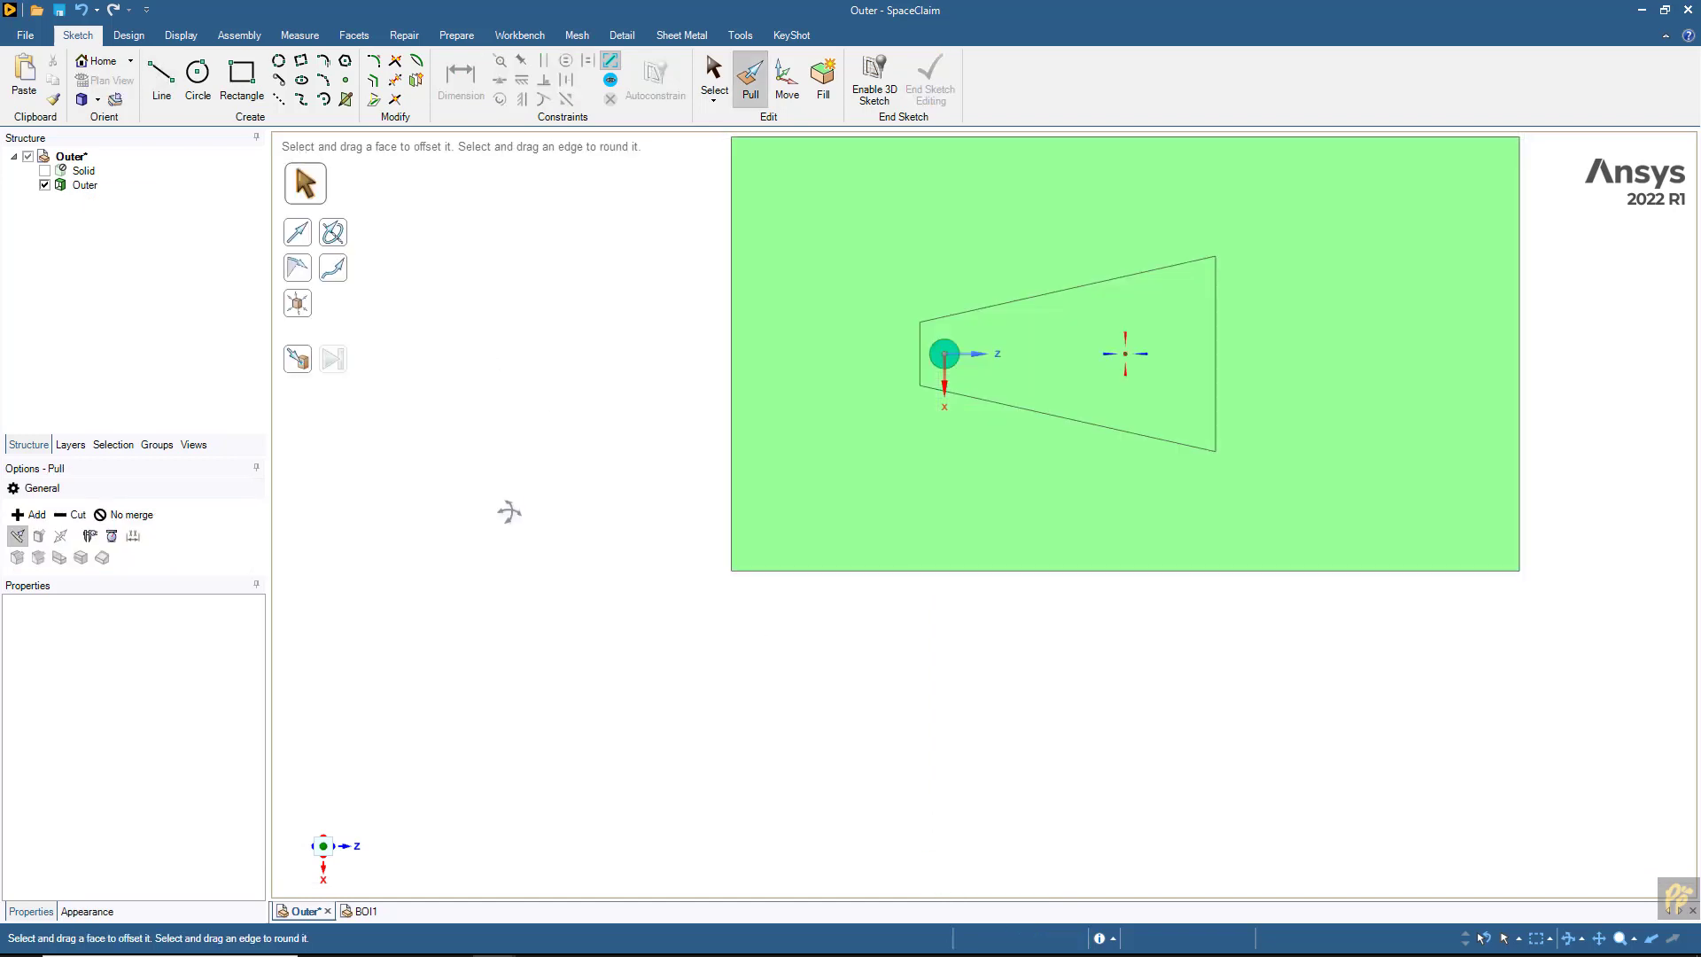
# - Hide the floor face surrounding the trapezoid
pyautogui.moveTo(612, 545); pyautogui.dragTo(719, 458, button='middle')
pyautogui.click(719, 458)
pyautogui.press('Escape')
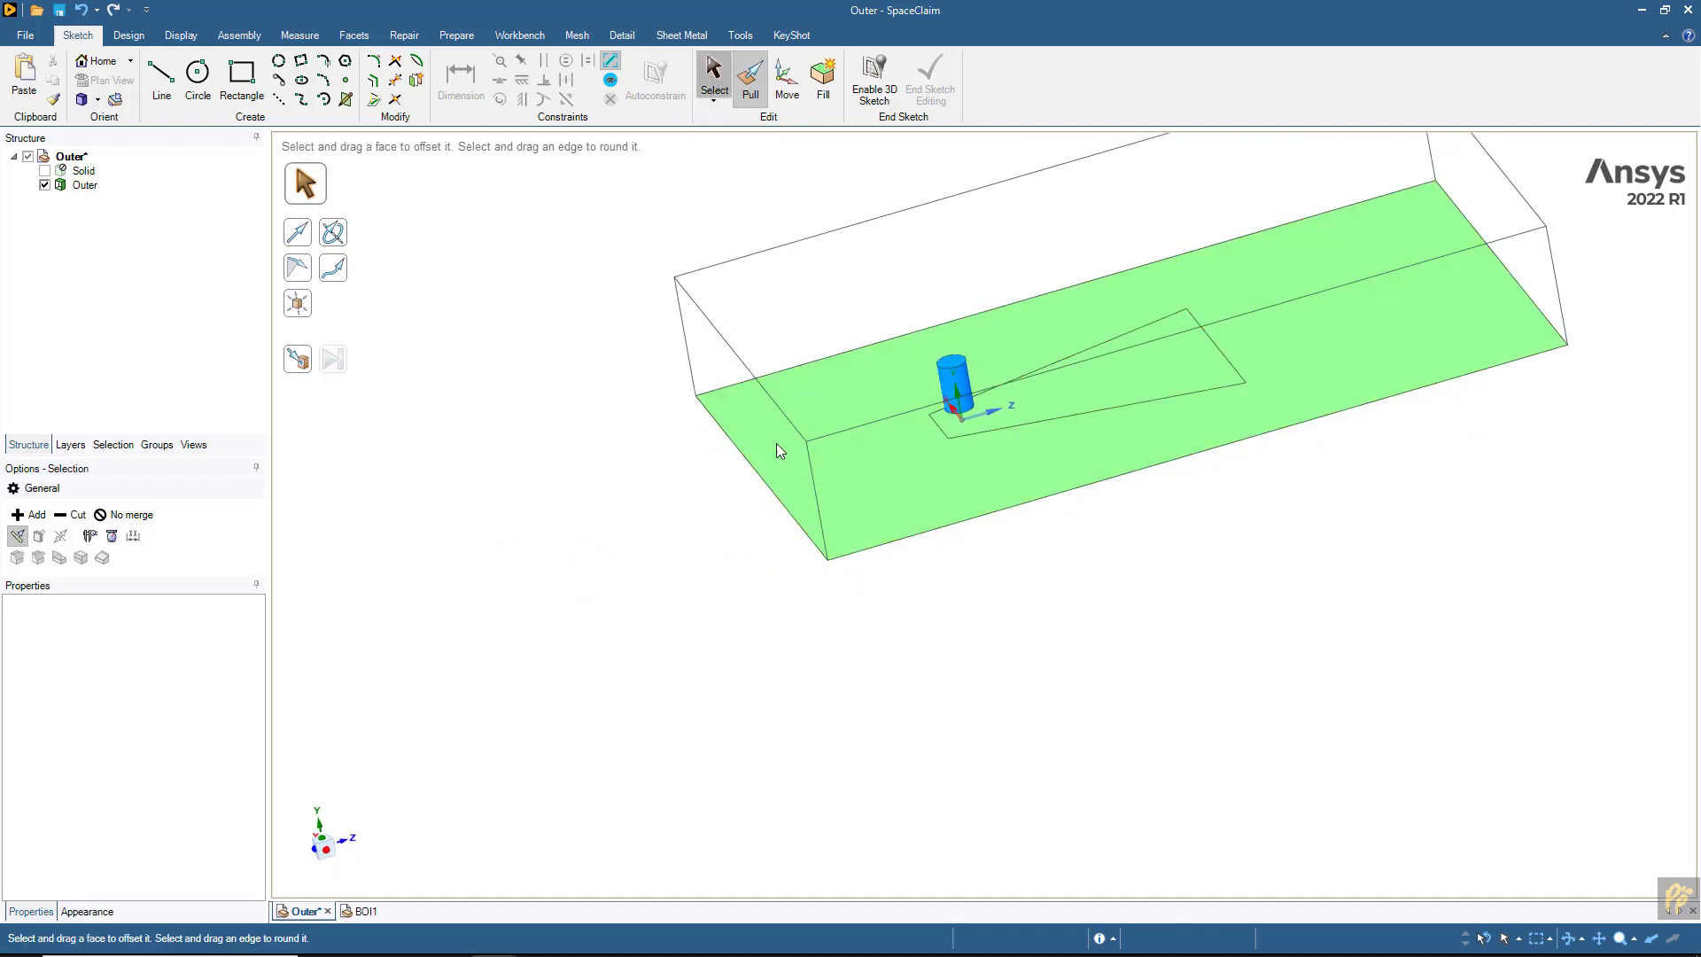
pyautogui.click(772, 459)
pyautogui.rightClick(773, 459)
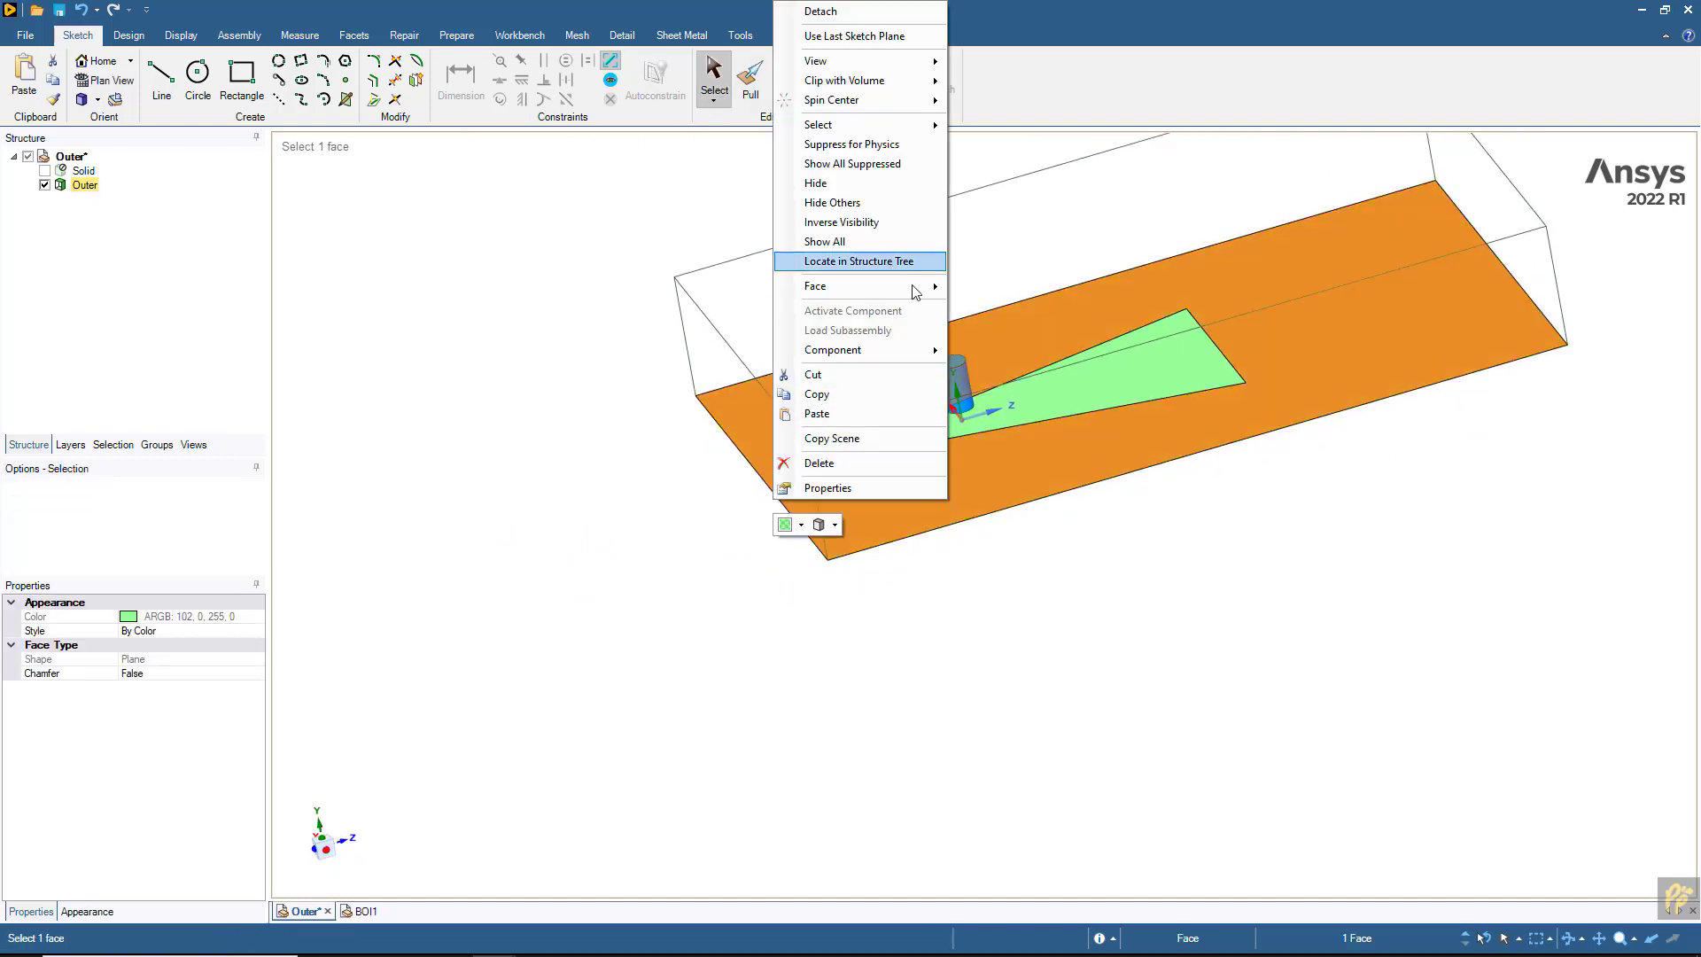
pyautogui.moveTo(908, 286)
pyautogui.click(993, 286)
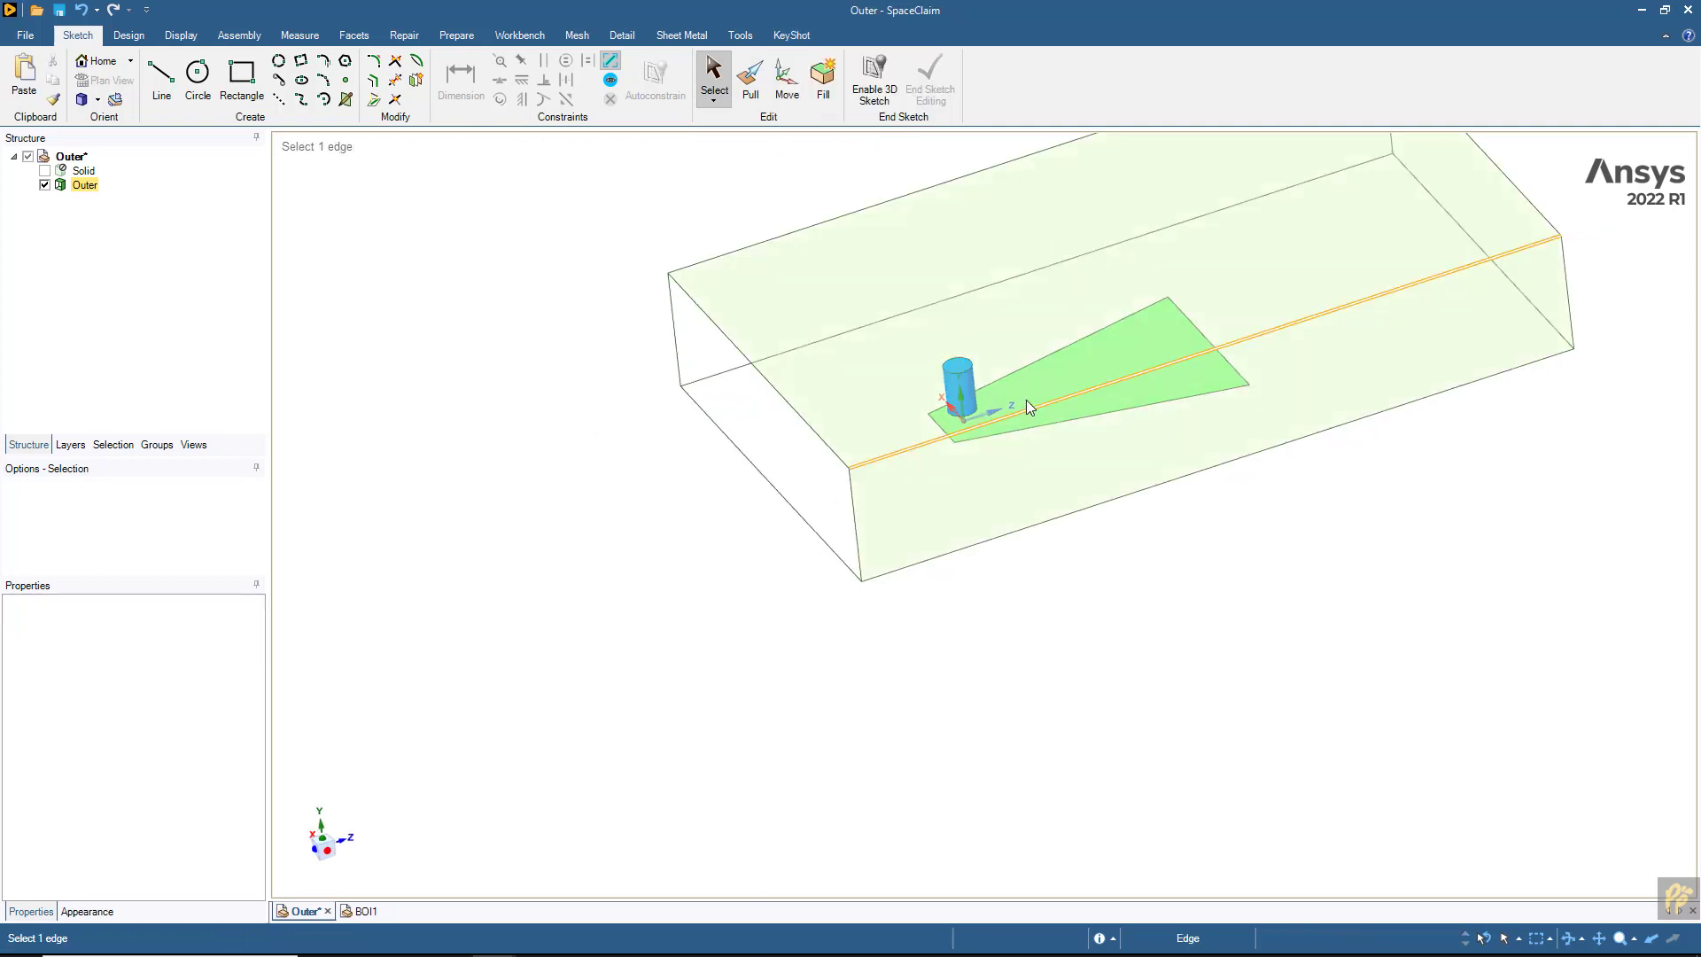
# - Try to pull the trapezoidal face upward about 1794 mm with no merging, and undo the pull
pyautogui.click(1025, 408)
pyautogui.moveTo(1045, 392)
pyautogui.mouseDown(button='middle')
pyautogui.moveTo(1056, 354)
pyautogui.moveTo(1051, 444)
pyautogui.moveTo(1033, 455)
pyautogui.moveTo(1063, 463)
pyautogui.moveTo(933, 377)
pyautogui.moveTo(950, 325)
pyautogui.mouseUp(button='middle')
pyautogui.click(142, 39)
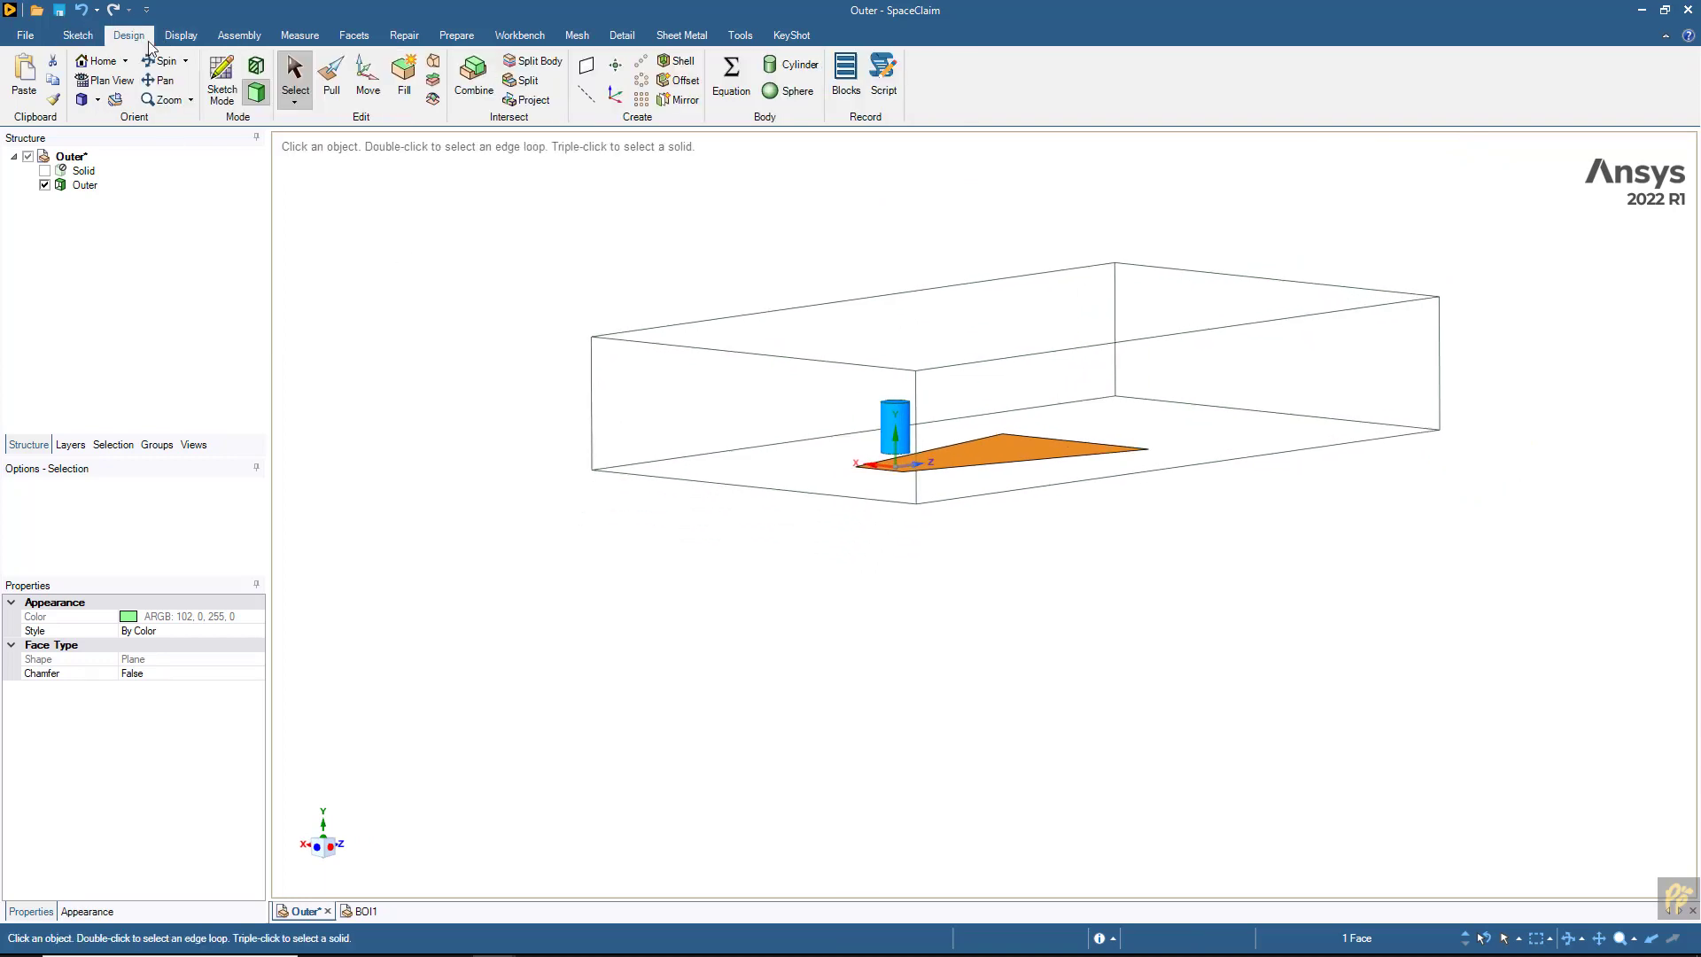
pyautogui.click(328, 81)
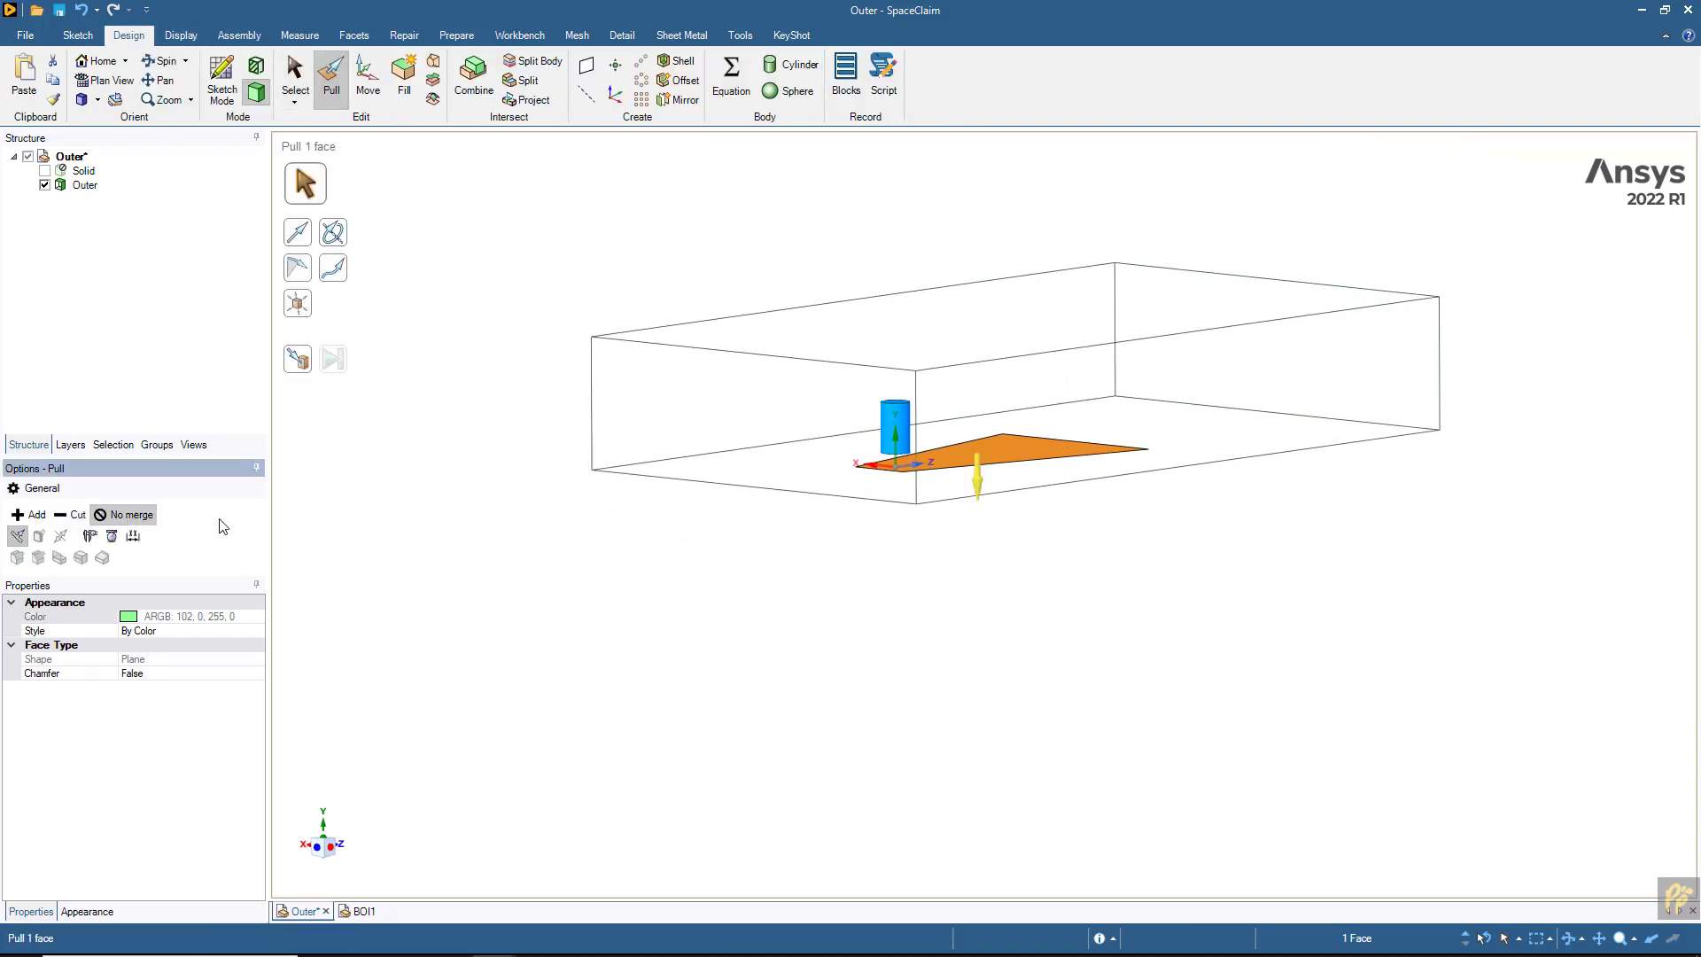
pyautogui.moveTo(663, 460); pyautogui.dragTo(816, 430, button='middle')
pyautogui.scroll(5, 816, 430)
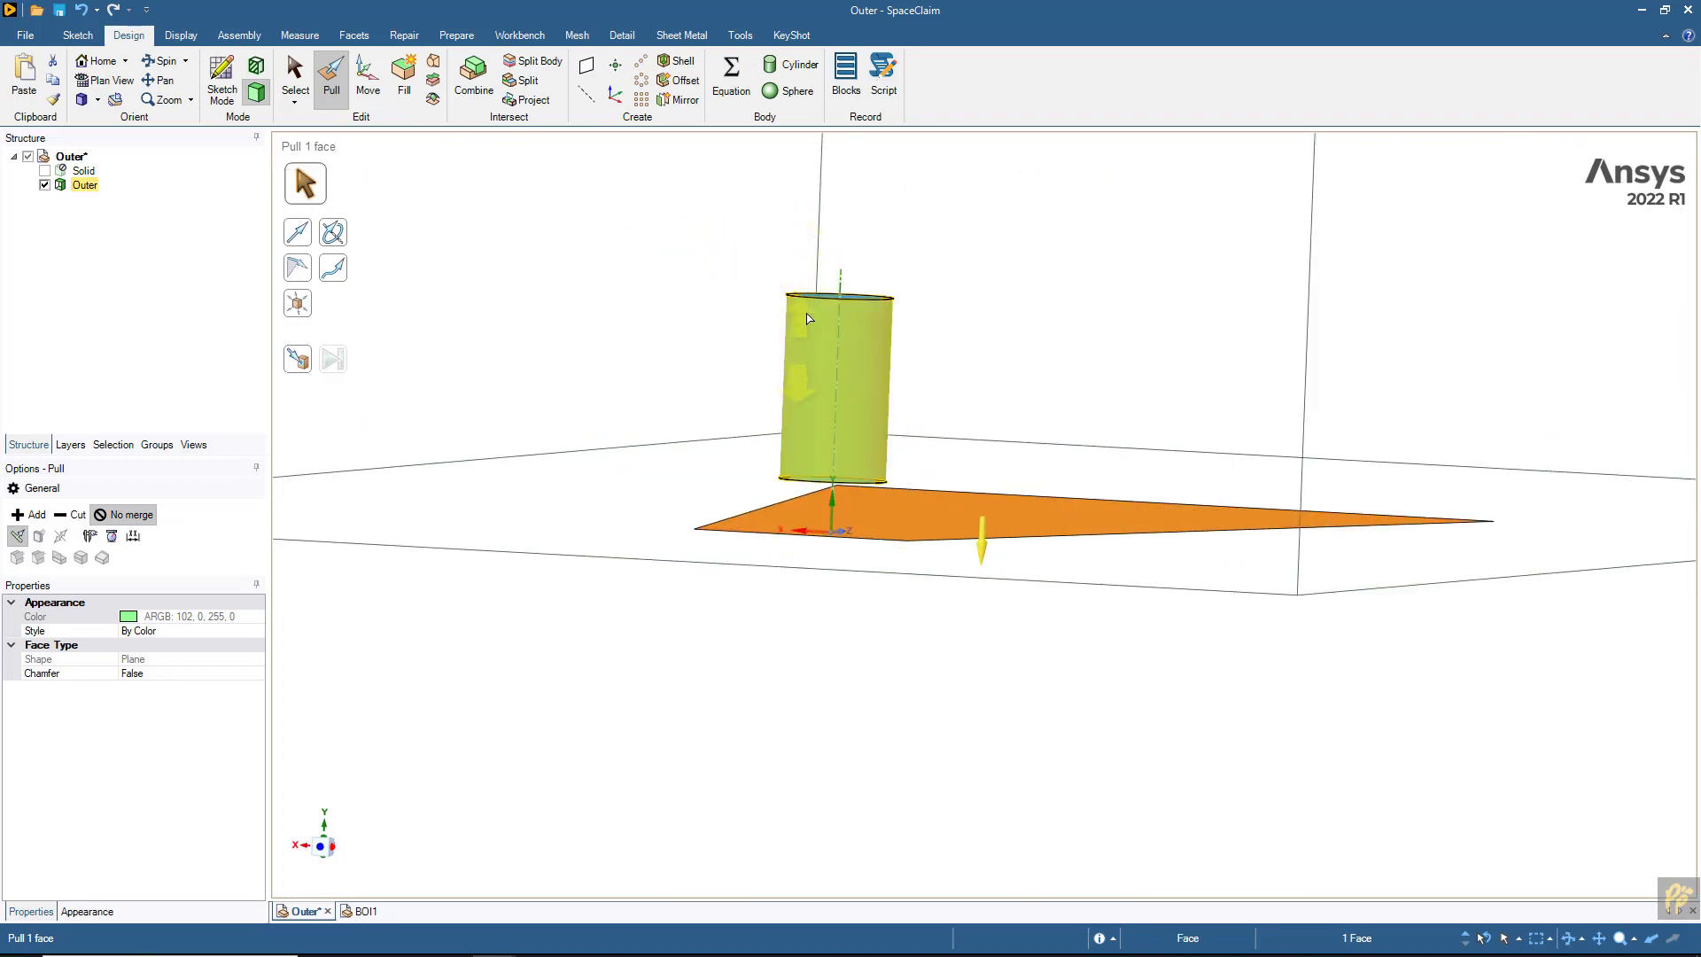
pyautogui.scroll(-5, 941, 483)
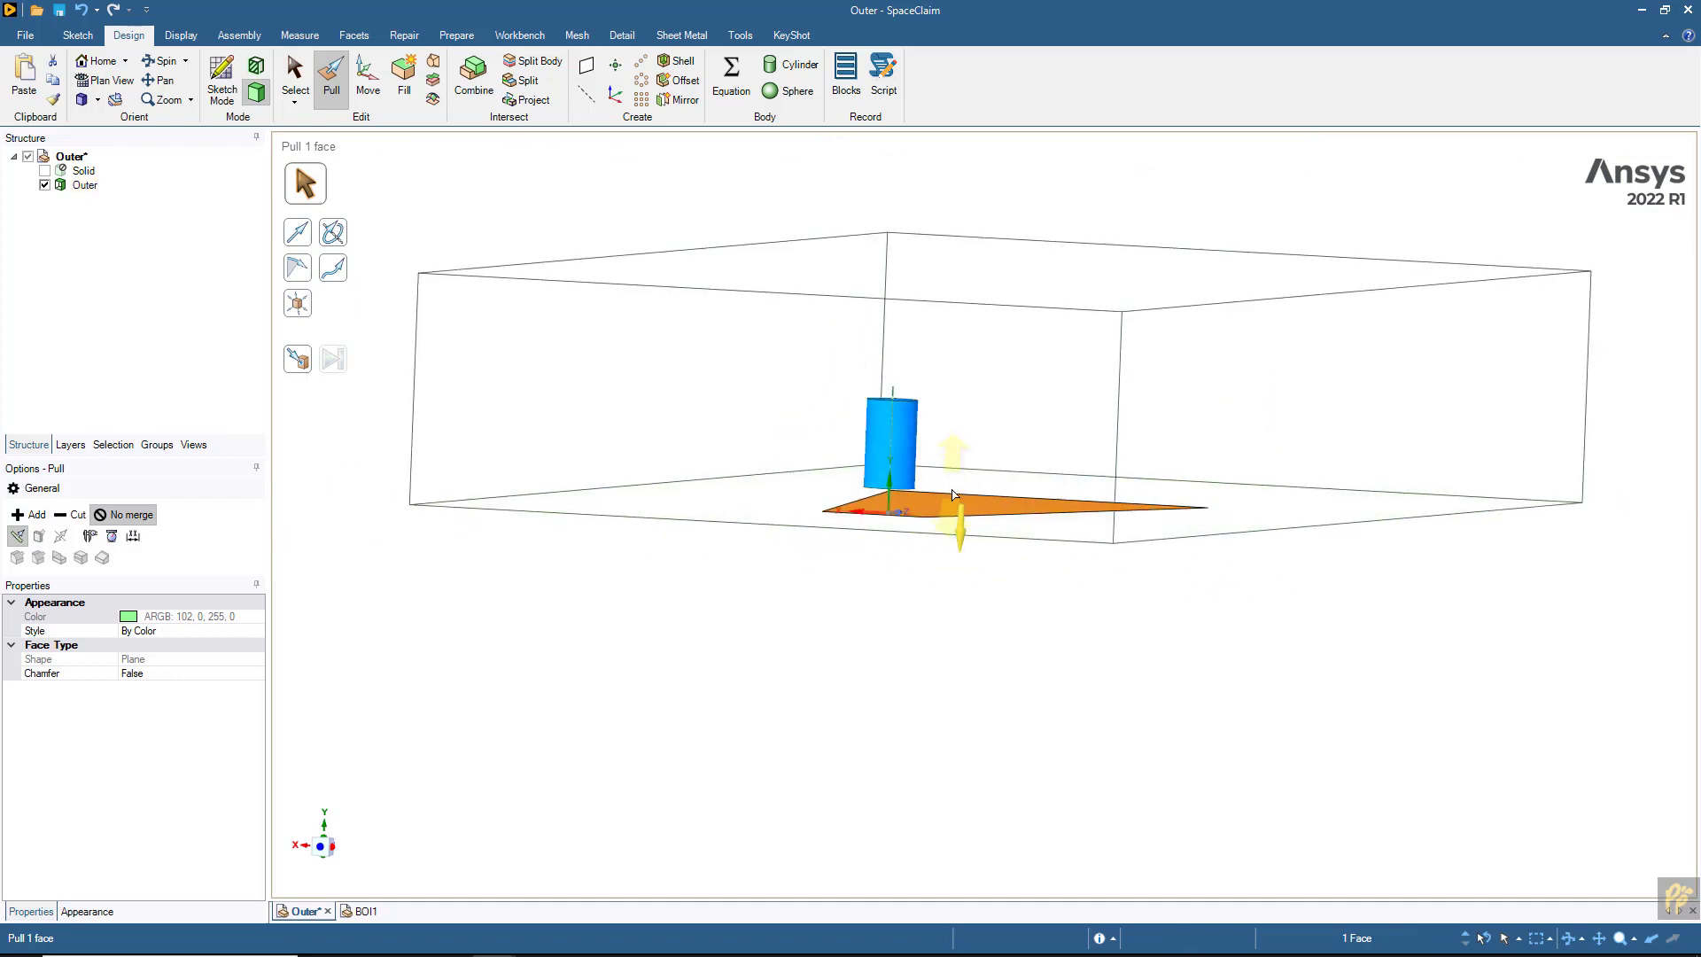
pyautogui.moveTo(962, 429); pyautogui.dragTo(976, 355)
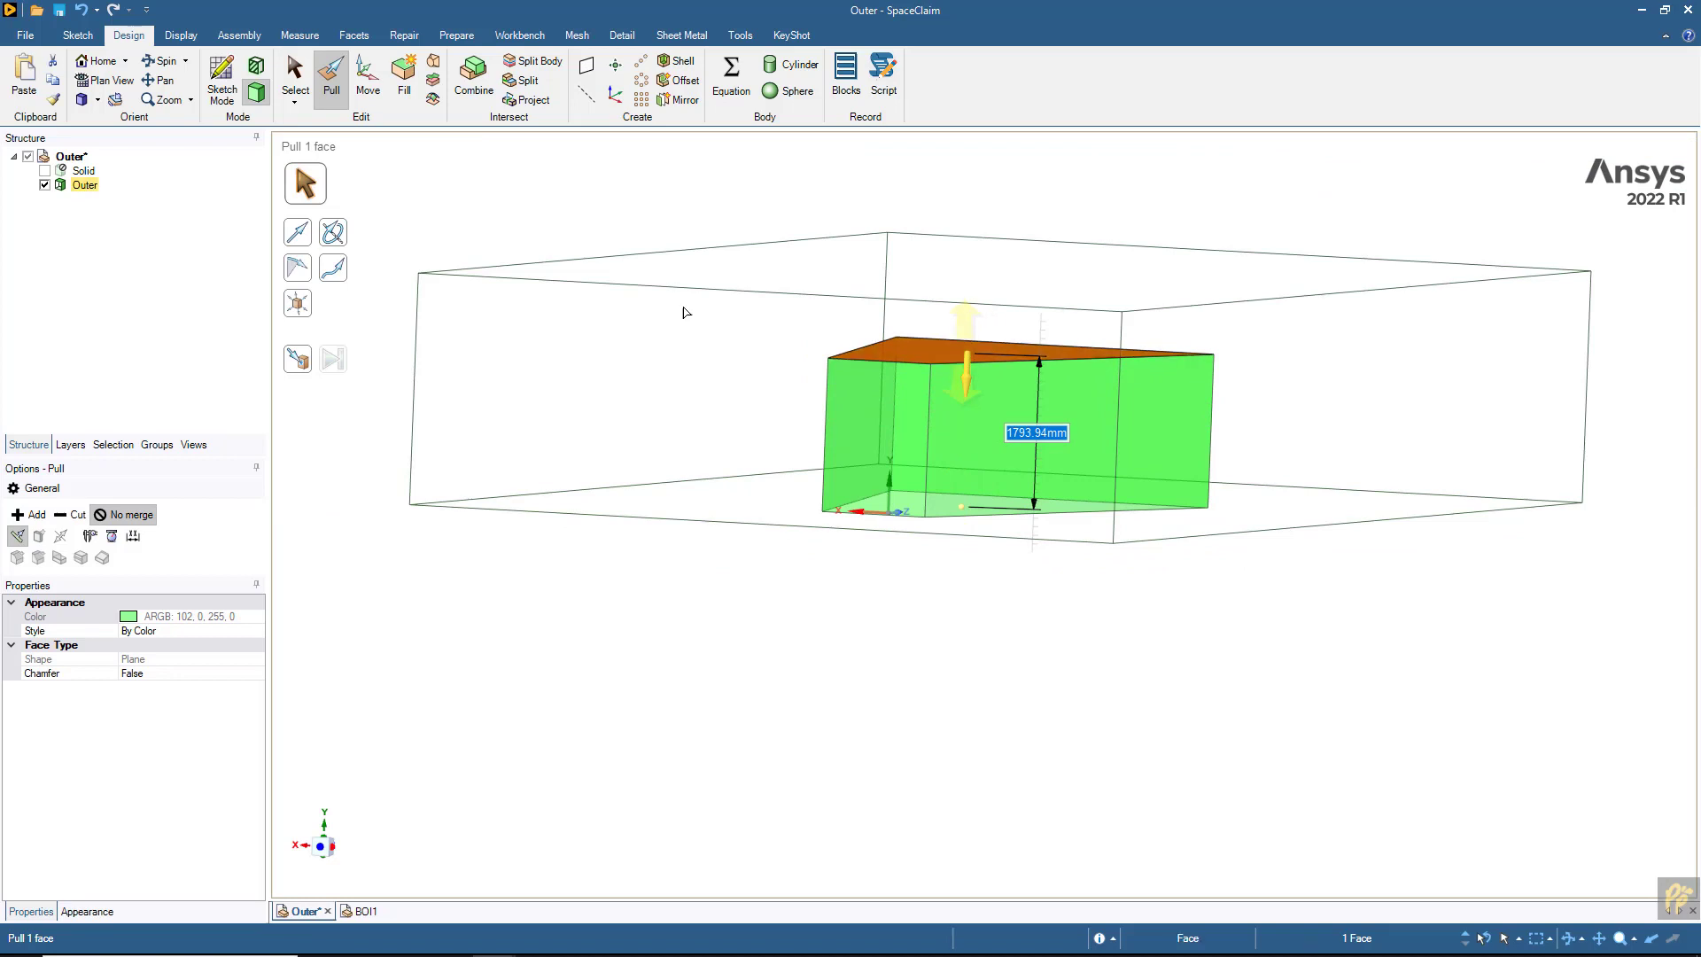
pyautogui.click(80, 10)
pyautogui.click(767, 672)
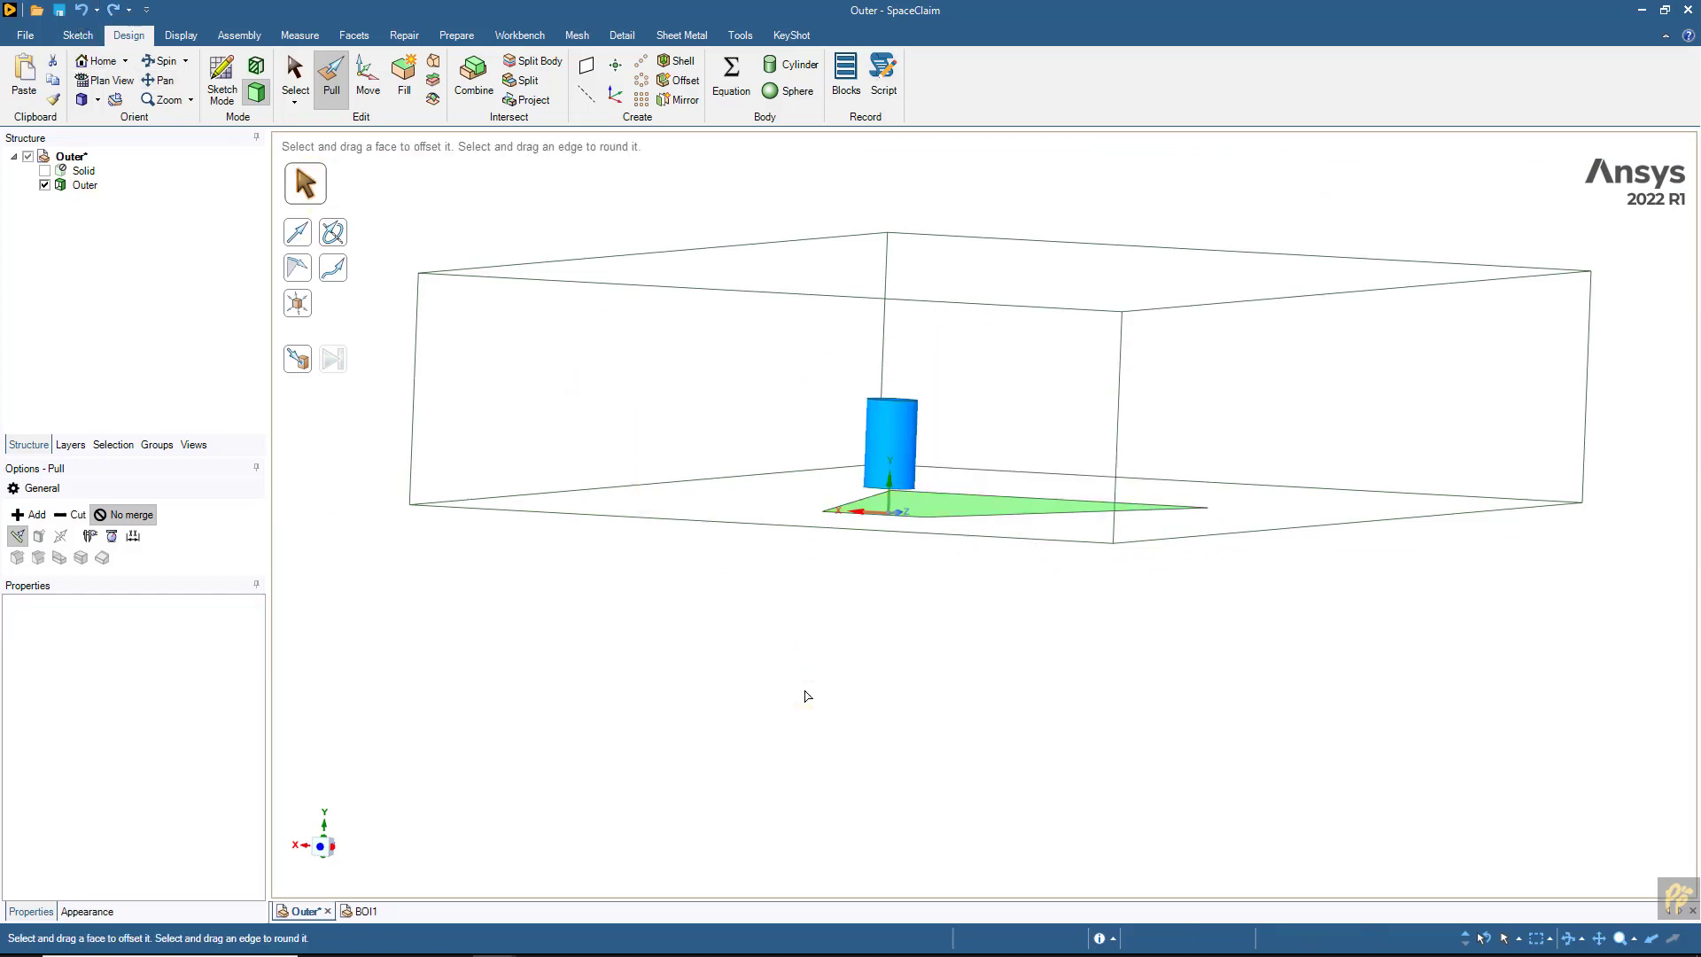
pyautogui.moveTo(767, 673); pyautogui.dragTo(749, 666, button='middle')
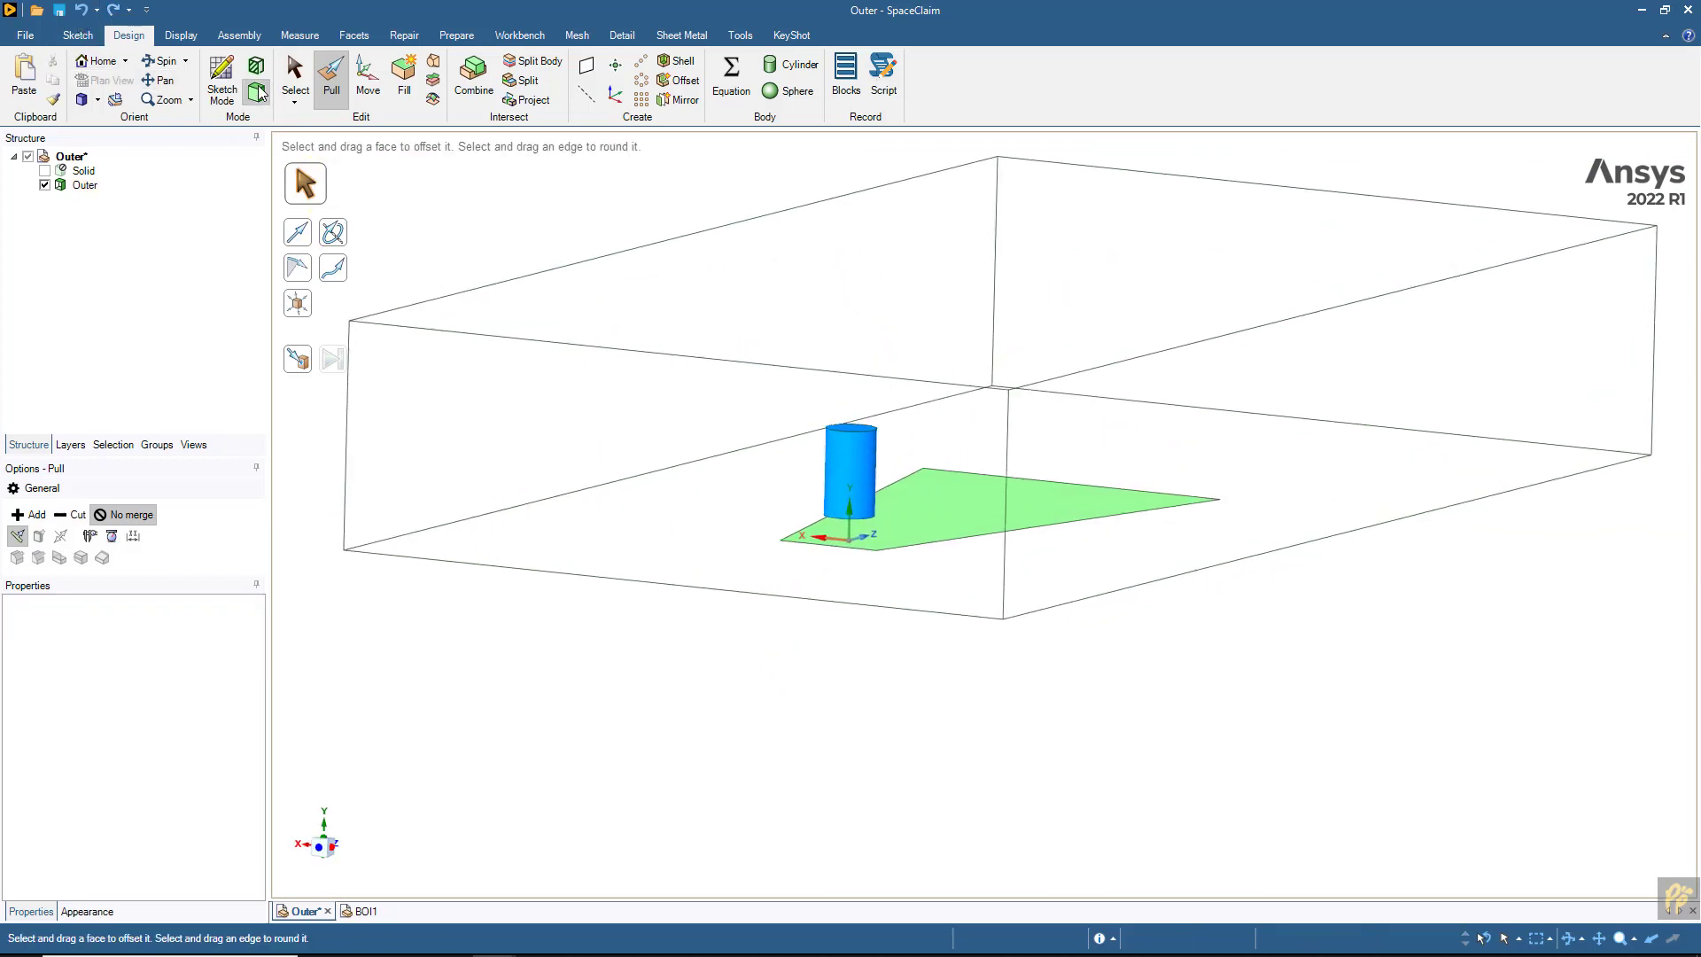
# - Create a plane on the cylinder's top face after checking the bottom interface-to-ground gap on the Domain creation slide in PowerPoint
pyautogui.click(587, 65)
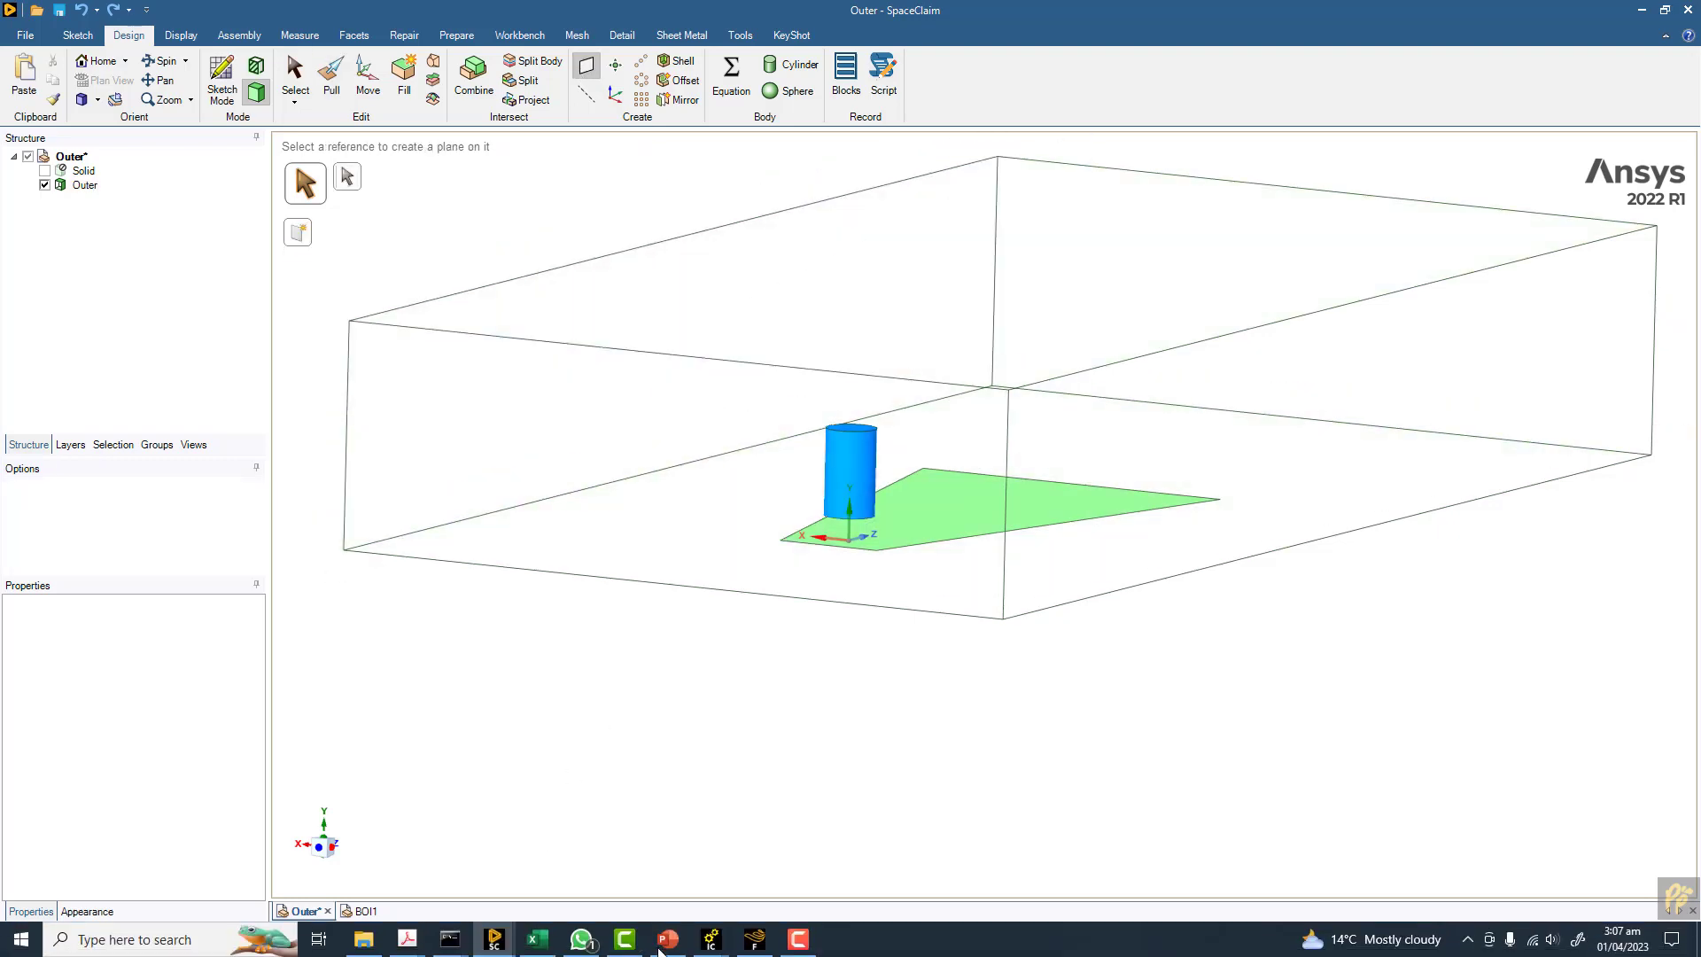
pyautogui.click(668, 939)
pyautogui.scroll(5, 634, 559)
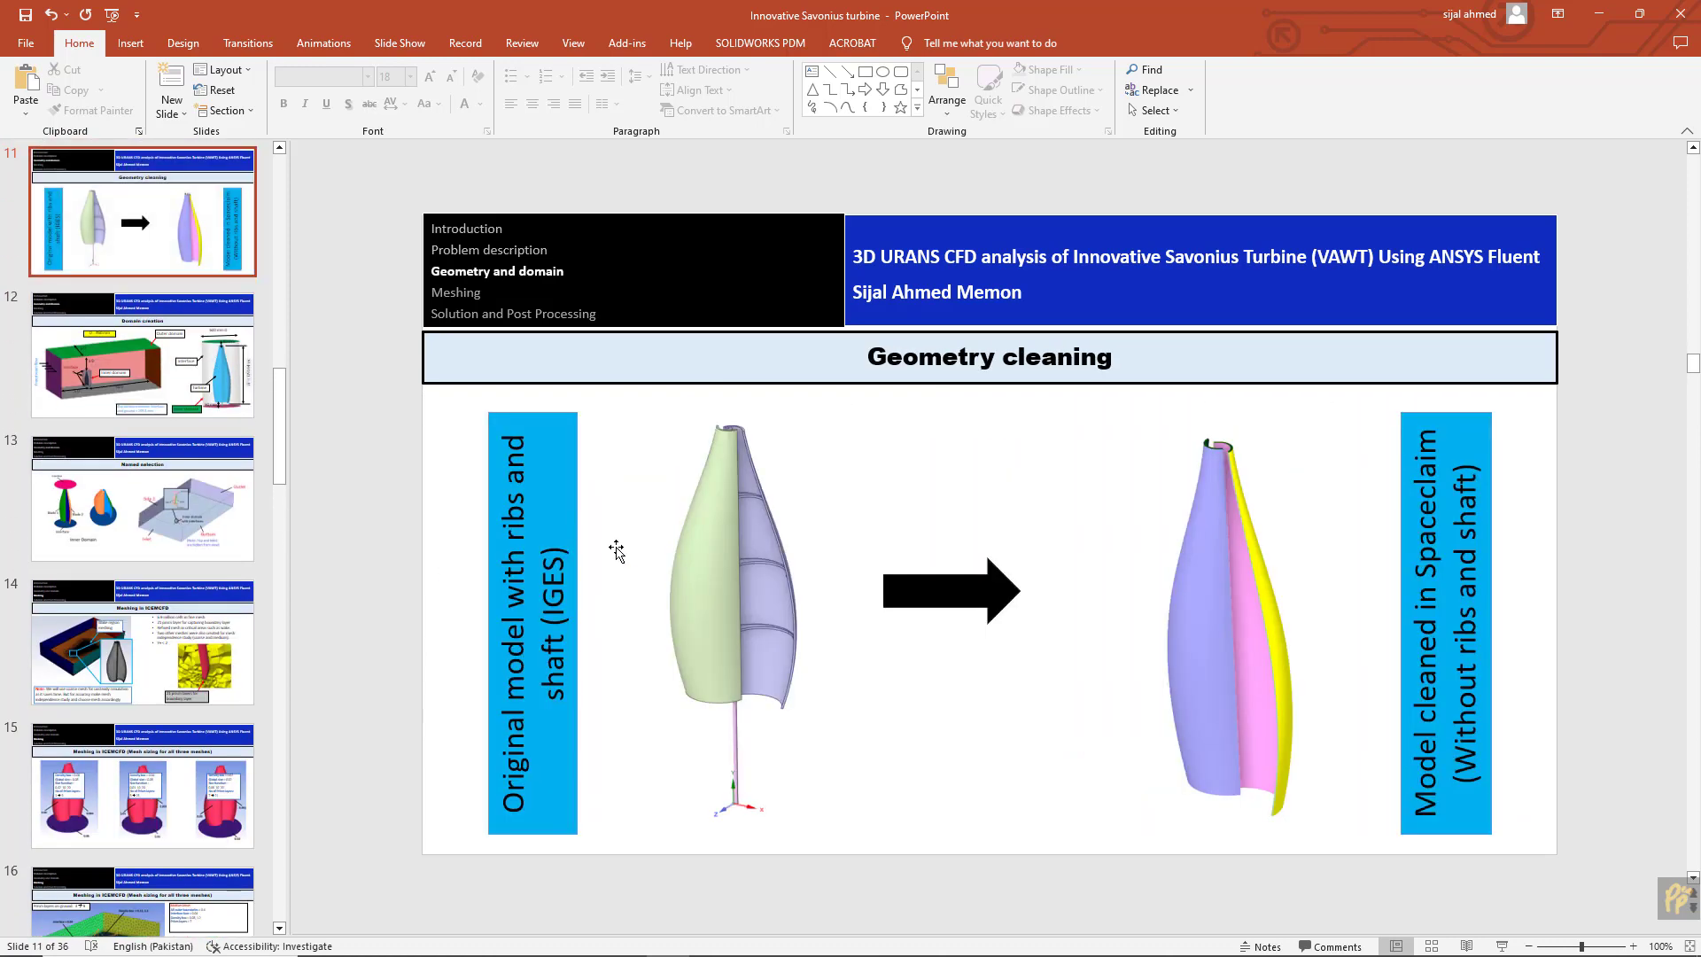
pyautogui.scroll(-1, 617, 551)
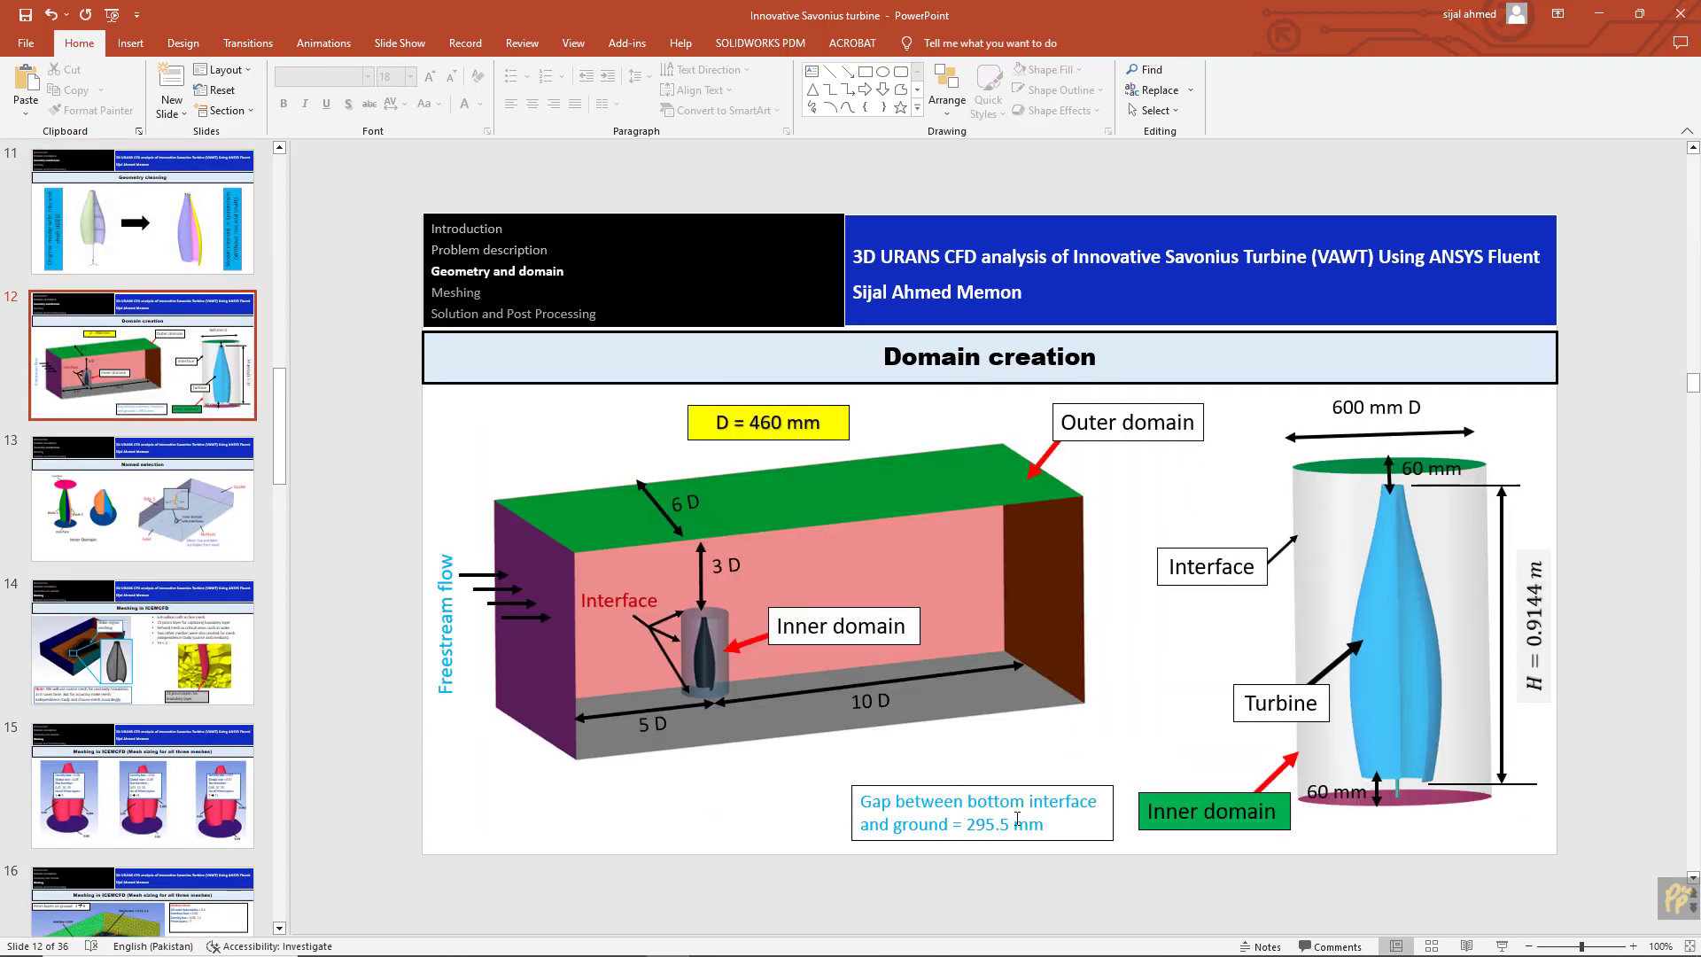
pyautogui.click(1594, 16)
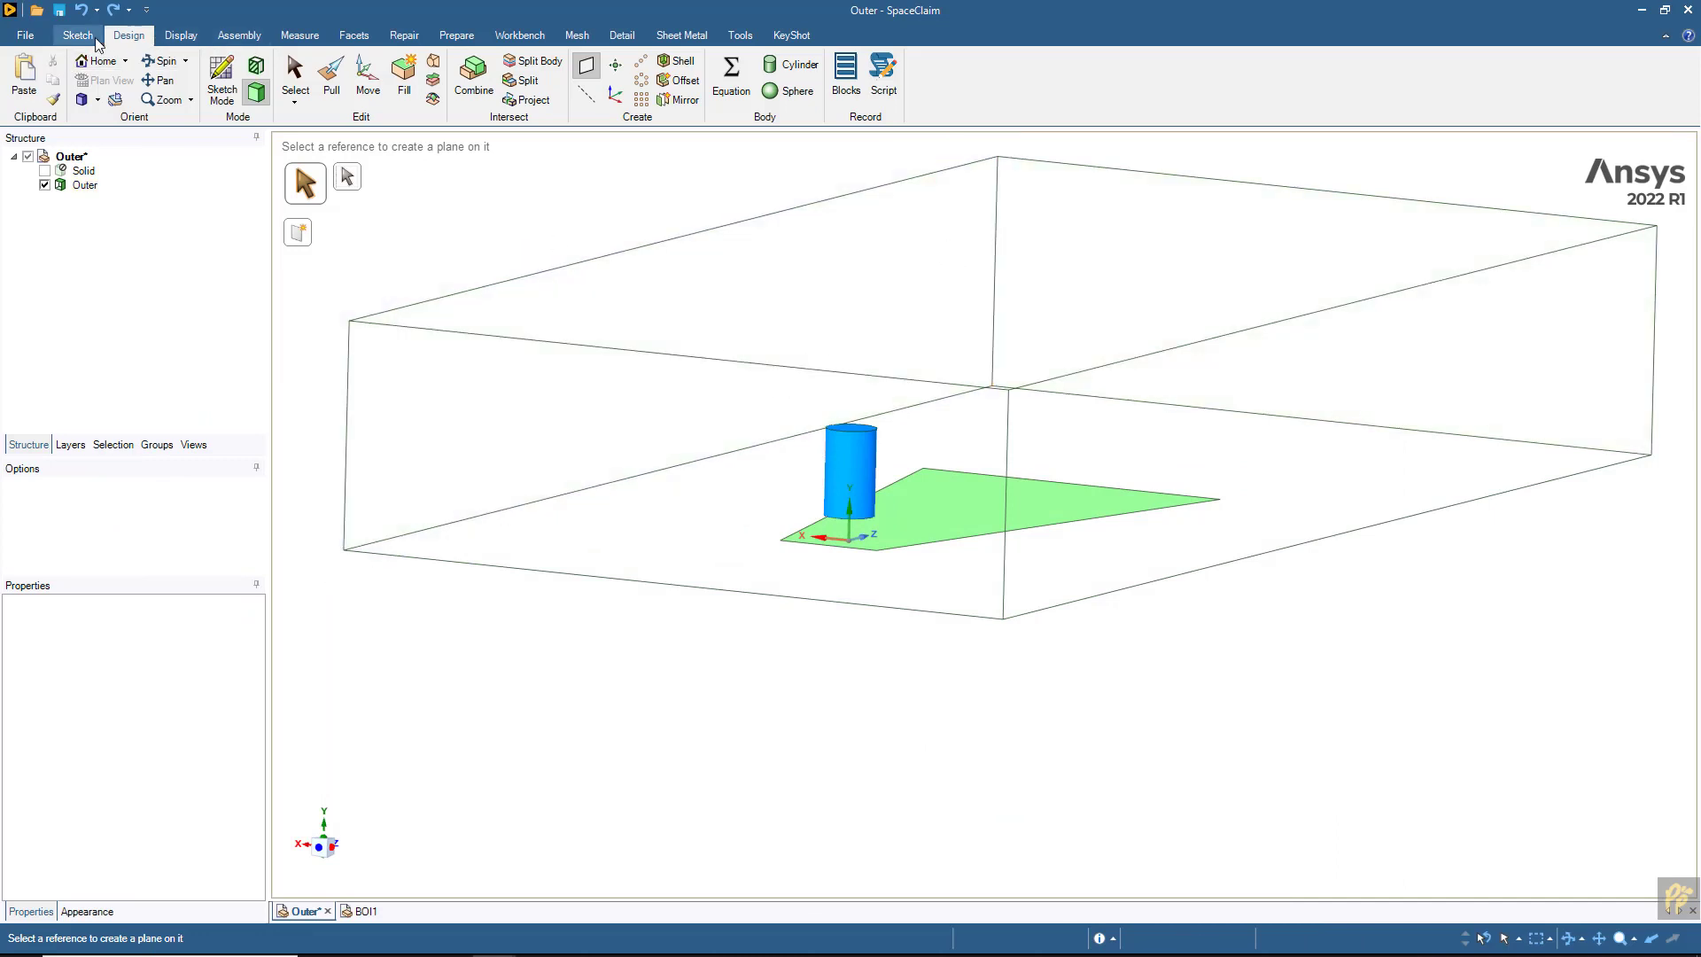
pyautogui.scroll(5, 873, 434)
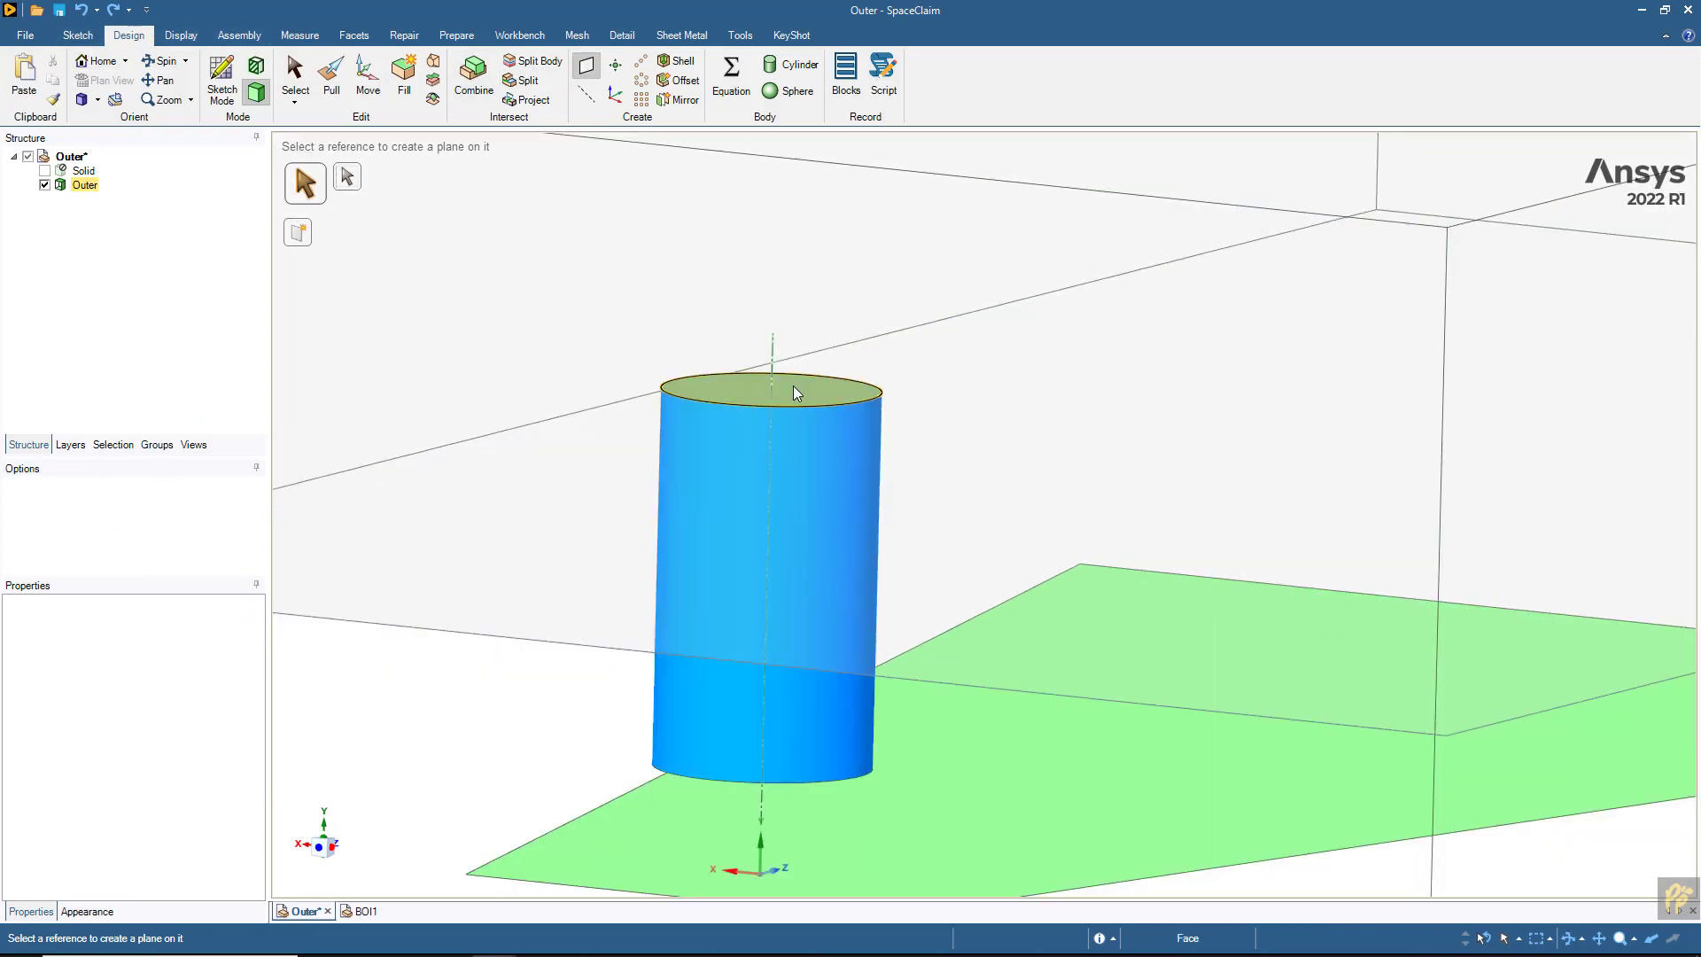
pyautogui.click(791, 383)
pyautogui.scroll(-8, 811, 435)
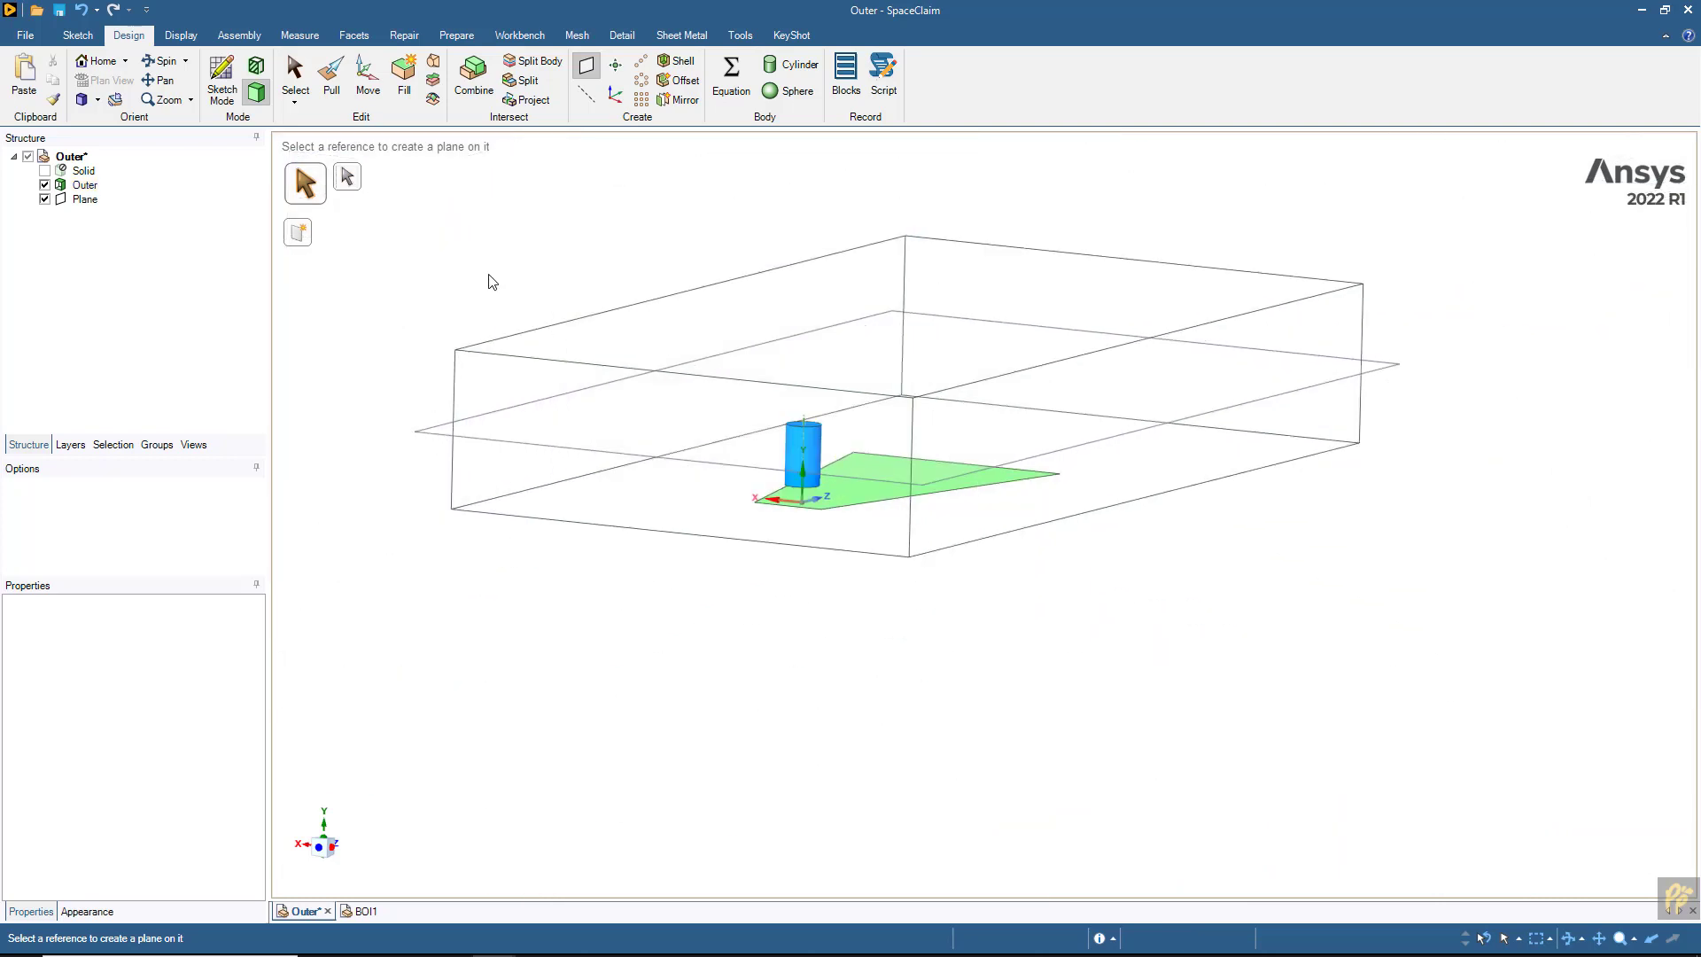
# - Move the new plane 295.5 mm upward from the cylinder's top face
pyautogui.click(368, 75)
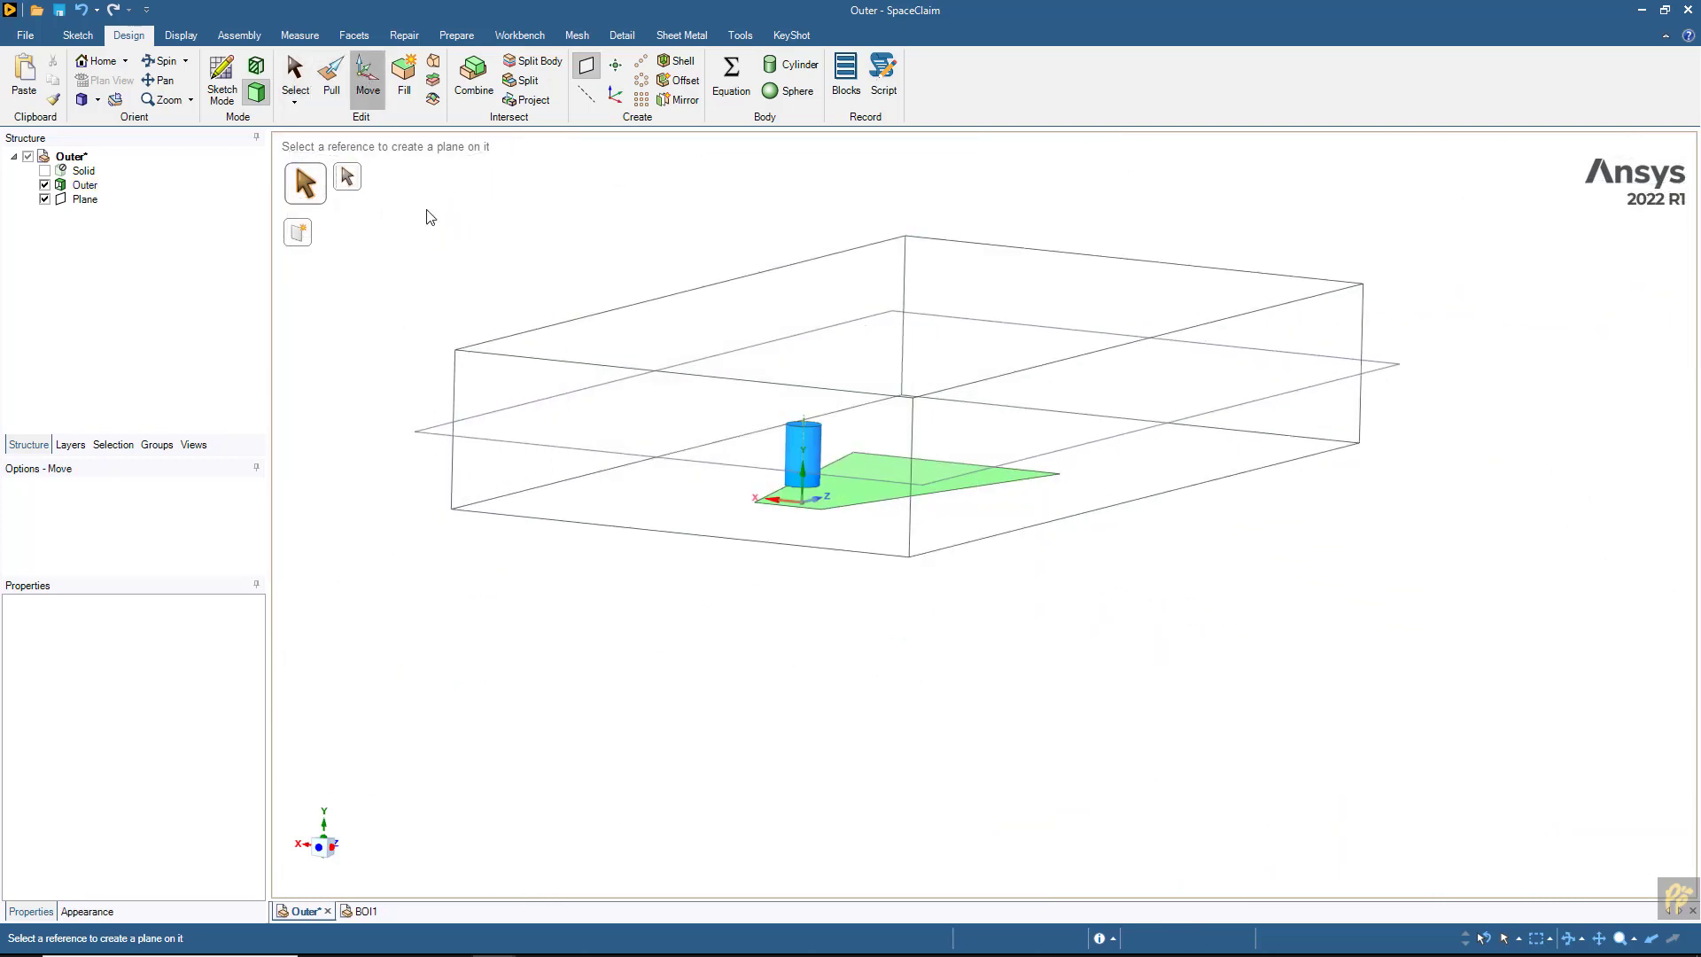
pyautogui.click(506, 443)
pyautogui.moveTo(904, 479); pyautogui.dragTo(904, 442)
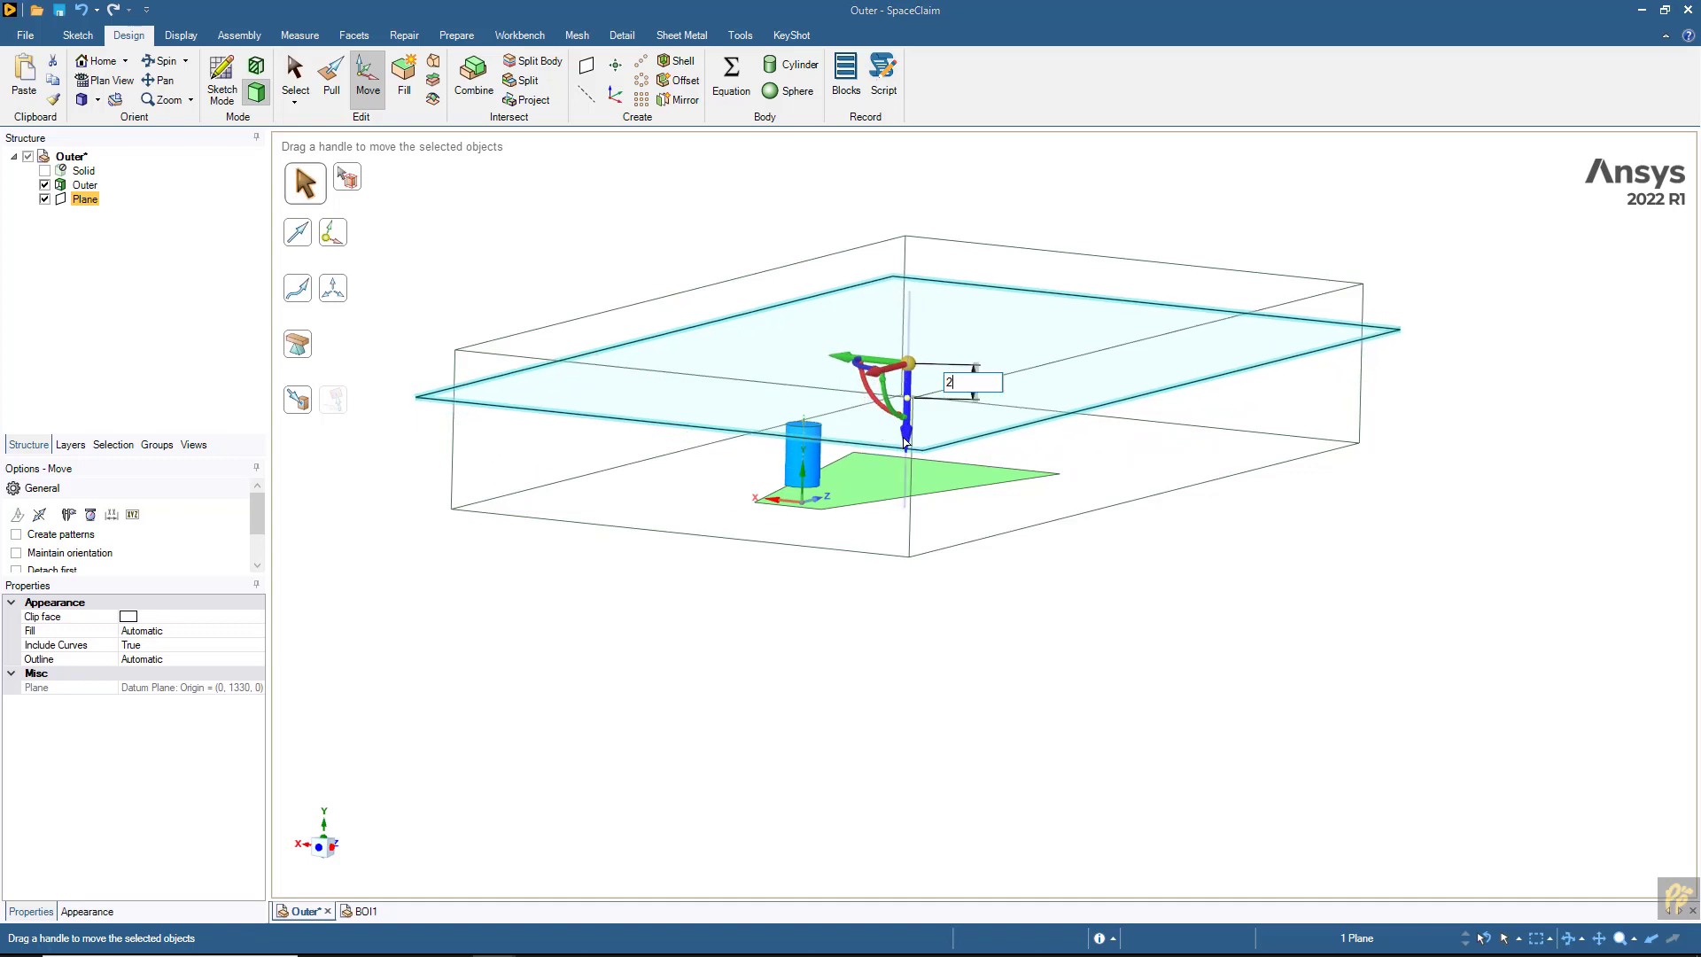
pyautogui.write('295.5')
pyautogui.press('Return')
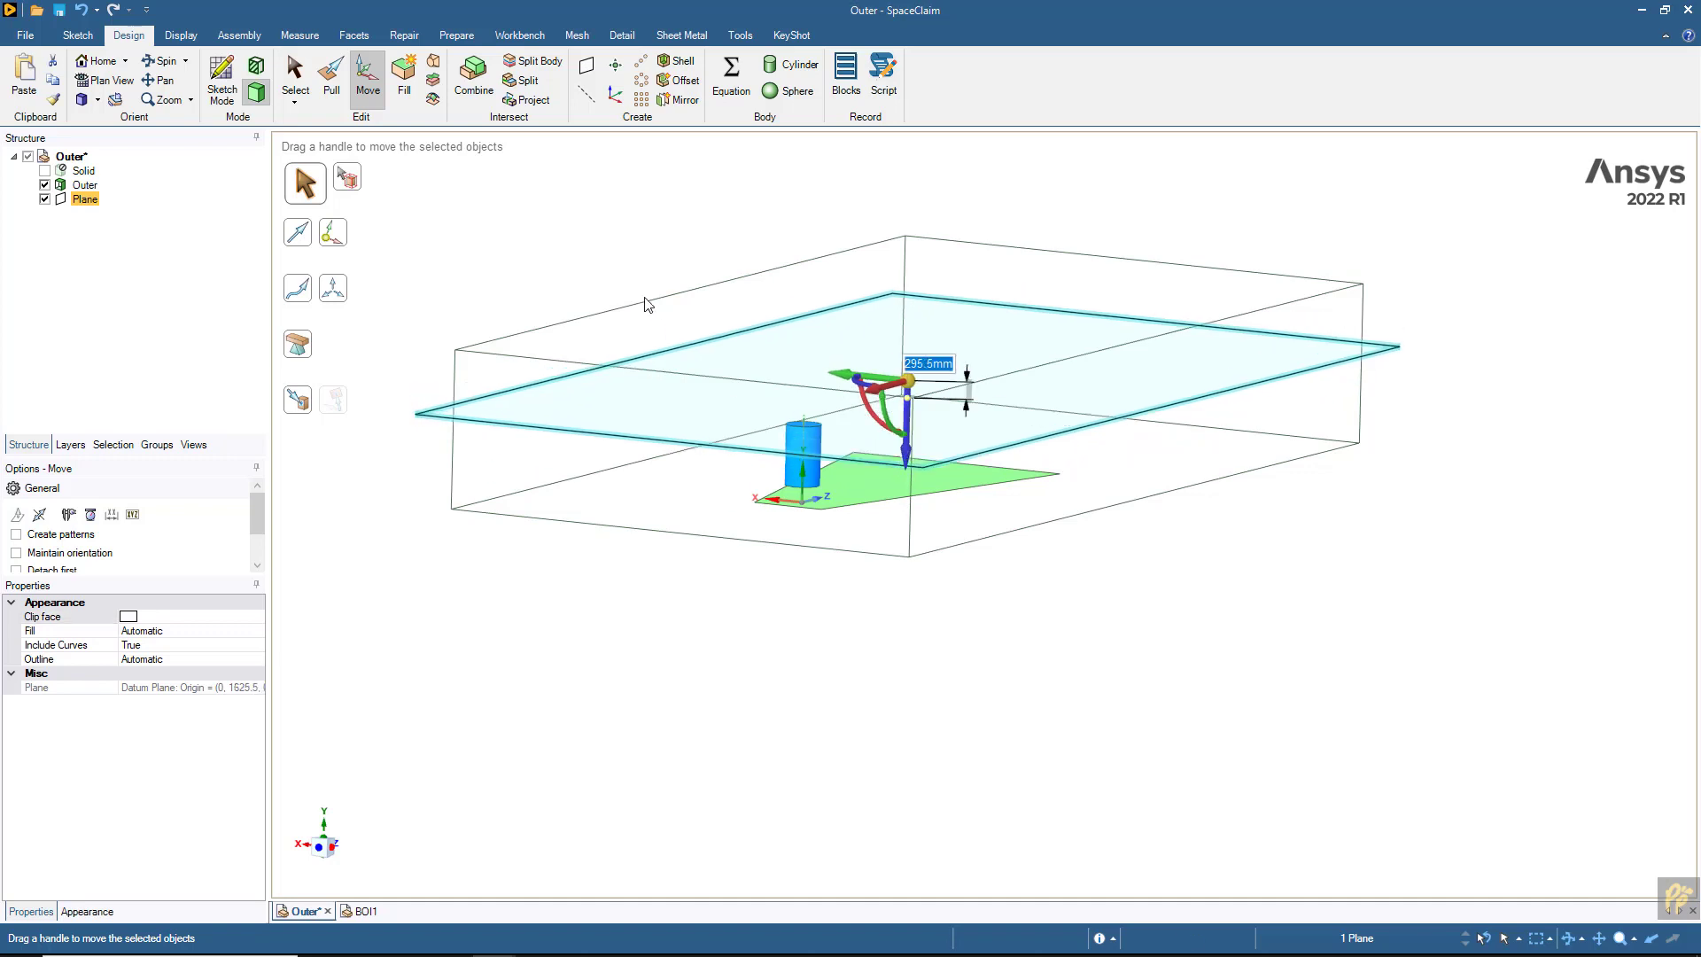
pyautogui.click(602, 244)
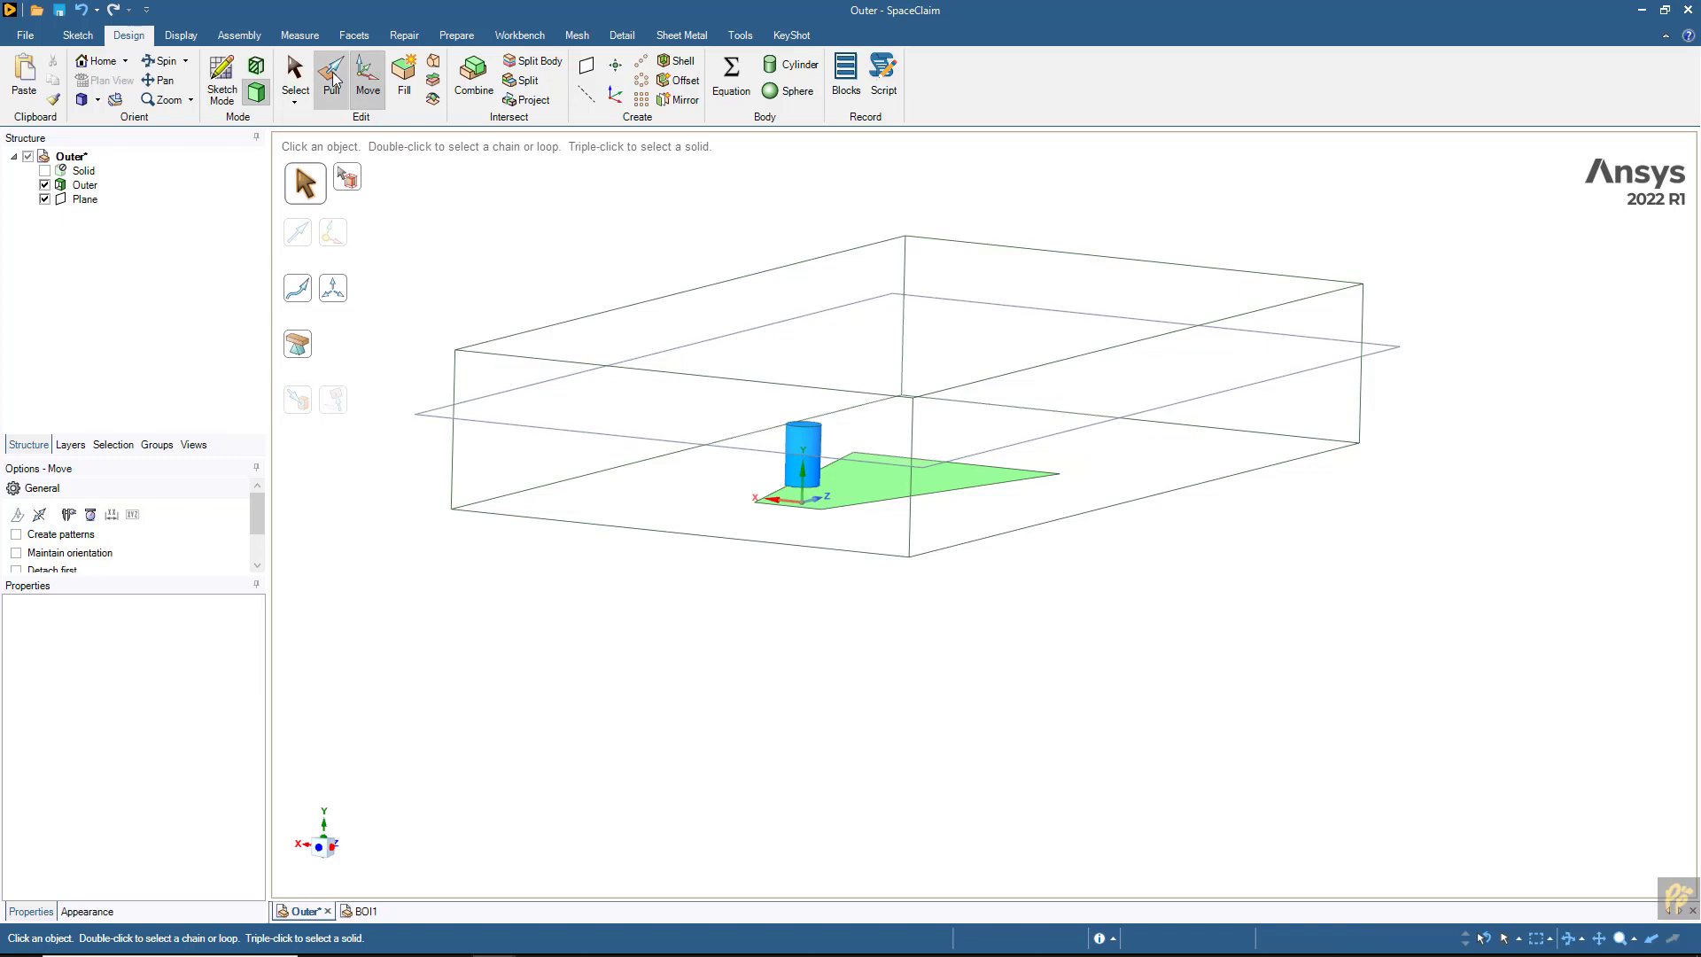
# - Copy the trapezoidal face as a separate surface slightly below its original position
pyautogui.click(846, 495)
pyautogui.moveTo(846, 495); pyautogui.dragTo(819, 326, button='middle')
pyautogui.click(367, 78)
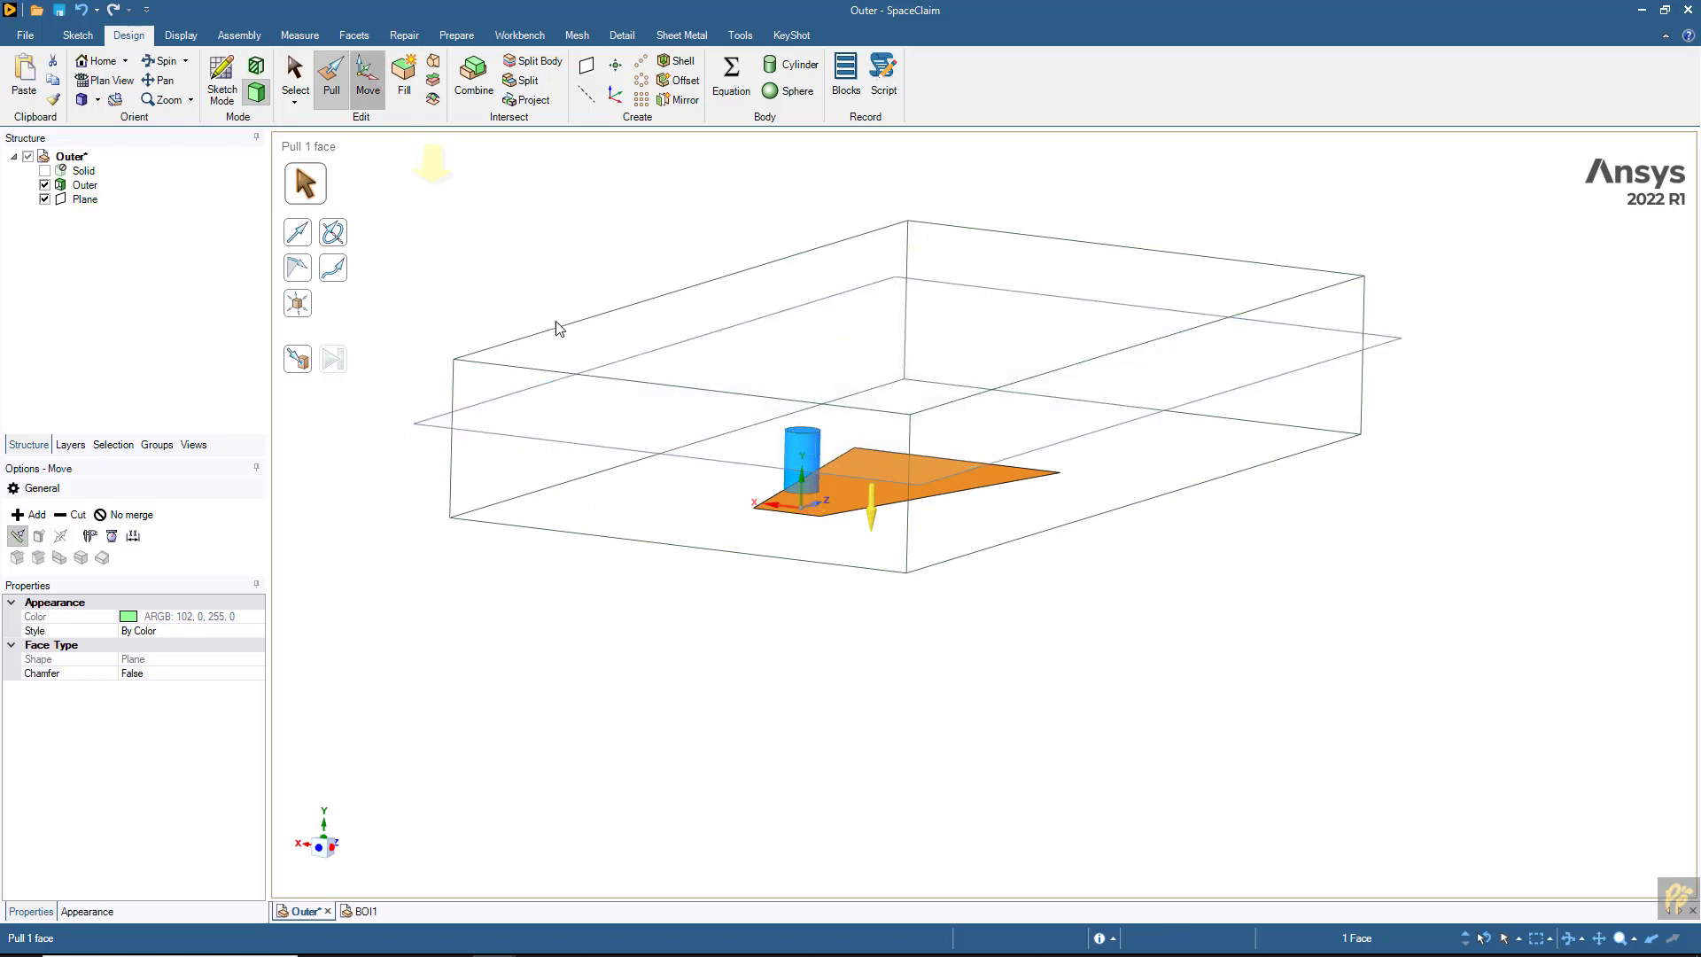
pyautogui.keyDown('ctrl'); pyautogui.moveTo(870, 571); pyautogui.dragTo(863, 576); pyautogui.keyUp('ctrl')
pyautogui.click(804, 563)
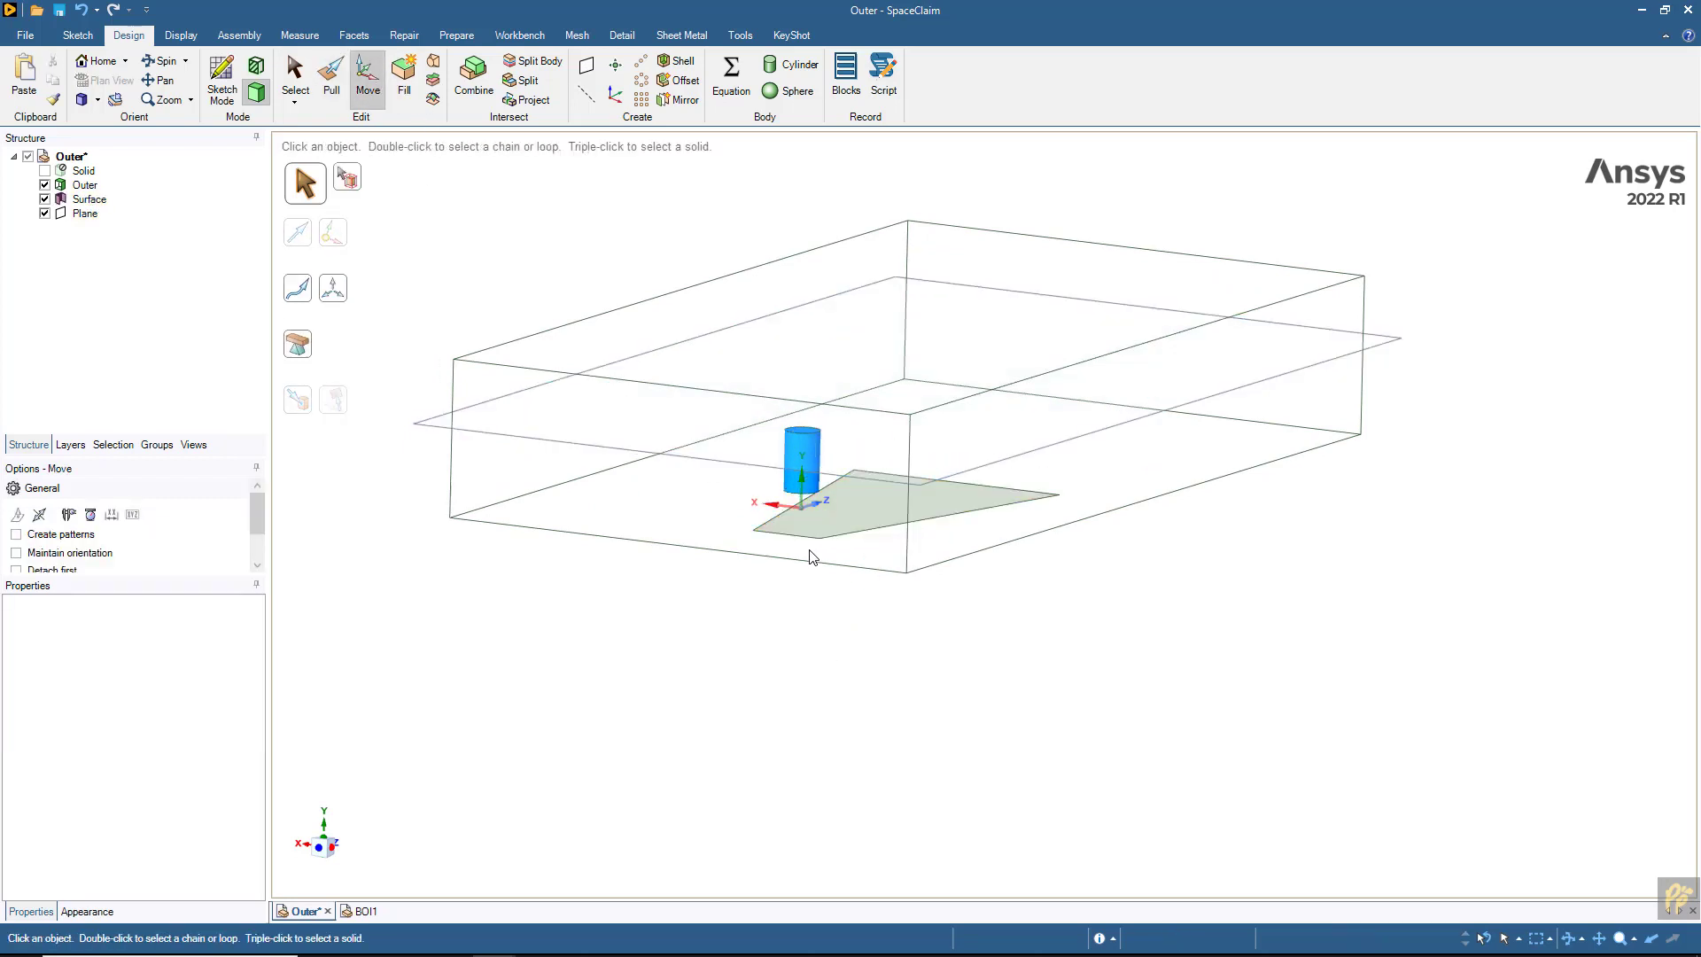
# - Pull the copied trapezoidal surface up to the raised plane with no merging, forming a solid
pyautogui.click(837, 531)
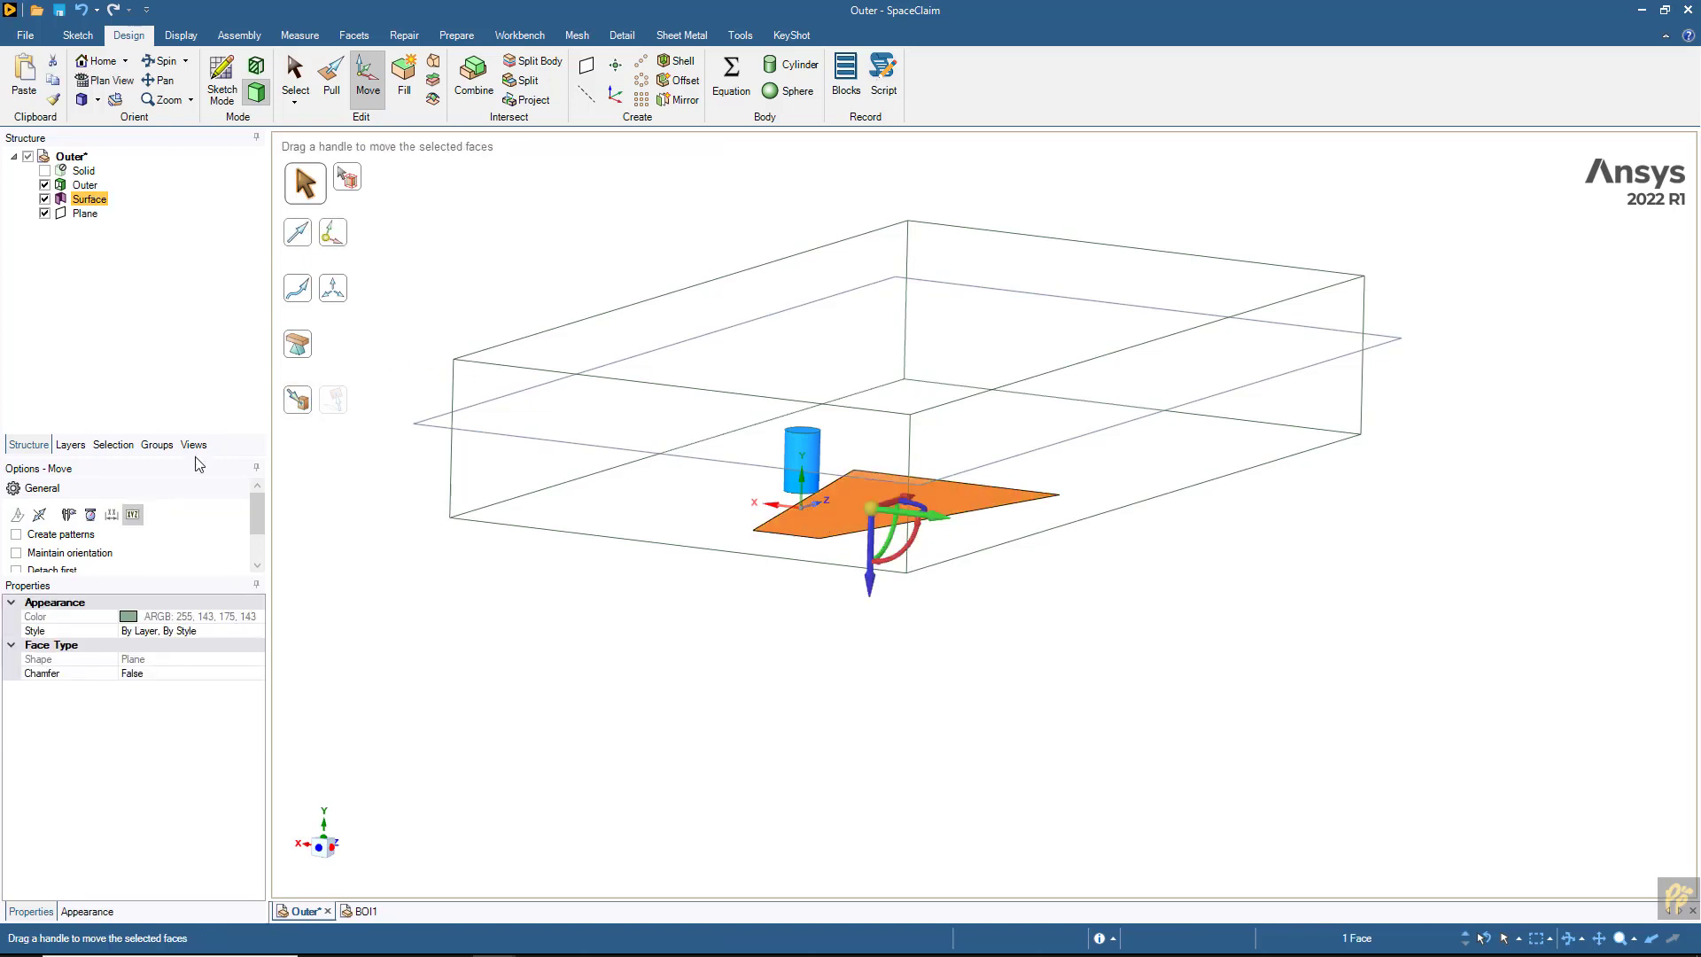
pyautogui.press('p')
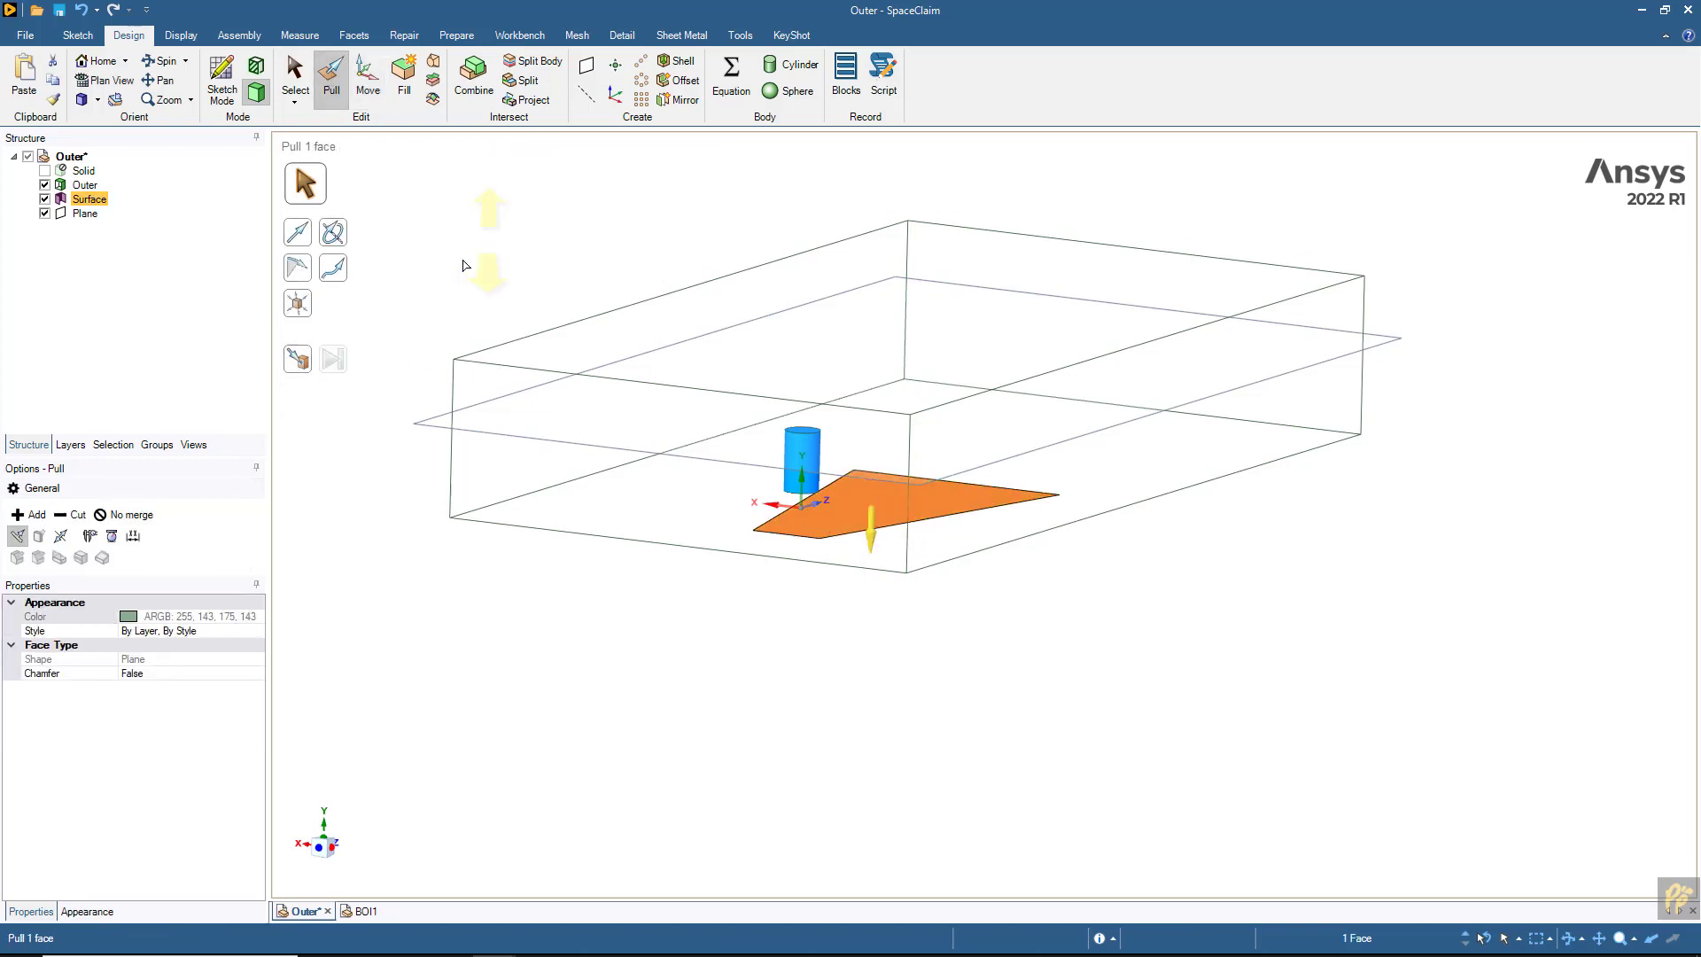
pyautogui.click(124, 524)
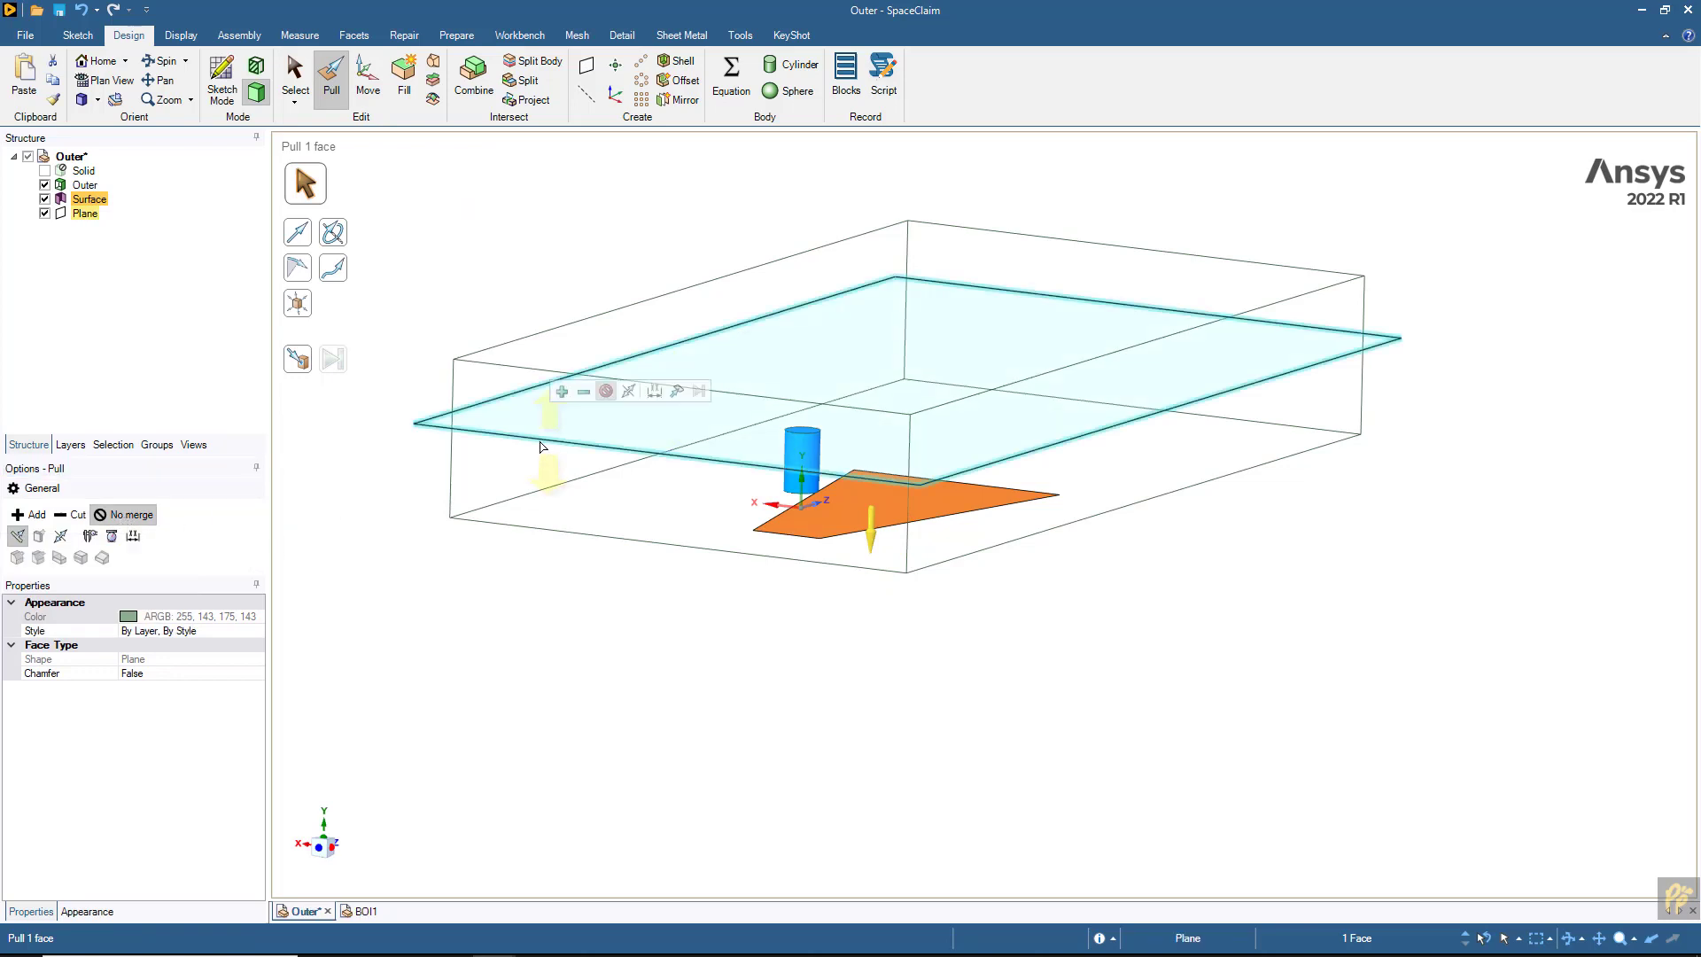
pyautogui.click(550, 446)
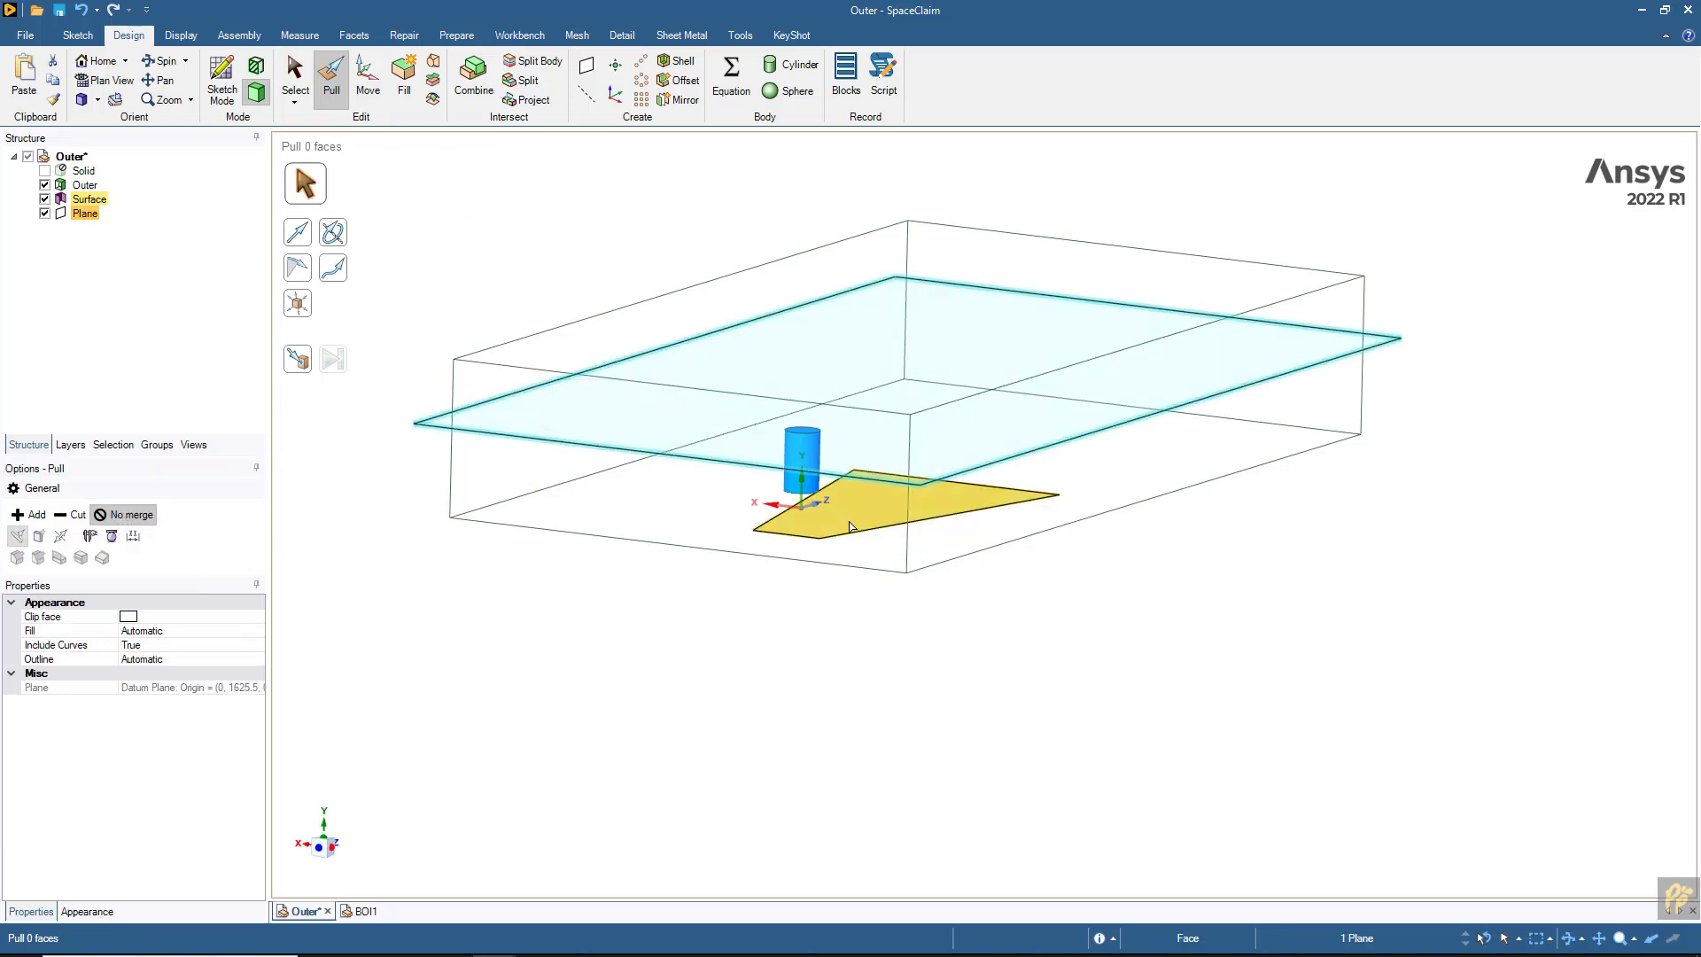
pyautogui.click(851, 527)
pyautogui.click(303, 364)
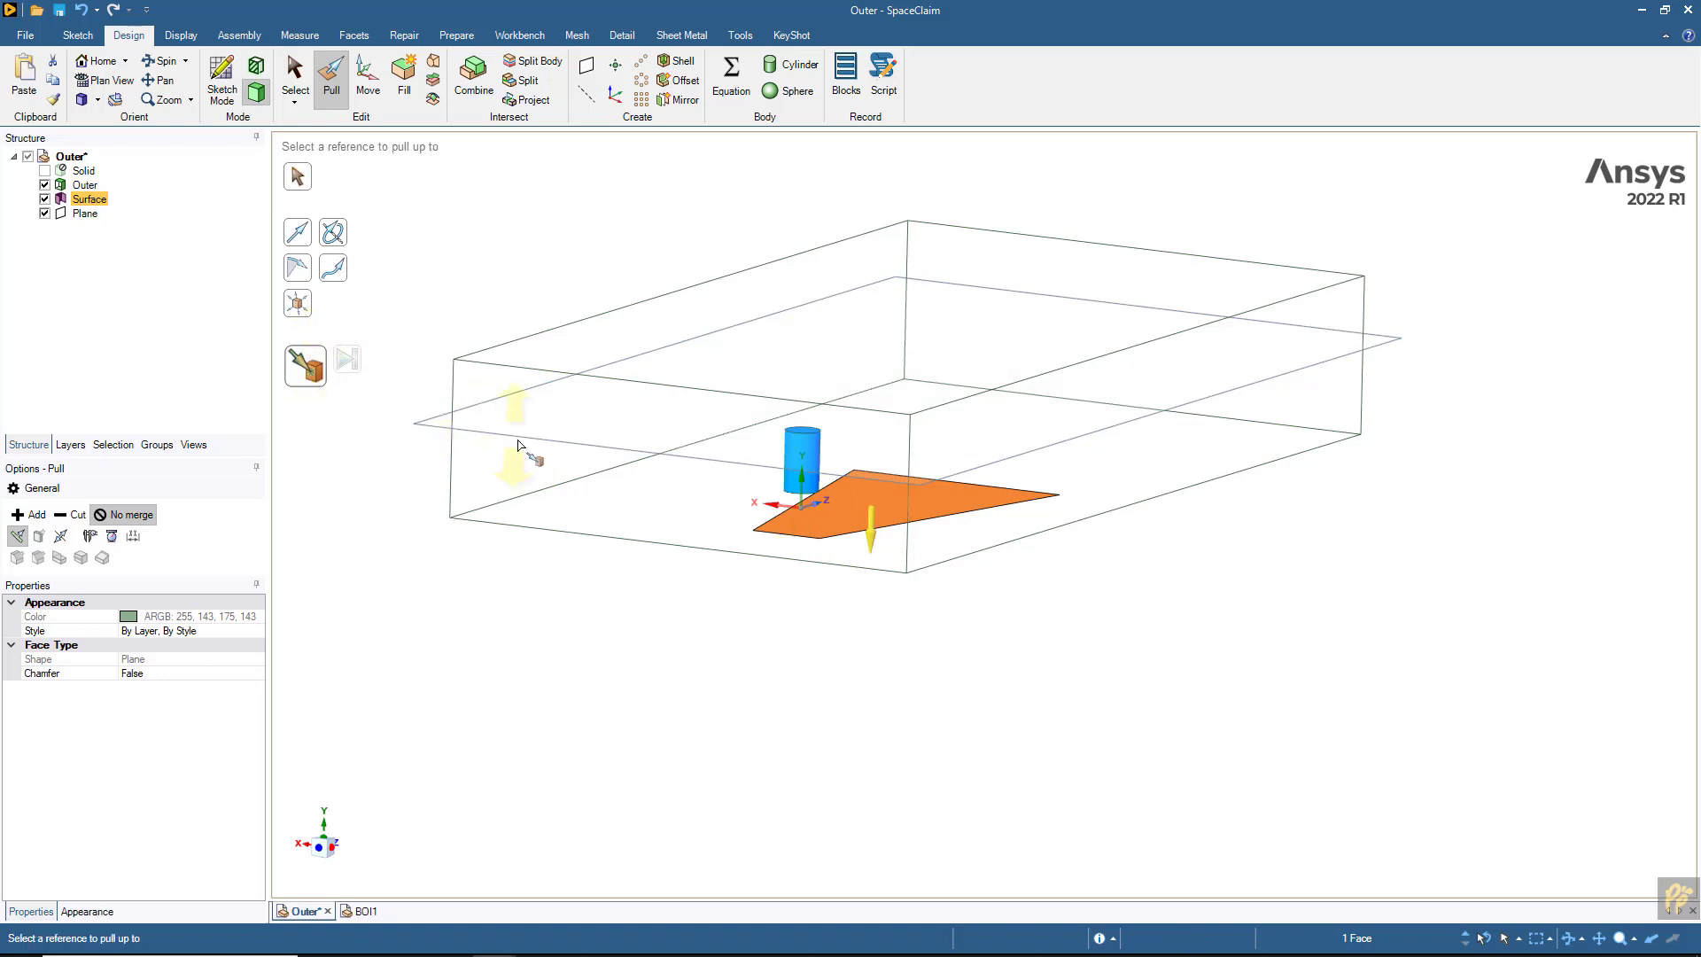
pyautogui.click(531, 441)
pyautogui.moveTo(552, 503)
pyautogui.mouseDown(button='middle')
pyautogui.moveTo(478, 513)
pyautogui.moveTo(465, 492)
pyautogui.mouseUp(button='middle')
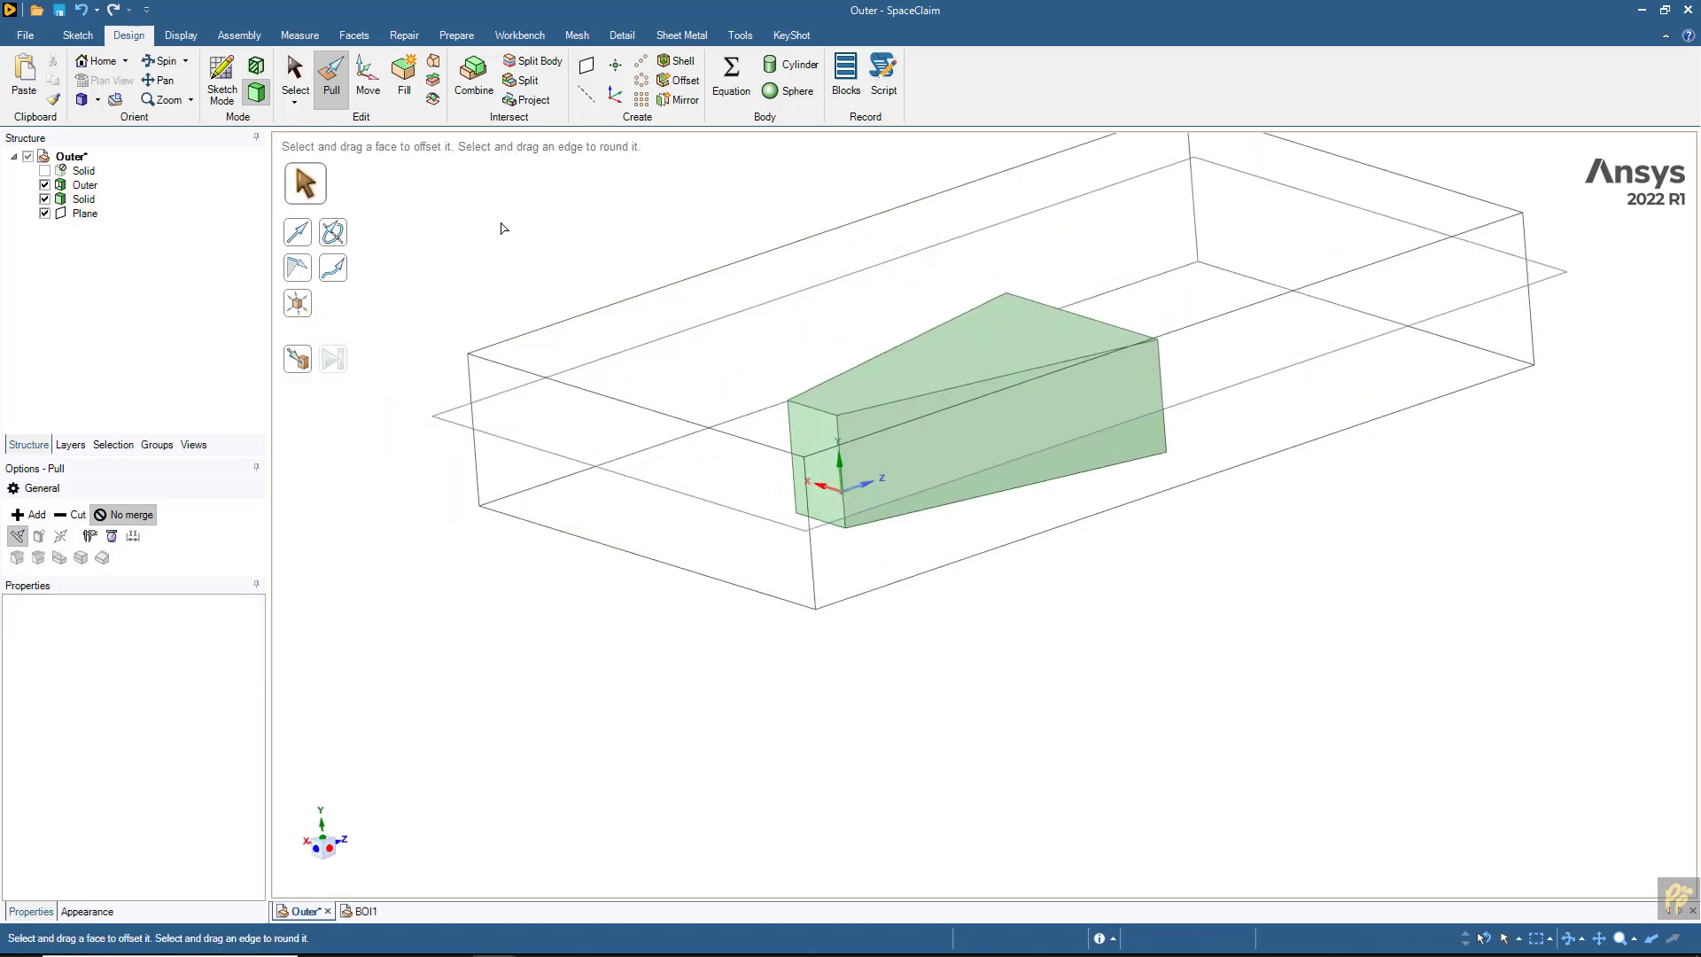
# - Delete the hidden original Solid body and the Outer body, keeping the trapezoidal solid
pyautogui.press('s')
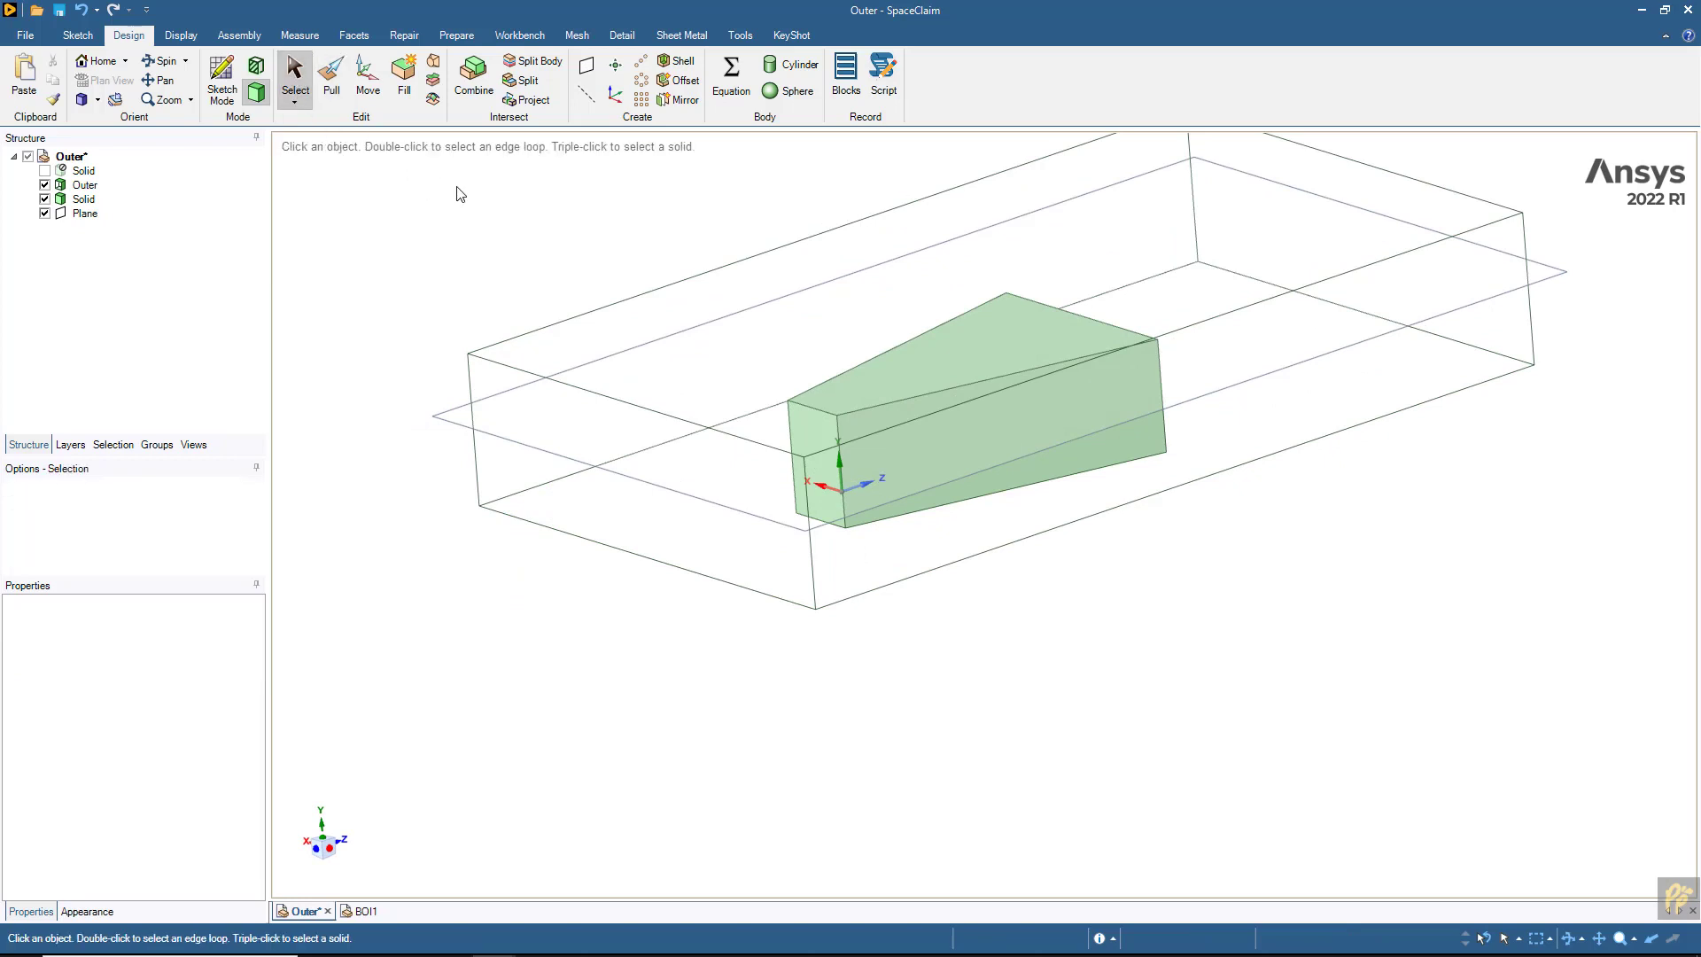
pyautogui.click(86, 174)
pyautogui.click(86, 172)
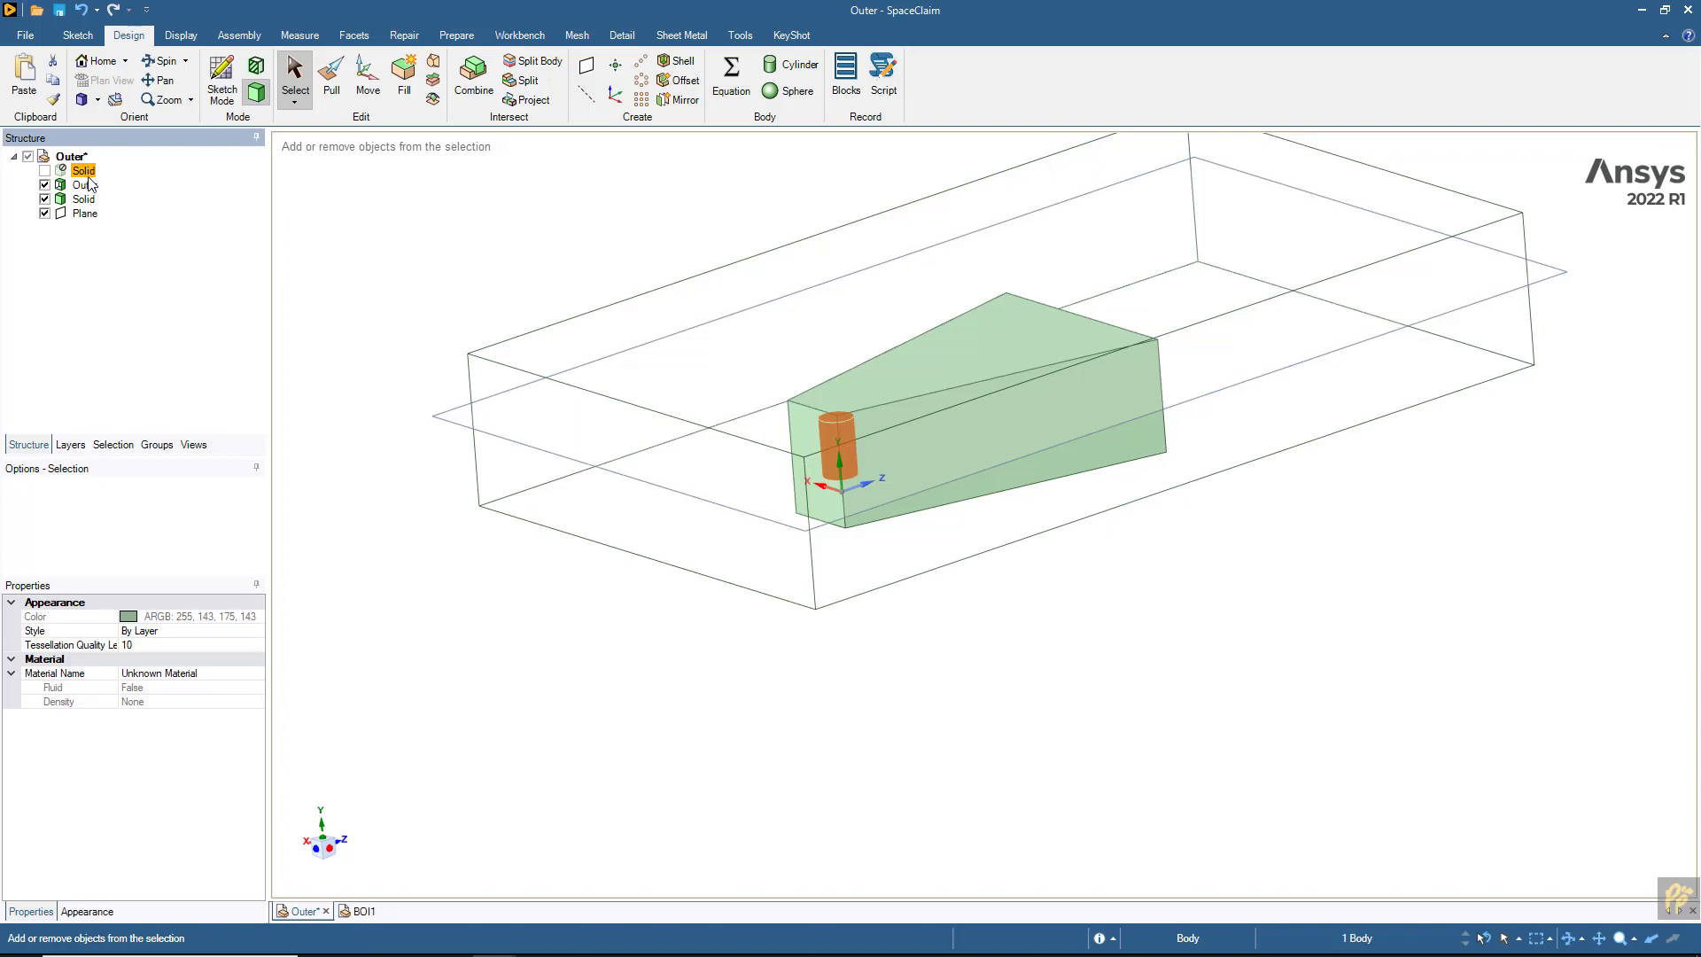
pyautogui.keyDown('ctrl'); pyautogui.click(85, 185); pyautogui.keyUp('ctrl')
pyautogui.rightClick(86, 188)
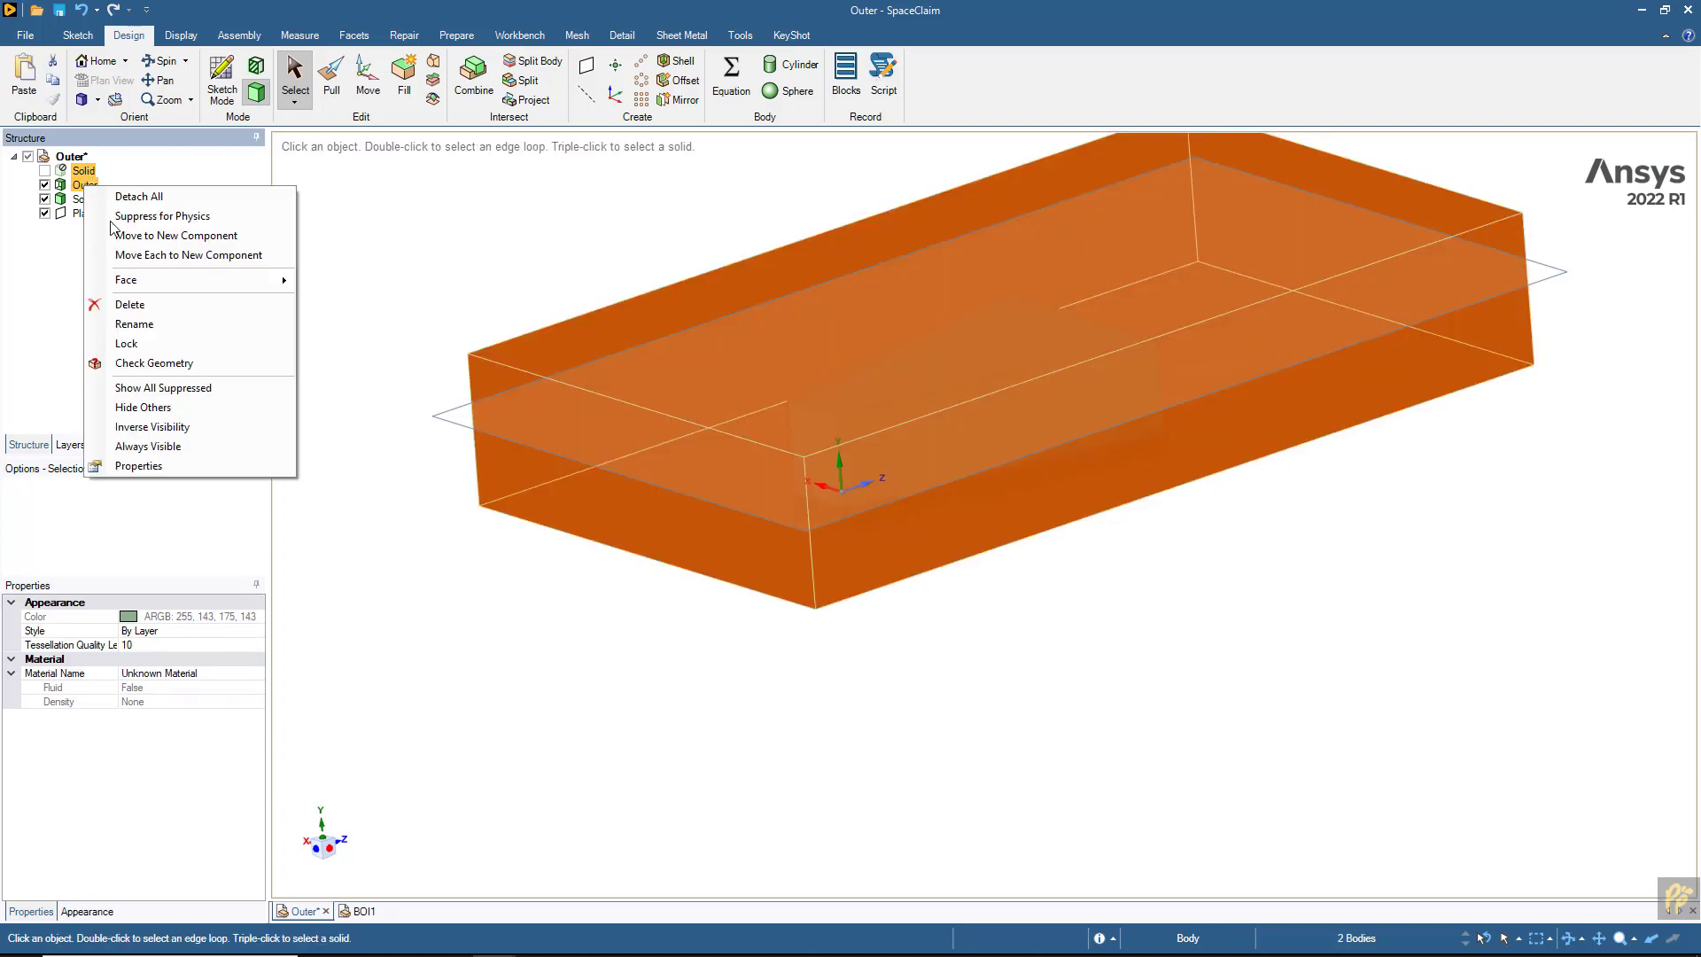
pyautogui.click(144, 310)
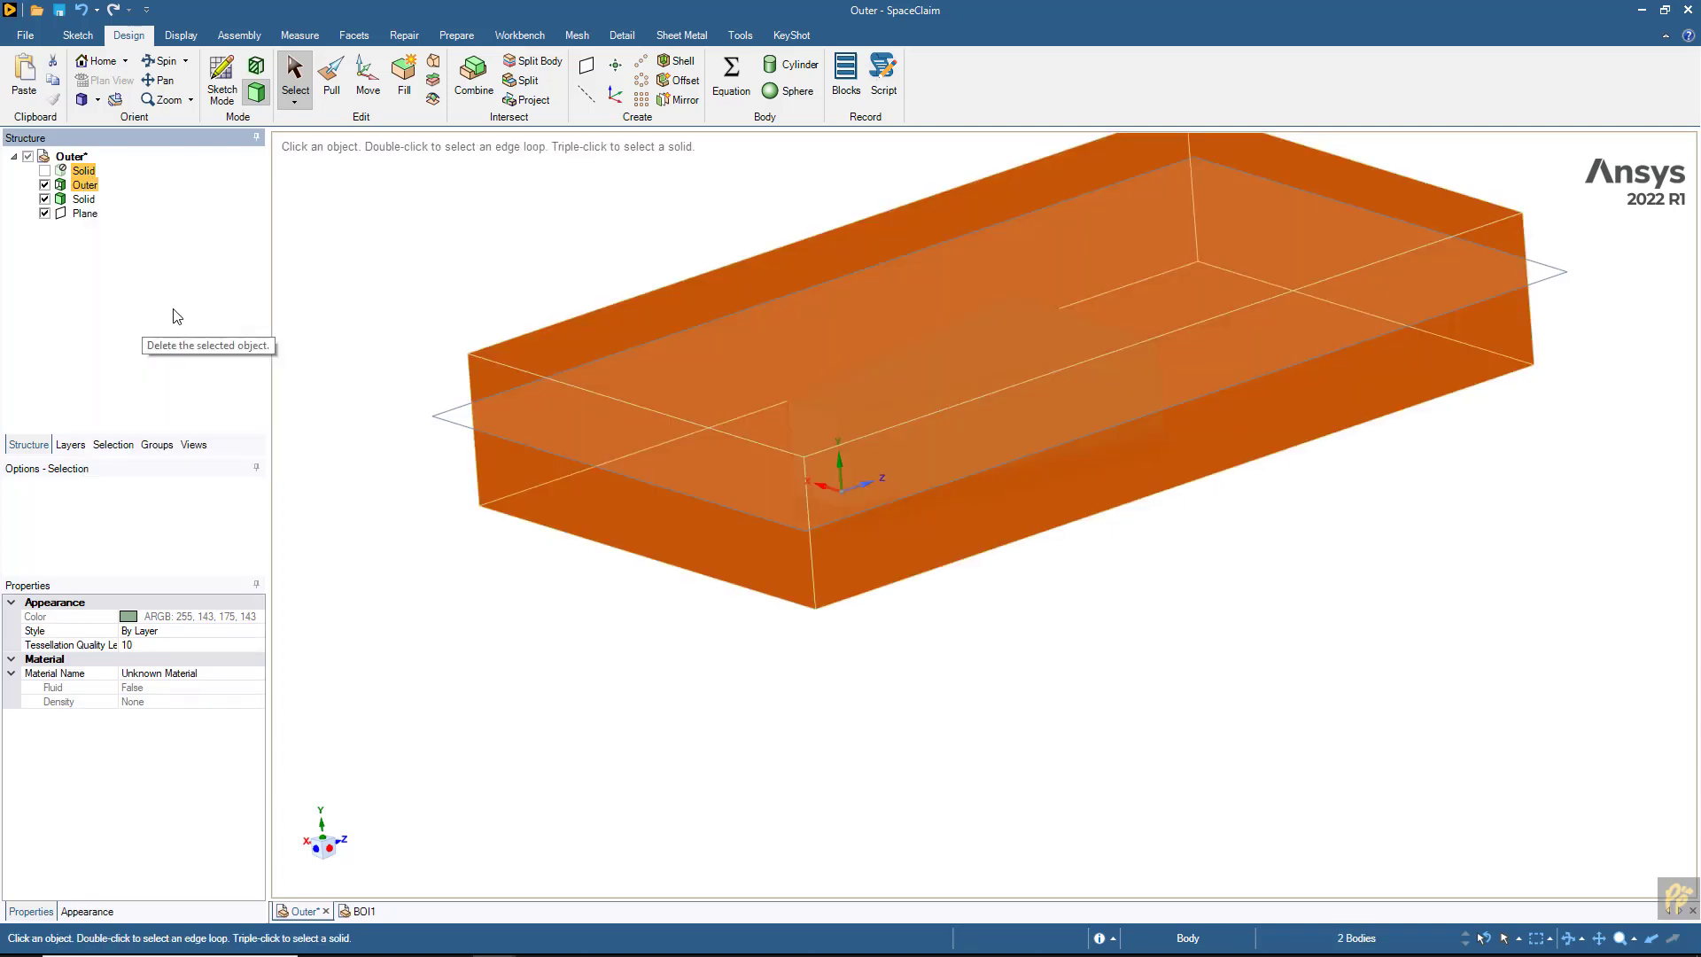
pyautogui.moveTo(455, 266); pyautogui.dragTo(266, 178, button='middle')
# - Save the model under the new file name BOI2 in SpaceClaim format
pyautogui.click(25, 35)
pyautogui.click(48, 200)
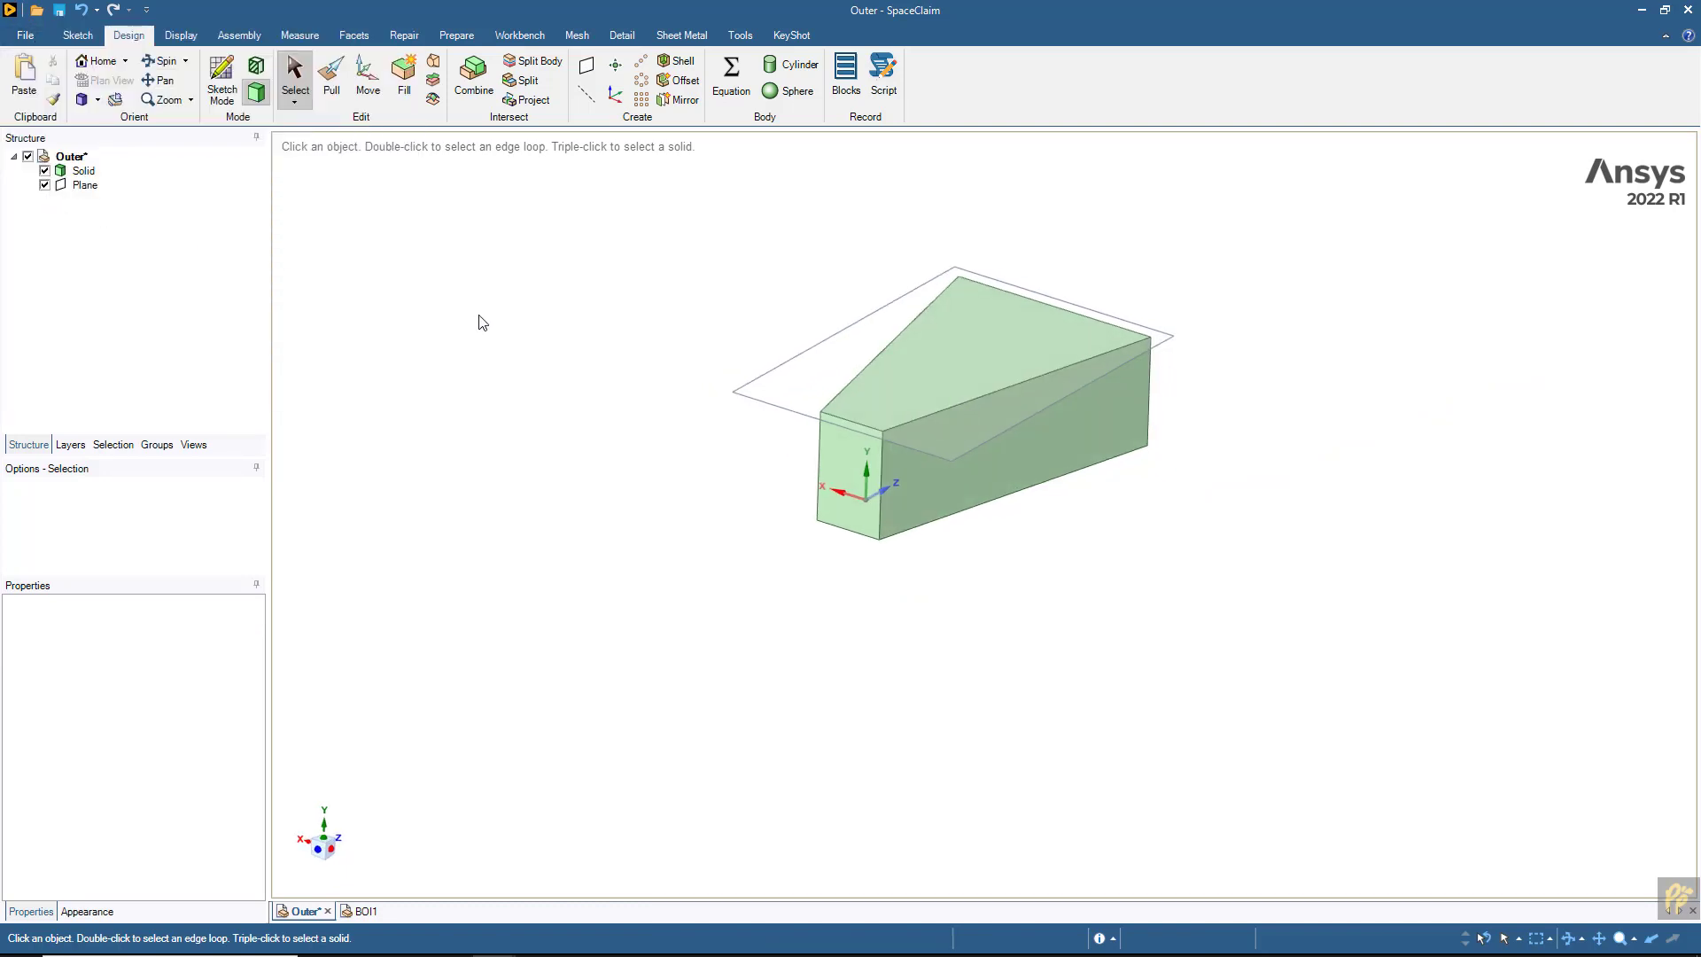
pyautogui.write('B')
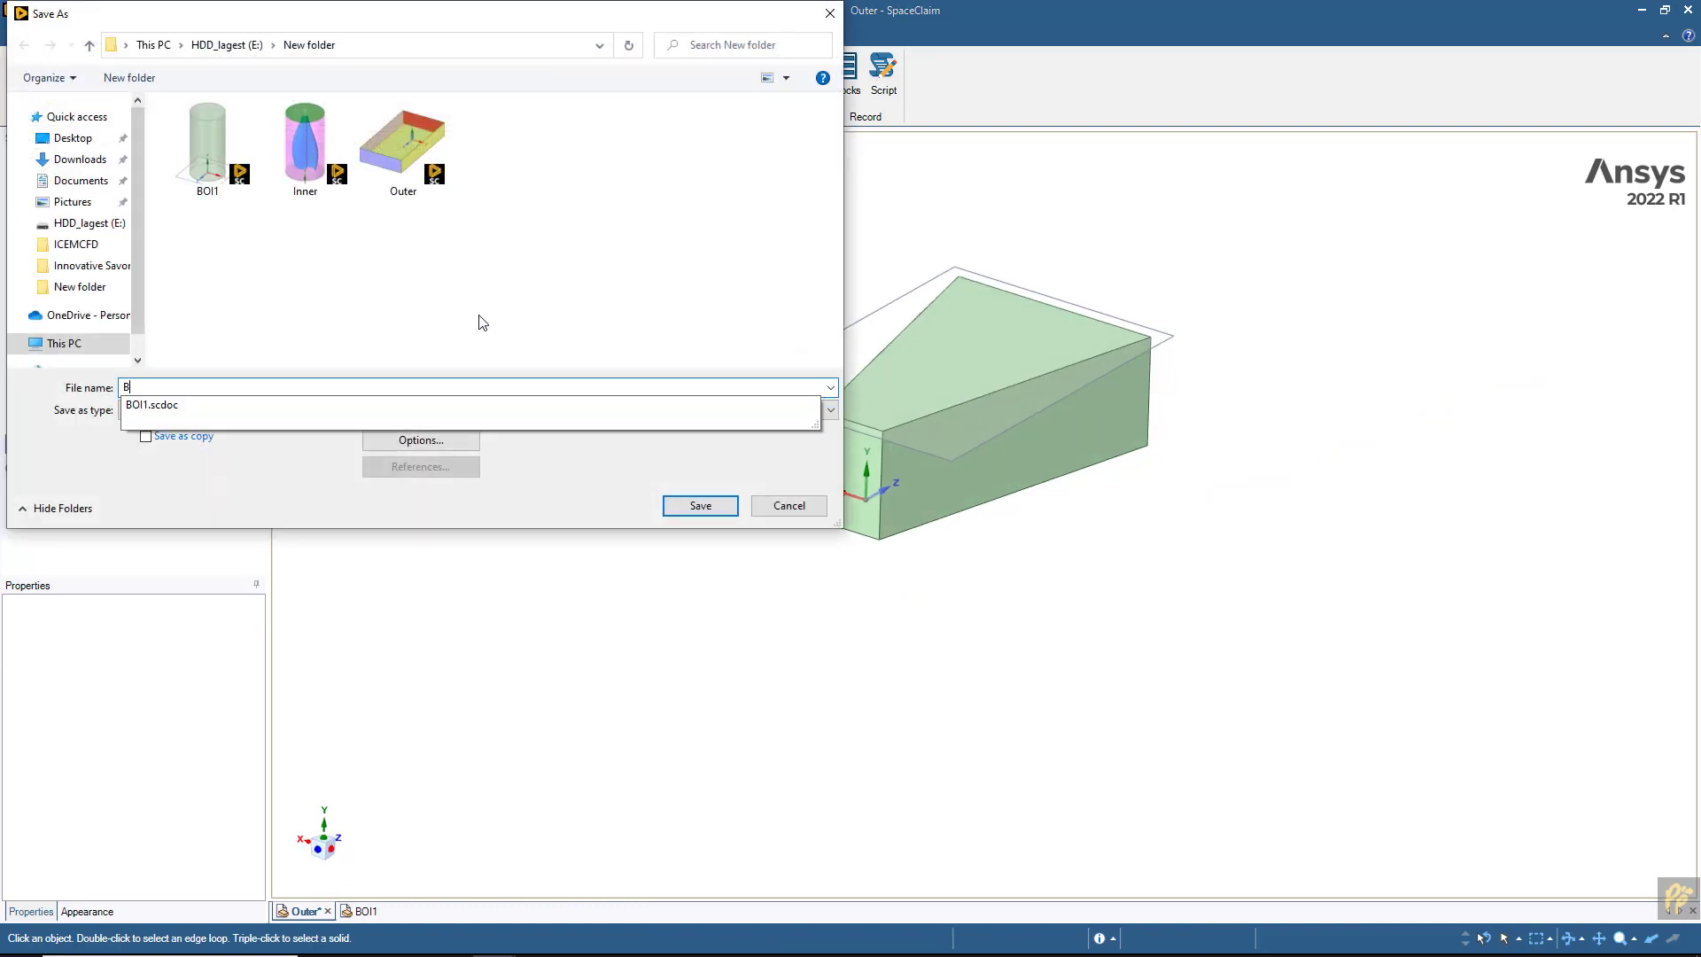
pyautogui.write('OI1')
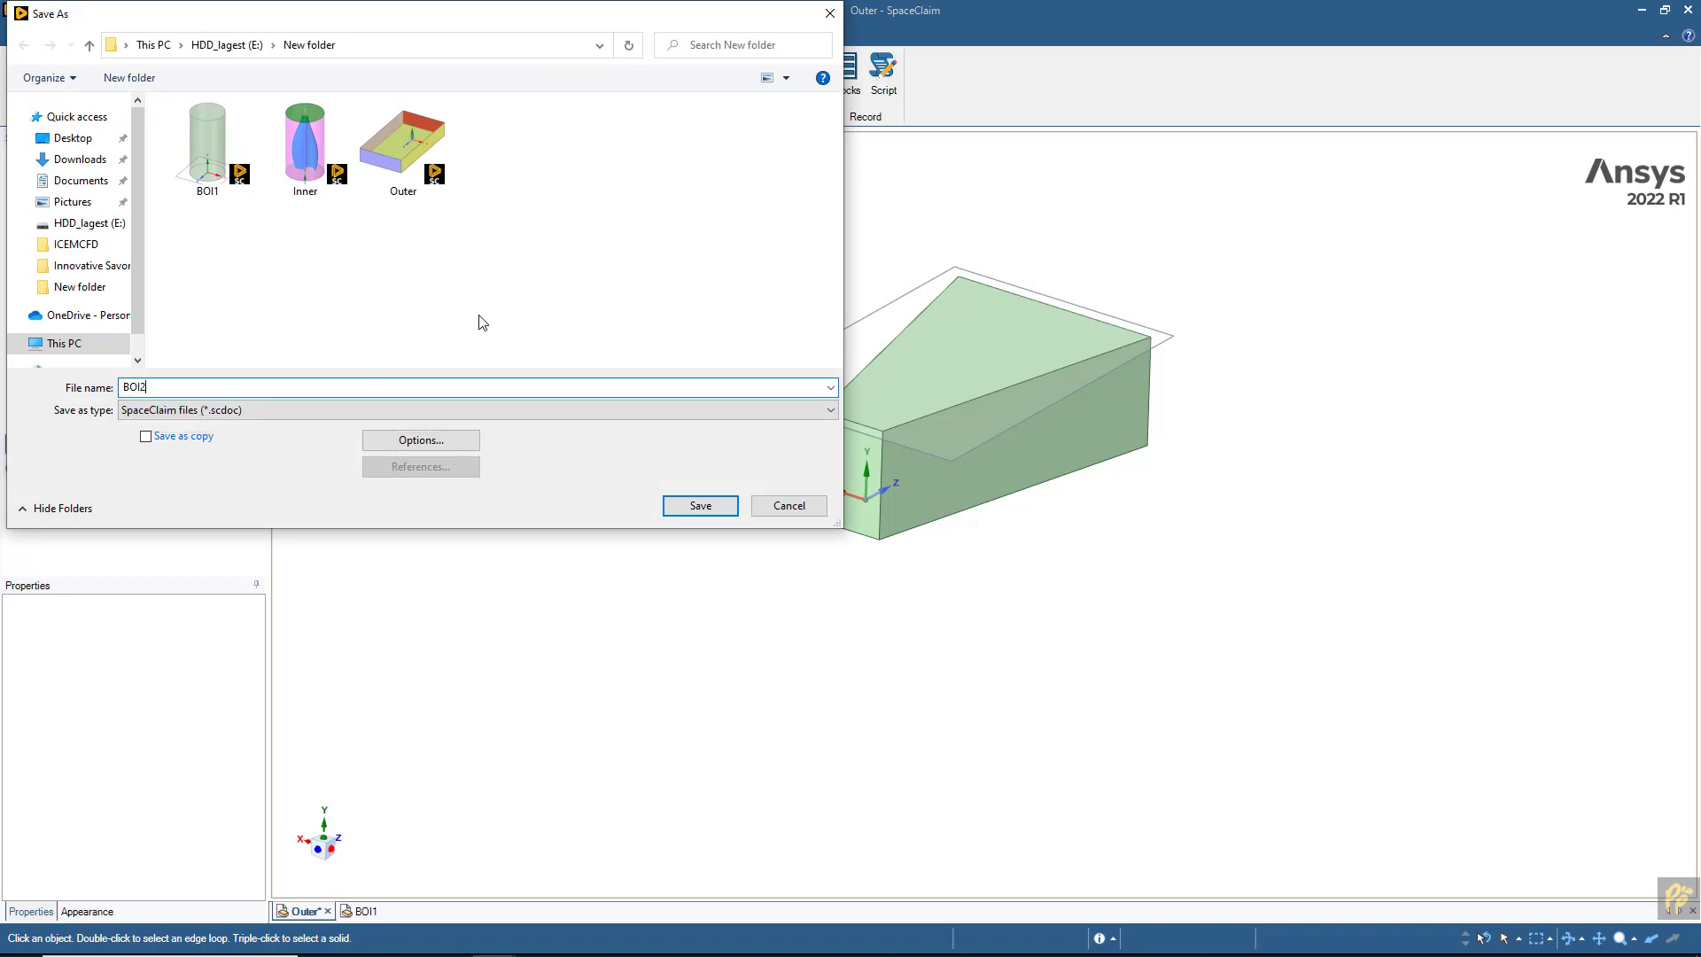
pyautogui.press('Return')
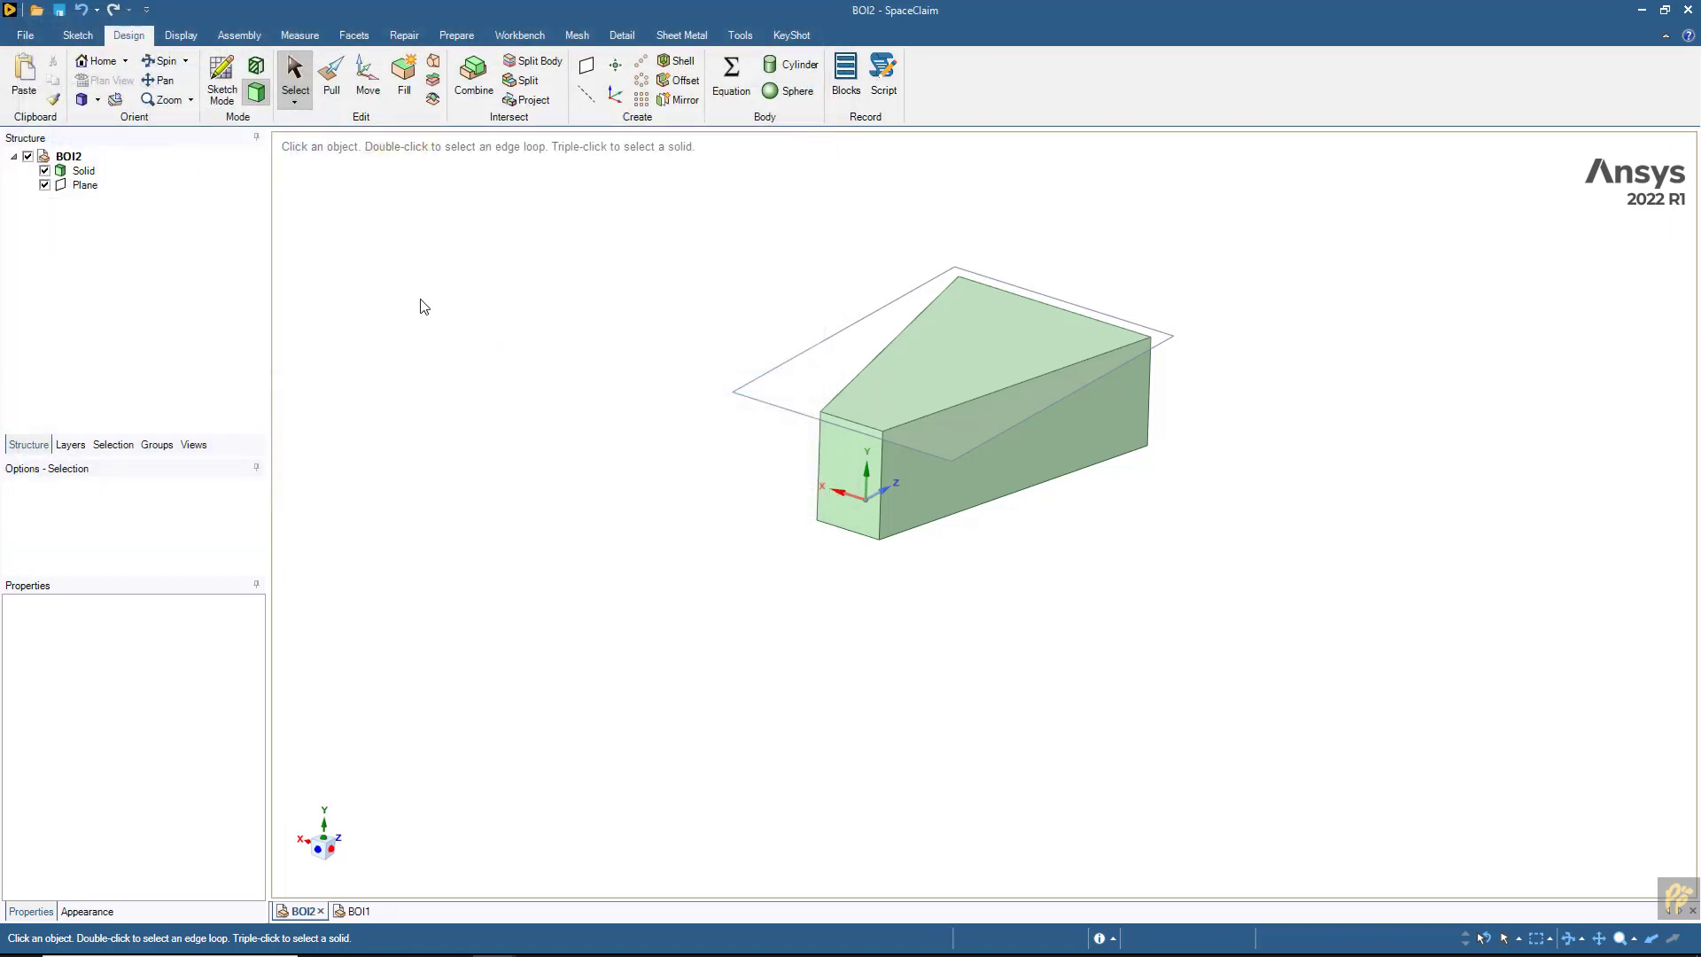
# - Delete the reference plane, leaving only the trapezoidal solid, and save the BOI2 file
pyautogui.click(88, 186)
pyautogui.press('Delete')
pyautogui.moveTo(573, 369)
pyautogui.mouseDown(button='middle')
pyautogui.moveTo(535, 319)
pyautogui.moveTo(517, 358)
pyautogui.mouseUp(button='middle')
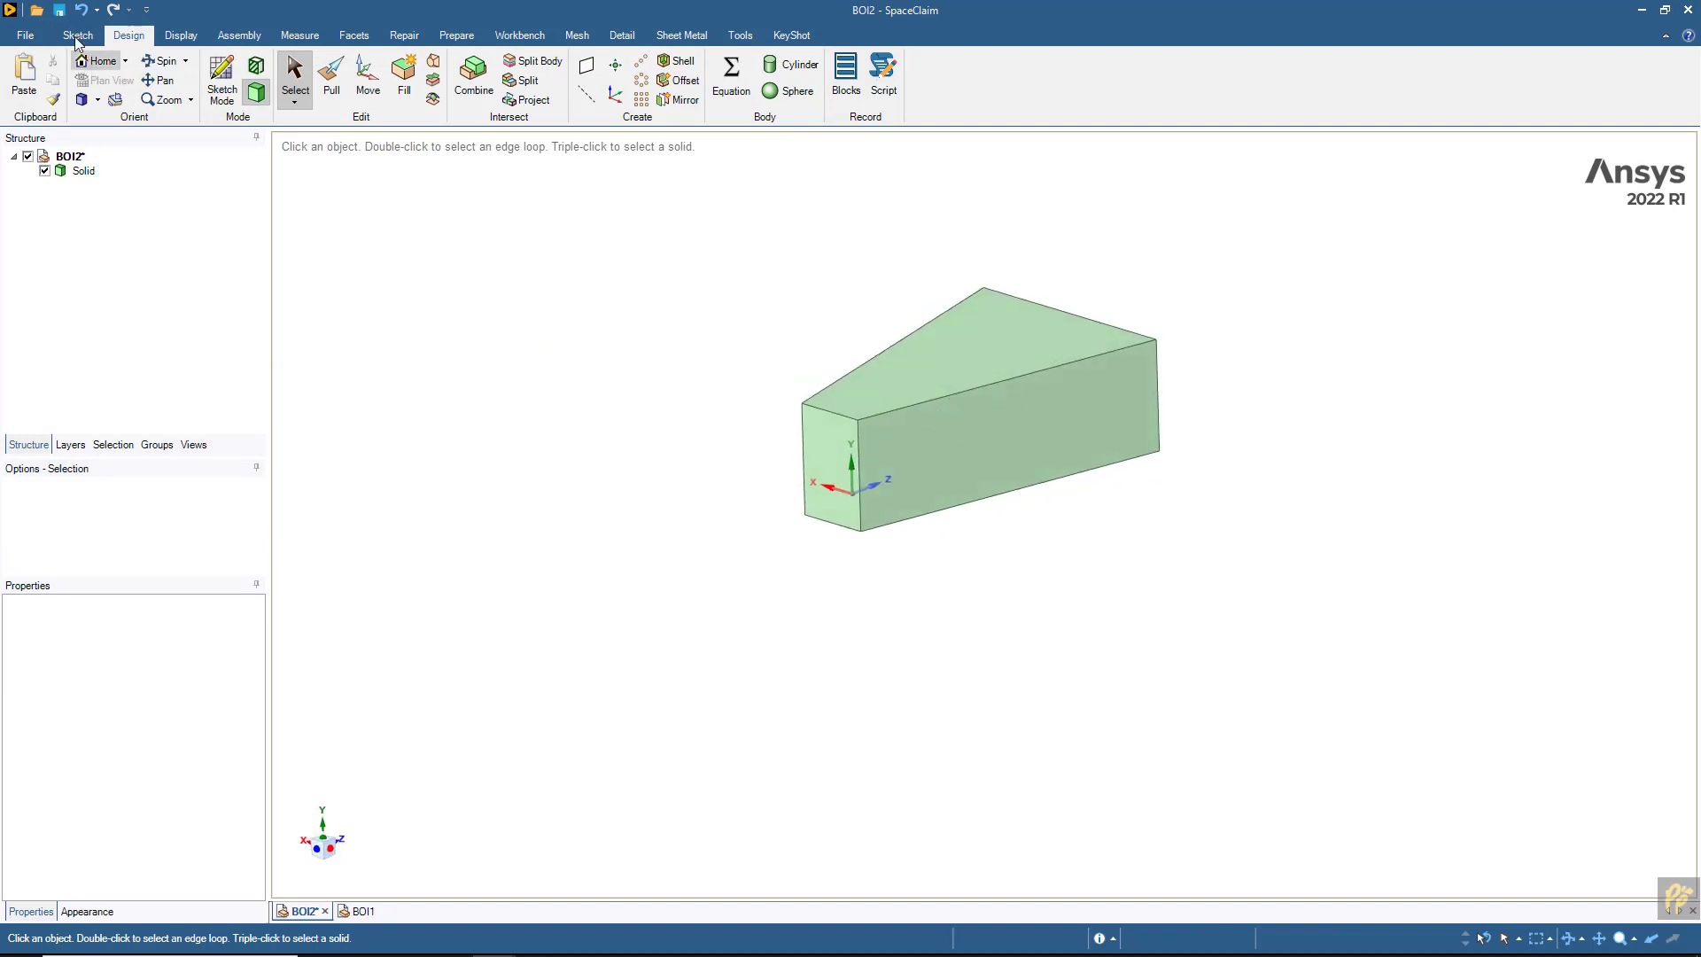
pyautogui.moveTo(494, 946)
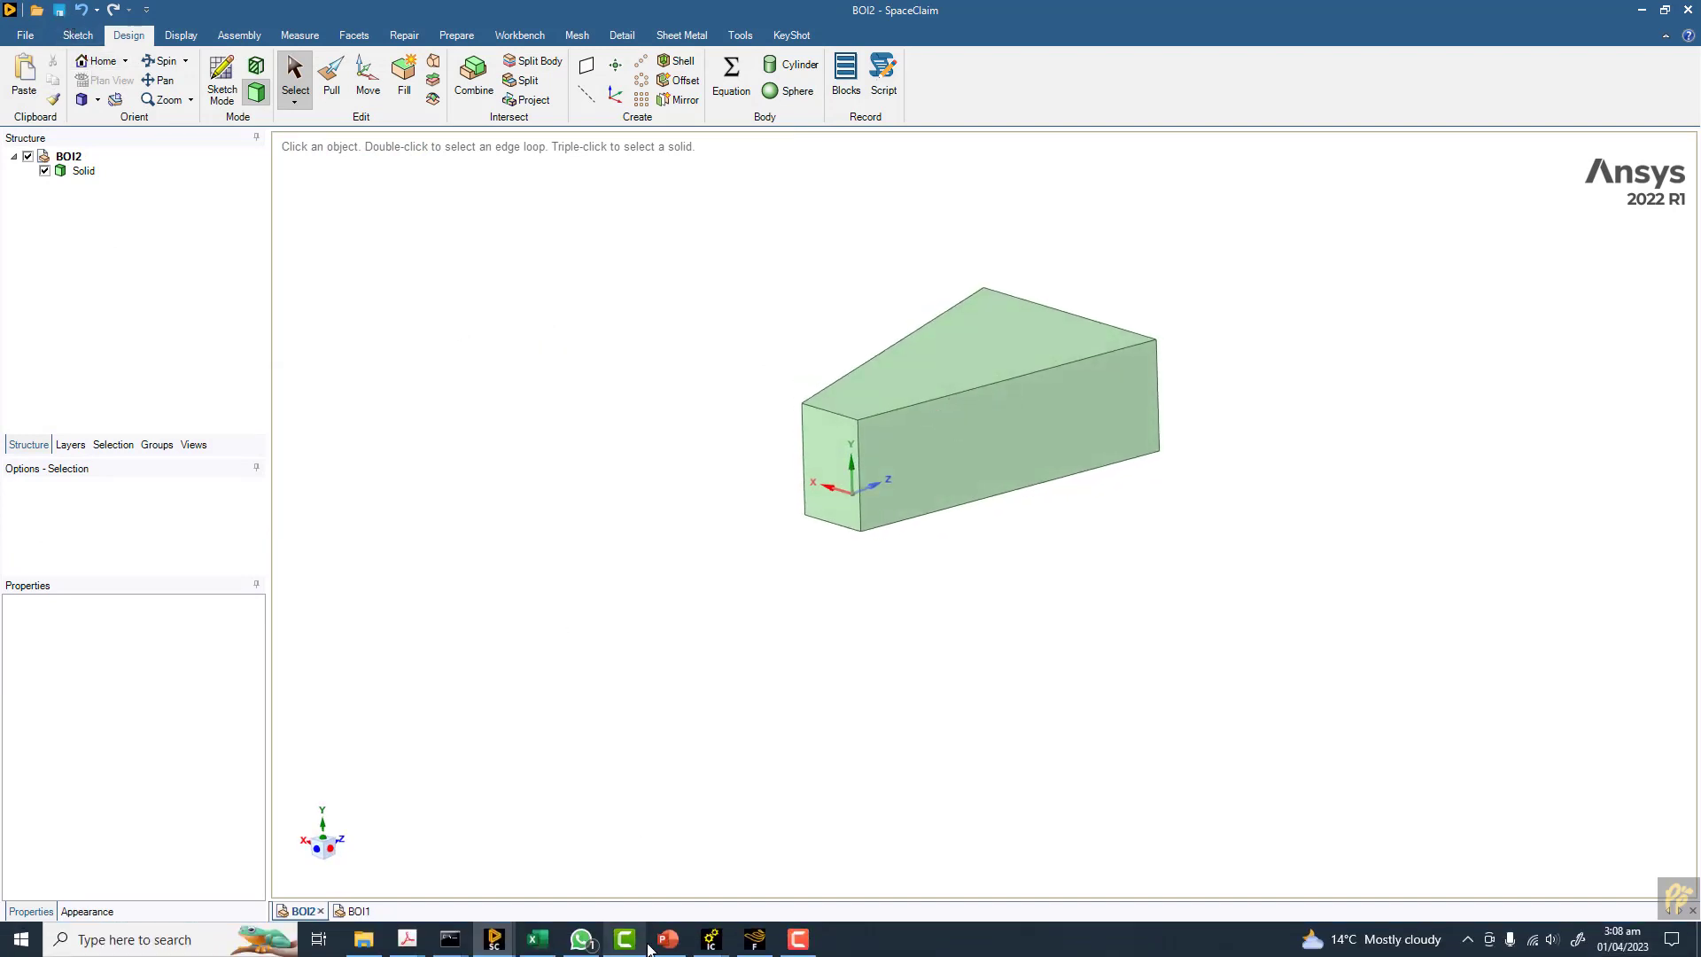
# - Switch to the ICEM CFD window holding the Outer project and choose the BOI2 file as the model to import
pyautogui.moveTo(708, 946)
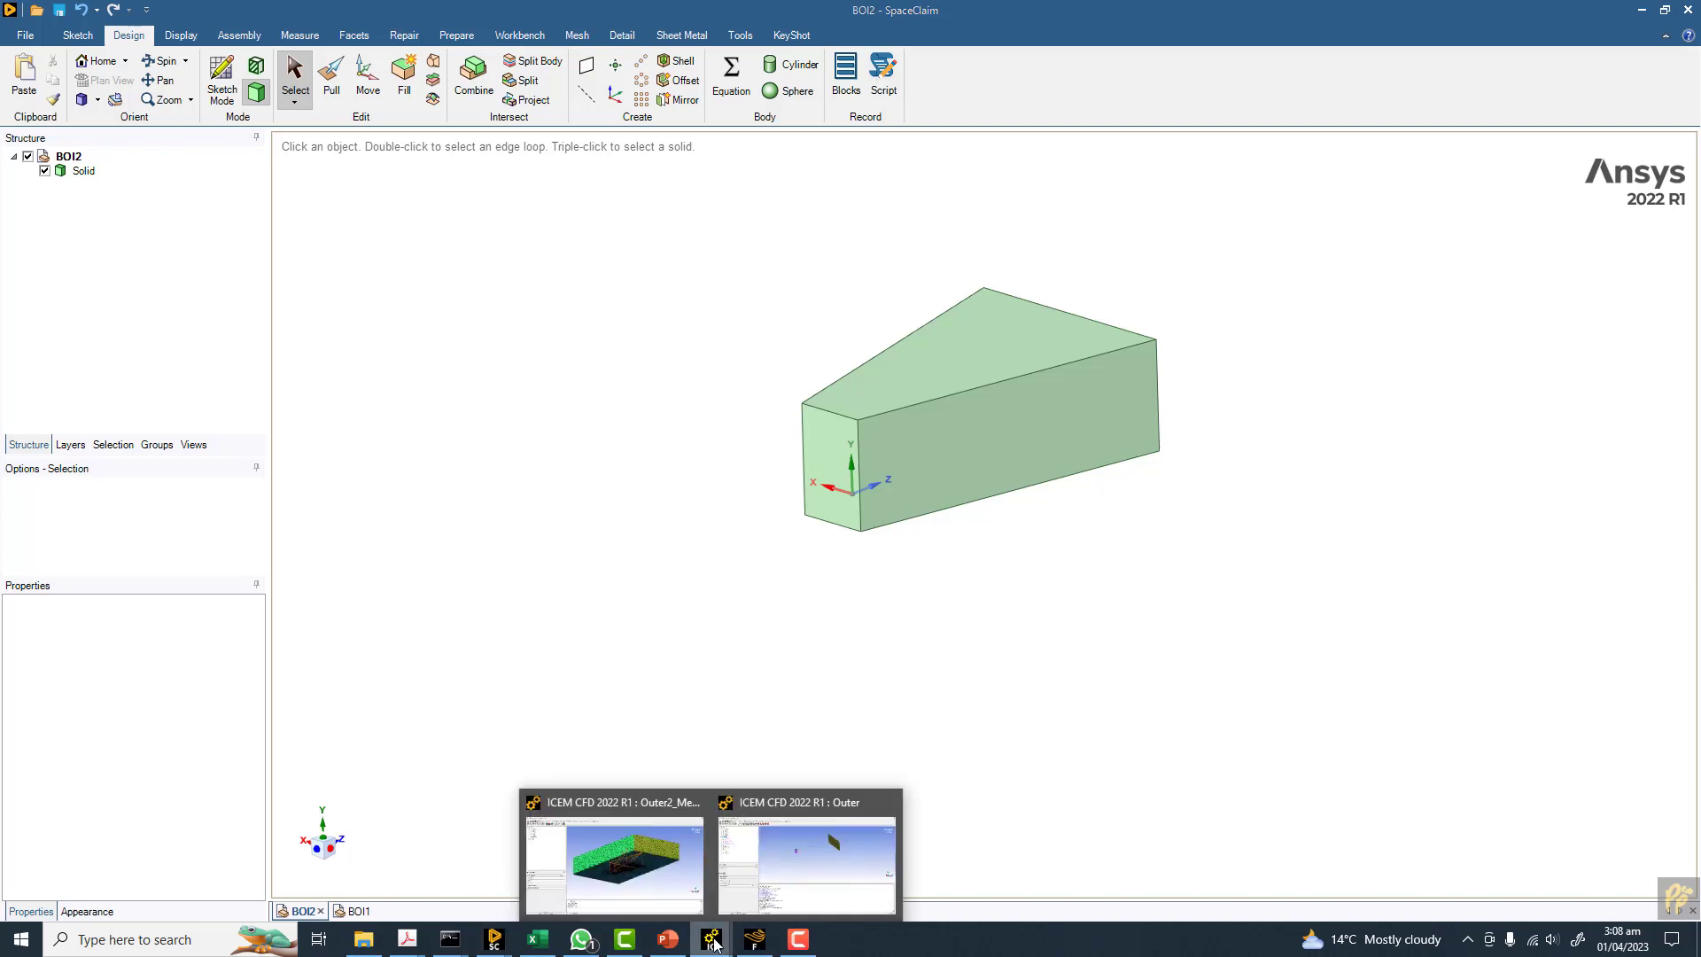
pyautogui.click(757, 877)
pyautogui.moveTo(556, 258); pyautogui.dragTo(736, 323)
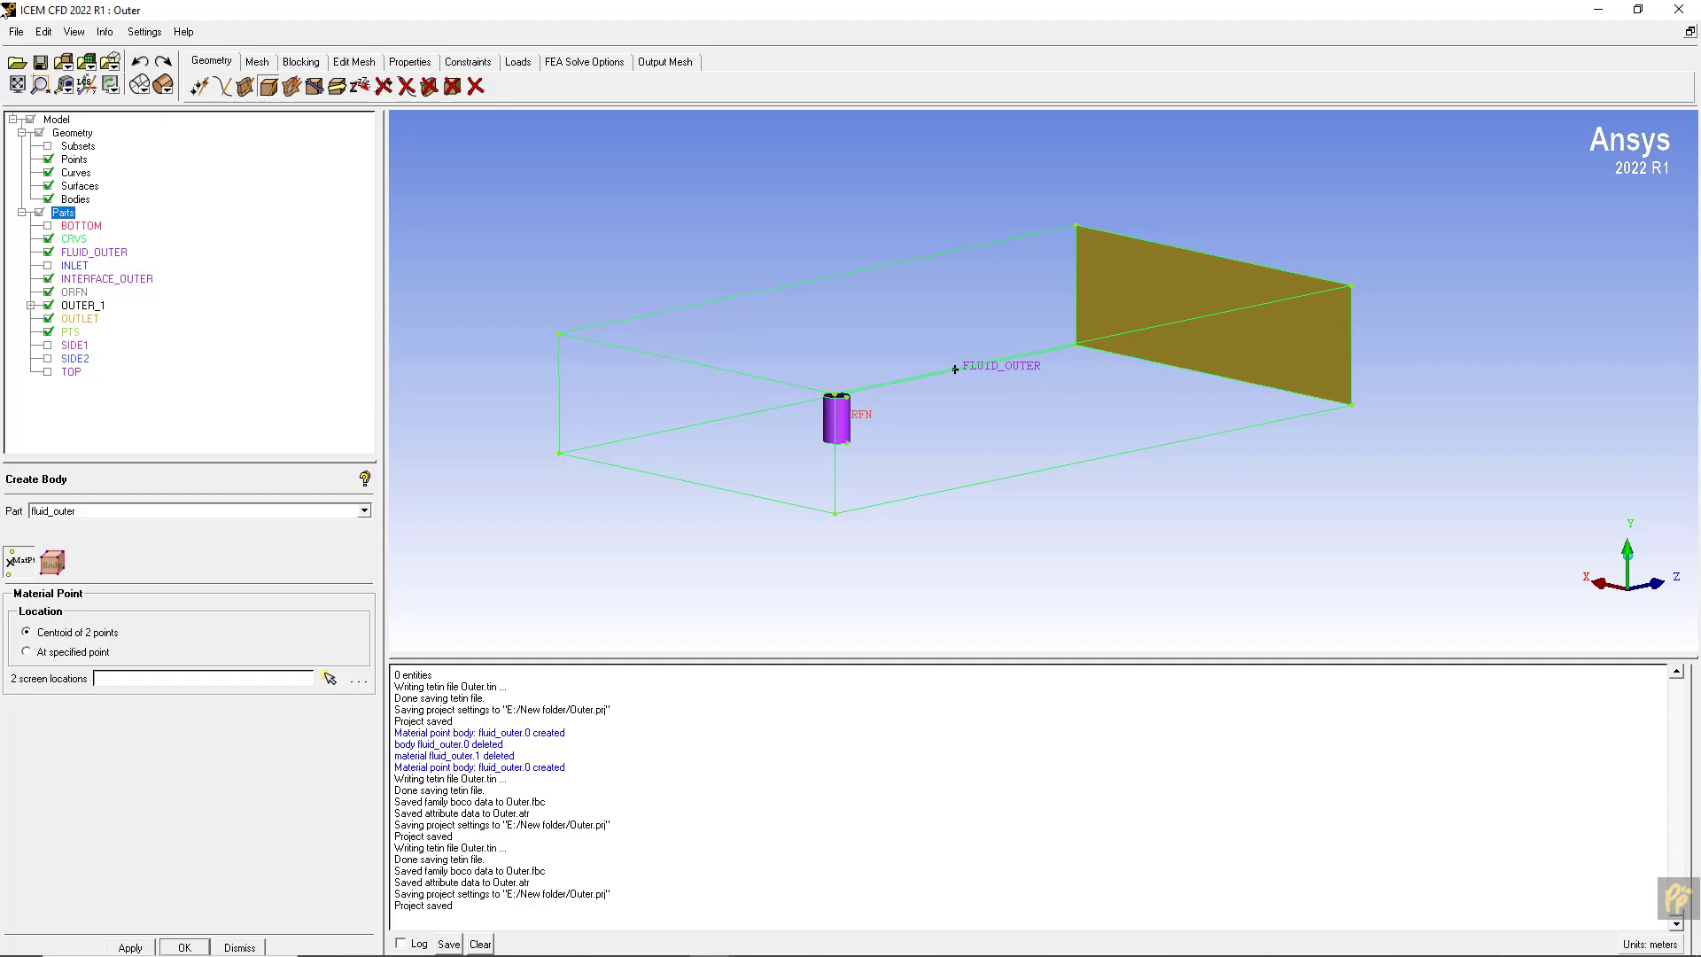
pyautogui.click(16, 32)
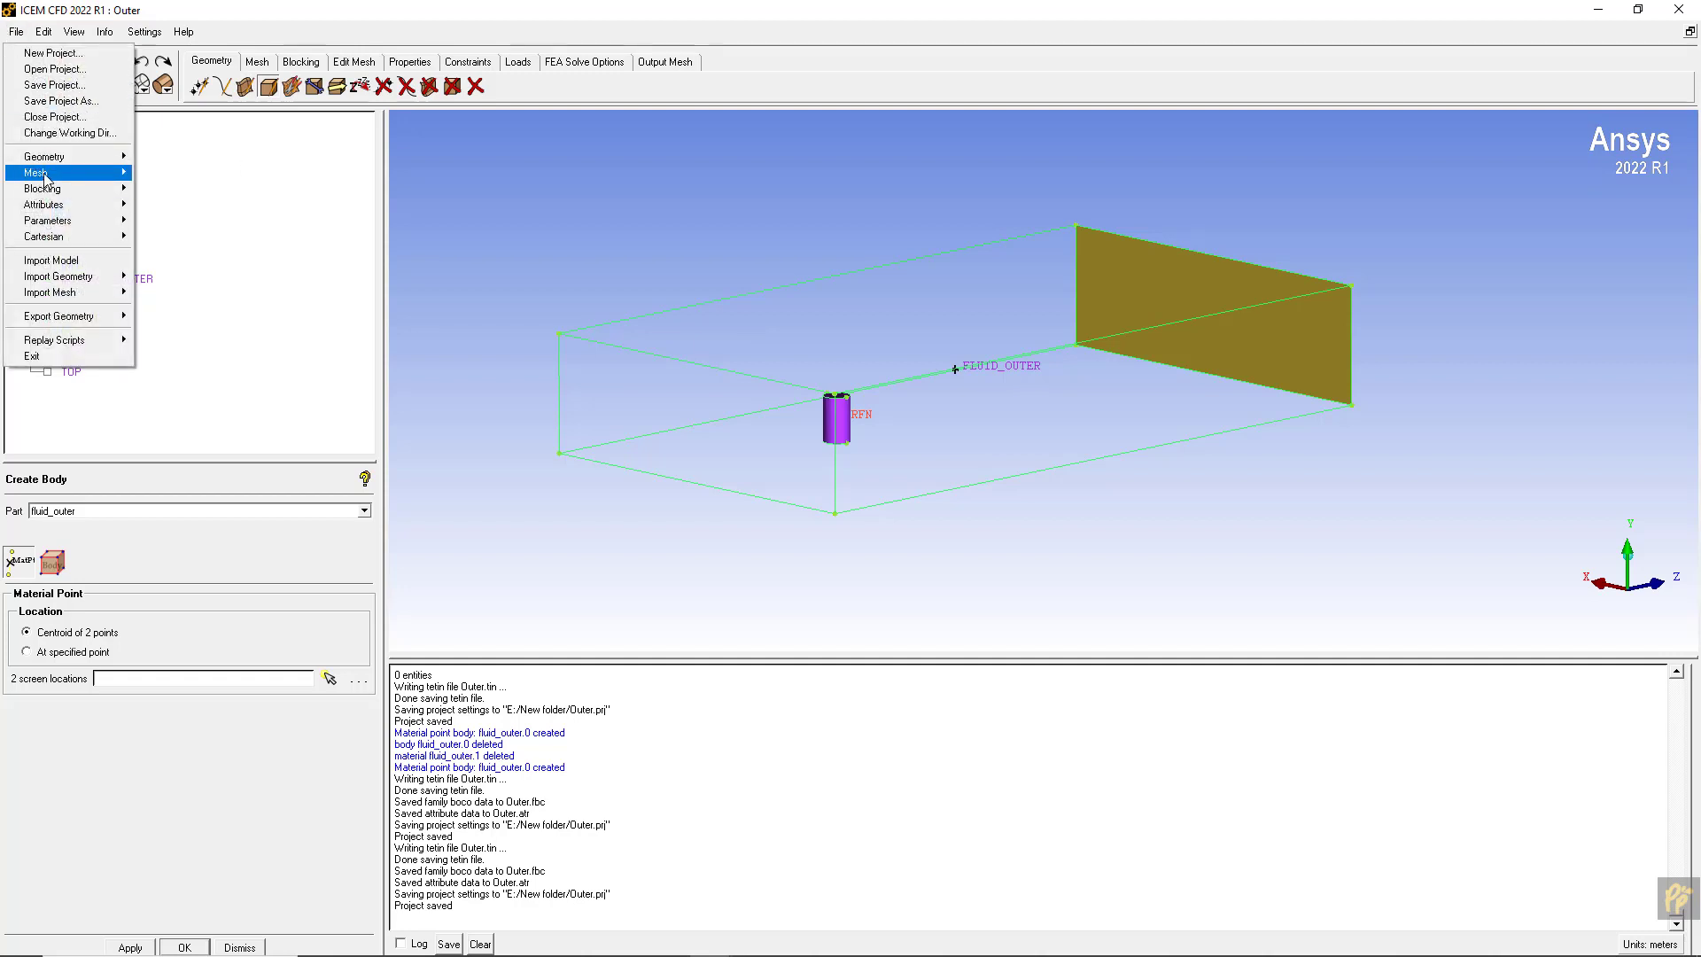
pyautogui.click(75, 259)
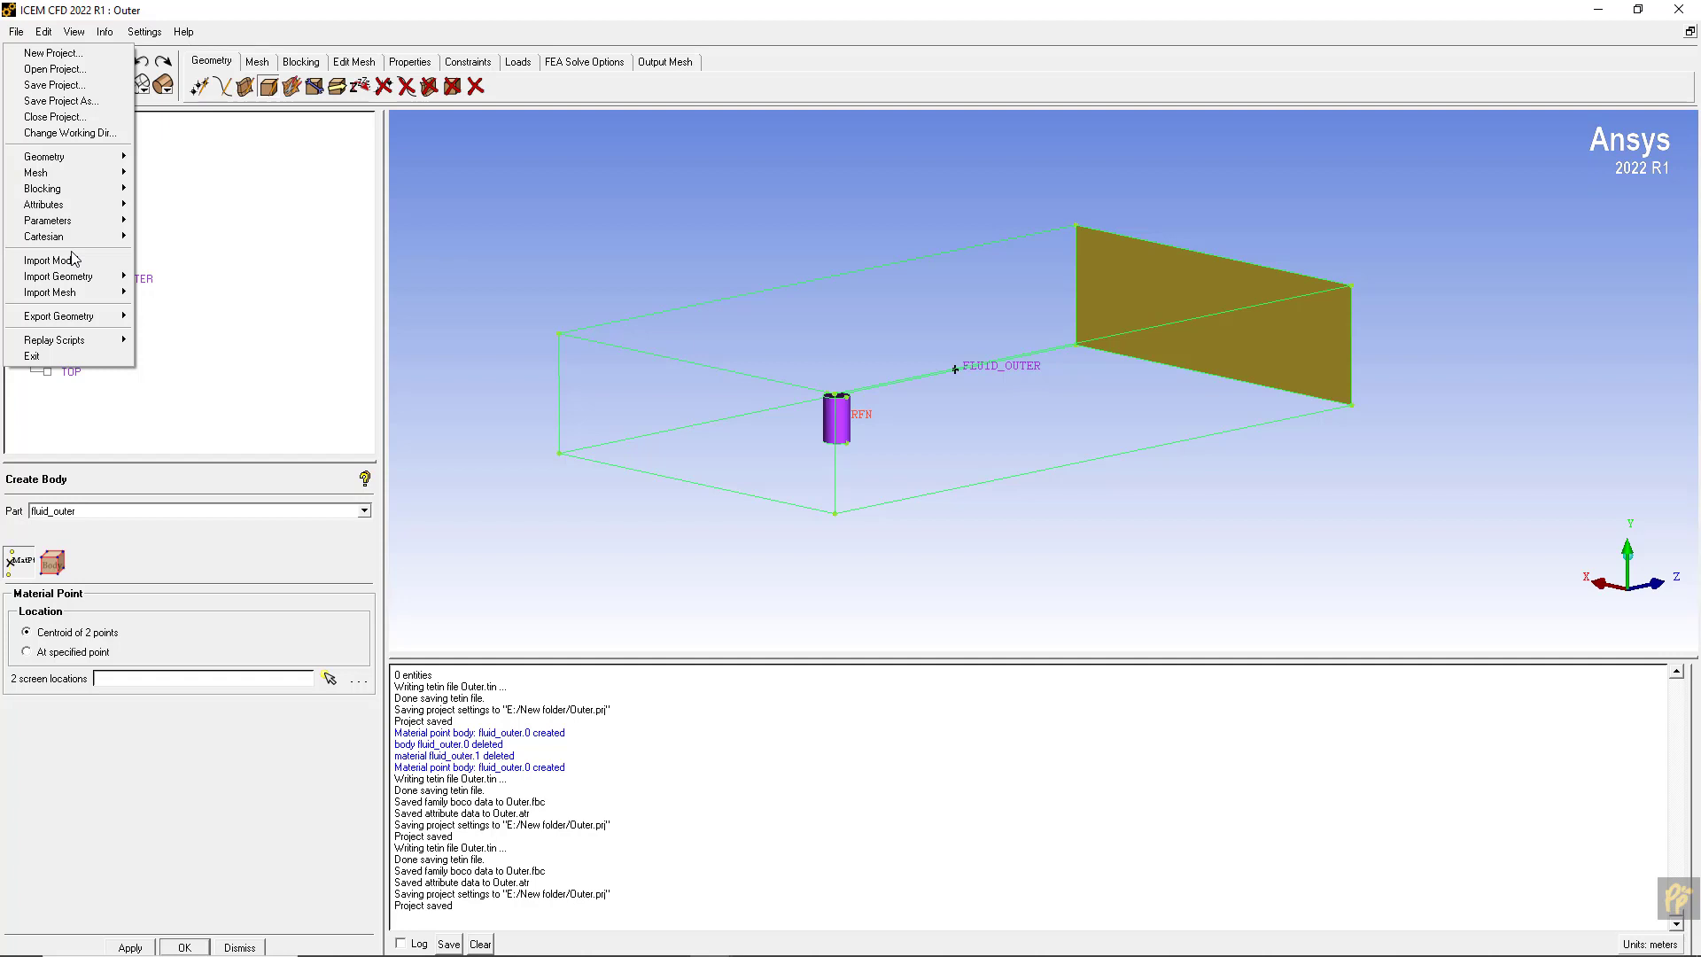
pyautogui.click(75, 259)
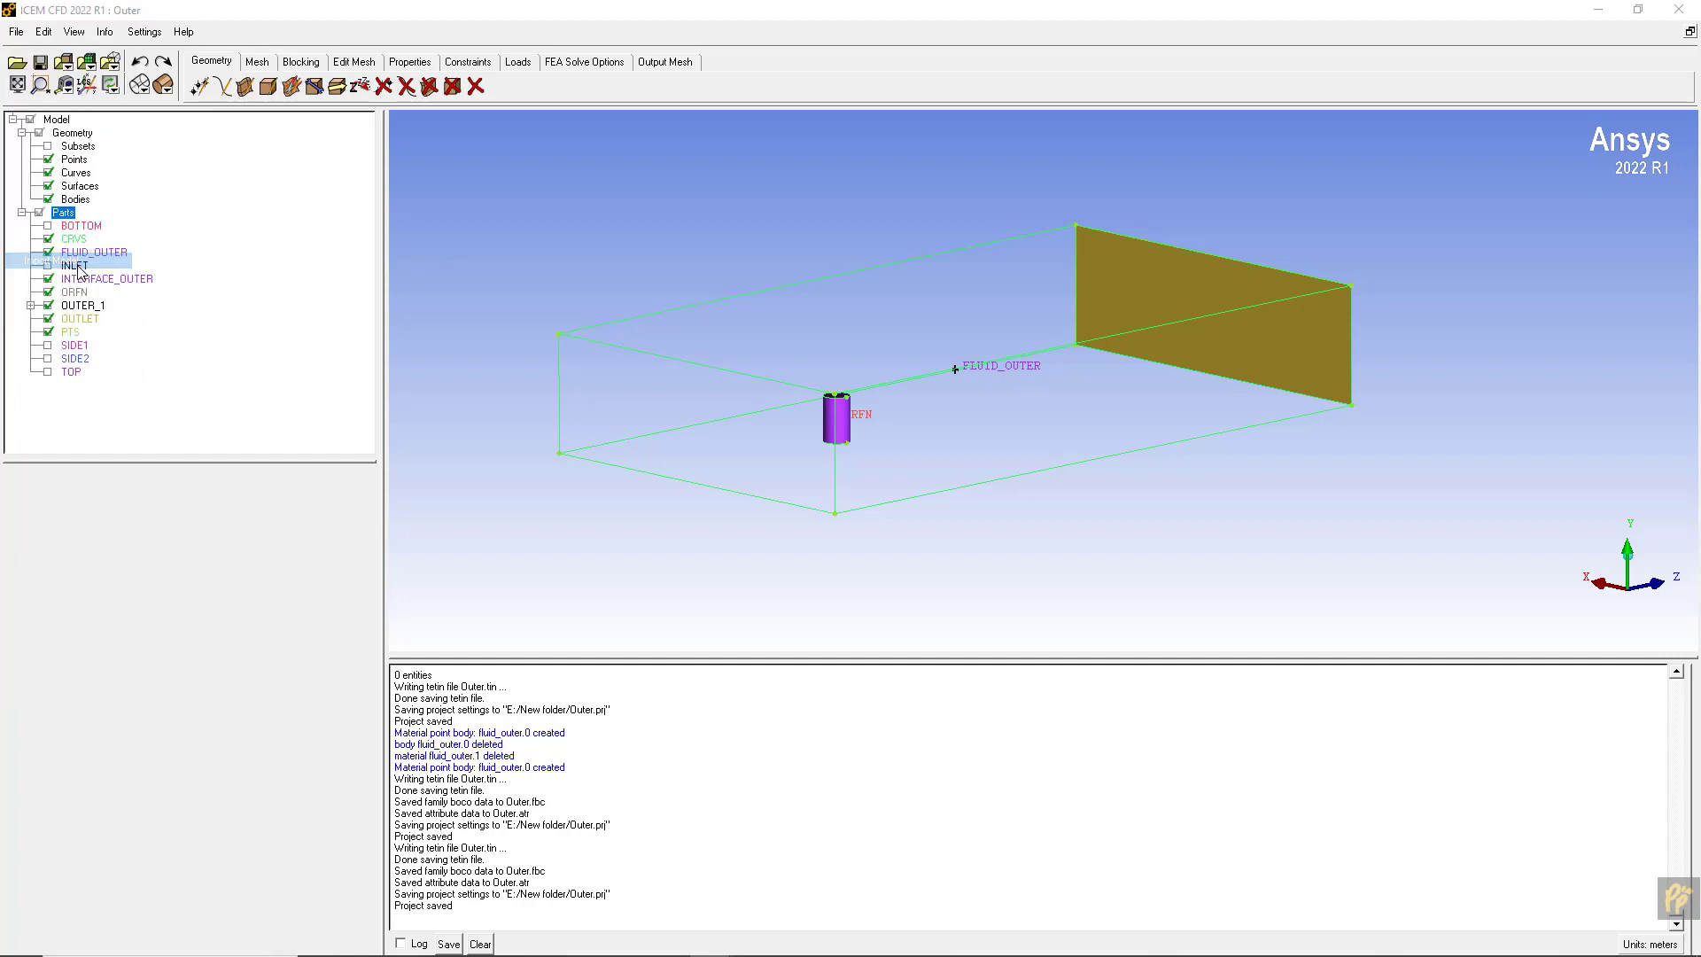
pyautogui.click(305, 168)
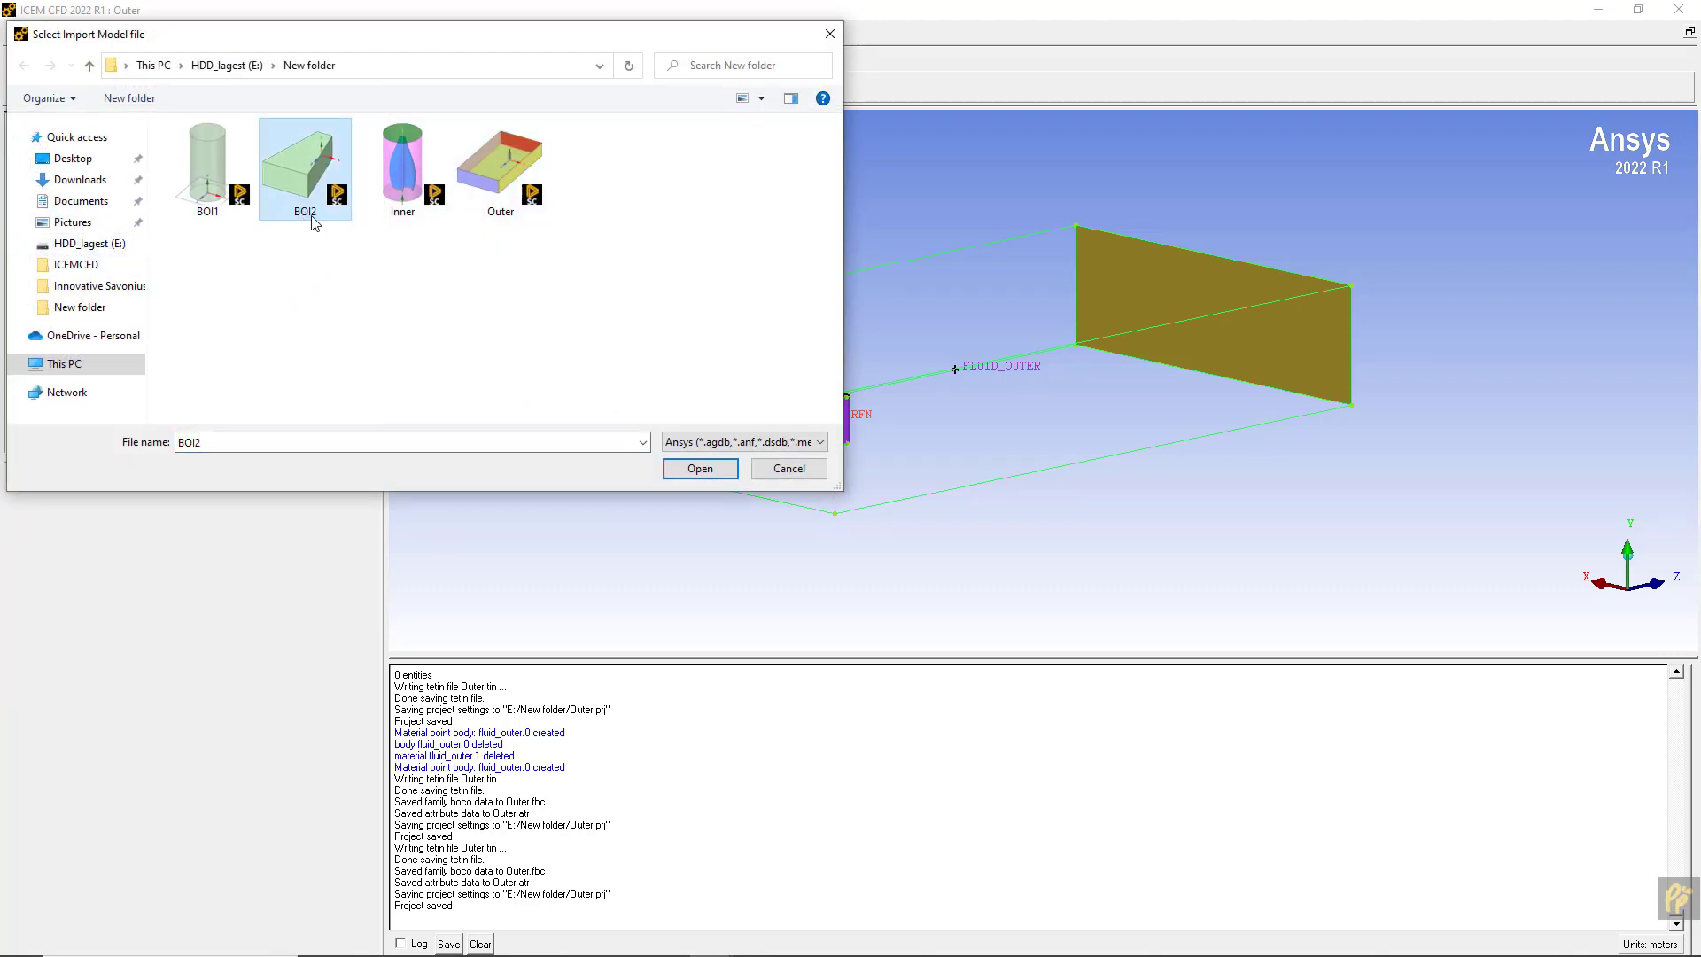
pyautogui.click(700, 469)
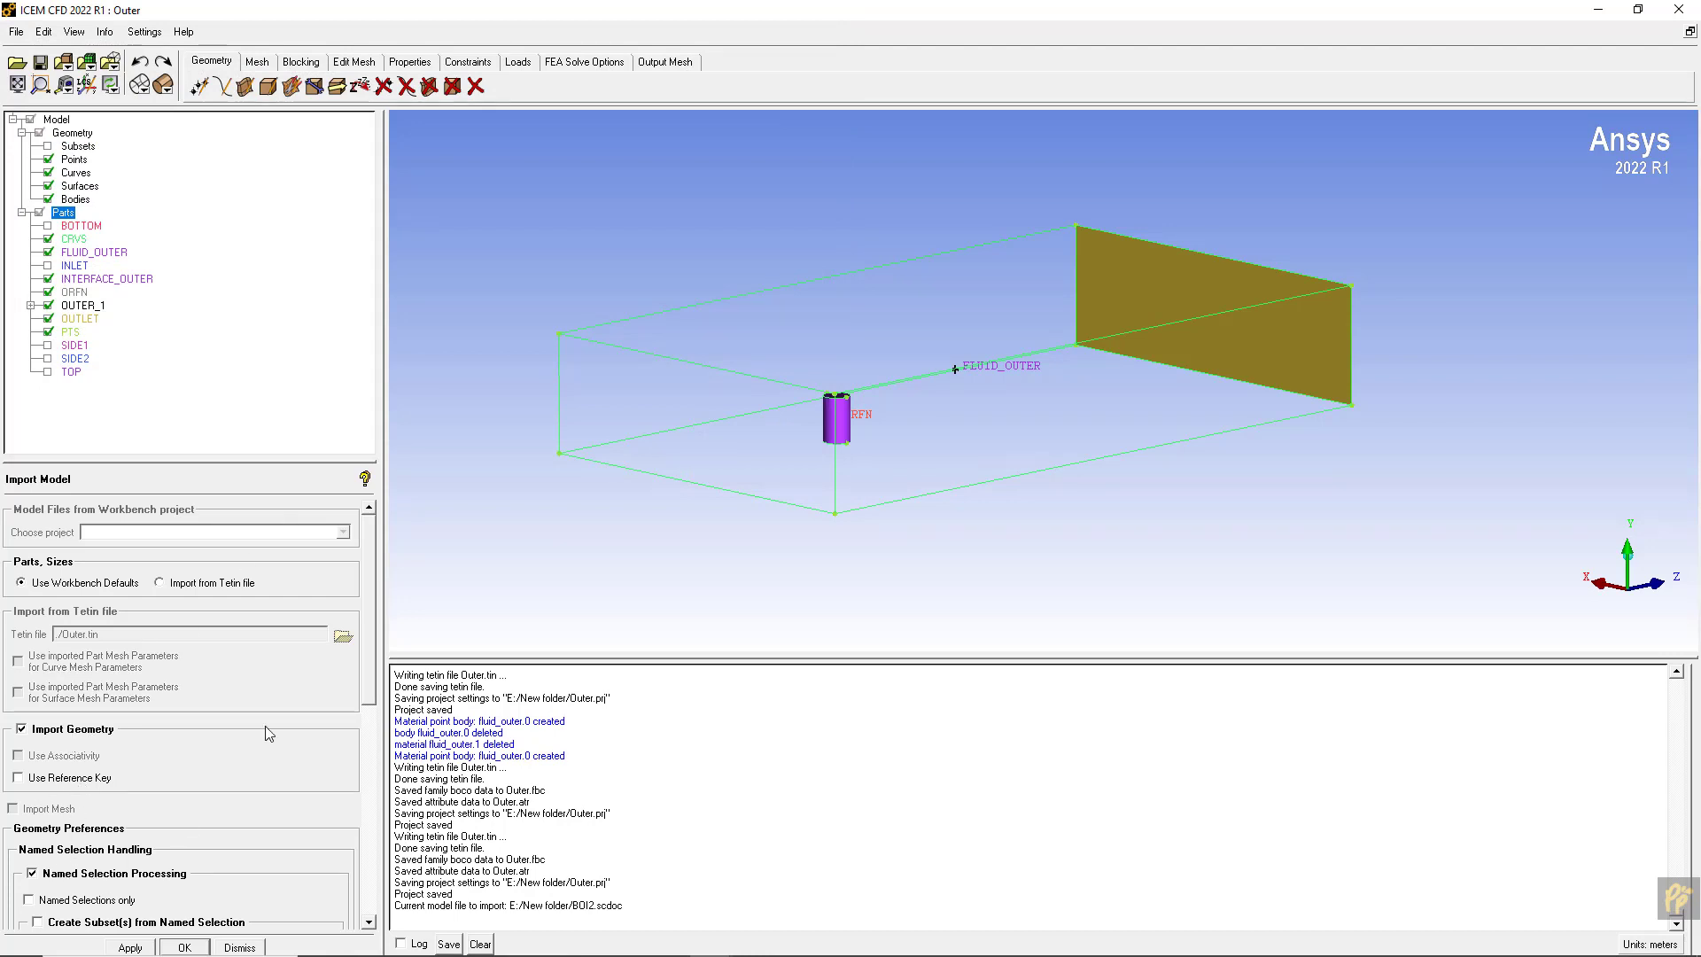
# - Import the BOI2 model geometry with named selection processing and material point creation turned off
pyautogui.moveTo(367, 688); pyautogui.dragTo(367, 739)
pyautogui.click(32, 752)
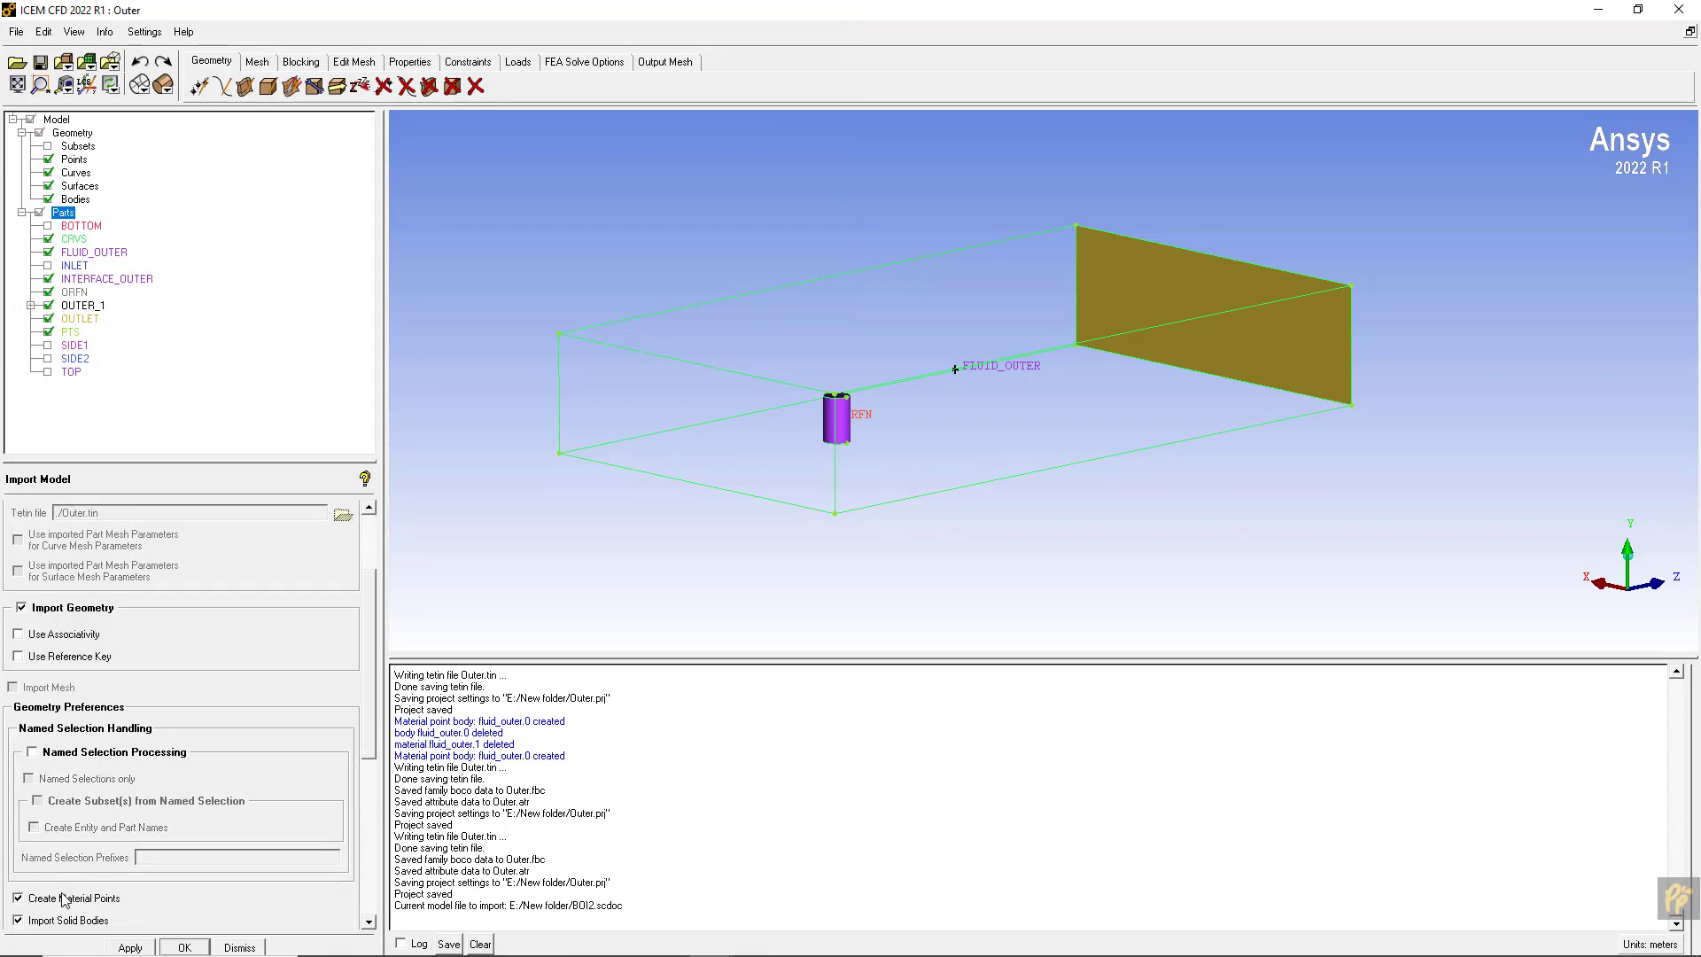
pyautogui.click(17, 897)
pyautogui.click(130, 947)
pyautogui.click(784, 592)
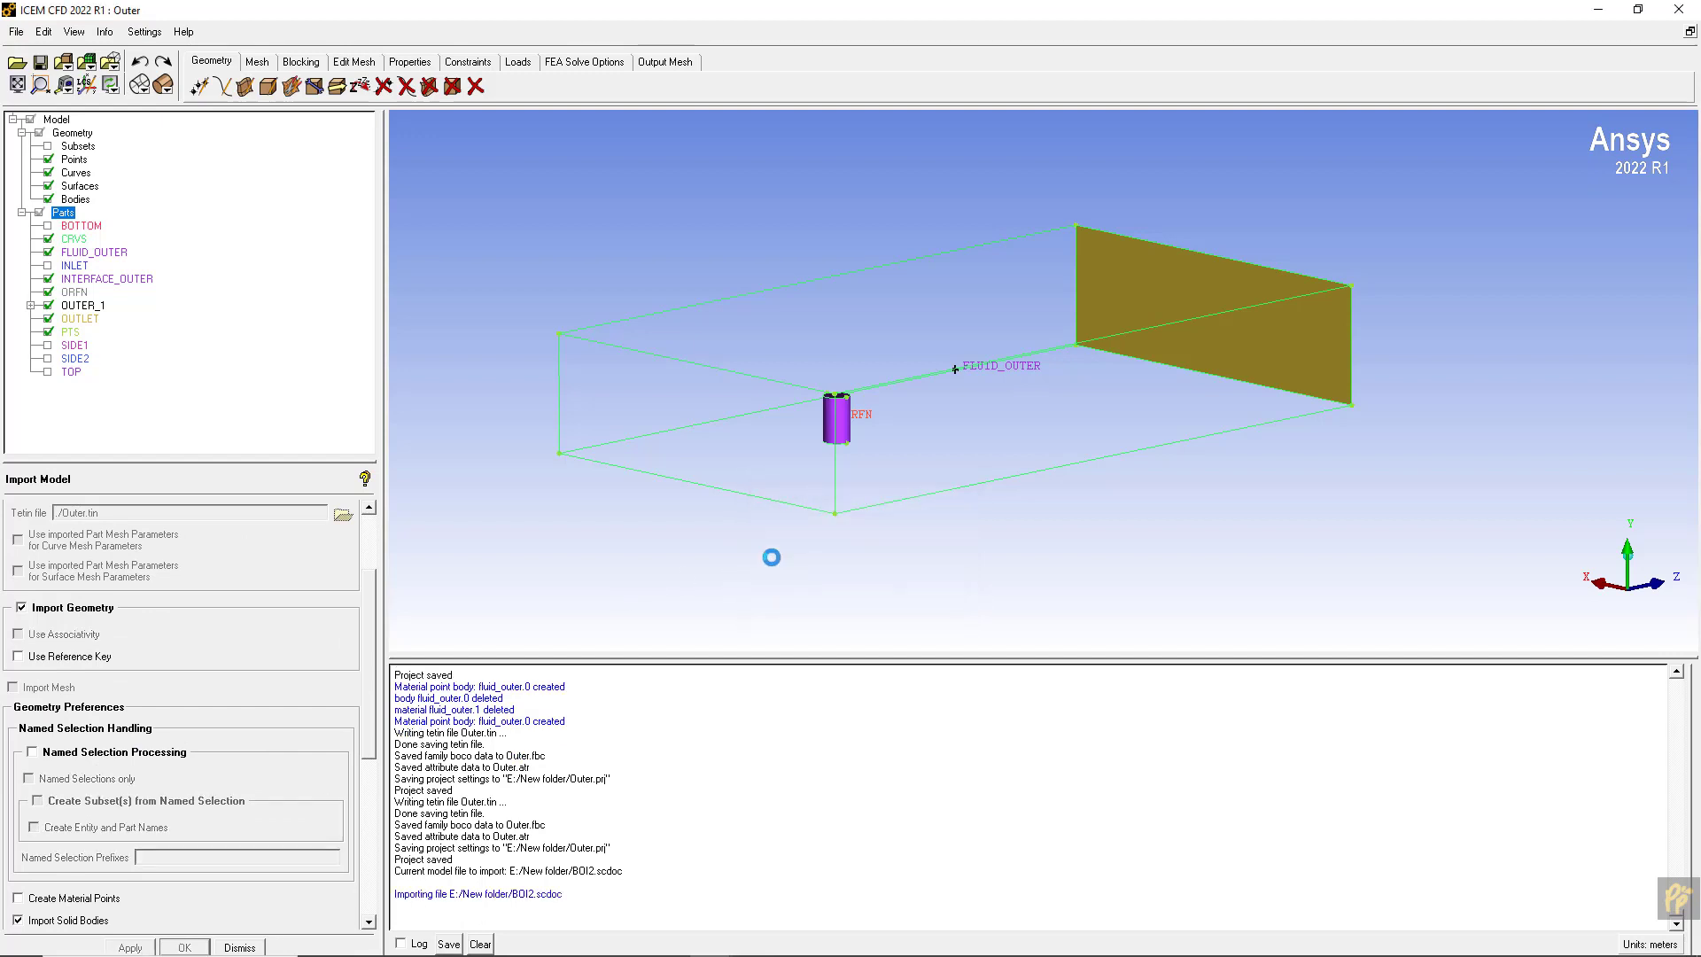
pyautogui.moveTo(772, 443); pyautogui.dragTo(754, 236)
pyautogui.scroll(-3, 753, 235)
pyautogui.moveTo(980, 531); pyautogui.dragTo(886, 248)
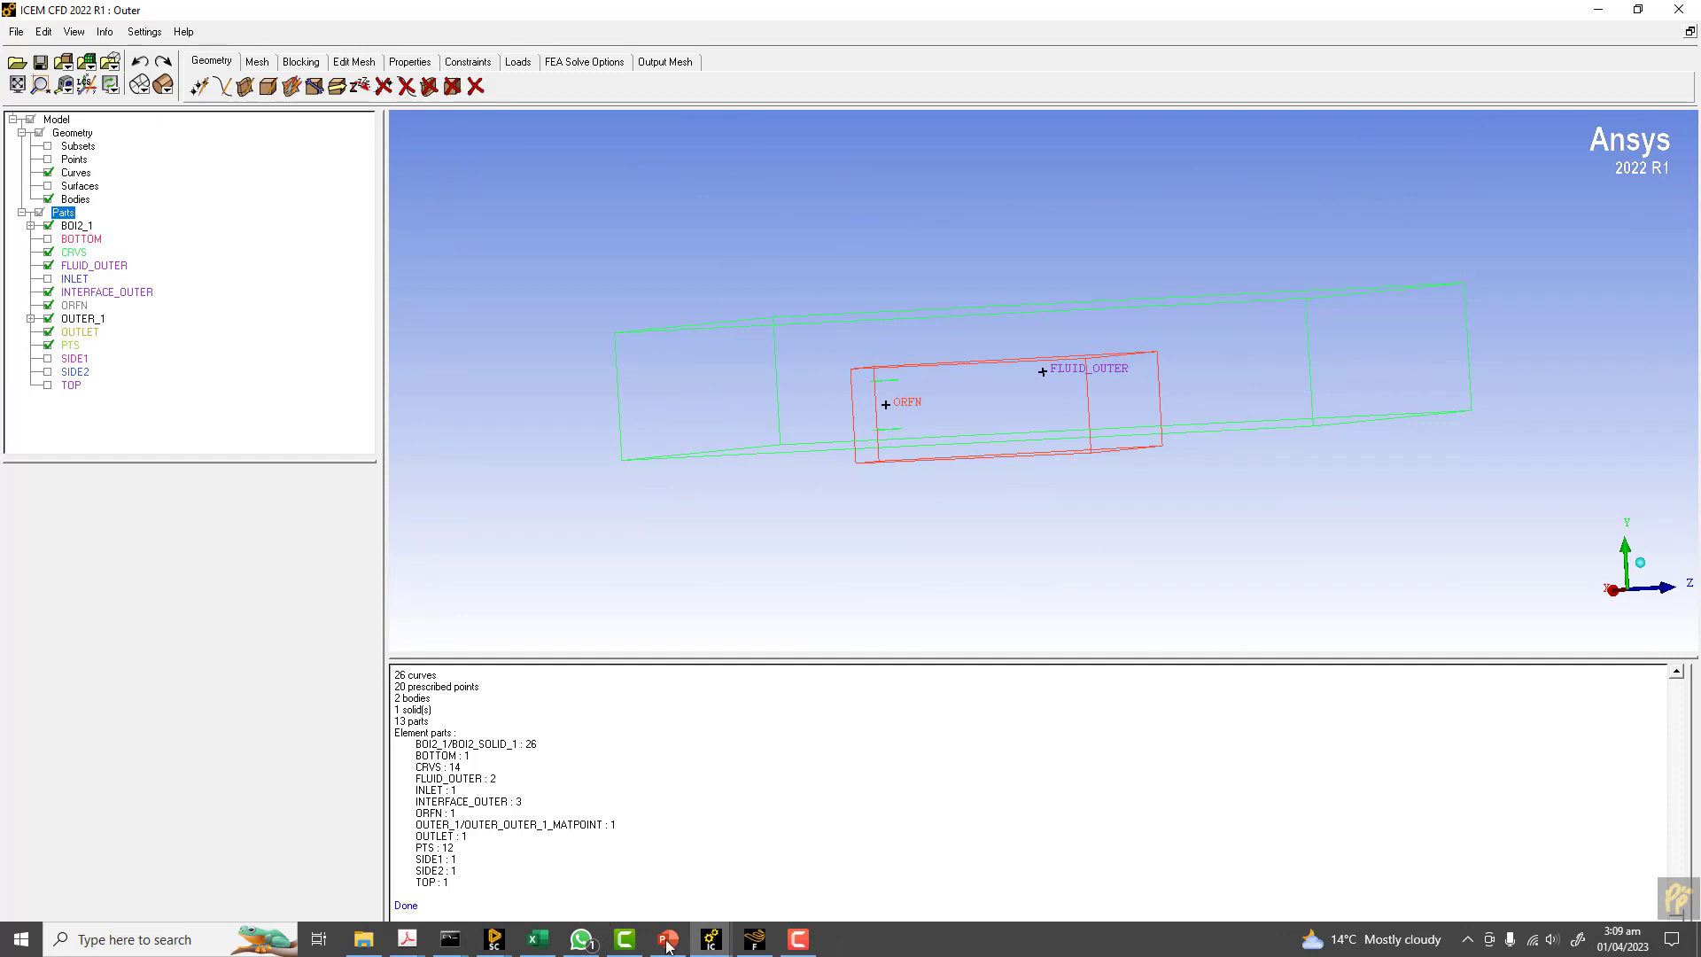
# - Consult the PowerPoint slide on mesh sizing for the coarse mesh's density box values, and return to the Outer project in ICEM CFD
pyautogui.click(669, 950)
pyautogui.scroll(-3, 734, 517)
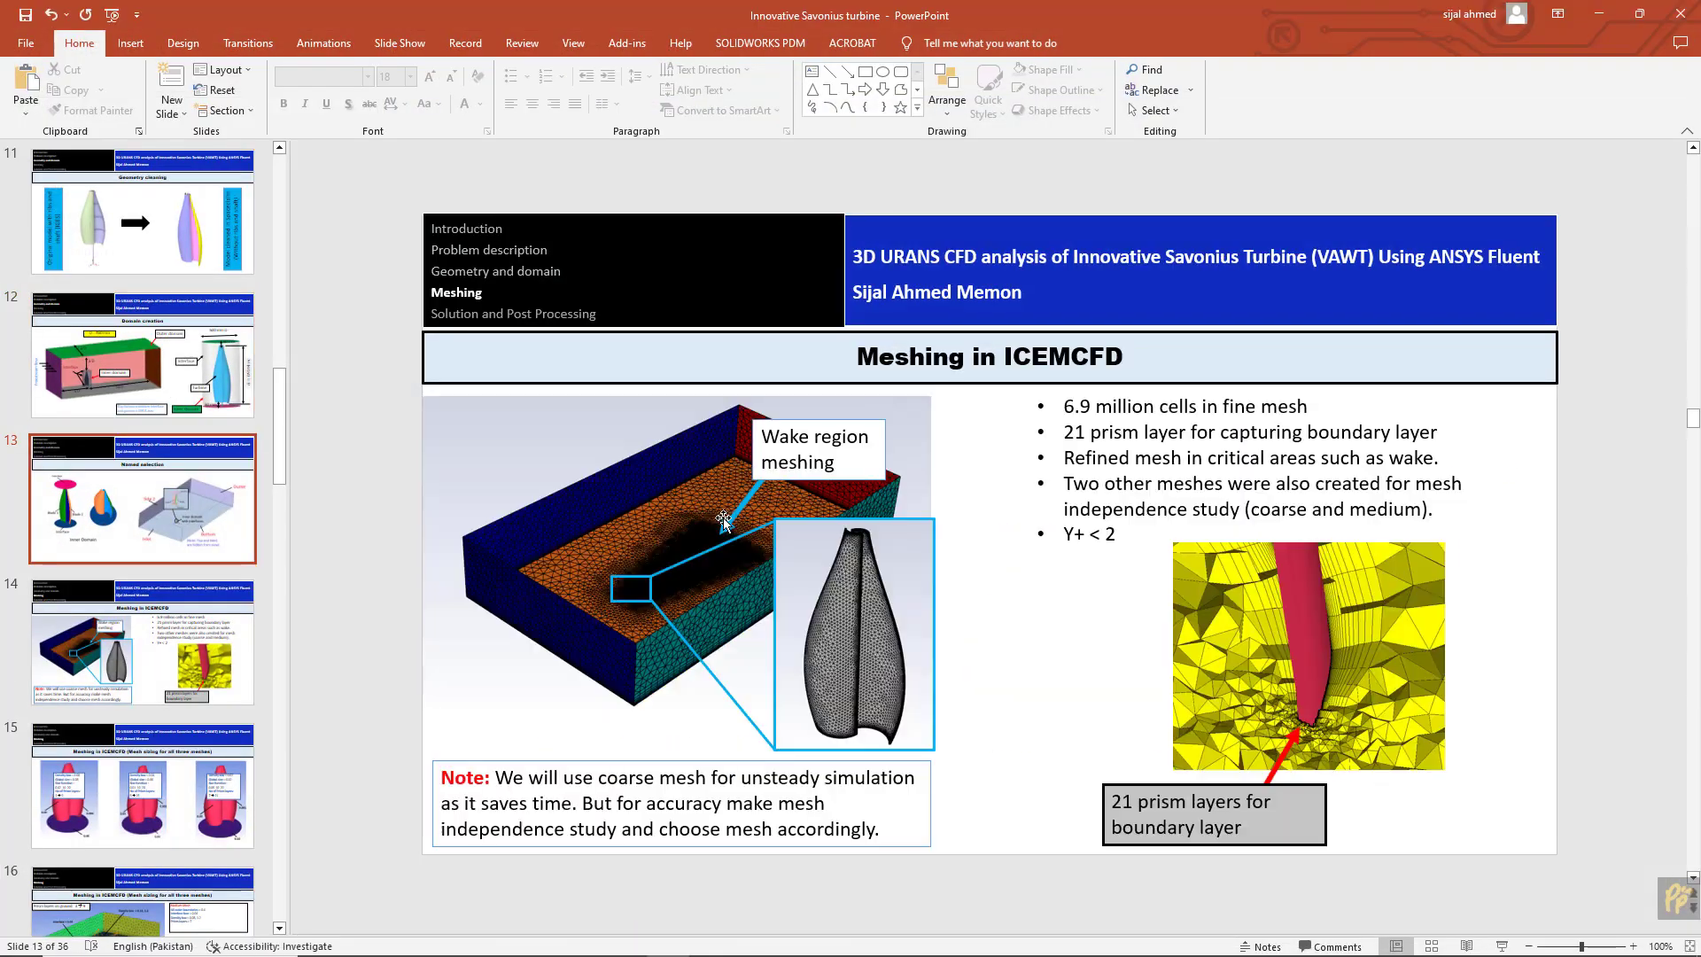
pyautogui.scroll(-1, 722, 523)
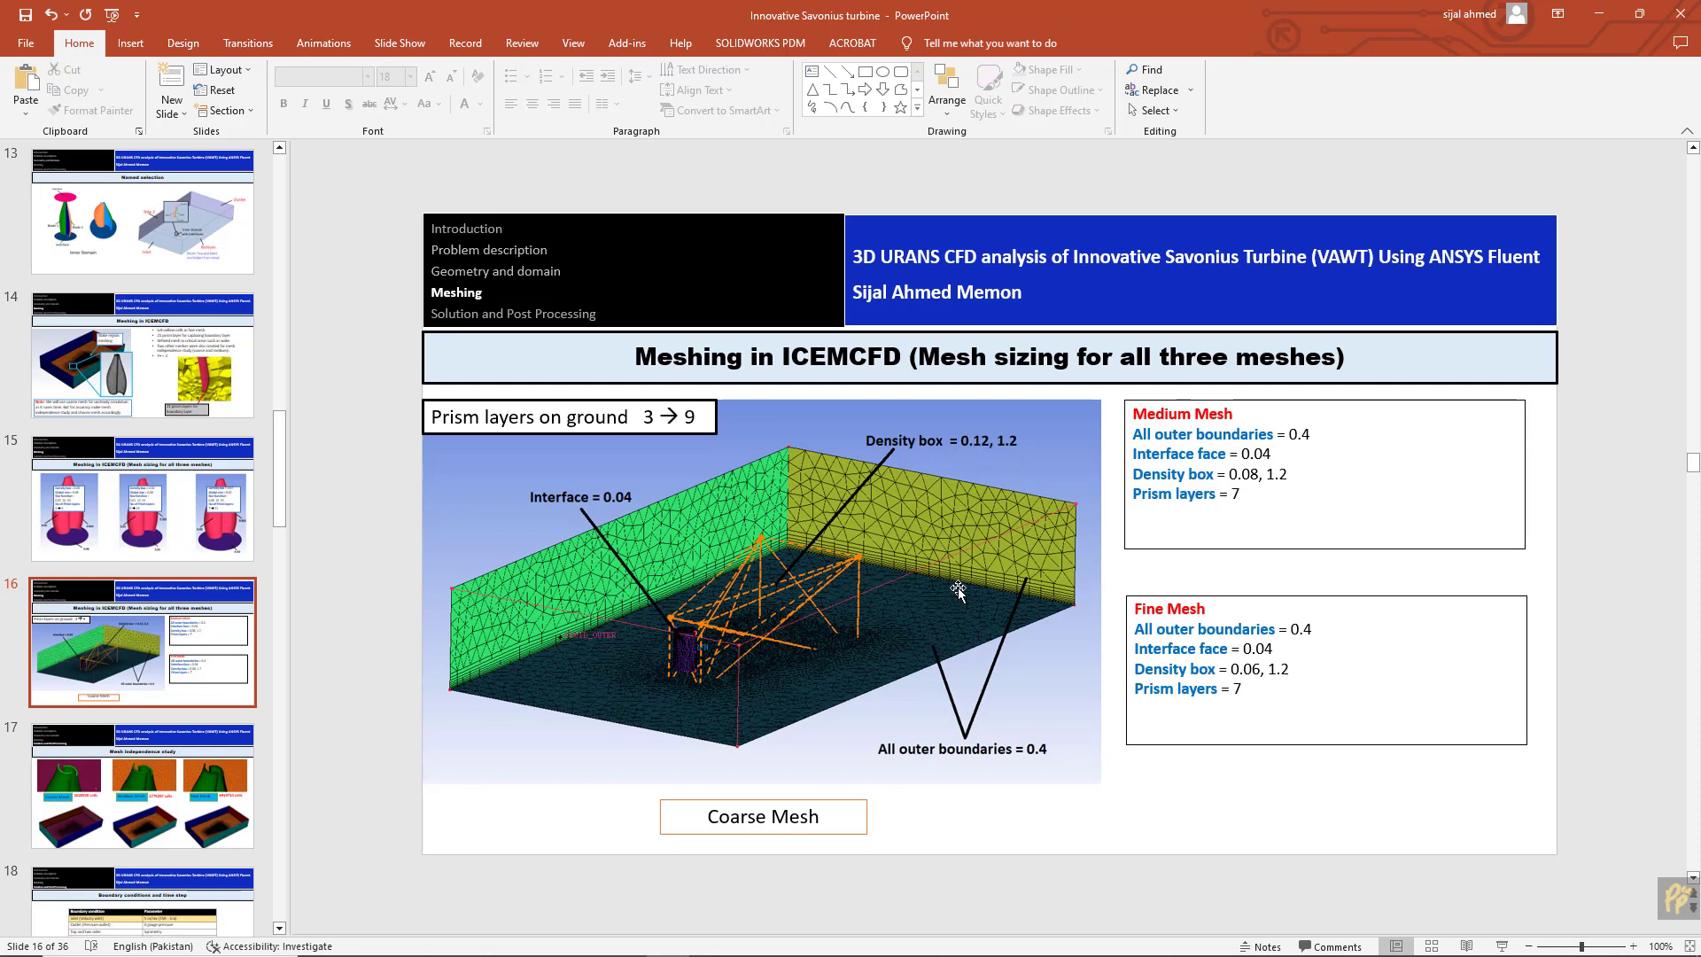
pyautogui.moveTo(762, 953)
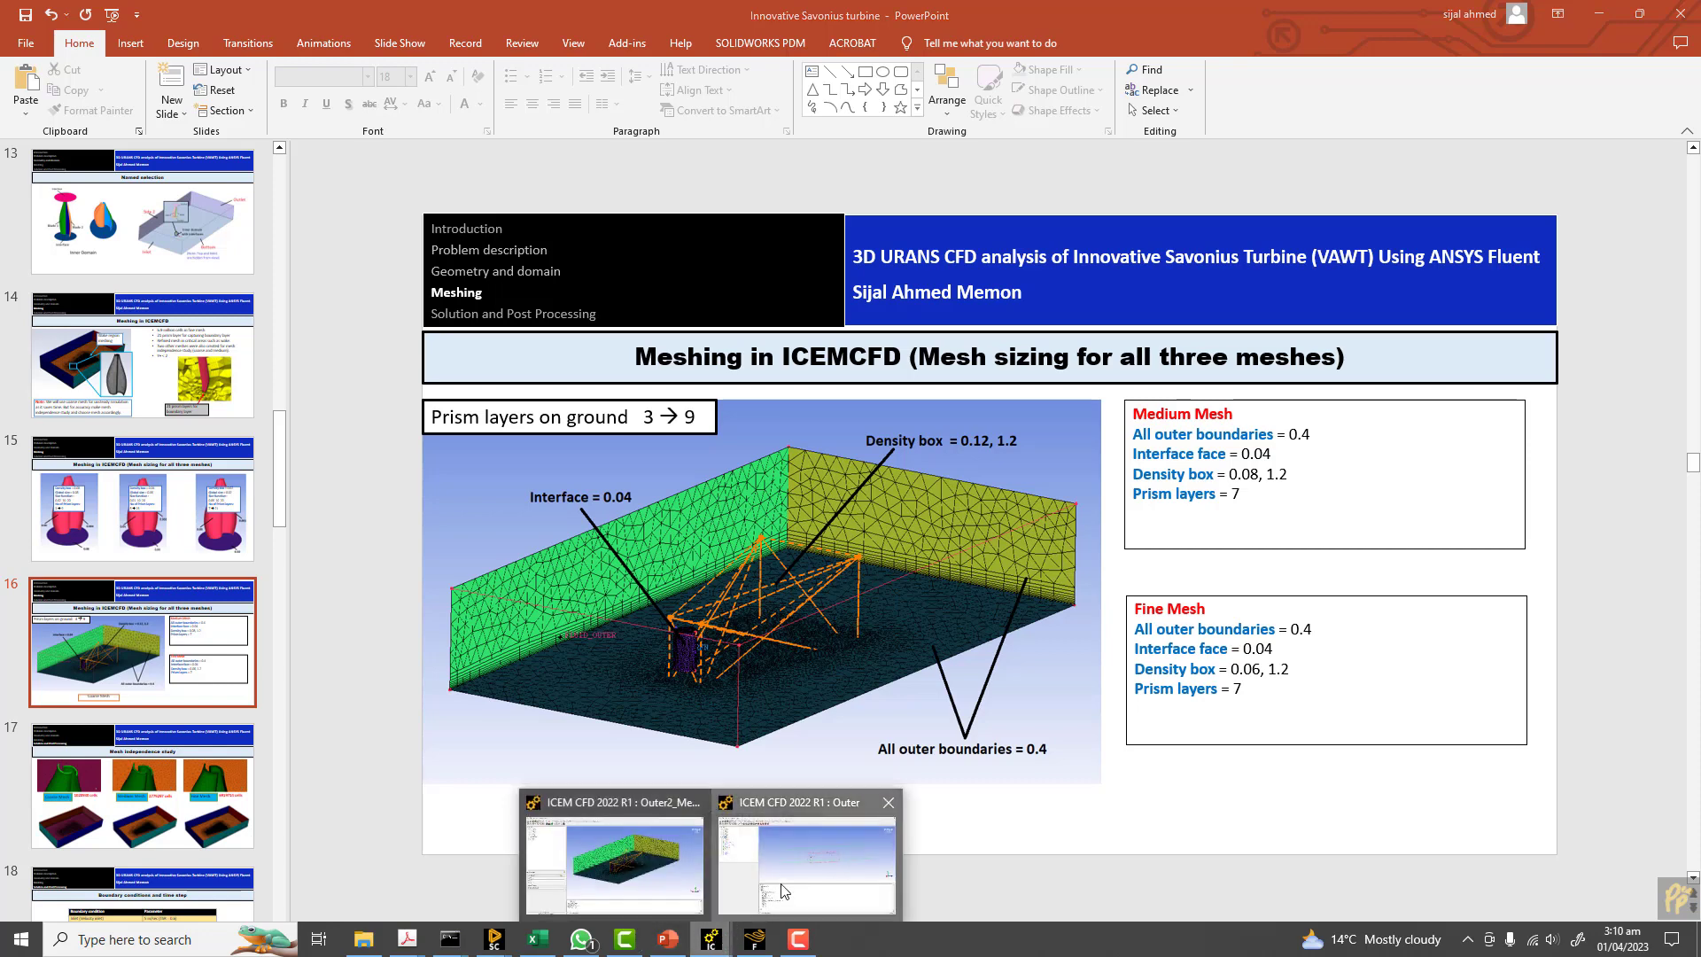
pyautogui.click(630, 867)
pyautogui.moveTo(868, 401); pyautogui.dragTo(685, 348)
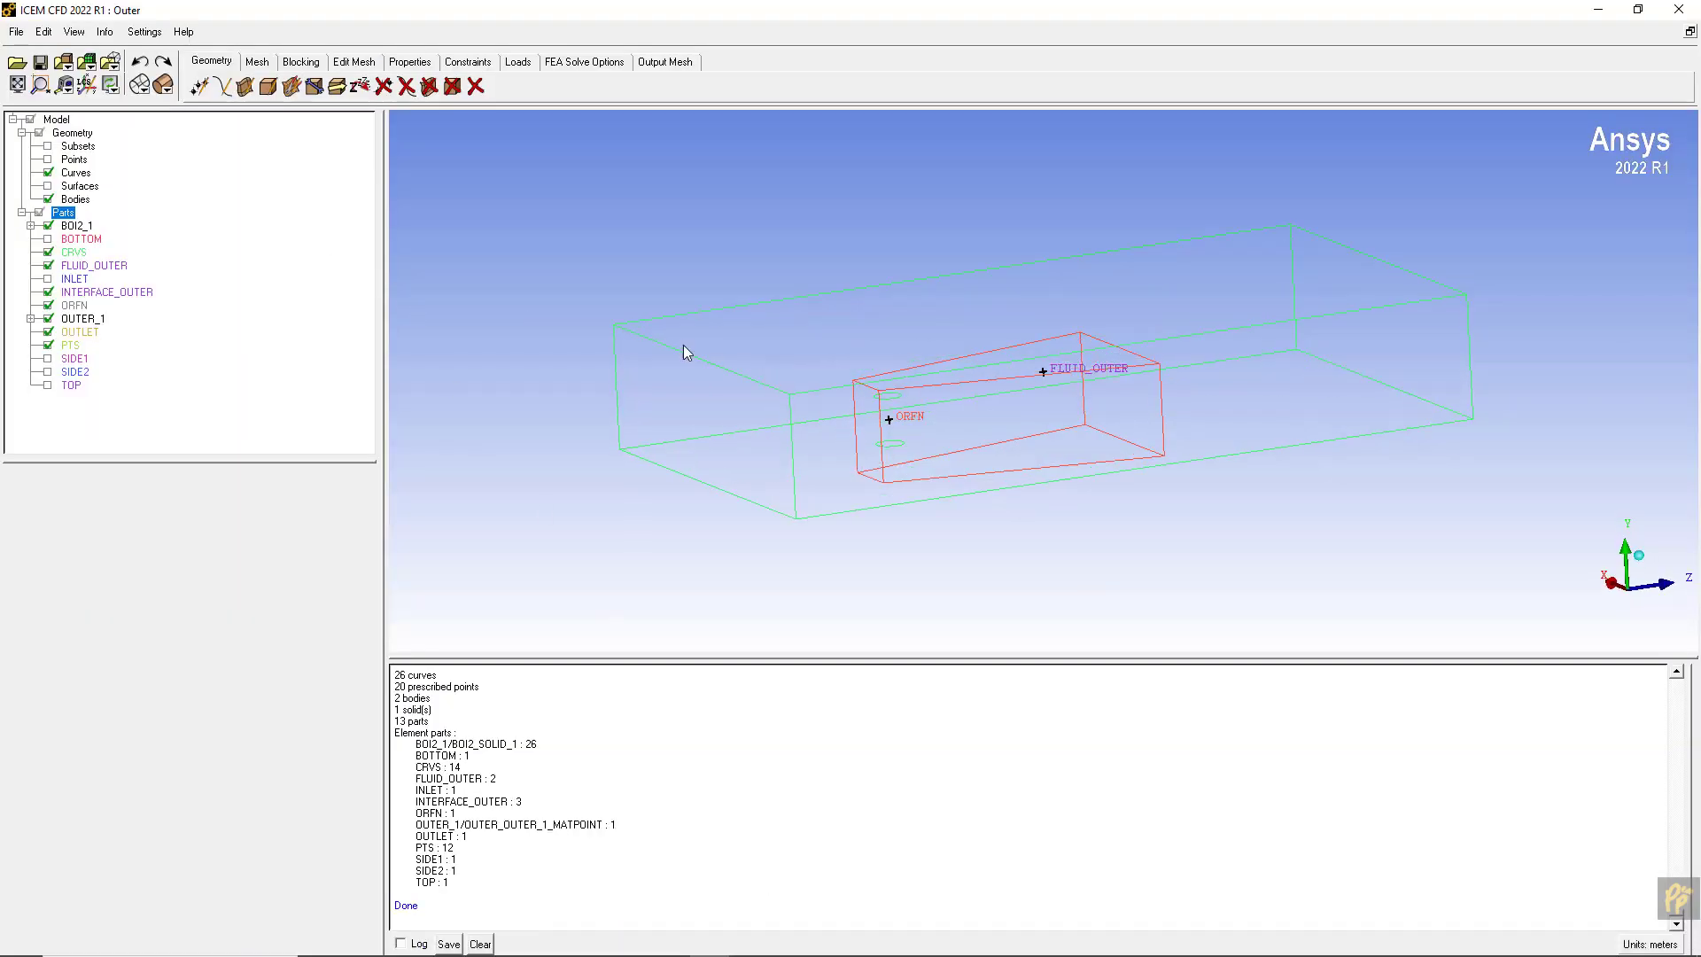
# - Start a mesh density definition with size 0.12 and ratio 1.2
pyautogui.click(257, 61)
pyautogui.click(291, 88)
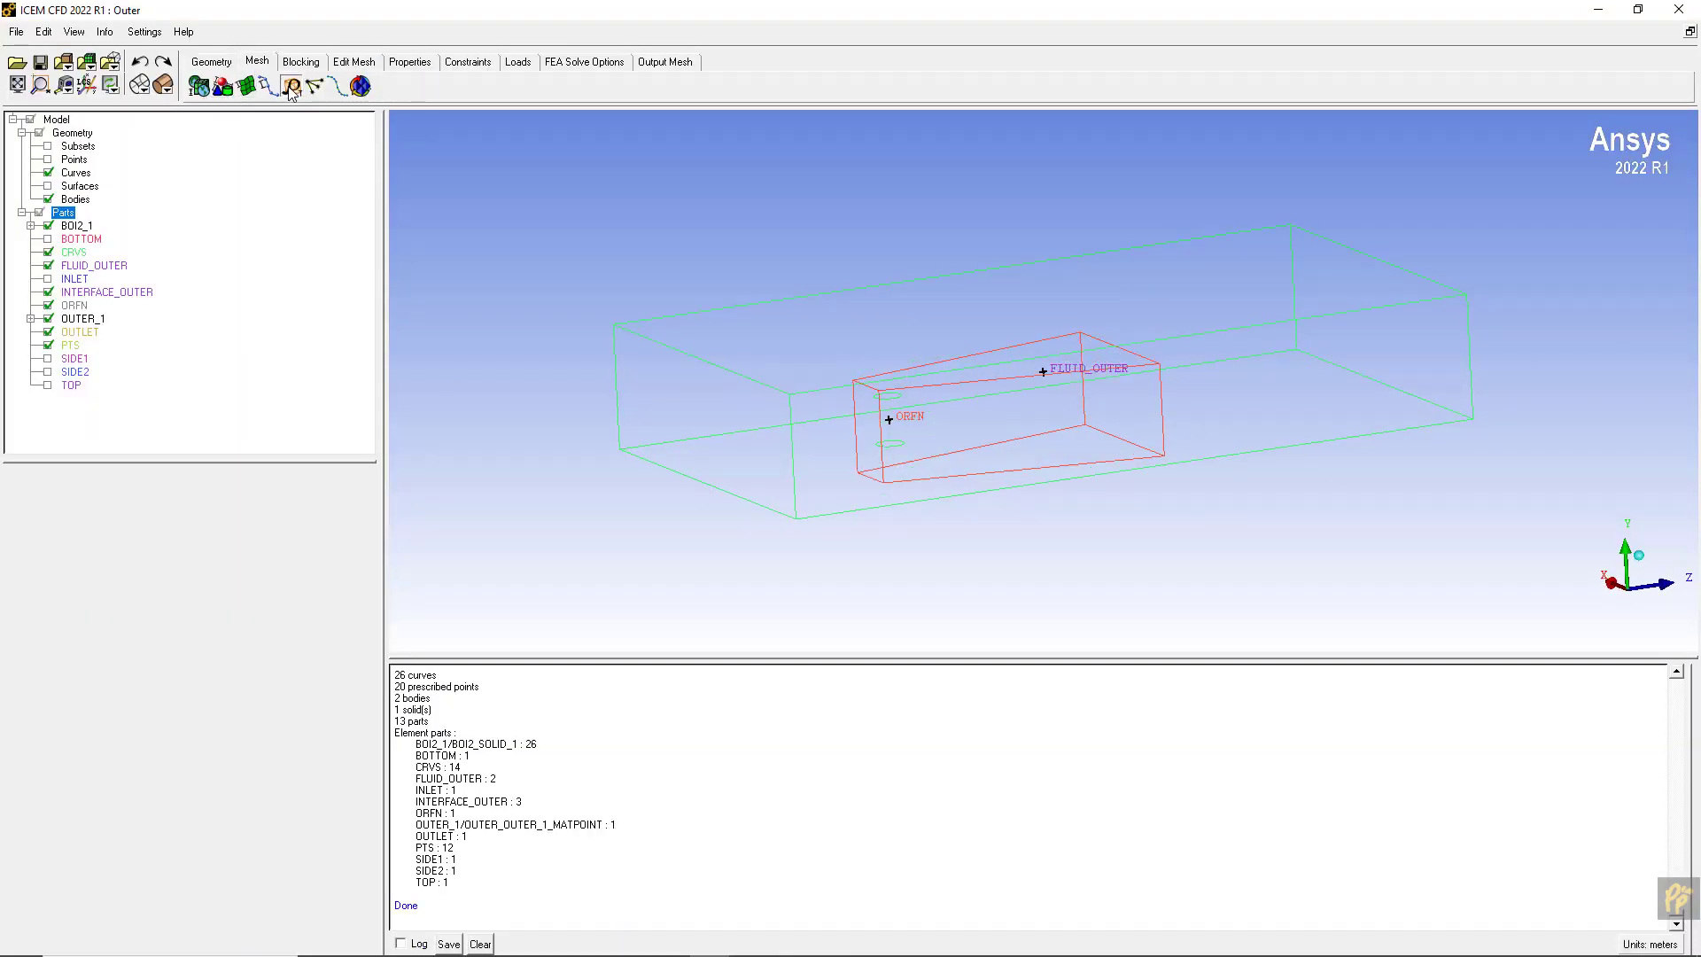
pyautogui.moveTo(87, 533); pyautogui.dragTo(12, 536)
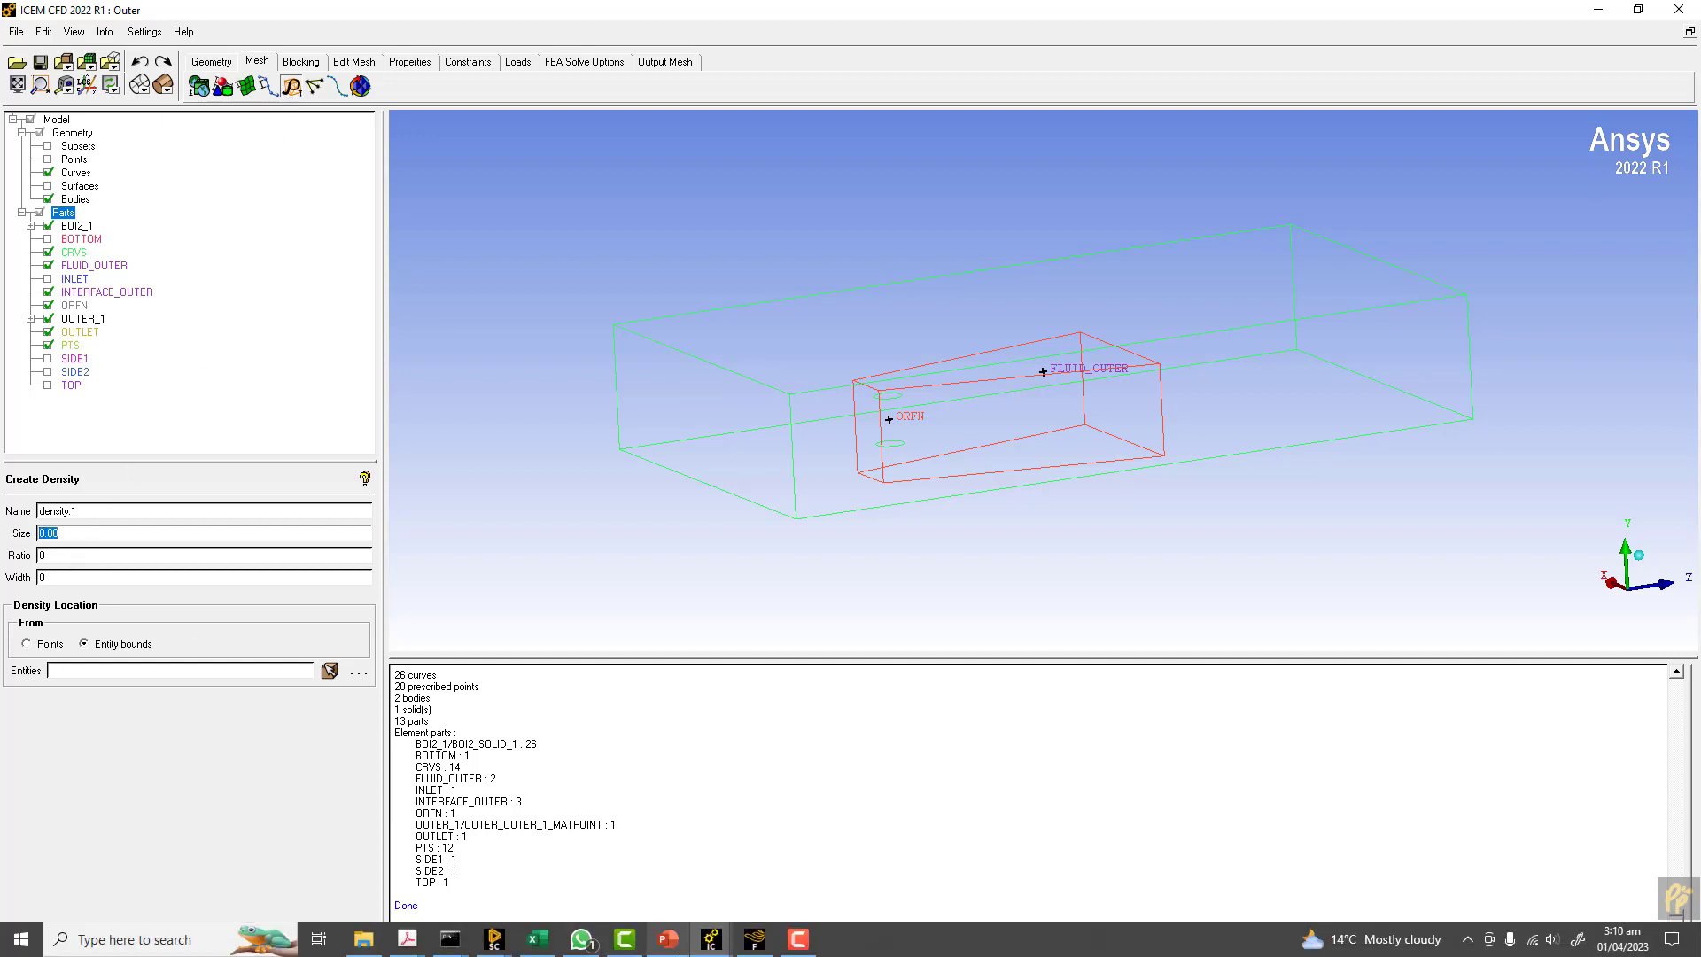
pyautogui.click(668, 939)
pyautogui.click(668, 939)
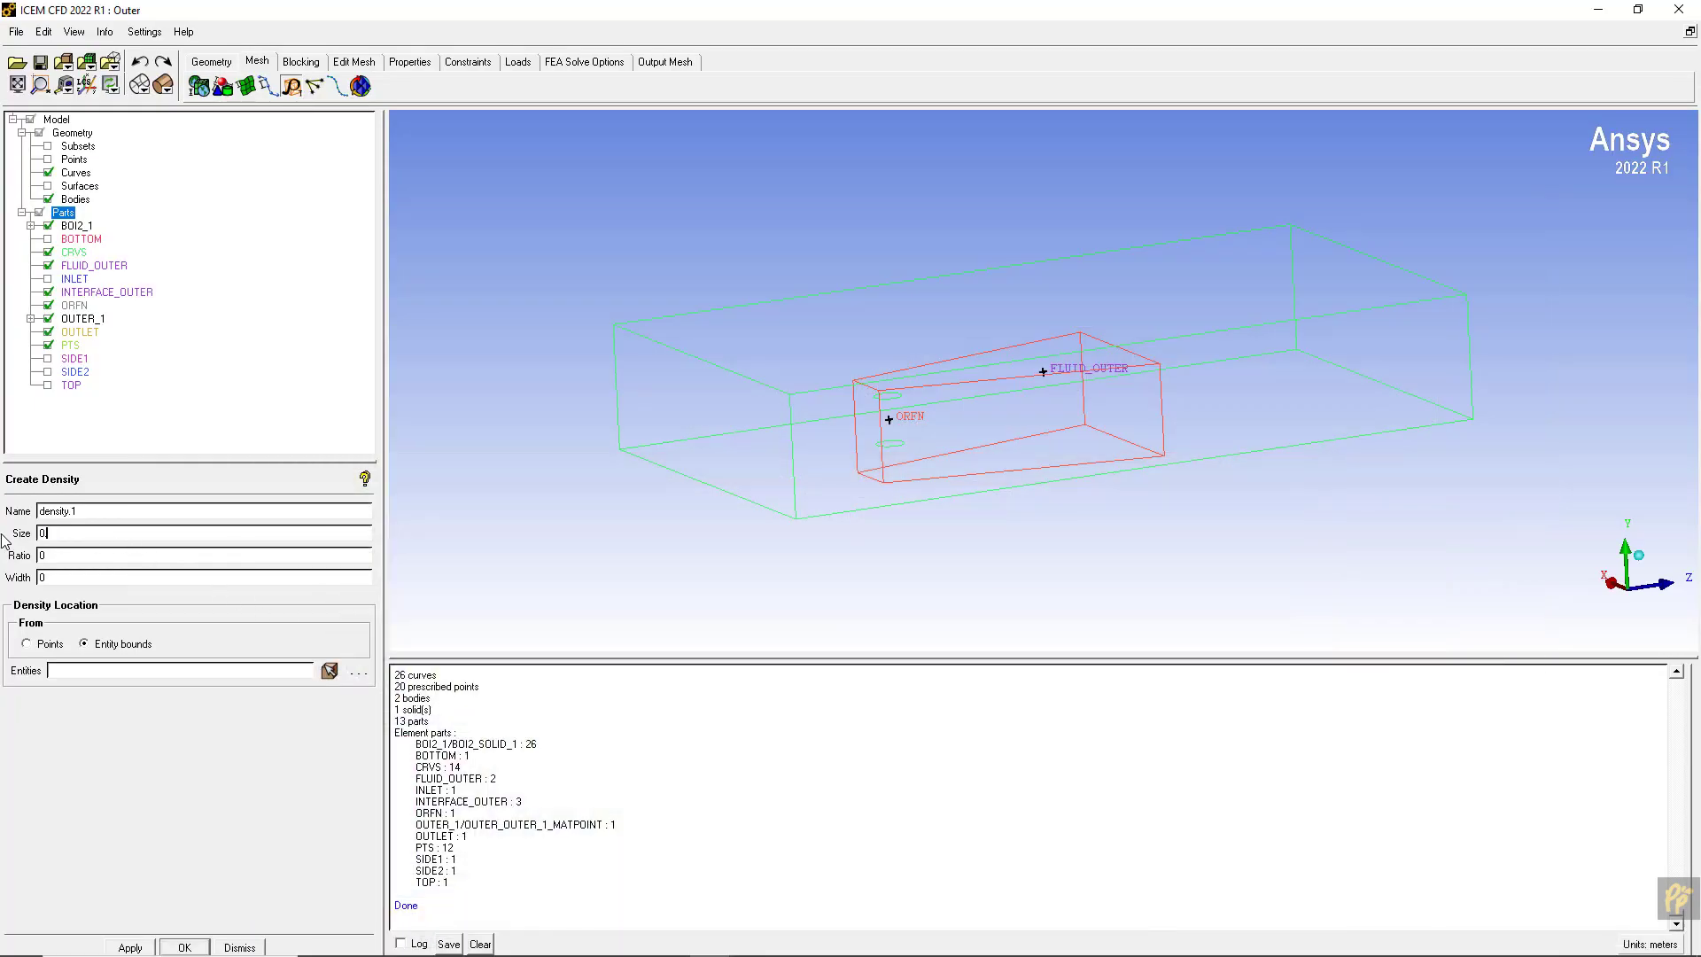
pyautogui.doubleClick(67, 558)
pyautogui.write('1.2')
pyautogui.moveTo(784, 434); pyautogui.dragTo(800, 413)
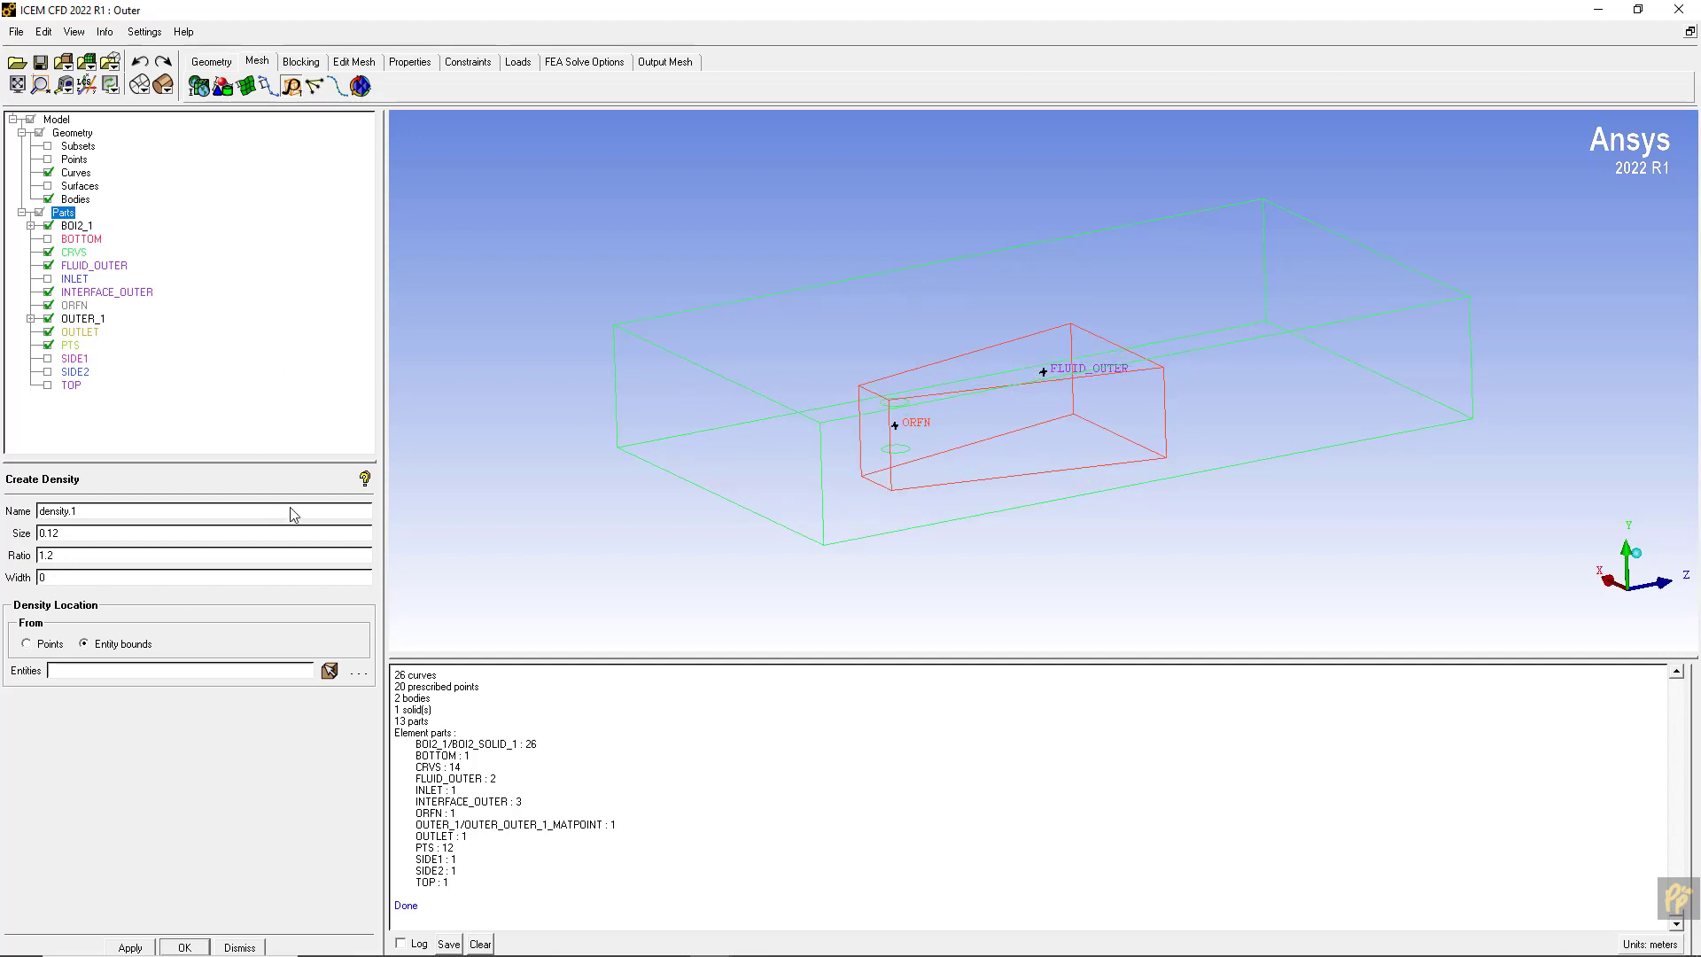
# - Show the surfaces and select the trapezoidal BOI2 body's long side, top and end faces as the density's bounding entities
pyautogui.click(48, 186)
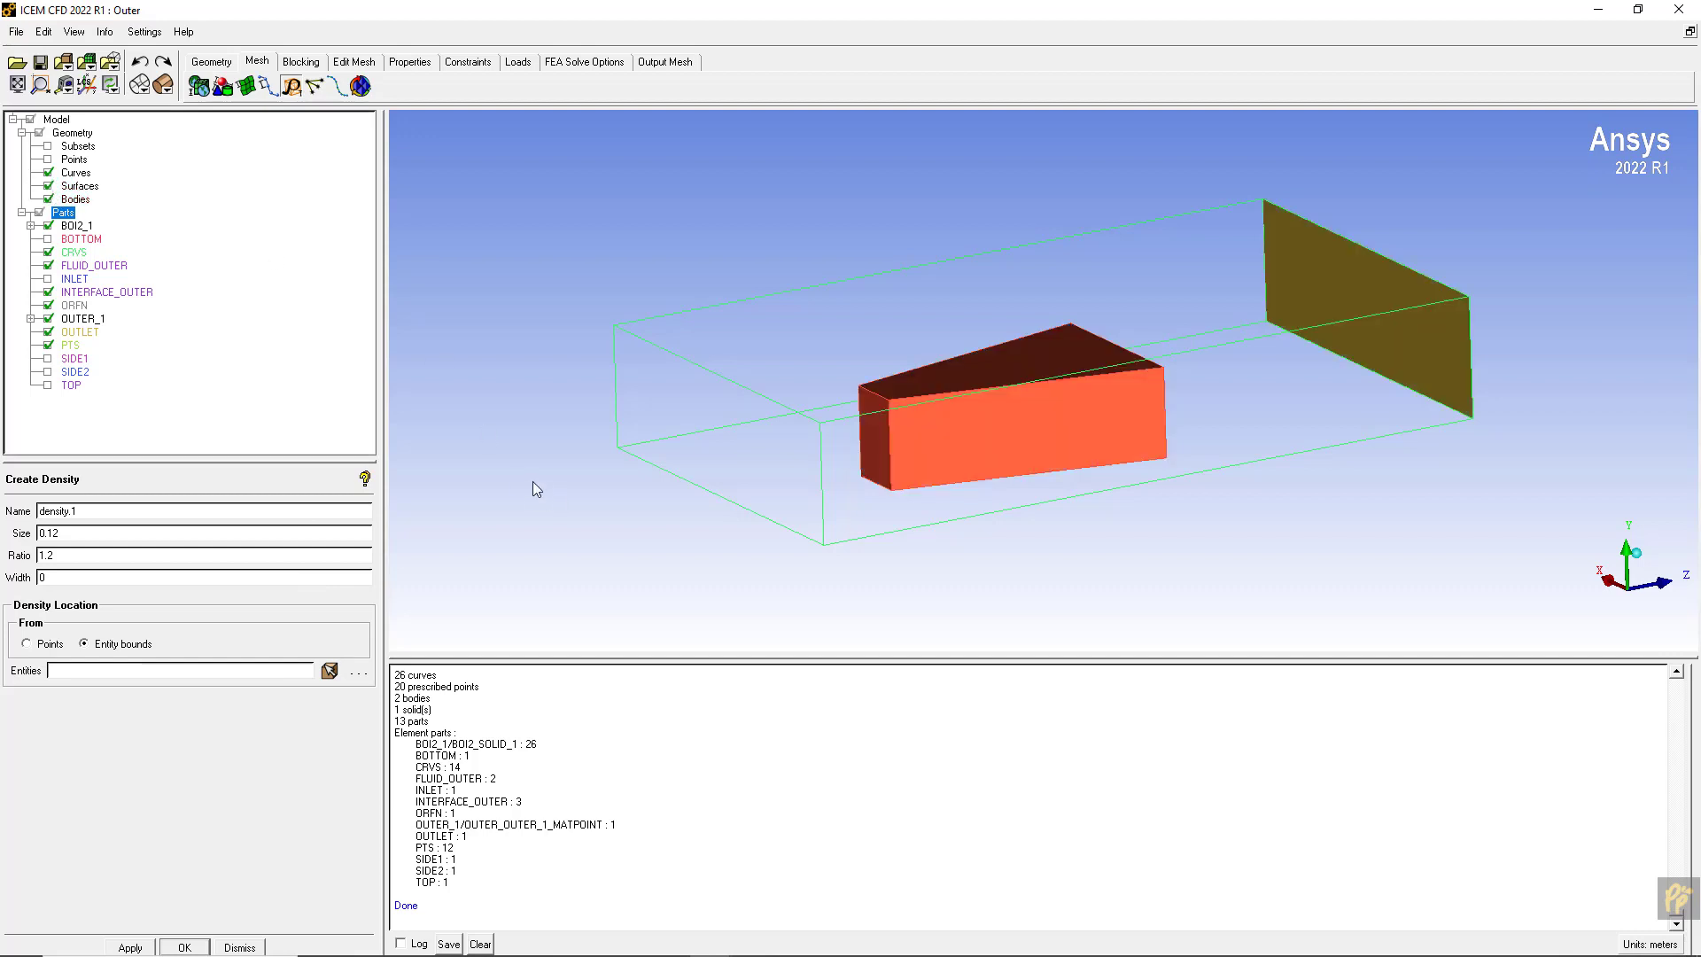
pyautogui.click(331, 669)
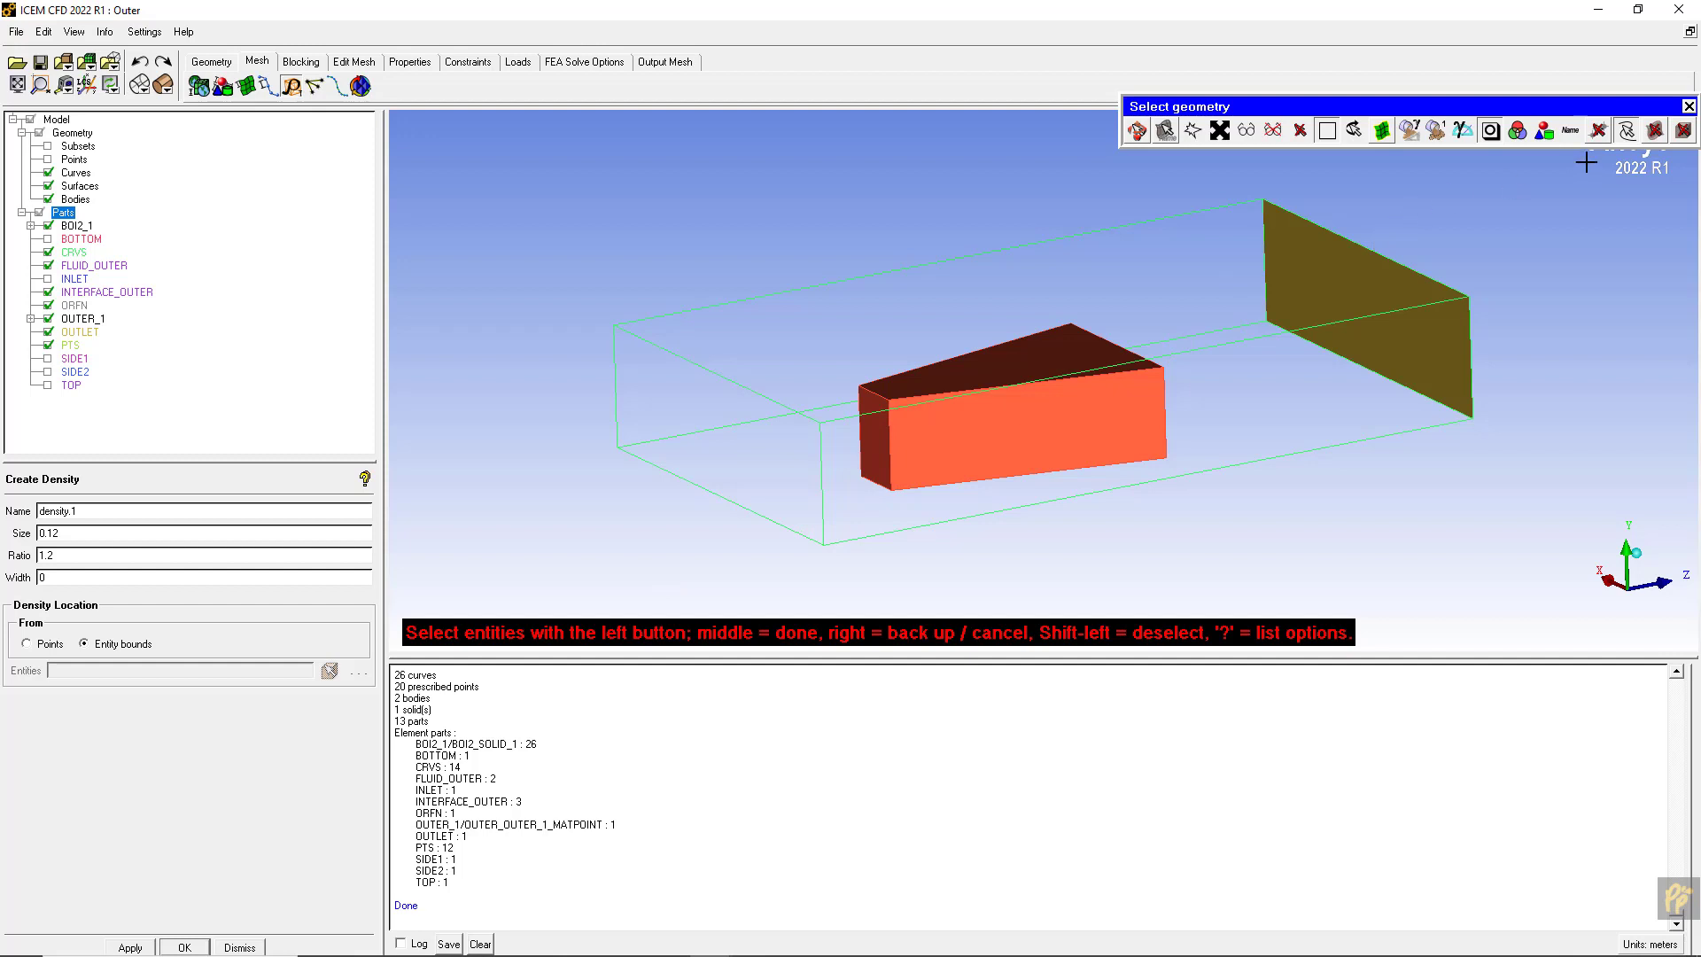
pyautogui.click(1628, 135)
pyautogui.click(965, 429)
pyautogui.click(930, 380)
pyautogui.click(876, 405)
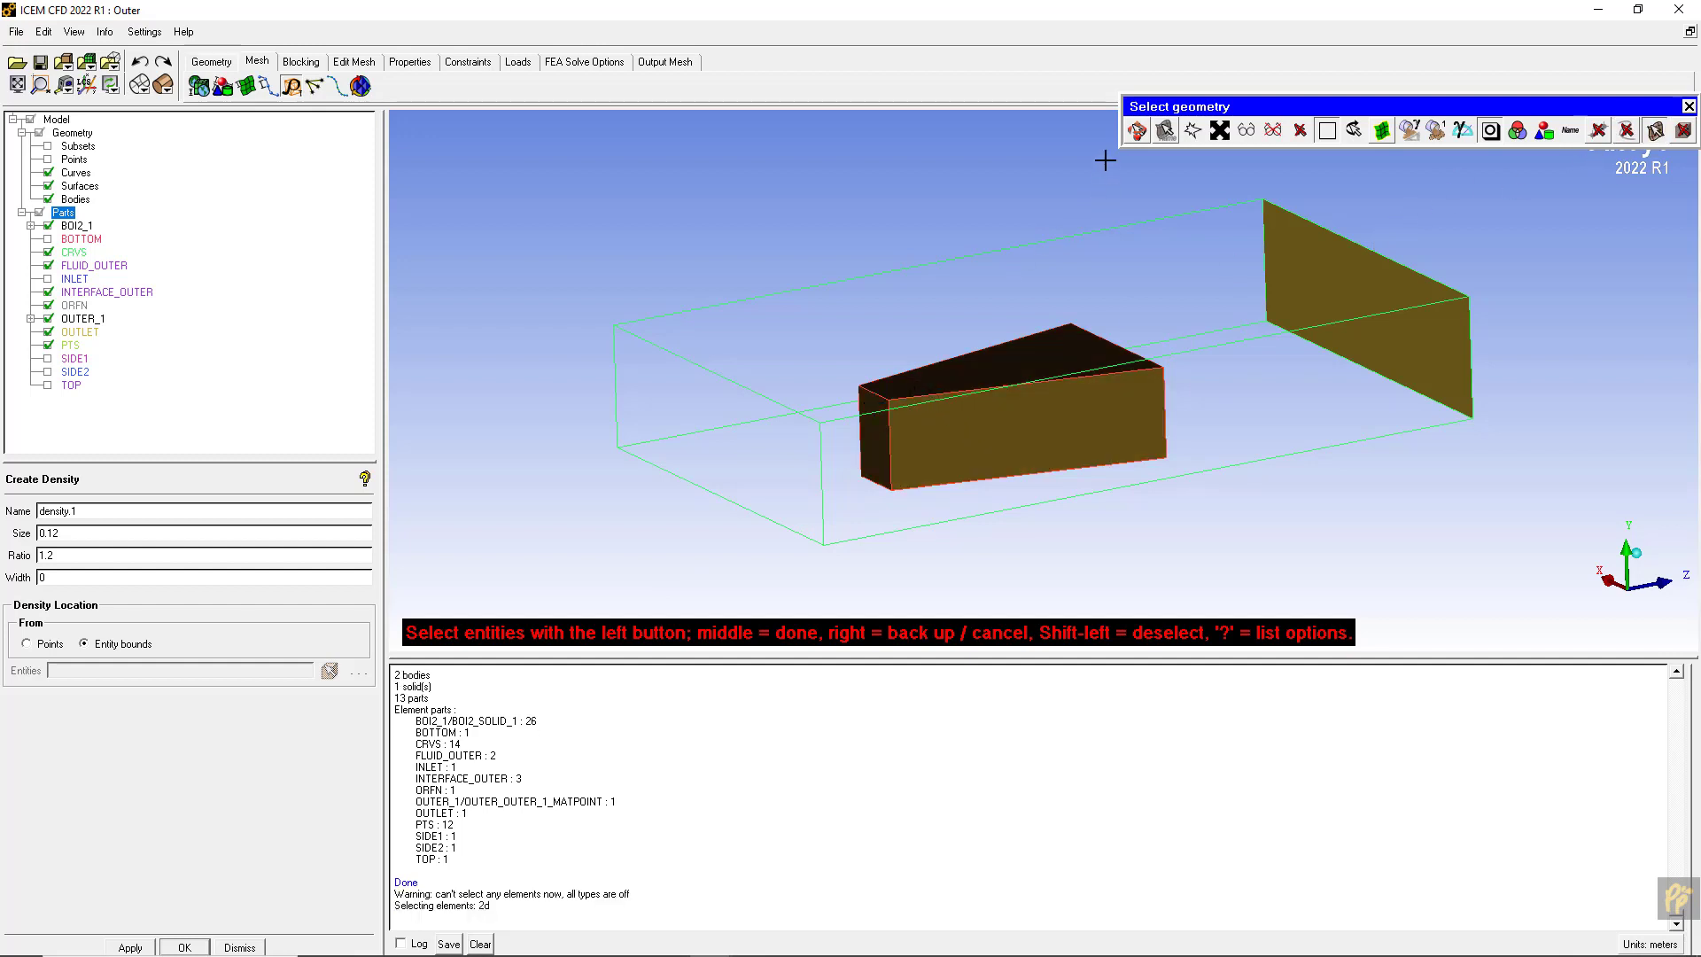
pyautogui.press('F9')
pyautogui.moveTo(975, 194); pyautogui.dragTo(1063, 213)
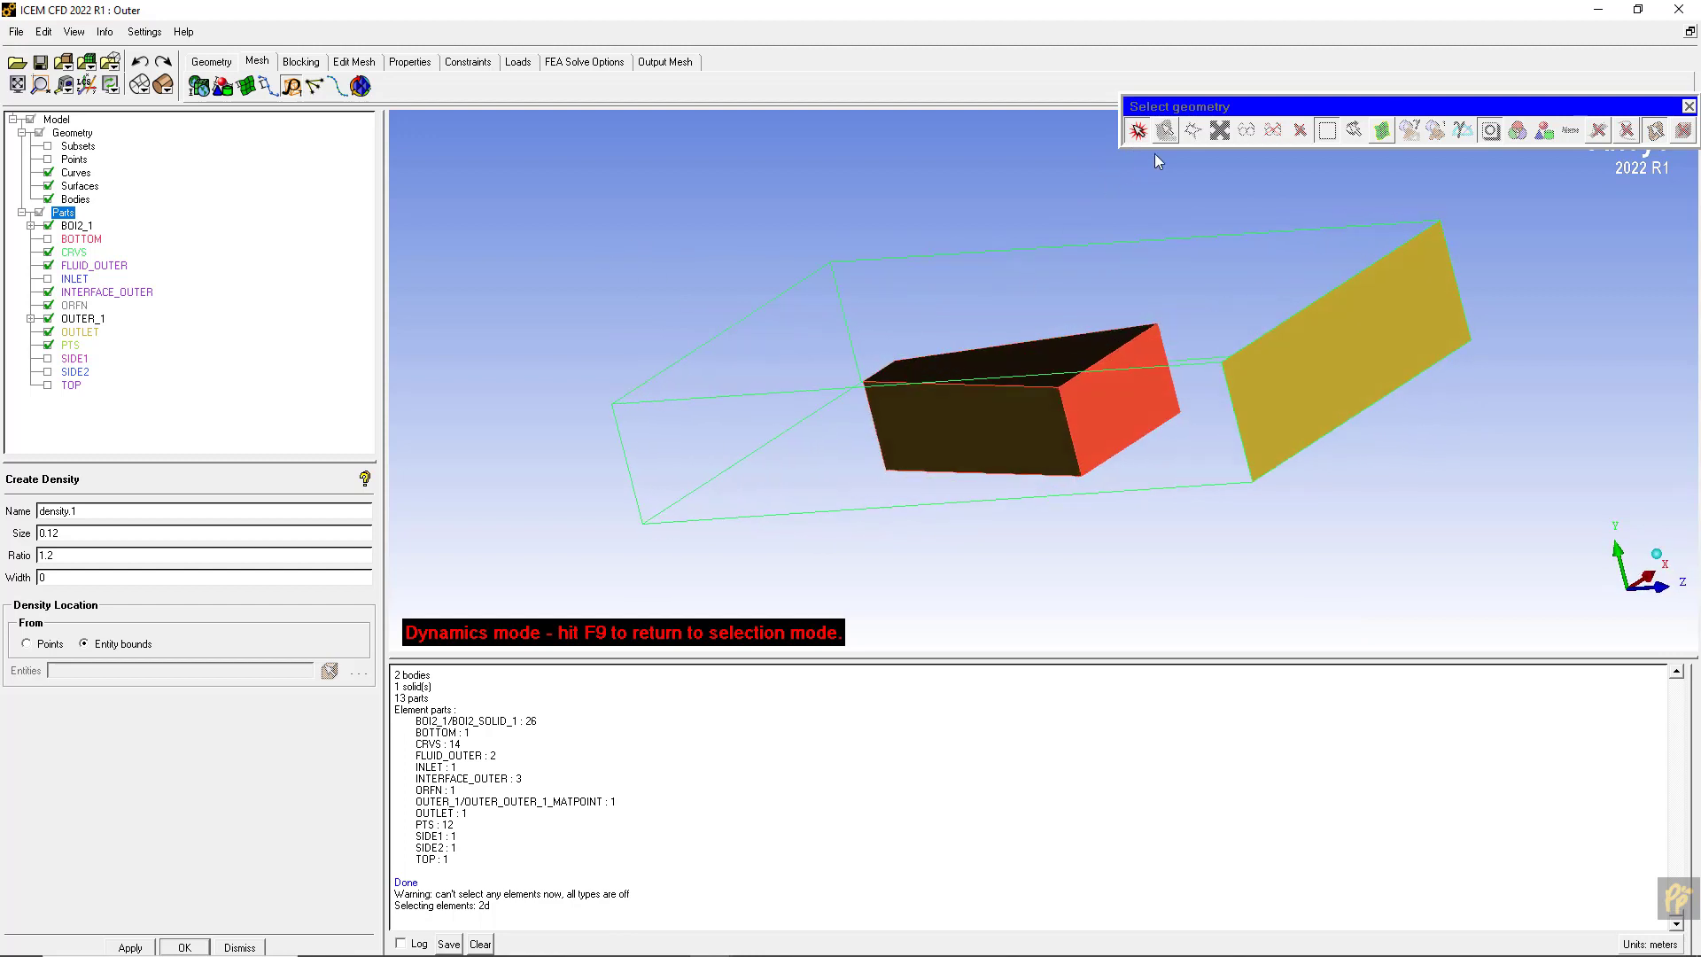
pyautogui.press('F9')
pyautogui.click(1084, 406)
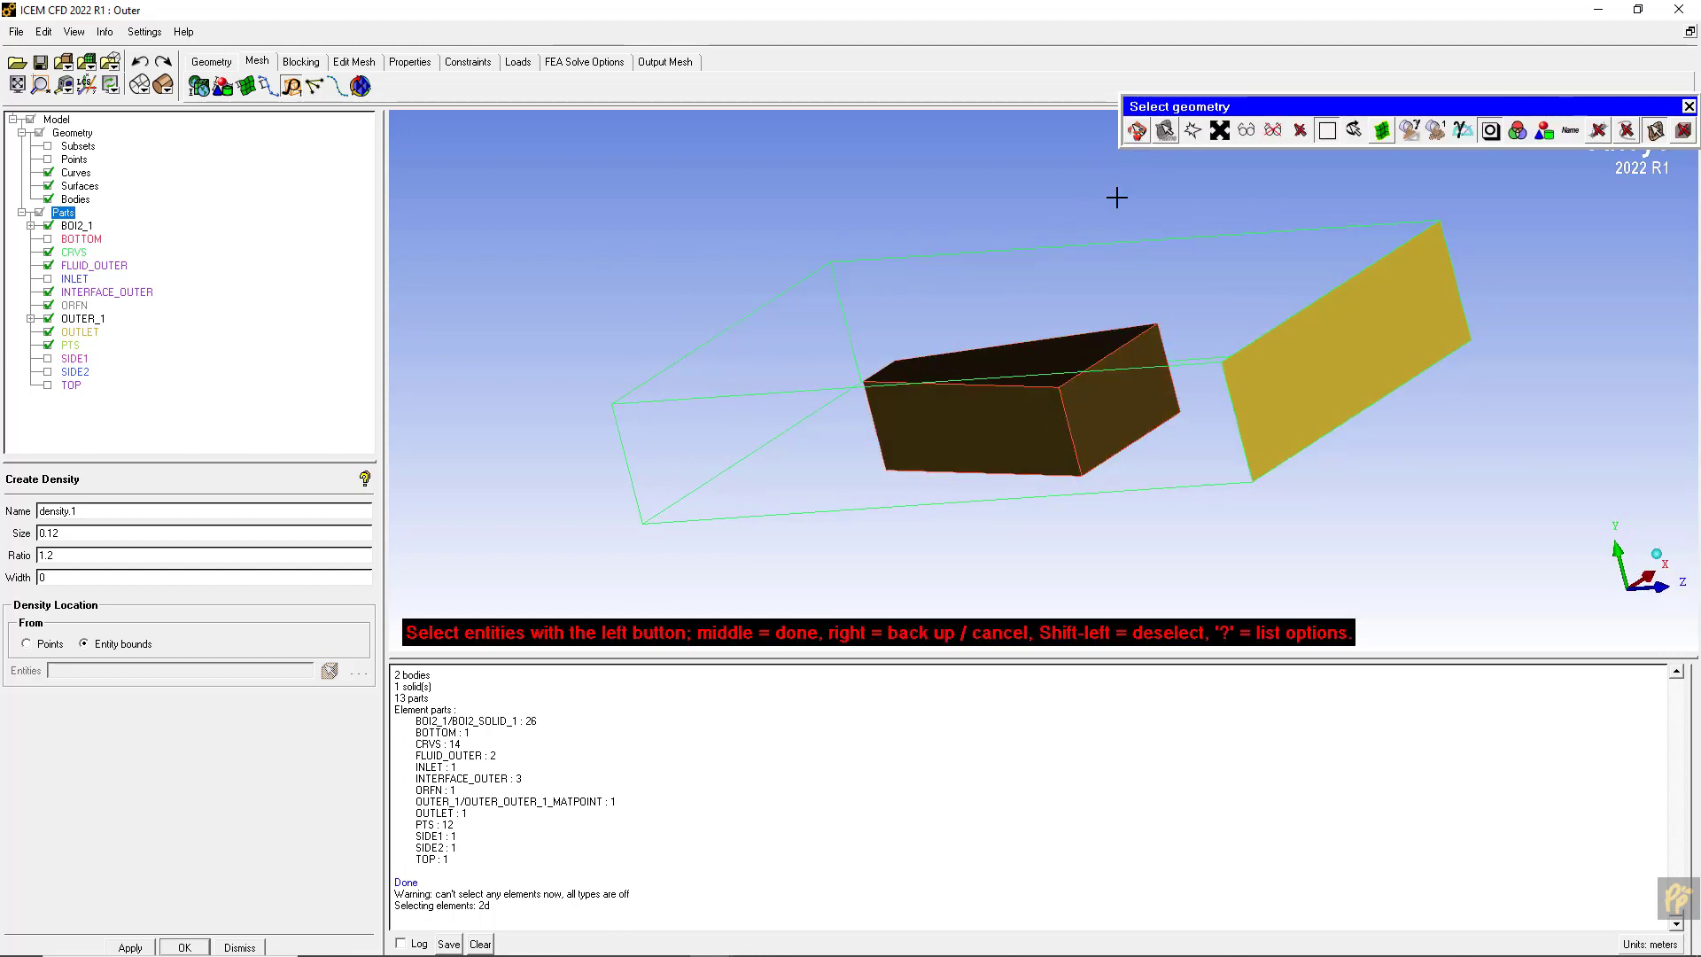
# - Add the bottom face of the BOI2 body to the selection and try creating the density from the six faces' entity bounds
pyautogui.click(1138, 131)
pyautogui.moveTo(1142, 155); pyautogui.dragTo(1159, 93)
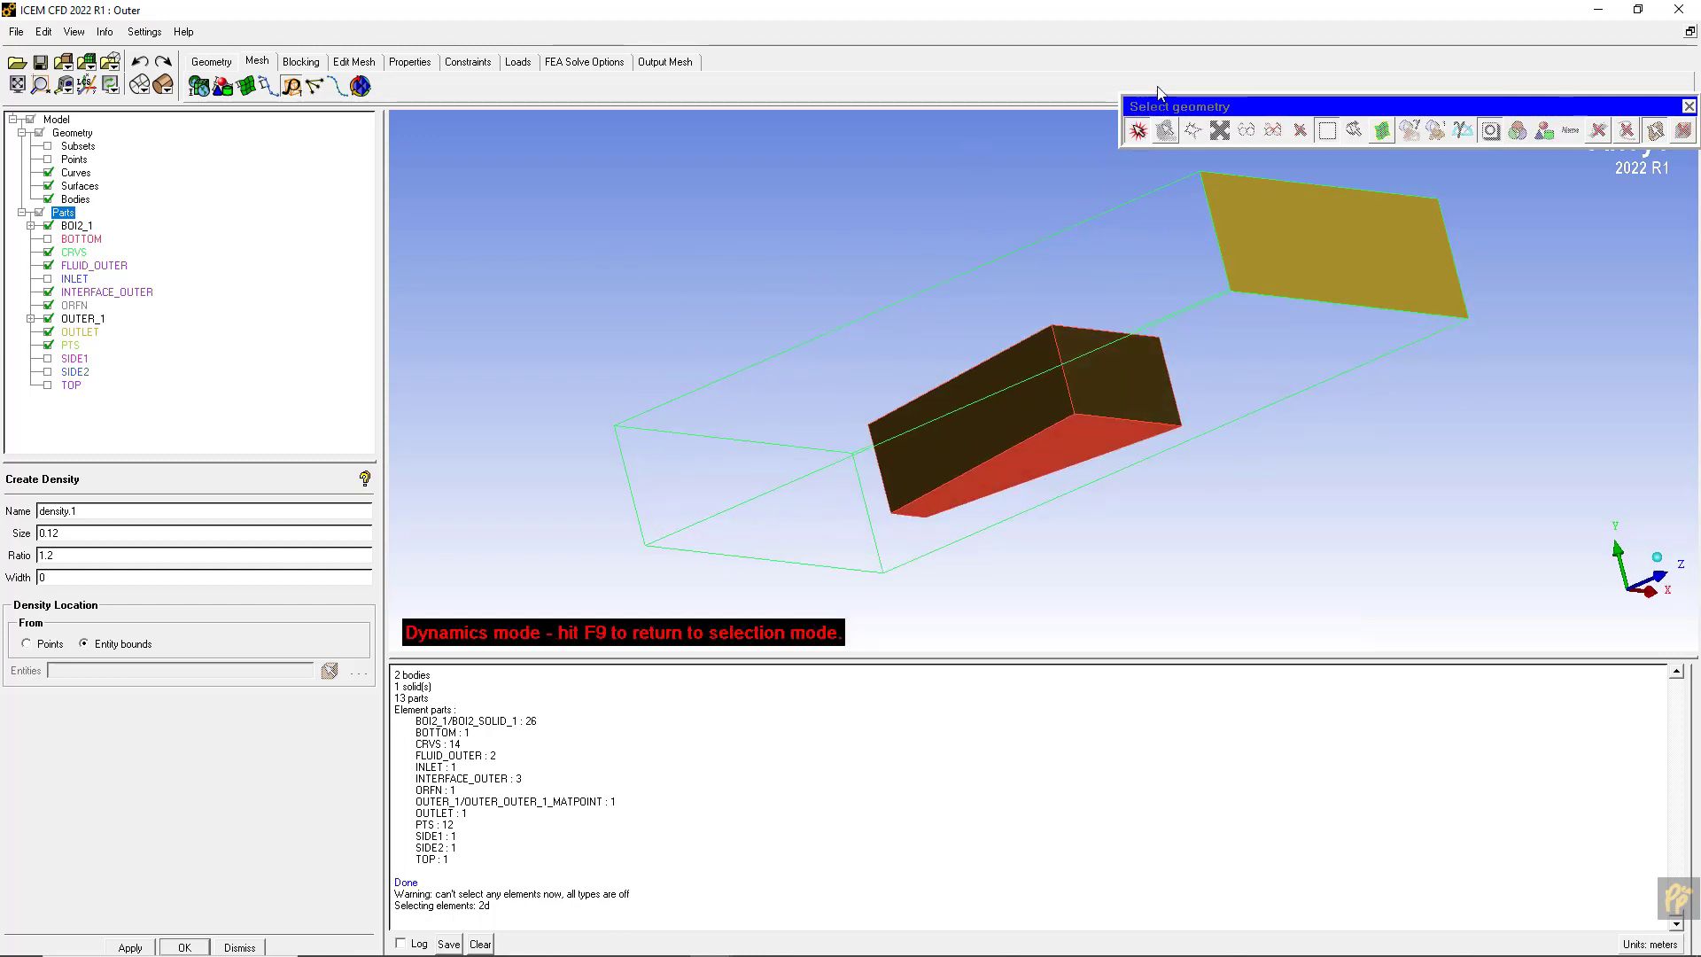
pyautogui.click(1139, 131)
pyautogui.click(1060, 460)
pyautogui.click(1138, 131)
pyautogui.moveTo(930, 372); pyautogui.dragTo(585, 461)
pyautogui.click(1137, 131)
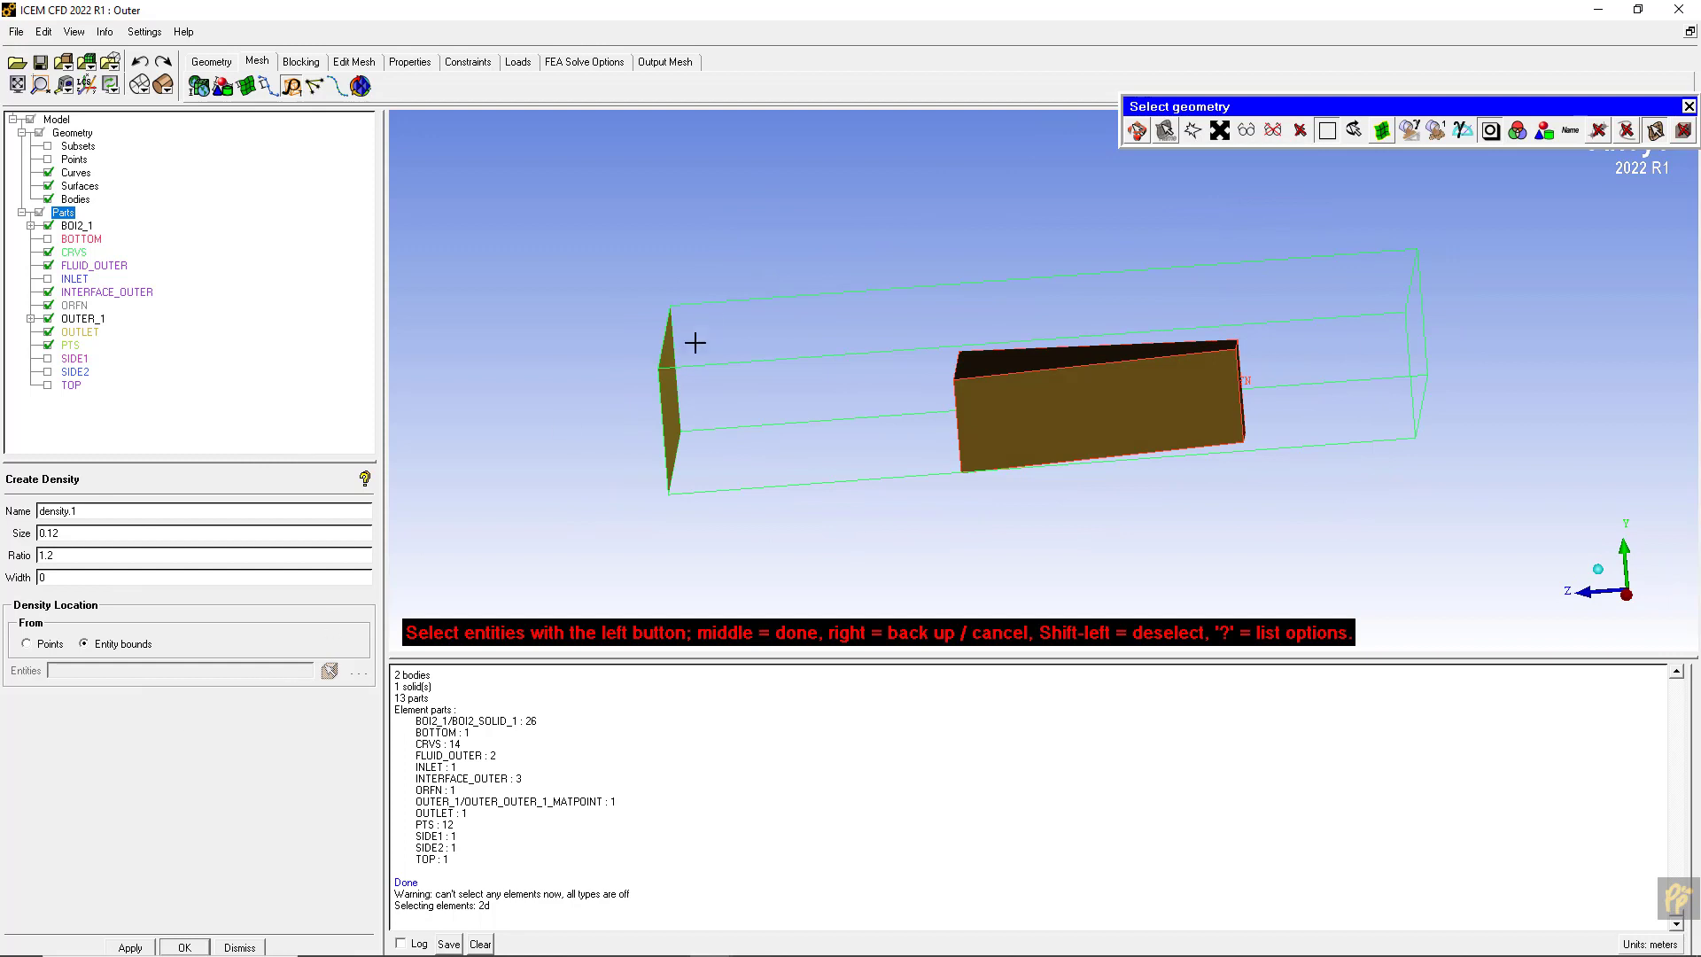
pyautogui.middleClick(522, 314)
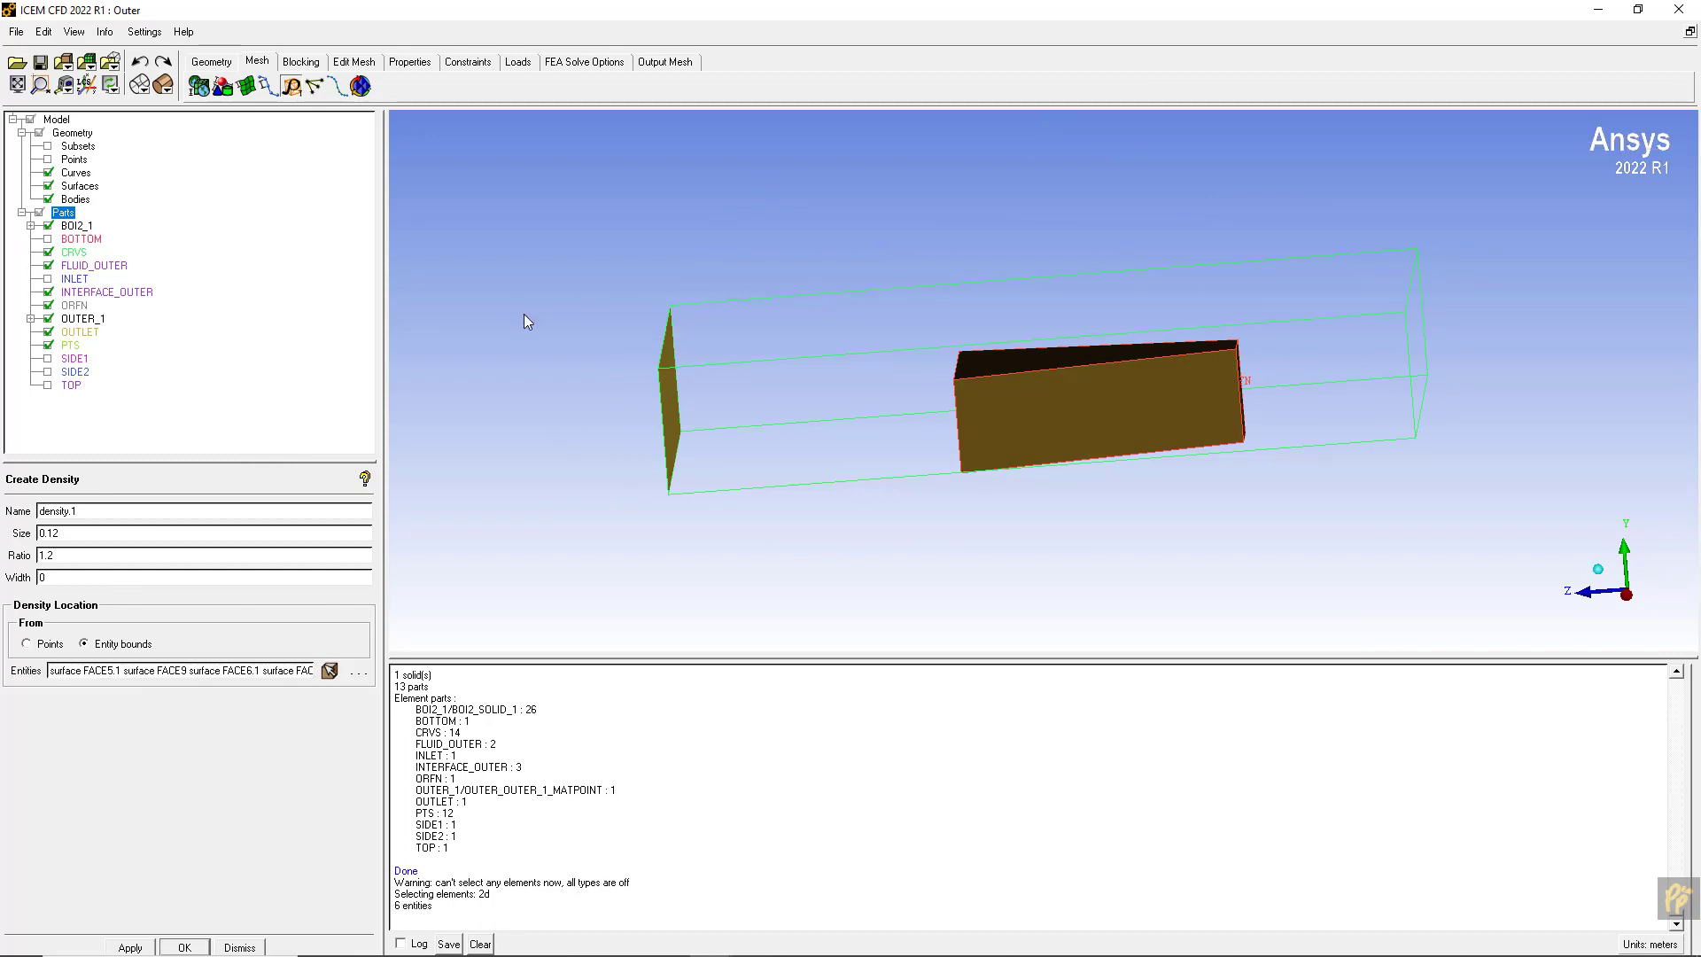
pyautogui.click(130, 948)
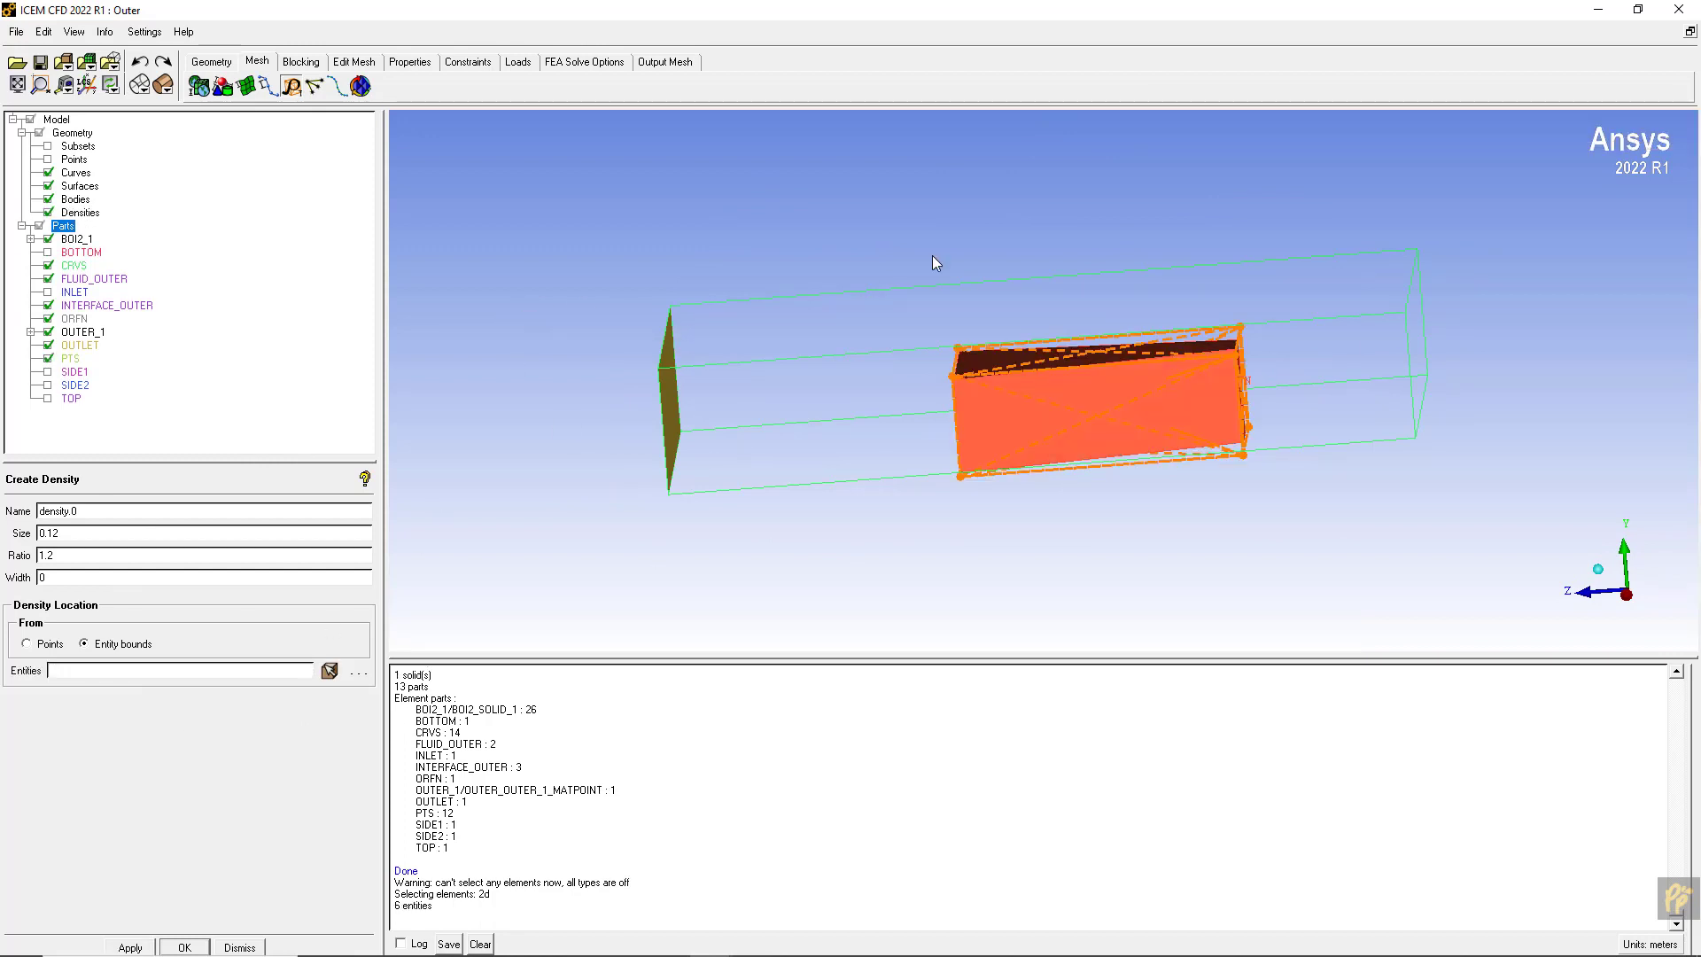
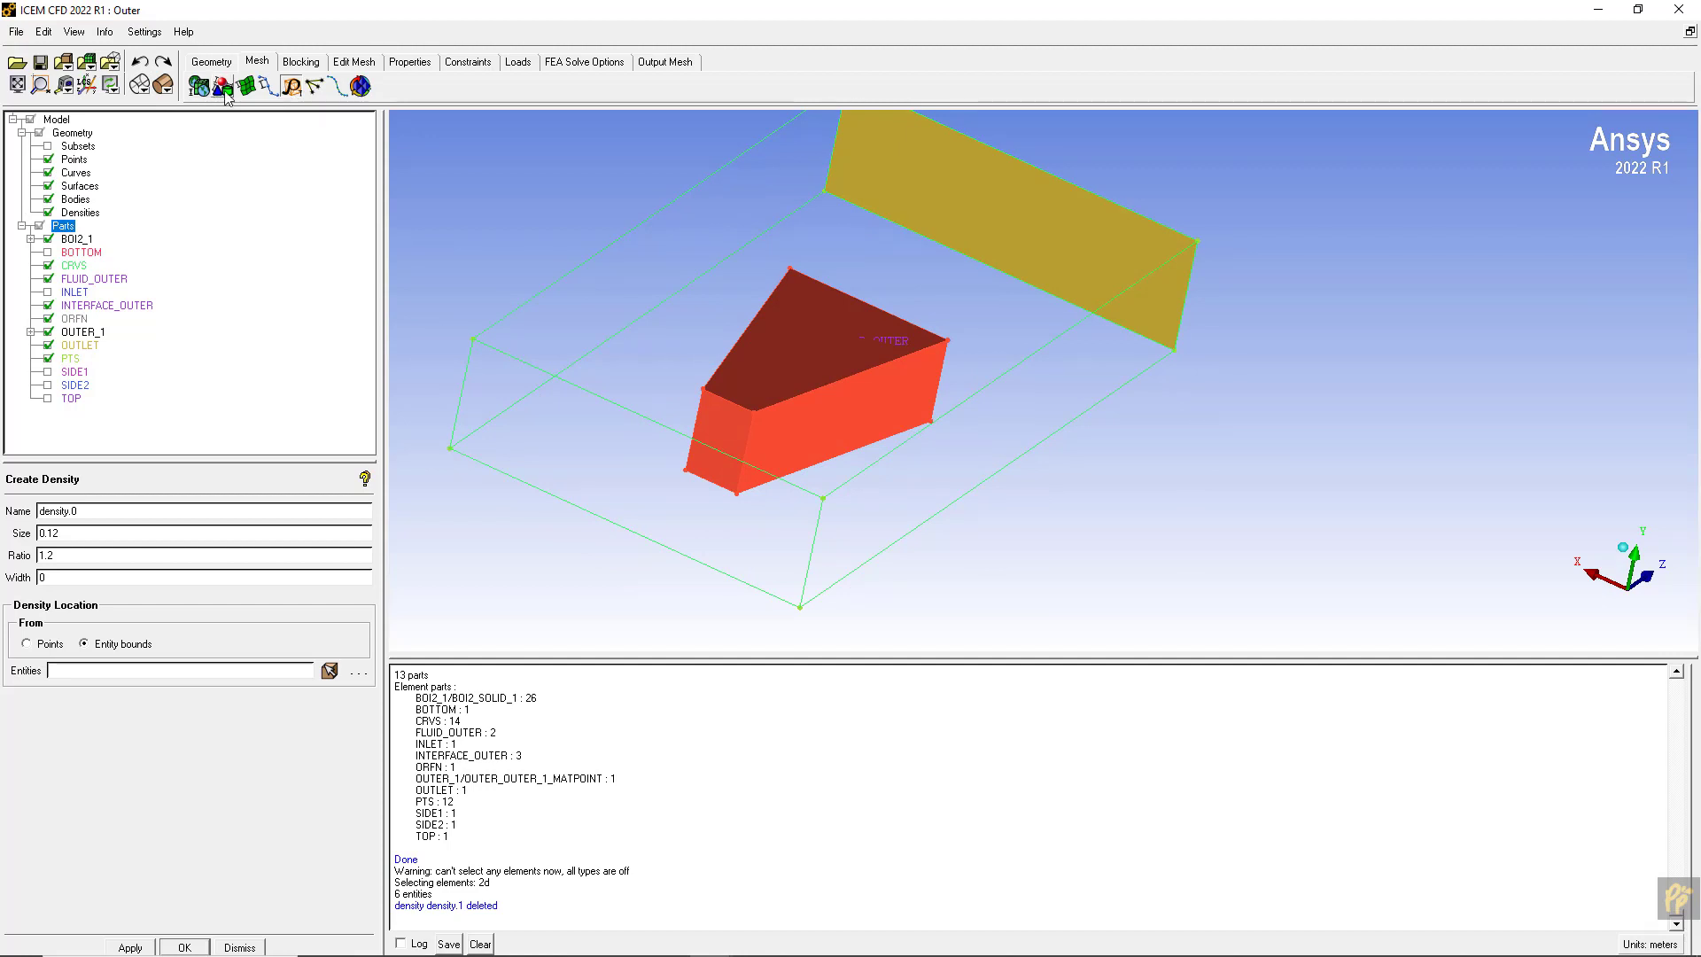
# - Hide the surfaces so the BOI2 wireframe is exposed, and set the density location to be defined from points
pyautogui.click(211, 61)
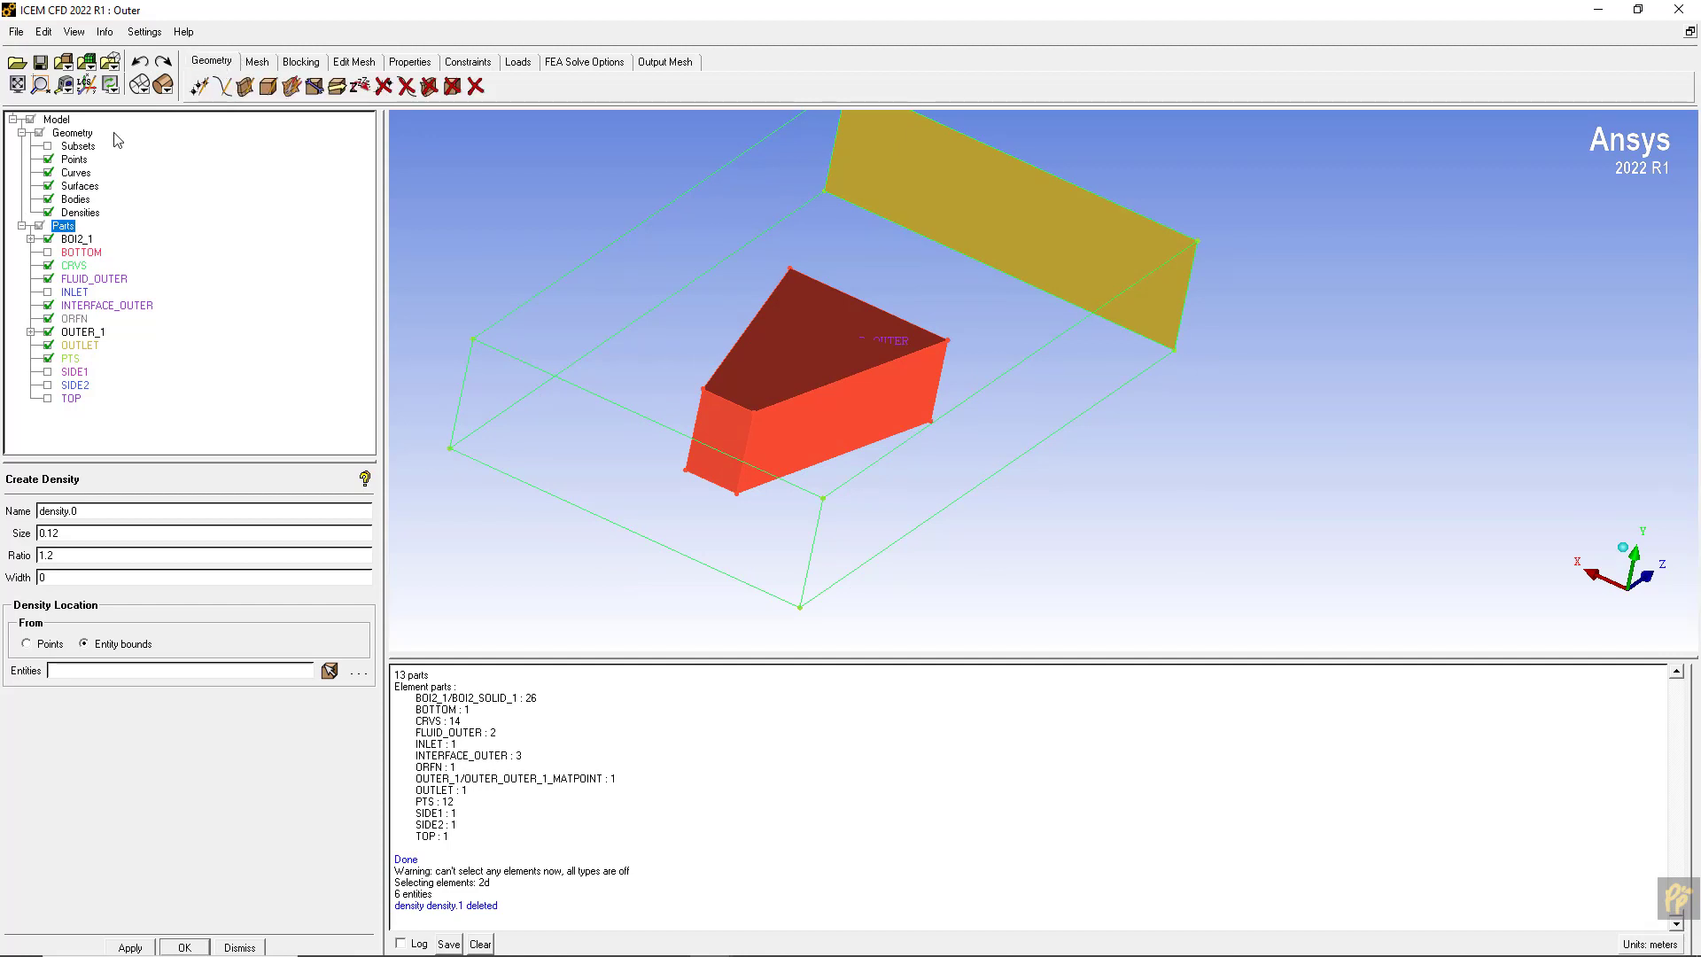
pyautogui.click(49, 186)
pyautogui.moveTo(682, 335); pyautogui.dragTo(576, 328)
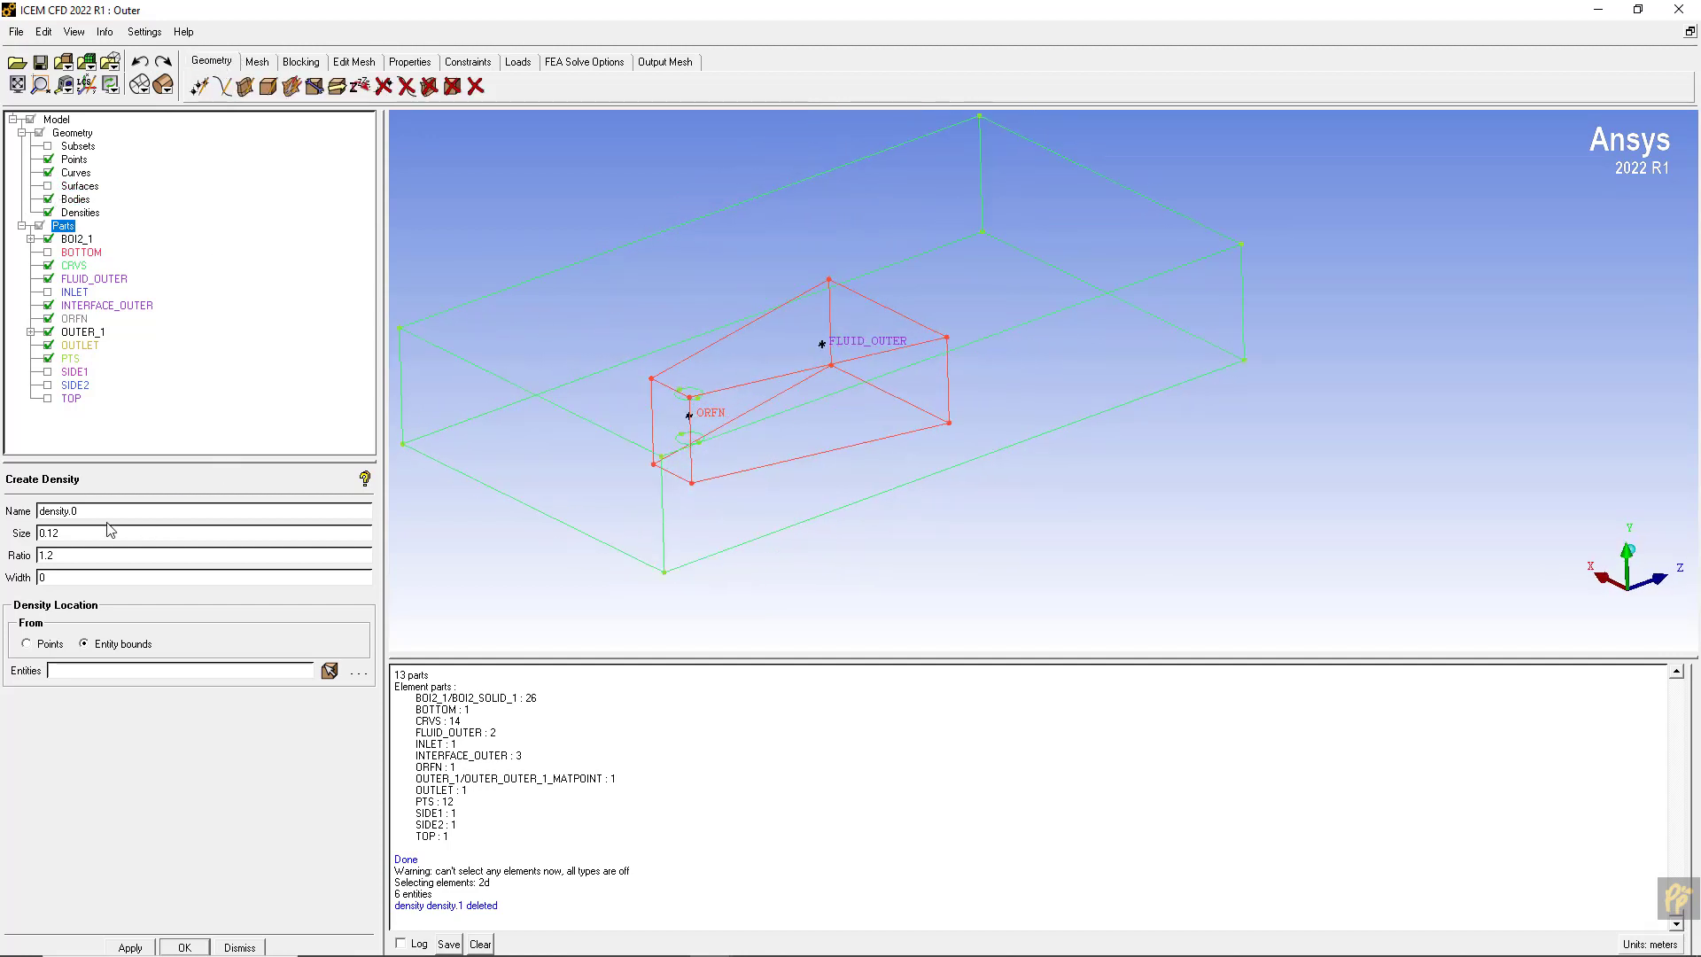
pyautogui.click(60, 645)
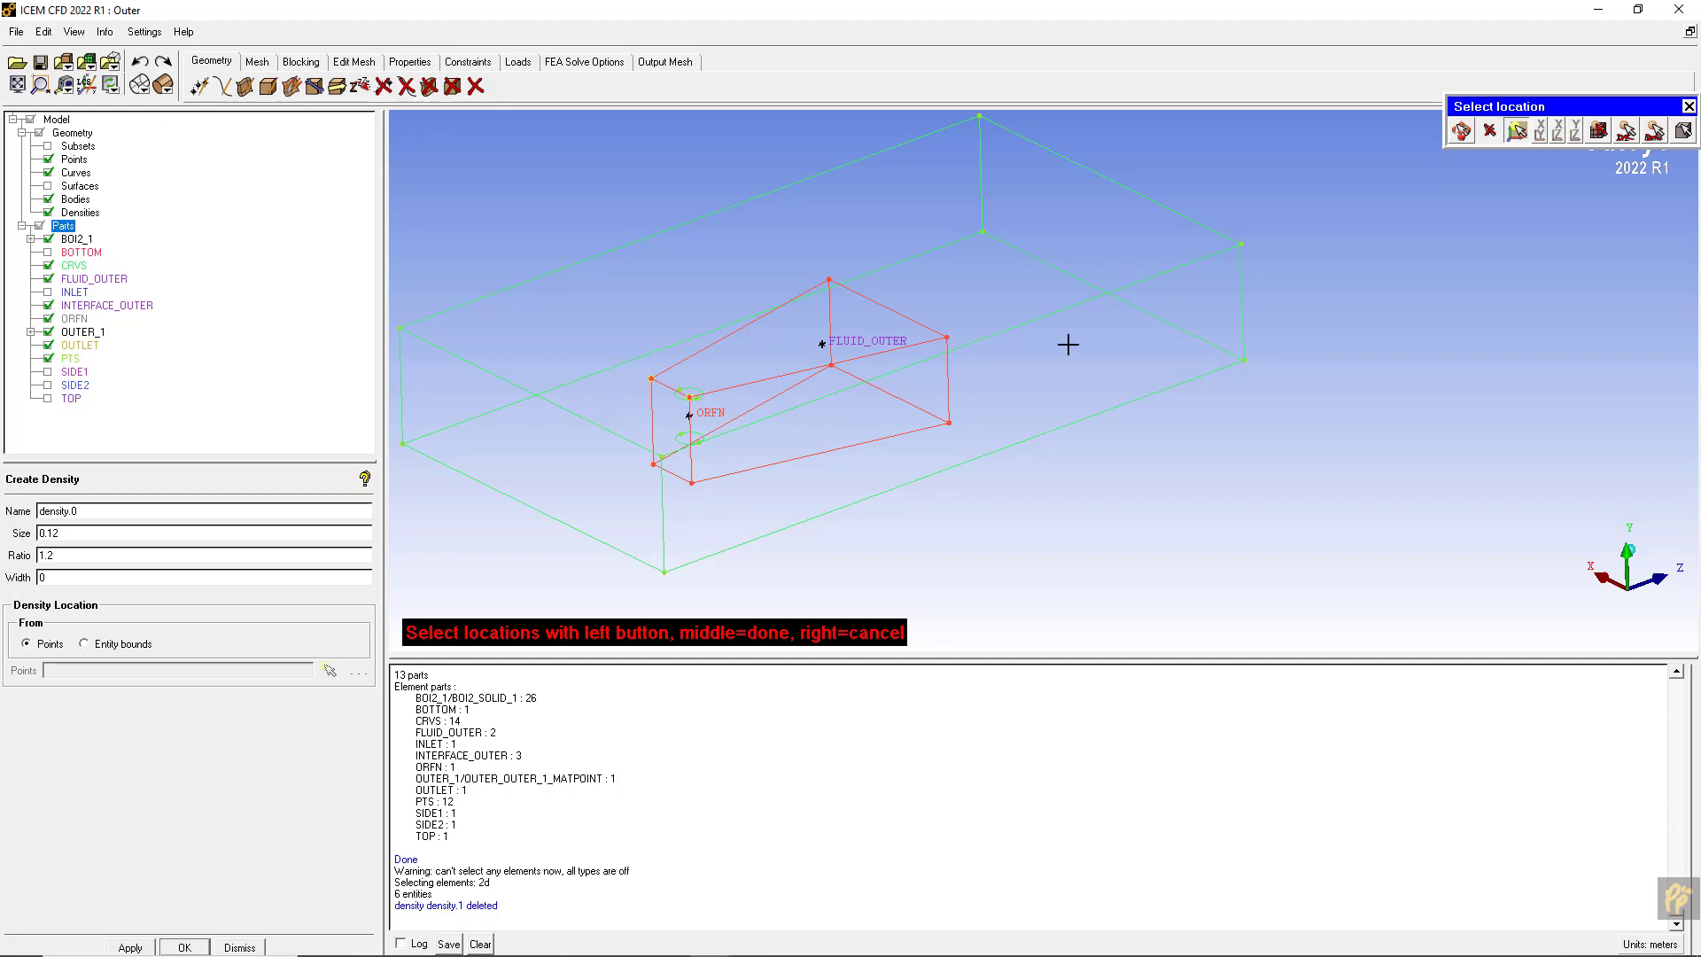
# - Select the corner points of the trapezoidal BOI2 body and create the density region from them
pyautogui.click(1463, 133)
pyautogui.moveTo(1188, 262); pyautogui.dragTo(961, 443)
pyautogui.moveTo(961, 443); pyautogui.dragTo(948, 351, button='right')
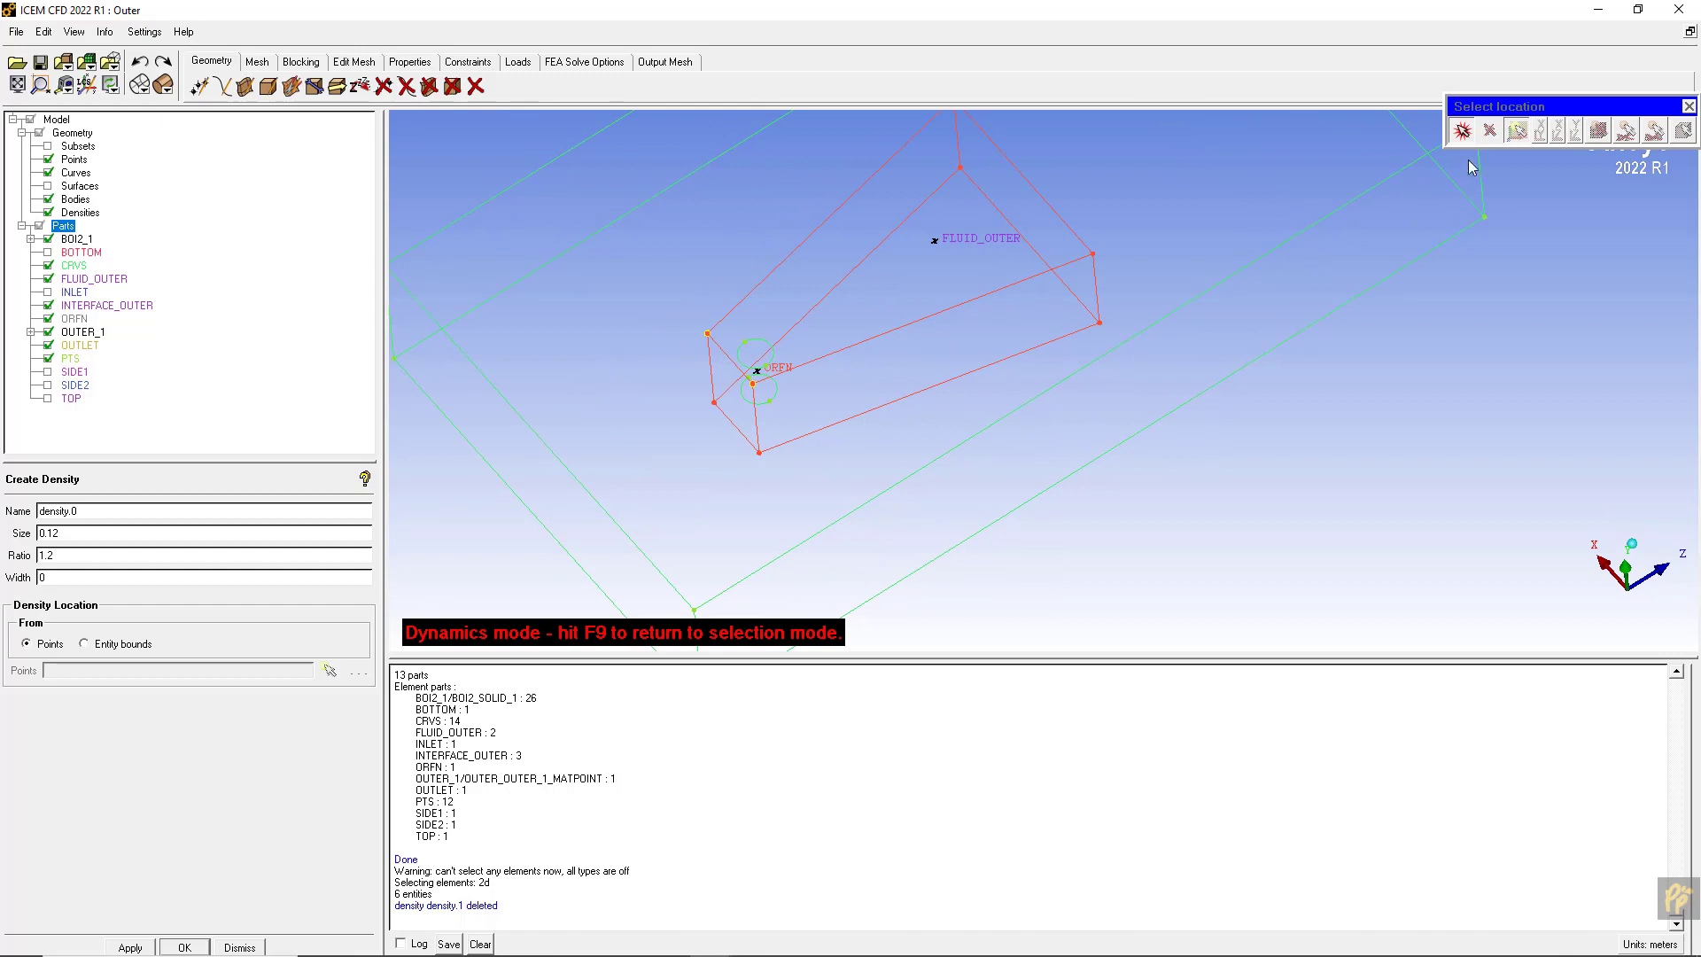
pyautogui.click(1462, 131)
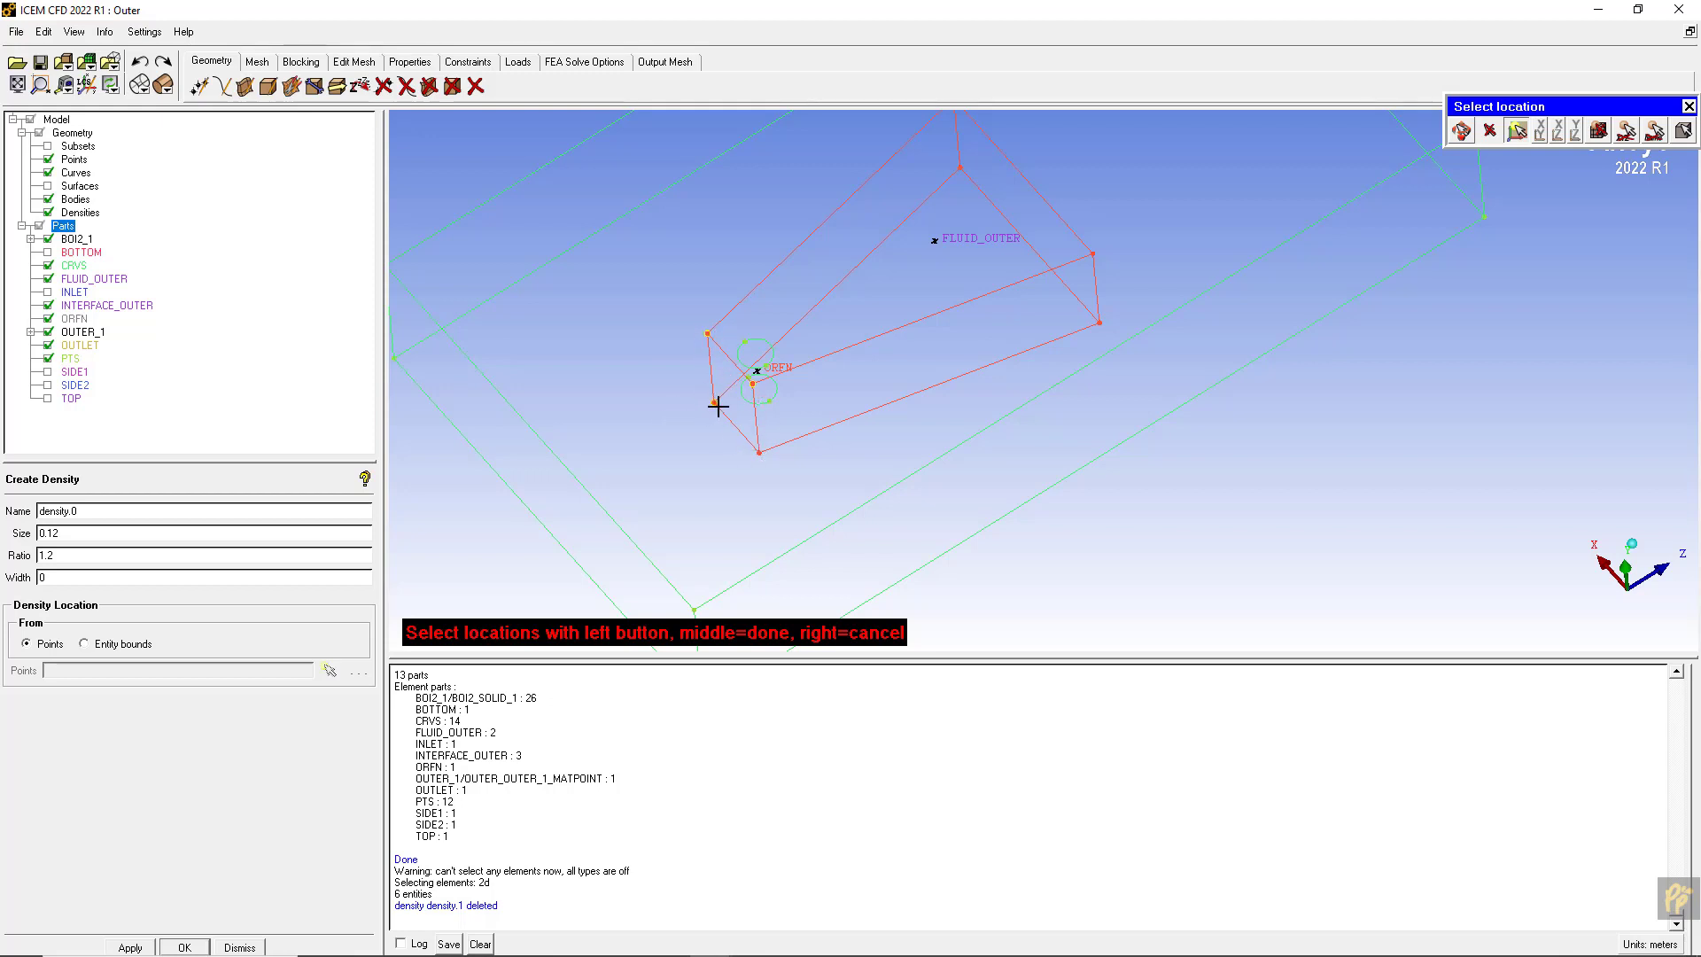
pyautogui.scroll(-5, 900, 517)
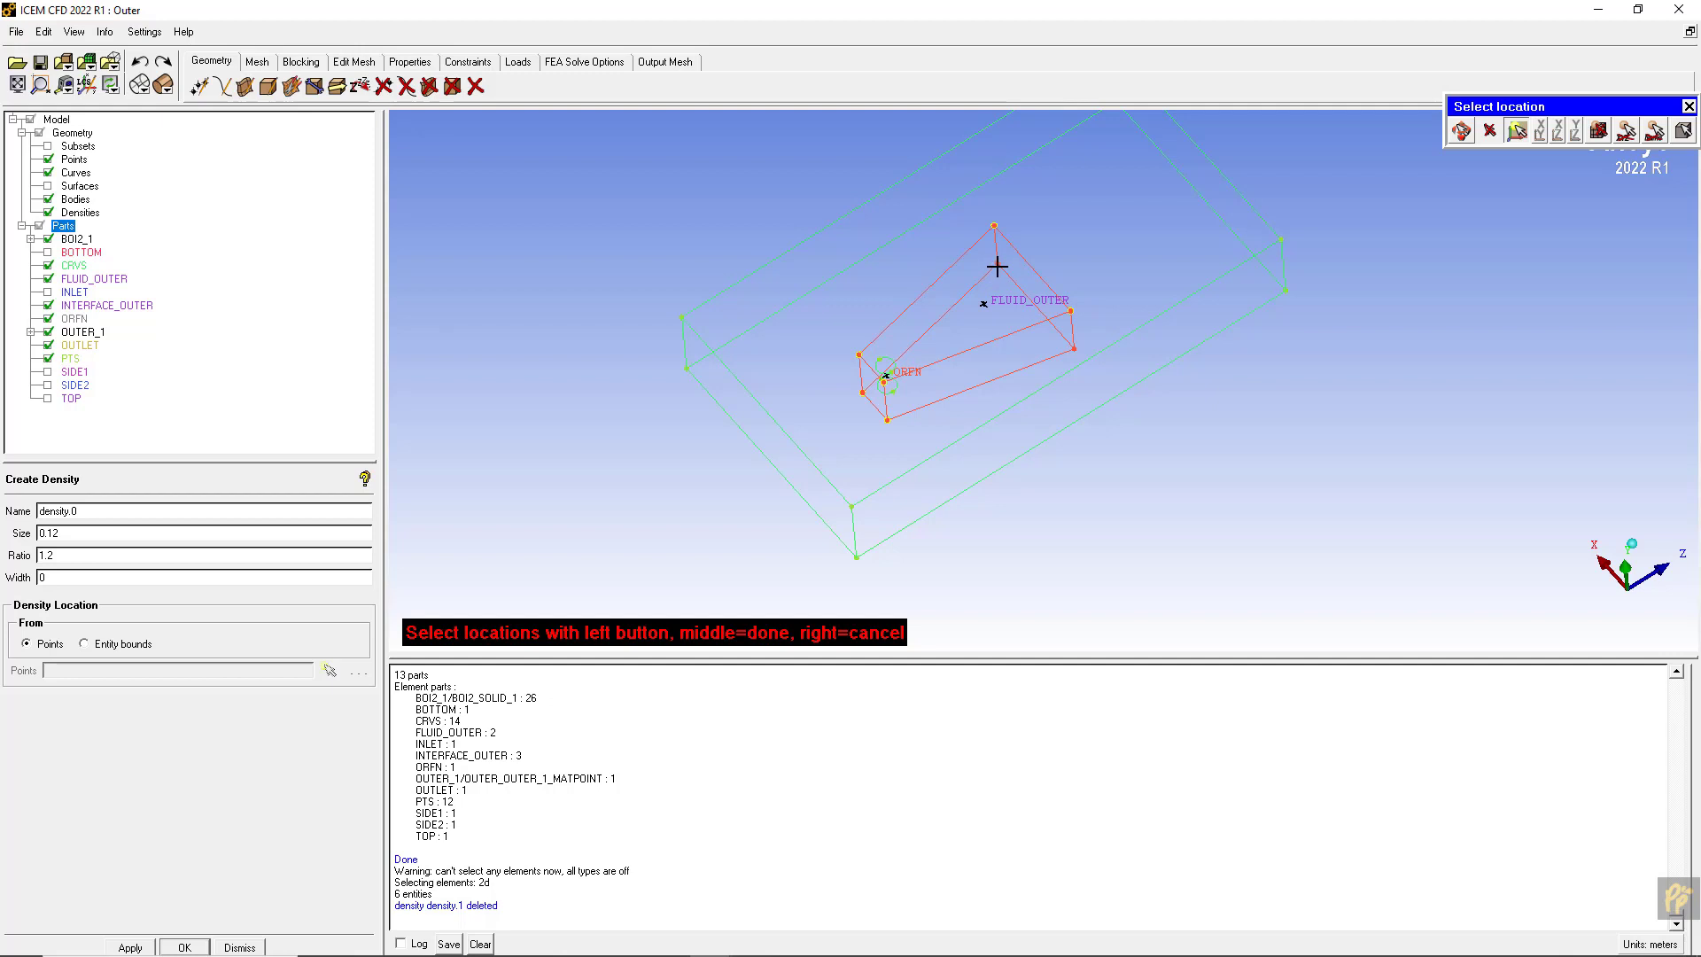
pyautogui.middleClick(931, 414)
pyautogui.moveTo(855, 418); pyautogui.dragTo(938, 413)
pyautogui.click(125, 949)
pyautogui.moveTo(941, 417); pyautogui.dragTo(948, 264, button='right')
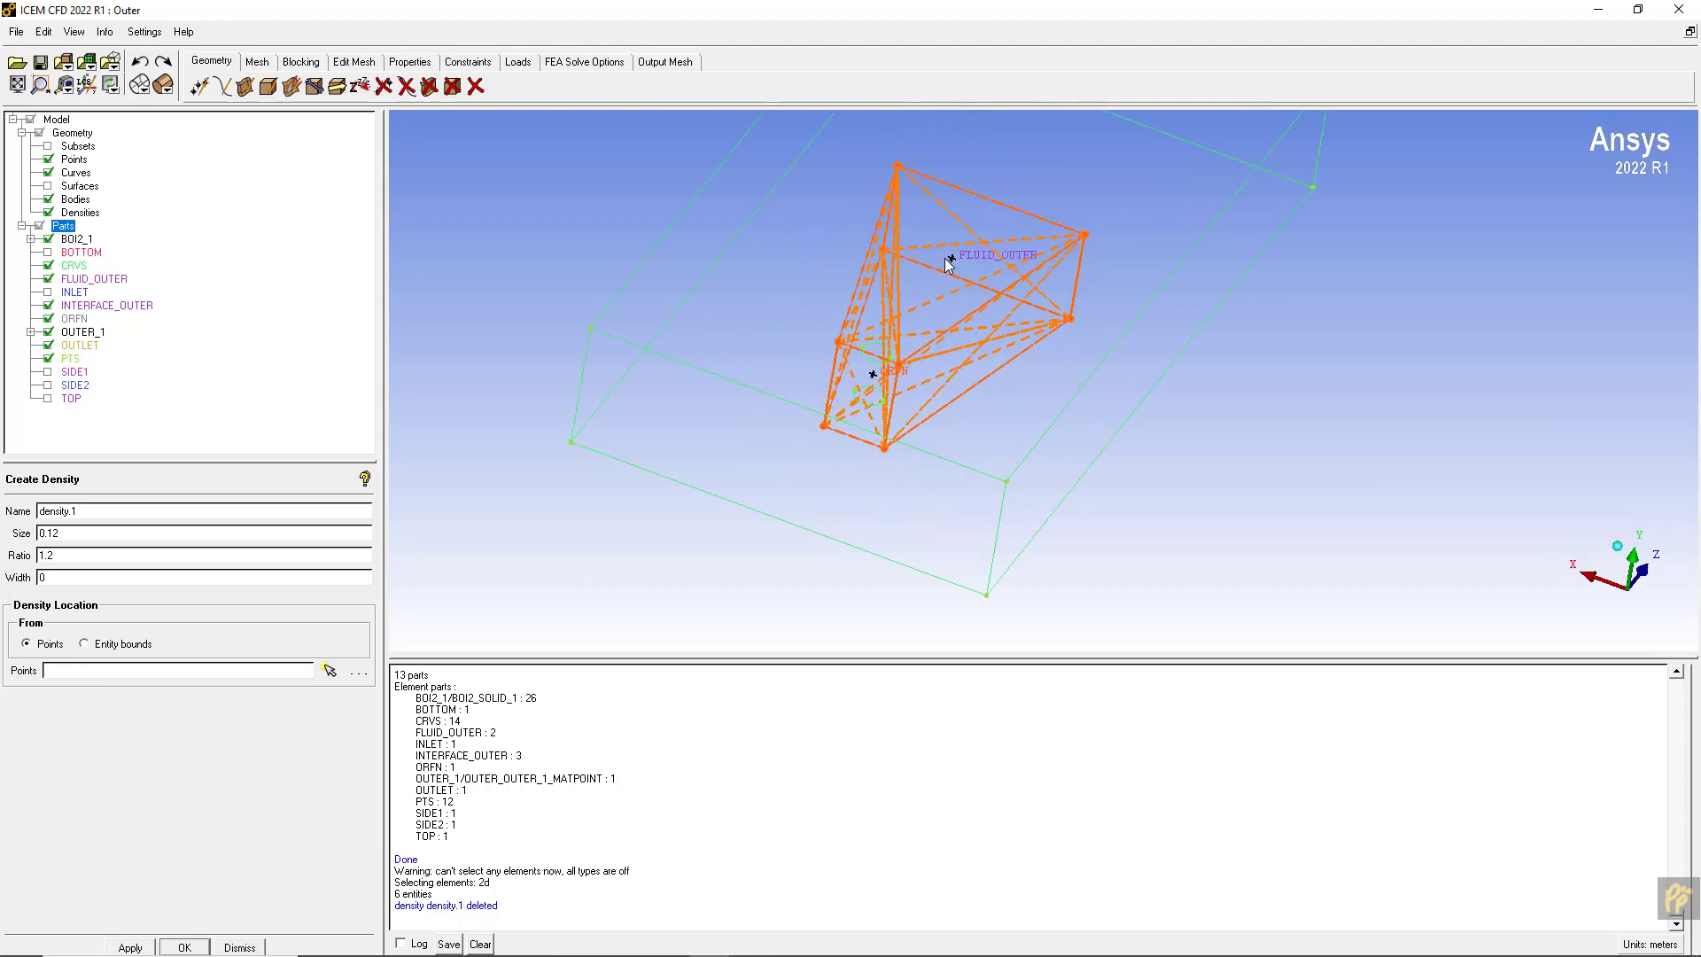
# - Show the surfaces, hide the densities, and delete the BOI2 body's top face and small end face
pyautogui.moveTo(947, 263); pyautogui.dragTo(743, 435)
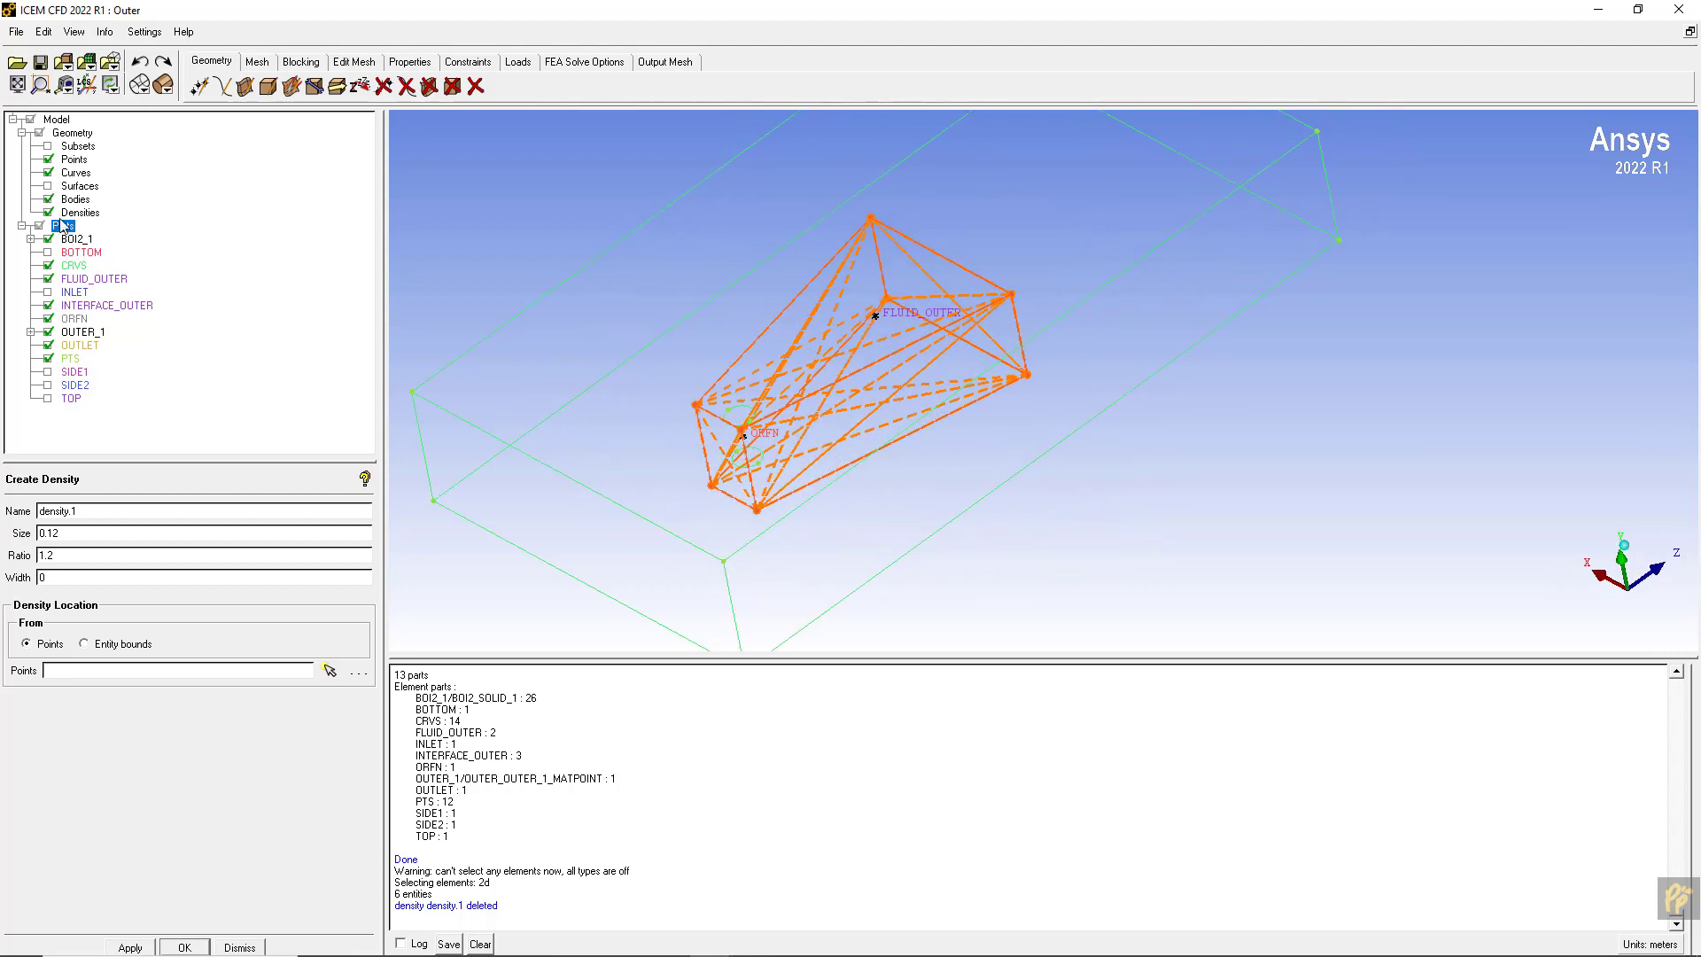
pyautogui.click(48, 186)
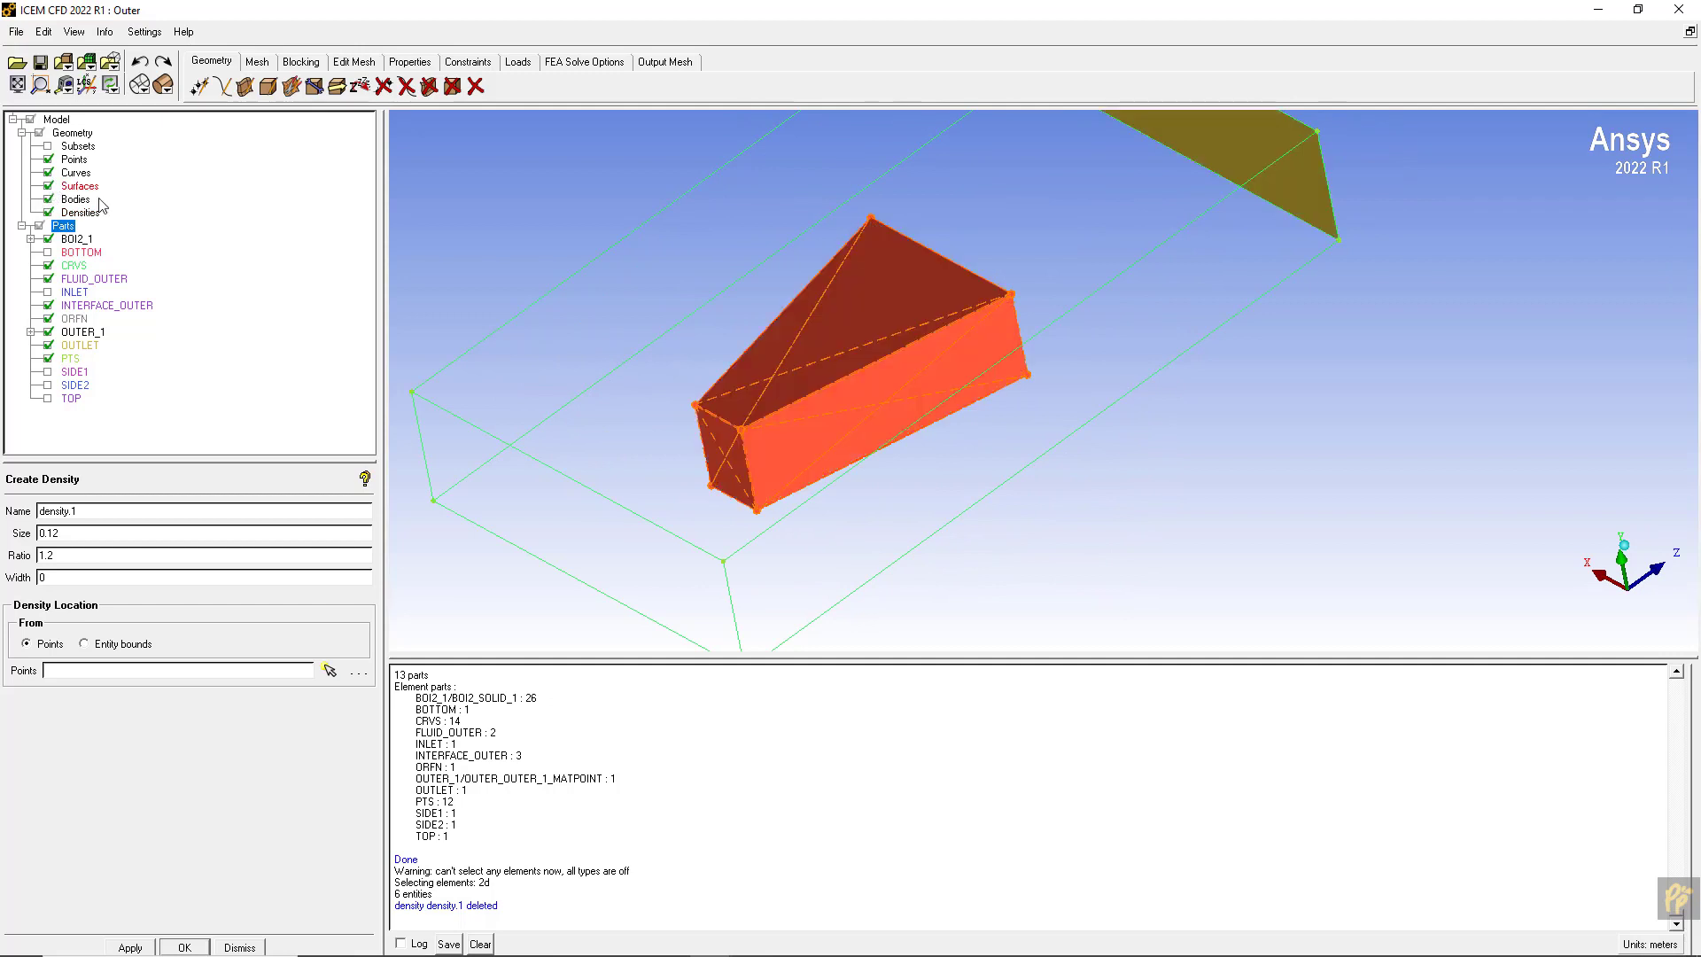
pyautogui.click(48, 213)
pyautogui.click(430, 87)
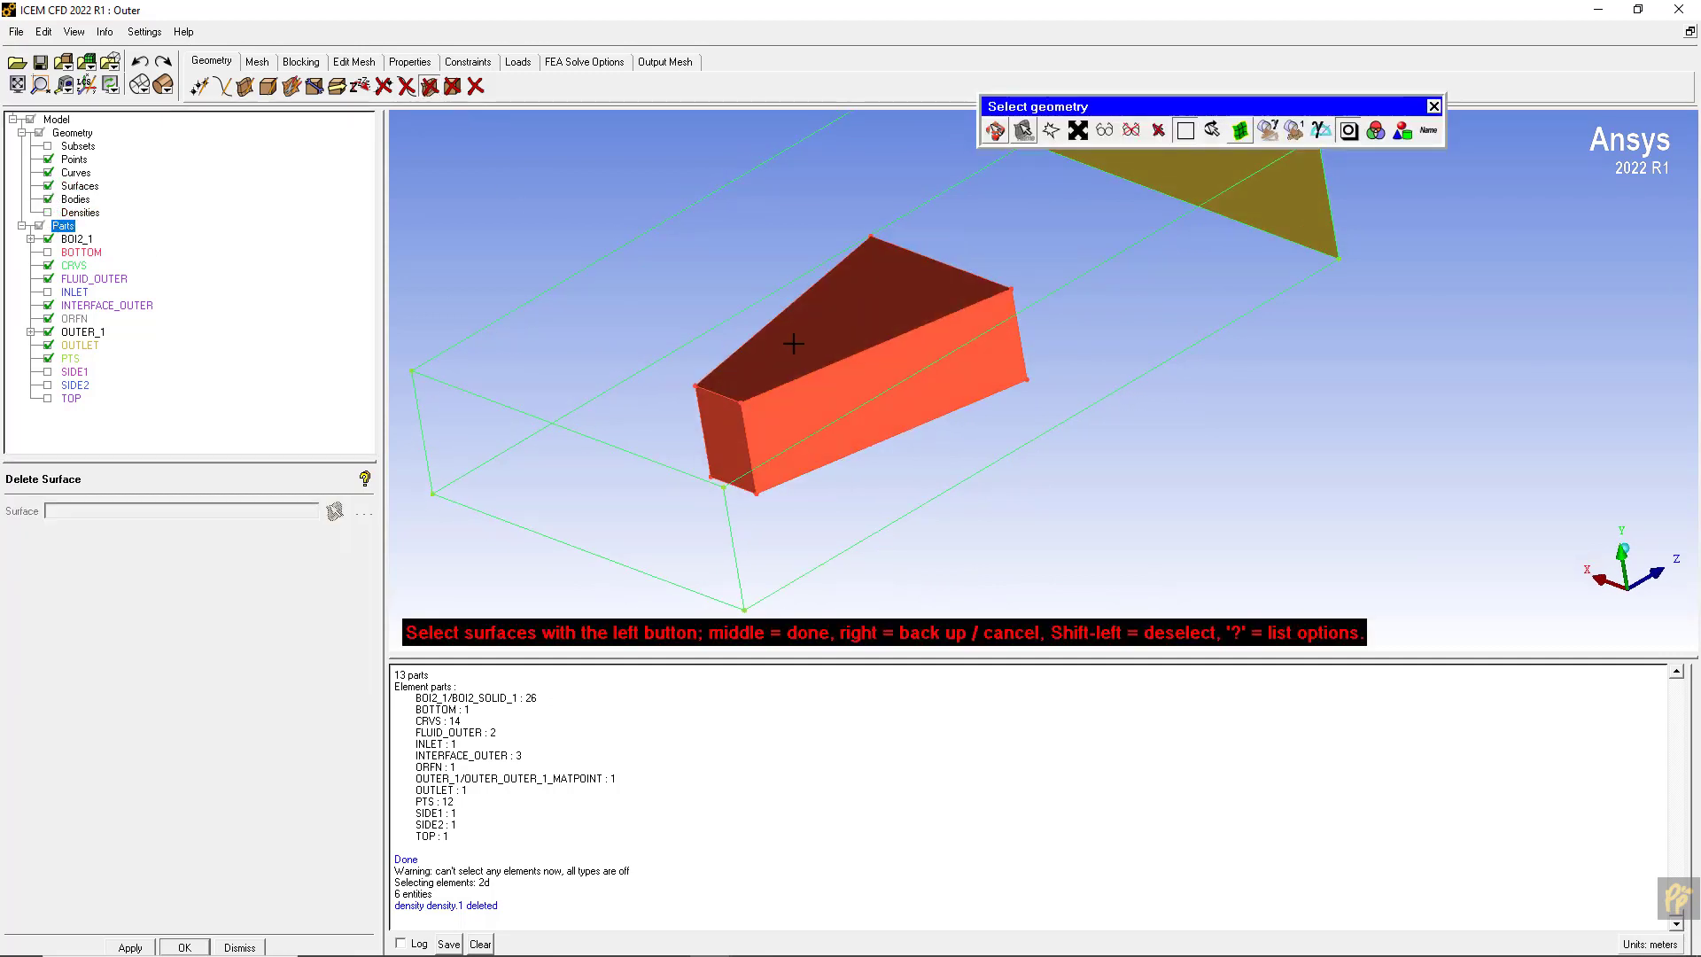
pyautogui.click(794, 344)
pyautogui.middleClick(797, 344)
pyautogui.click(711, 423)
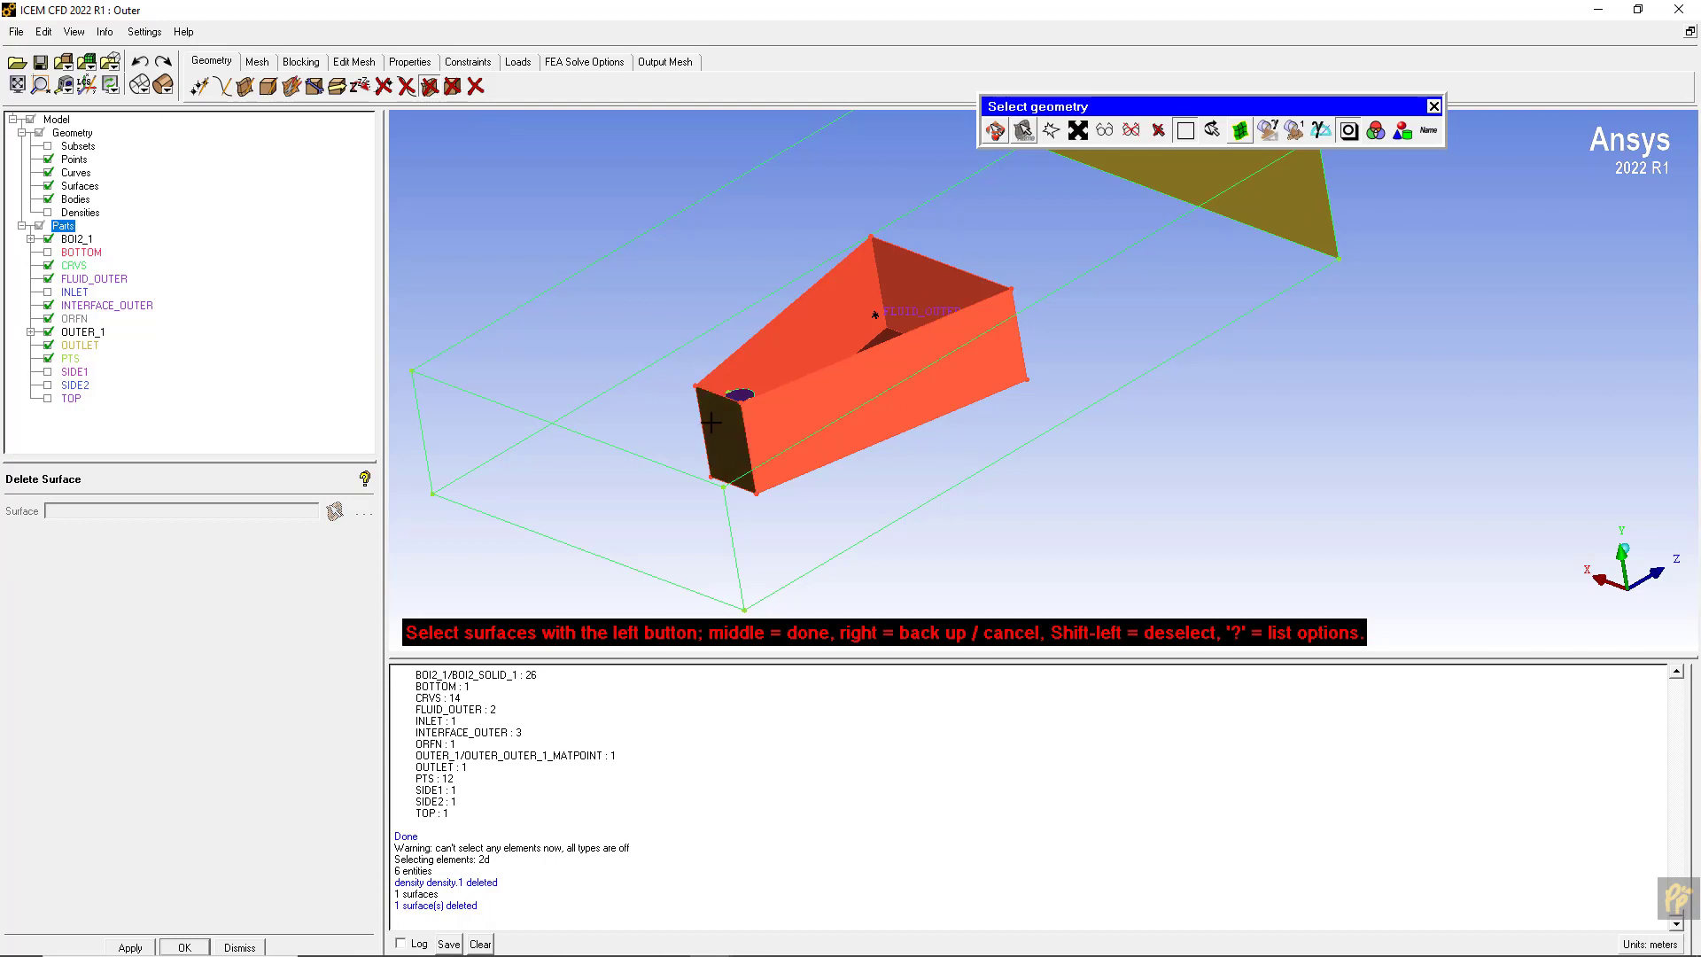
pyautogui.middleClick(710, 423)
# - Delete the remaining BOI2 surfaces: both long sides, the large end face and the bottom face
pyautogui.click(797, 344)
pyautogui.middleClick(799, 342)
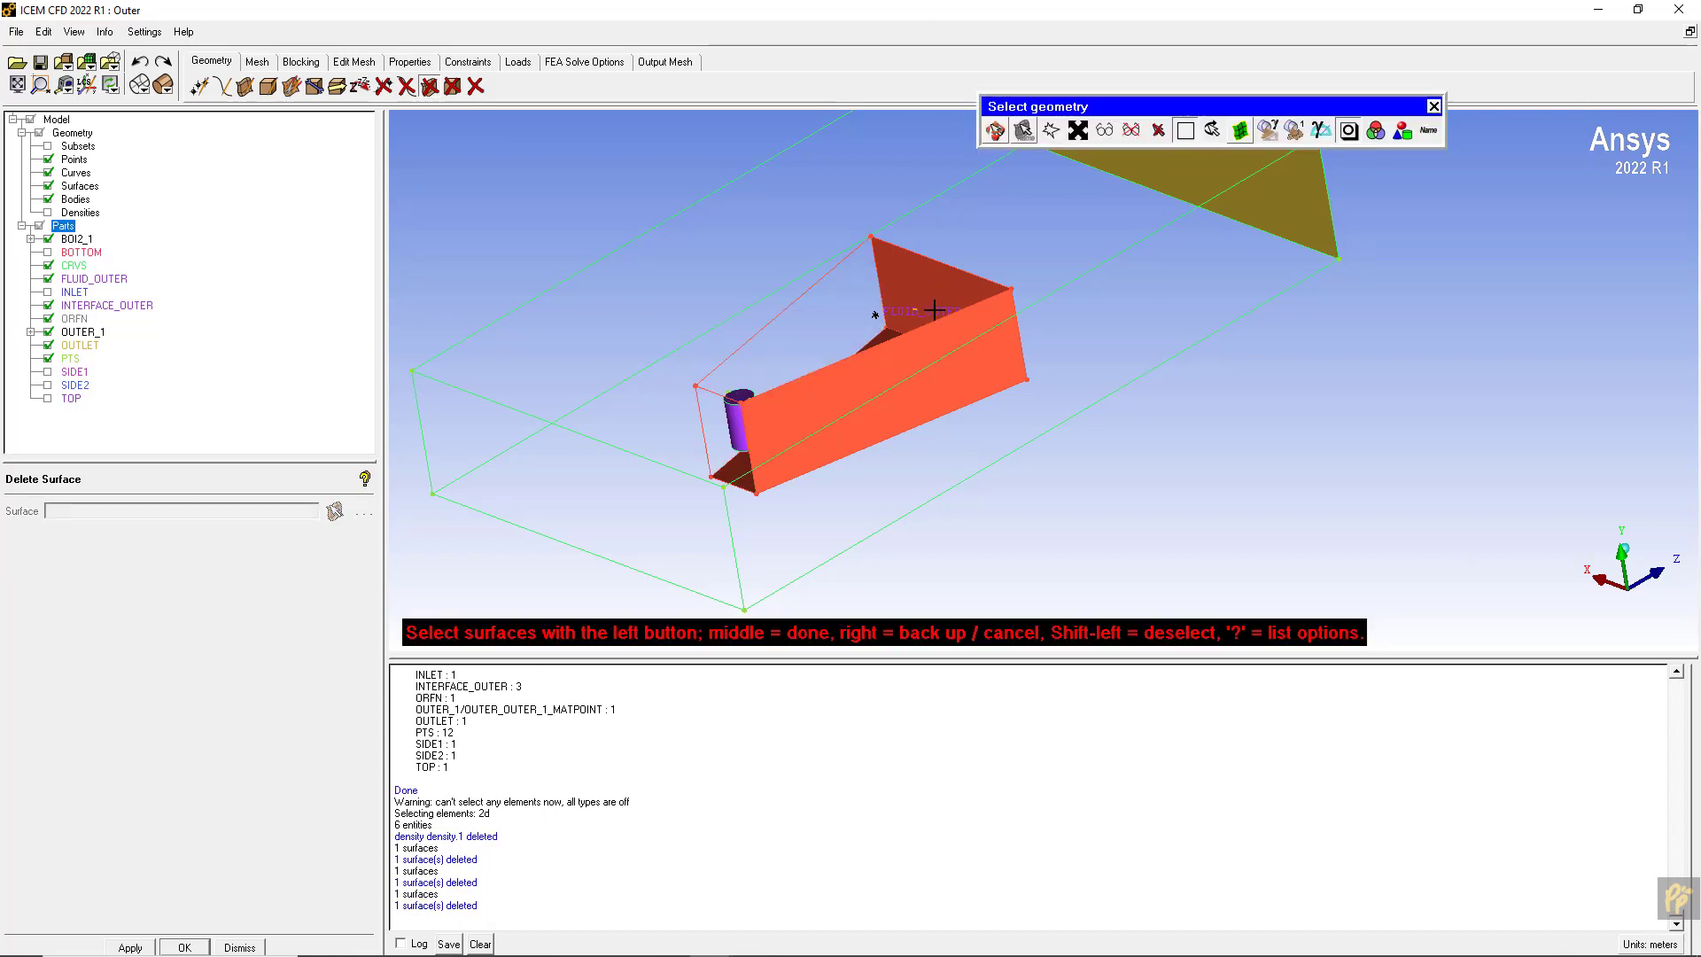
pyautogui.click(934, 309)
pyautogui.middleClick(934, 309)
pyautogui.click(890, 372)
pyautogui.middleClick(868, 385)
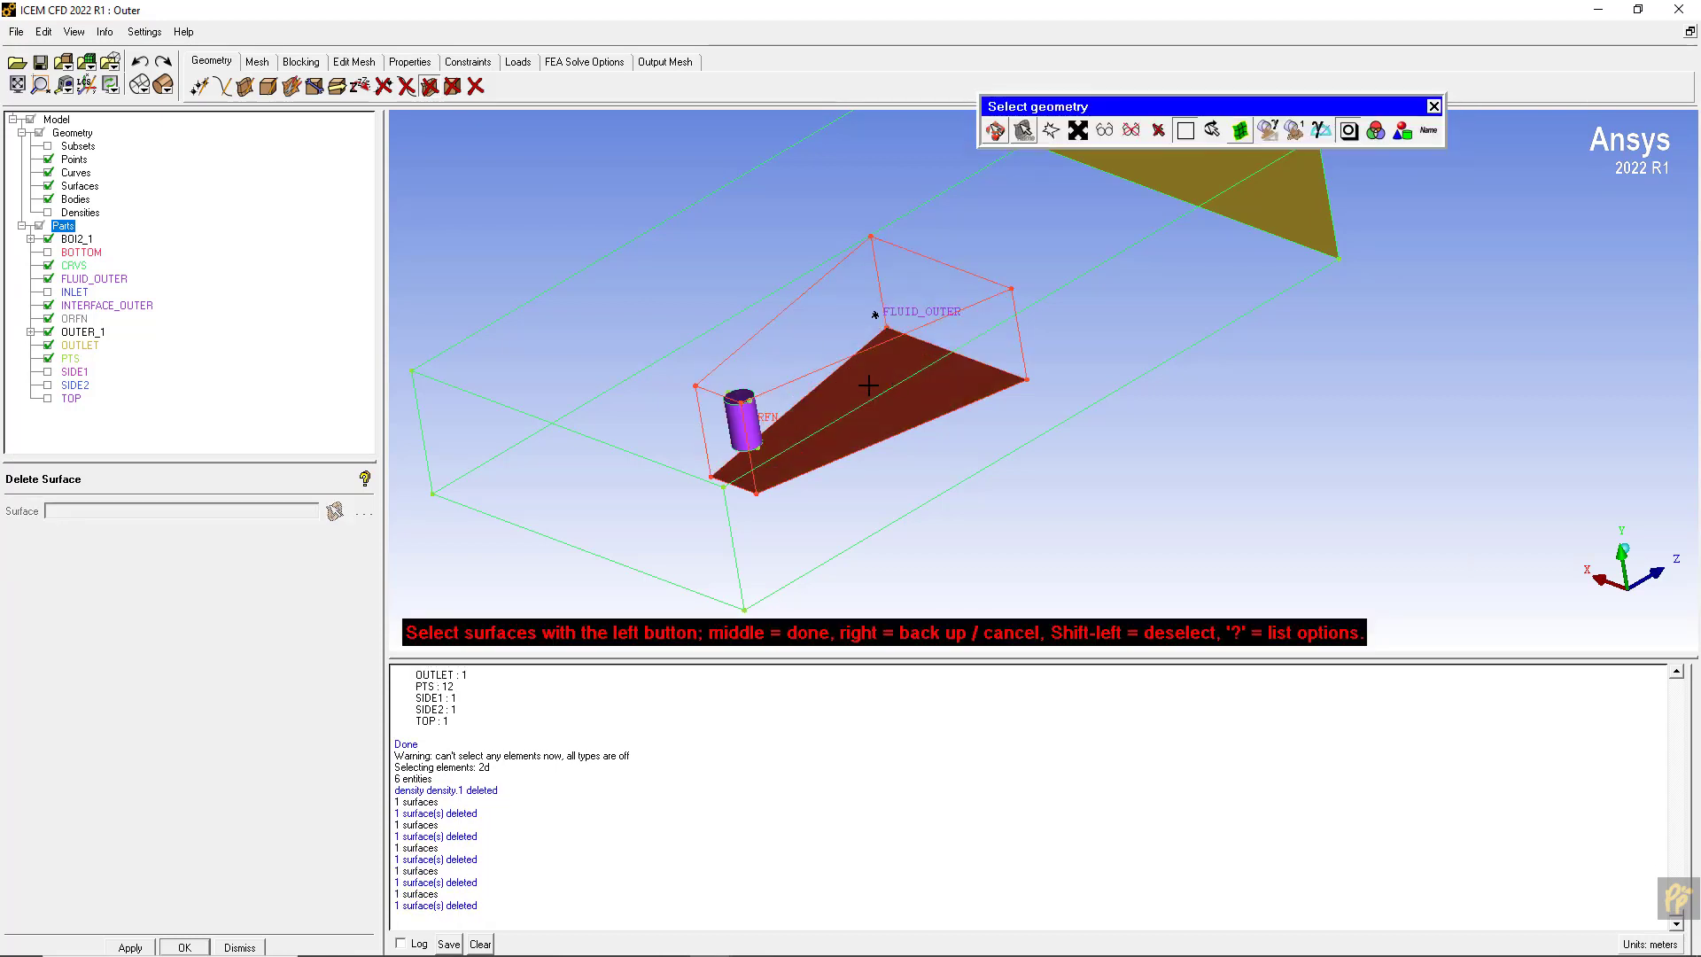
pyautogui.middleClick(834, 394)
pyautogui.moveTo(854, 410); pyautogui.dragTo(912, 313)
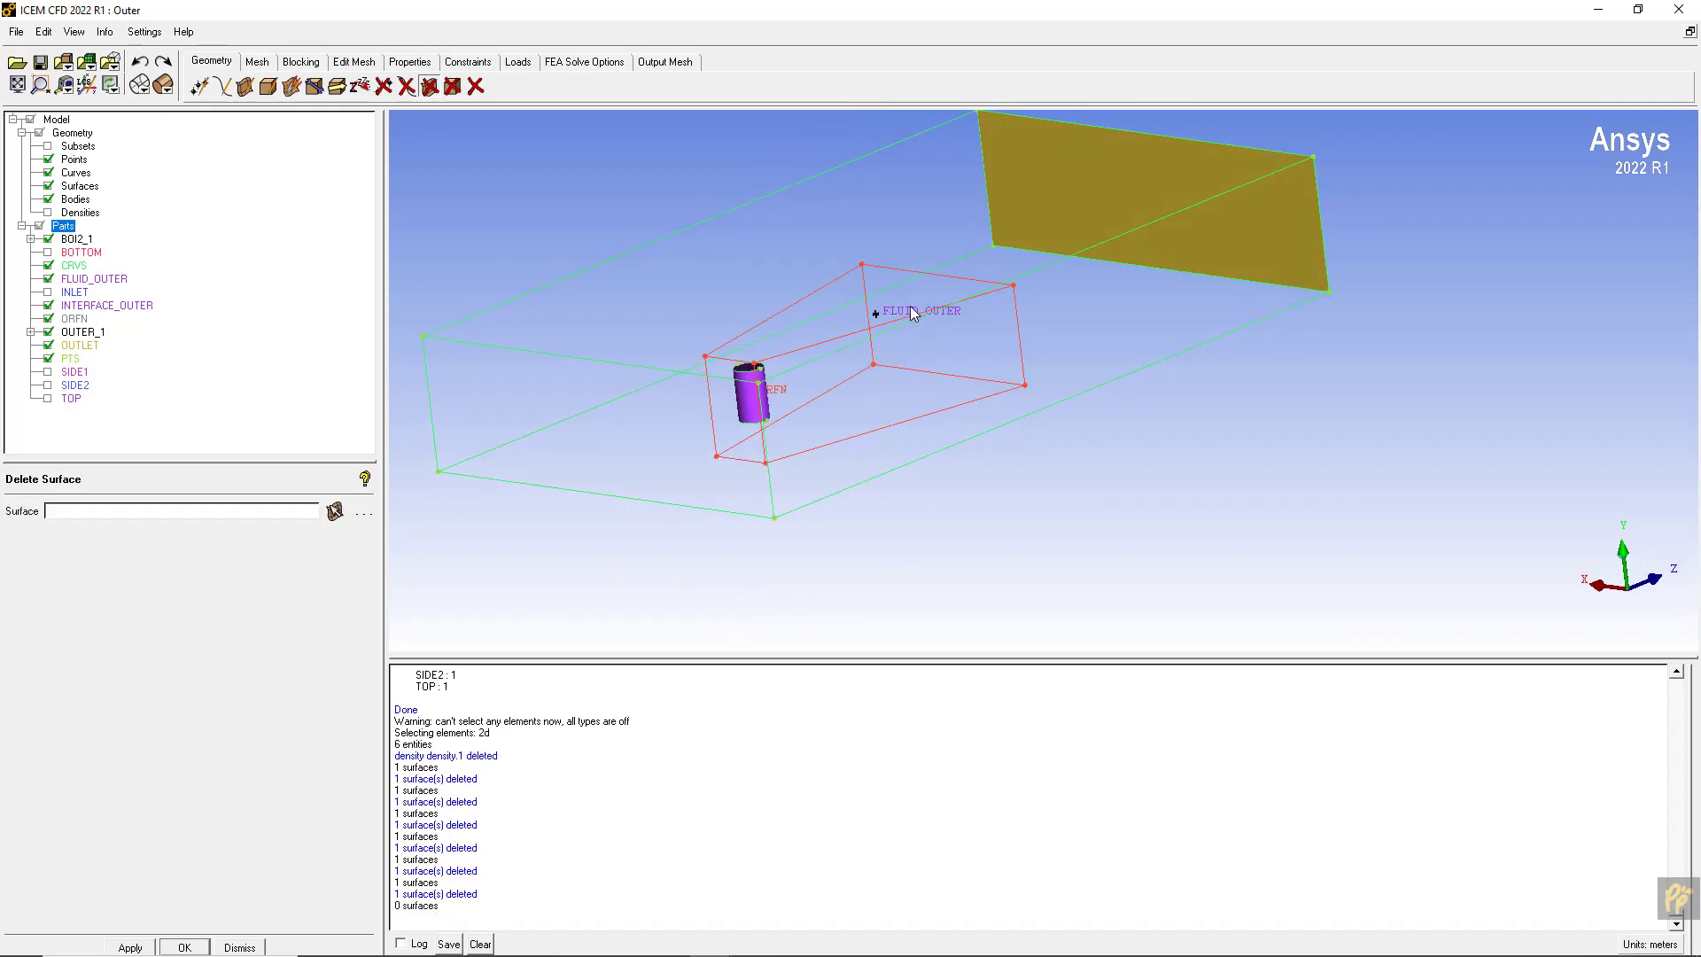
# - Permanently delete all unattached curves left over from the BOI2 body, using the Delete Unattached option
pyautogui.click(406, 87)
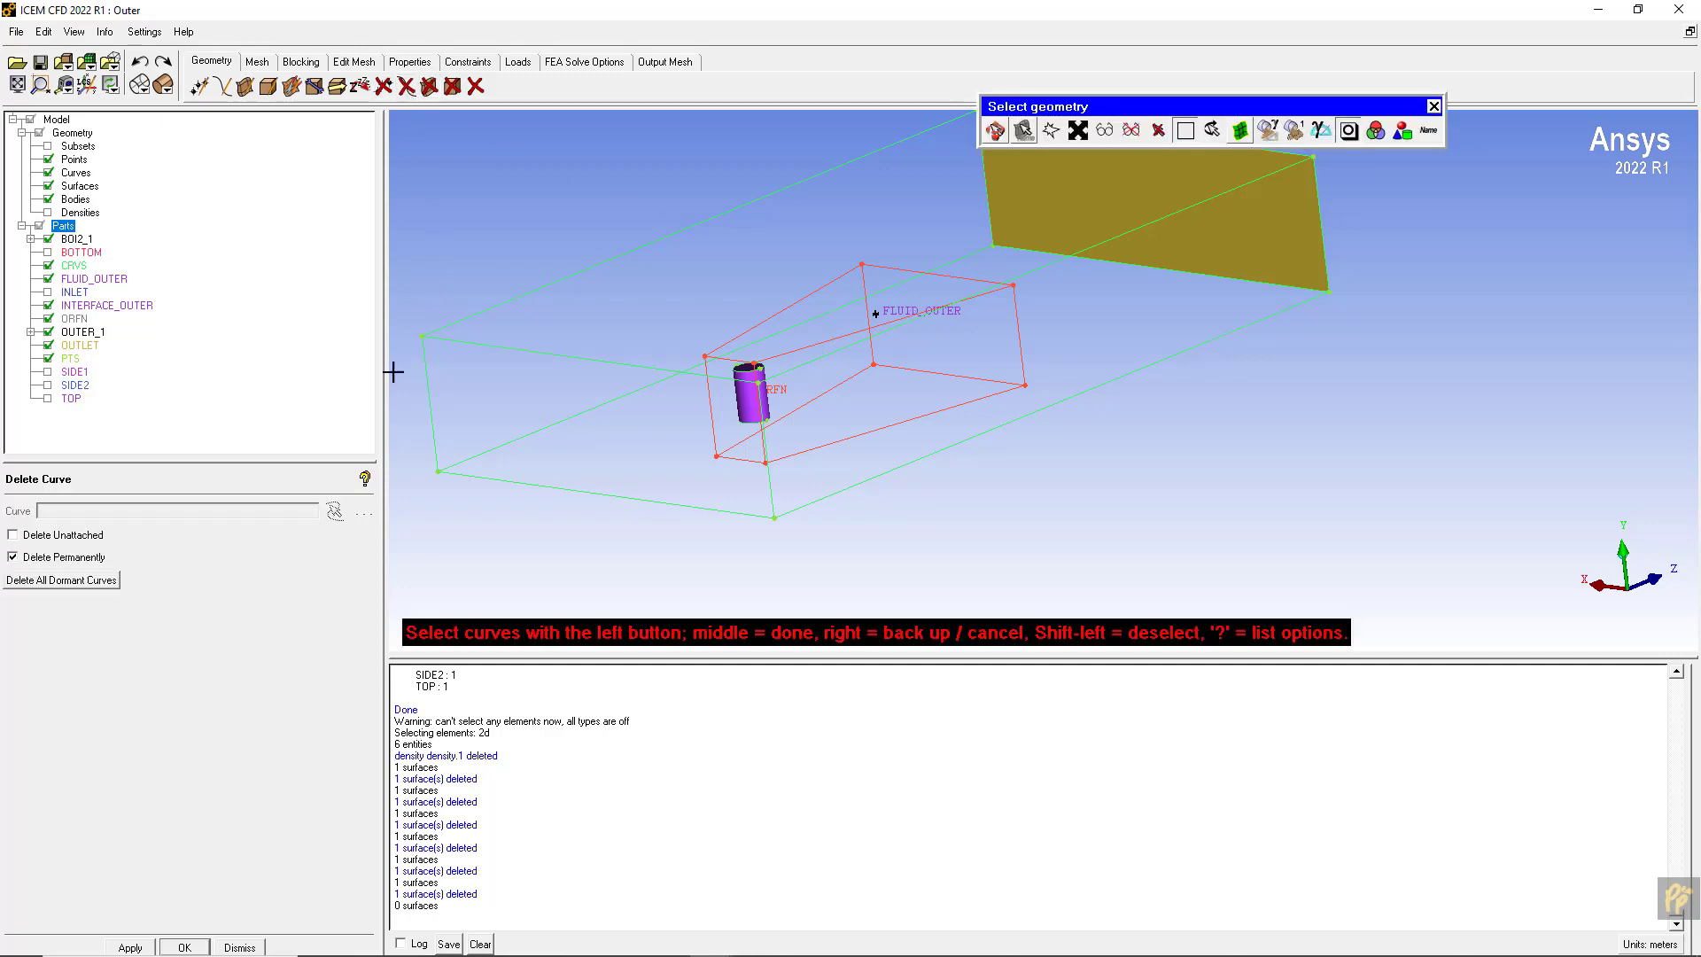
pyautogui.click(26, 538)
pyautogui.click(120, 945)
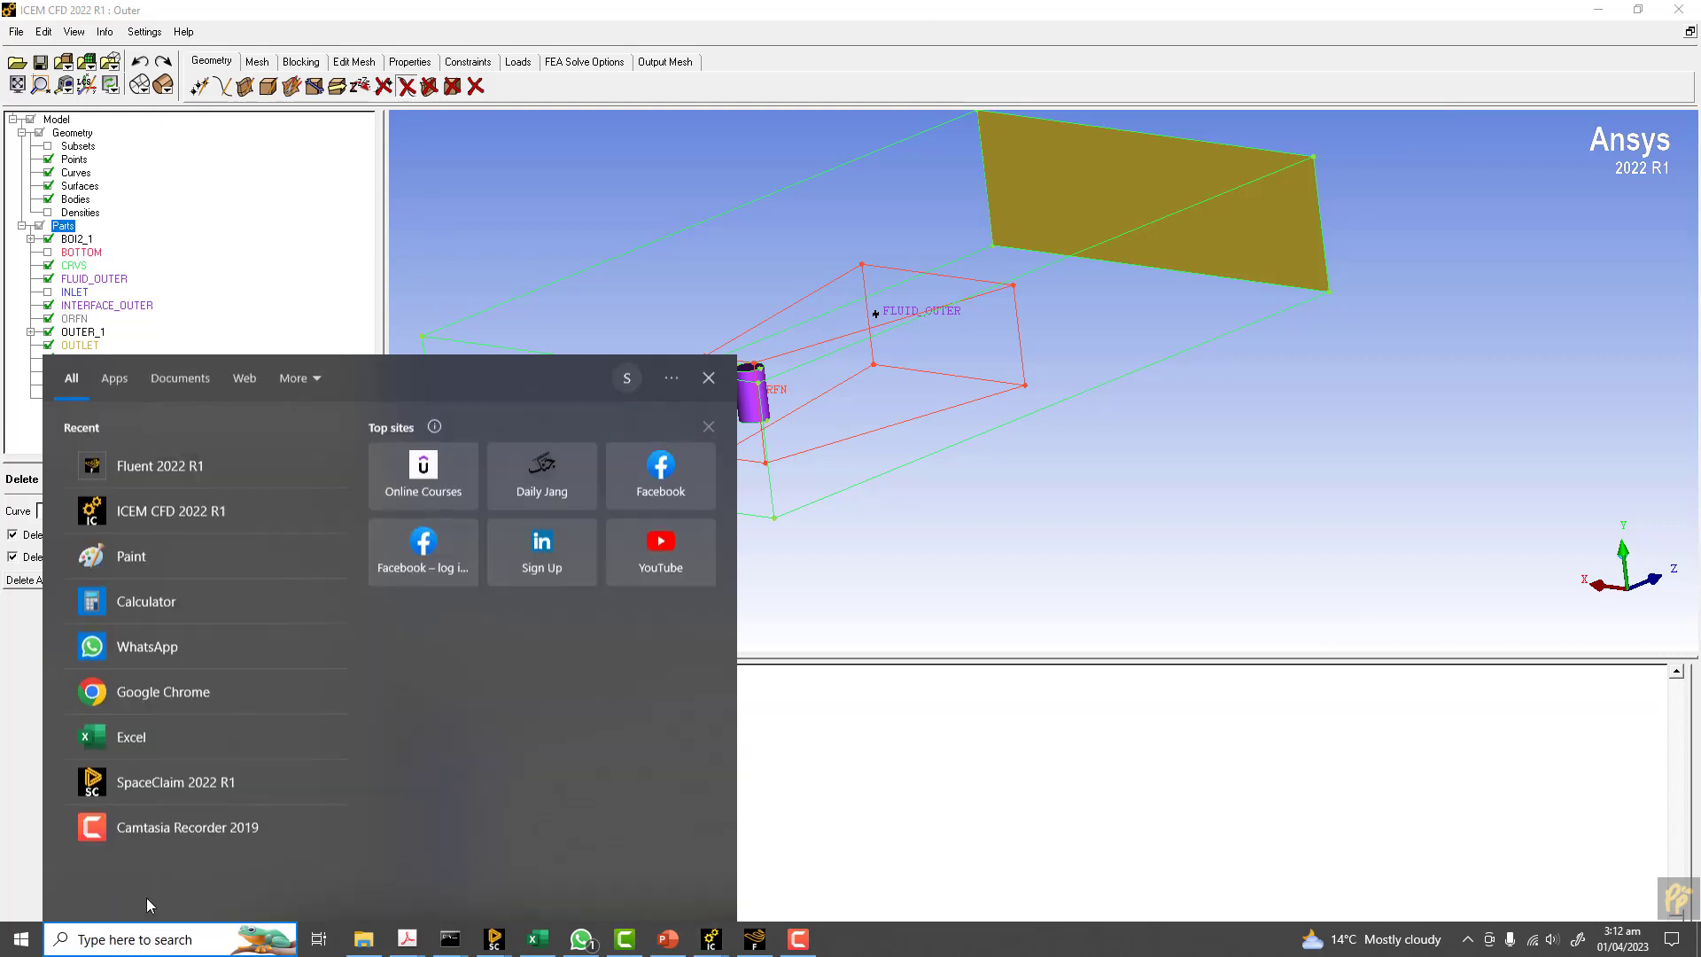
pyautogui.click(481, 226)
pyautogui.click(122, 945)
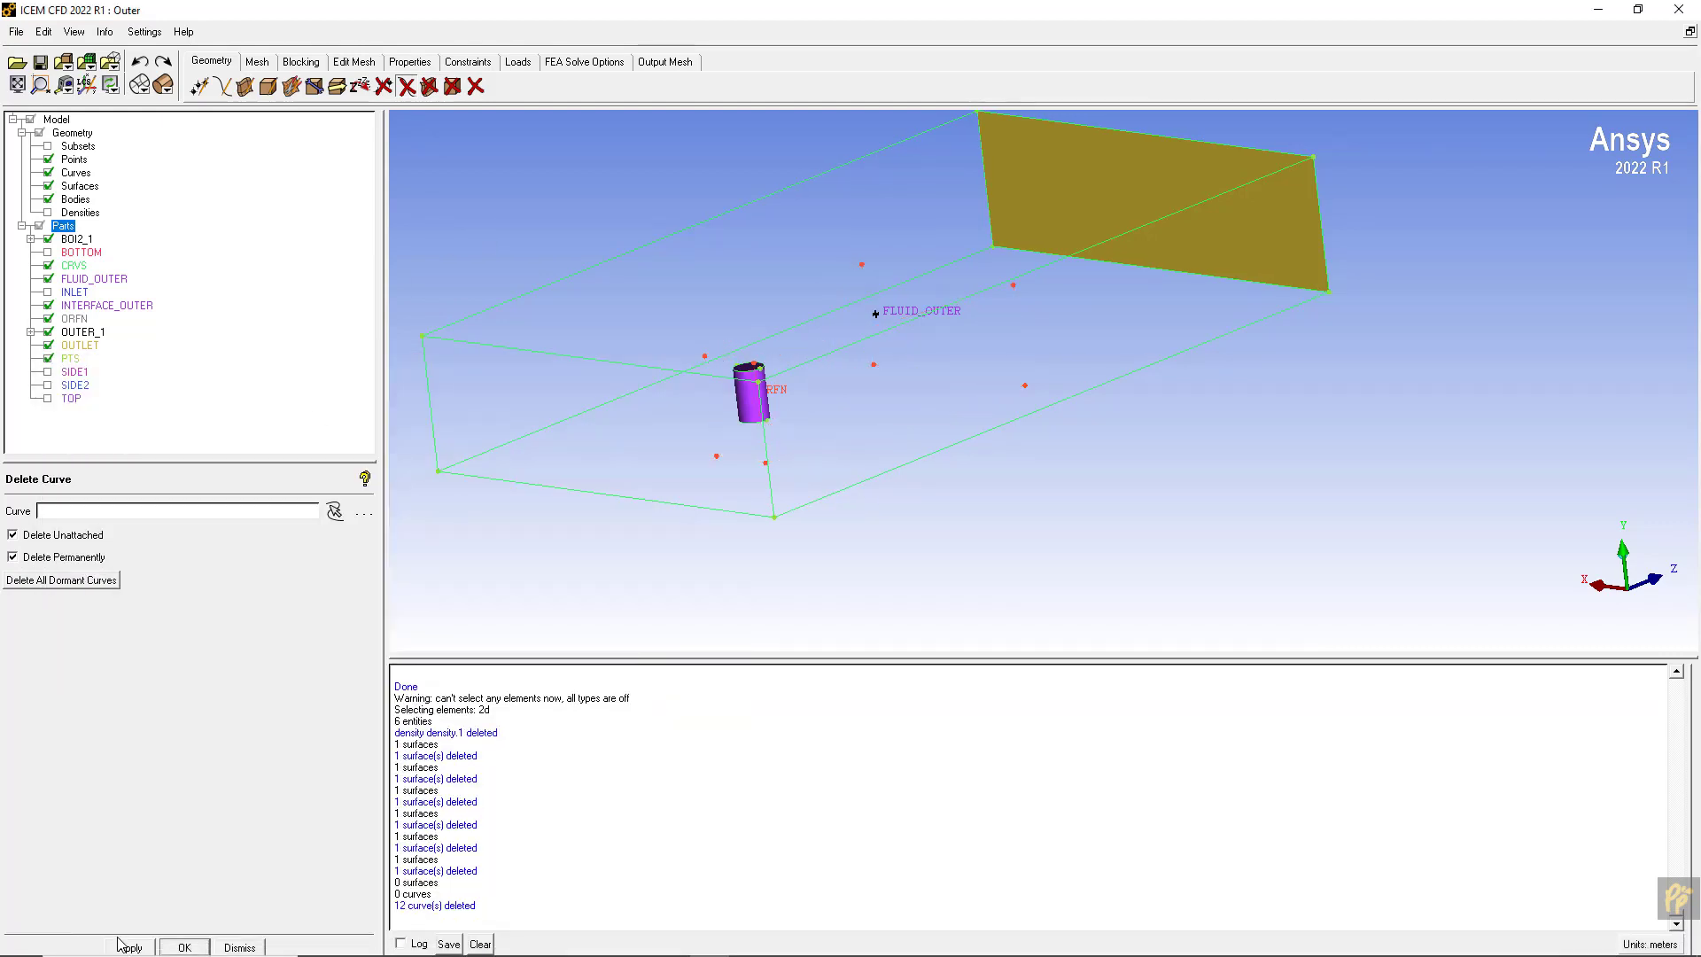
# - Permanently delete all unattached points left over at the BOI2 body's corners, using the Delete Unattached option
pyautogui.click(383, 86)
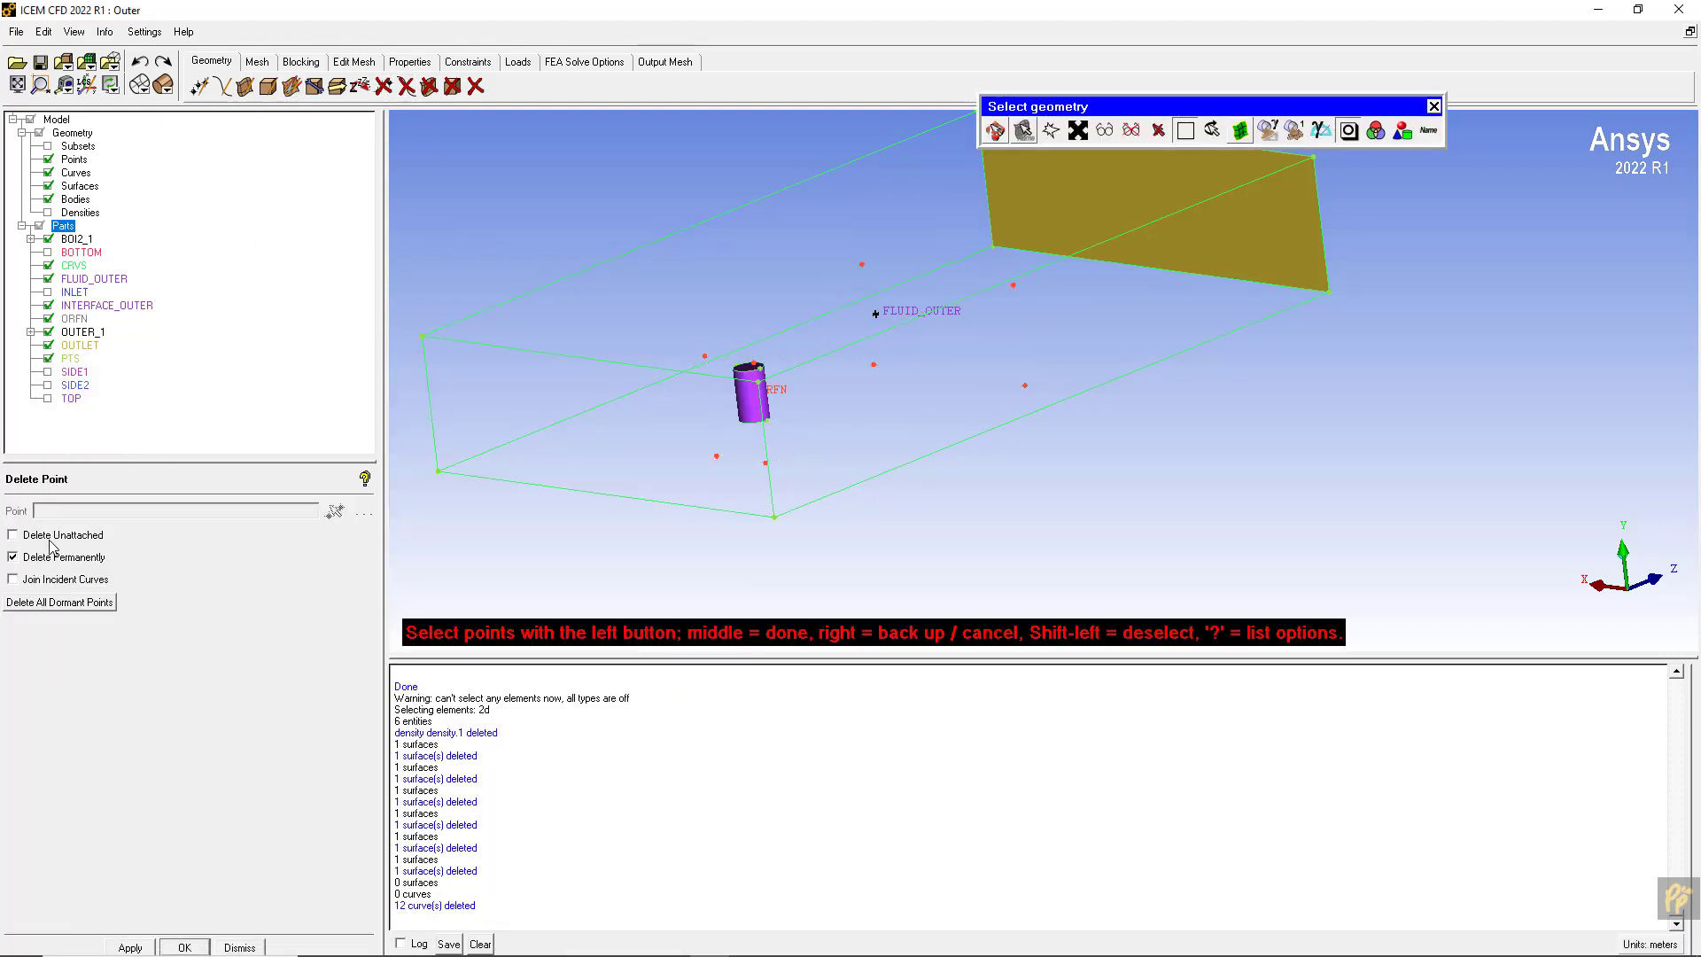
pyautogui.click(50, 537)
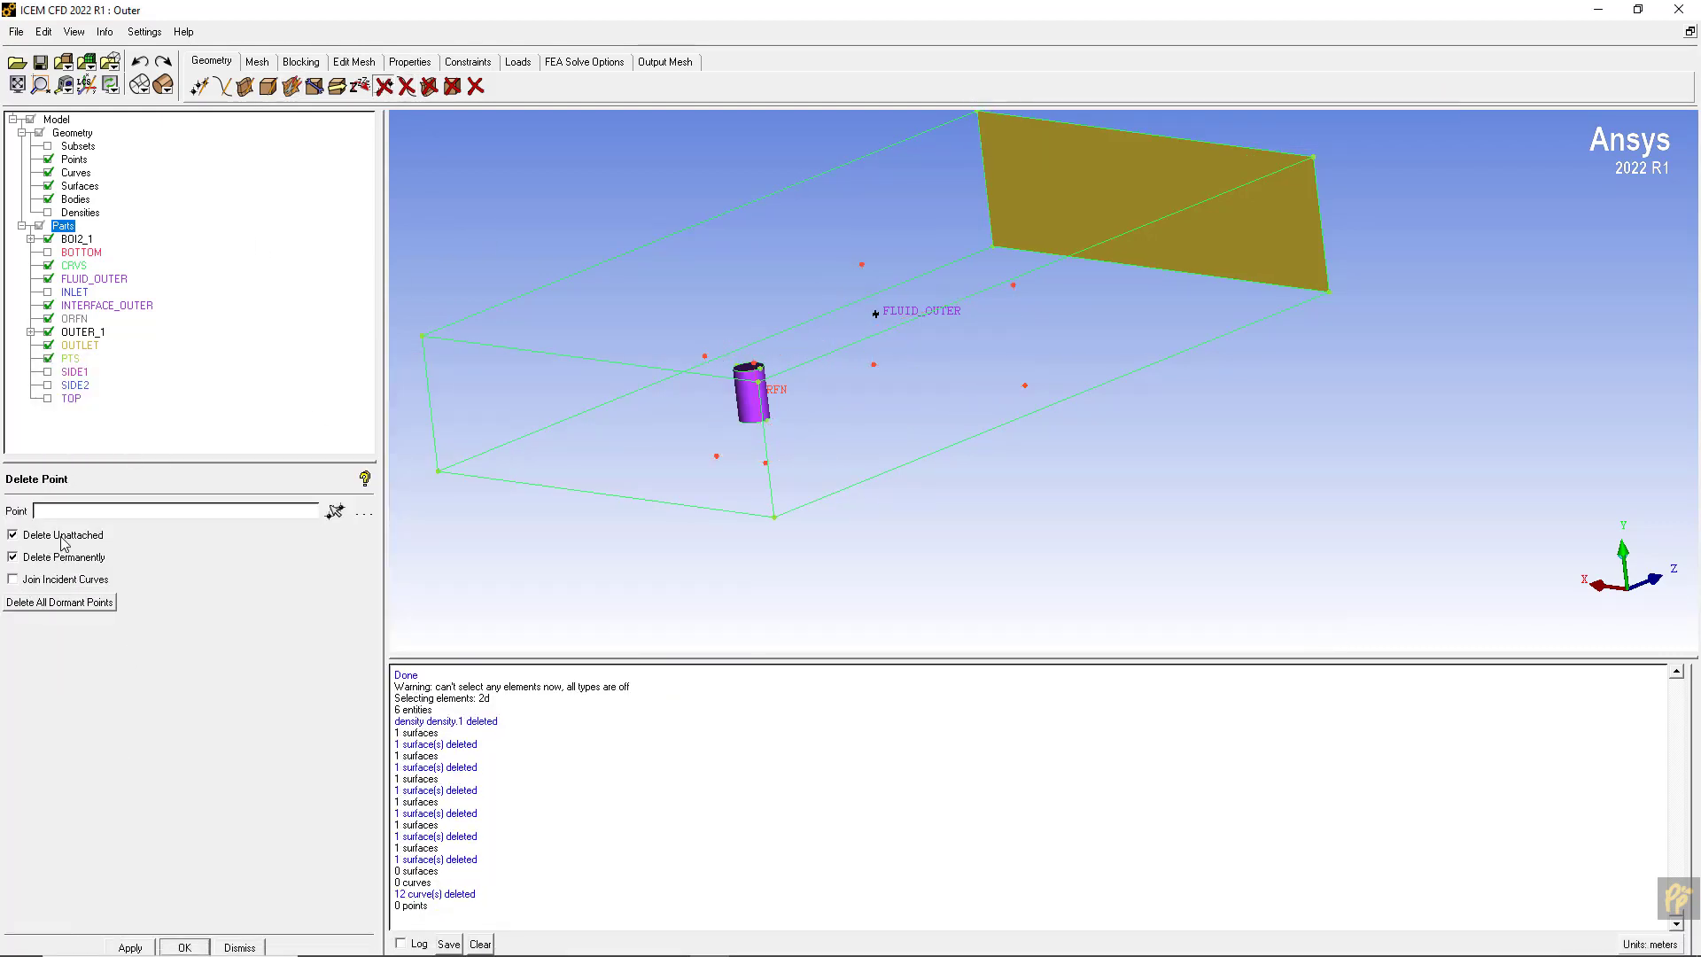
pyautogui.click(130, 947)
pyautogui.moveTo(797, 532); pyautogui.dragTo(281, 295)
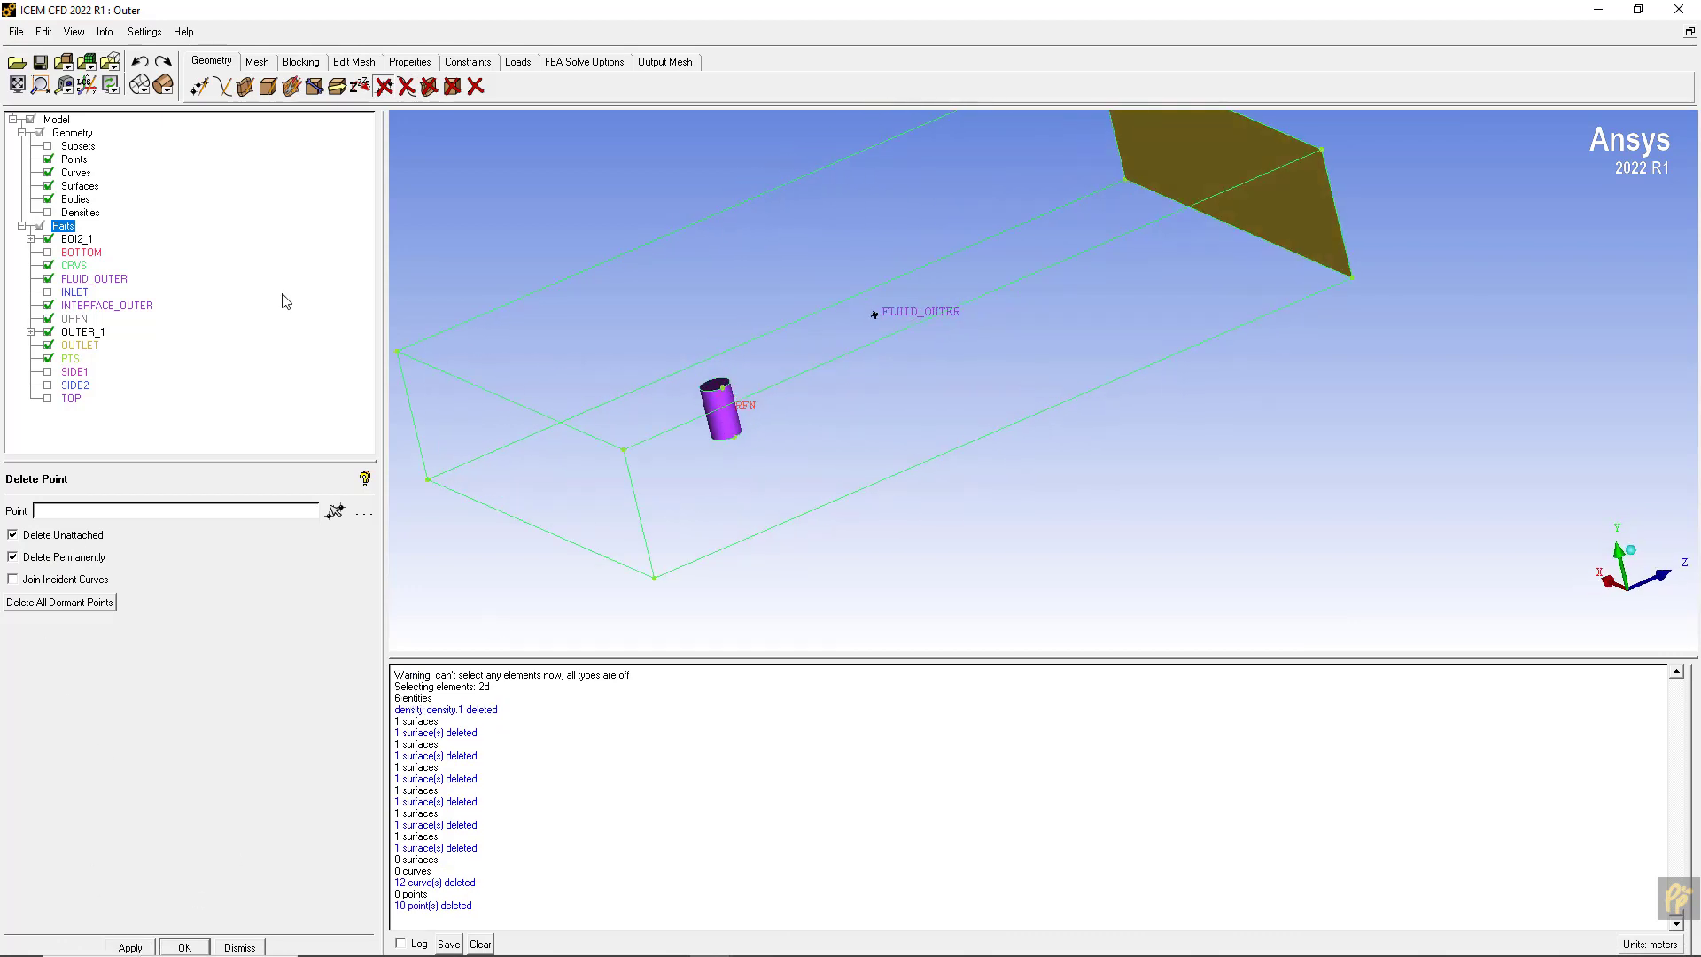
# - Show the densities again and check the wake density region's size and ratio through Modify Density
pyautogui.click(48, 212)
pyautogui.rightClick(80, 215)
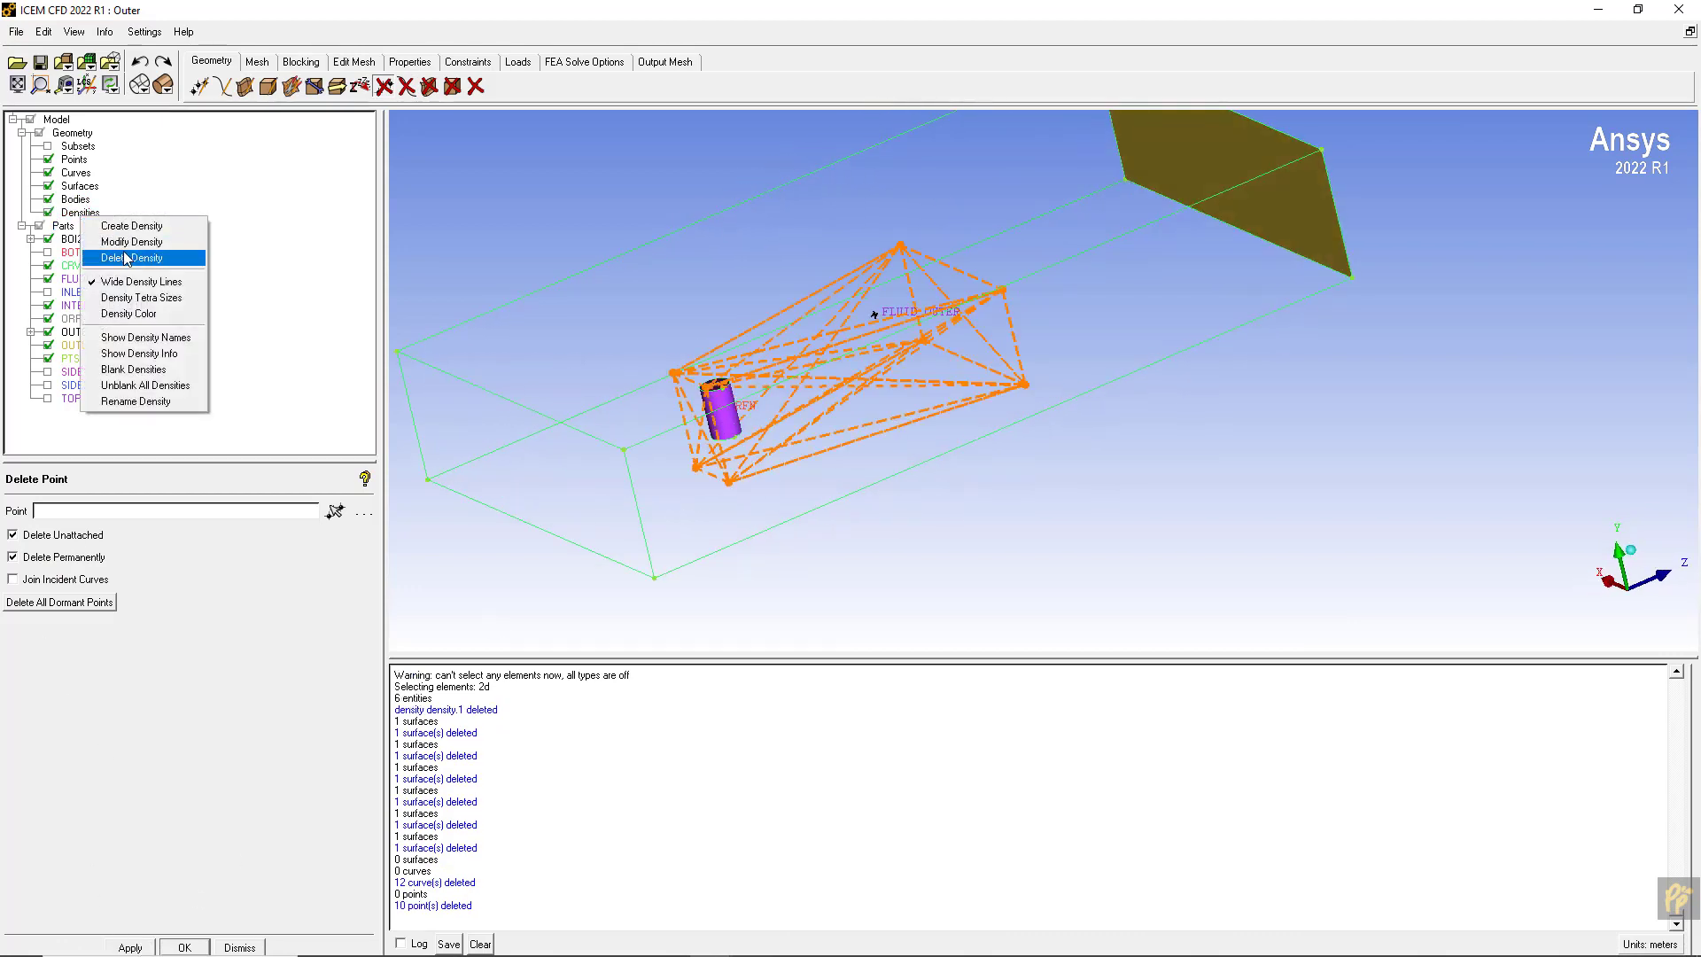
pyautogui.click(131, 242)
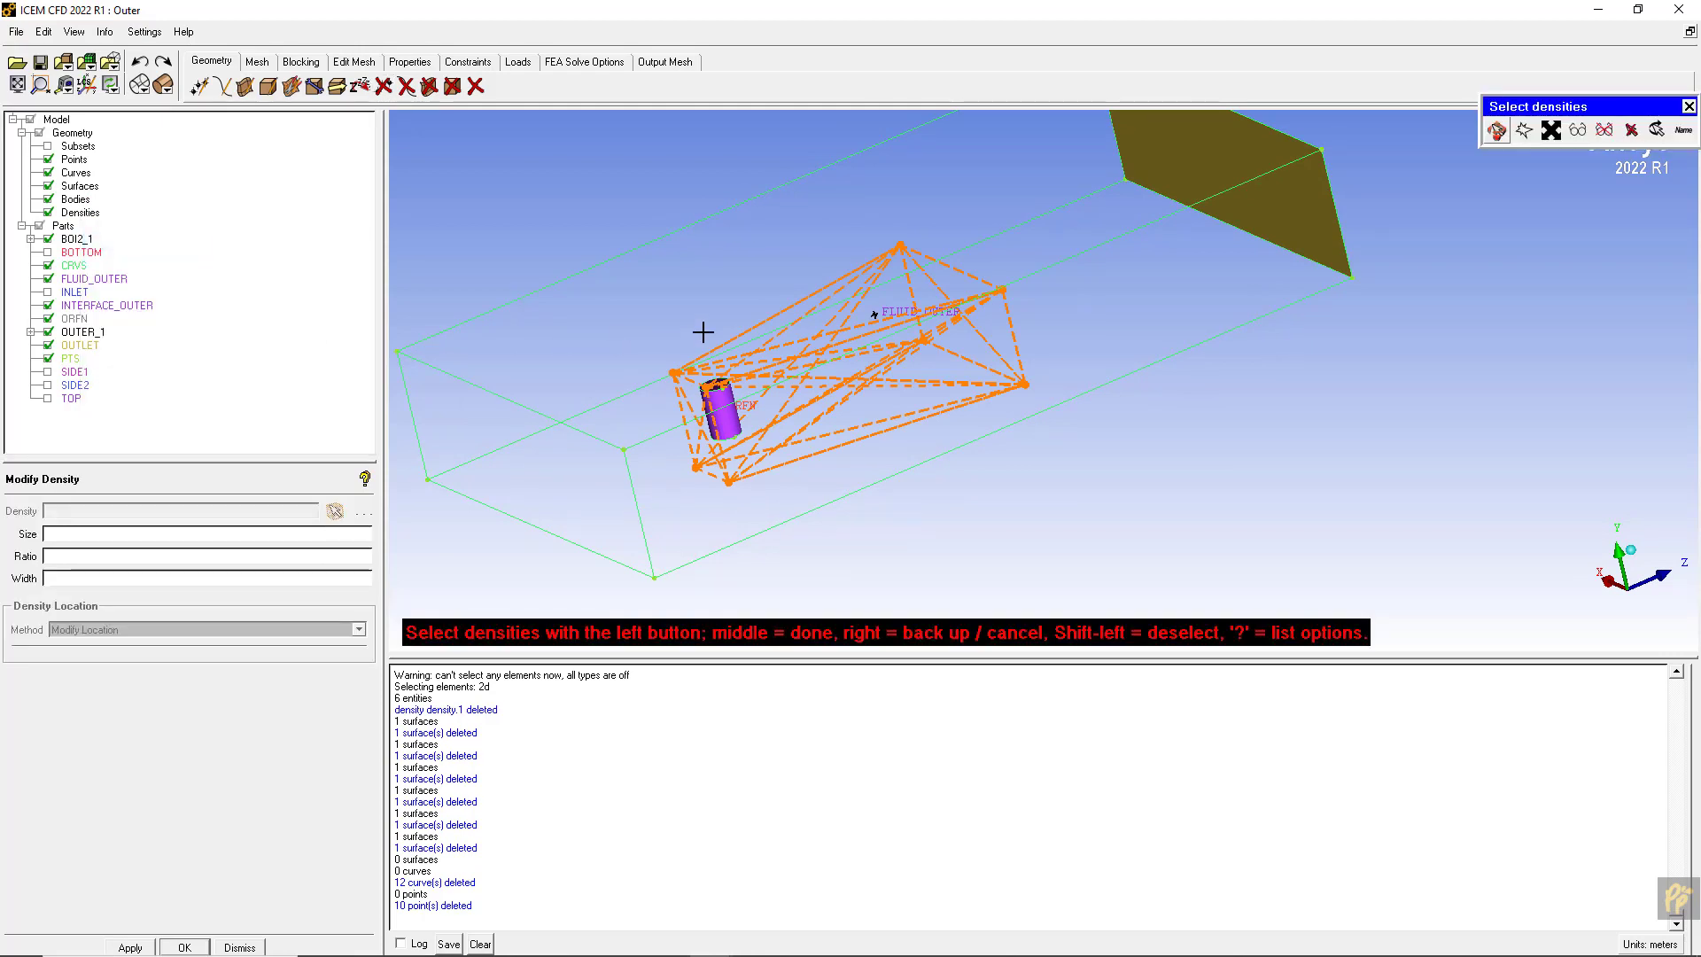
pyautogui.click(749, 331)
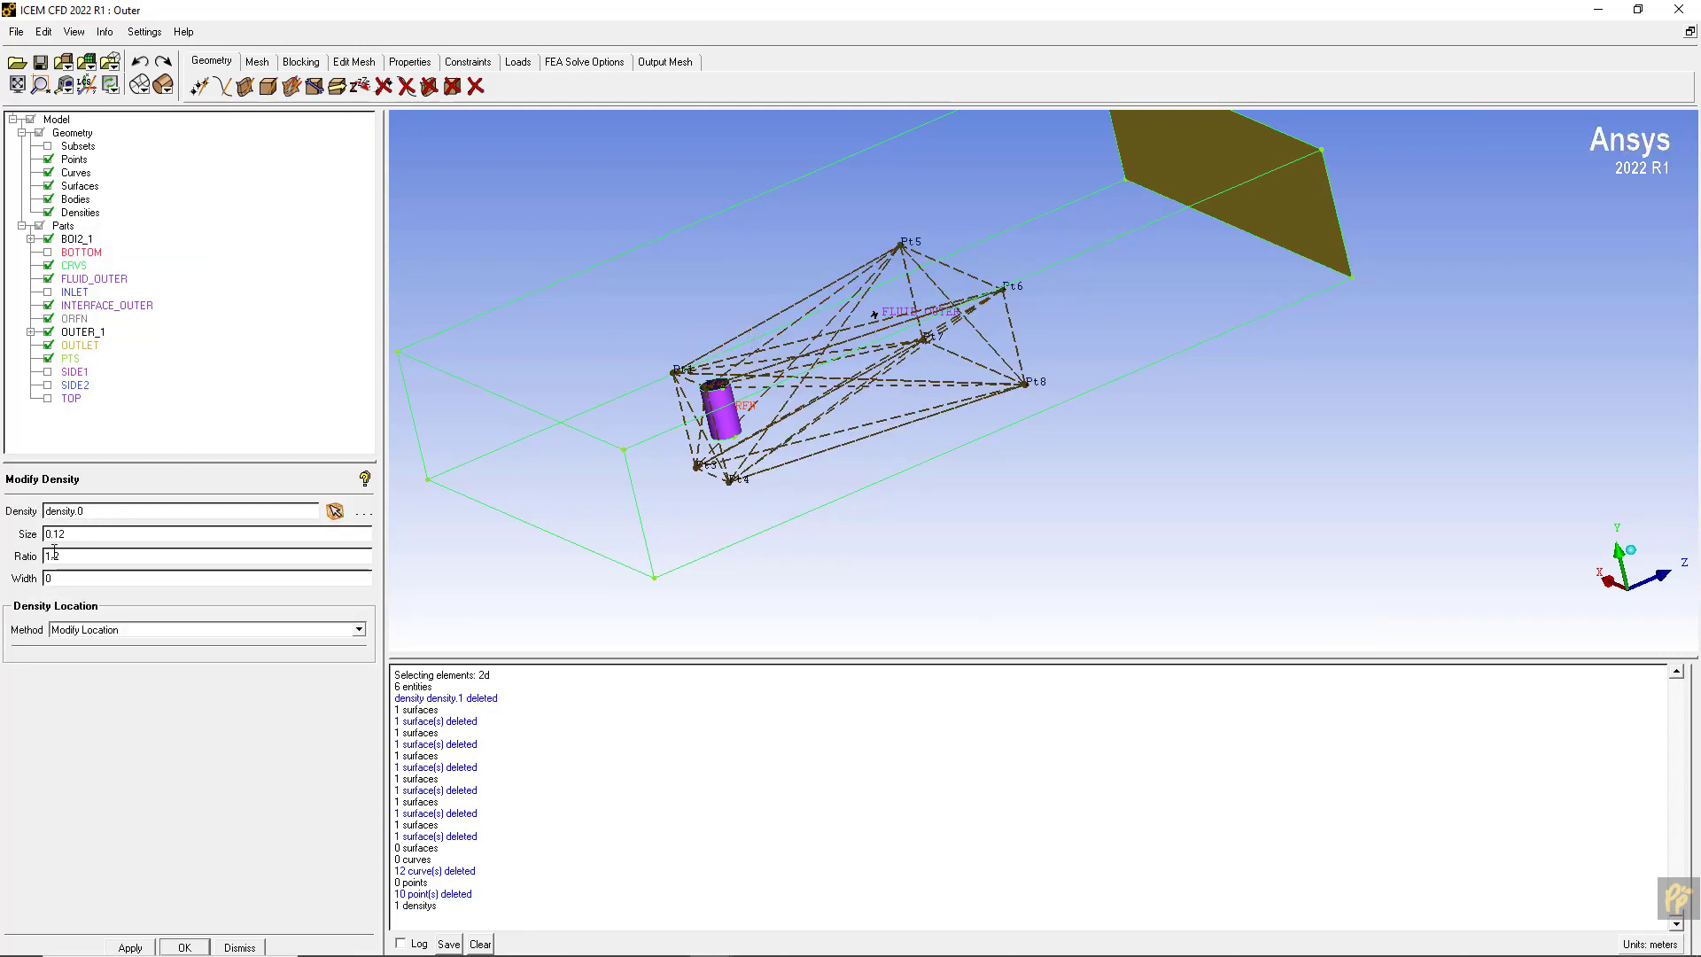
pyautogui.moveTo(406, 391); pyautogui.dragTo(502, 332)
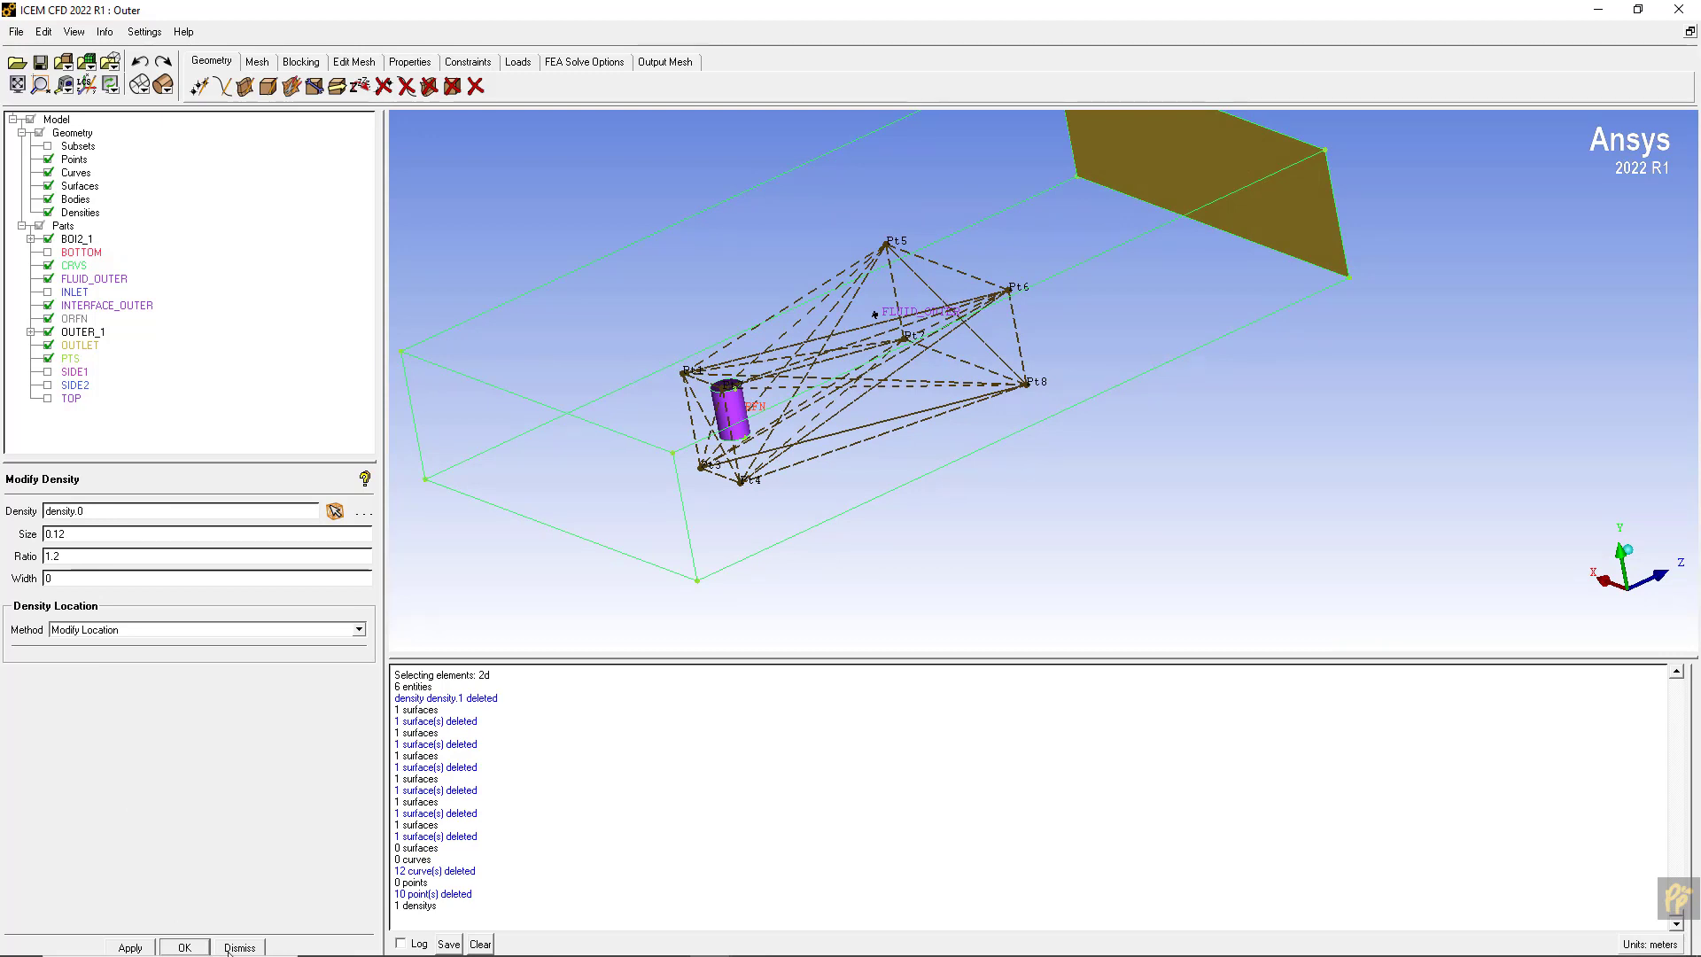
pyautogui.click(185, 947)
# - Change the density display color to the dark teal base color
pyautogui.rightClick(79, 212)
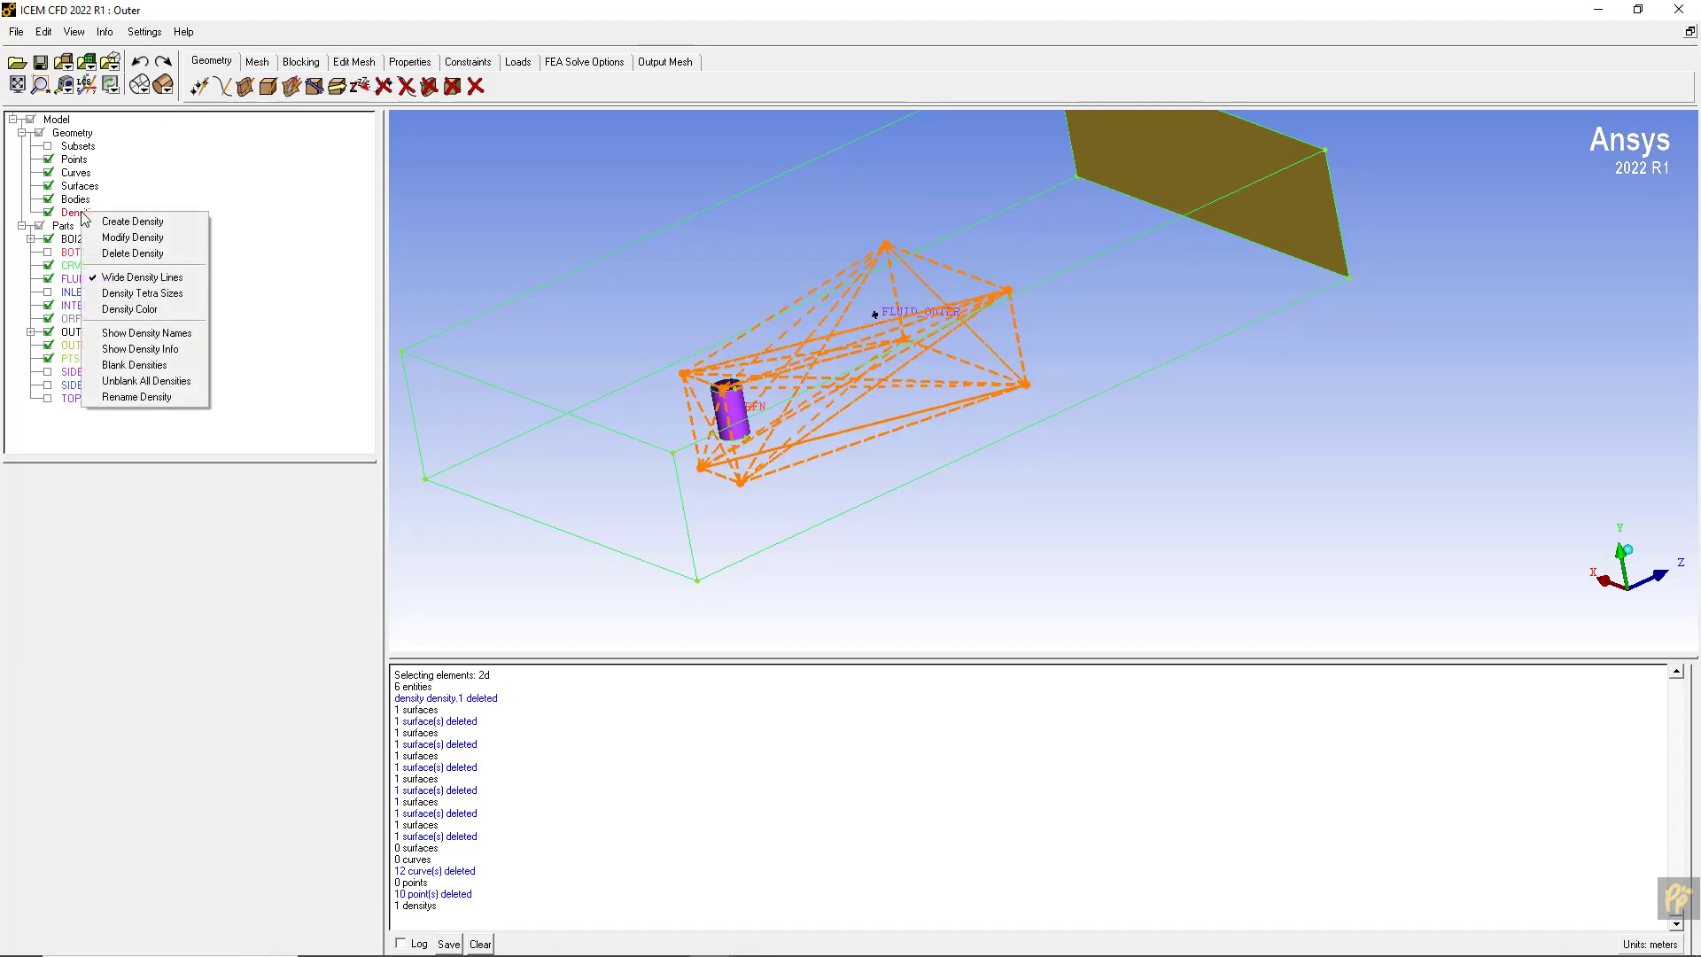
pyautogui.click(140, 309)
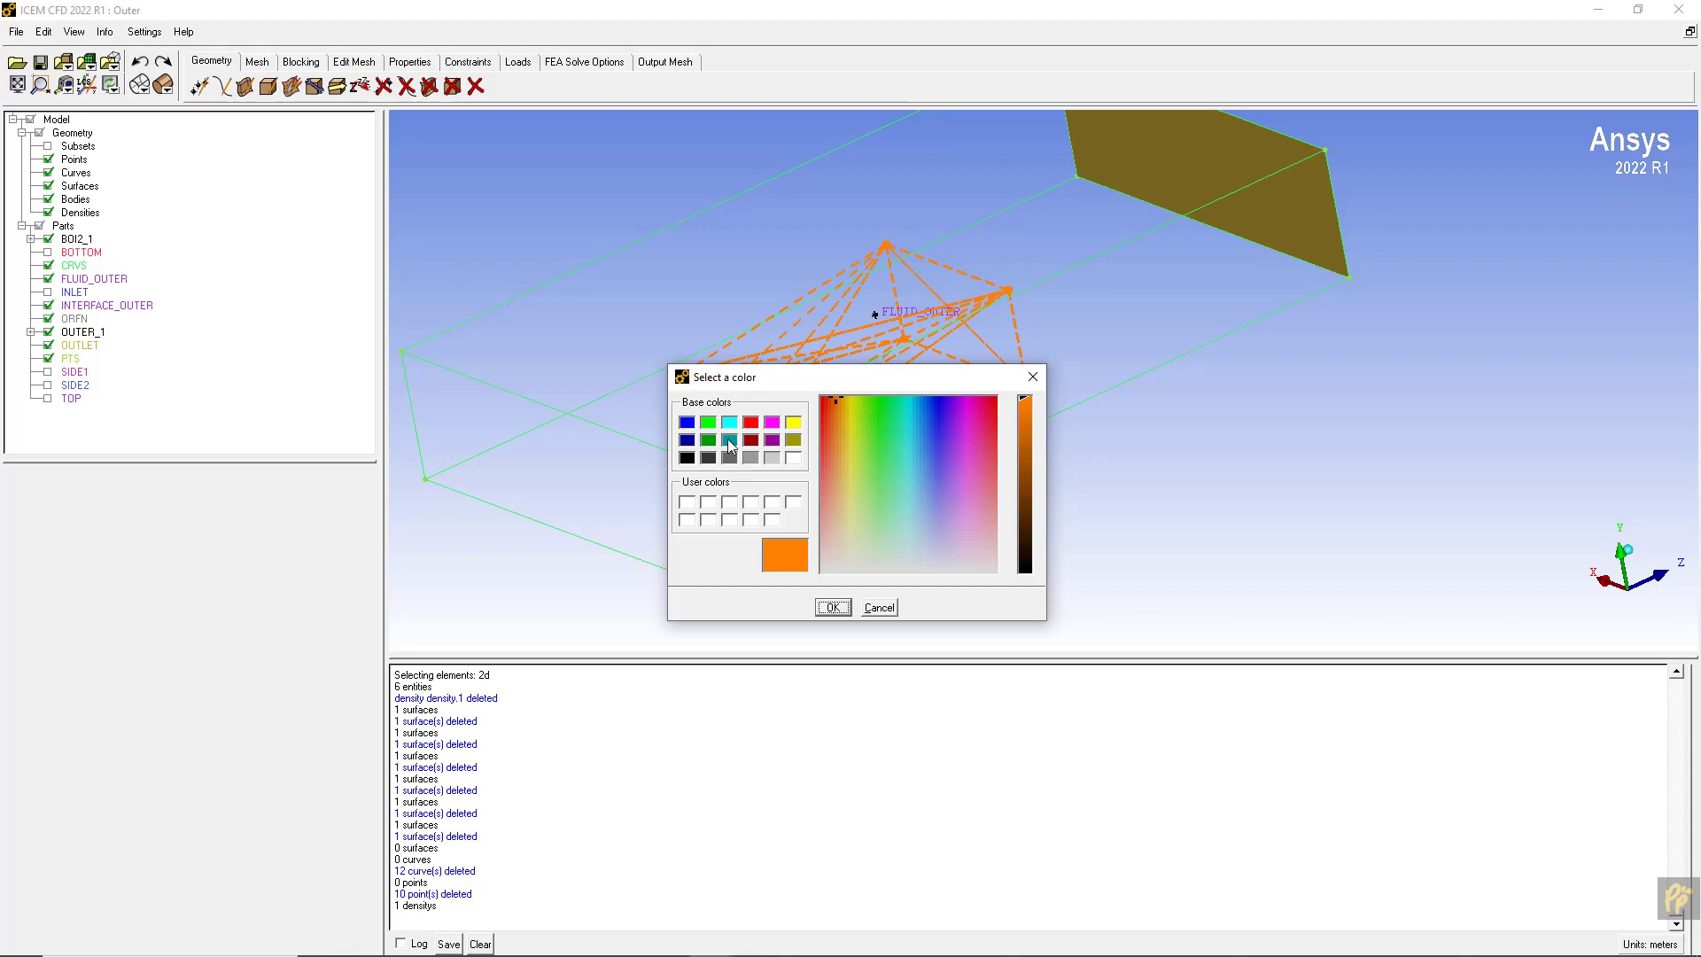
pyautogui.click(729, 440)
pyautogui.click(833, 607)
pyautogui.moveTo(625, 459); pyautogui.dragTo(682, 435)
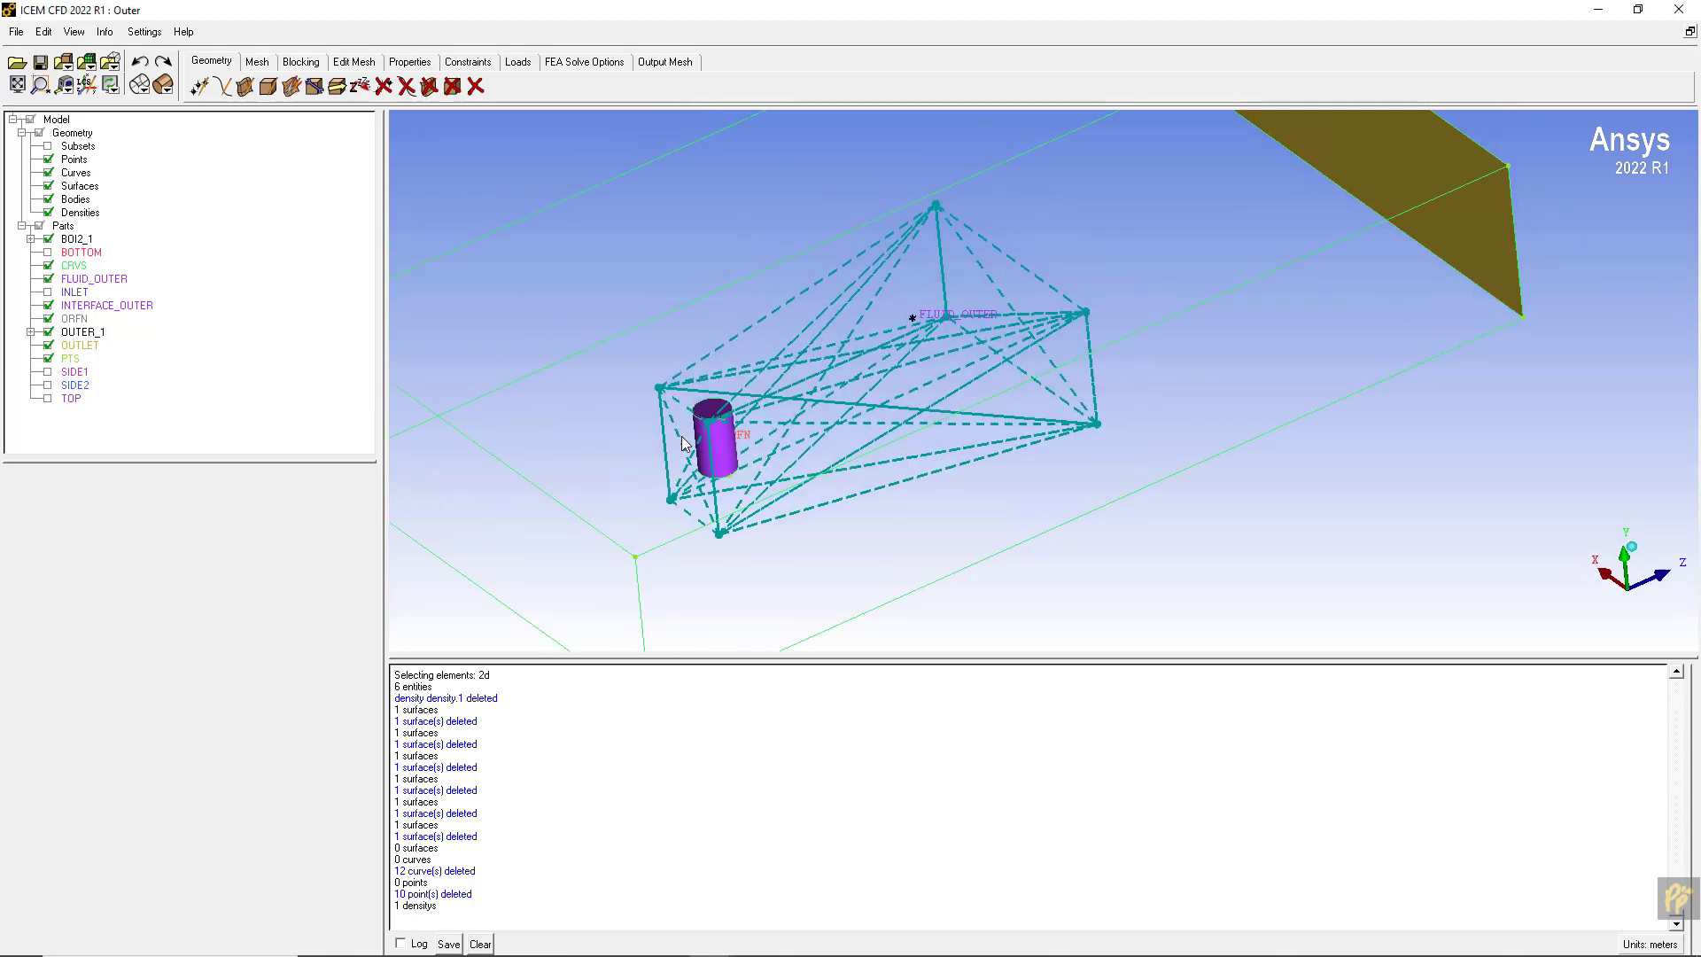
# - Open the Surface Mesh Setup and consult the PowerPoint slide for the coarse mesh sizes, returning to ICEM CFD
pyautogui.click(258, 62)
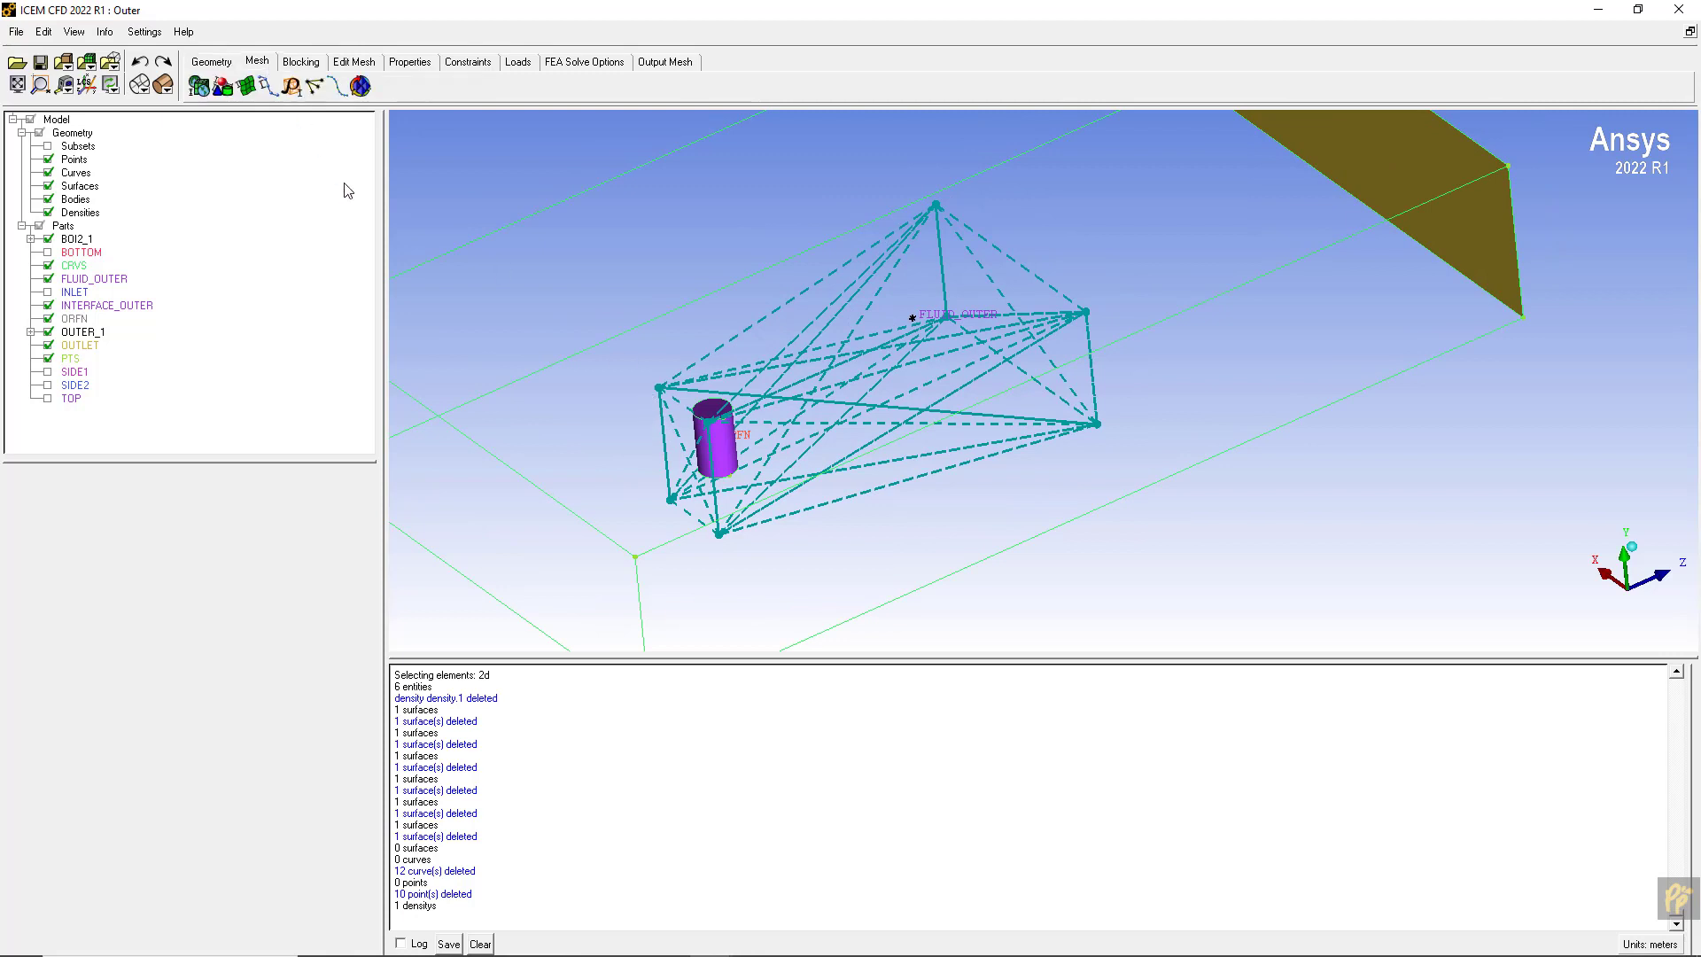
pyautogui.click(246, 86)
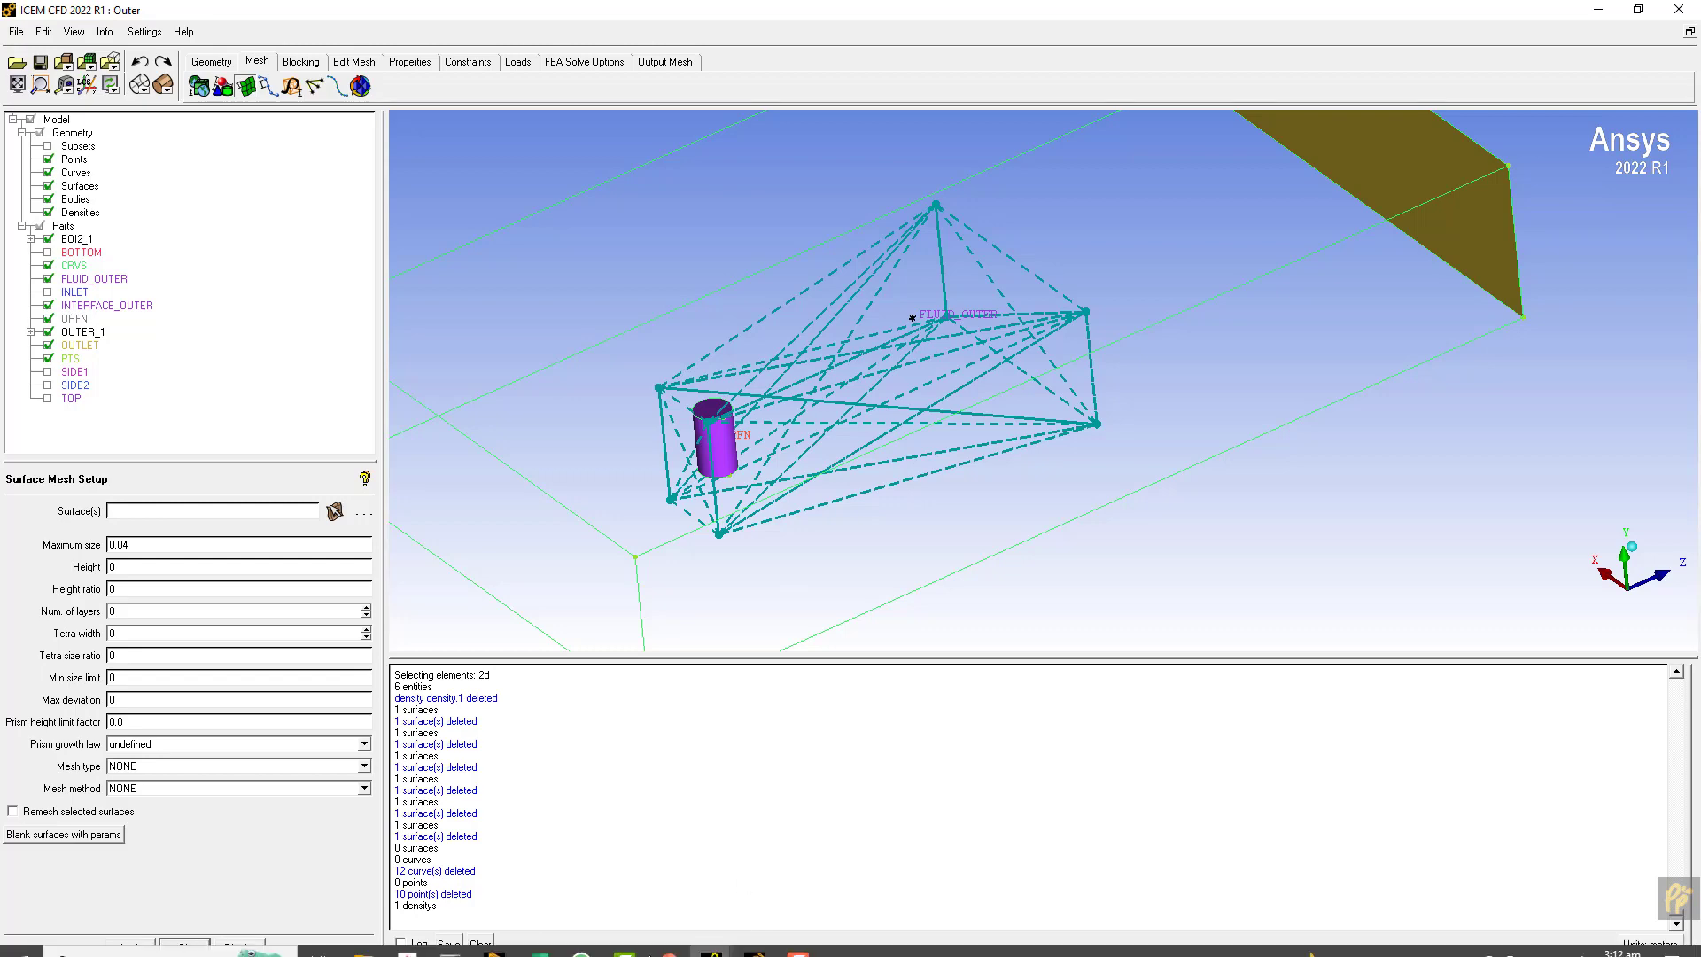
pyautogui.click(671, 943)
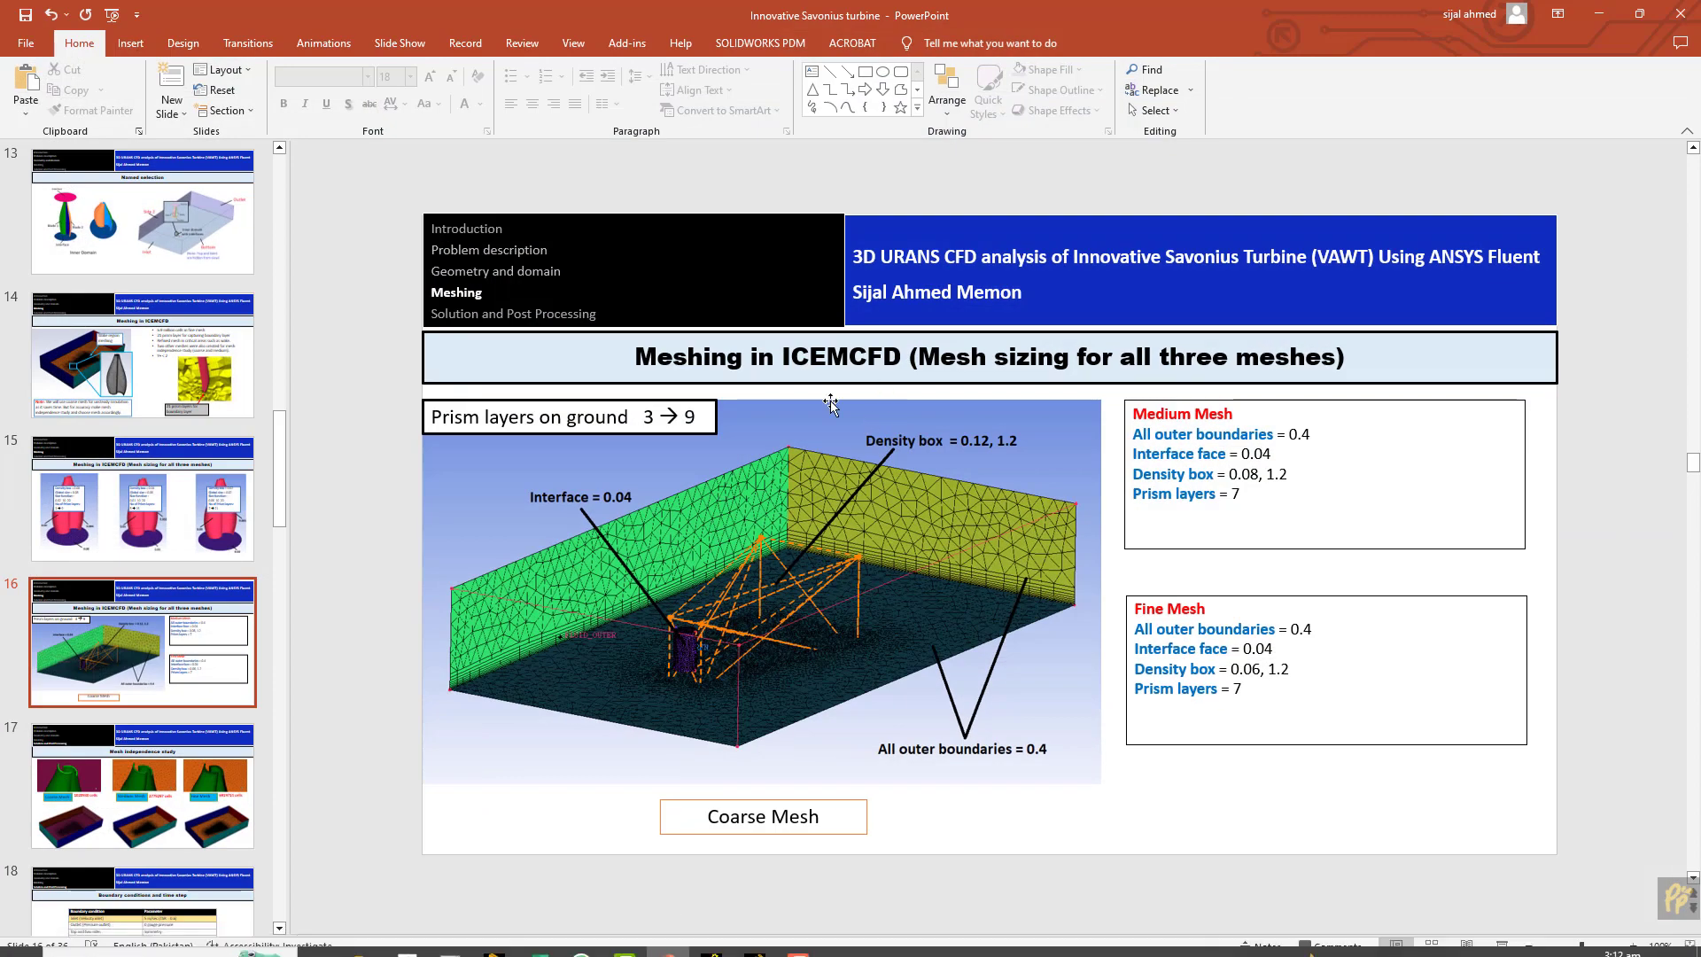
pyautogui.click(1597, 15)
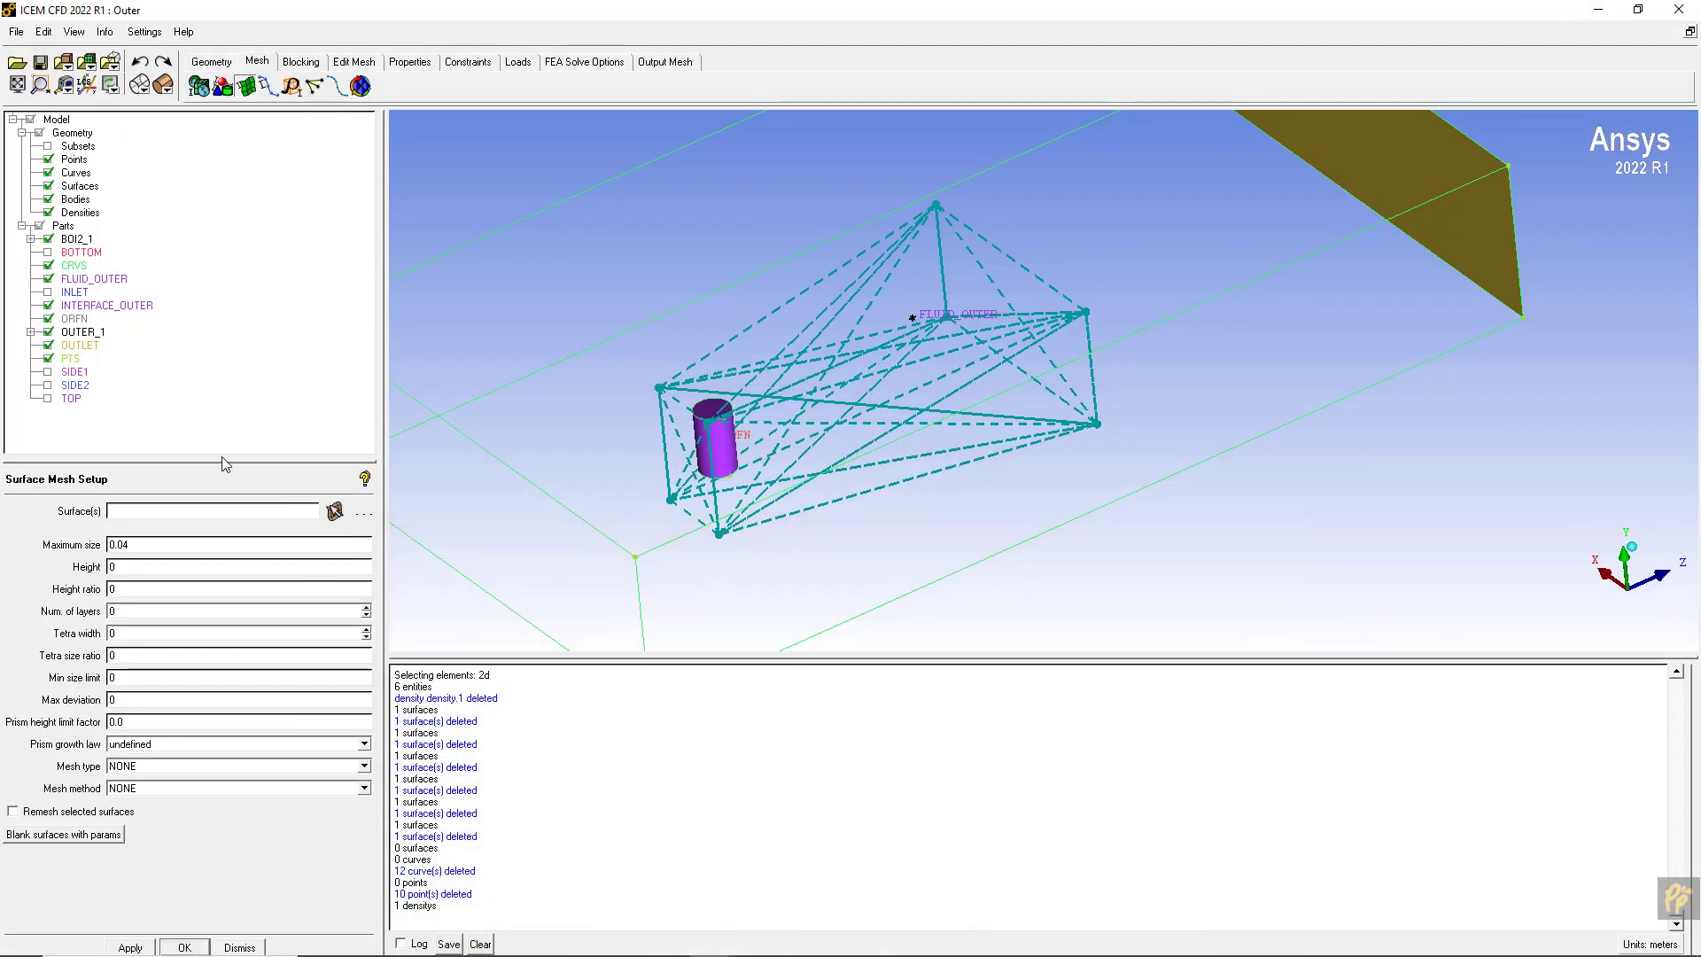
# - Select all surfaces of the interface cylinder and apply a maximum mesh size of 0.04 to them
pyautogui.click(335, 511)
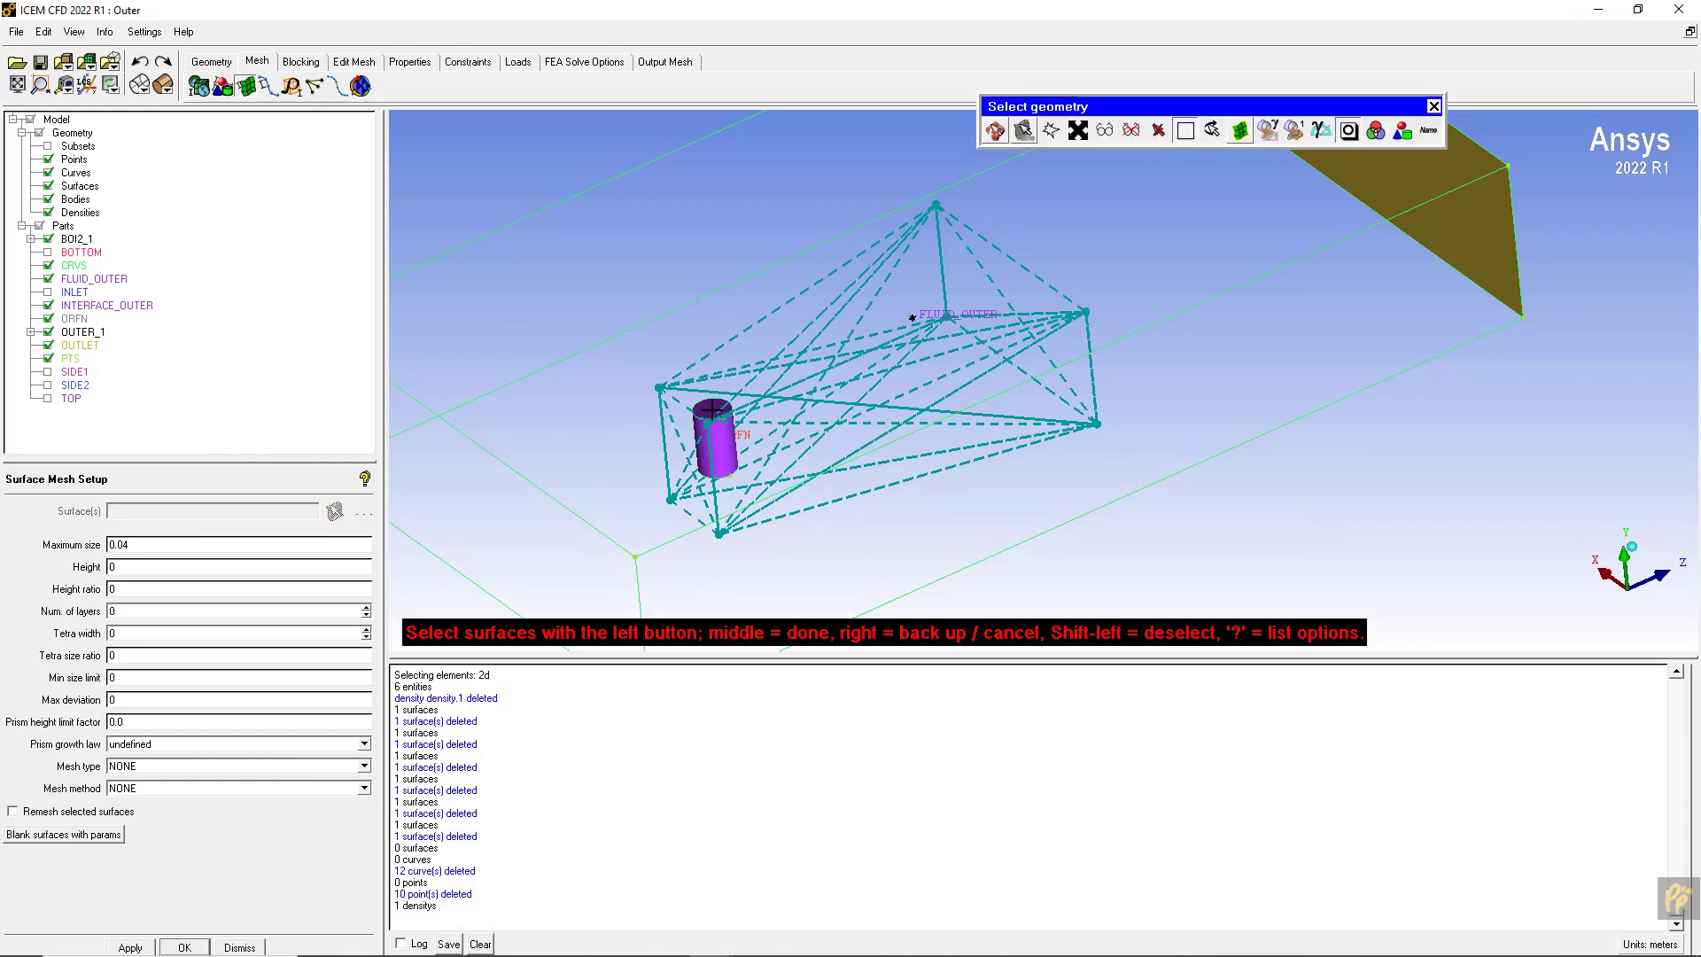
pyautogui.moveTo(627, 368); pyautogui.dragTo(761, 493)
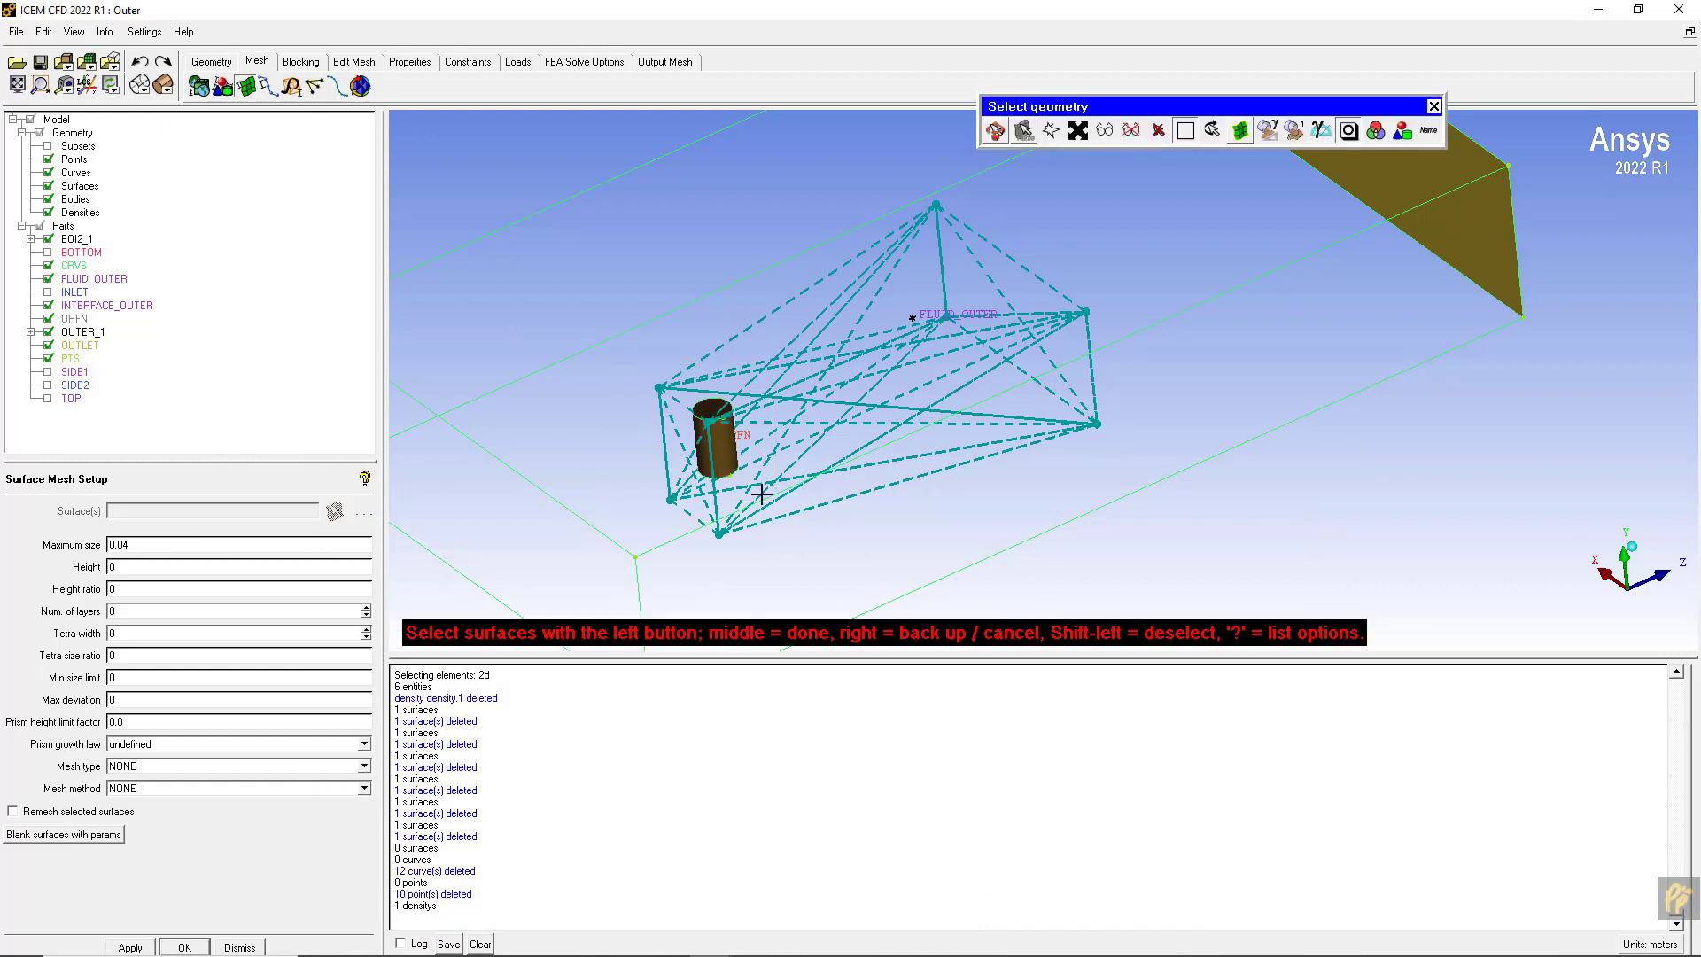
pyautogui.middleClick(762, 493)
pyautogui.doubleClick(109, 544)
pyautogui.write('0.0')
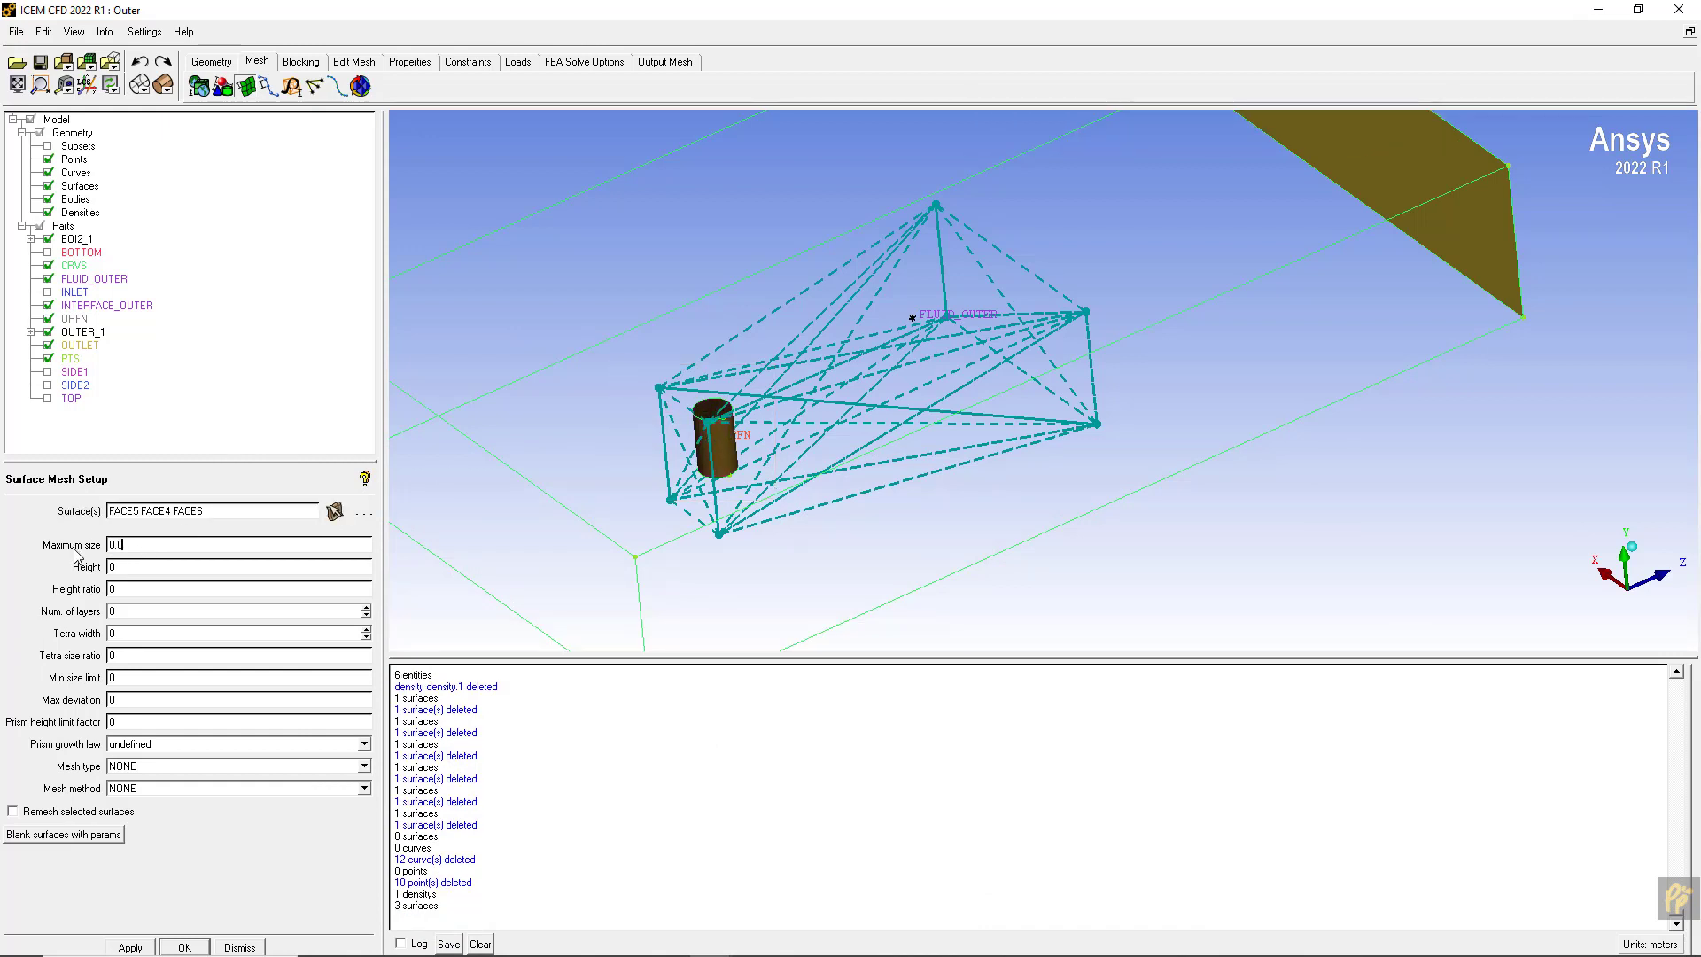
pyautogui.write('4')
pyautogui.click(124, 947)
# - Select the interface cylinder's bottom face to check its assigned maximum mesh size
pyautogui.moveTo(608, 569); pyautogui.dragTo(400, 503)
pyautogui.click(334, 511)
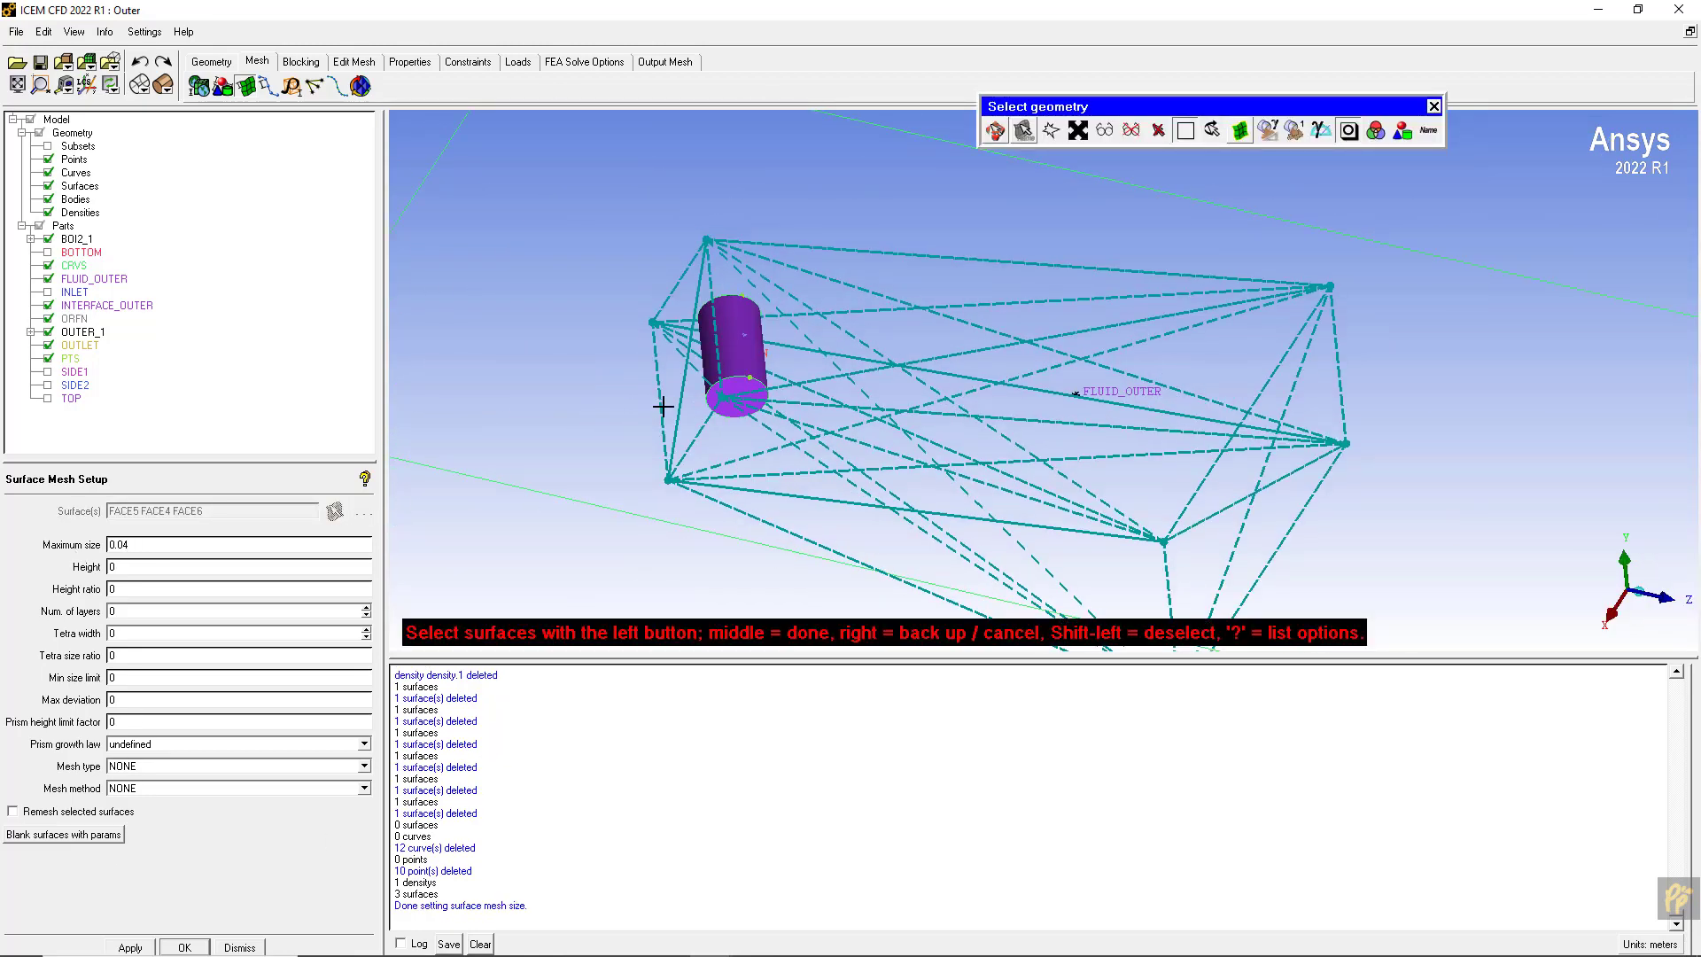
pyautogui.click(731, 388)
pyautogui.middleClick(731, 388)
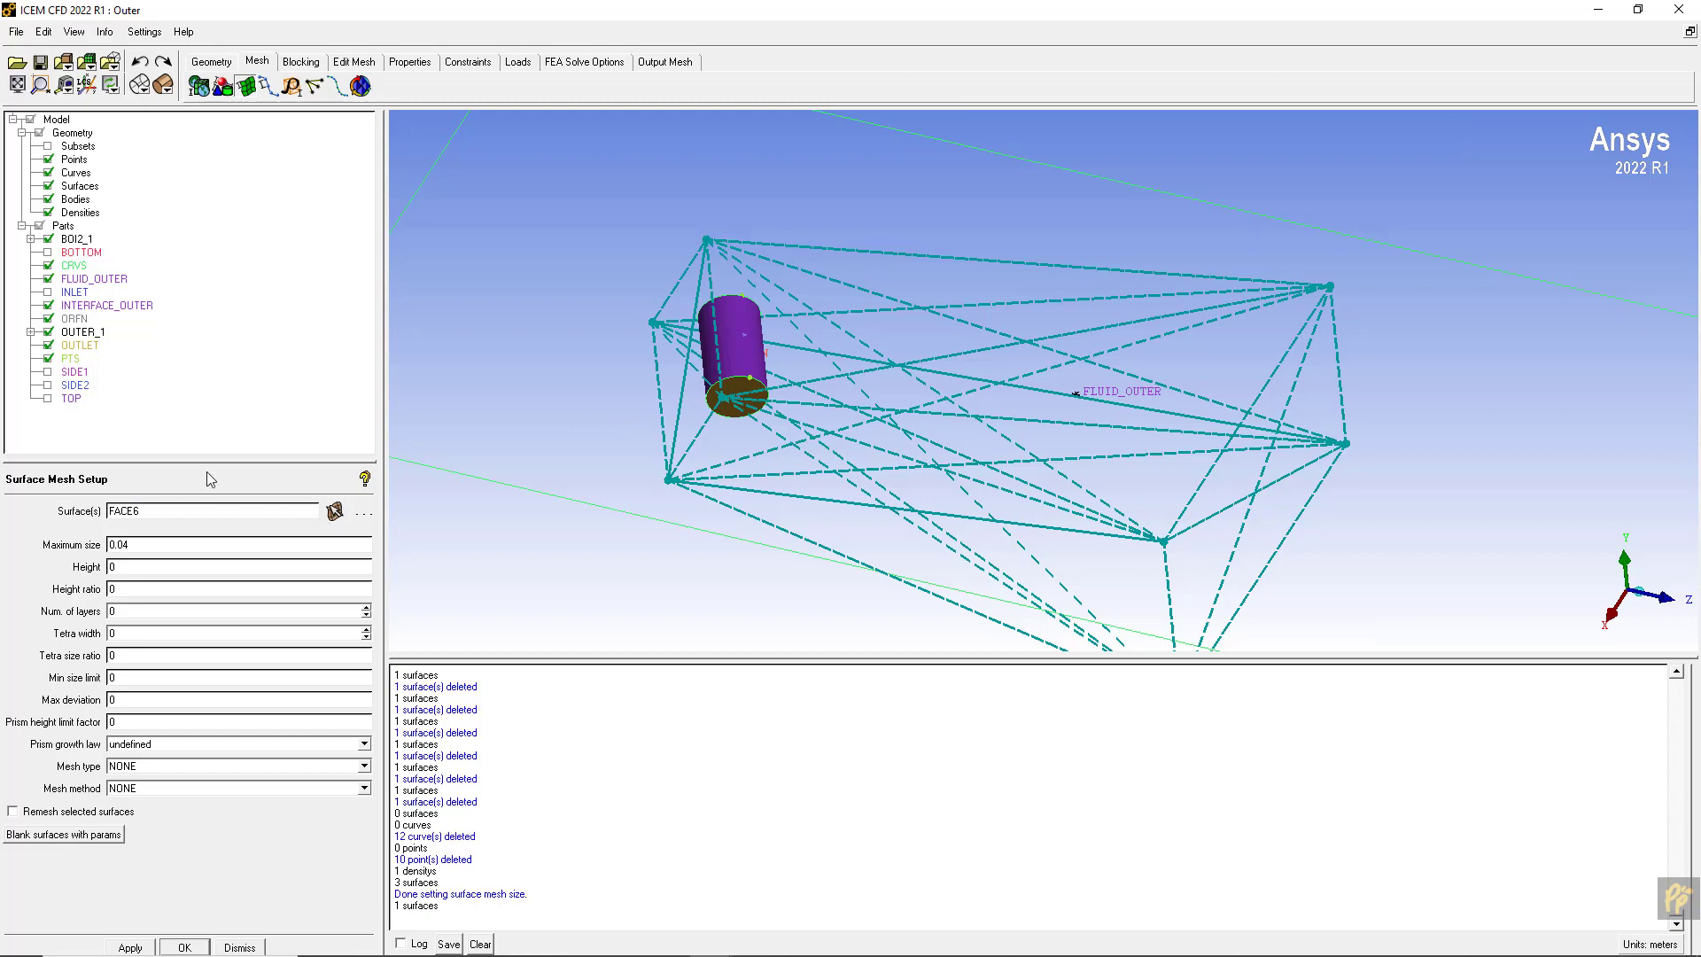
pyautogui.moveTo(567, 496); pyautogui.dragTo(577, 454)
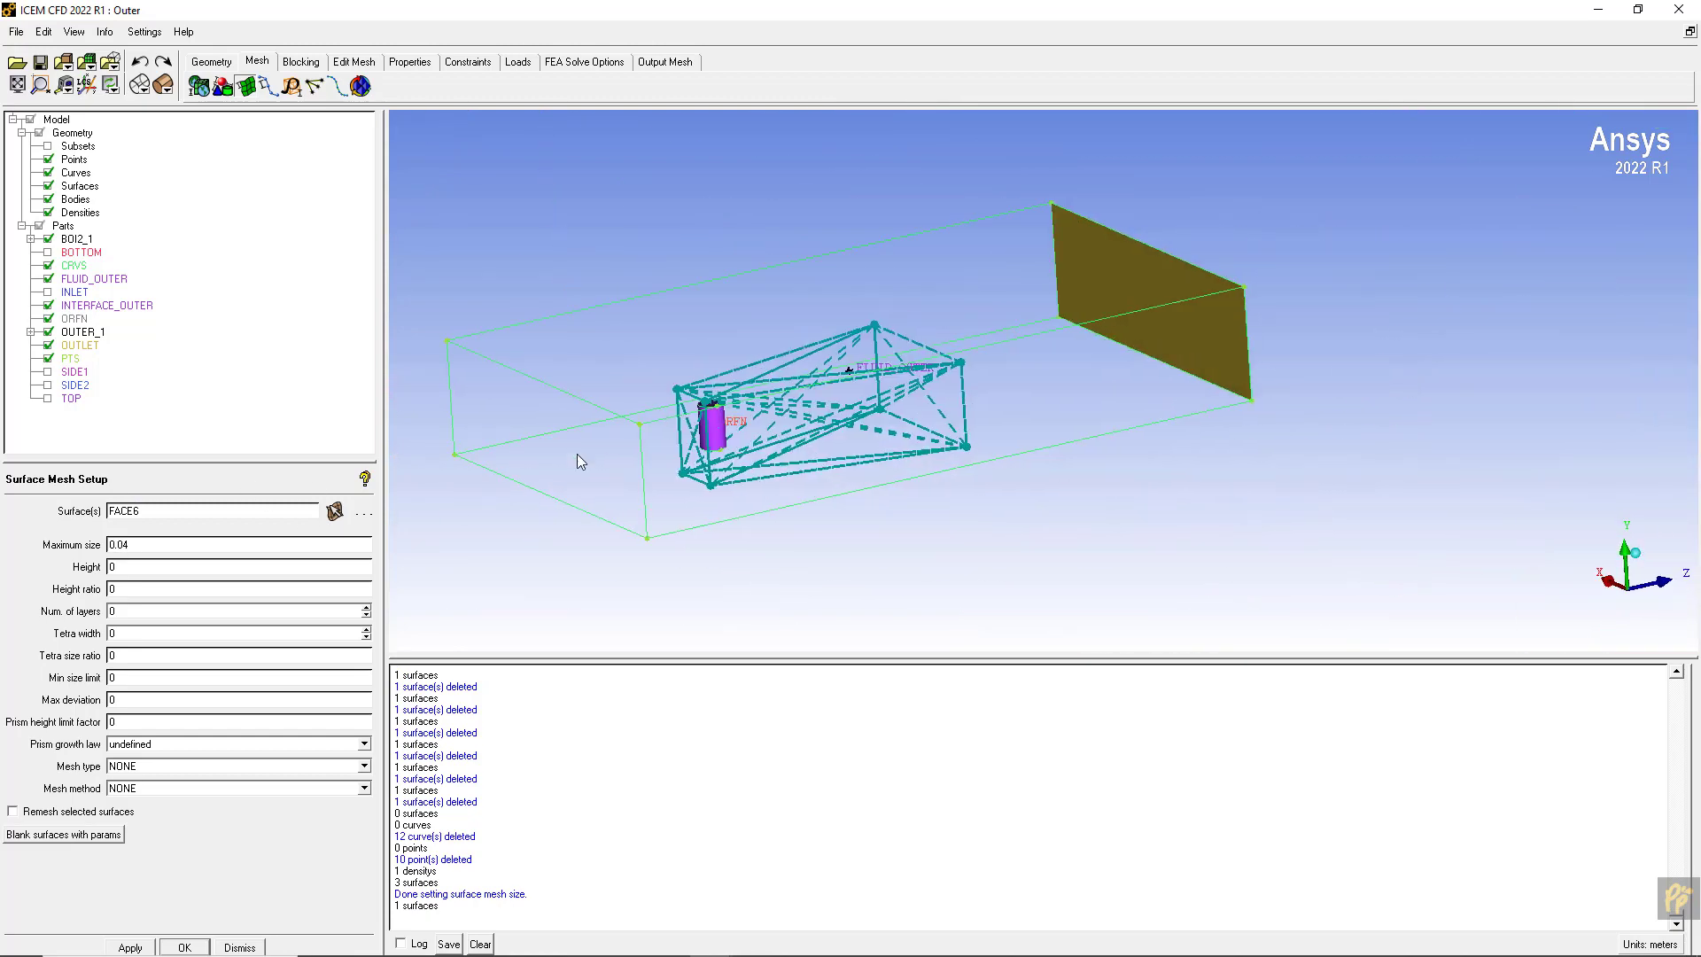
# - Show the BOTTOM, SIDE1, SIDE2 and TOP parts of the outer domain
pyautogui.click(48, 253)
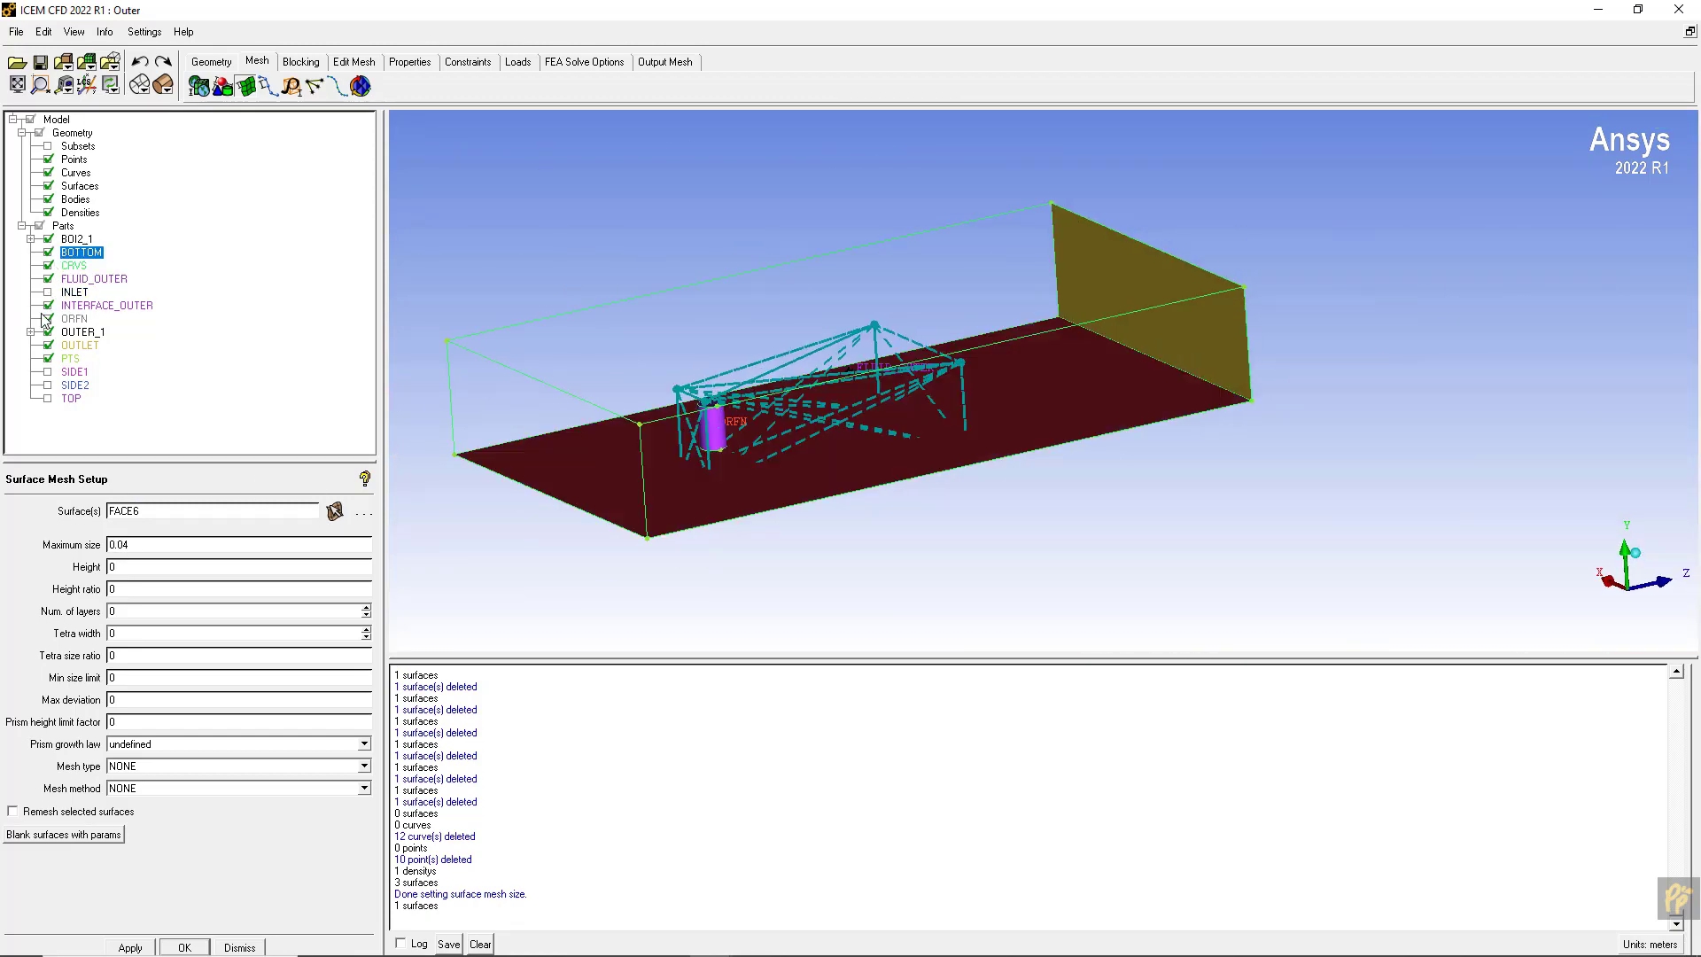
pyautogui.click(48, 372)
pyautogui.click(48, 385)
pyautogui.click(48, 397)
pyautogui.moveTo(670, 392); pyautogui.dragTo(638, 394)
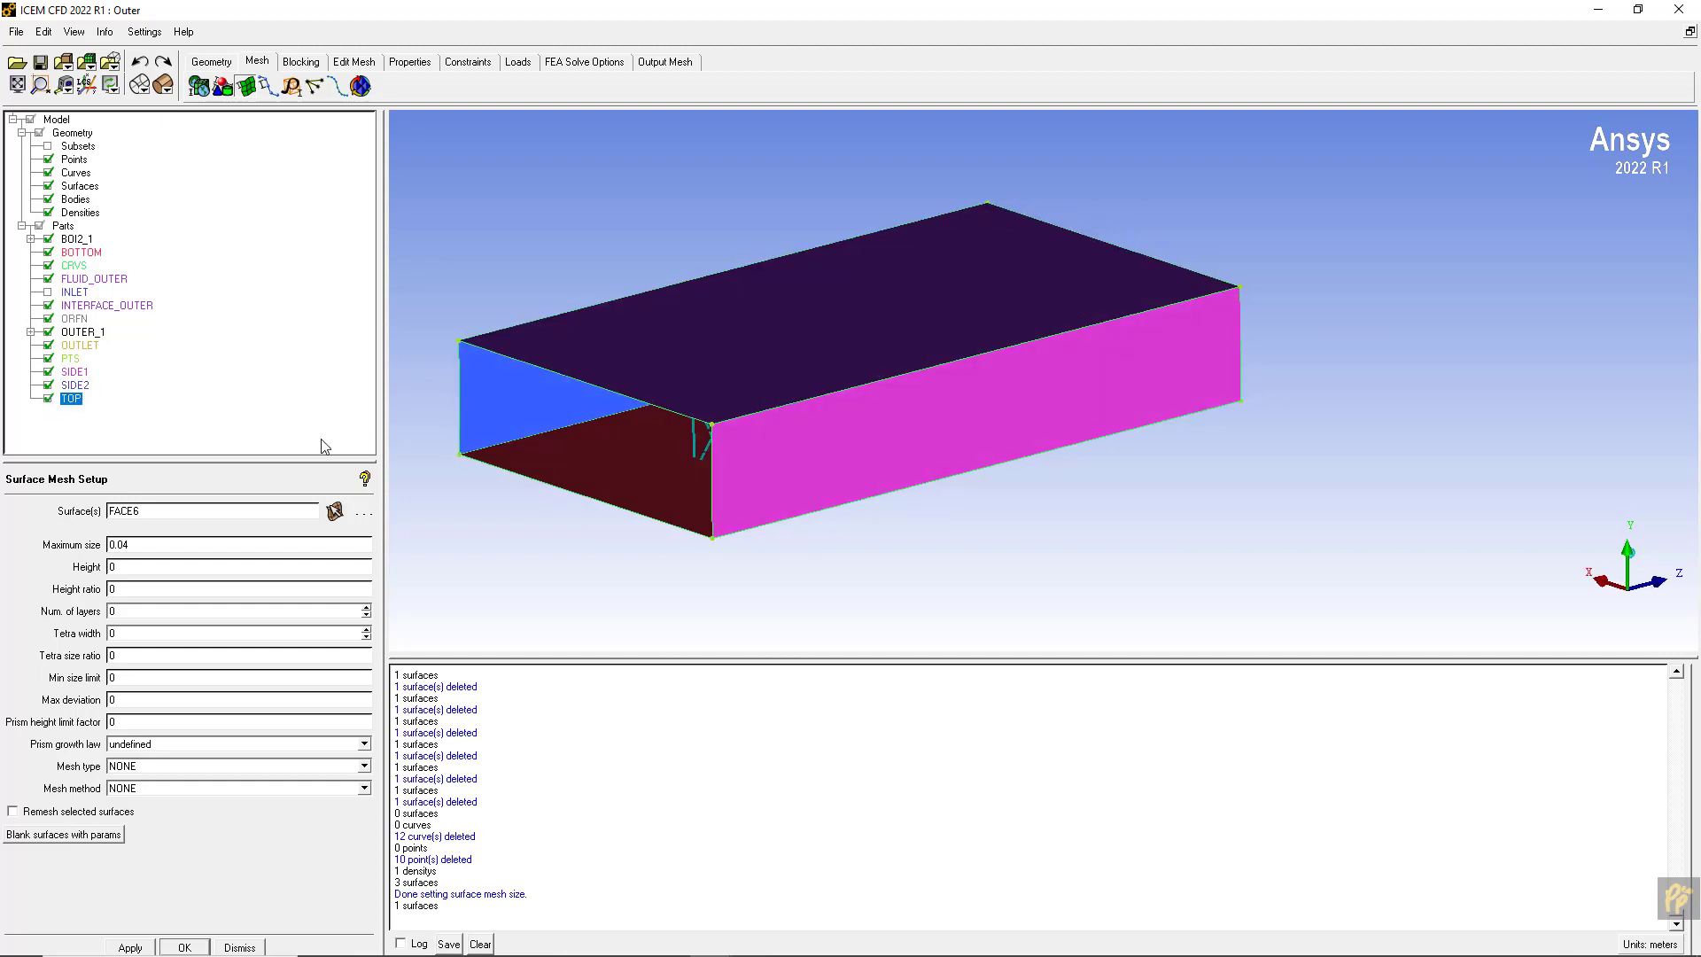
# - Select the outer domain's bottom, top and two side surfaces, check the PowerPoint sizing slide, and apply a maximum mesh size of 0.4
pyautogui.click(334, 511)
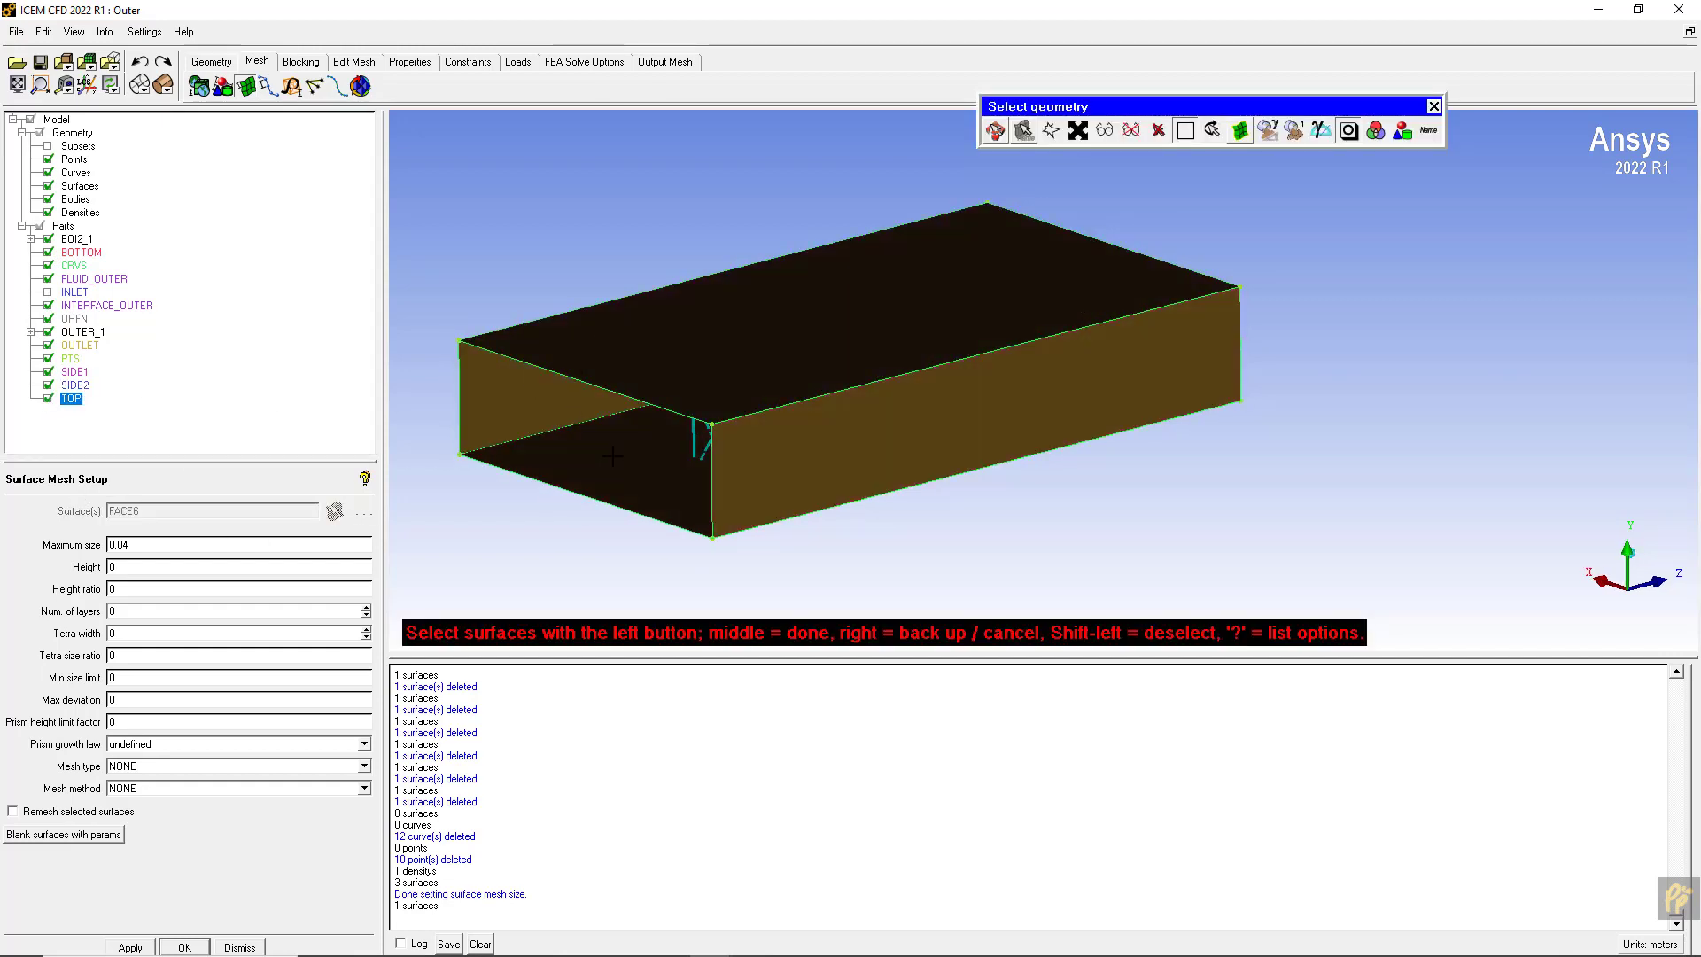
pyautogui.middleClick(532, 390)
pyautogui.click(675, 941)
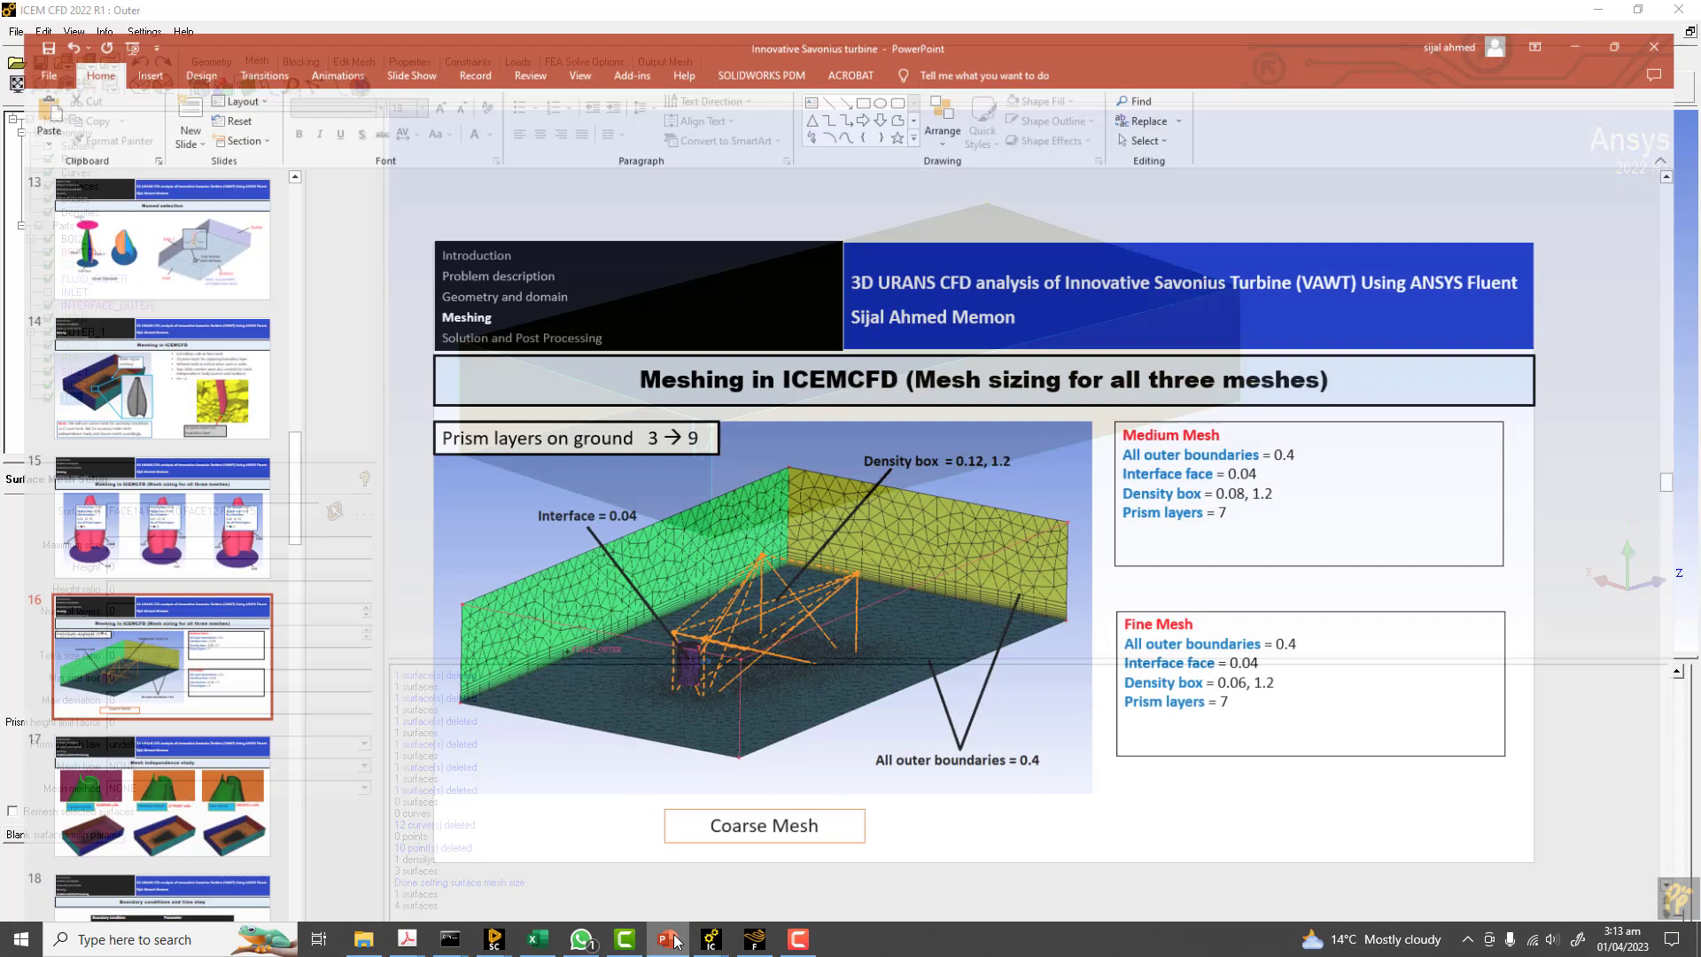
pyautogui.click(674, 939)
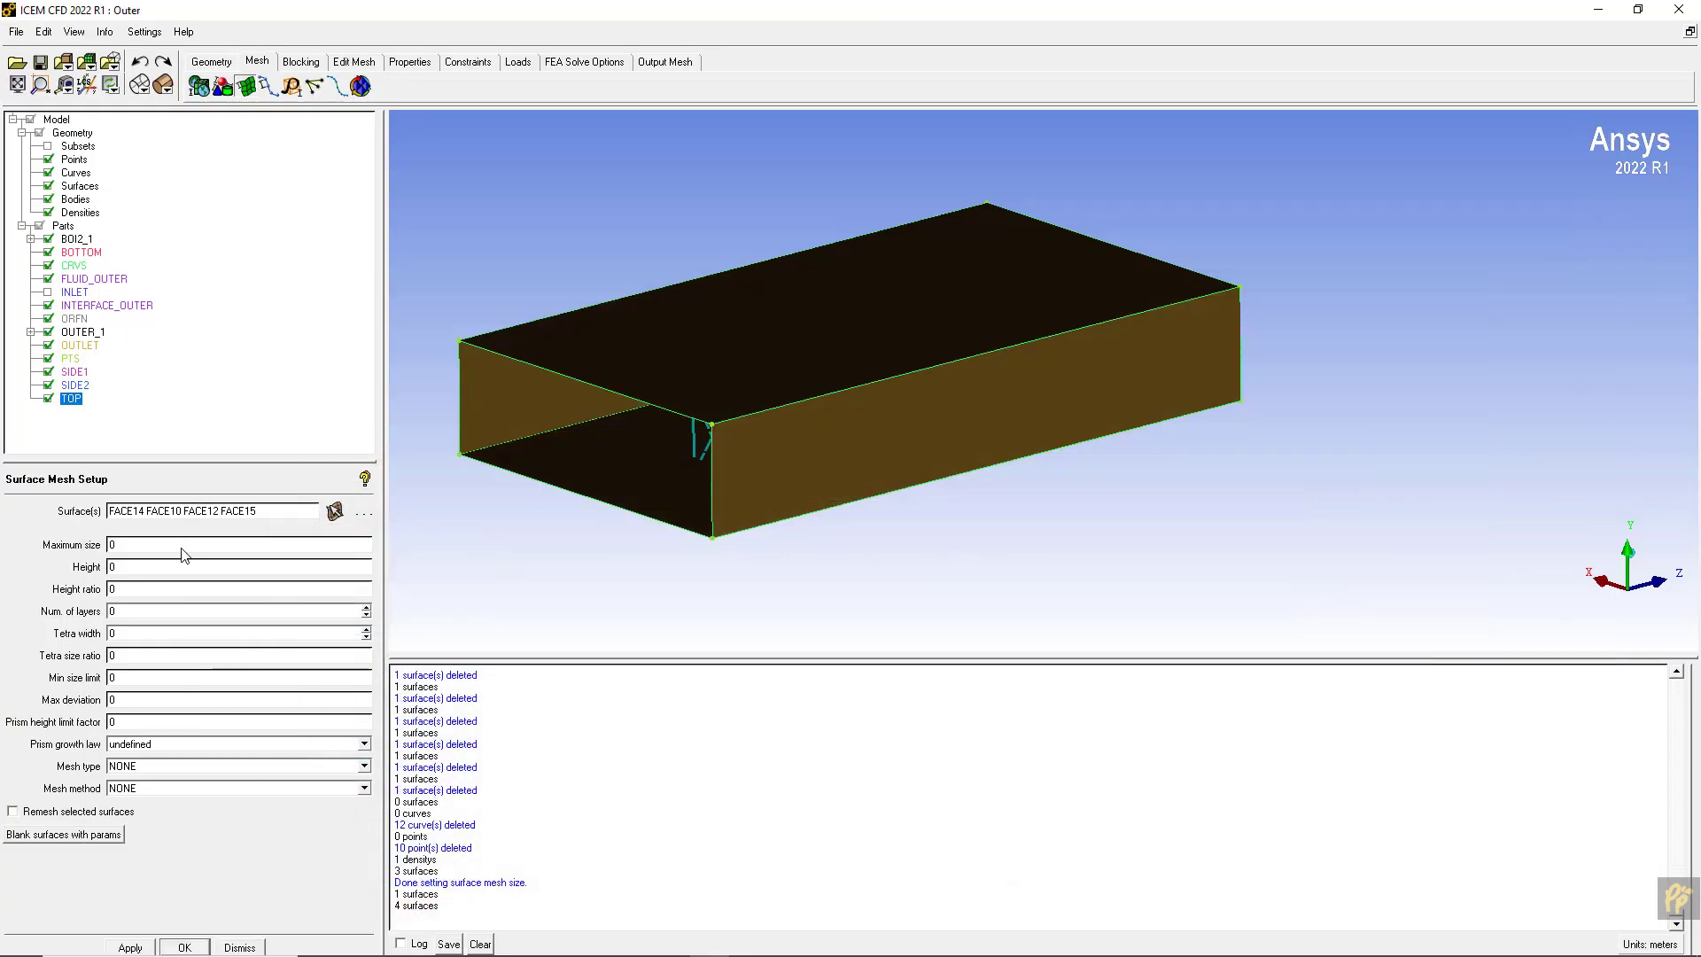
pyautogui.write('0.4')
pyautogui.click(130, 947)
# - Select the outlet surface at the far end of the domain and apply a maximum mesh size of 0.4 to it
pyautogui.moveTo(727, 381); pyautogui.dragTo(1019, 265)
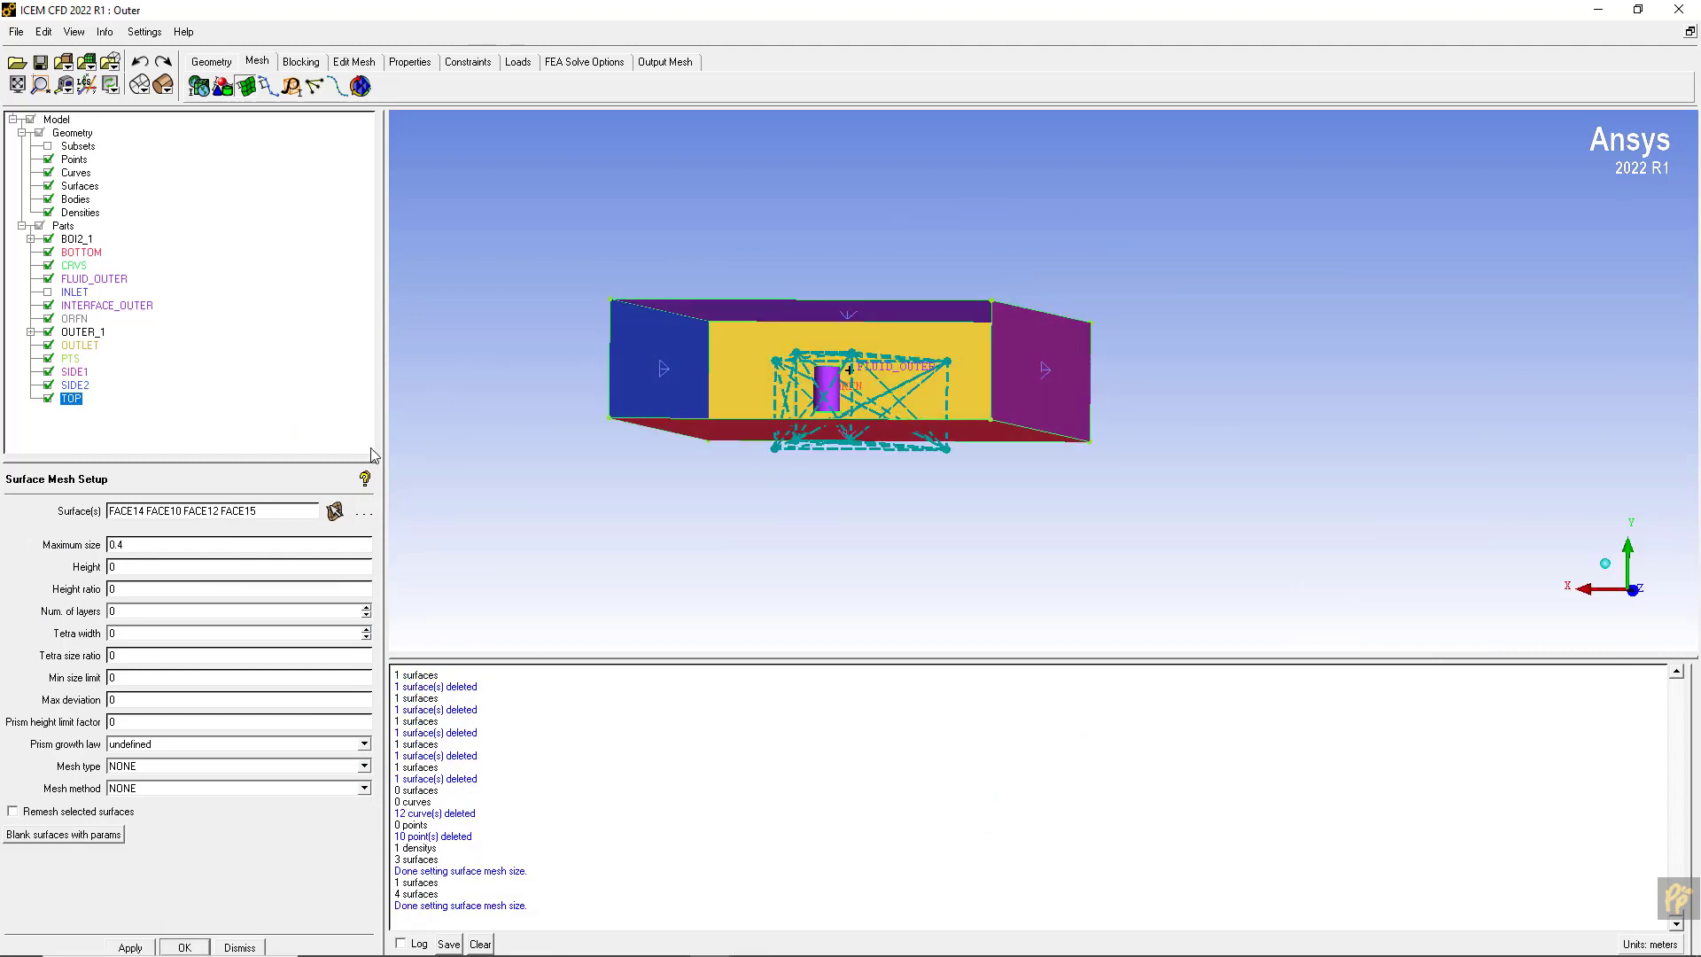
pyautogui.click(335, 511)
pyautogui.click(729, 365)
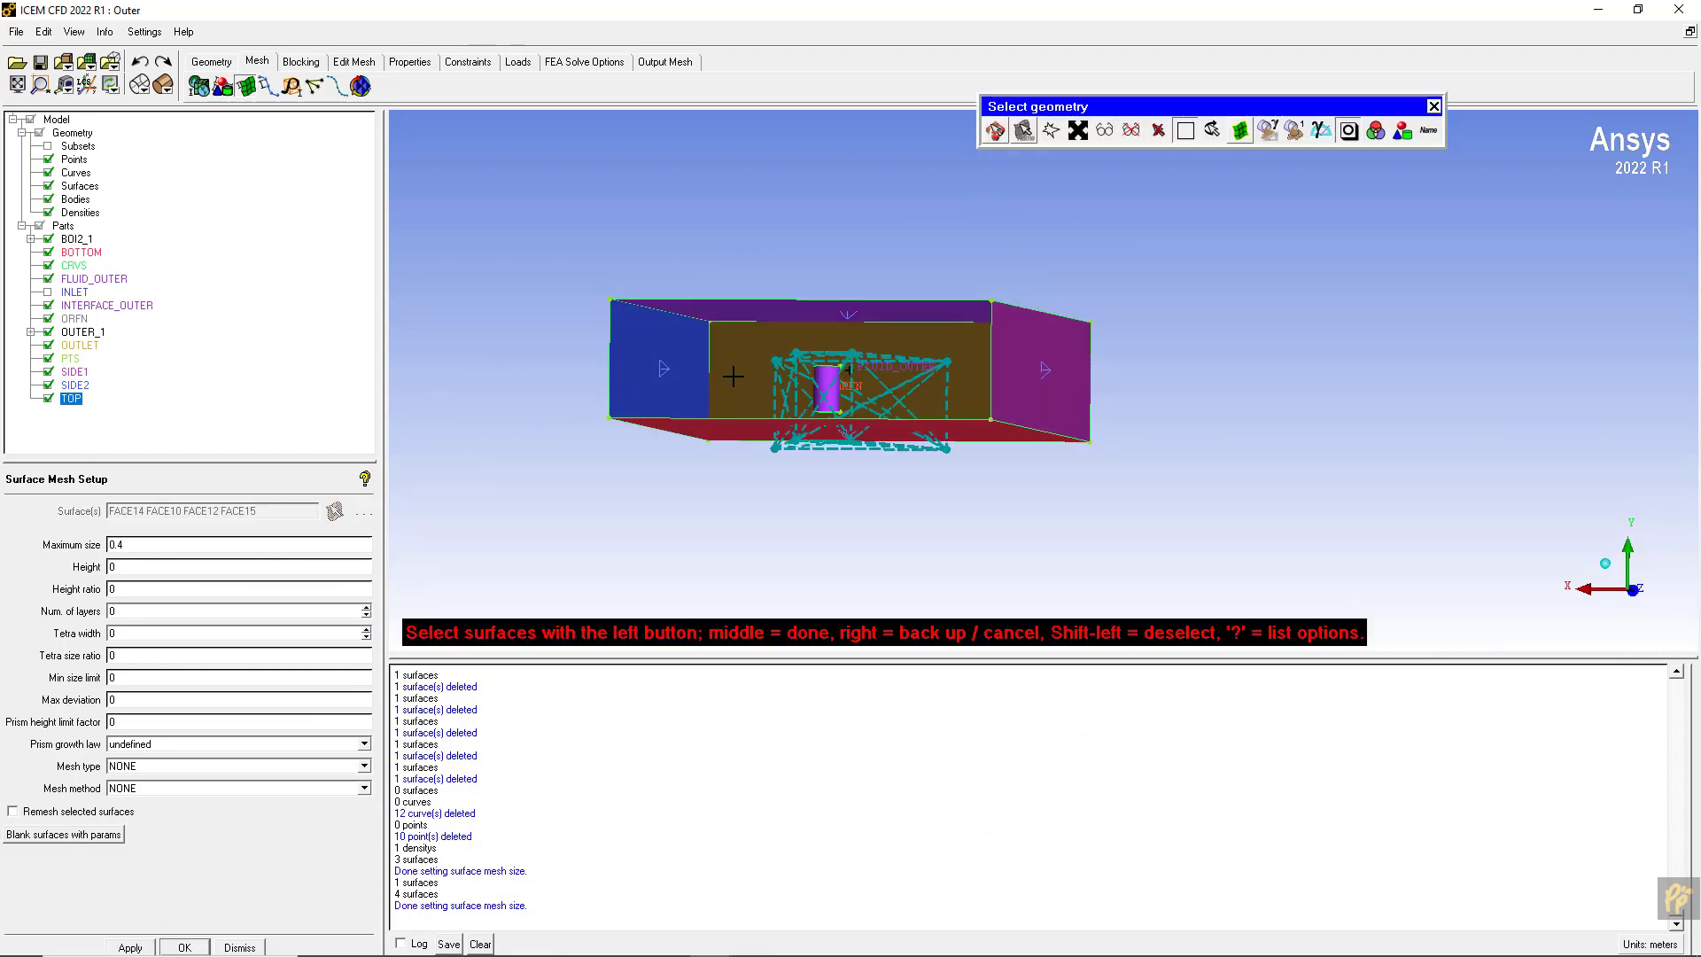
pyautogui.middleClick(729, 367)
pyautogui.doubleClick(138, 547)
pyautogui.write('0.4')
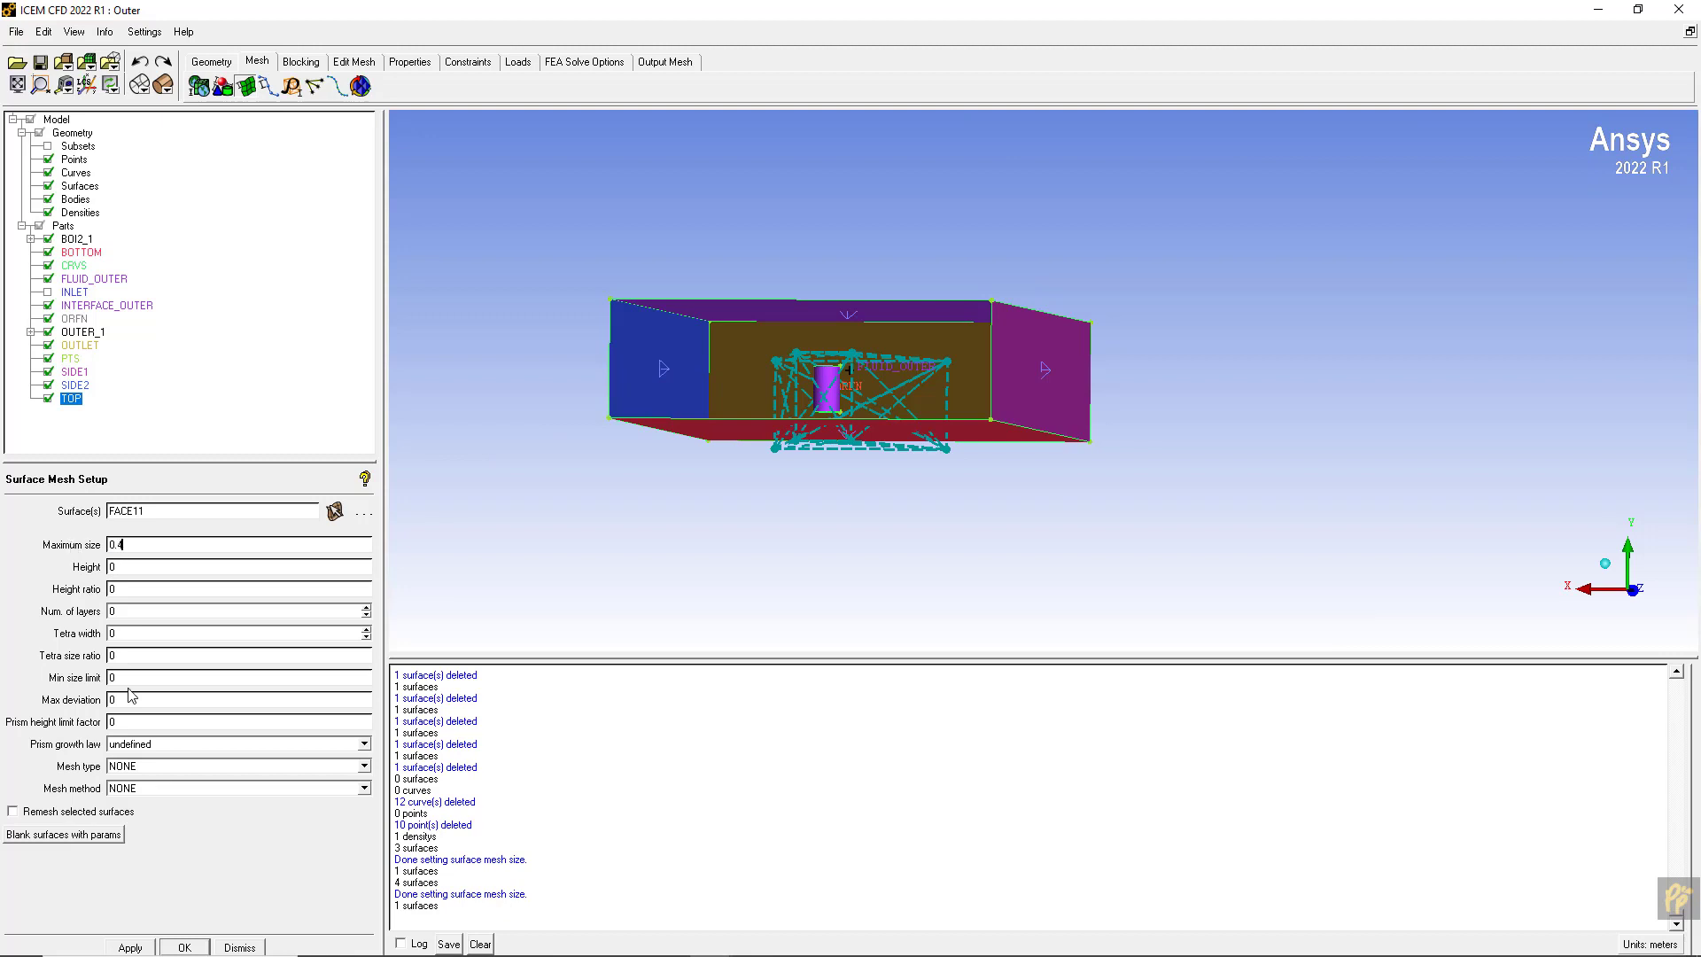
pyautogui.click(133, 947)
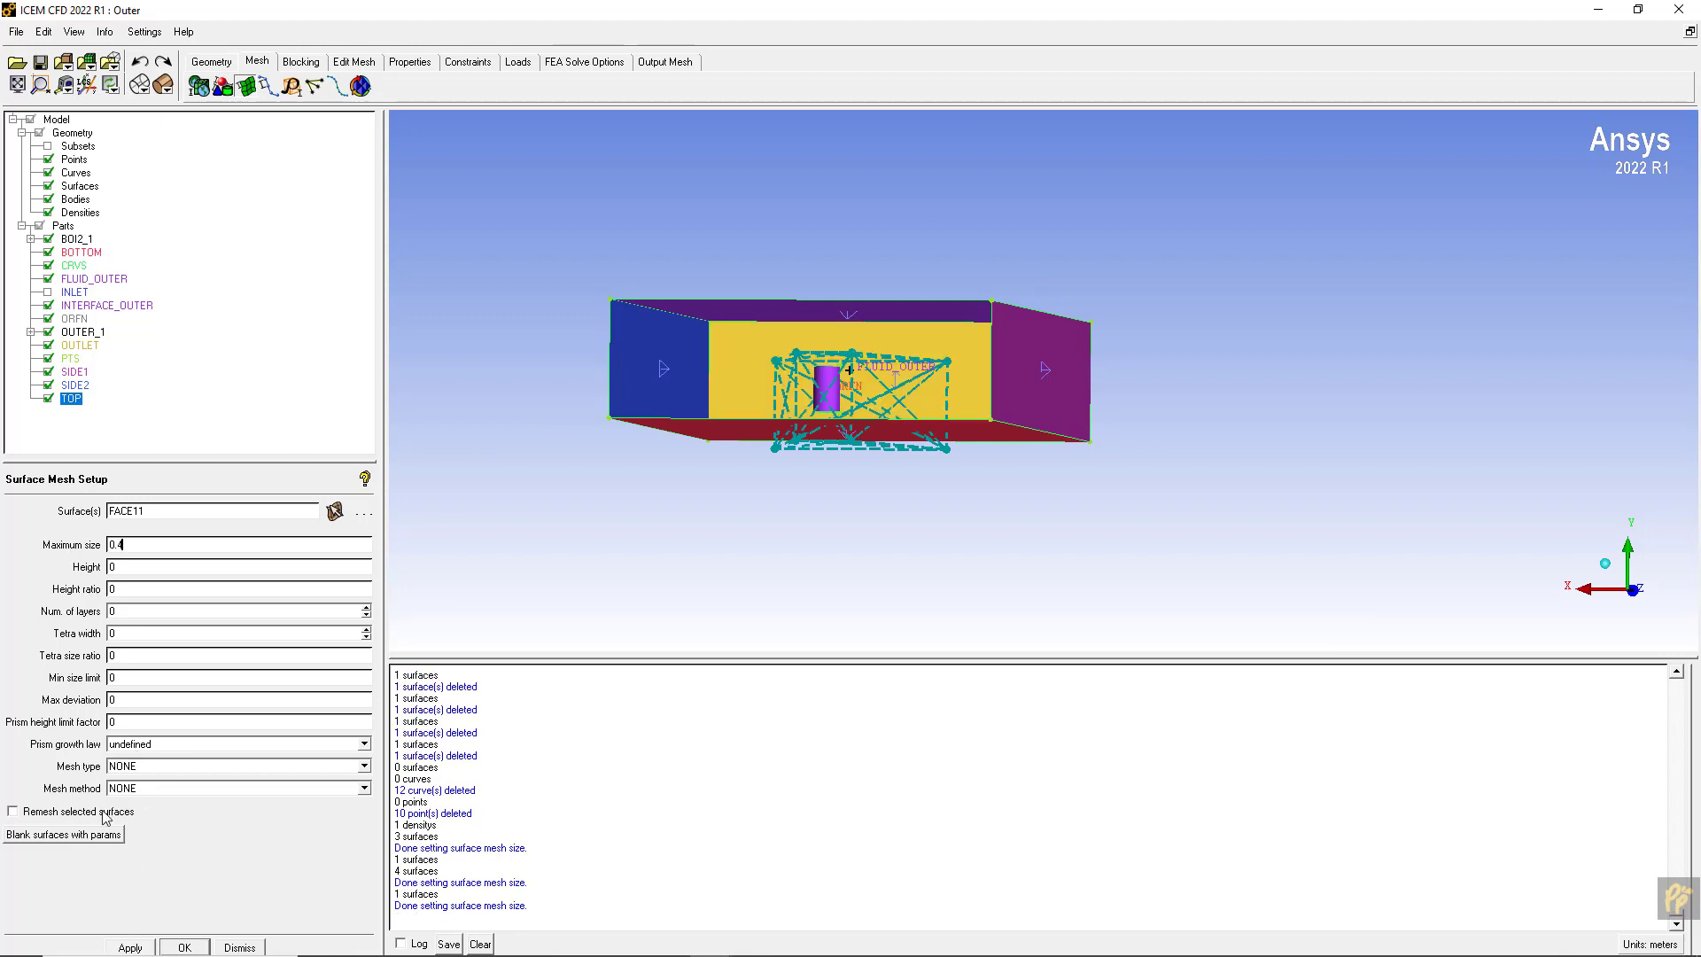
# - Show the INLET part and apply a maximum mesh size of 0.4 to the inlet surface
pyautogui.click(48, 291)
pyautogui.moveTo(636, 316); pyautogui.dragTo(460, 411)
pyautogui.click(335, 511)
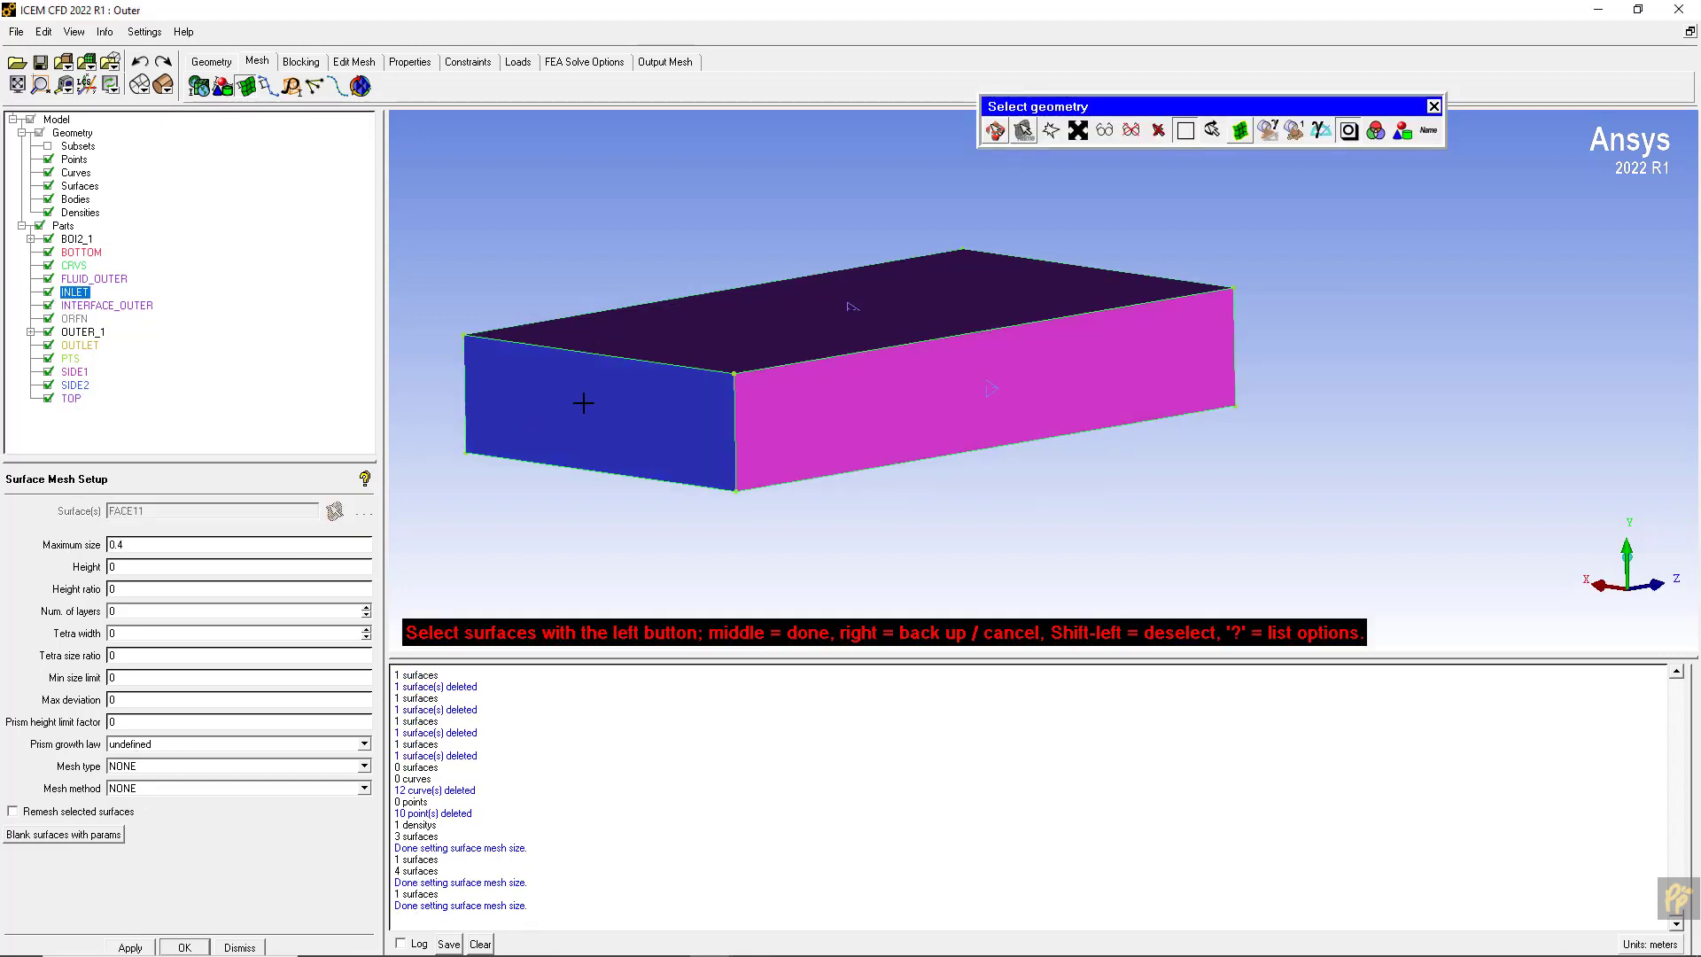
pyautogui.click(583, 403)
pyautogui.middleClick(584, 403)
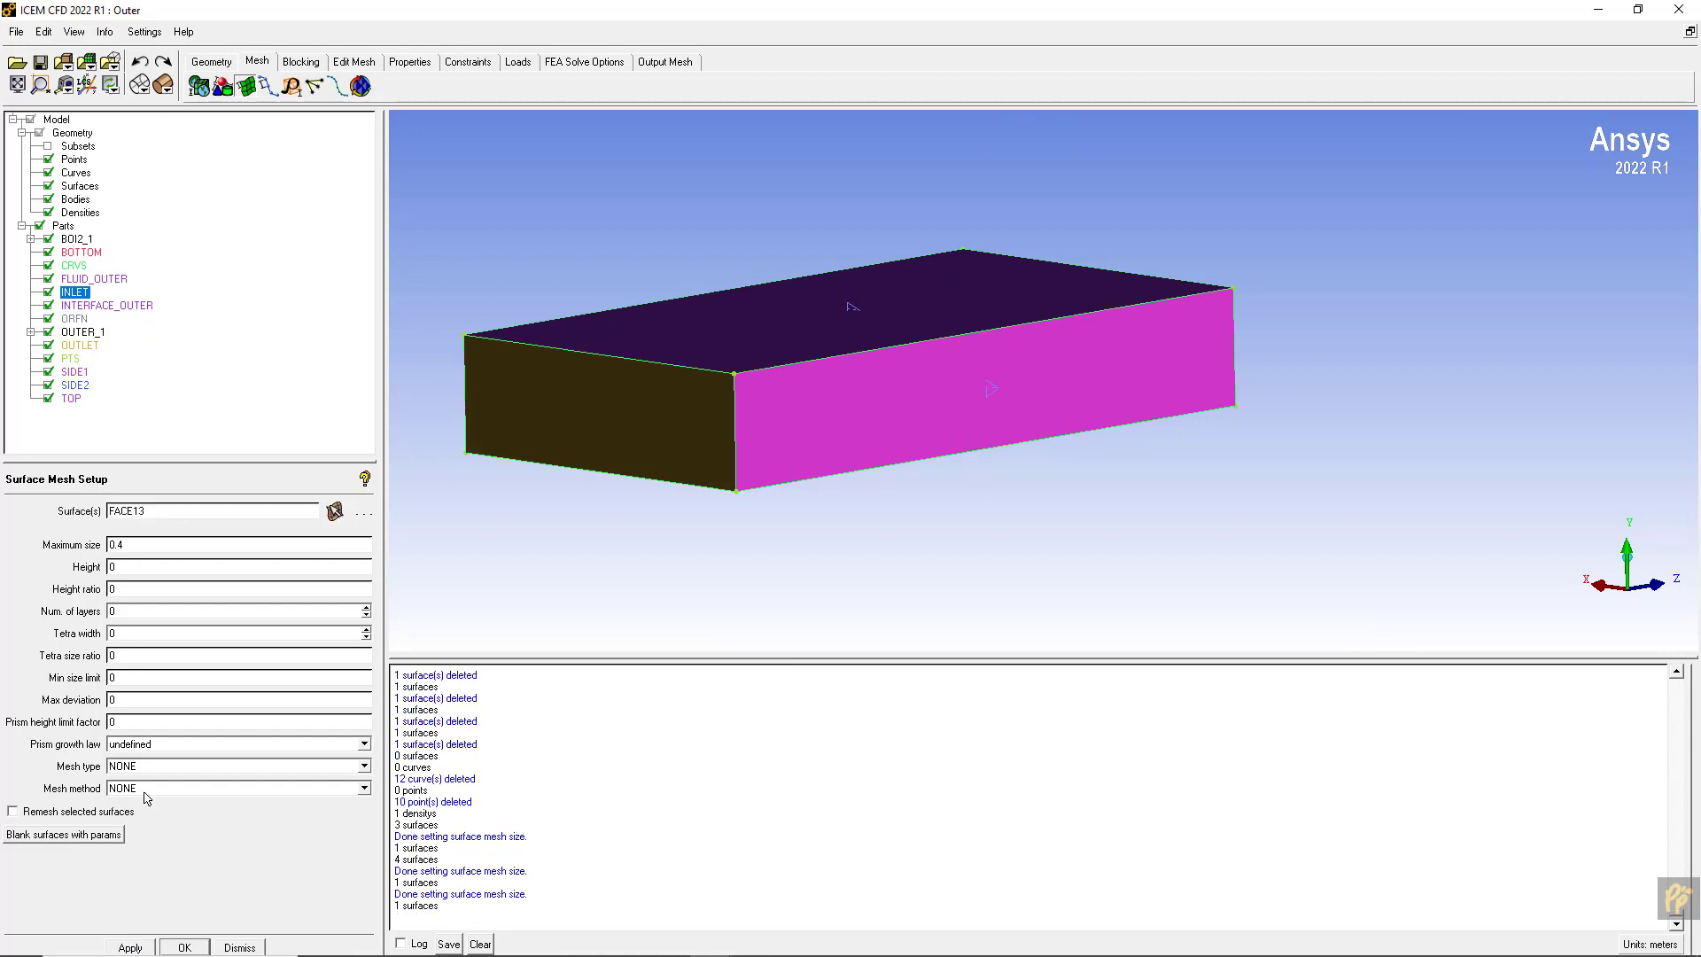
pyautogui.click(154, 946)
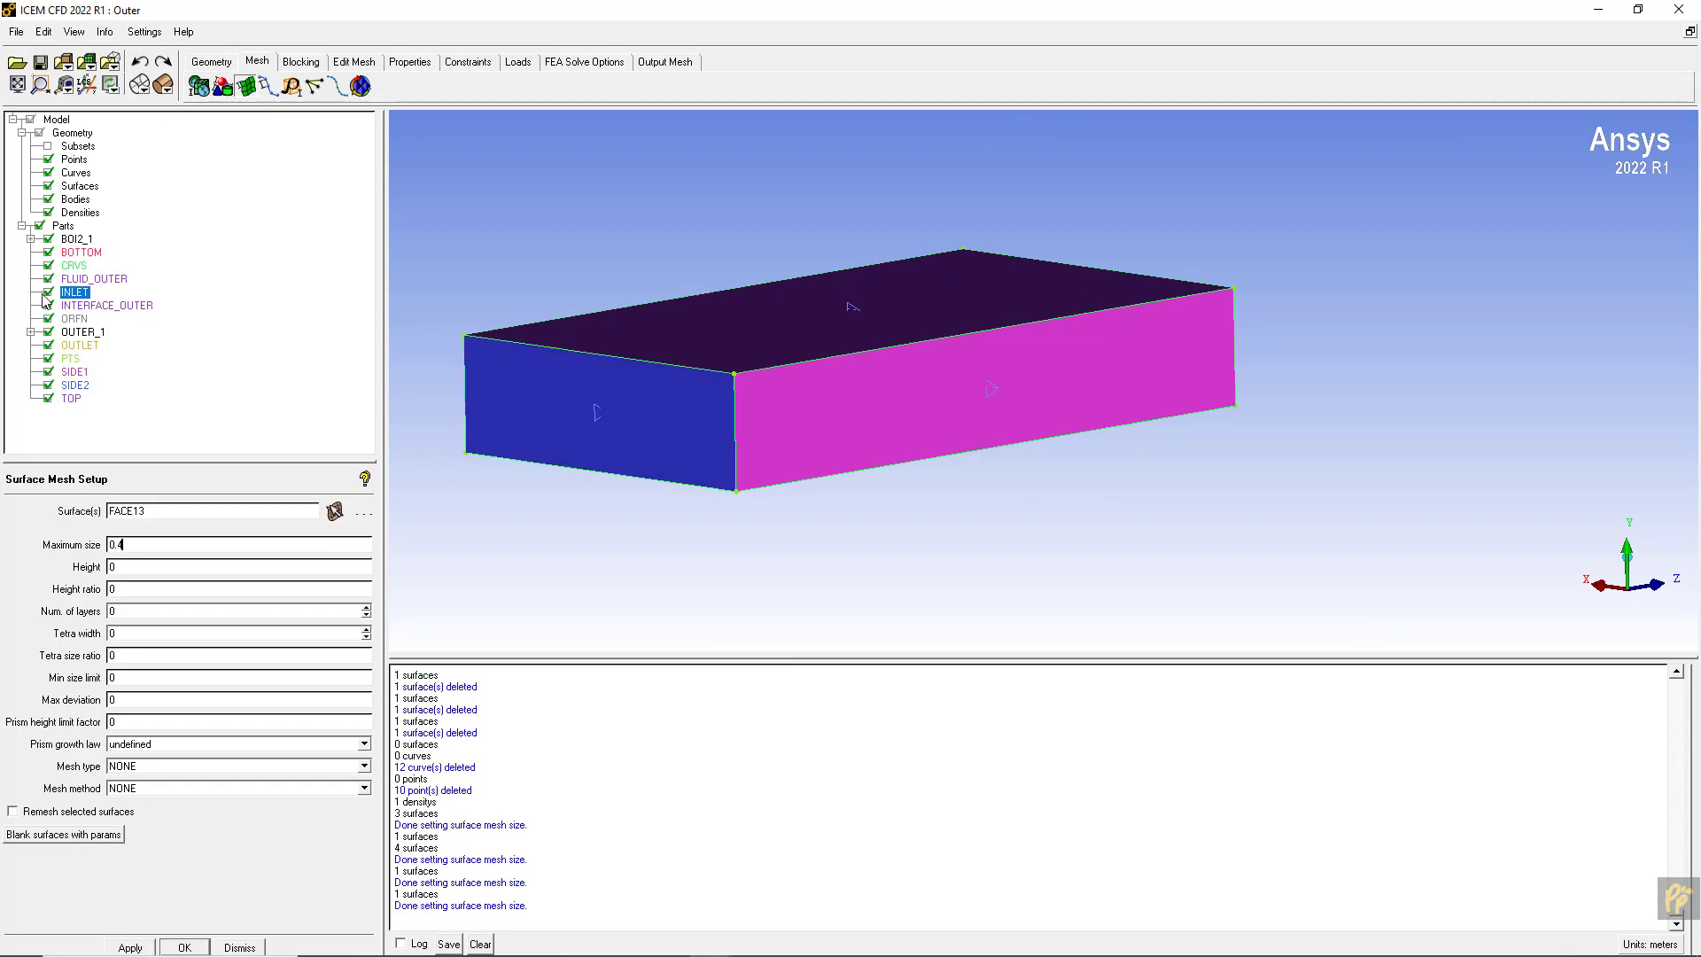
# - Hide the SIDE1, SIDE2, TOP and INLET parts and save the project
pyautogui.click(48, 371)
pyautogui.click(48, 385)
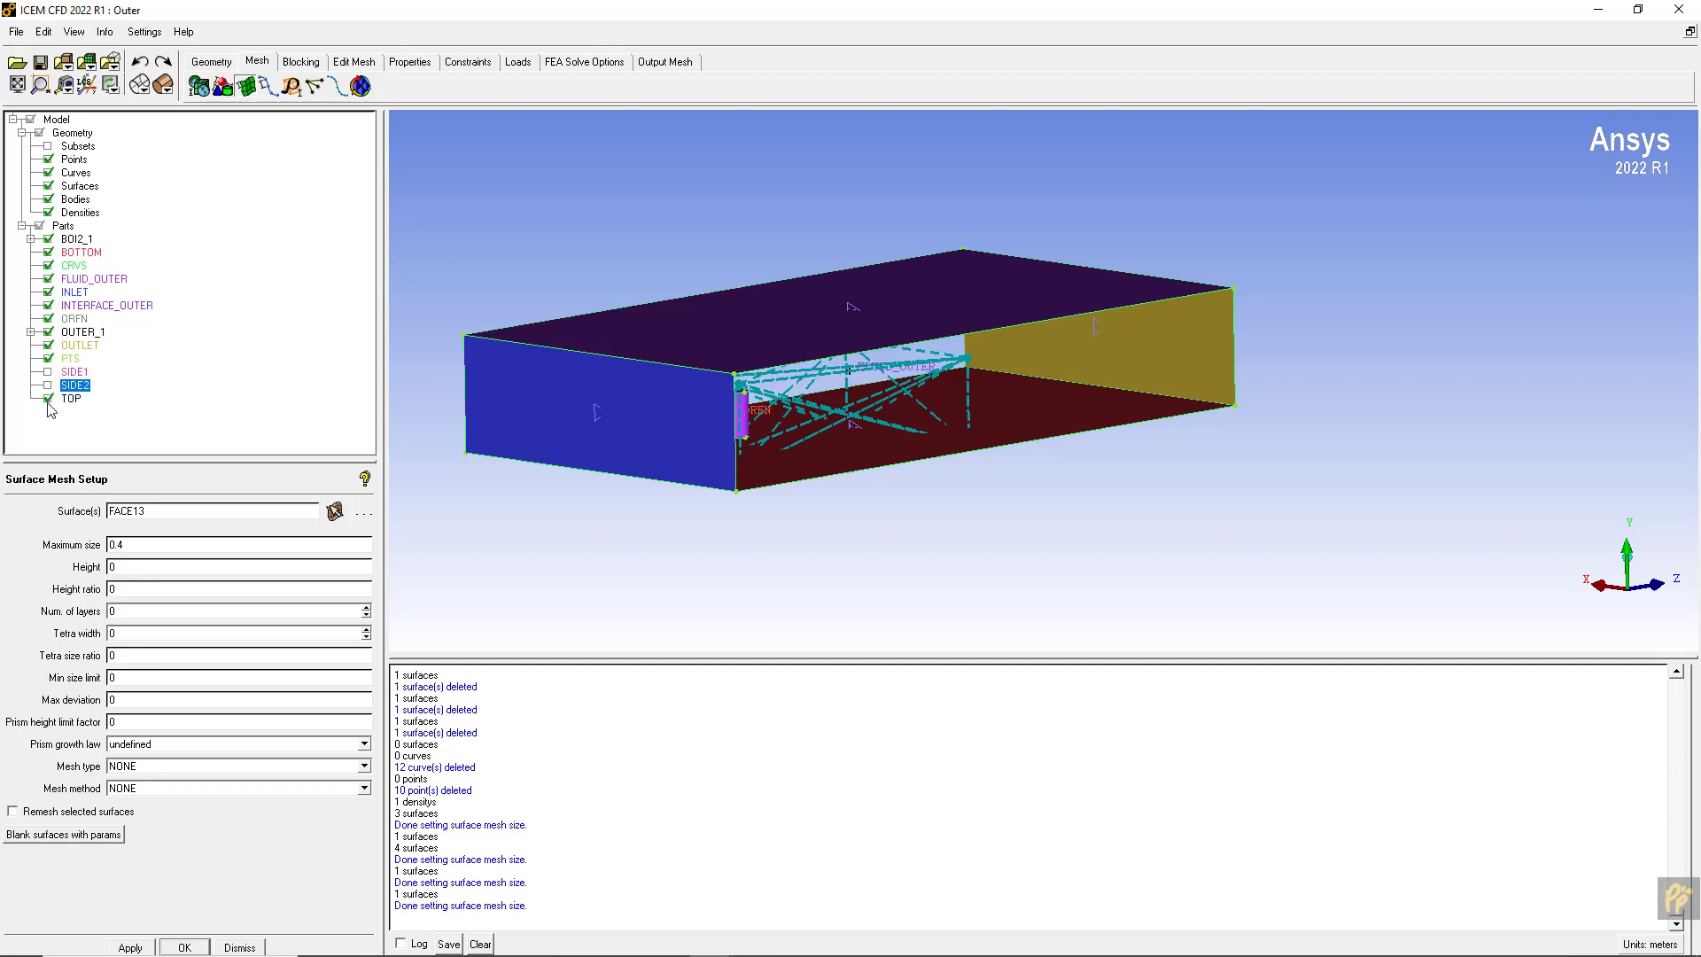
pyautogui.click(48, 399)
pyautogui.click(48, 292)
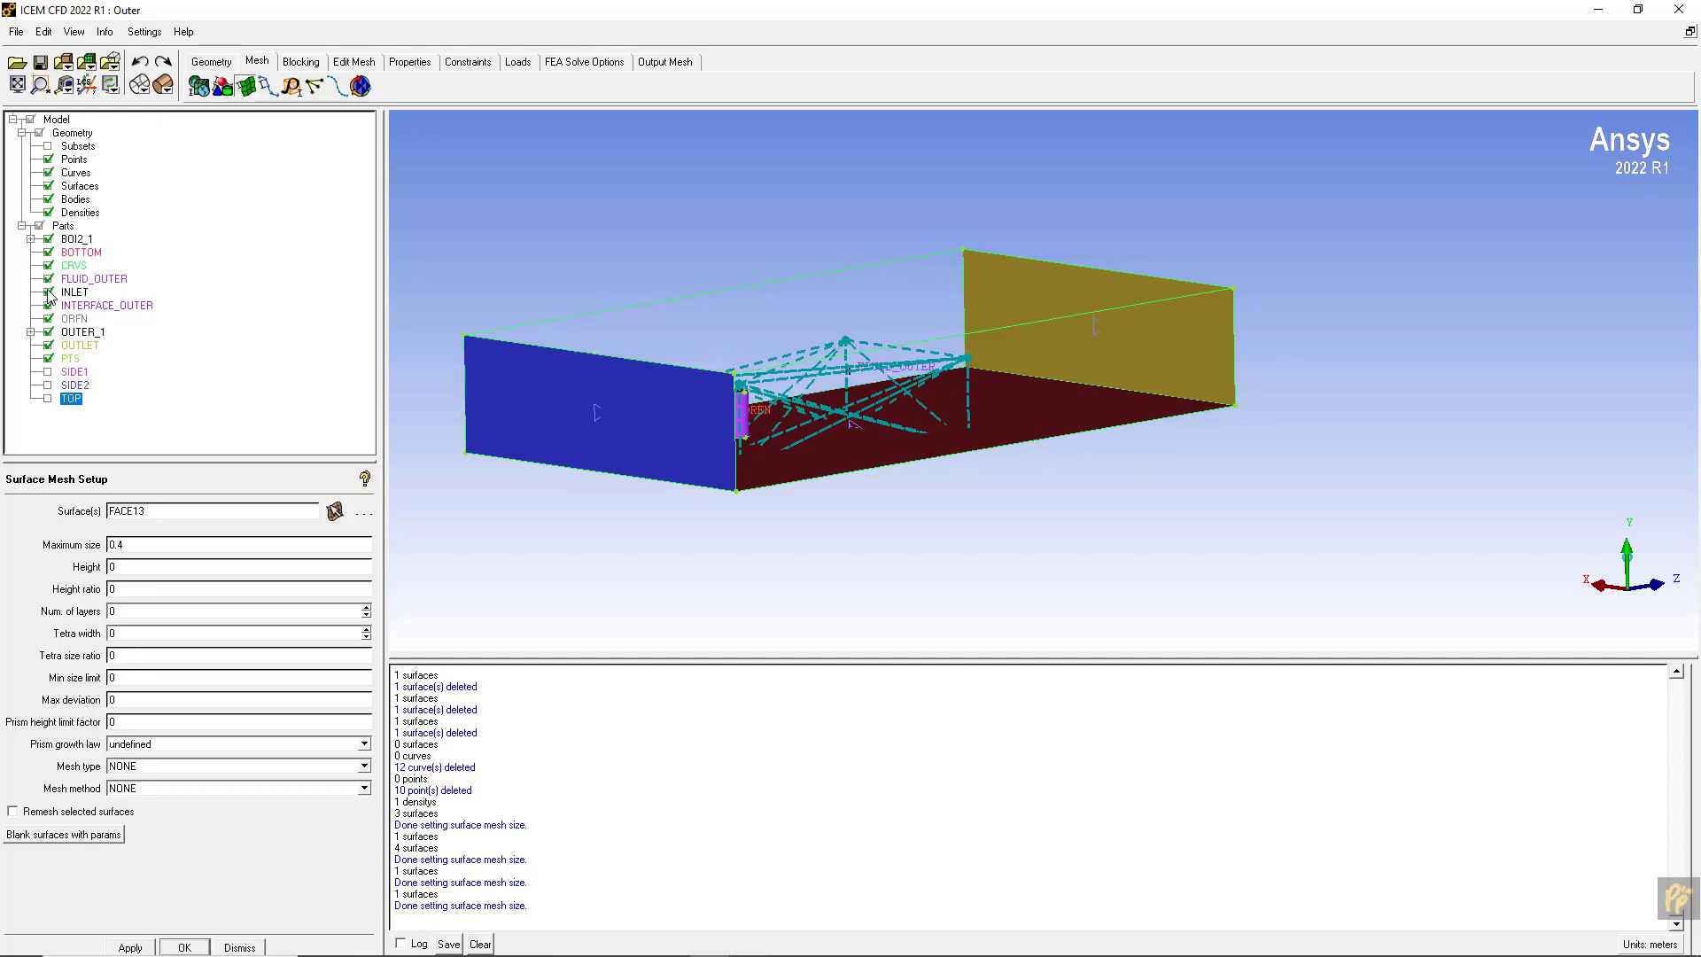
pyautogui.moveTo(518, 255); pyautogui.dragTo(629, 277)
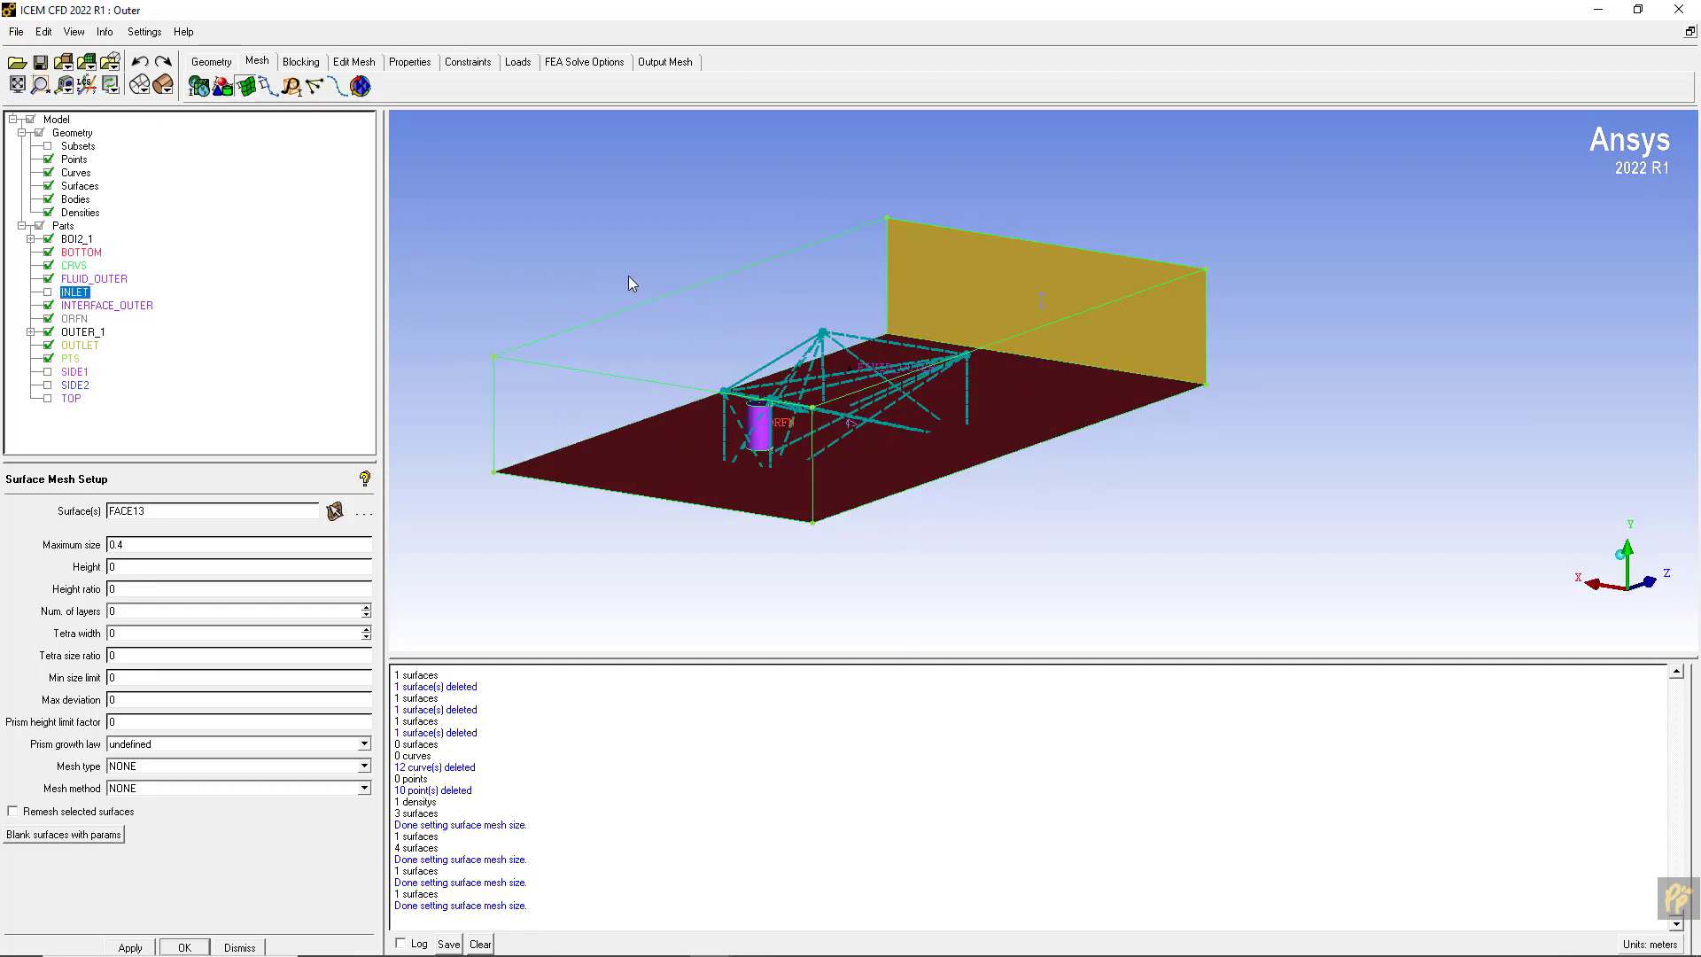
pyautogui.click(40, 62)
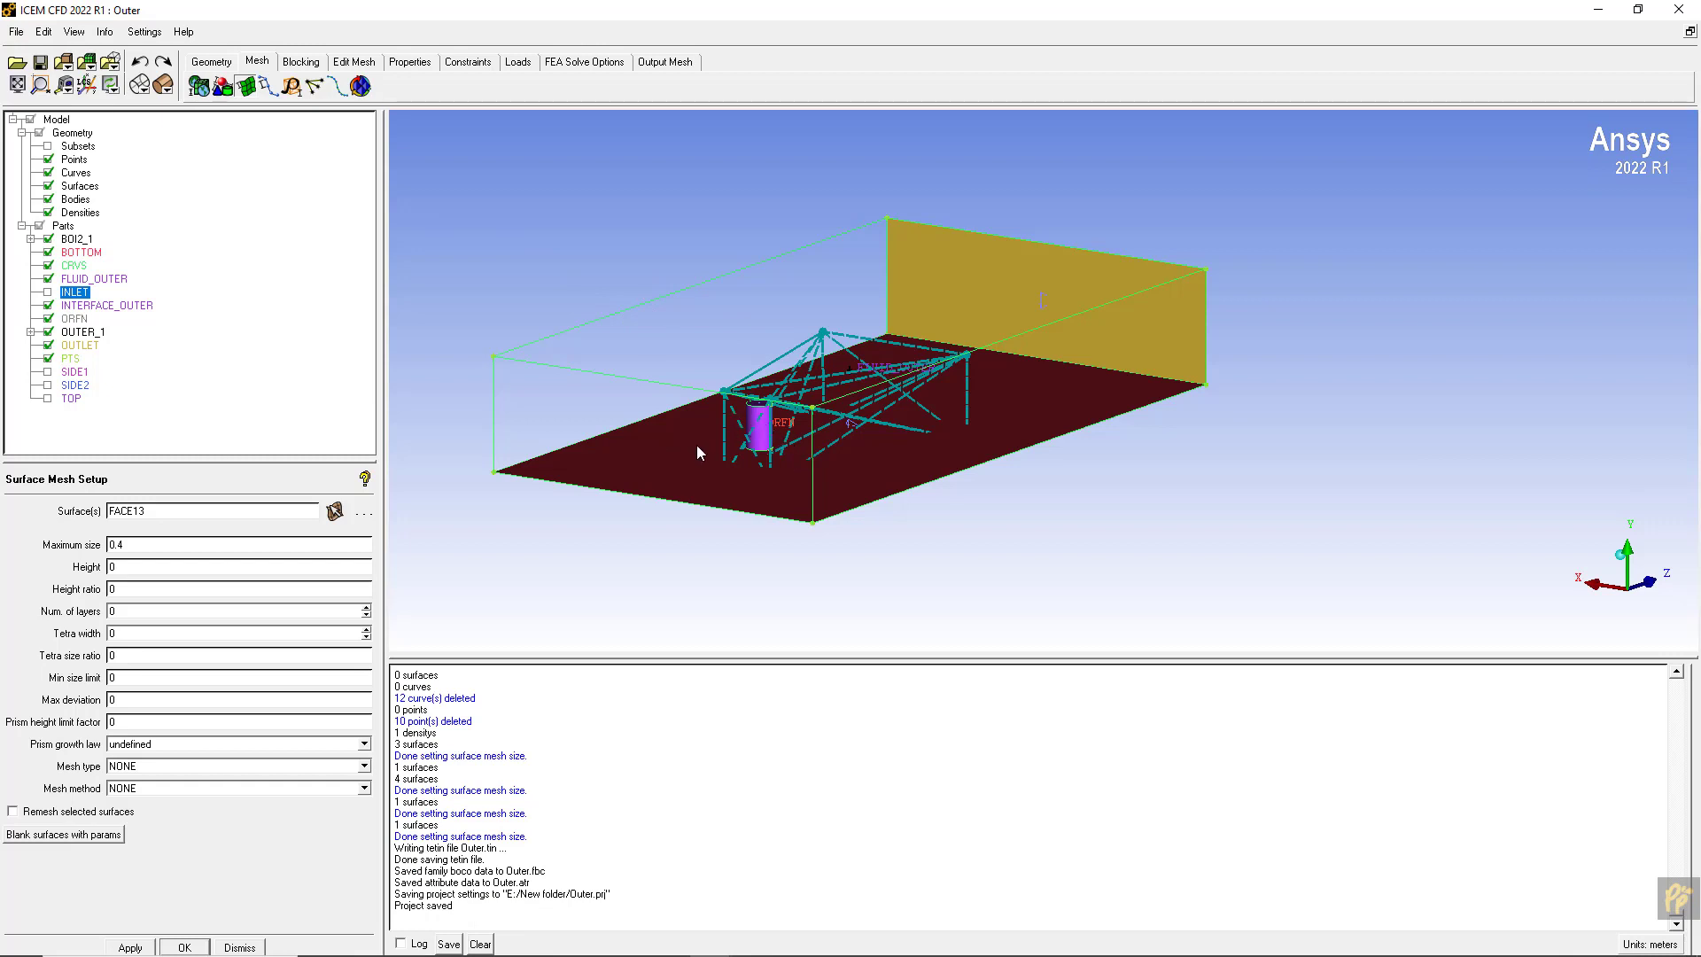
# - Switch to PowerPoint to review the coarse mesh density box and boundary sizes, returning to ICEM CFD
pyautogui.moveTo(720, 412); pyautogui.dragTo(784, 456)
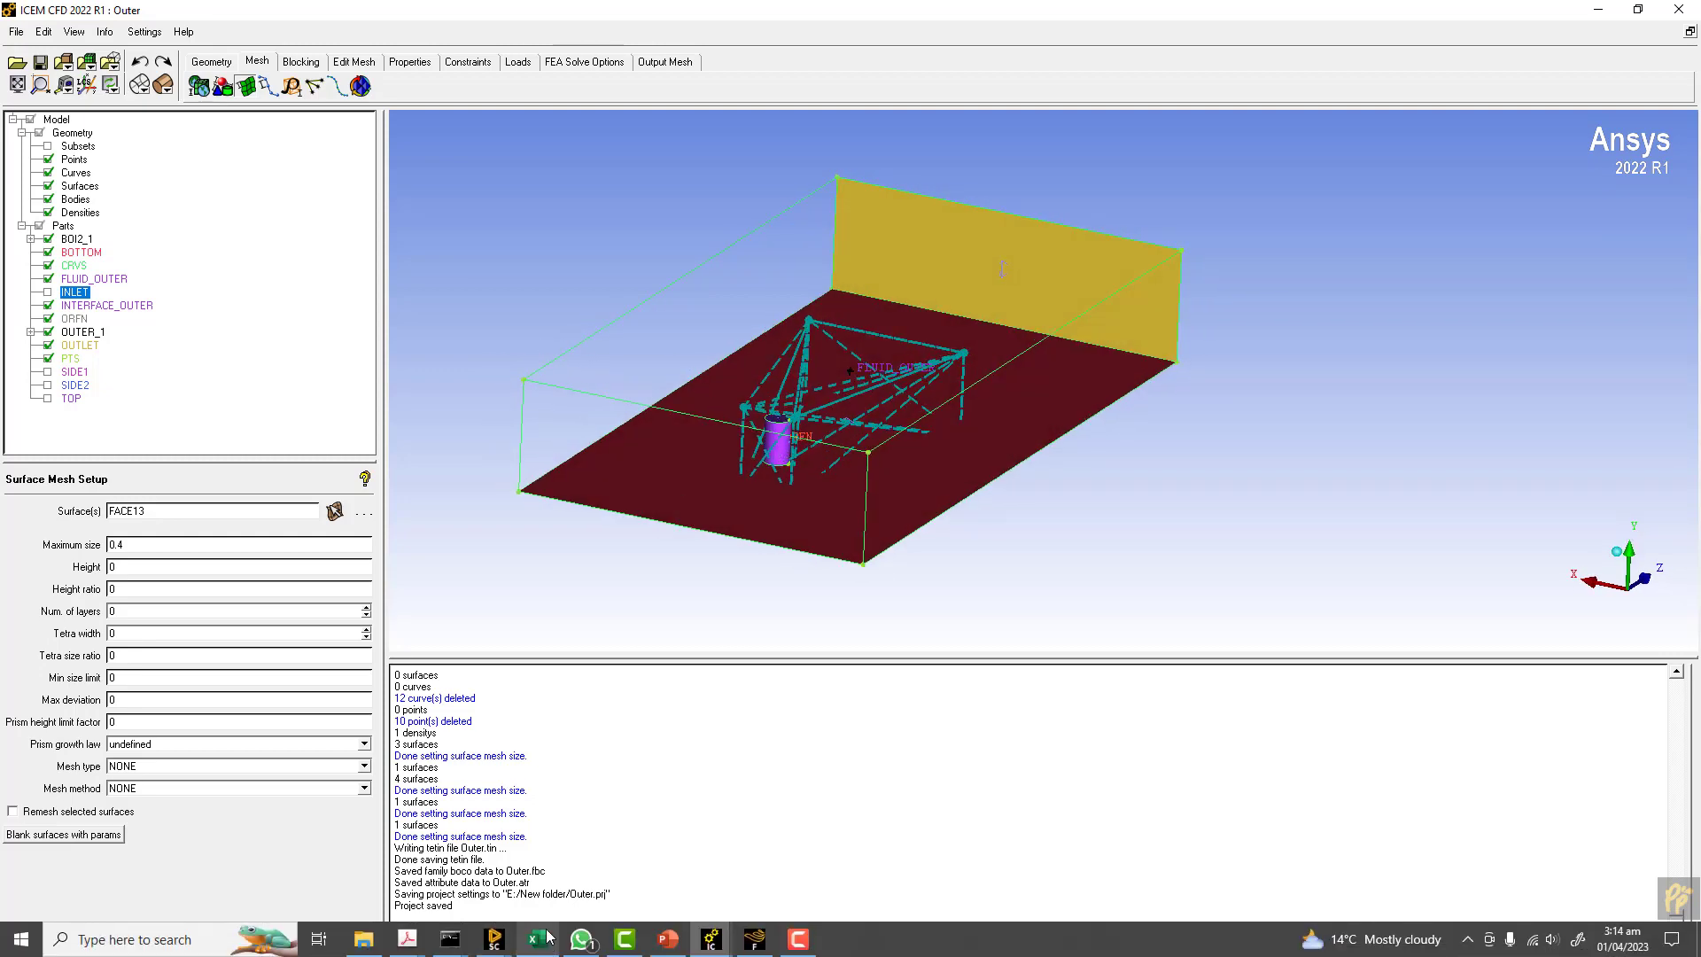
pyautogui.click(667, 939)
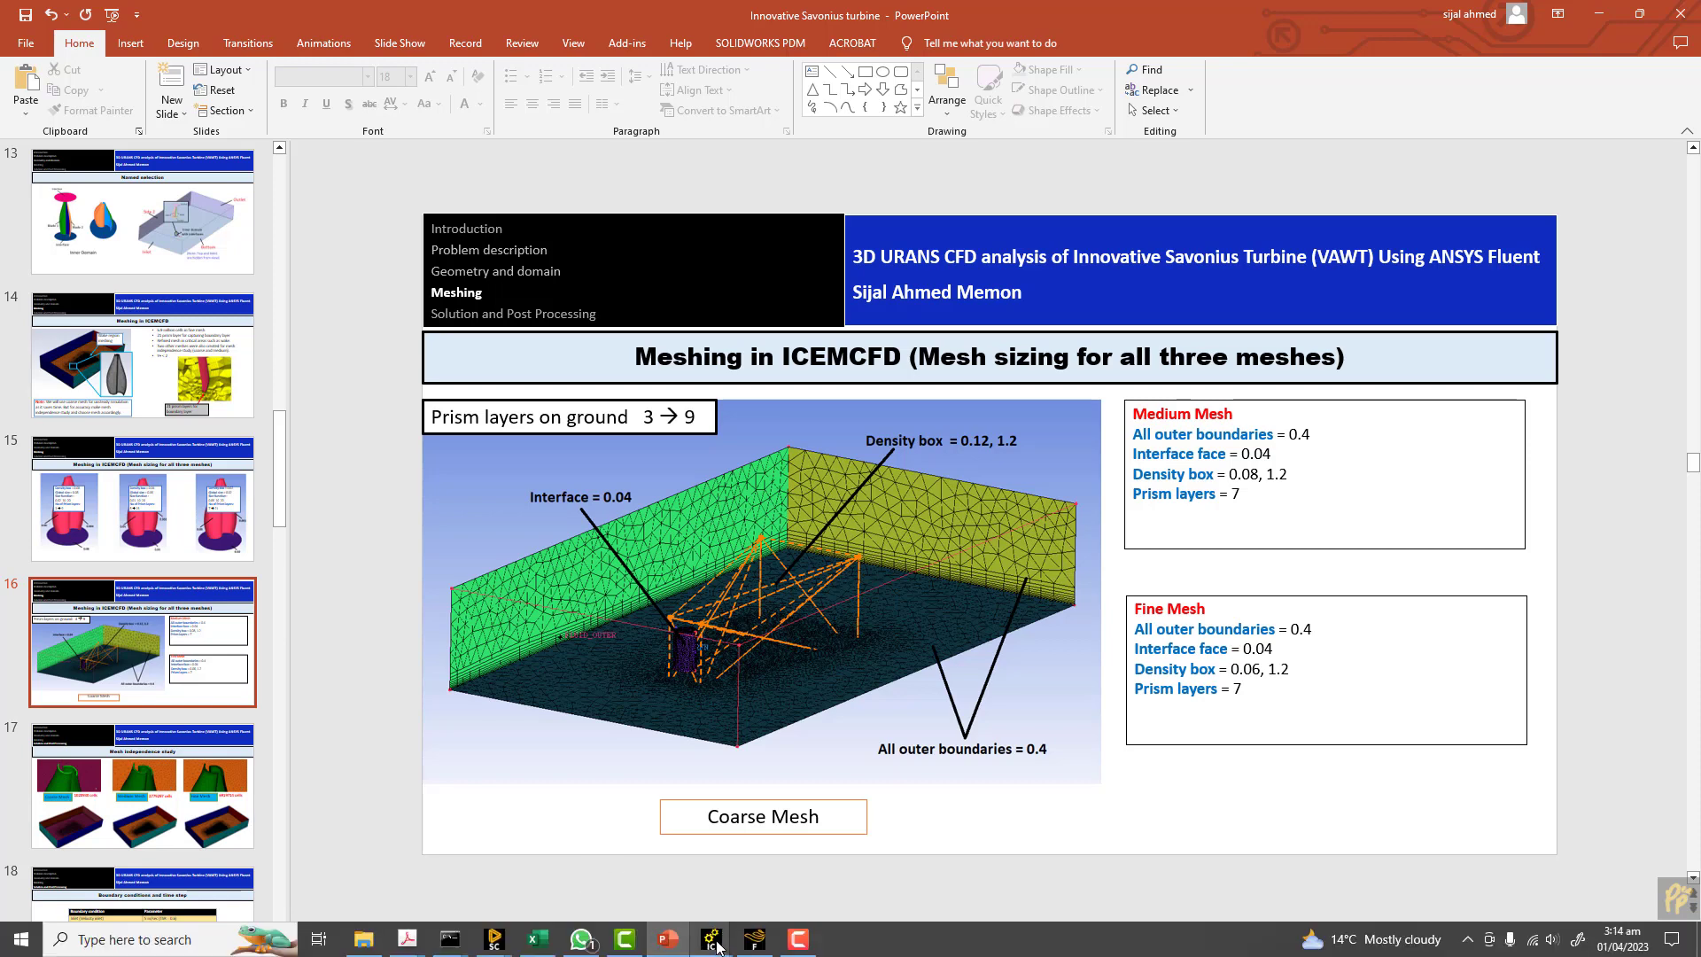
pyautogui.moveTo(717, 946)
pyautogui.click(767, 877)
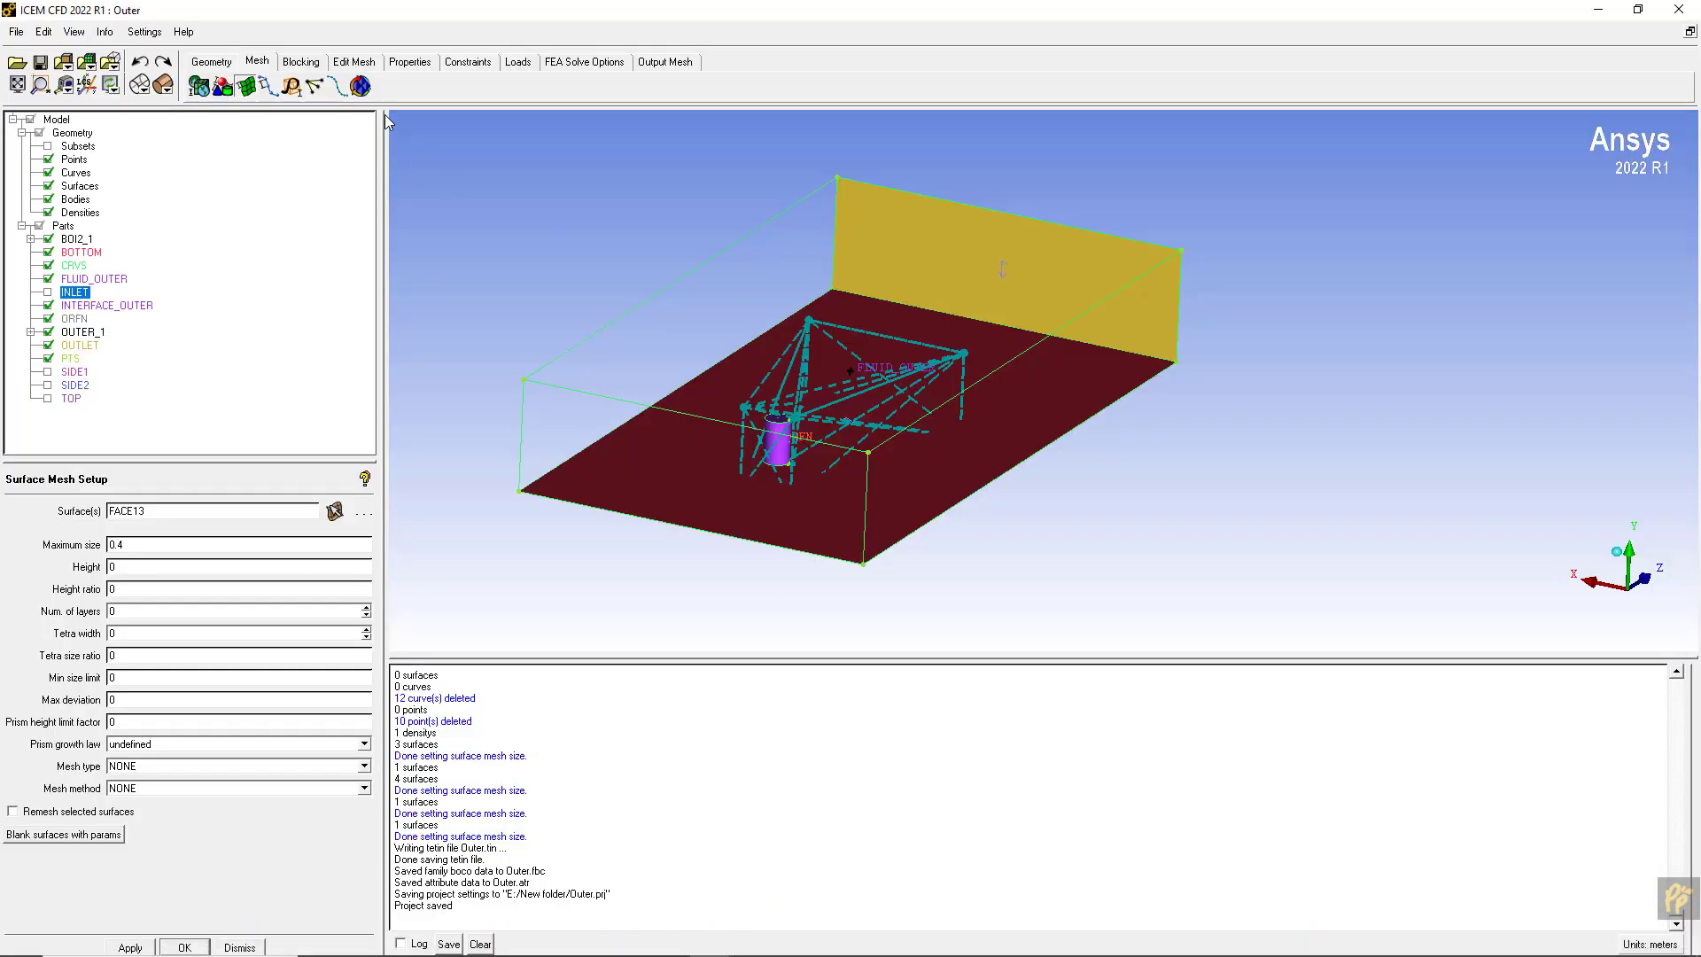
# - Compute the Tetra/Mixed volume mesh of all geometry with the Robust (Octree) method
pyautogui.click(360, 86)
pyautogui.moveTo(709, 503); pyautogui.dragTo(725, 425)
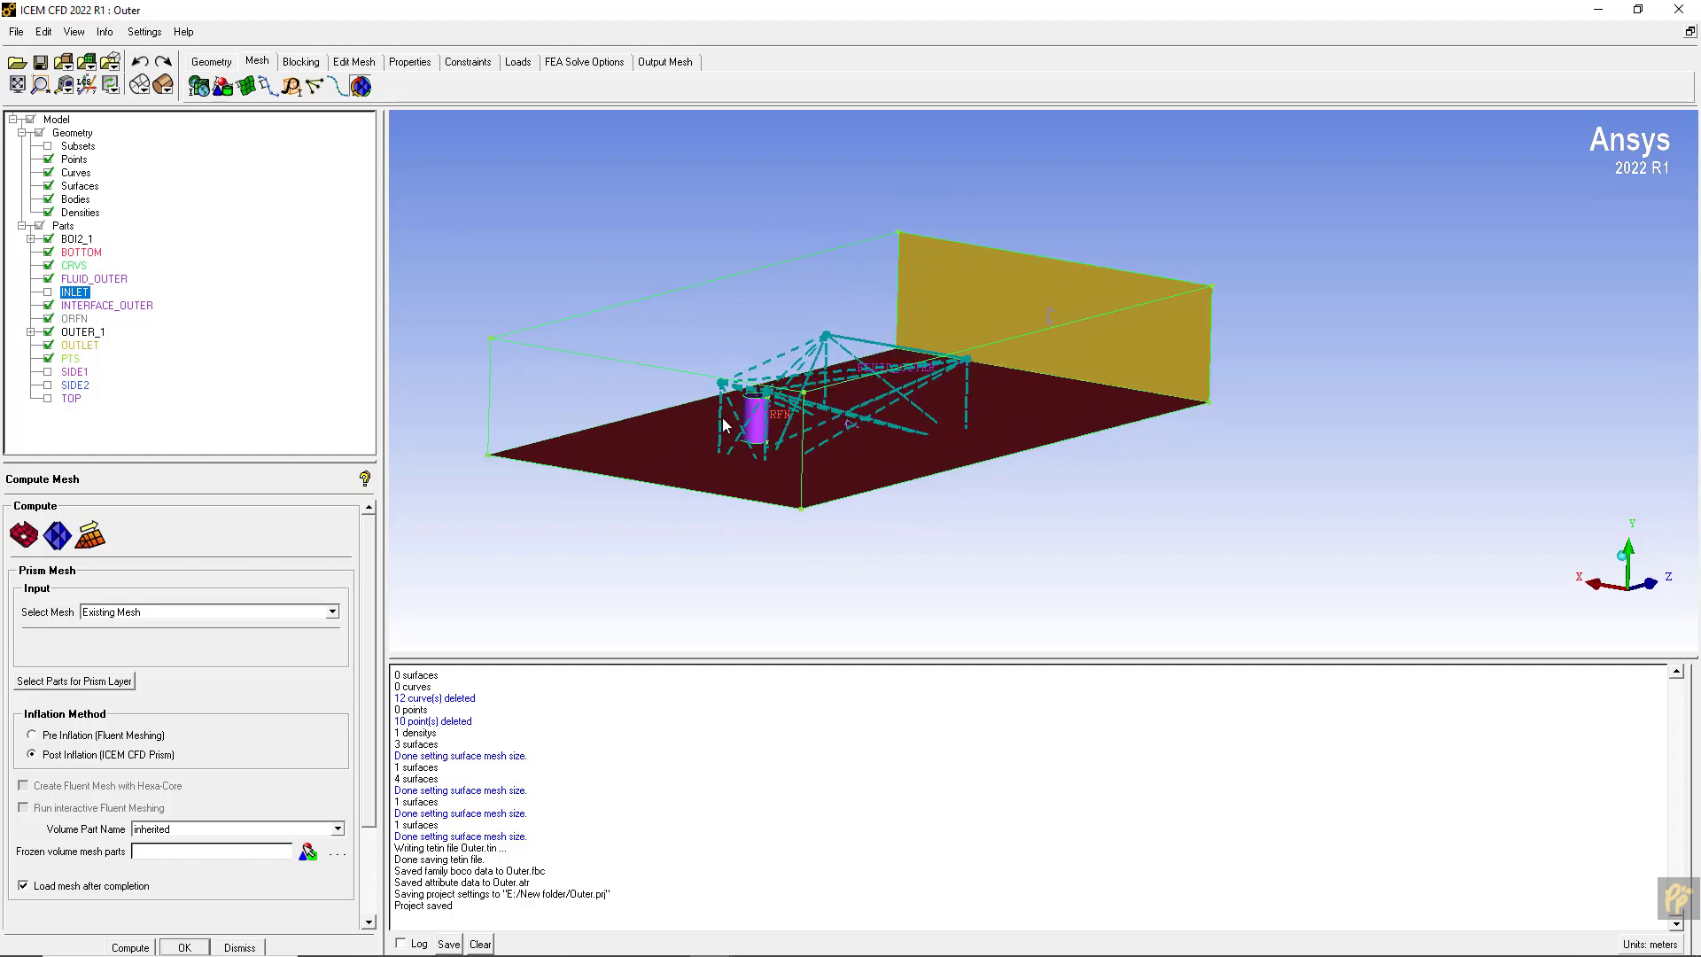
pyautogui.click(58, 541)
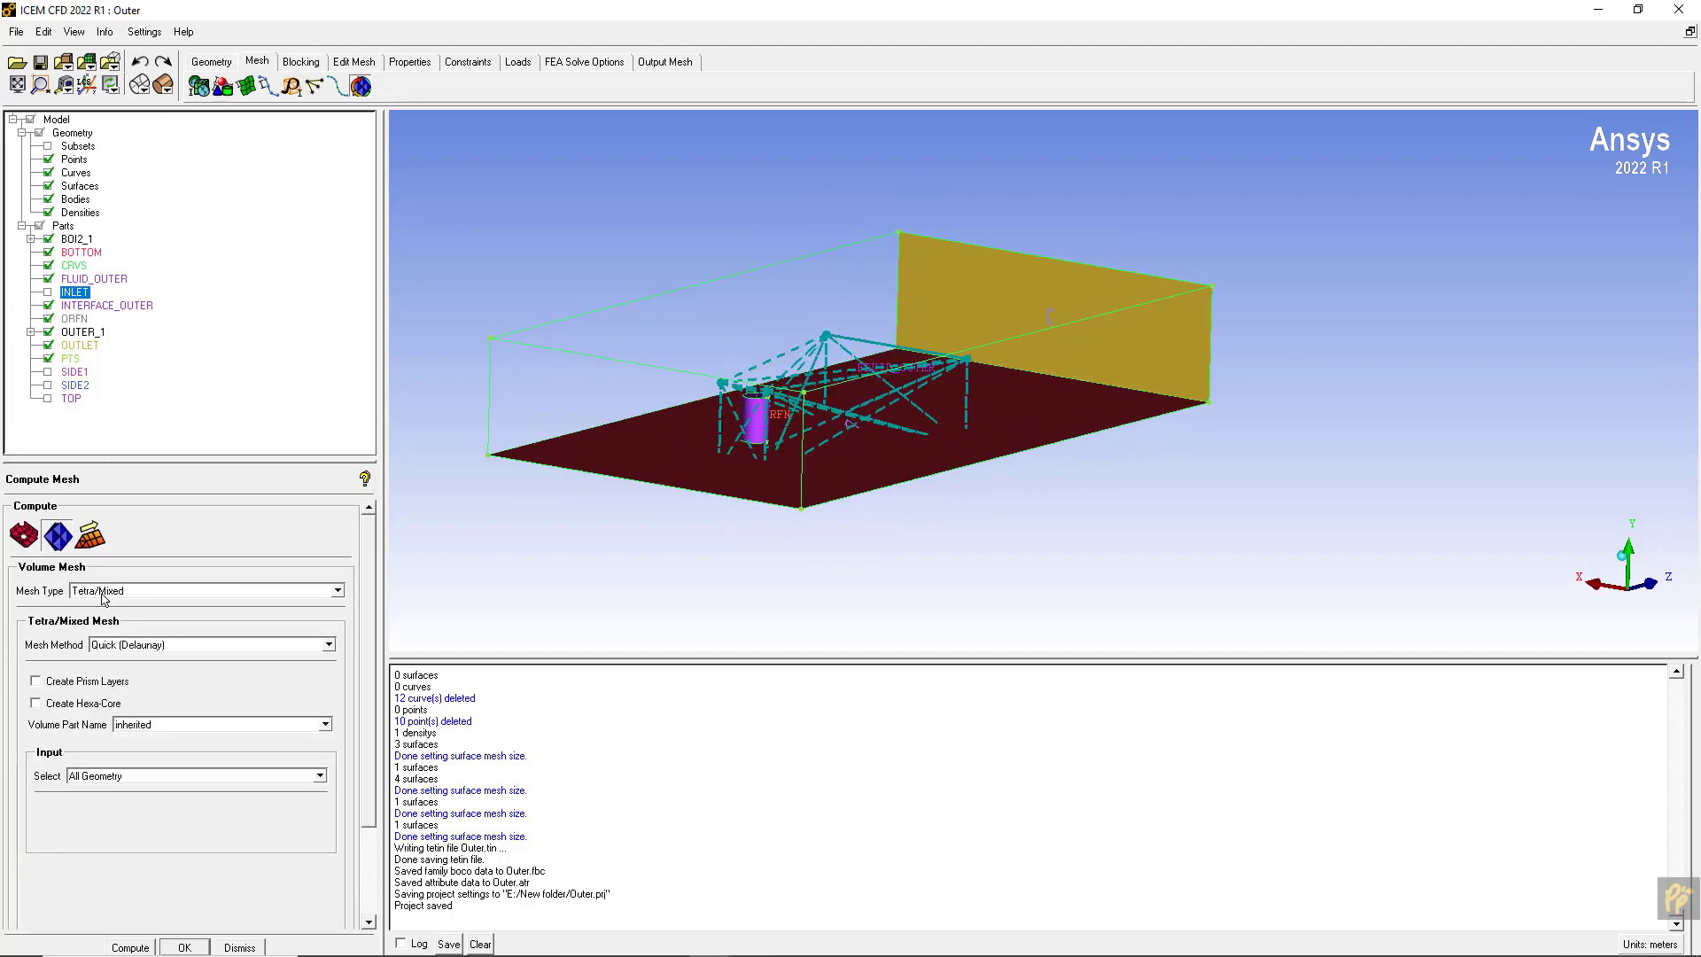
pyautogui.click(158, 648)
pyautogui.click(140, 669)
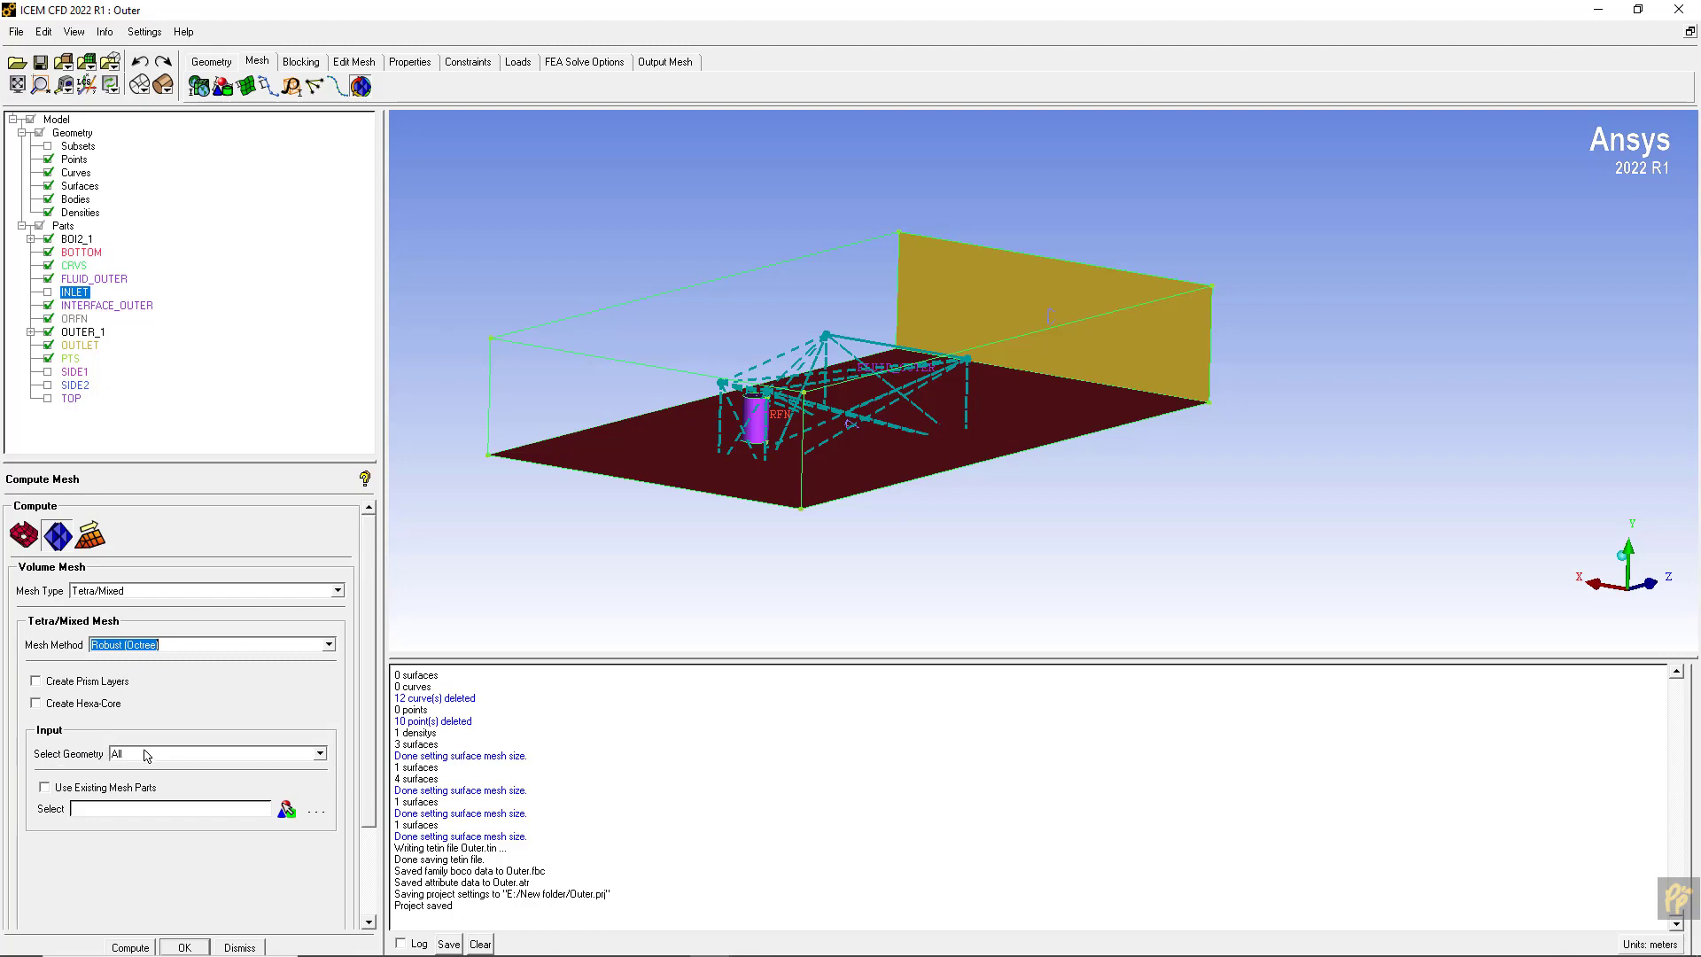
pyautogui.click(126, 944)
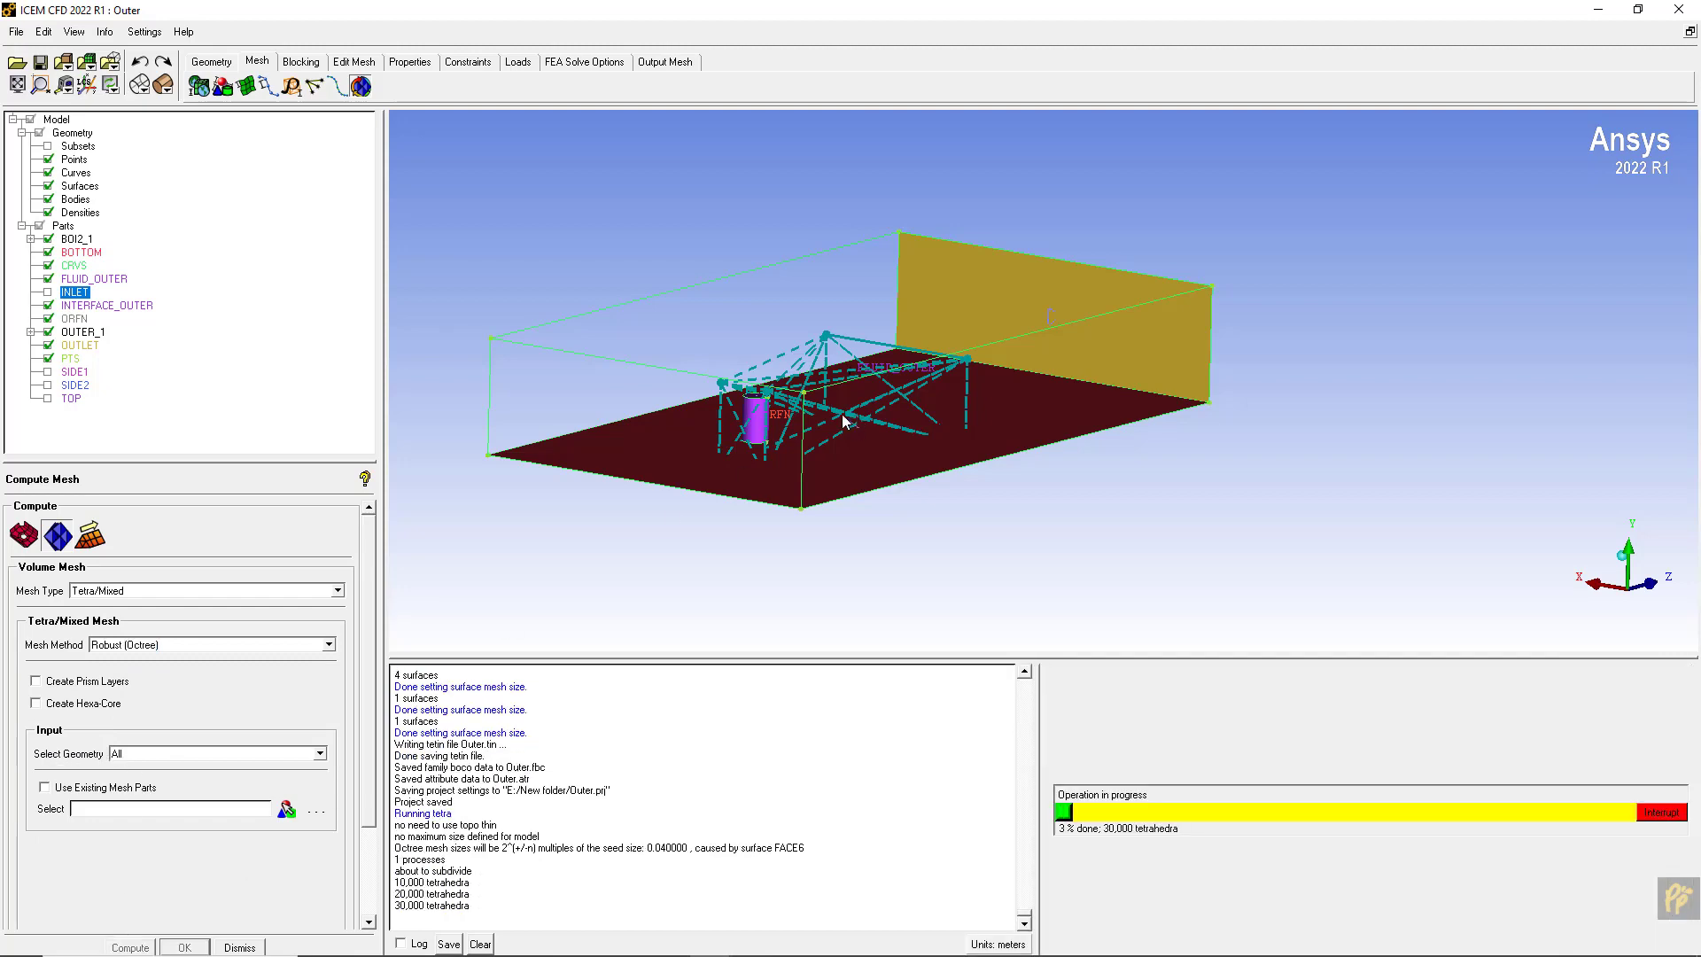
# - Hide the geometry surfaces and display the computed mesh as solid faces with edges
pyautogui.moveTo(744, 303); pyautogui.dragTo(532, 257)
pyautogui.click(48, 186)
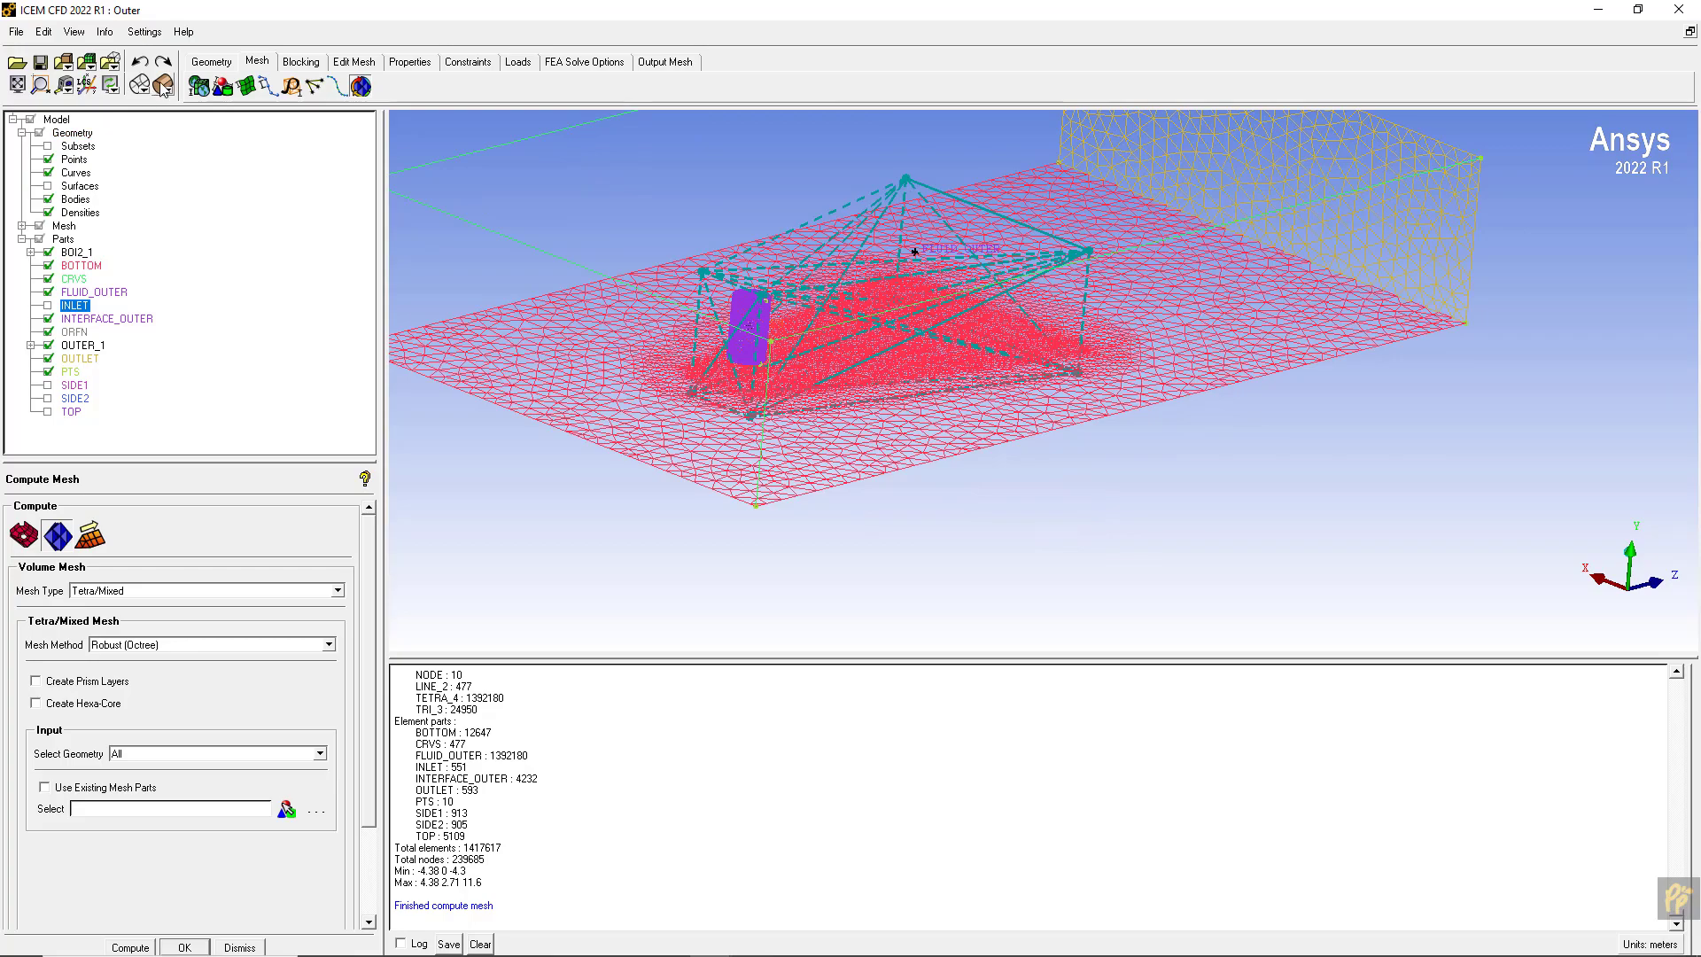
pyautogui.moveTo(930, 296); pyautogui.dragTo(913, 478)
# - Delete all 3-D volume elements, keeping the surface mesh
pyautogui.click(354, 62)
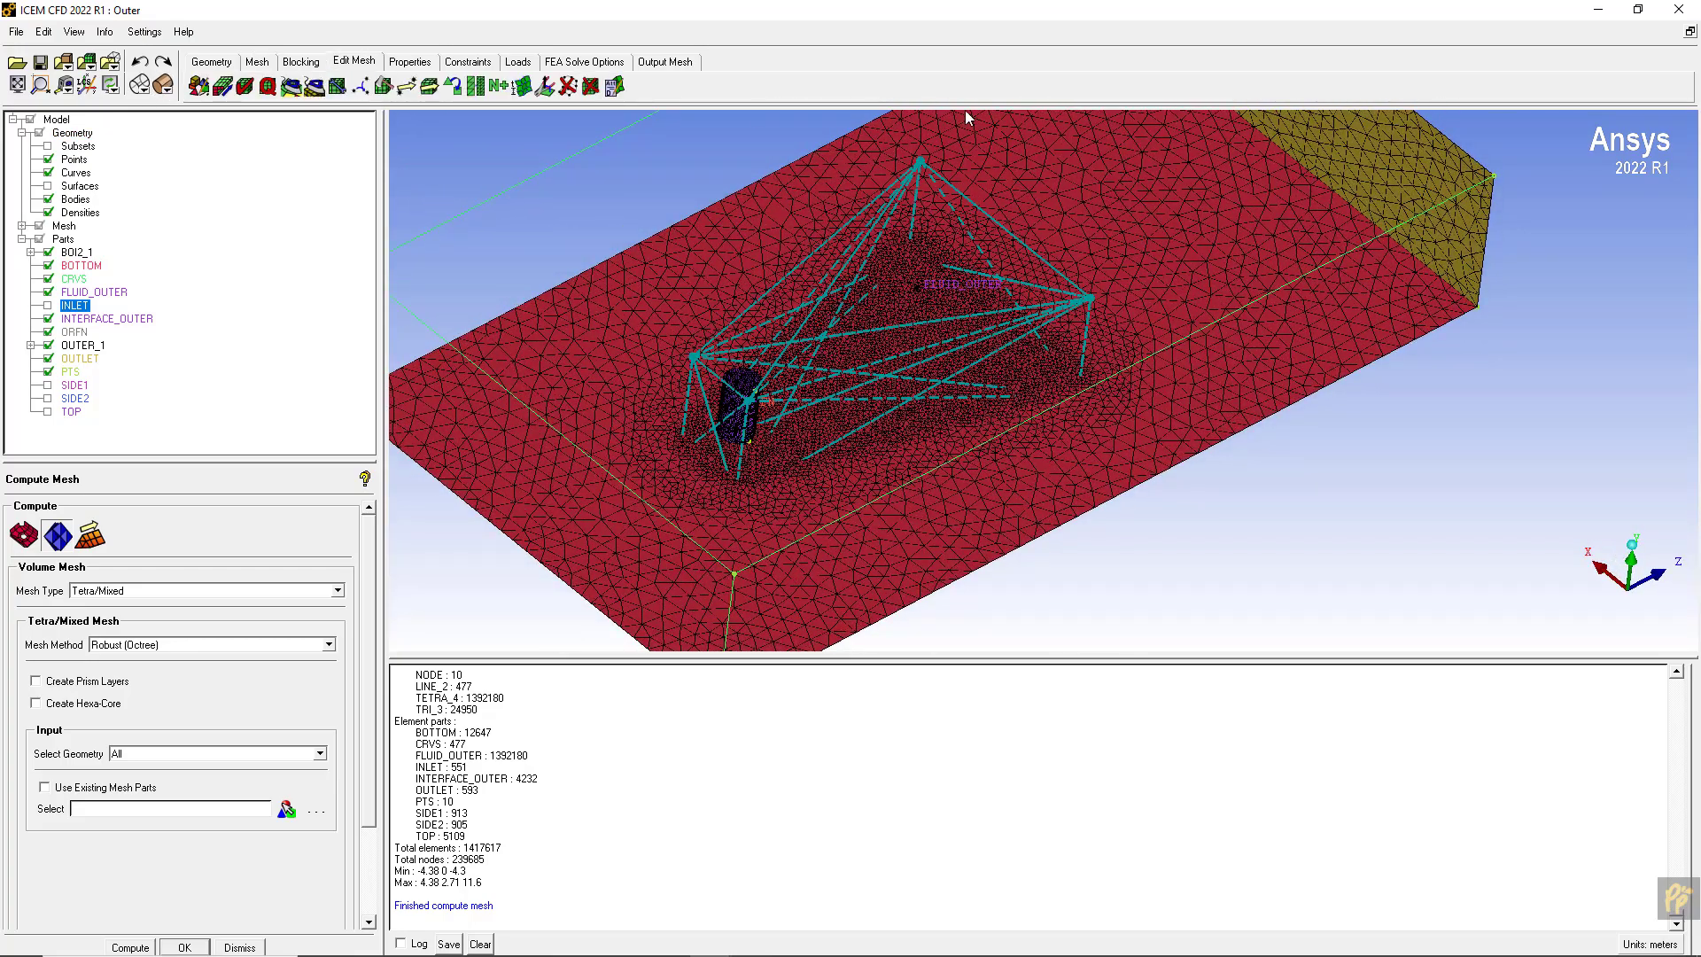
pyautogui.click(591, 86)
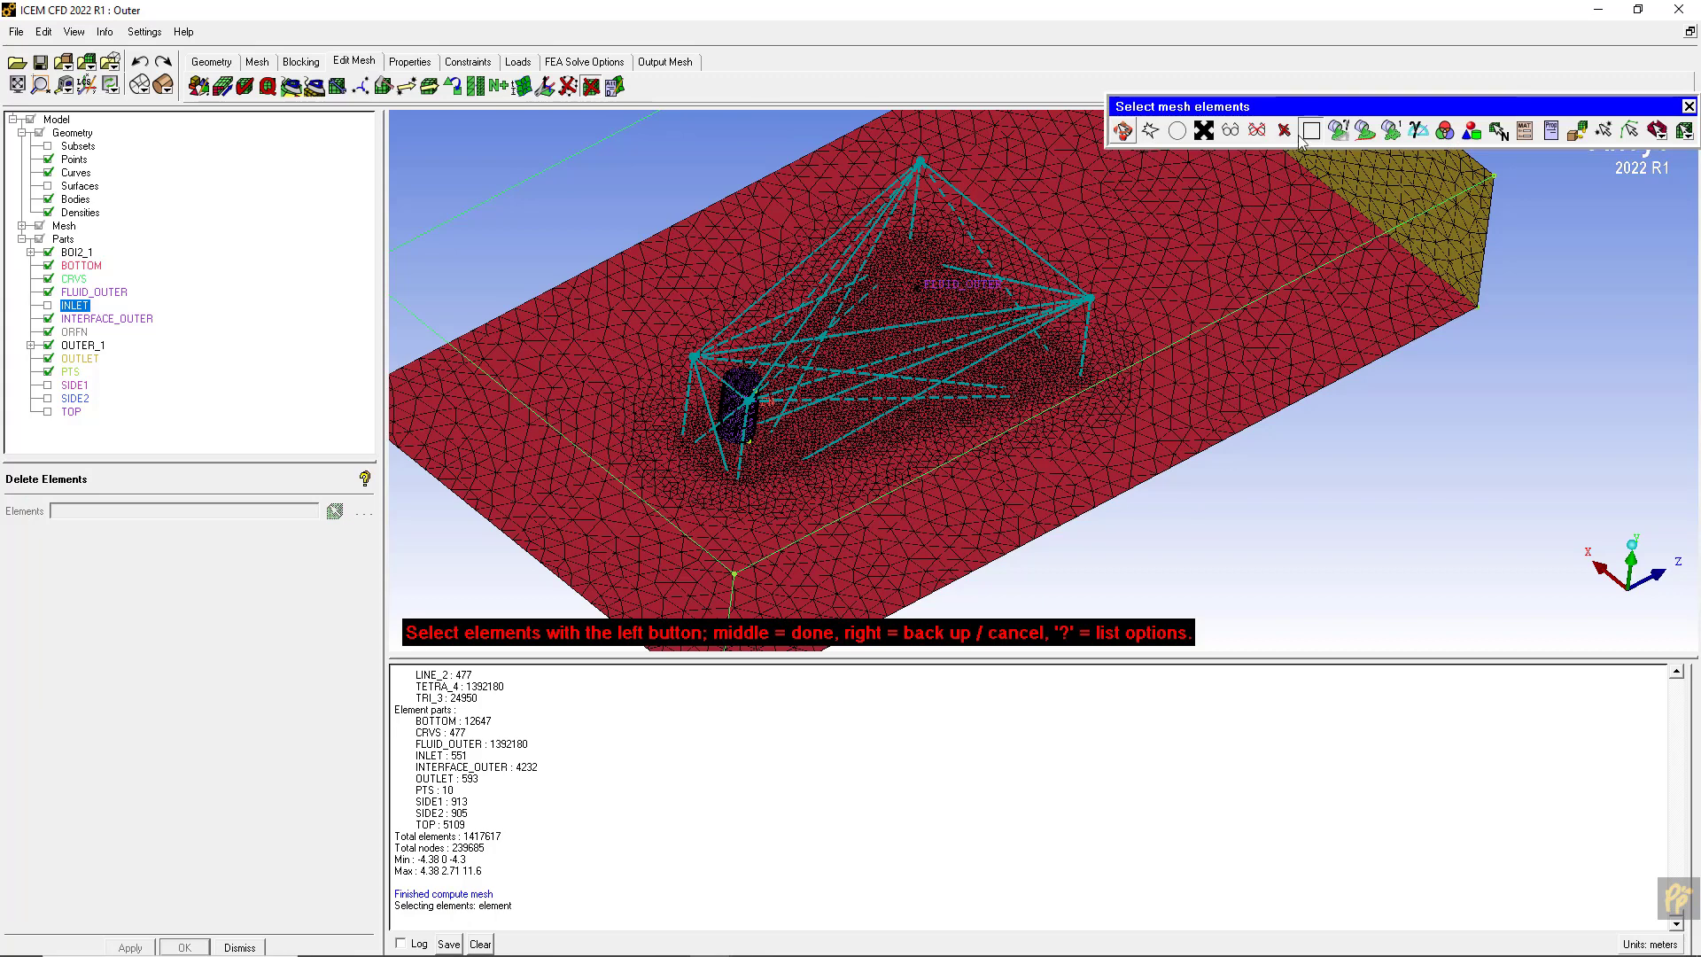
pyautogui.click(1684, 131)
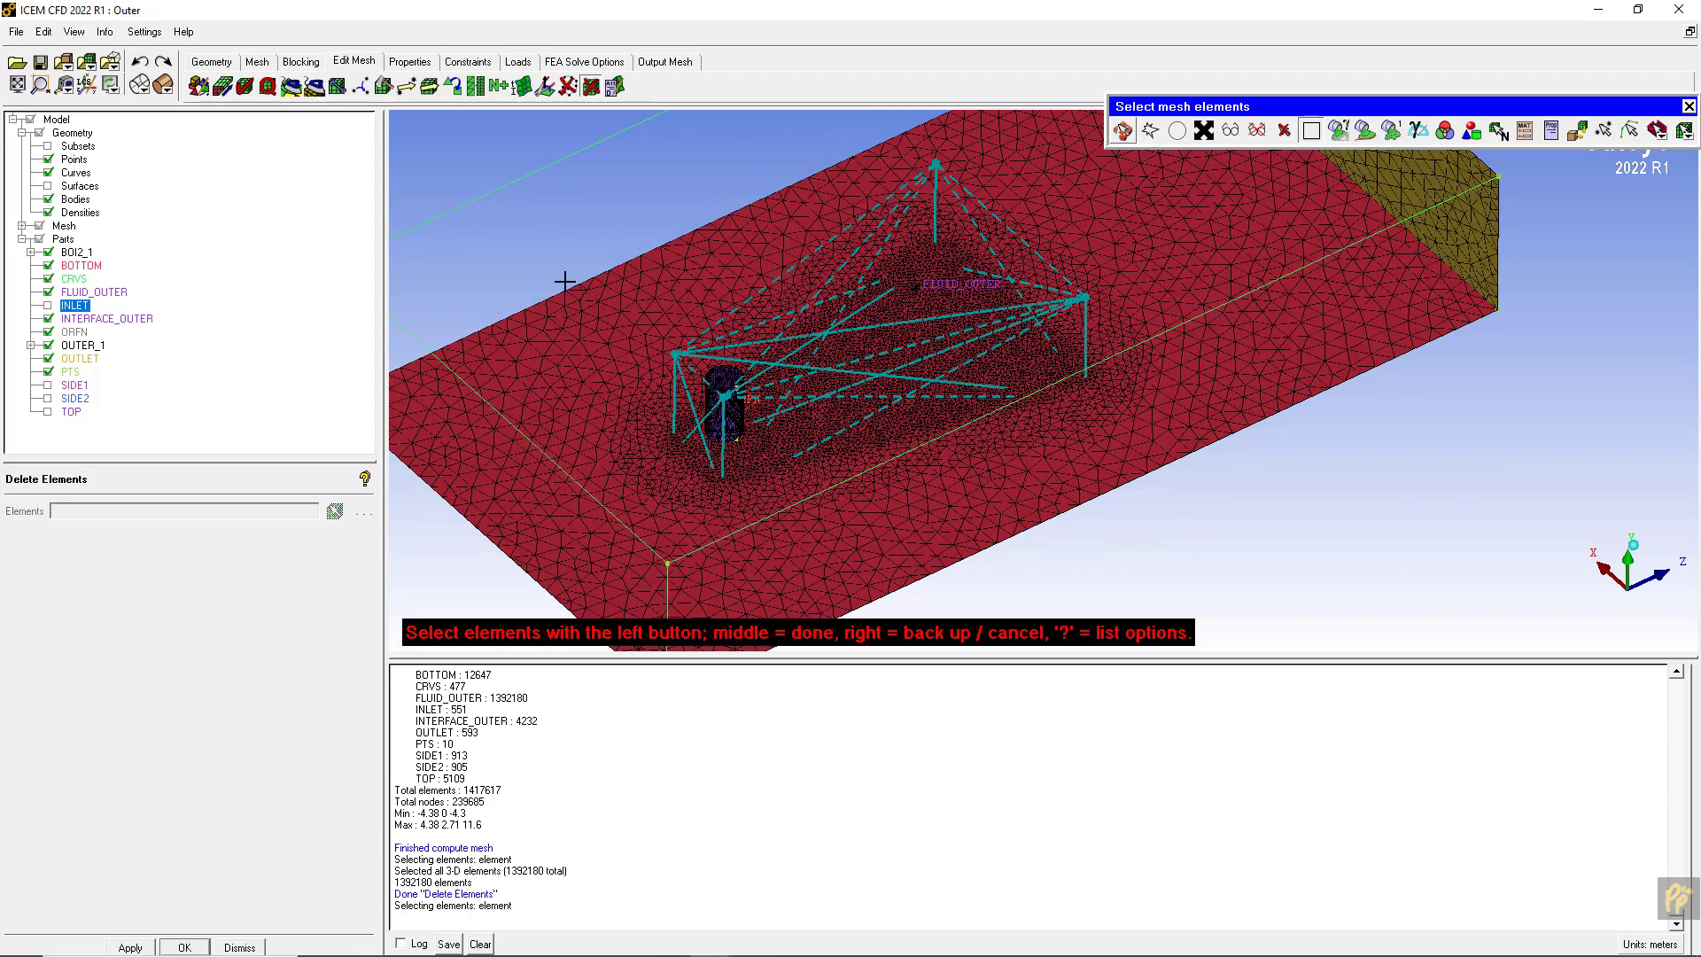
pyautogui.press('Escape')
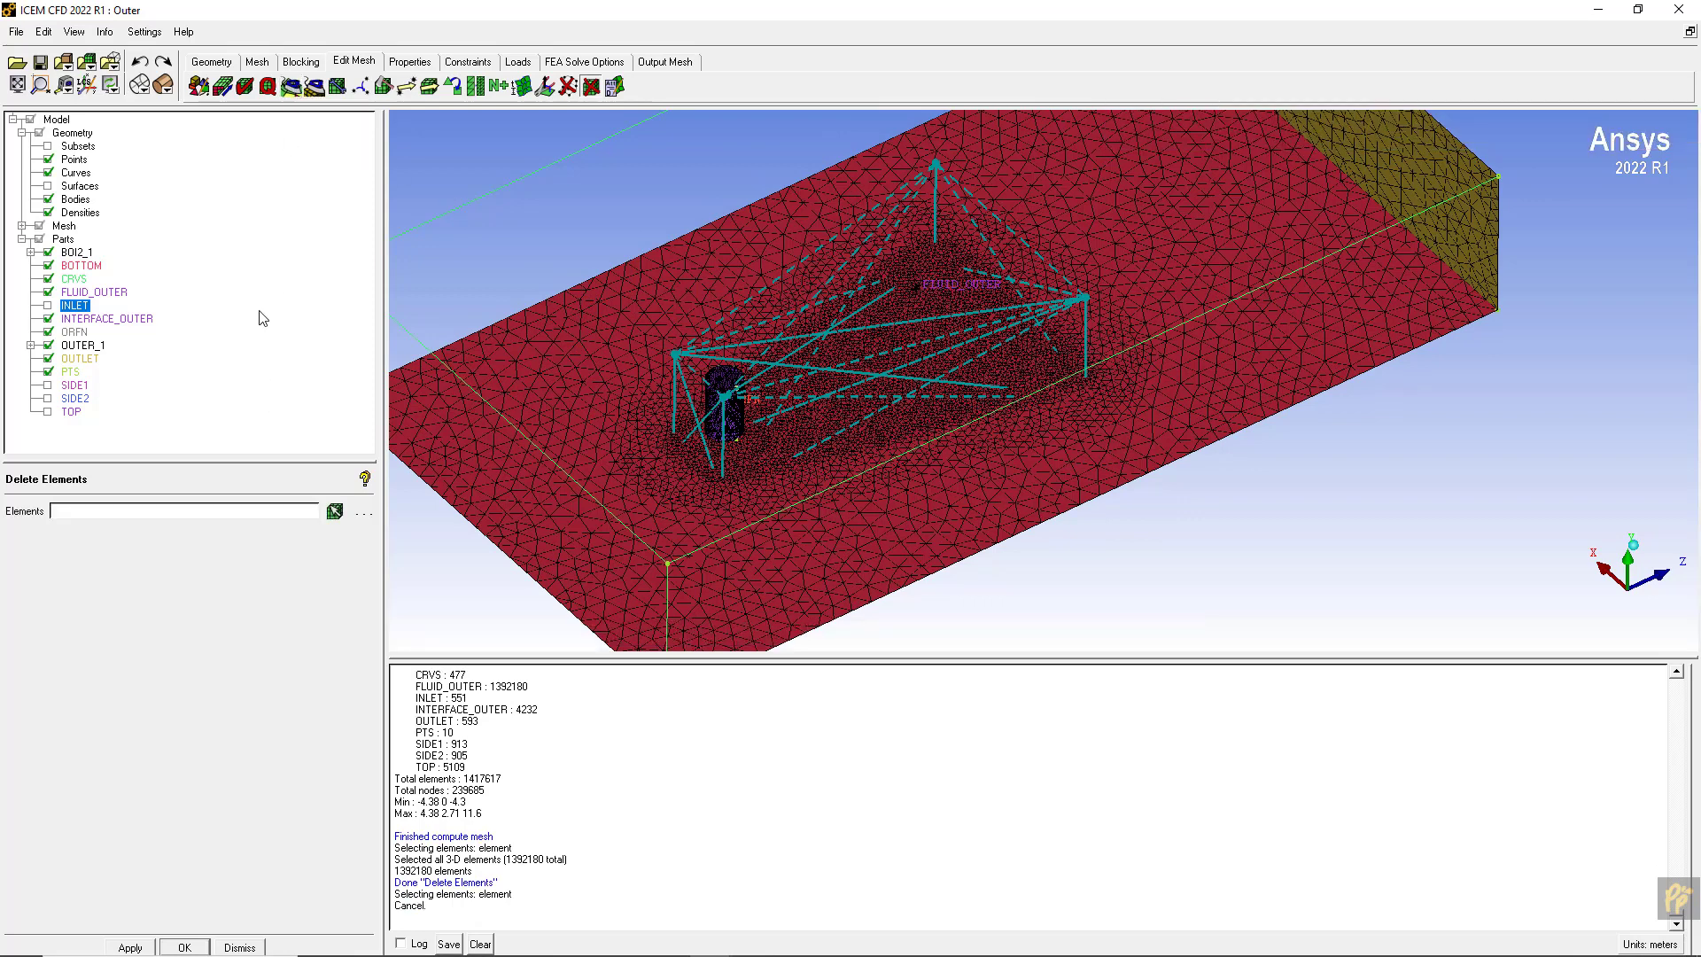
# - Smooth all surface elements globally with 5 iterations up to 0.8, first with Laplace smoothing and again without it
pyautogui.click(291, 86)
pyautogui.click(23, 830)
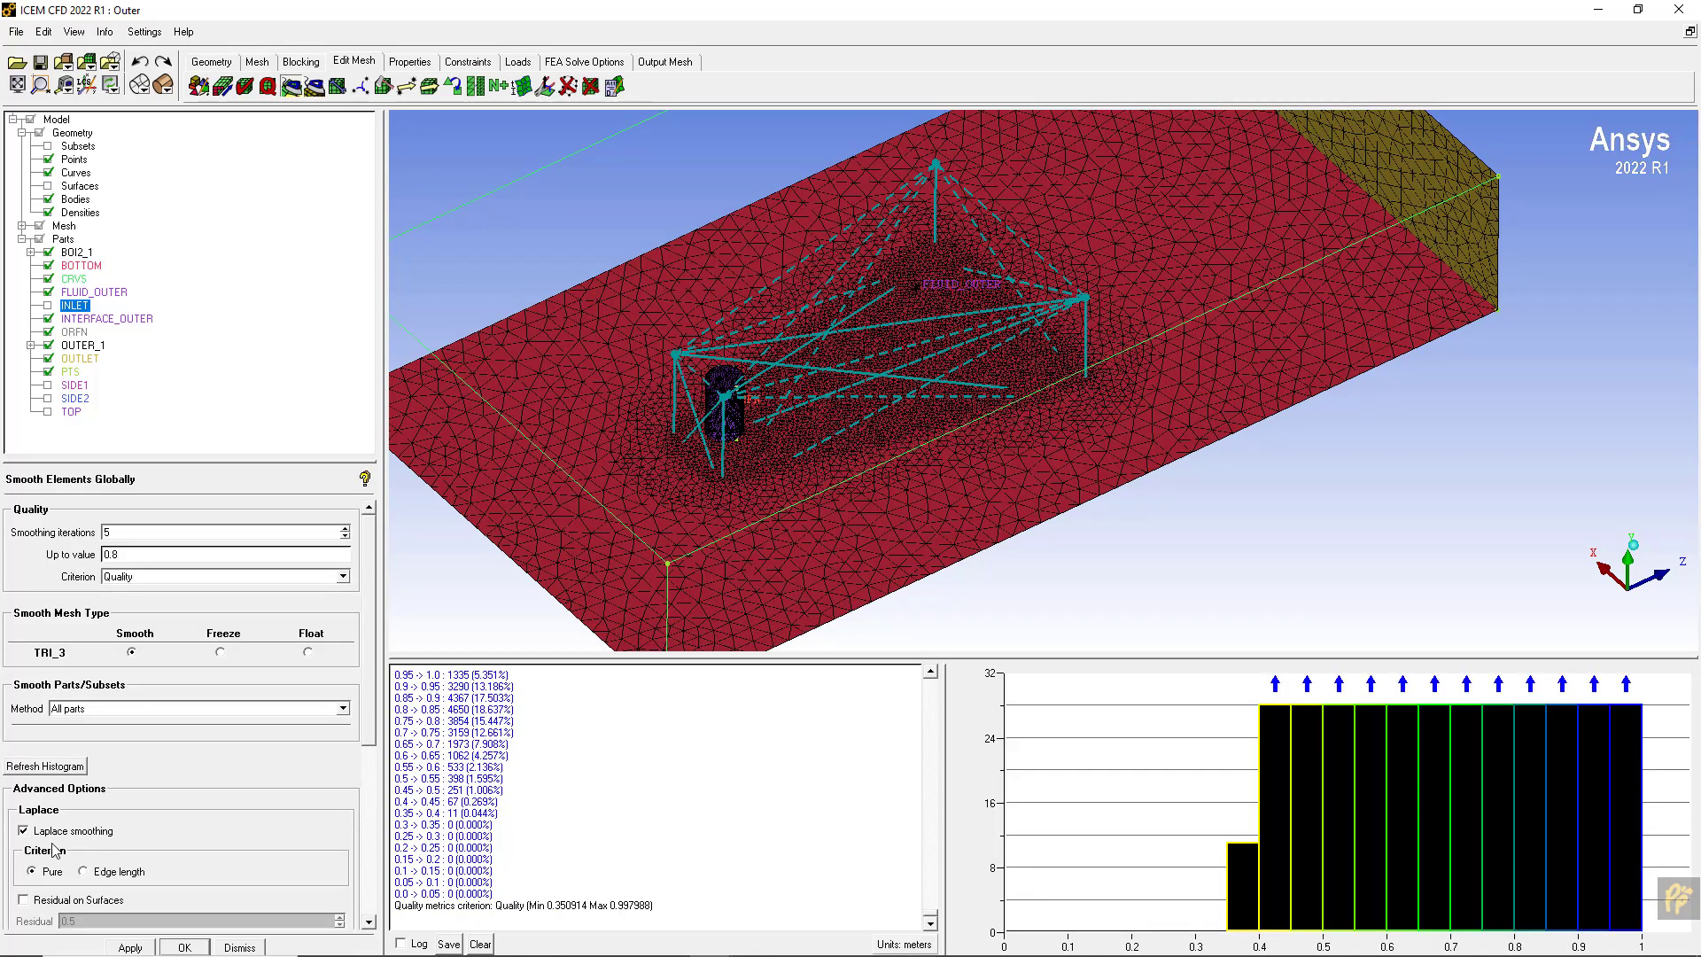
pyautogui.click(130, 947)
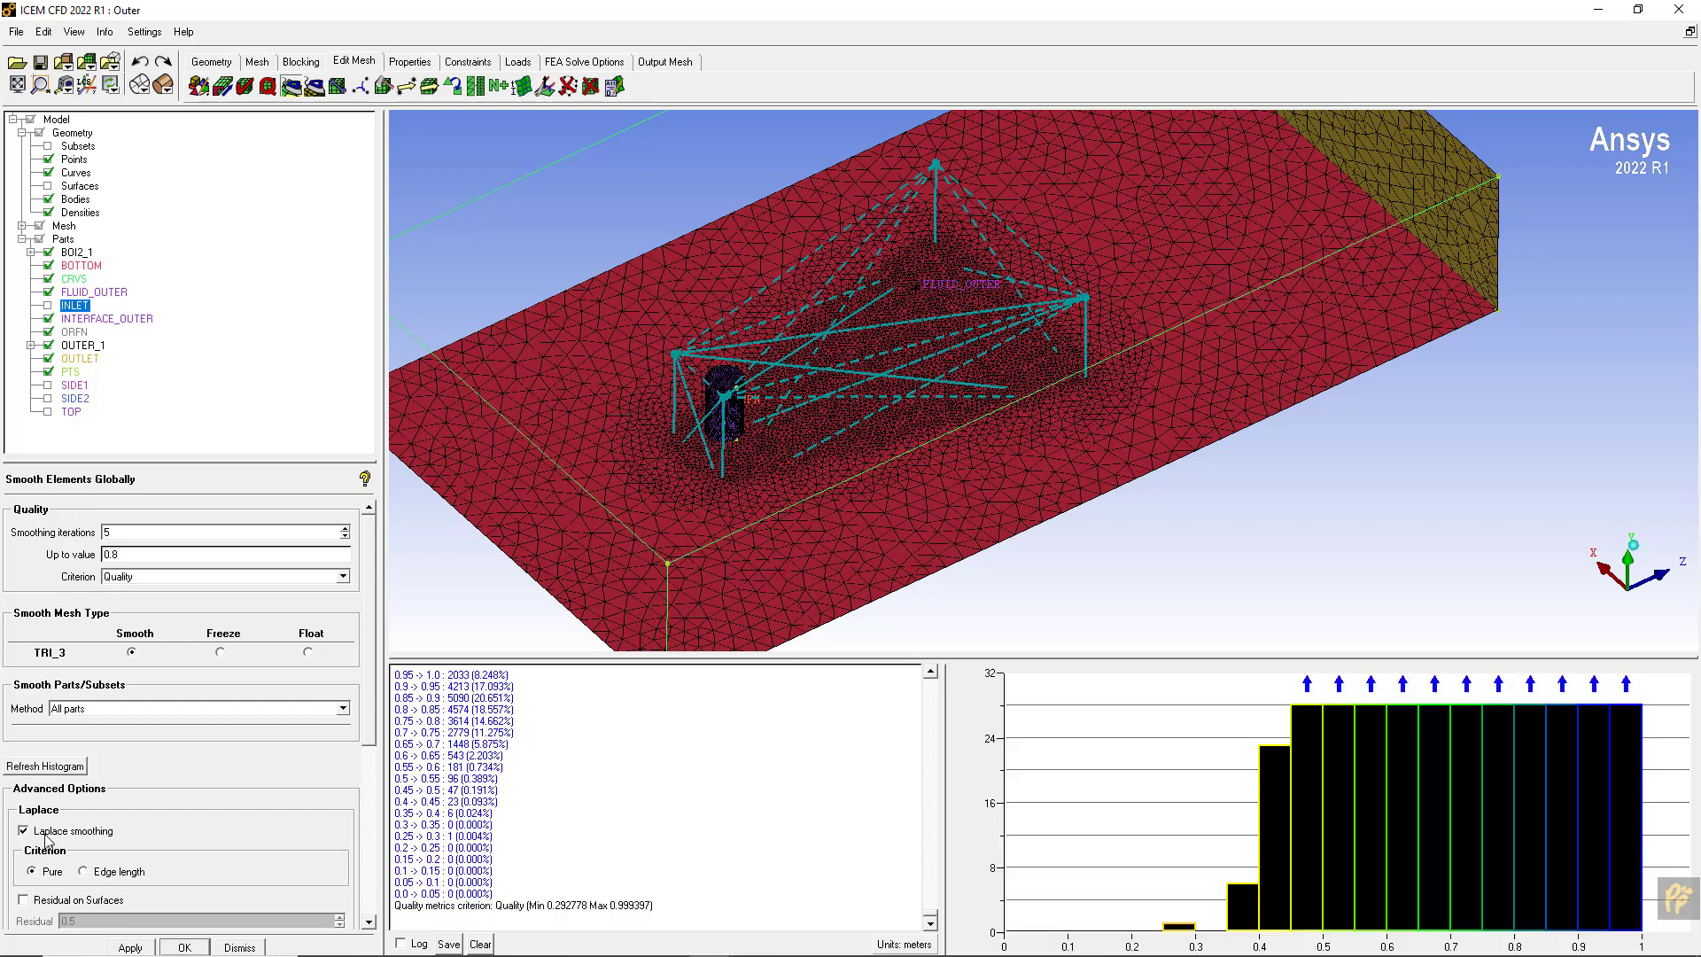
pyautogui.click(72, 832)
pyautogui.click(130, 947)
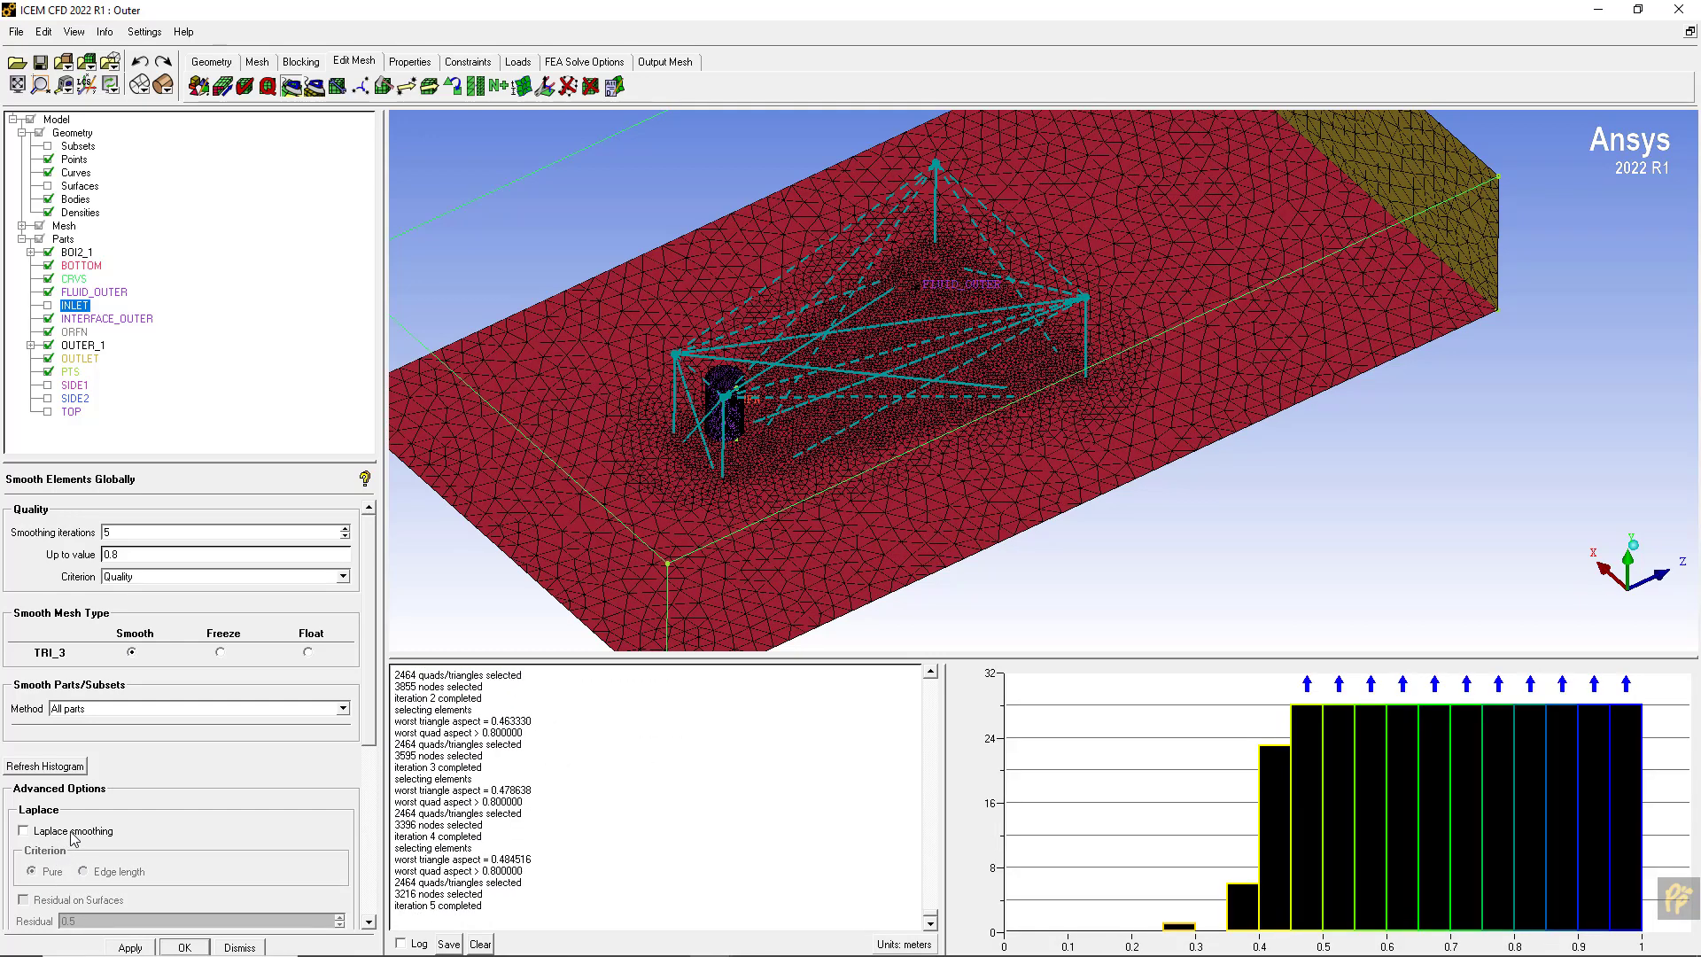
# - Run two more rounds of global surface smoothing, each with Laplace smoothing and again without it, and save the project
pyautogui.click(71, 835)
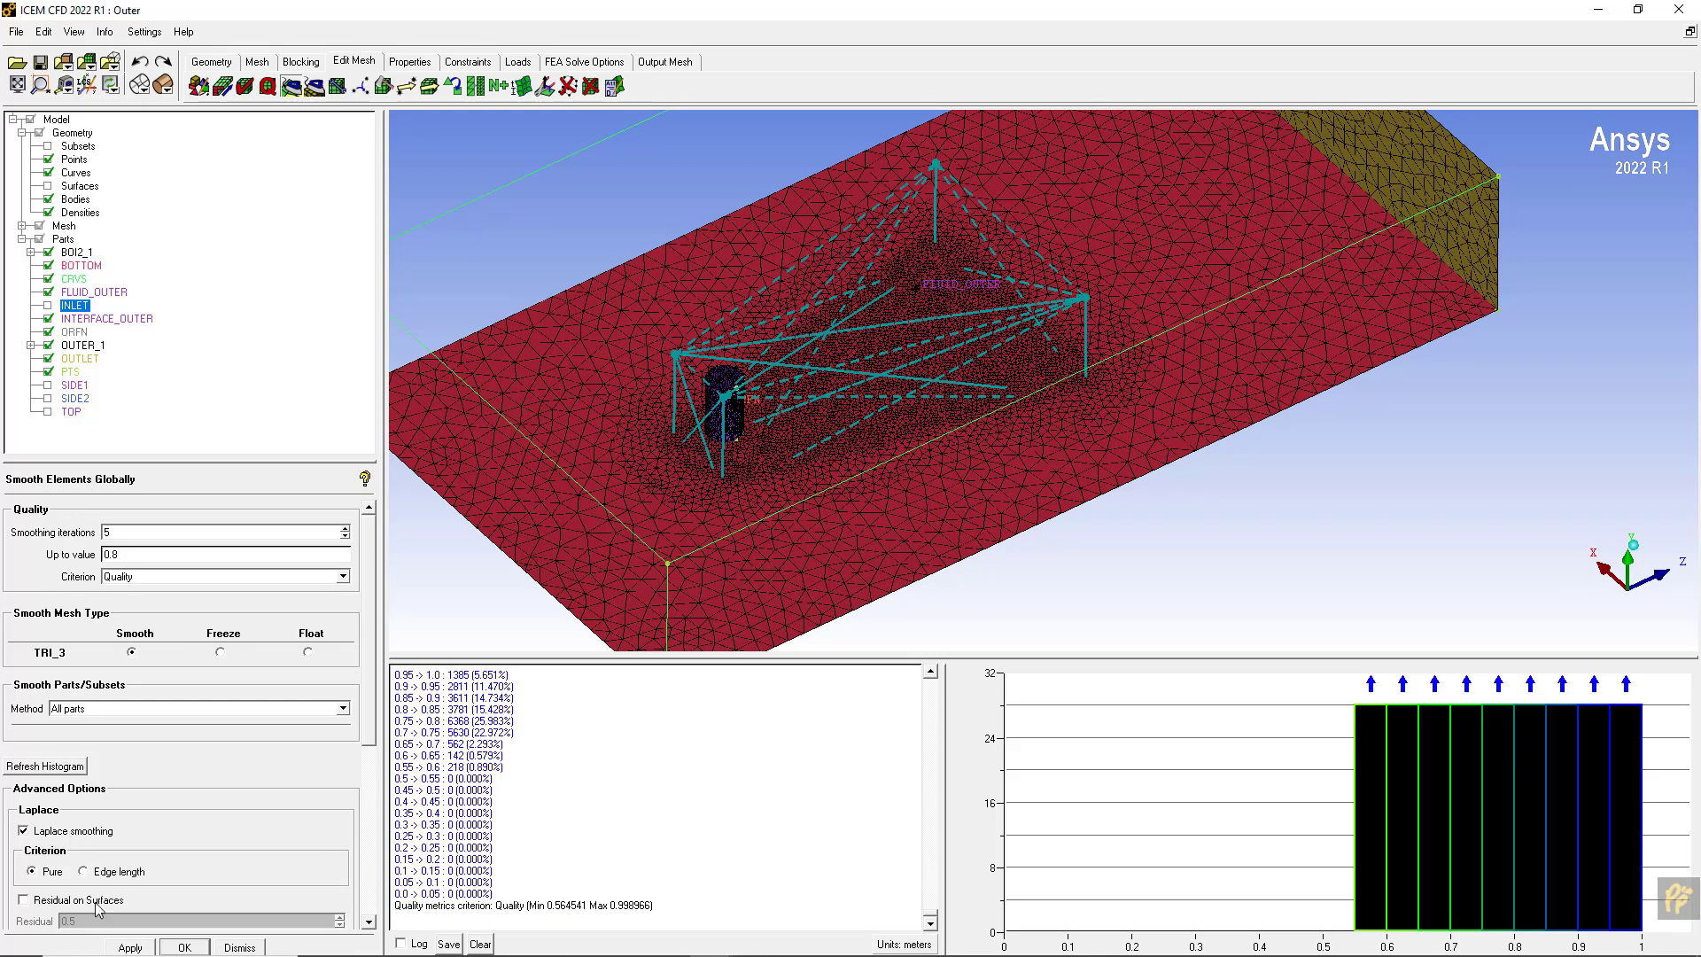
pyautogui.click(130, 947)
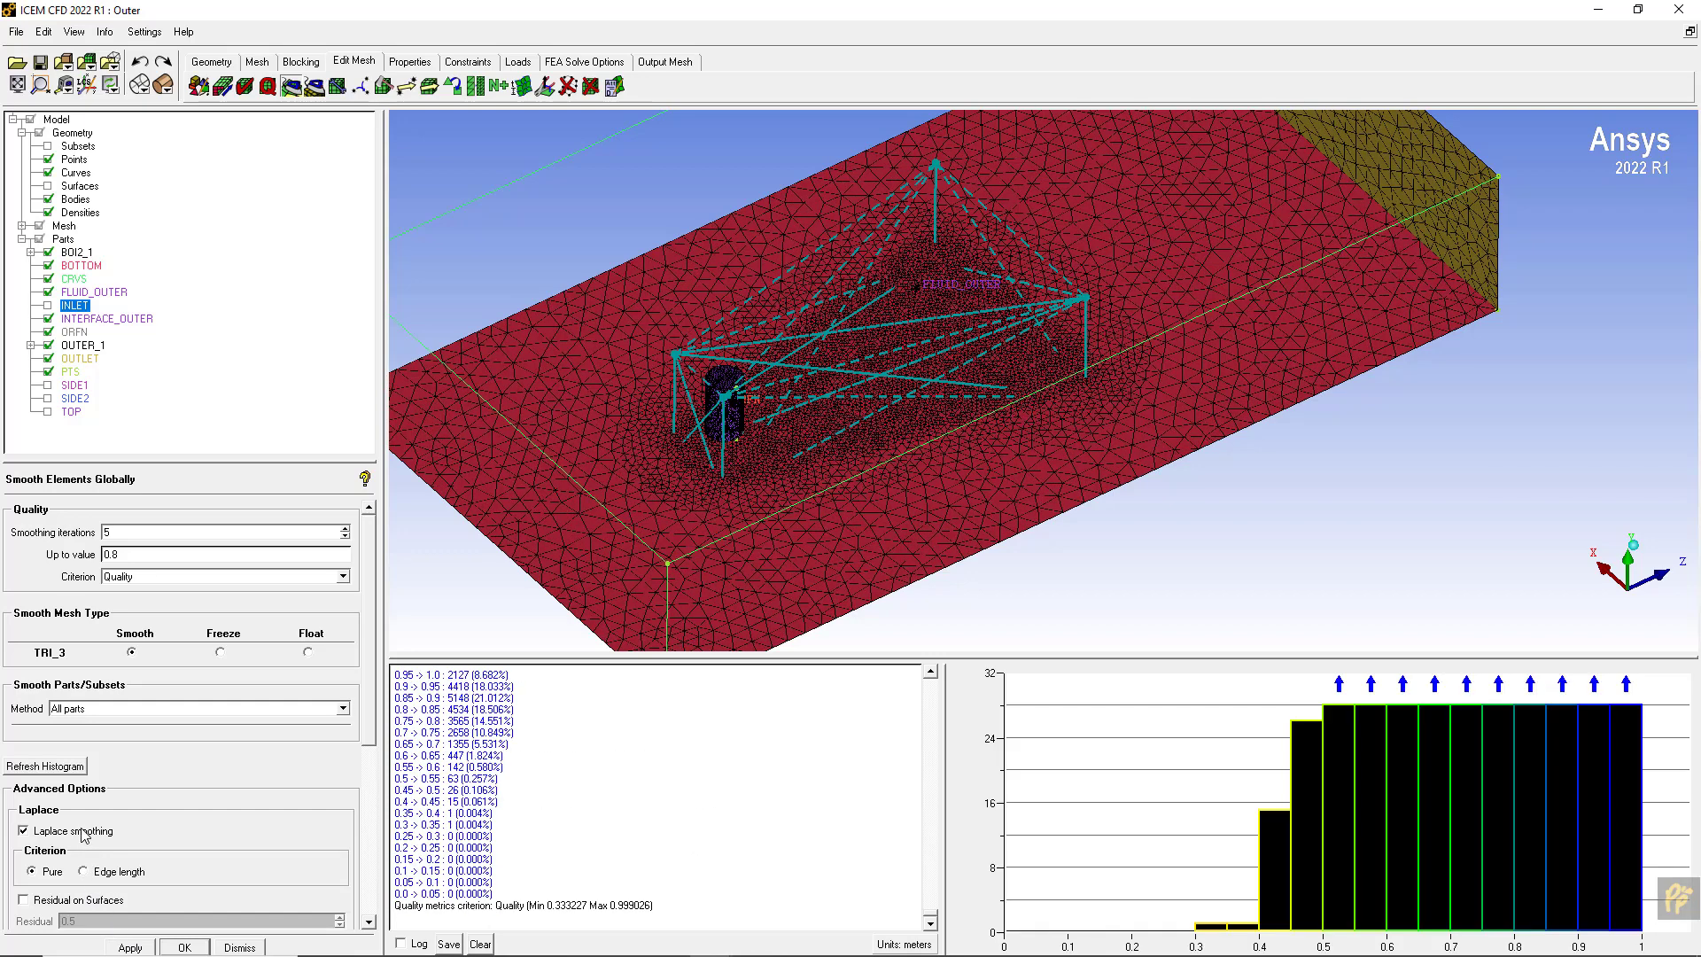
pyautogui.click(83, 833)
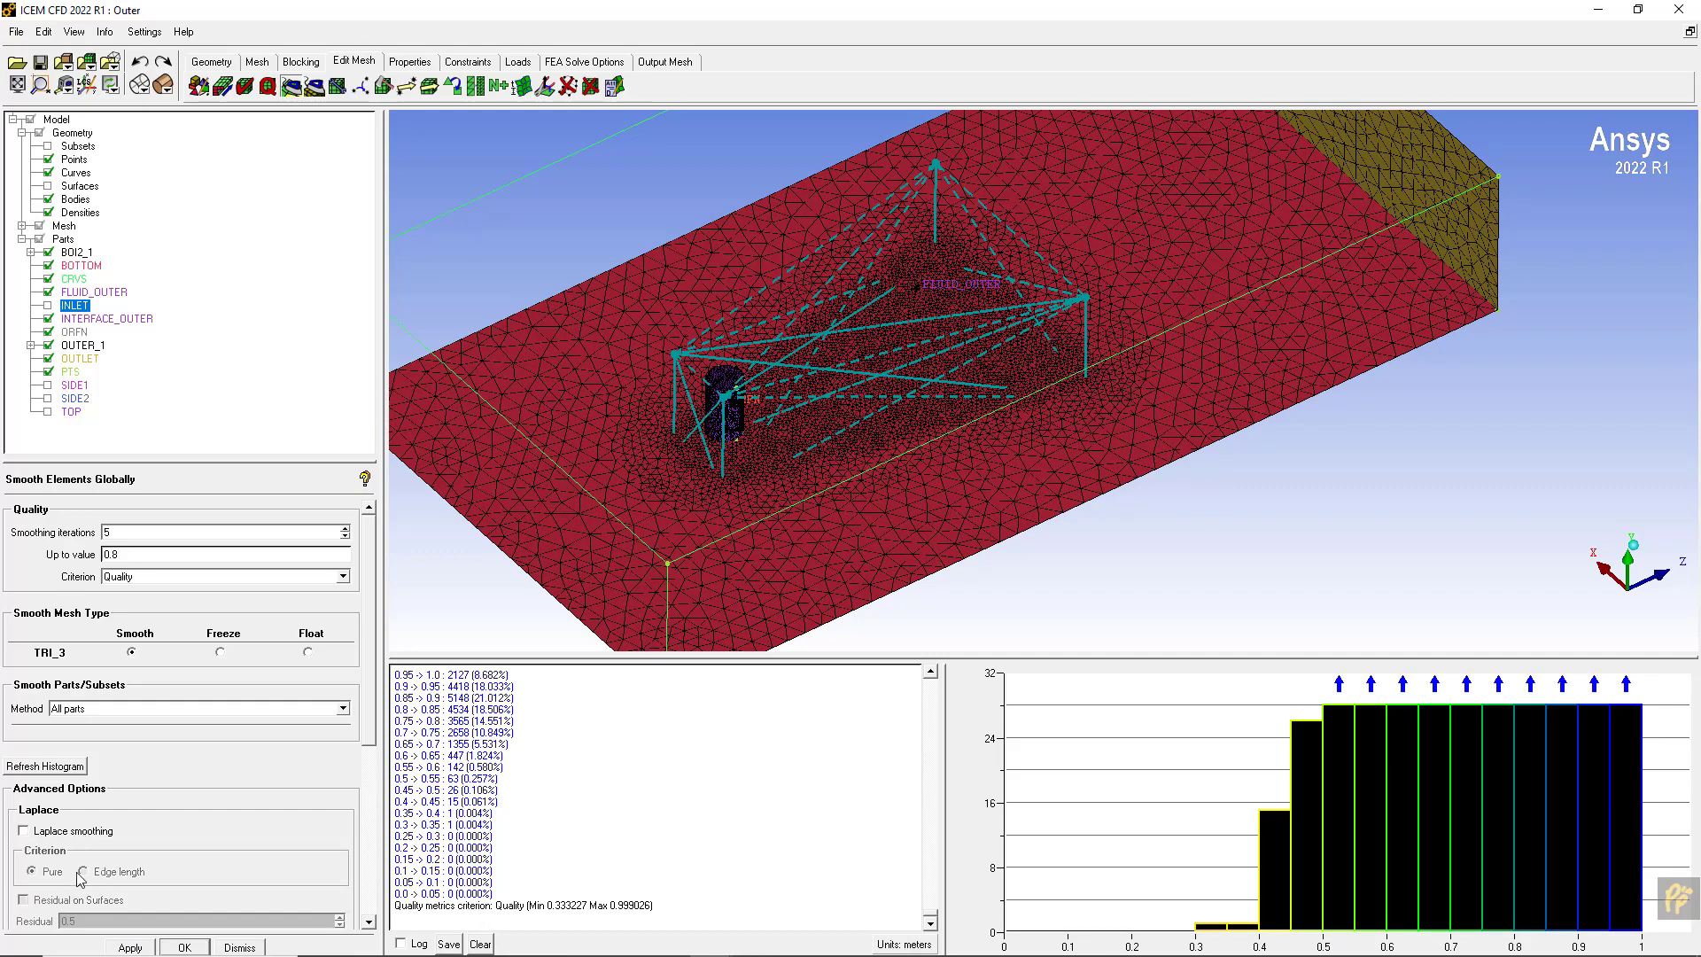
pyautogui.click(130, 947)
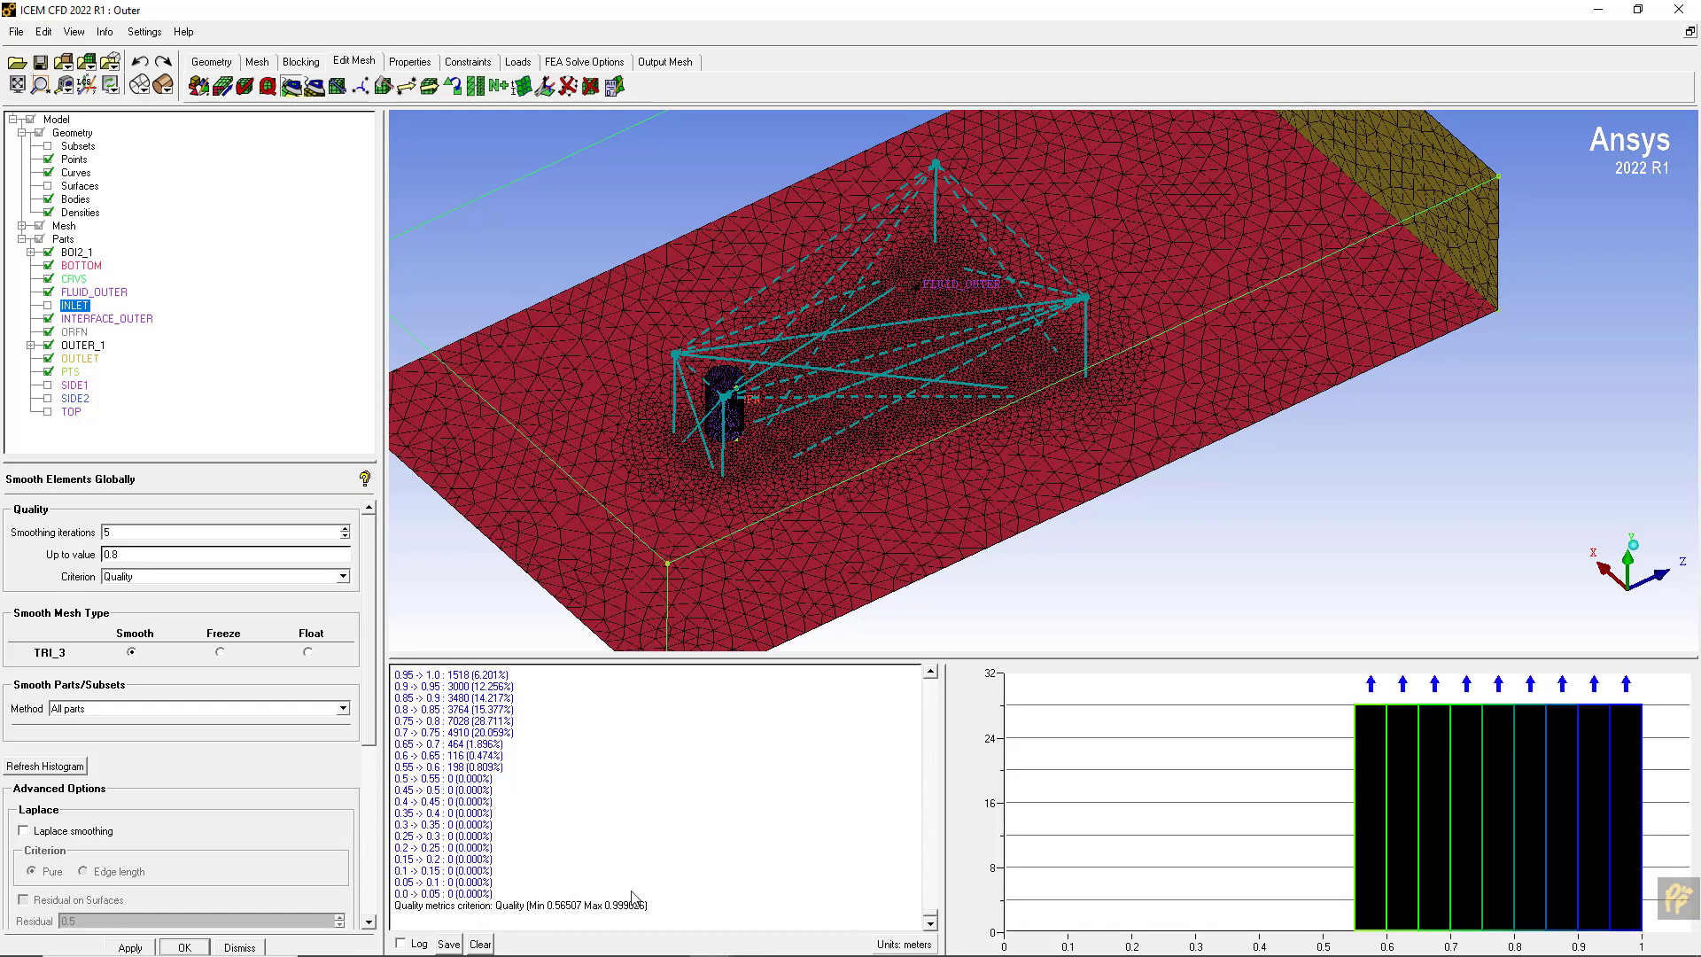
pyautogui.click(87, 832)
pyautogui.click(129, 947)
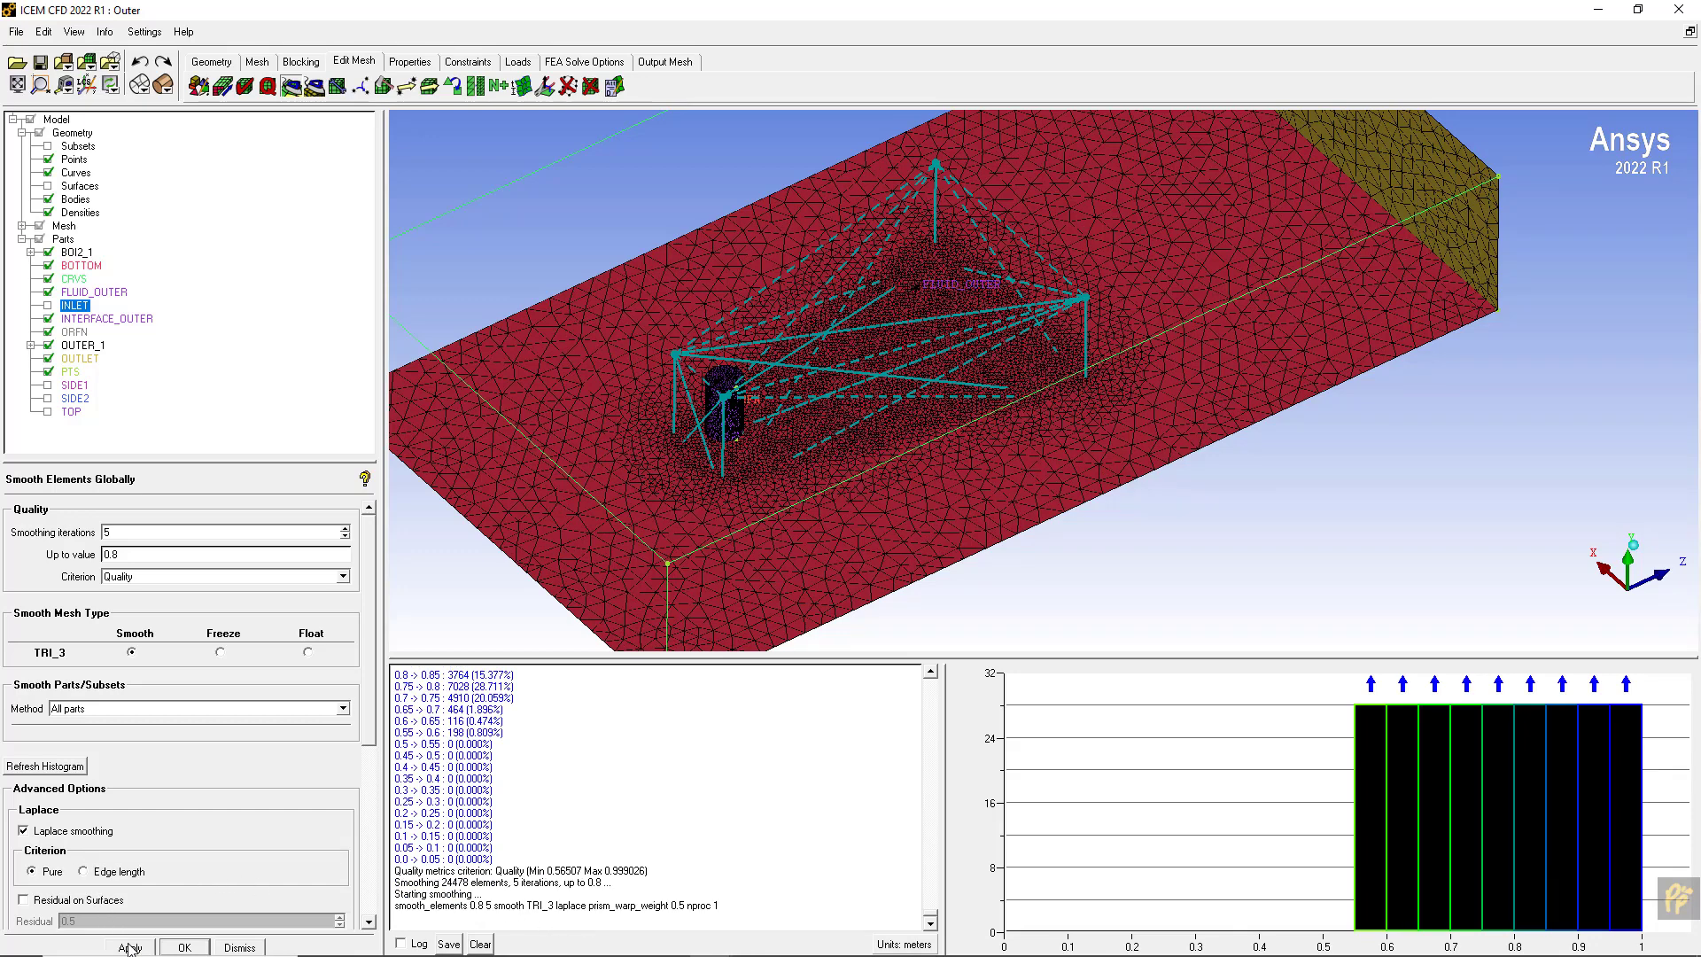
pyautogui.click(72, 832)
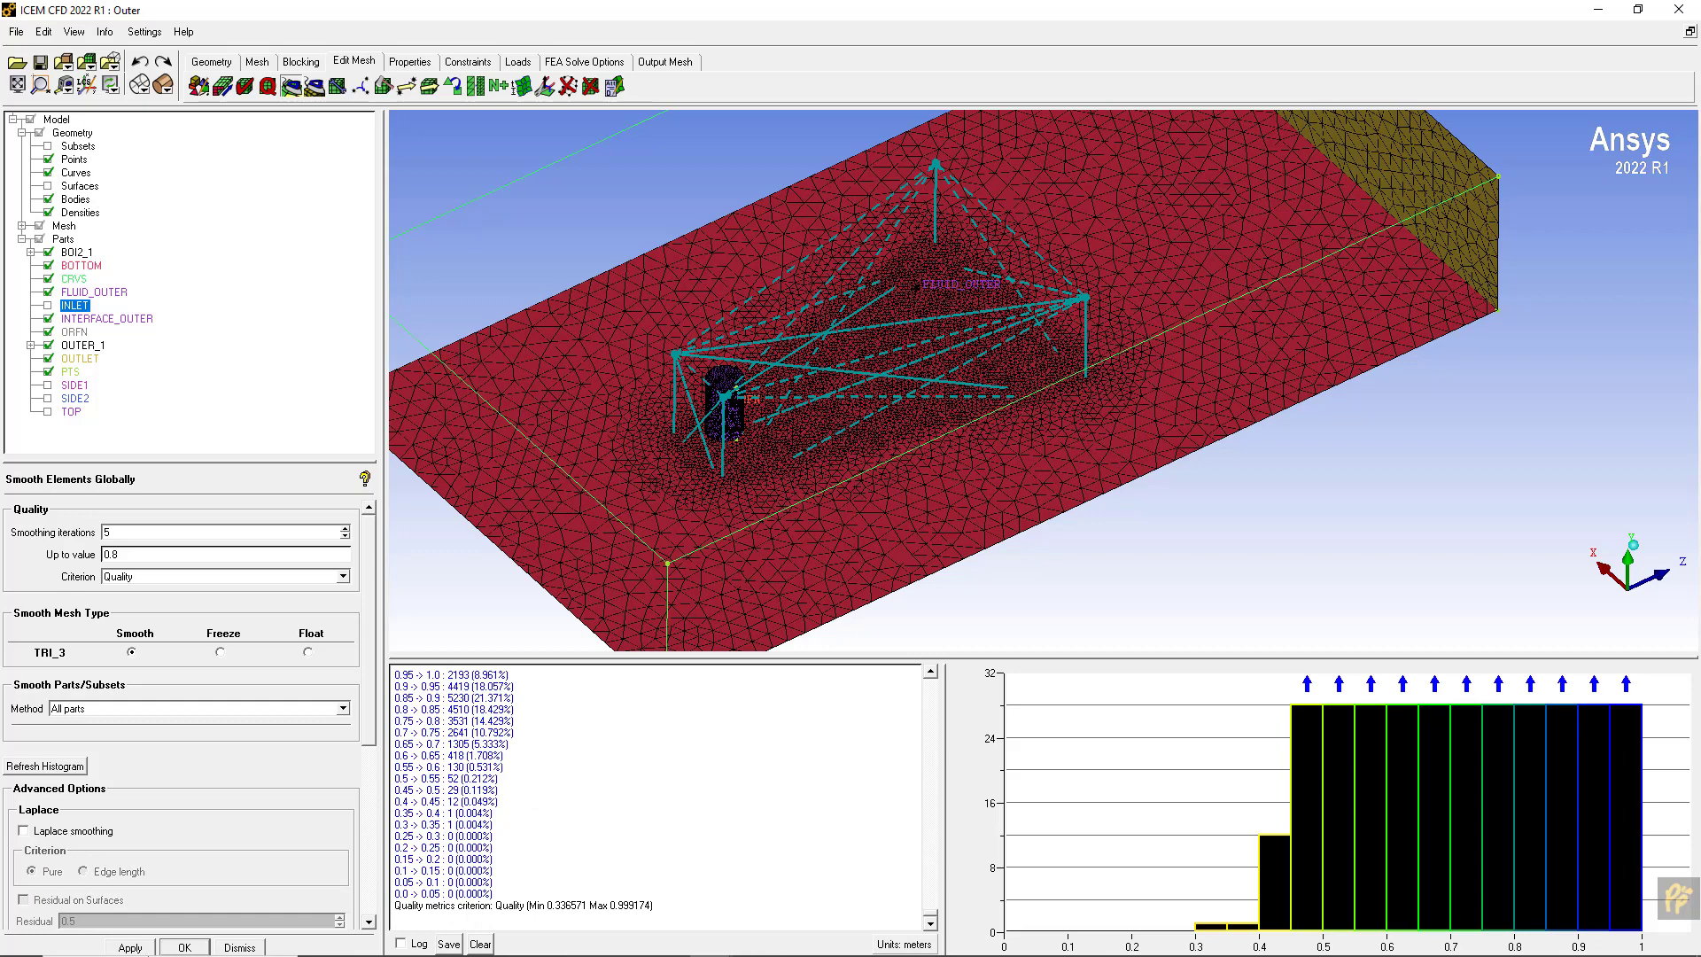
pyautogui.click(129, 947)
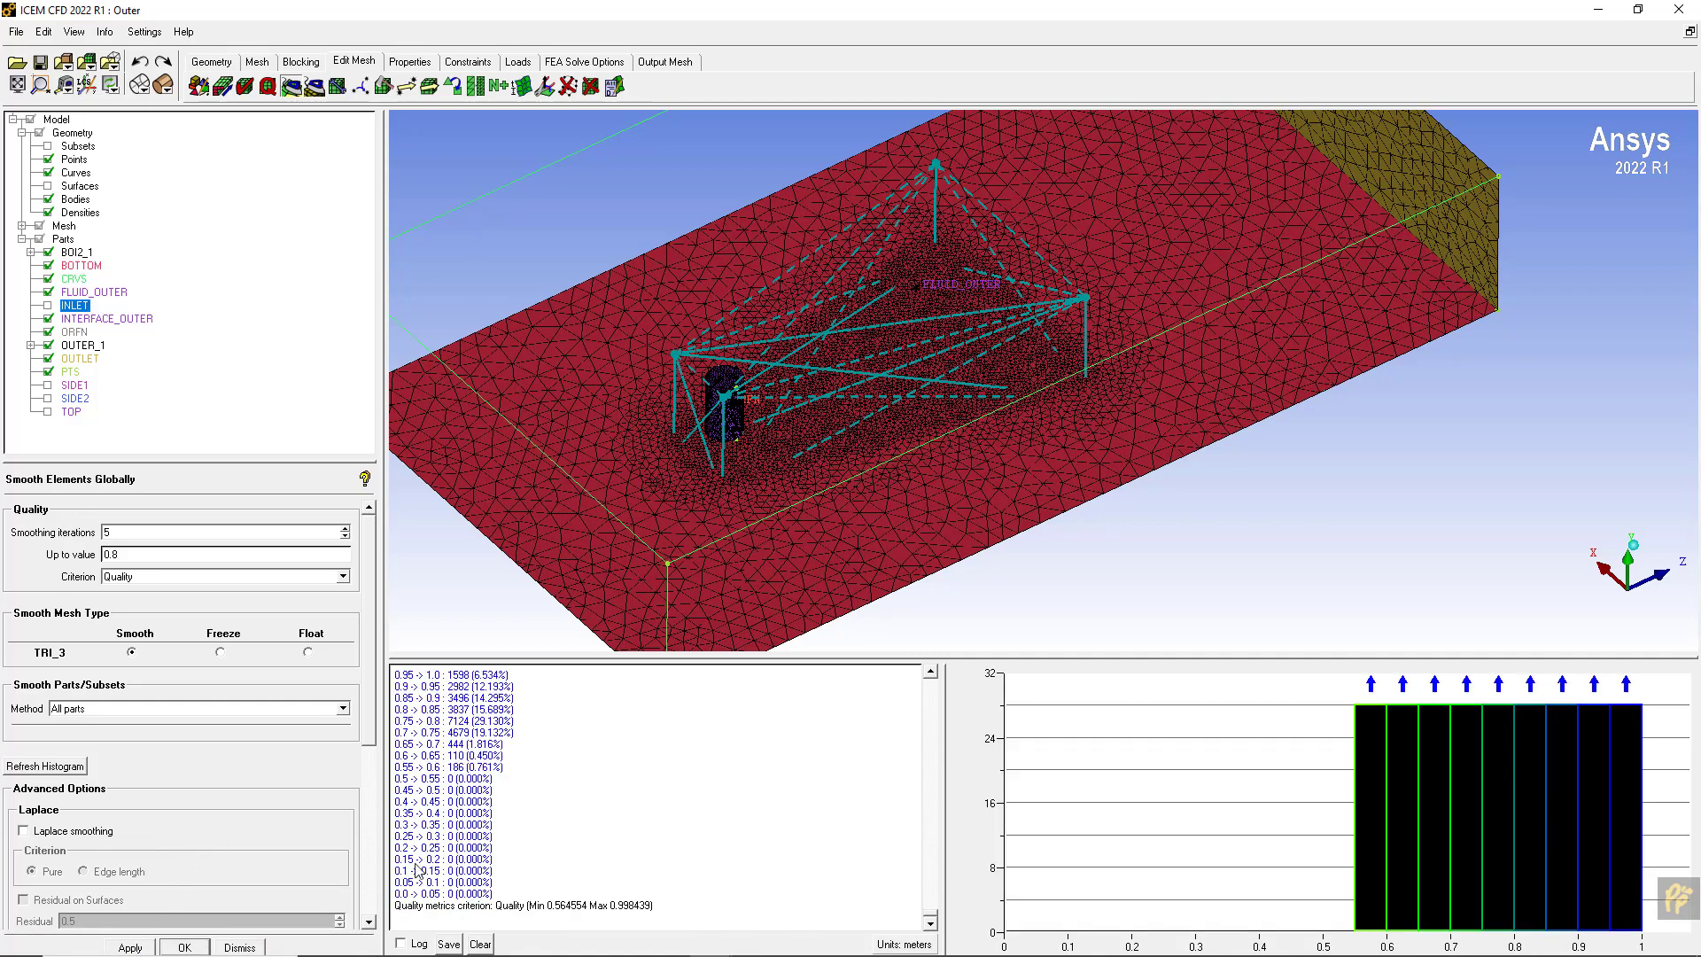
pyautogui.click(42, 64)
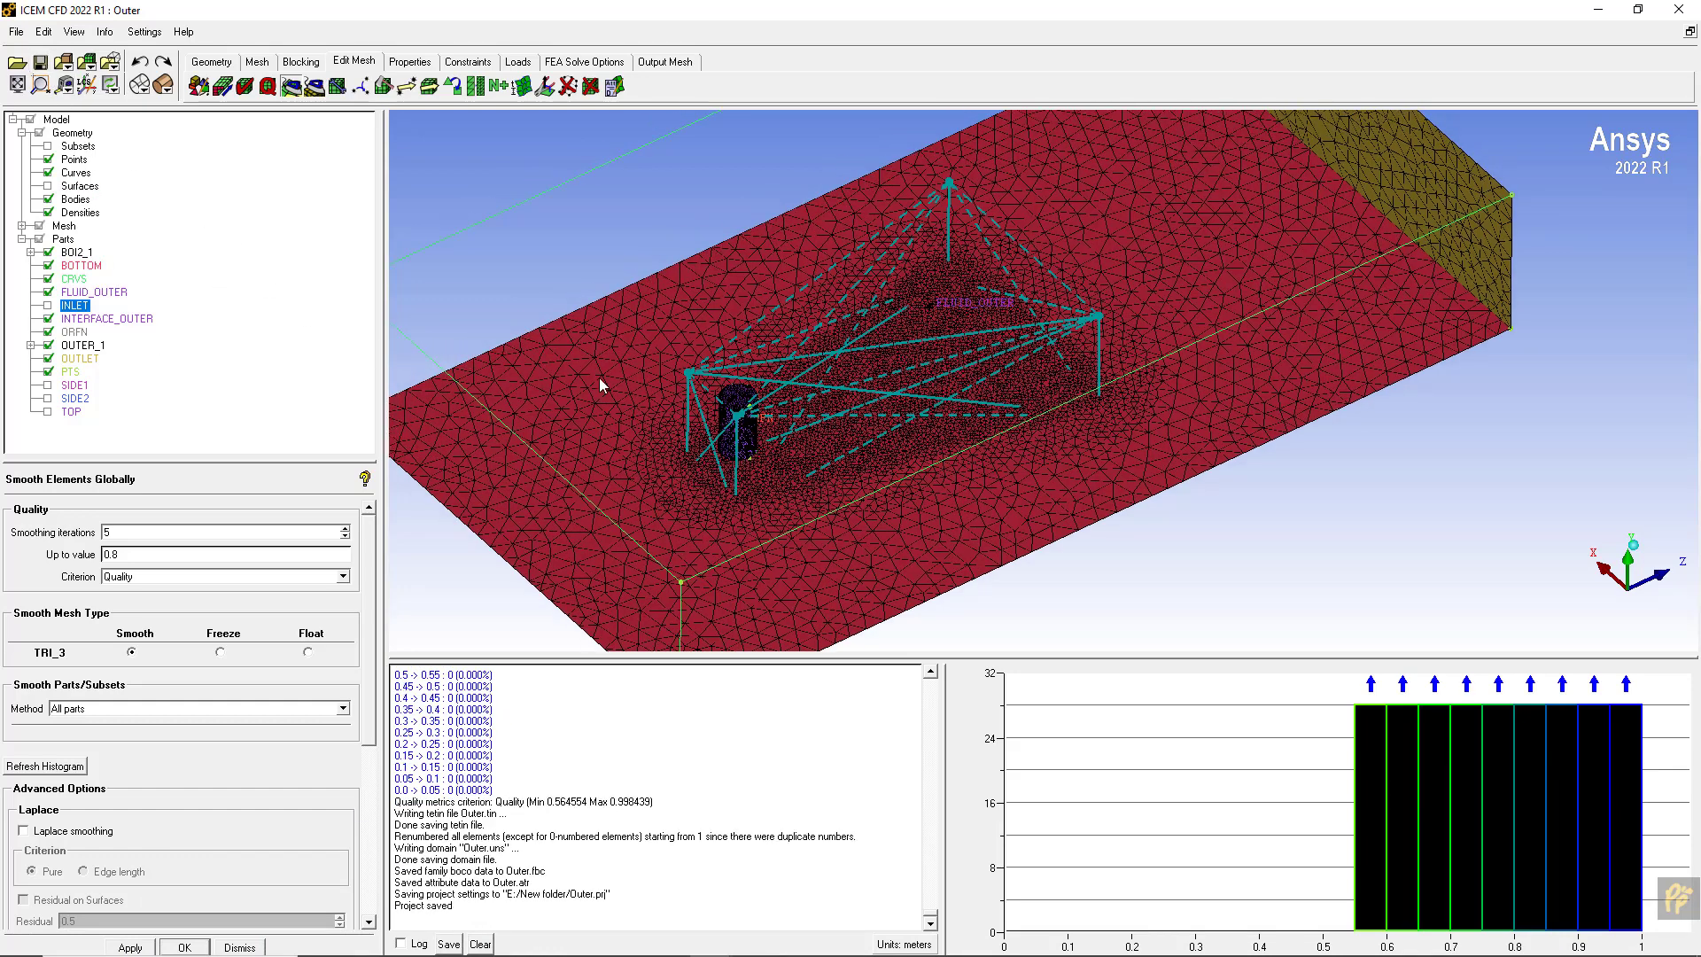
# - Compute the Tetra/Mixed volume mesh from the existing mesh with the Quick (Delaunay) method
pyautogui.click(258, 62)
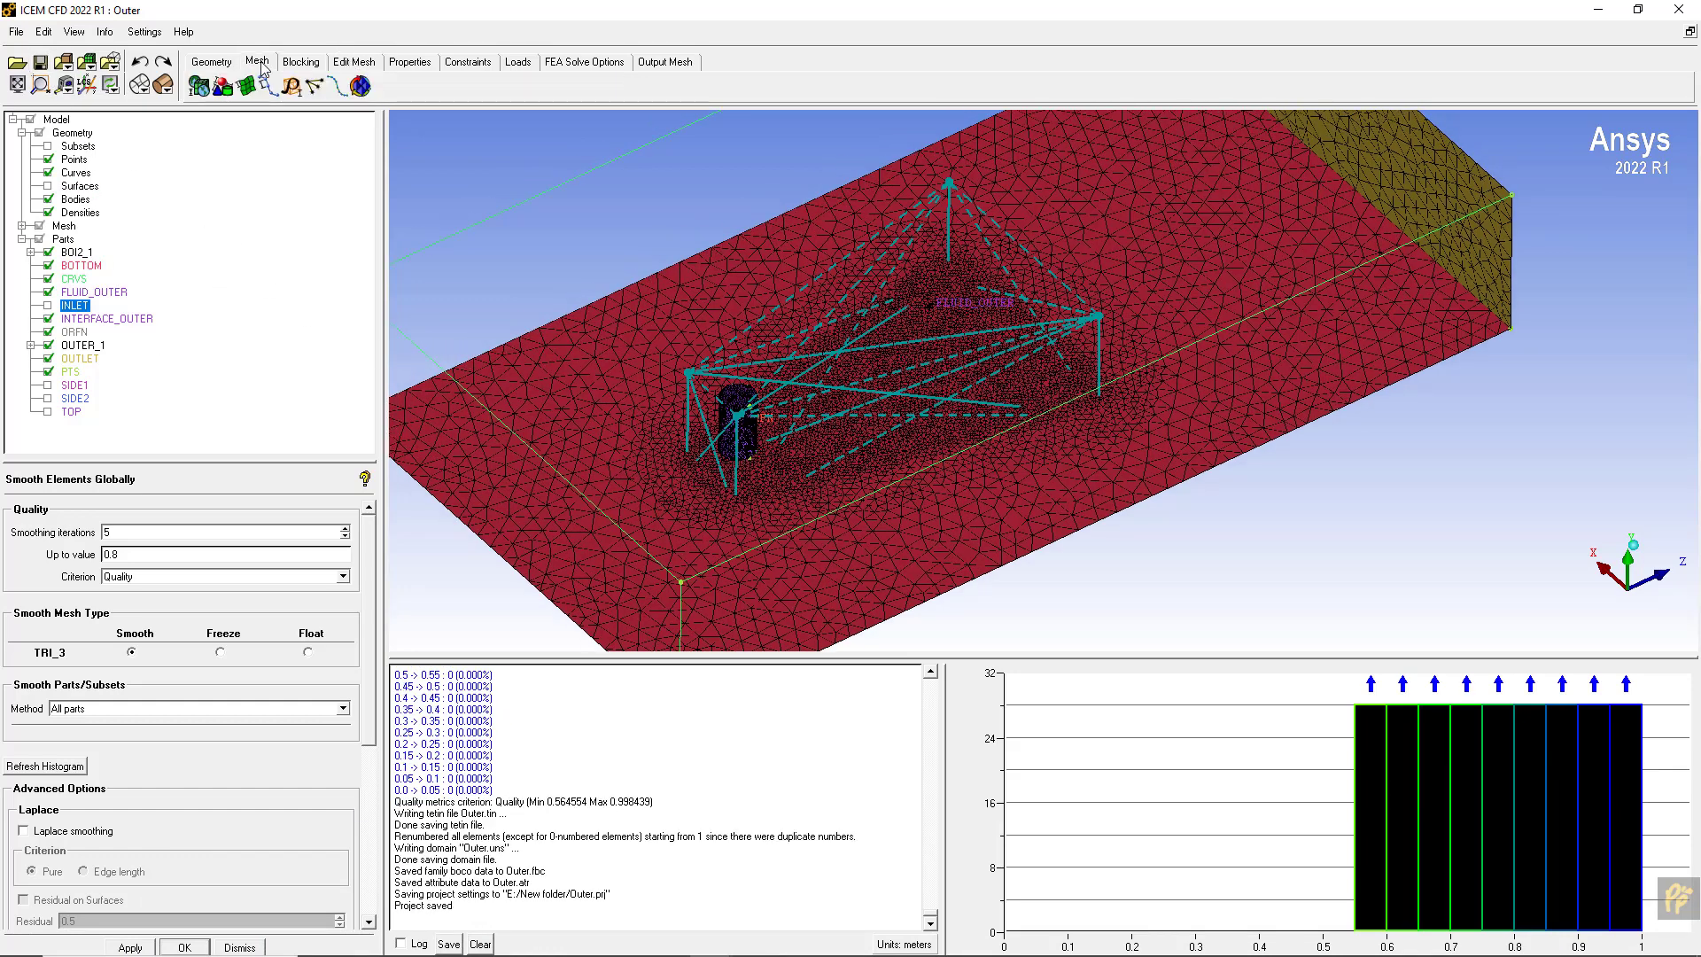
pyautogui.click(360, 86)
pyautogui.click(141, 646)
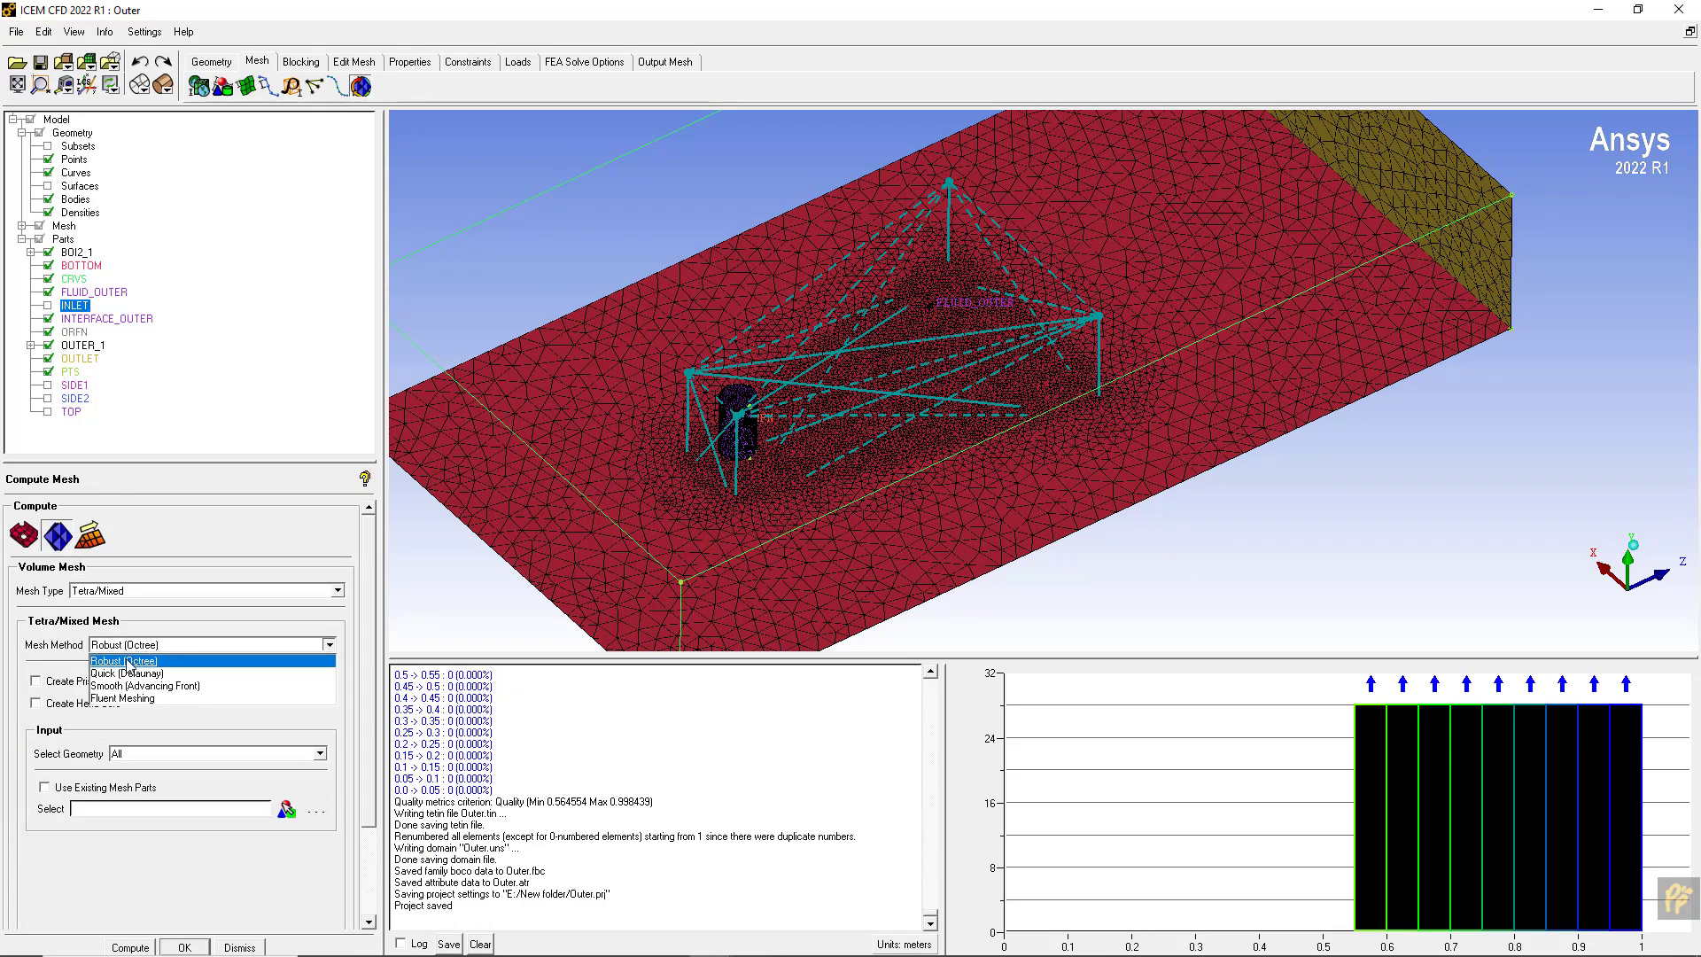
pyautogui.click(92, 667)
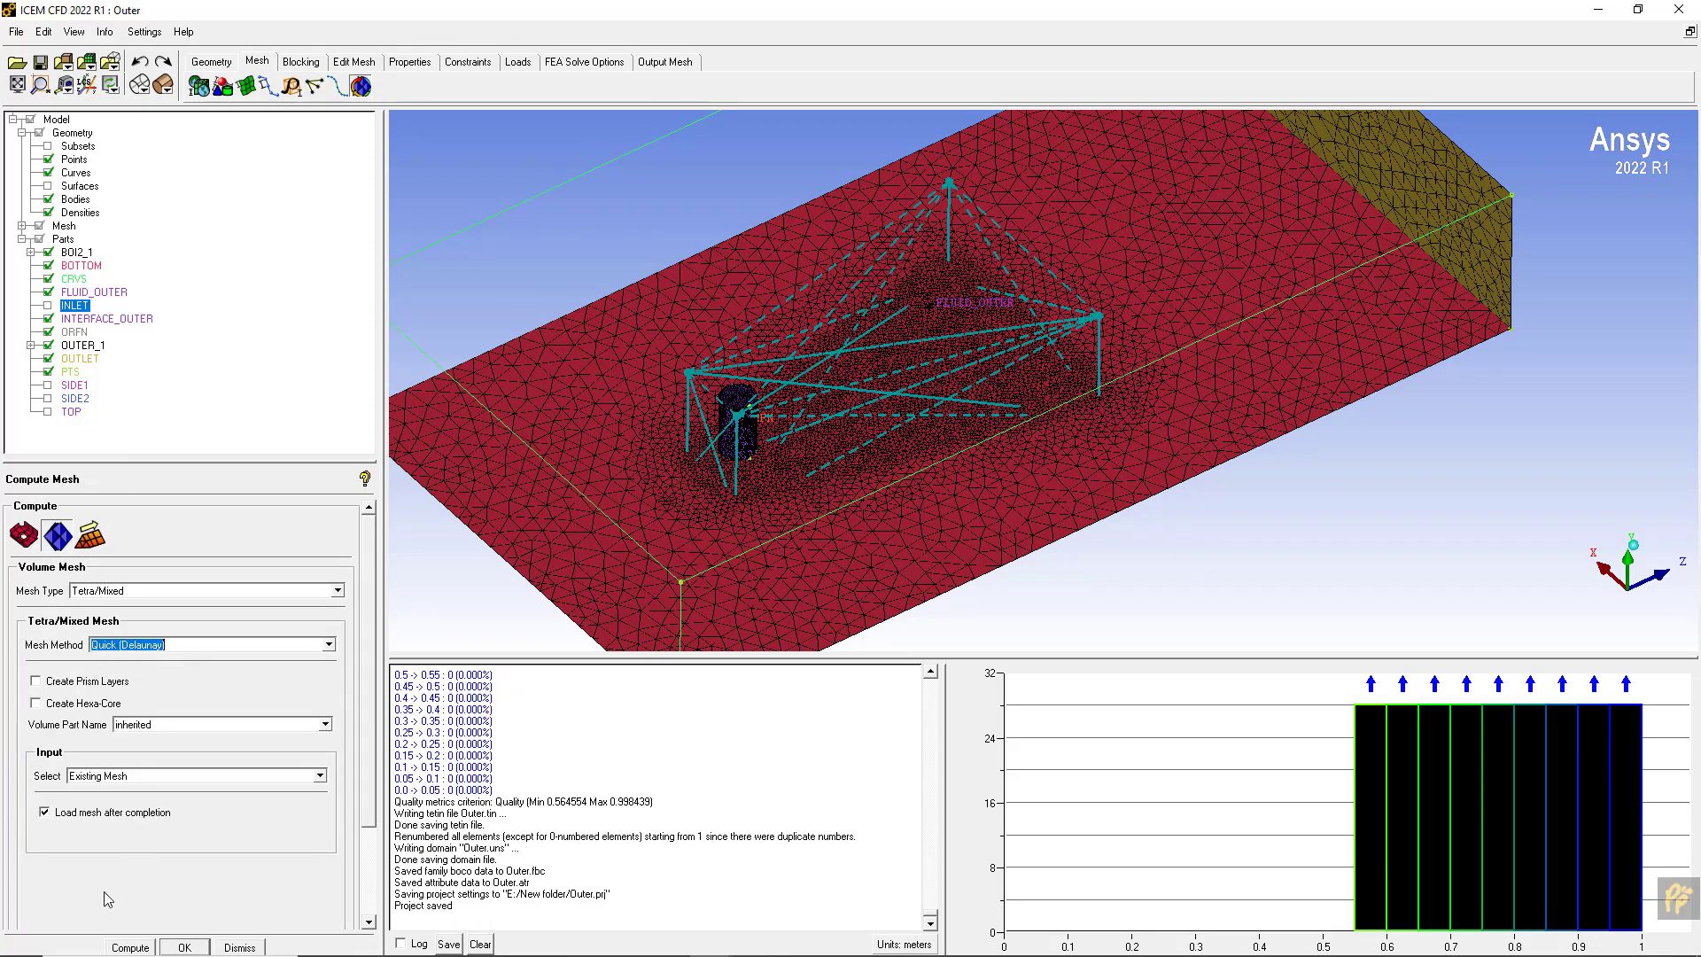
pyautogui.click(131, 948)
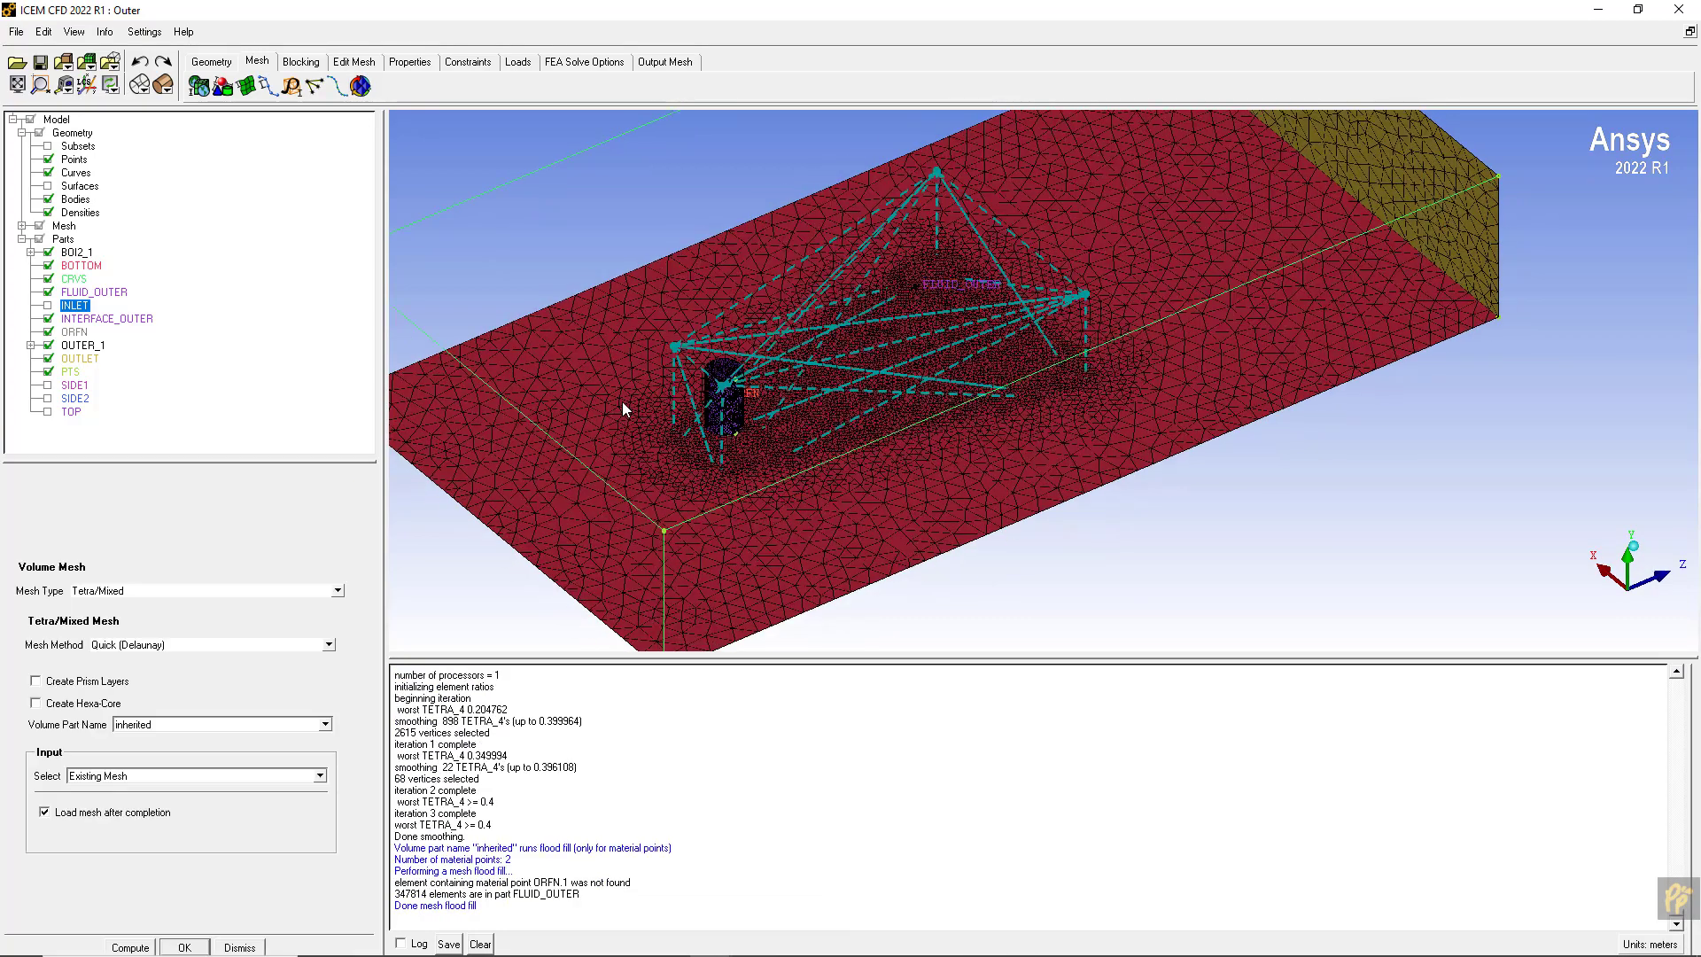
# - Smooth all TETRA_4 and TRI_3 elements globally with 5 iterations up to 0.8, first with Laplace smoothing and again without it
pyautogui.moveTo(619, 412); pyautogui.dragTo(611, 266)
pyautogui.click(355, 62)
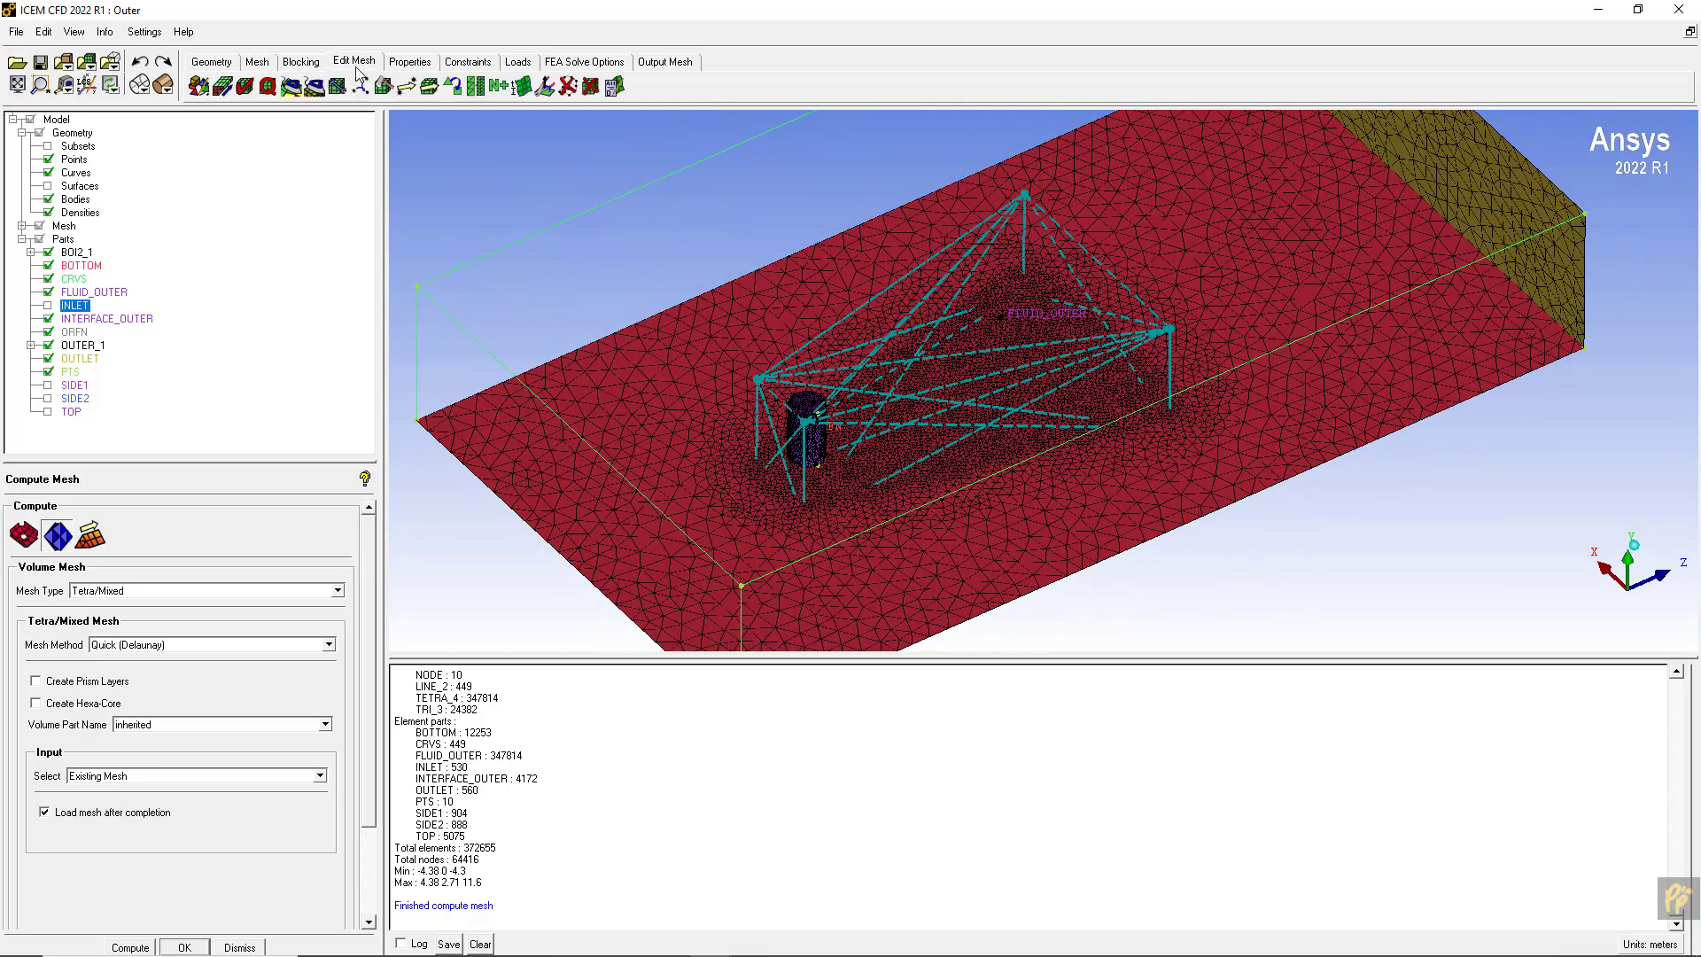
pyautogui.click(292, 86)
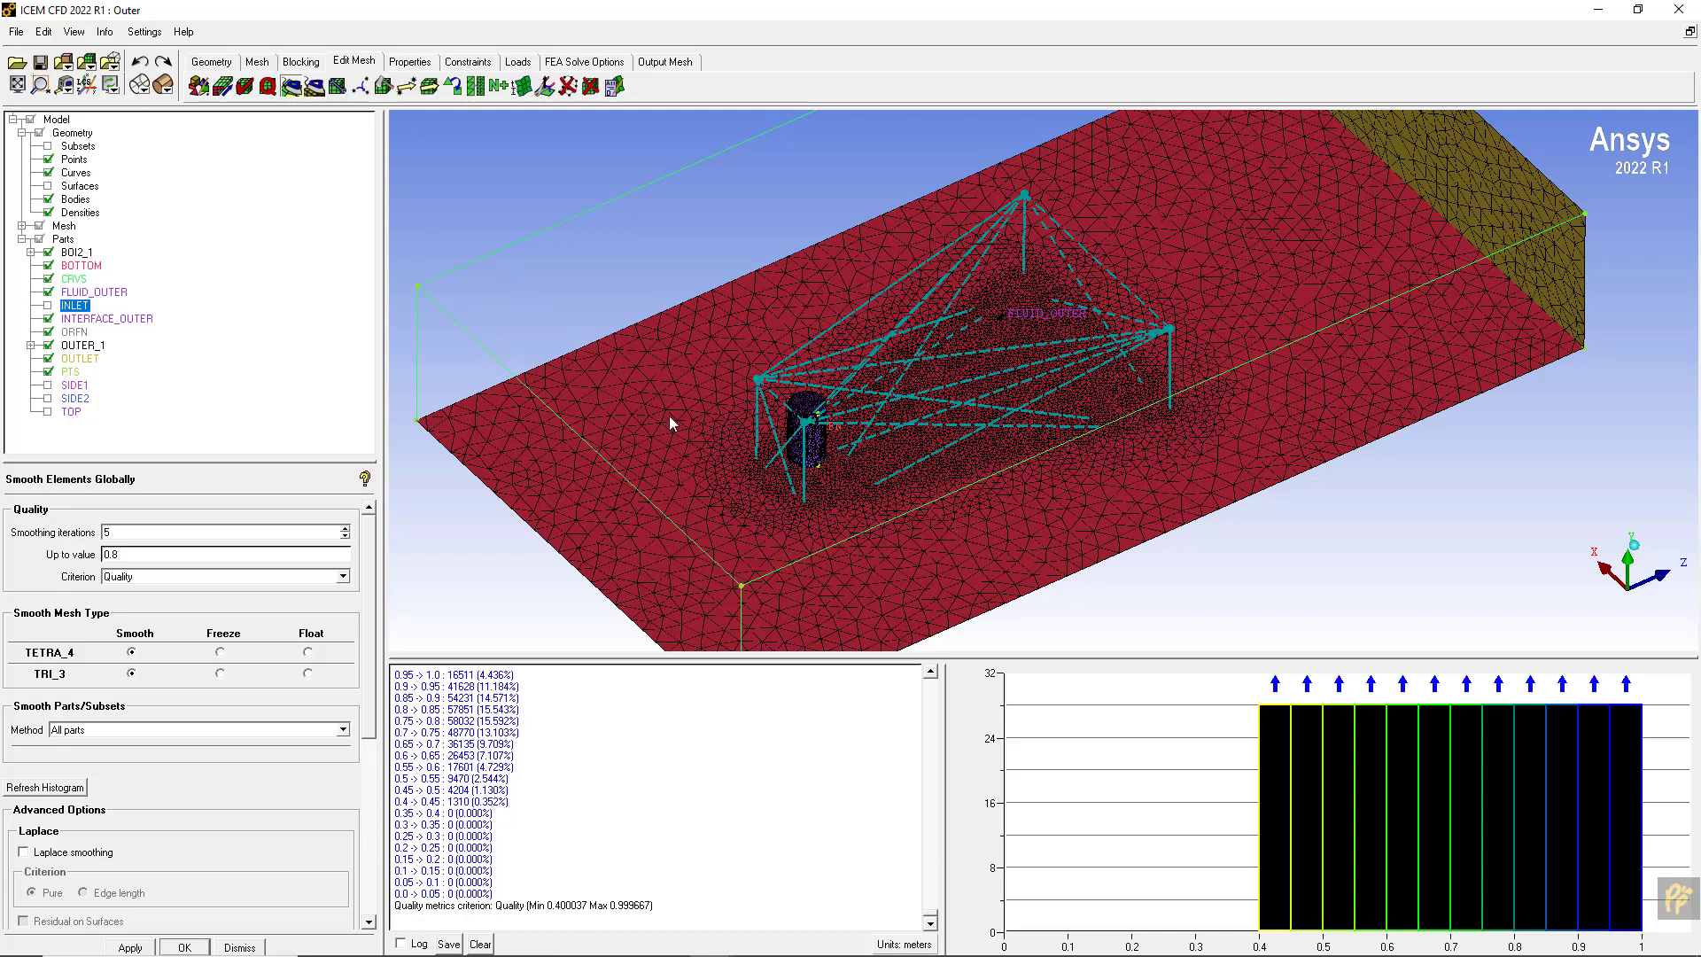
pyautogui.click(76, 852)
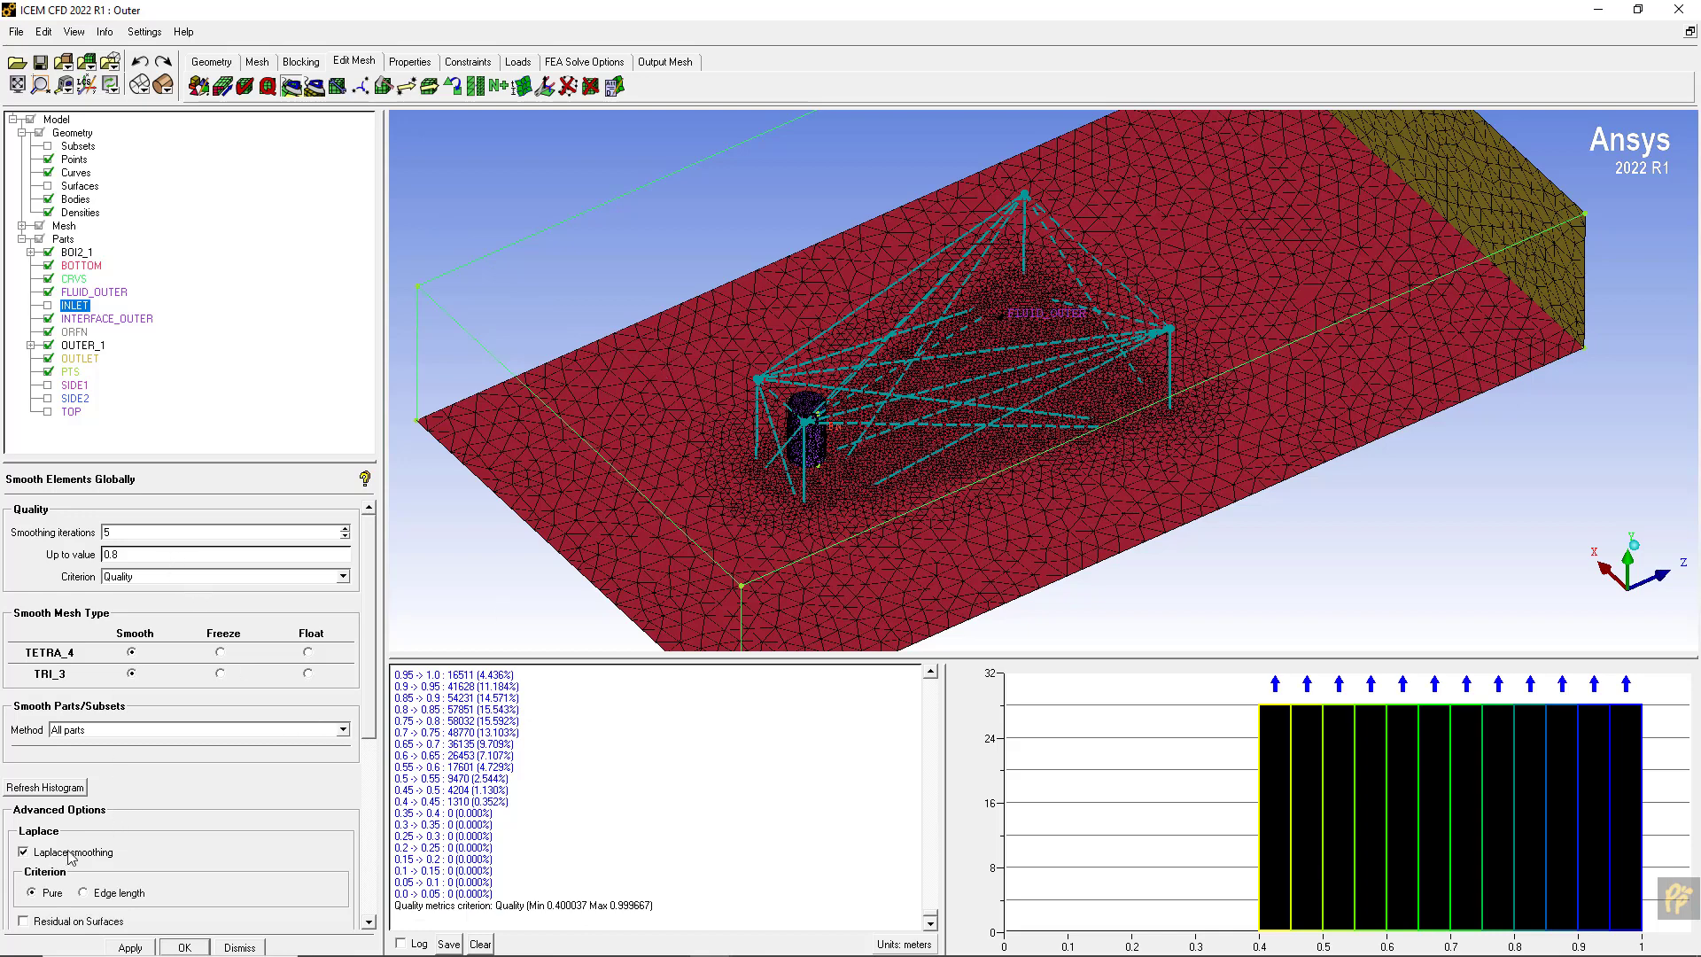
pyautogui.click(130, 946)
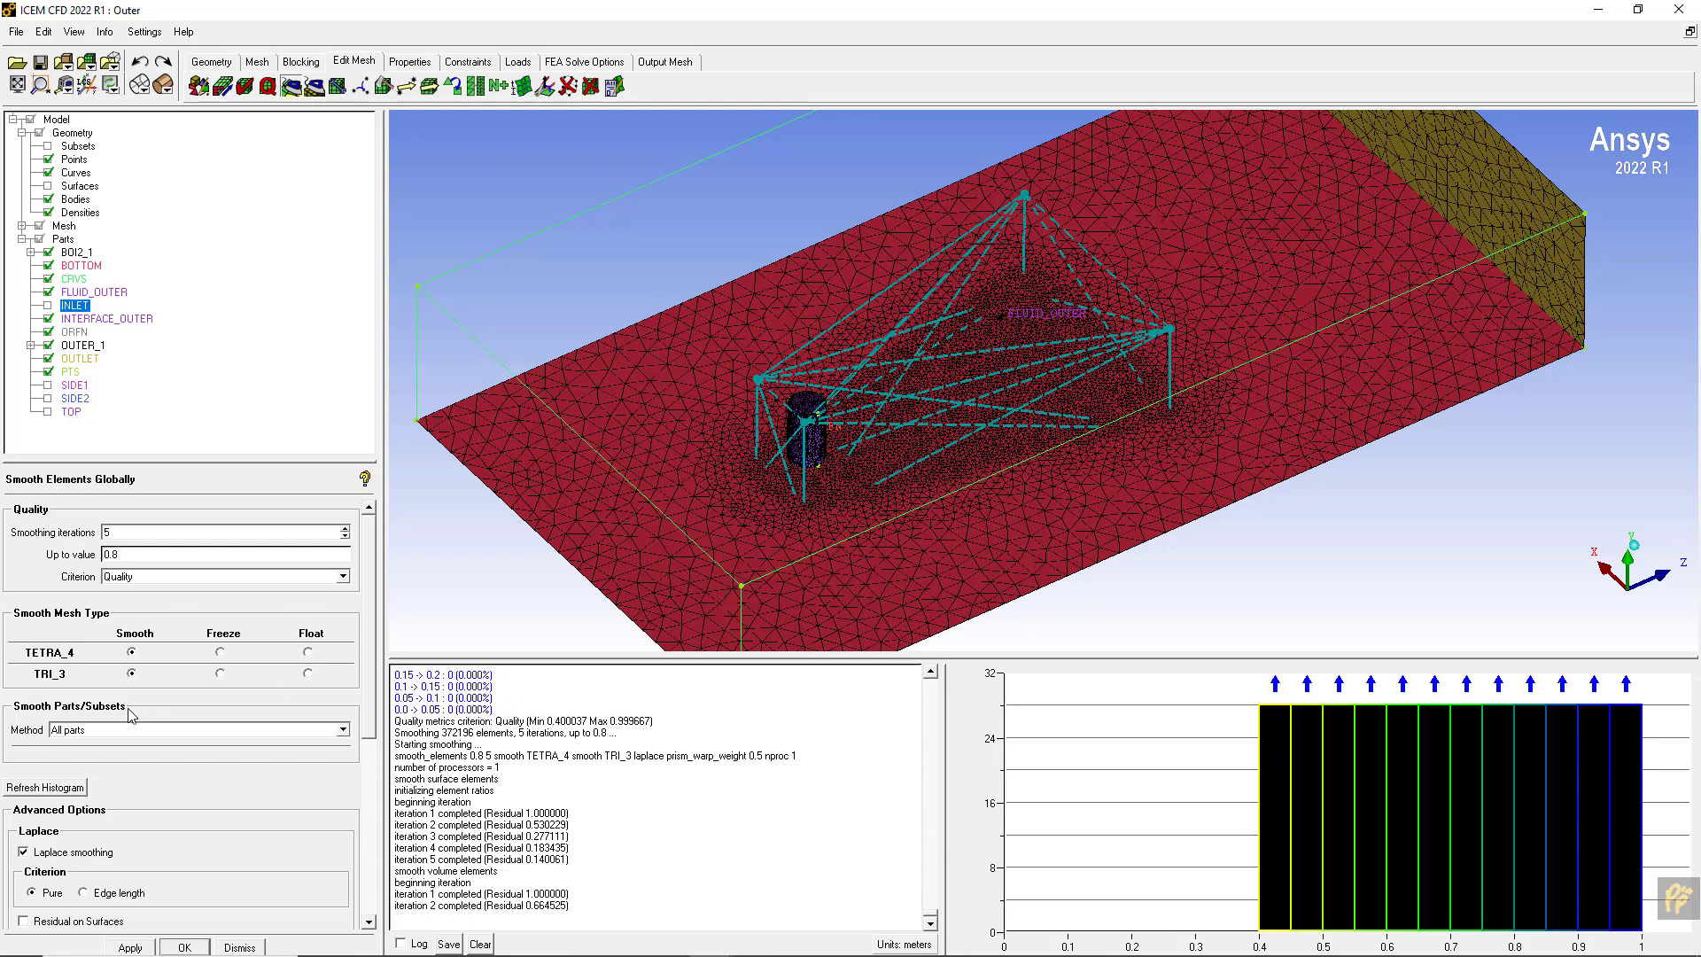
pyautogui.click(100, 854)
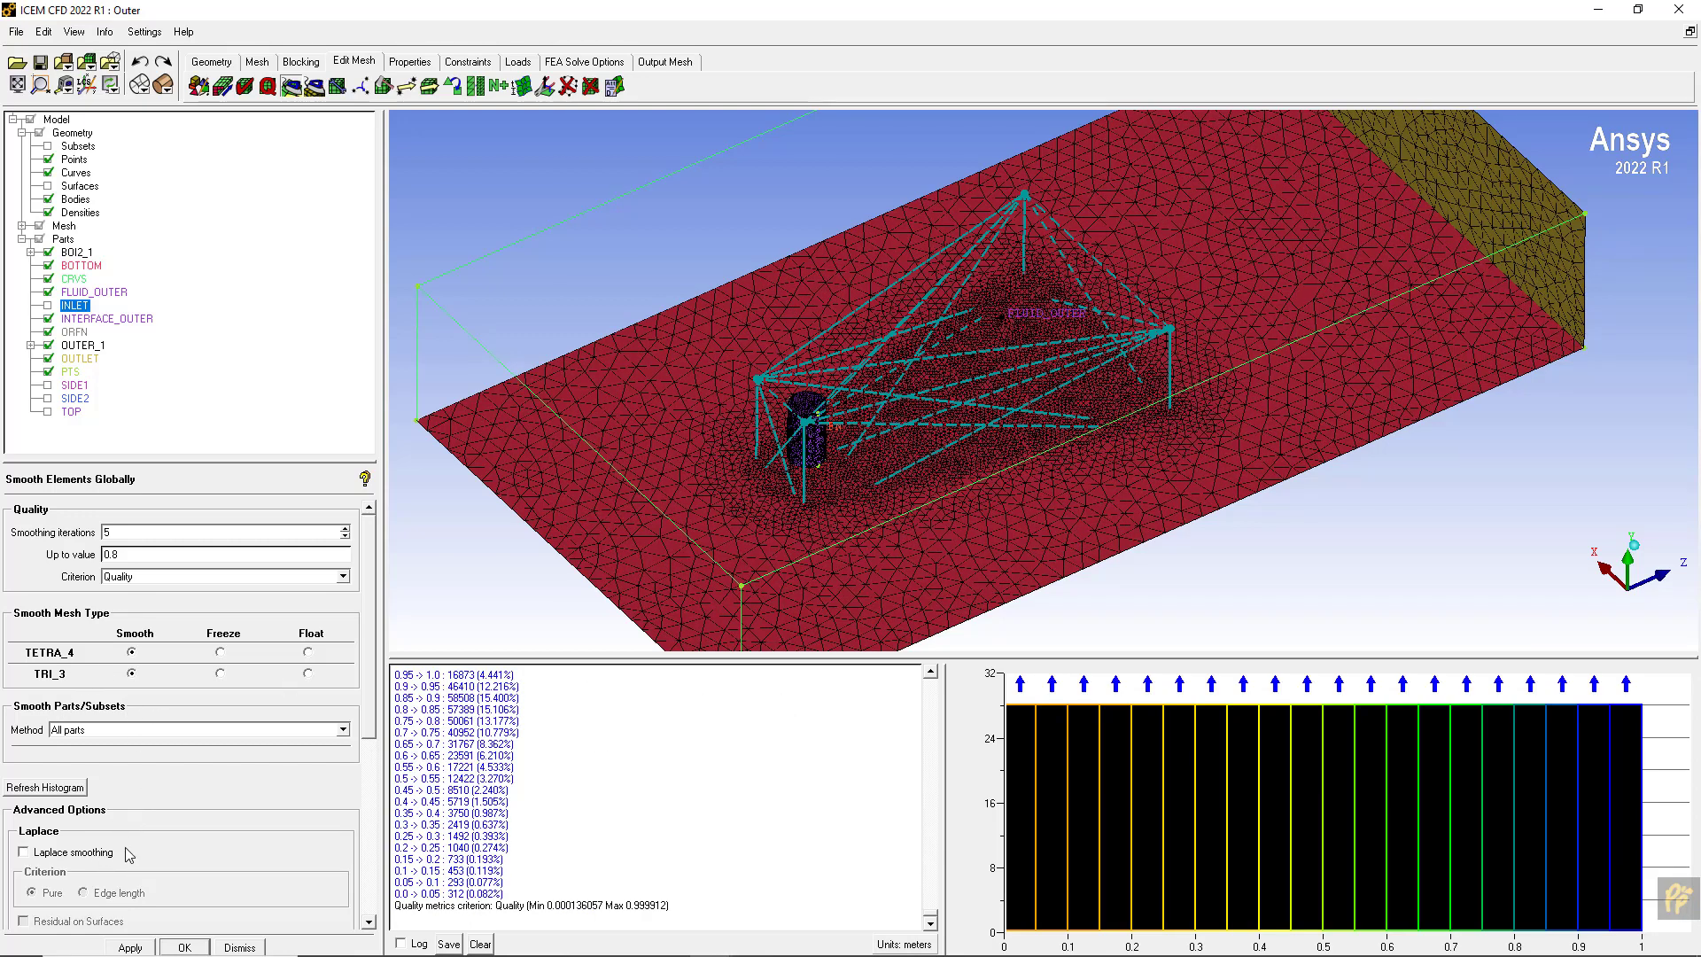
pyautogui.click(128, 947)
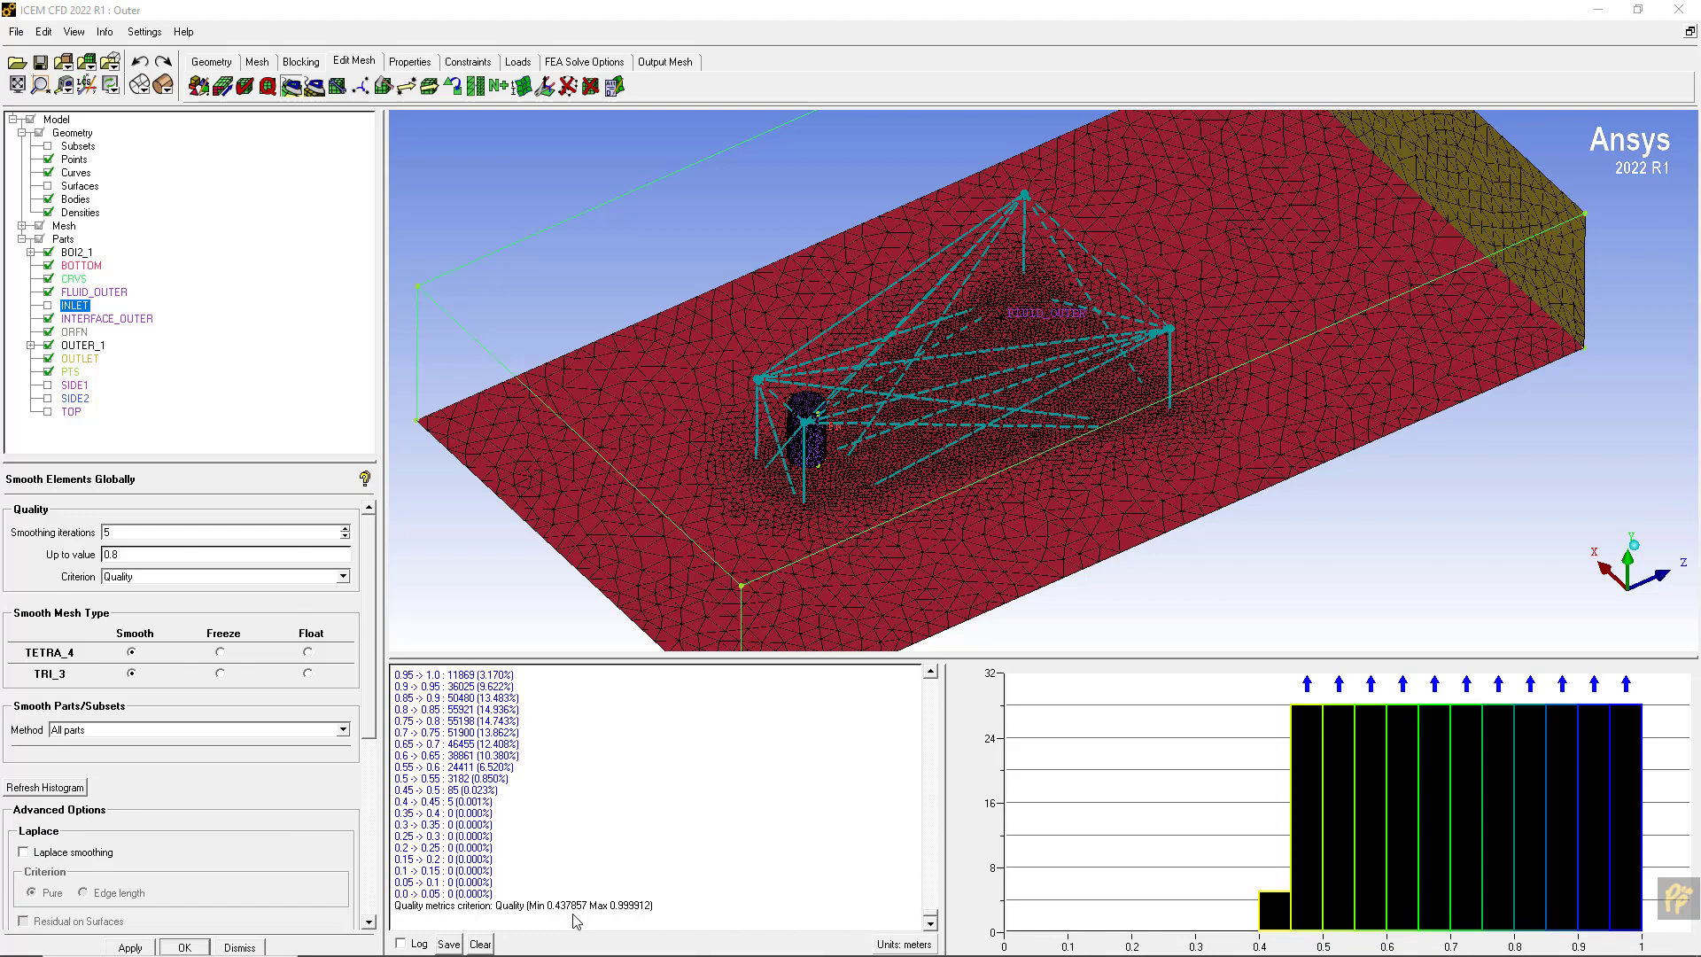
# - Enable prism layers for the BOTTOM part in the part mesh setup of the prism mesh computation
pyautogui.click(257, 61)
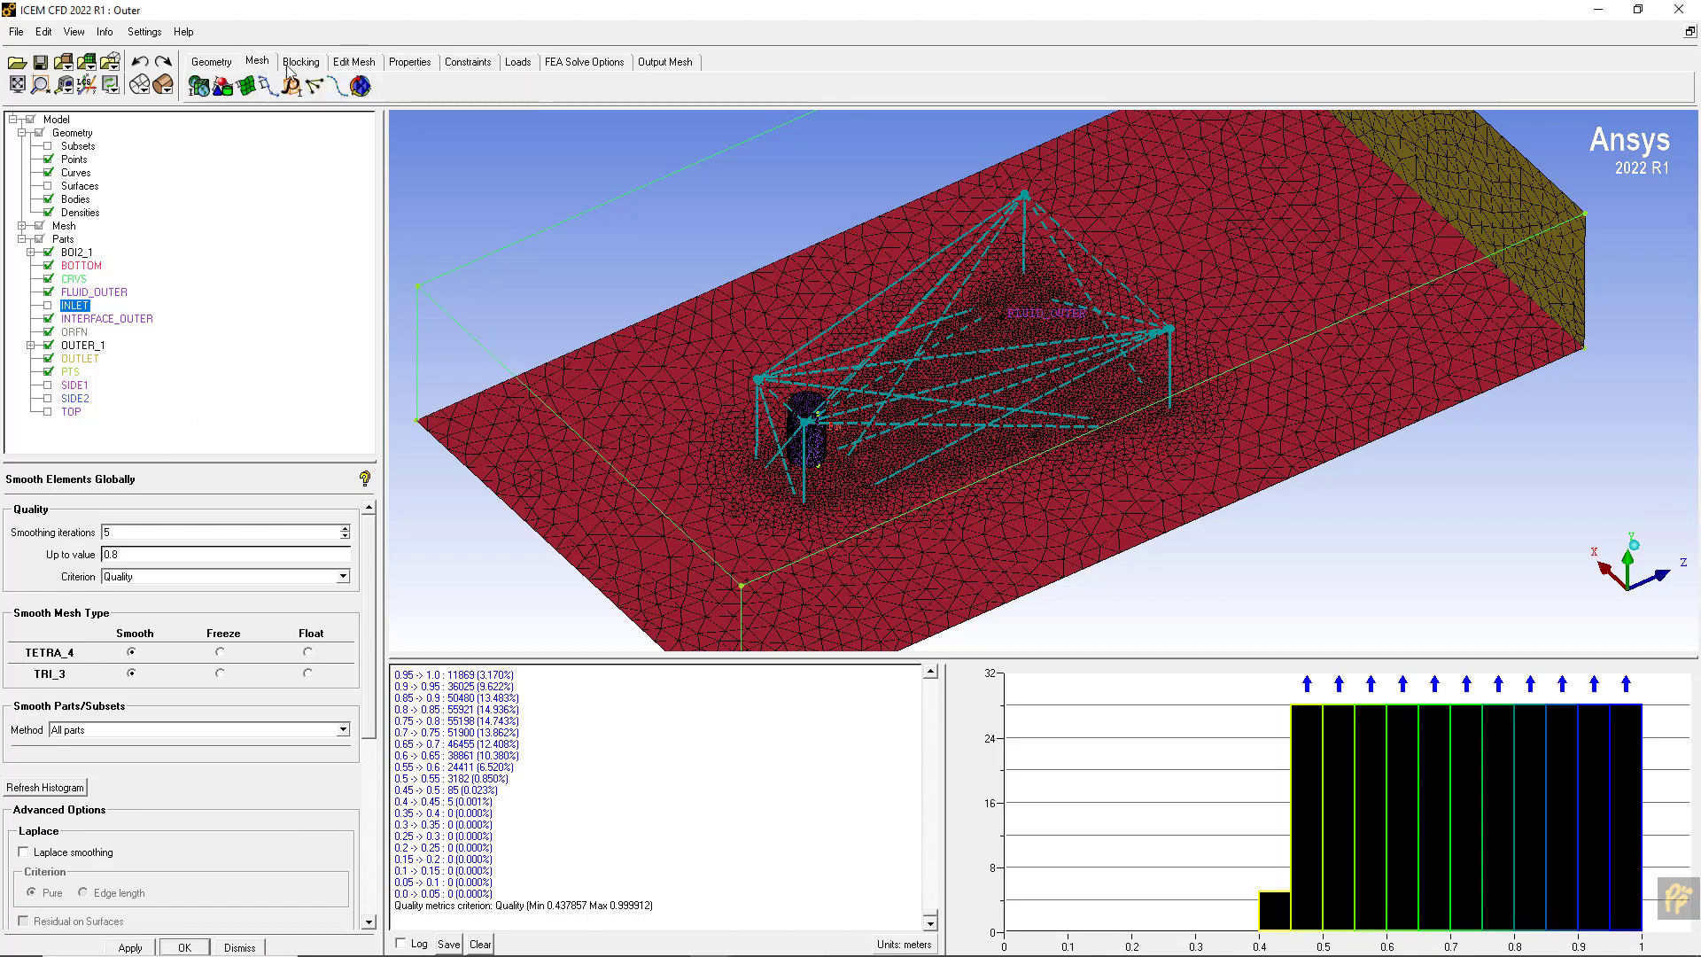
pyautogui.click(360, 86)
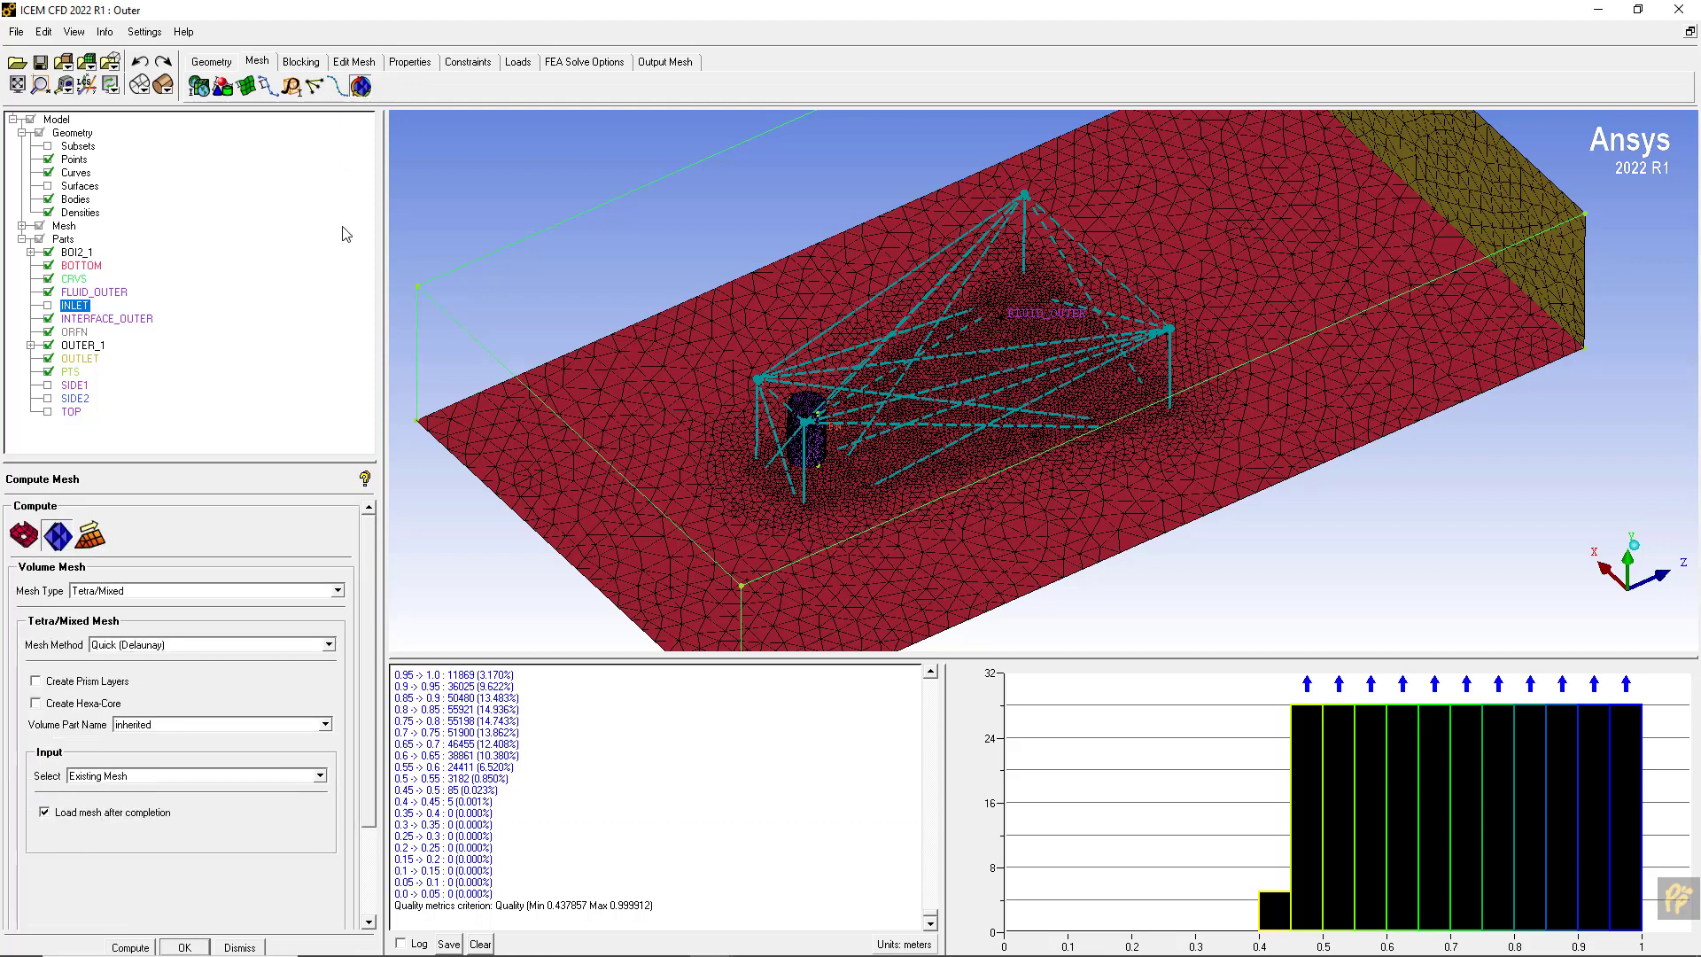
pyautogui.click(91, 537)
pyautogui.click(223, 86)
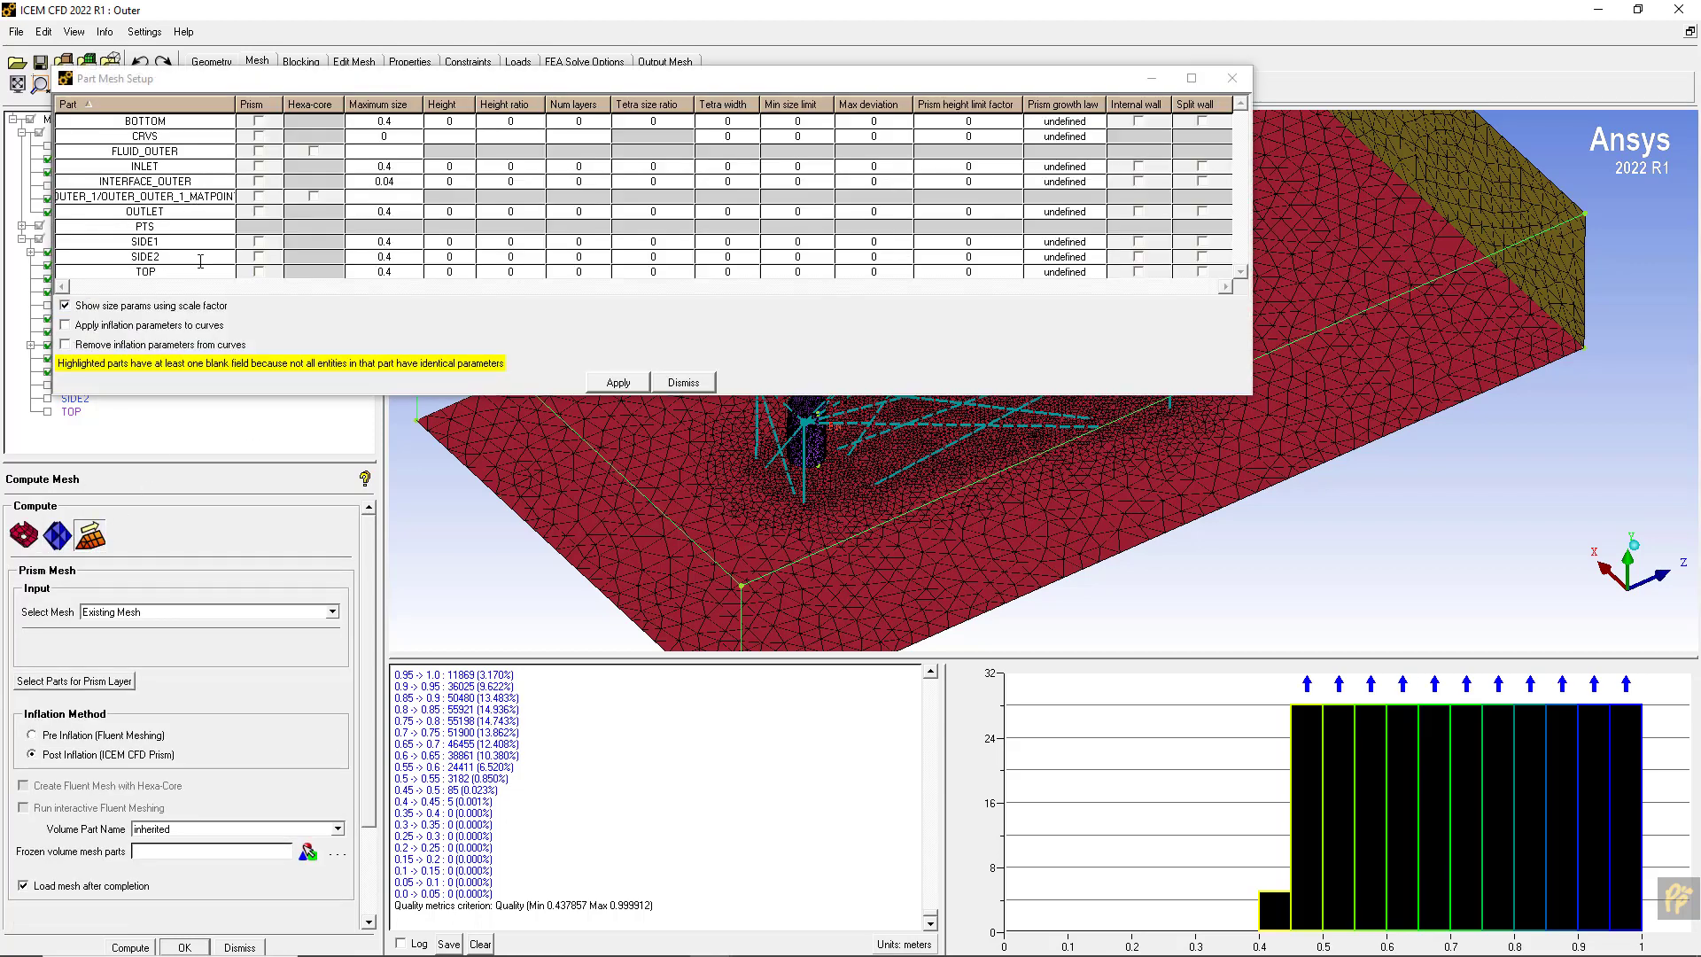
pyautogui.moveTo(273, 89); pyautogui.dragTo(842, 303)
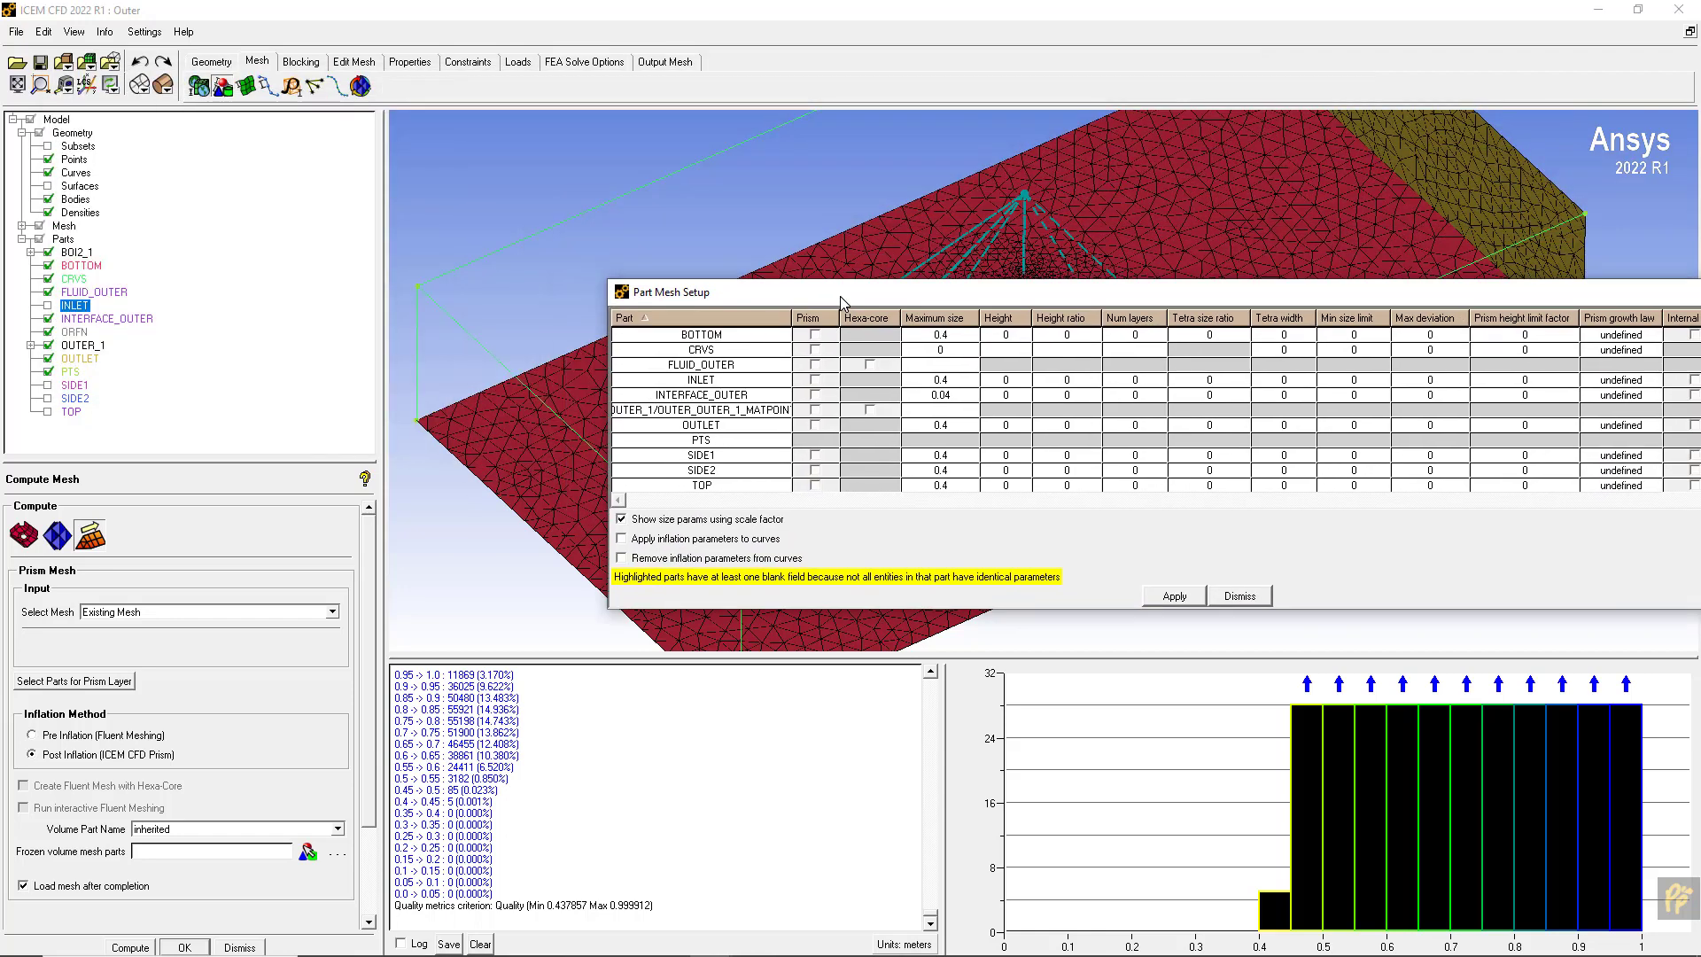
pyautogui.click(815, 334)
pyautogui.click(1174, 600)
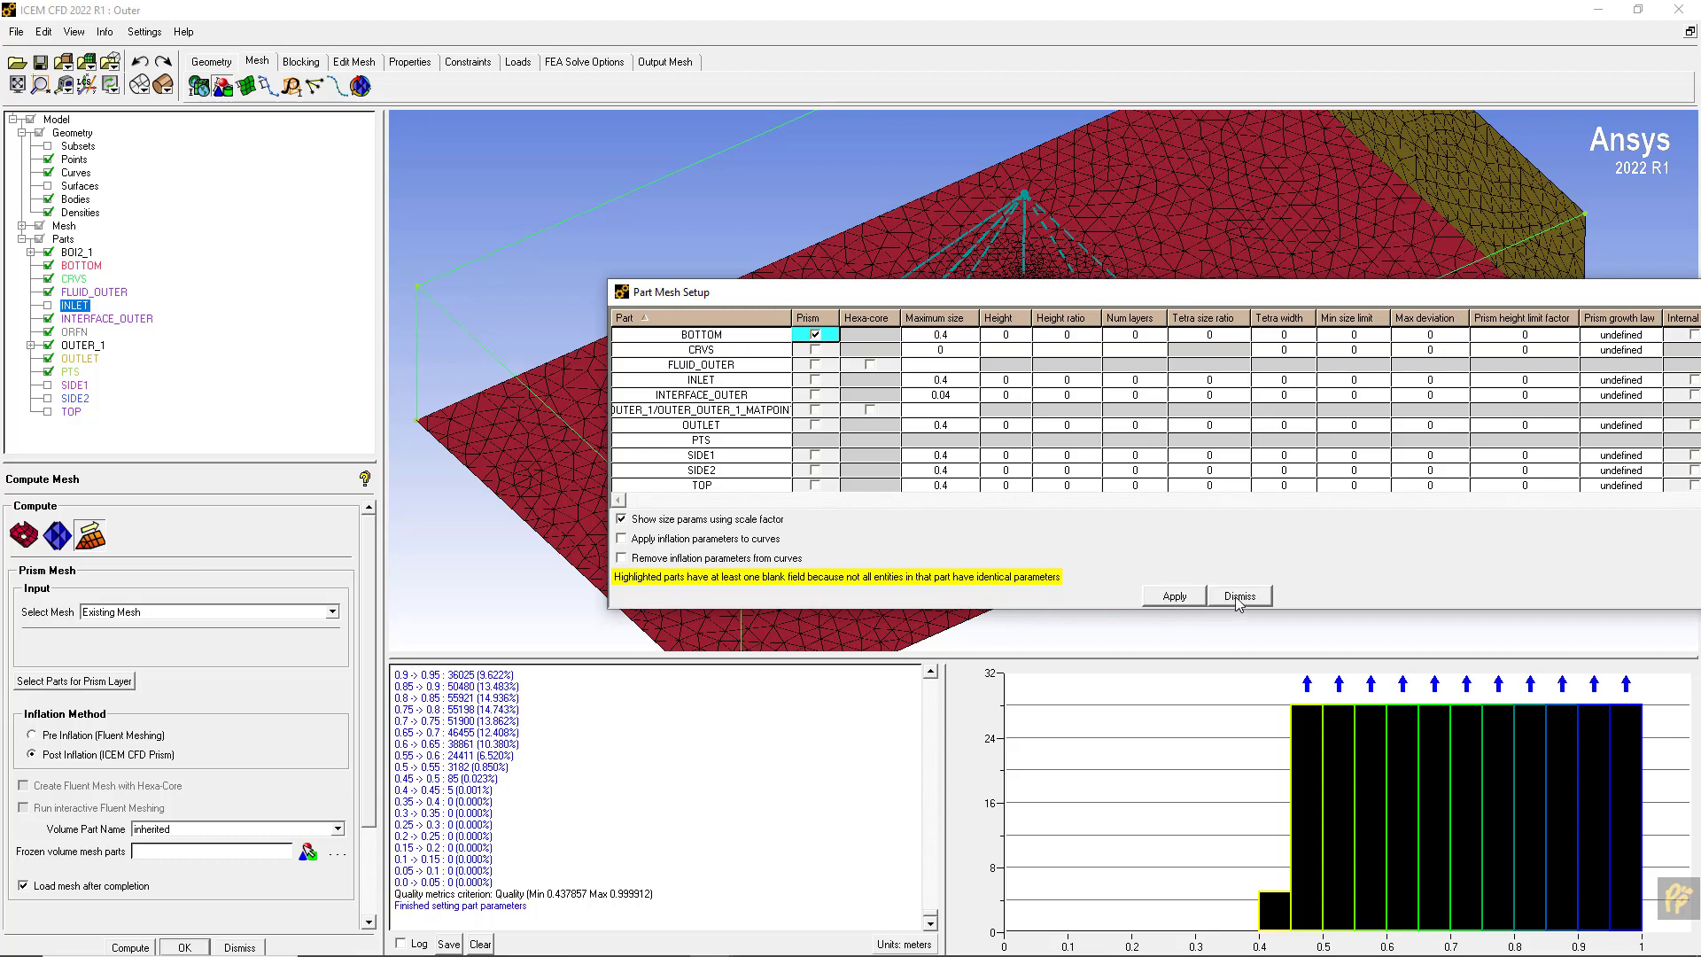
pyautogui.click(1240, 596)
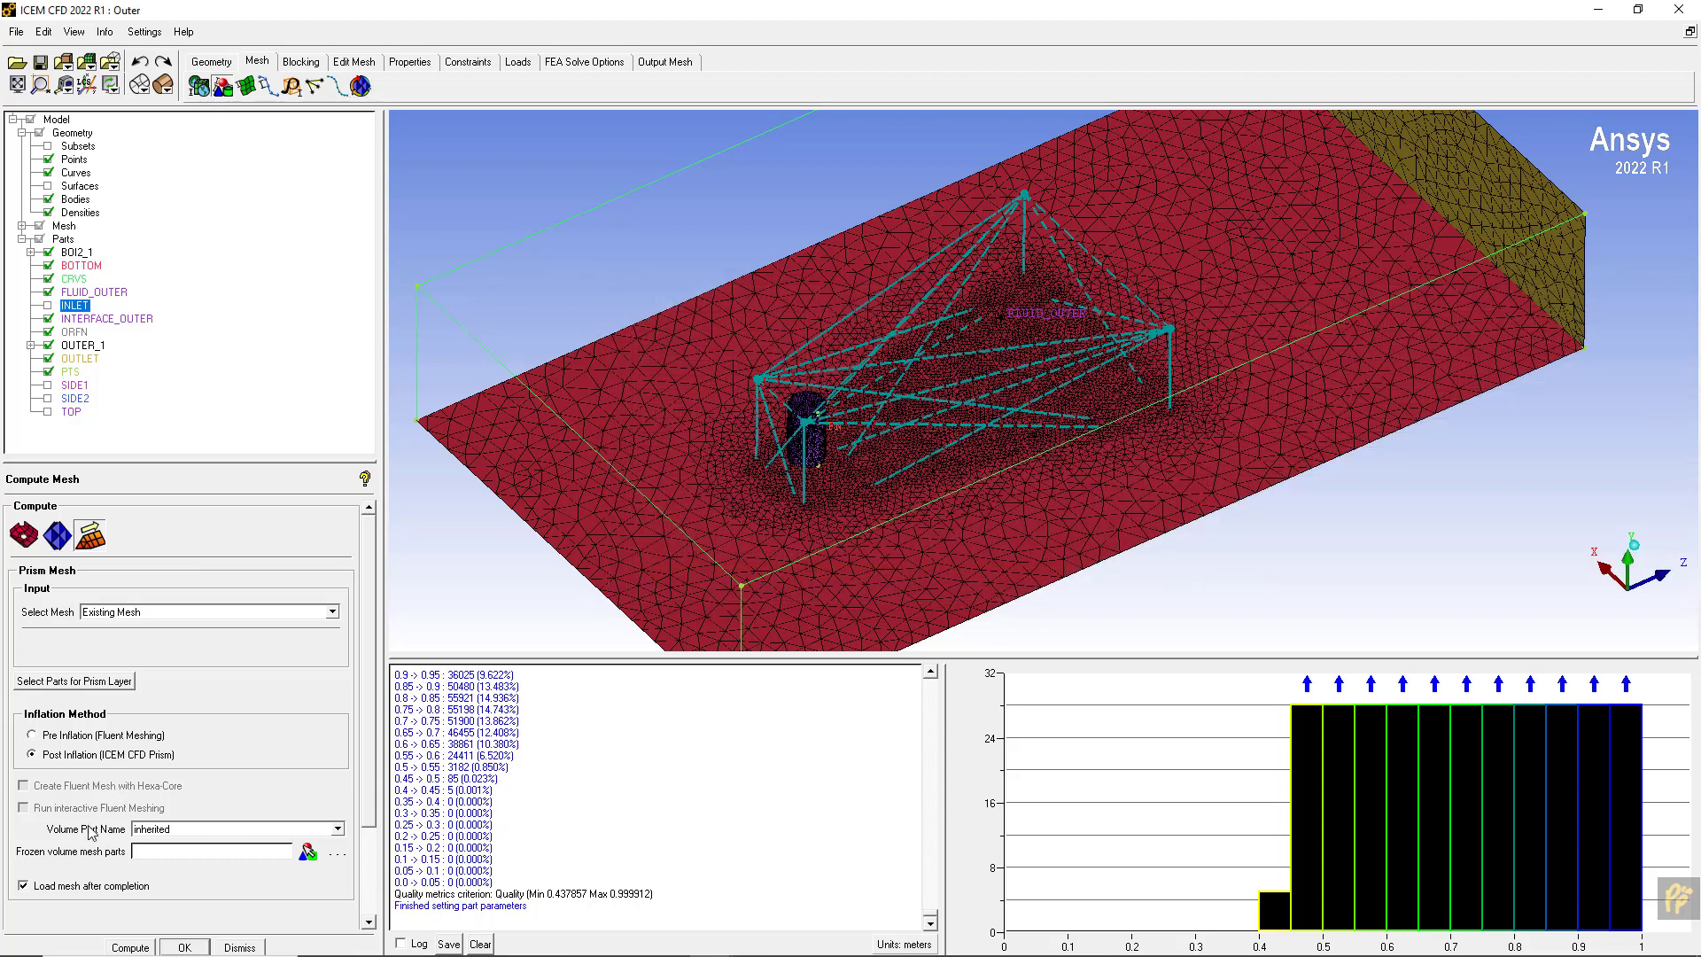
# - Check the global prism meshing parameters and compute the prism mesh on the existing mesh with Post Inflation (ICEM CFD Prism)
pyautogui.click(200, 89)
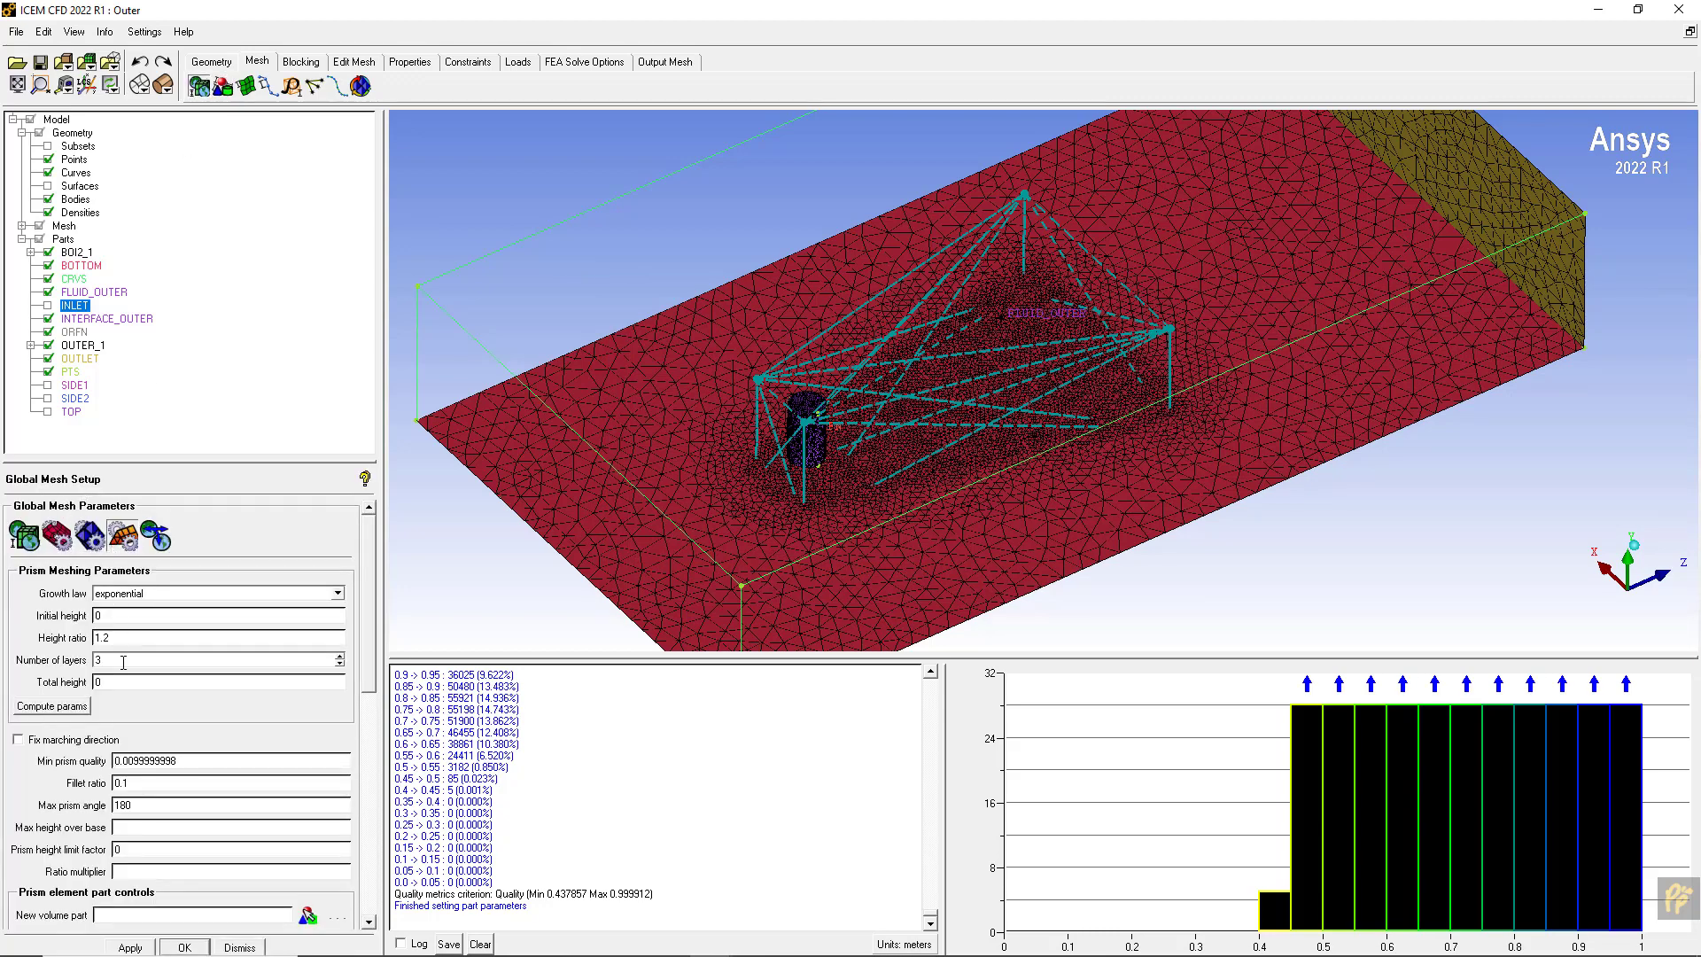
pyautogui.click(362, 87)
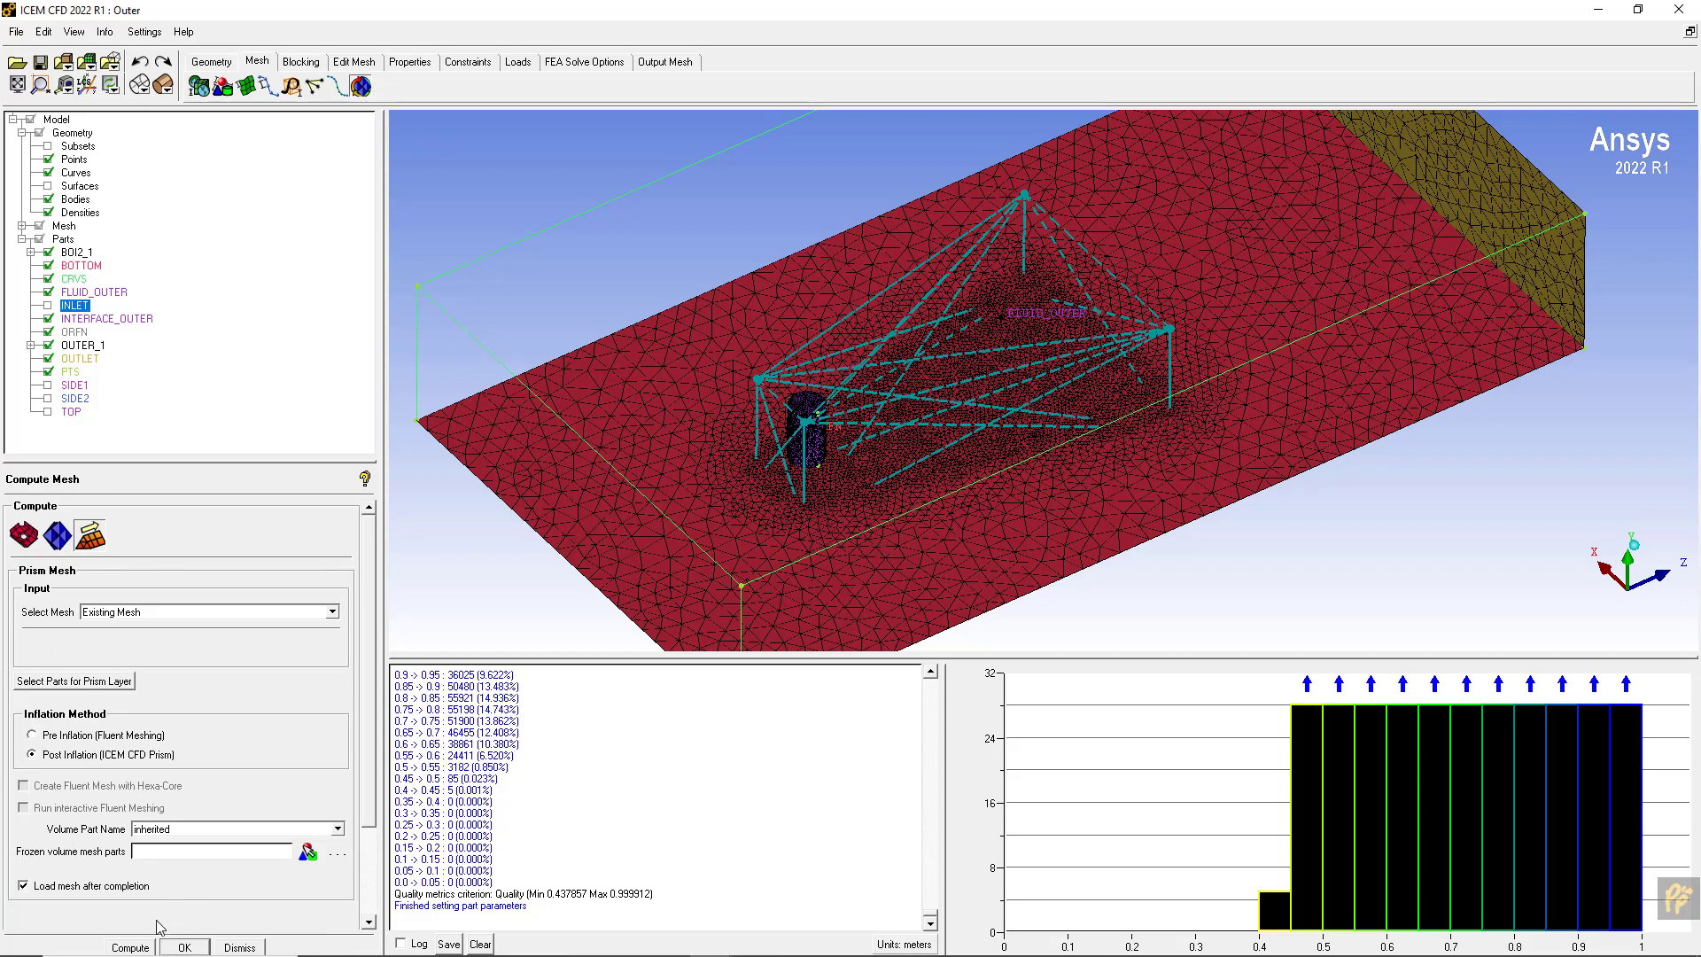
pyautogui.click(137, 947)
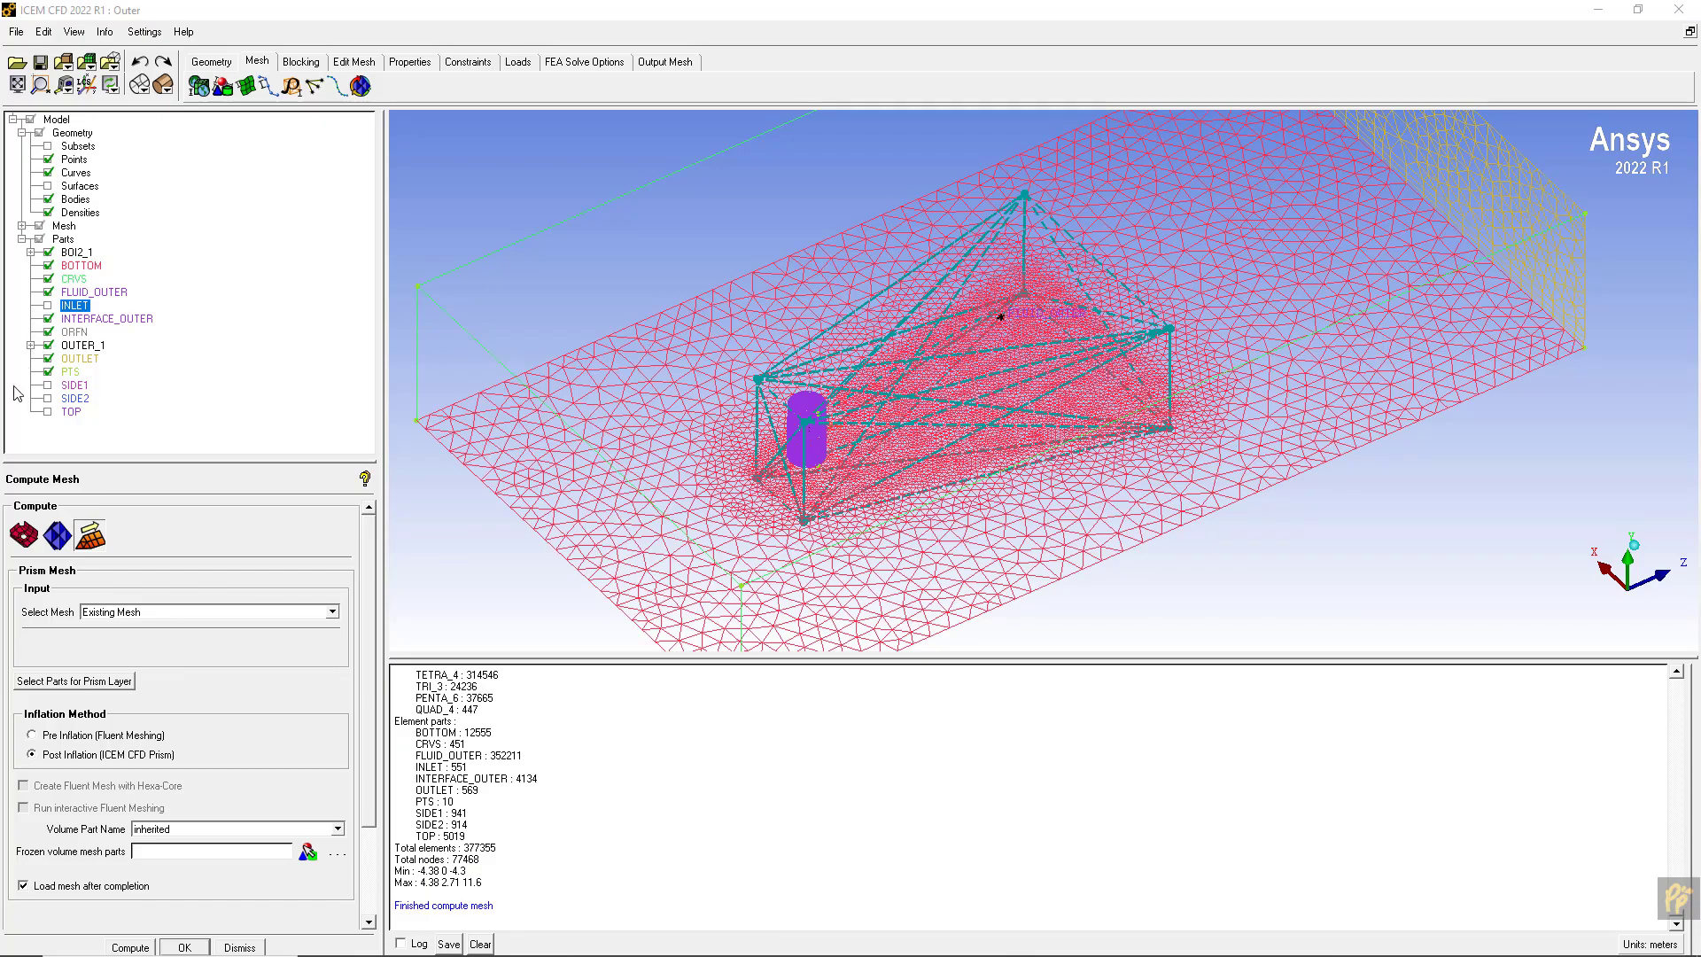
# - Show the SIDE2 part with solid mesh faces and examine the prism layers where it meets the bottom surface
pyautogui.click(47, 399)
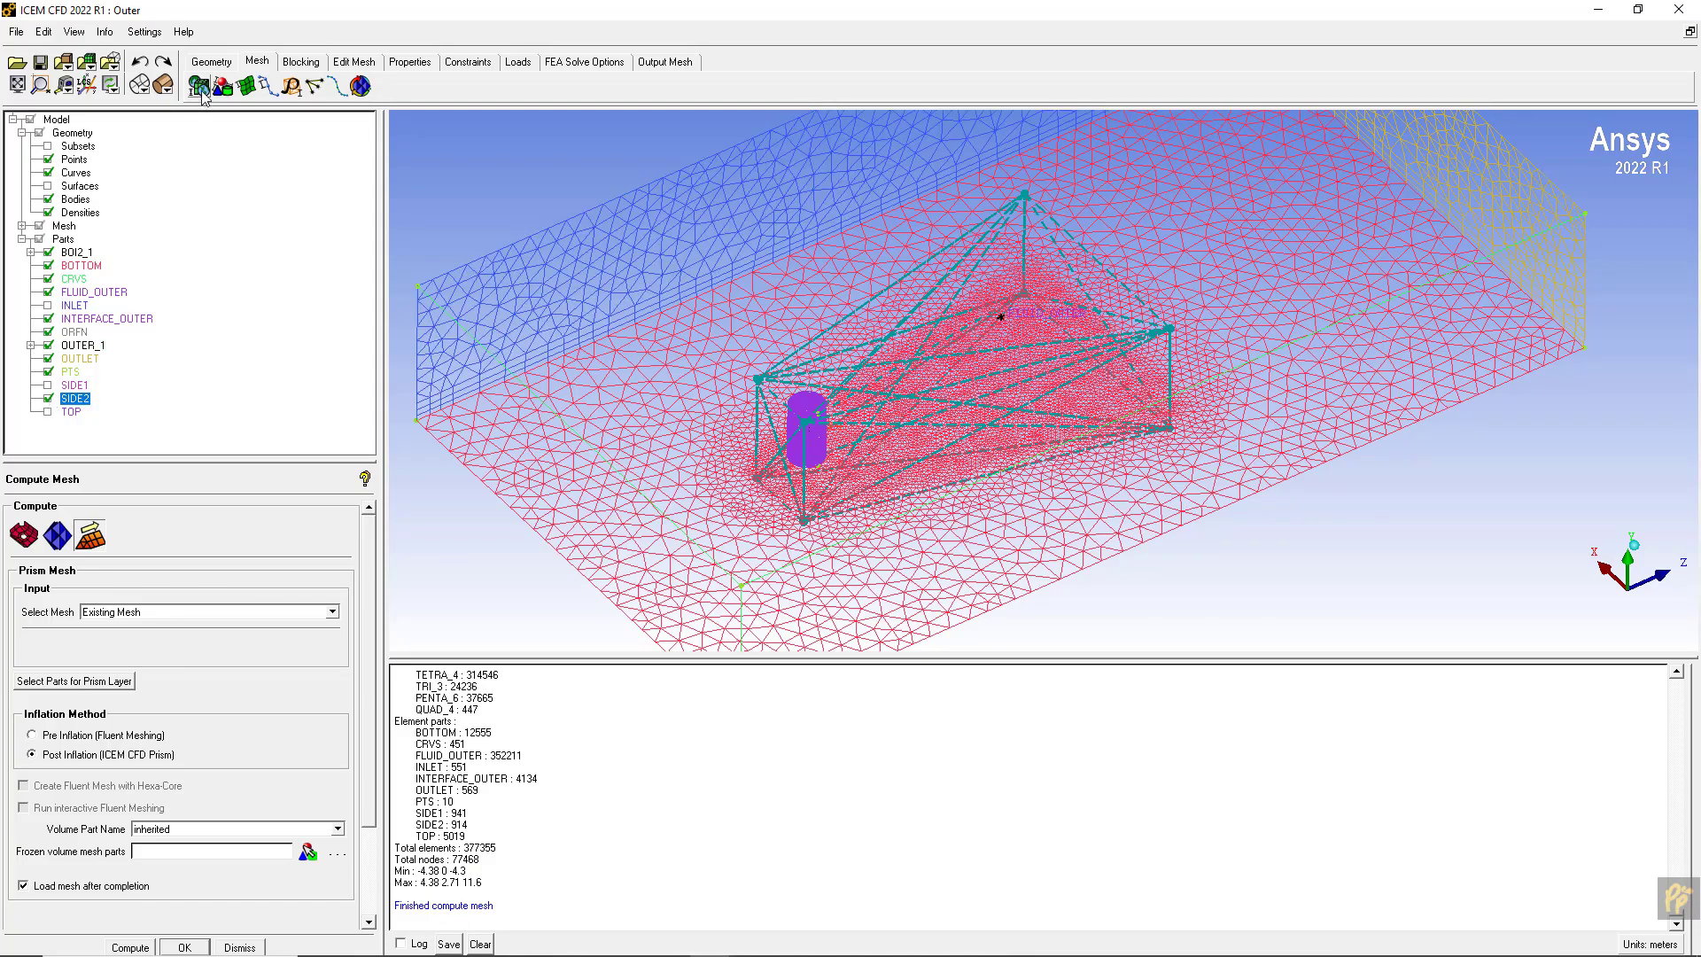
pyautogui.click(163, 85)
pyautogui.moveTo(767, 363)
pyautogui.mouseDown()
pyautogui.moveTo(676, 189)
pyautogui.moveTo(558, 384)
pyautogui.moveTo(699, 458)
pyautogui.mouseUp()
pyautogui.scroll(8, 699, 458)
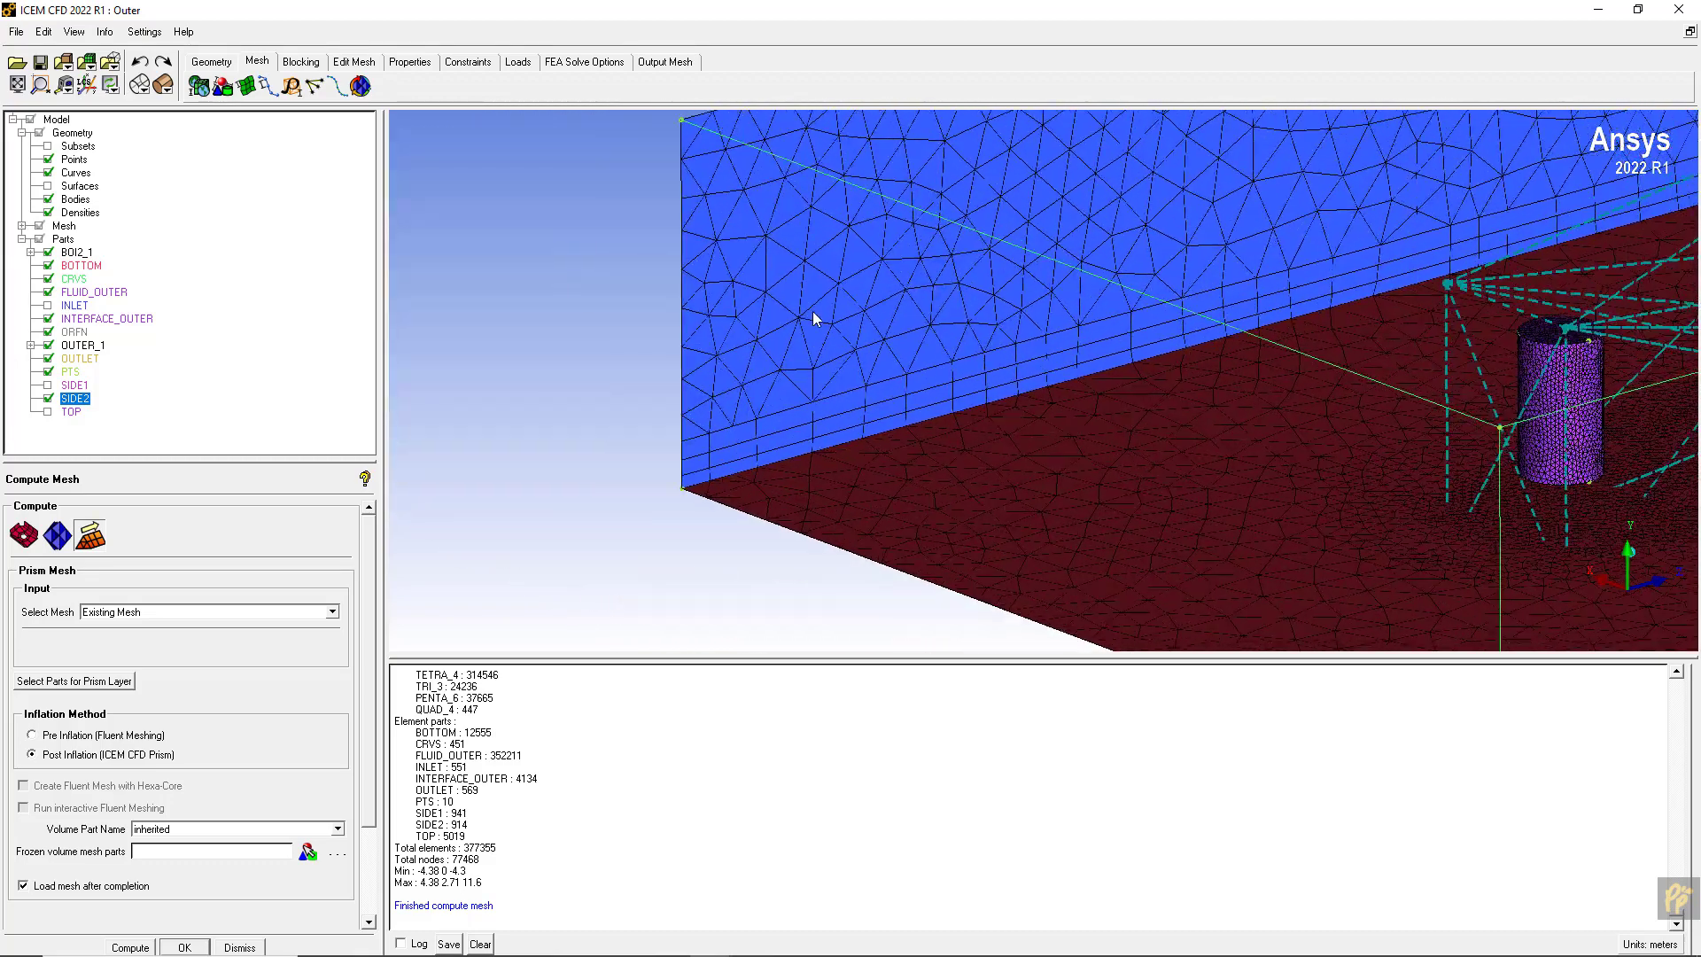
pyautogui.scroll(-6, 660, 381)
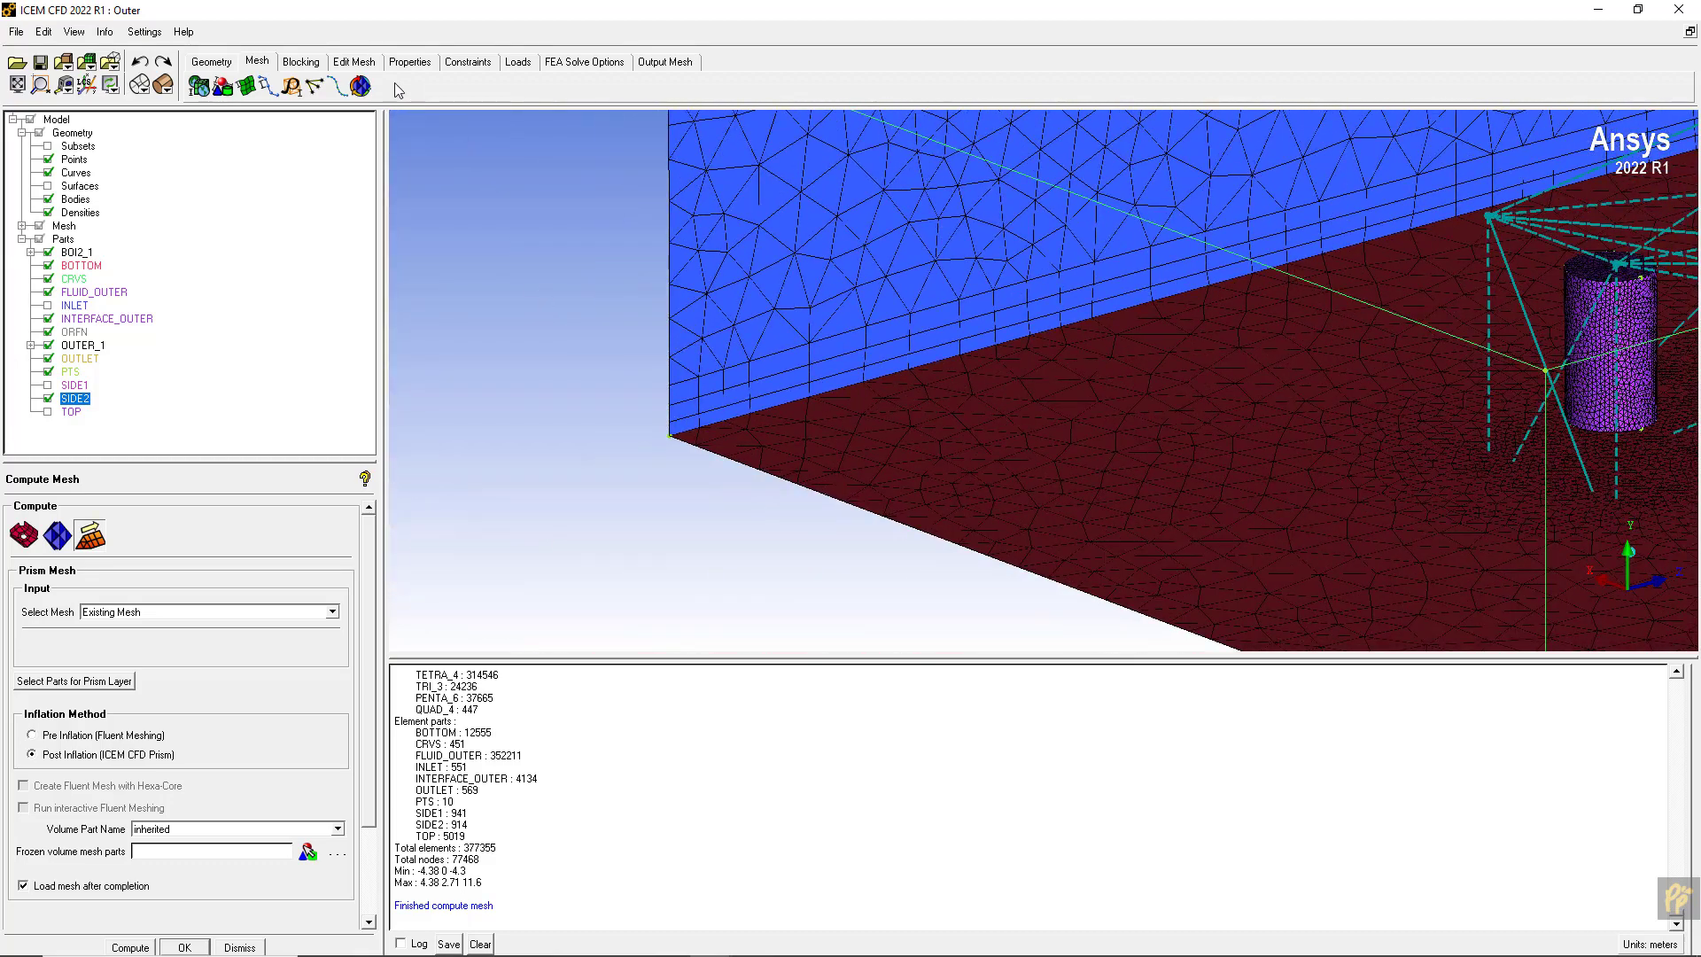
# - Split only prism layer 0 into 3 layers with a fixed prism ratio of 1.5
pyautogui.click(354, 61)
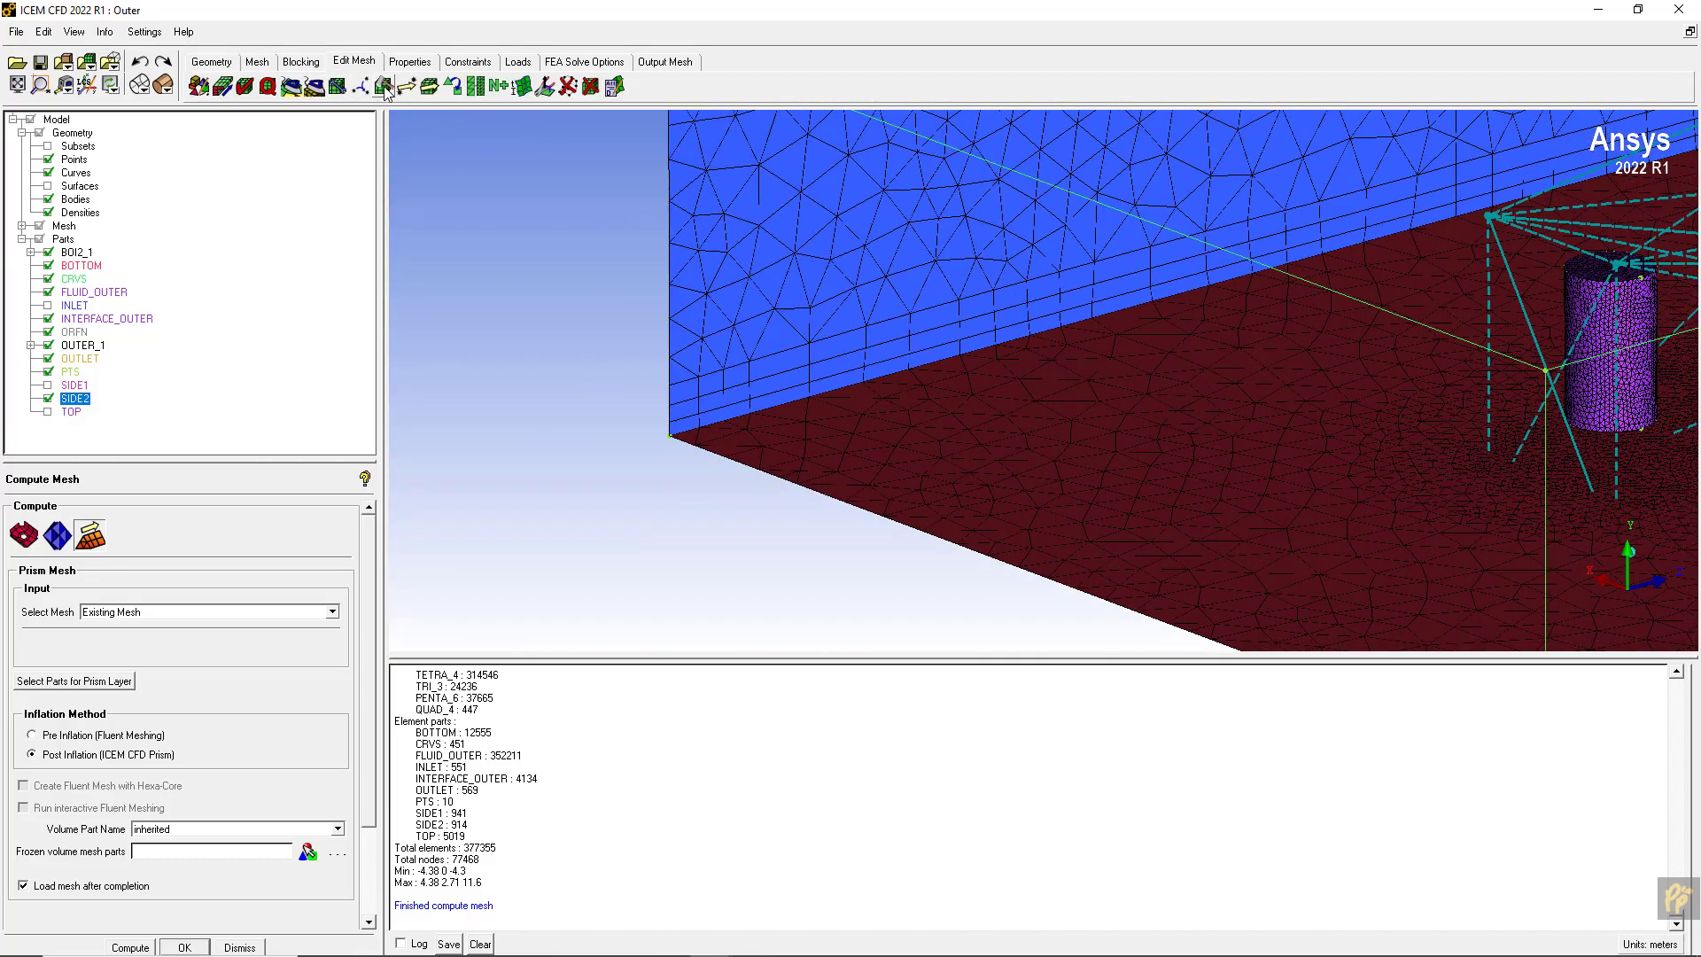
pyautogui.click(384, 85)
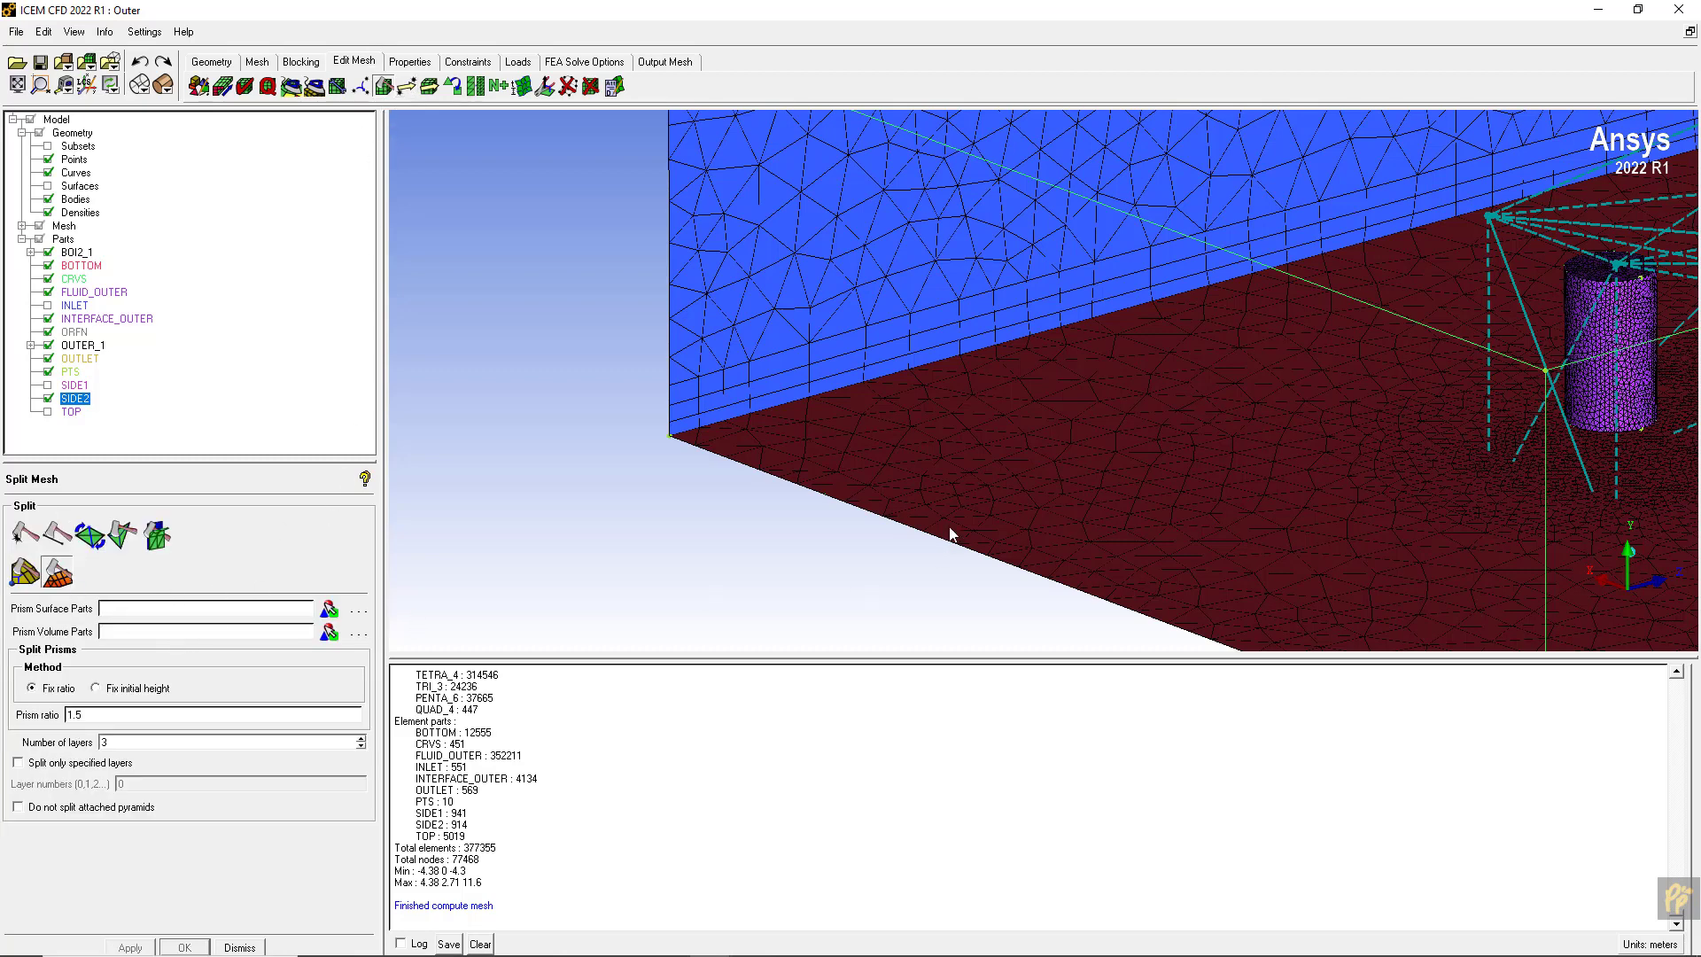
pyautogui.moveTo(953, 534); pyautogui.dragTo(751, 507, button='middle')
pyautogui.moveTo(635, 428); pyautogui.dragTo(539, 428, button='middle')
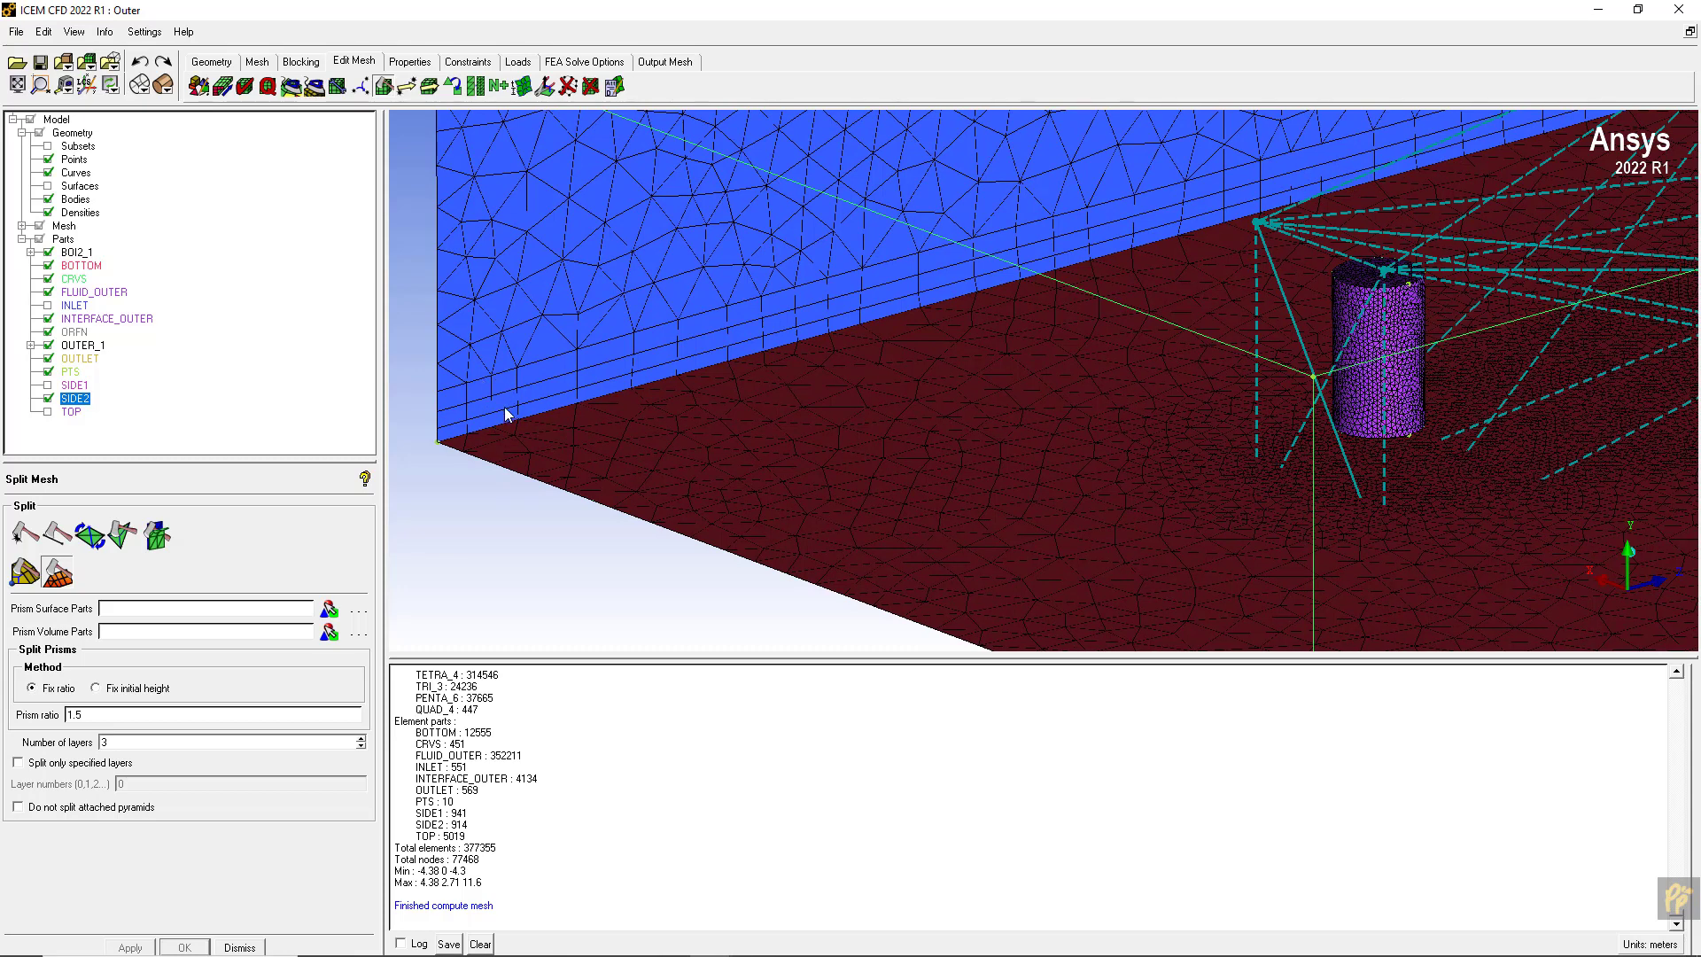
pyautogui.moveTo(507, 413); pyautogui.dragTo(530, 396)
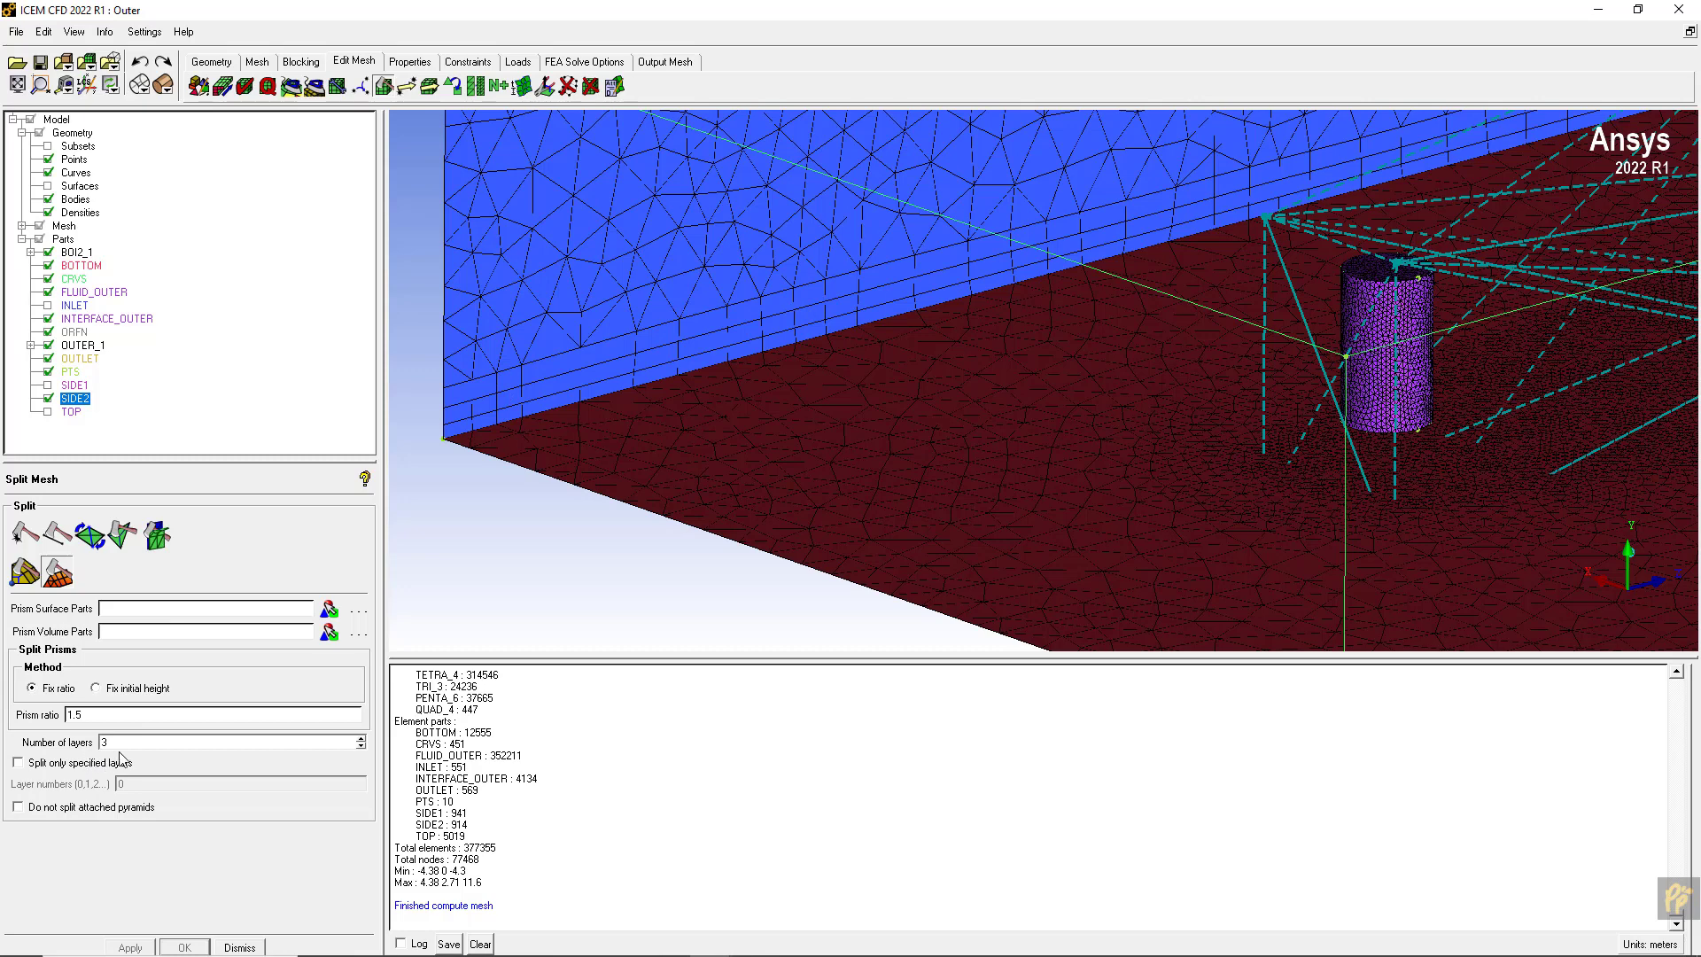
pyautogui.doubleClick(104, 744)
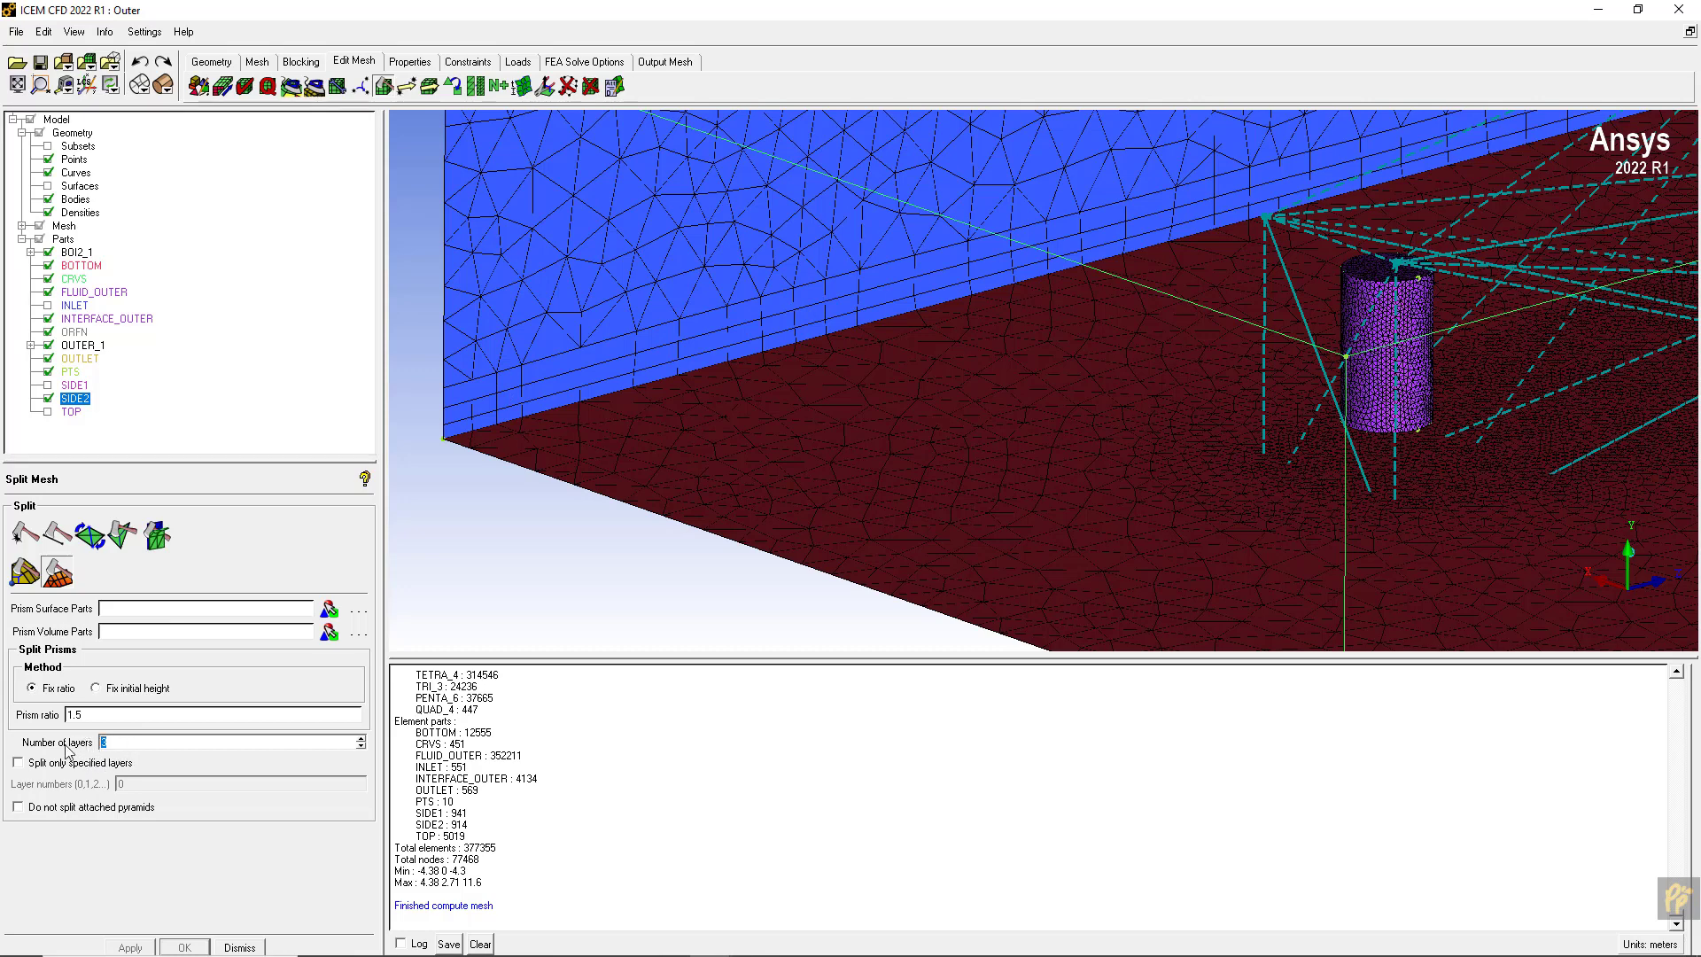
pyautogui.click(39, 764)
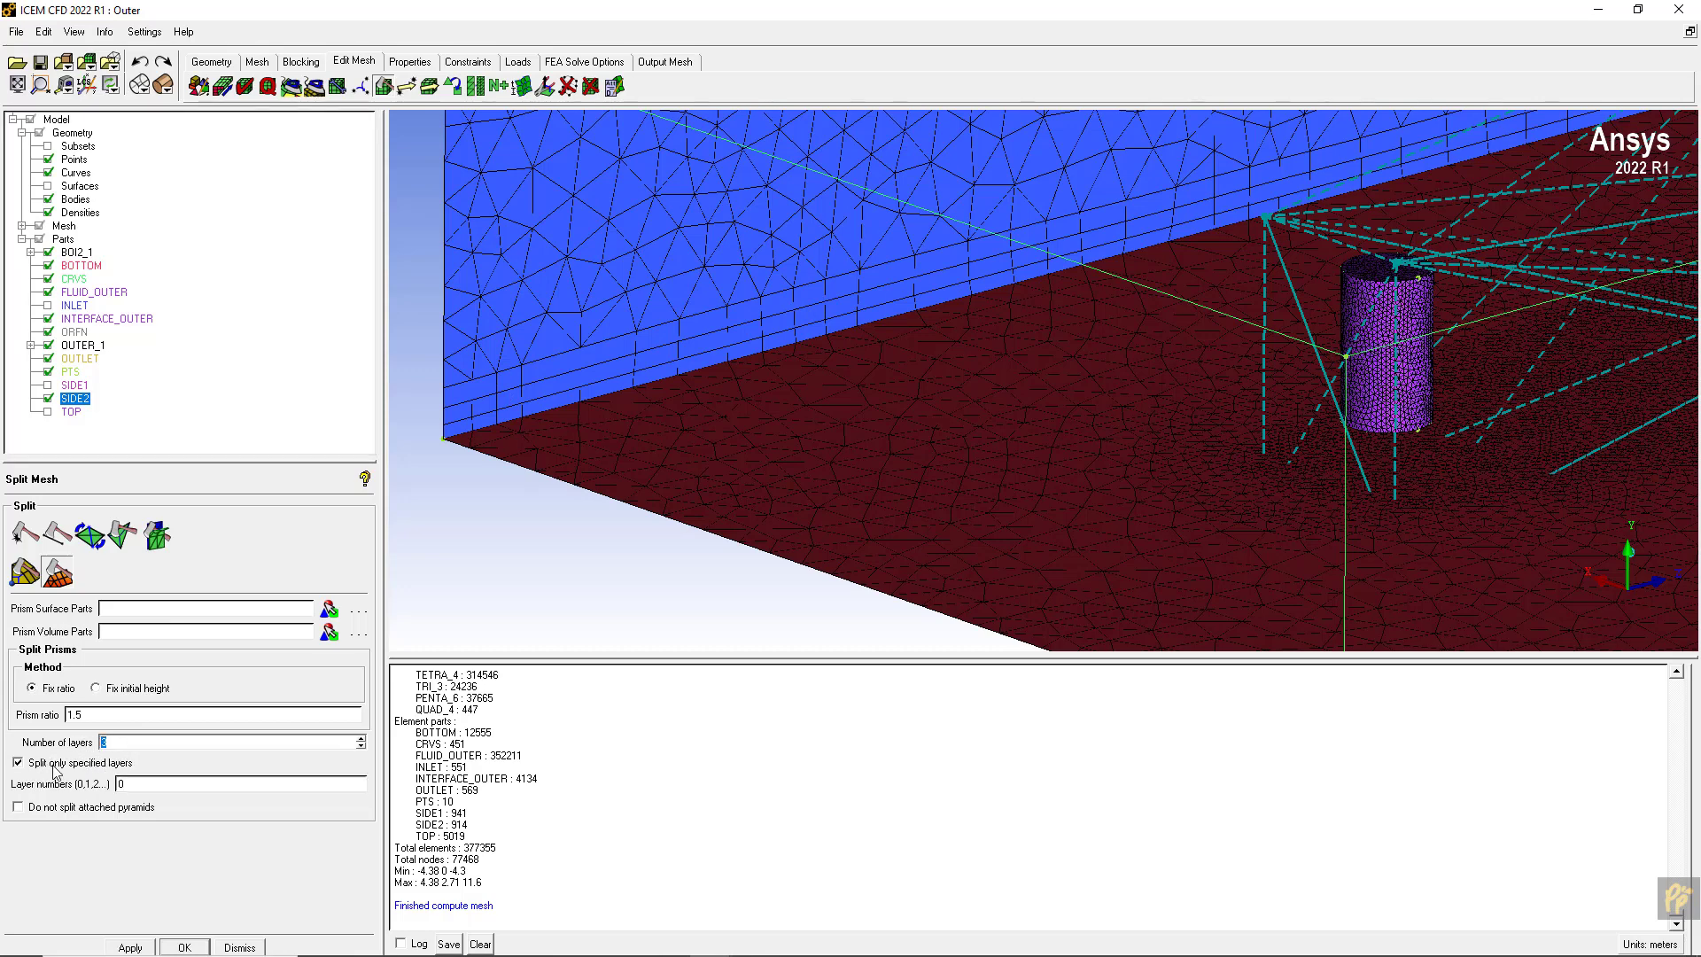
pyautogui.doubleClick(114, 784)
pyautogui.click(130, 947)
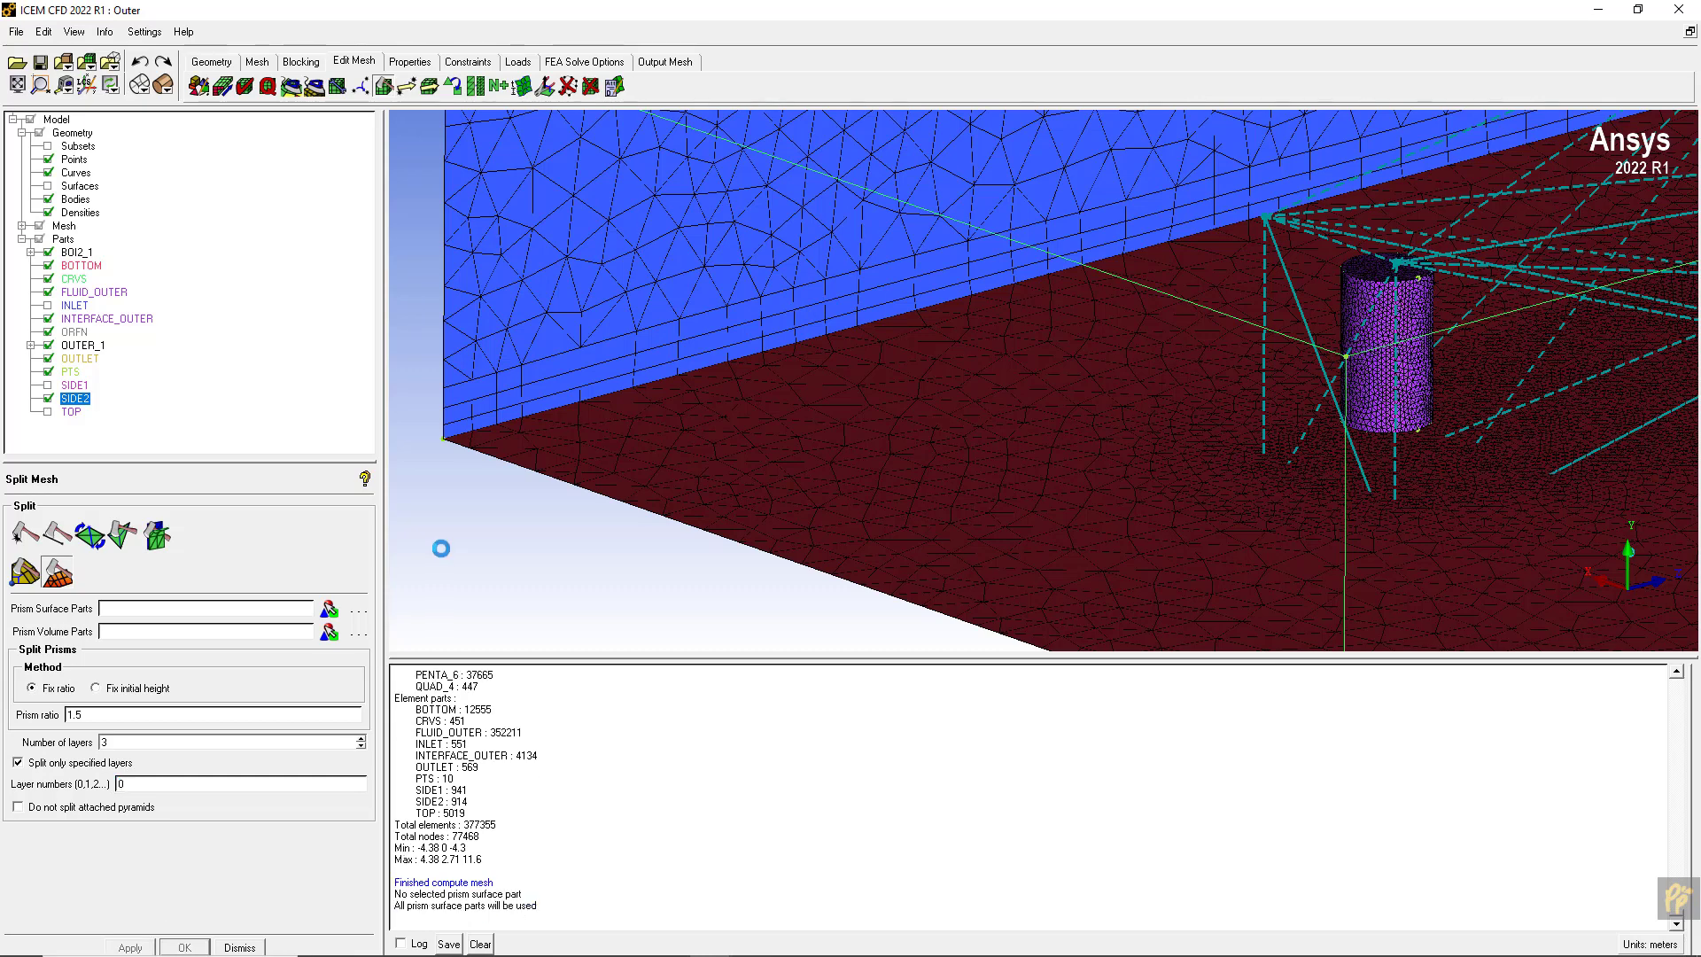
# - Split prism layers 1,2 into 2 layers each, keeping the fixed ratio method
pyautogui.click(122, 745)
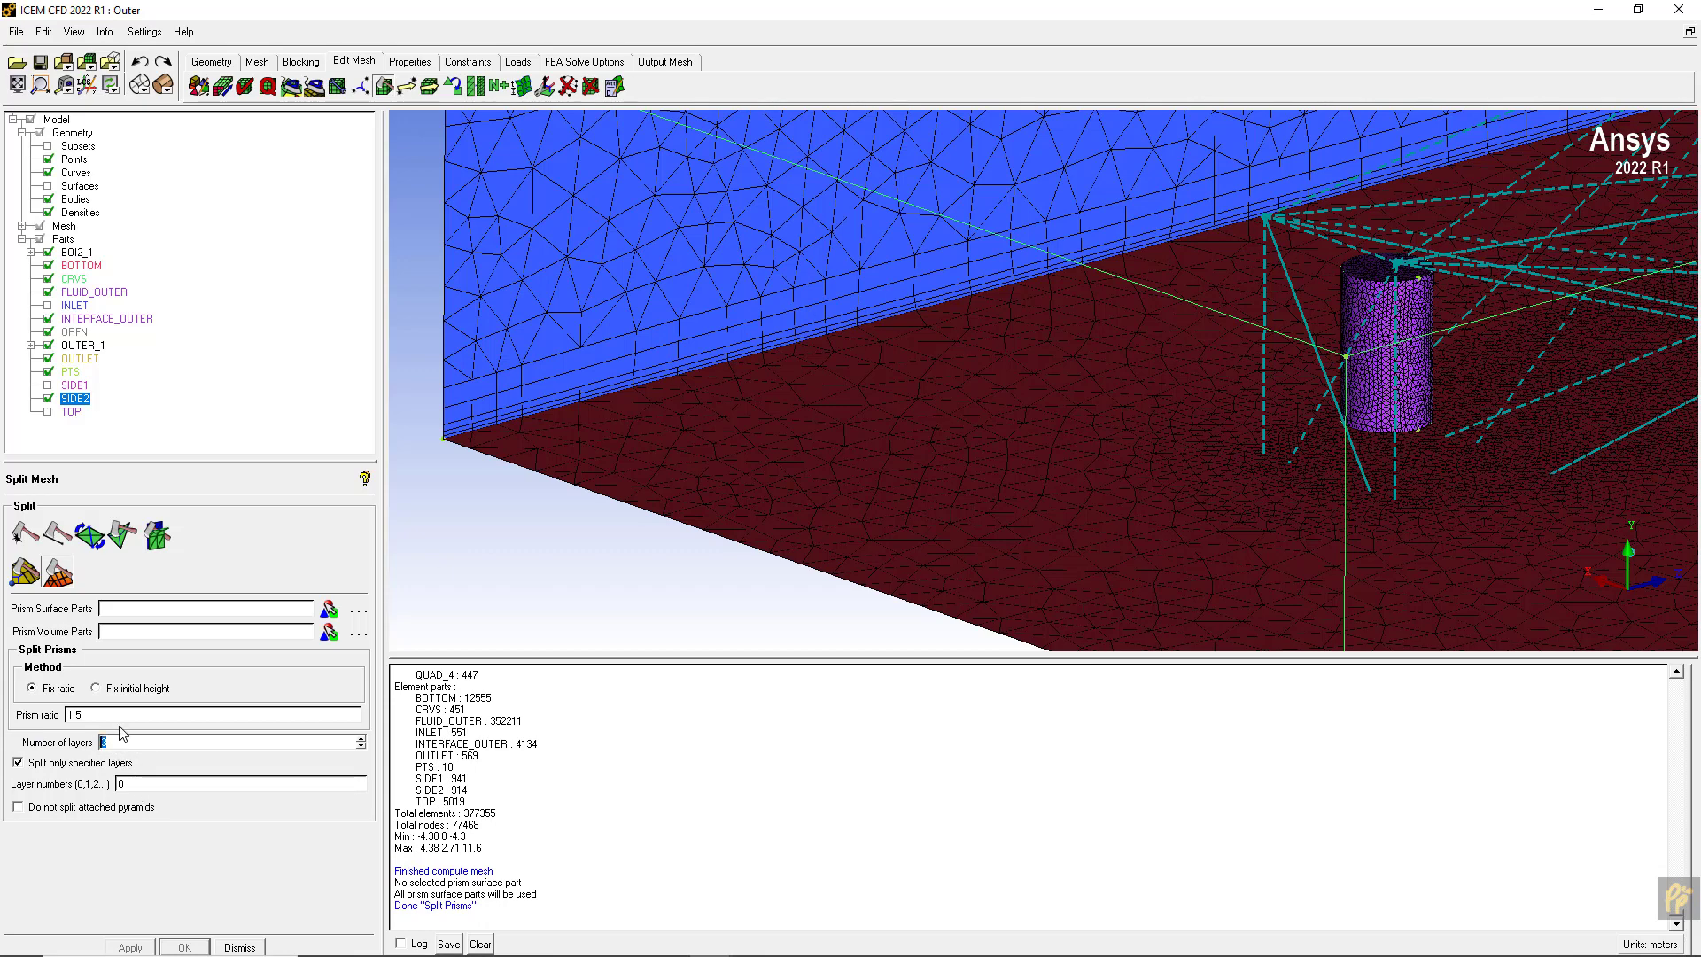
pyautogui.write('2')
pyautogui.press('Tab')
pyautogui.click(131, 948)
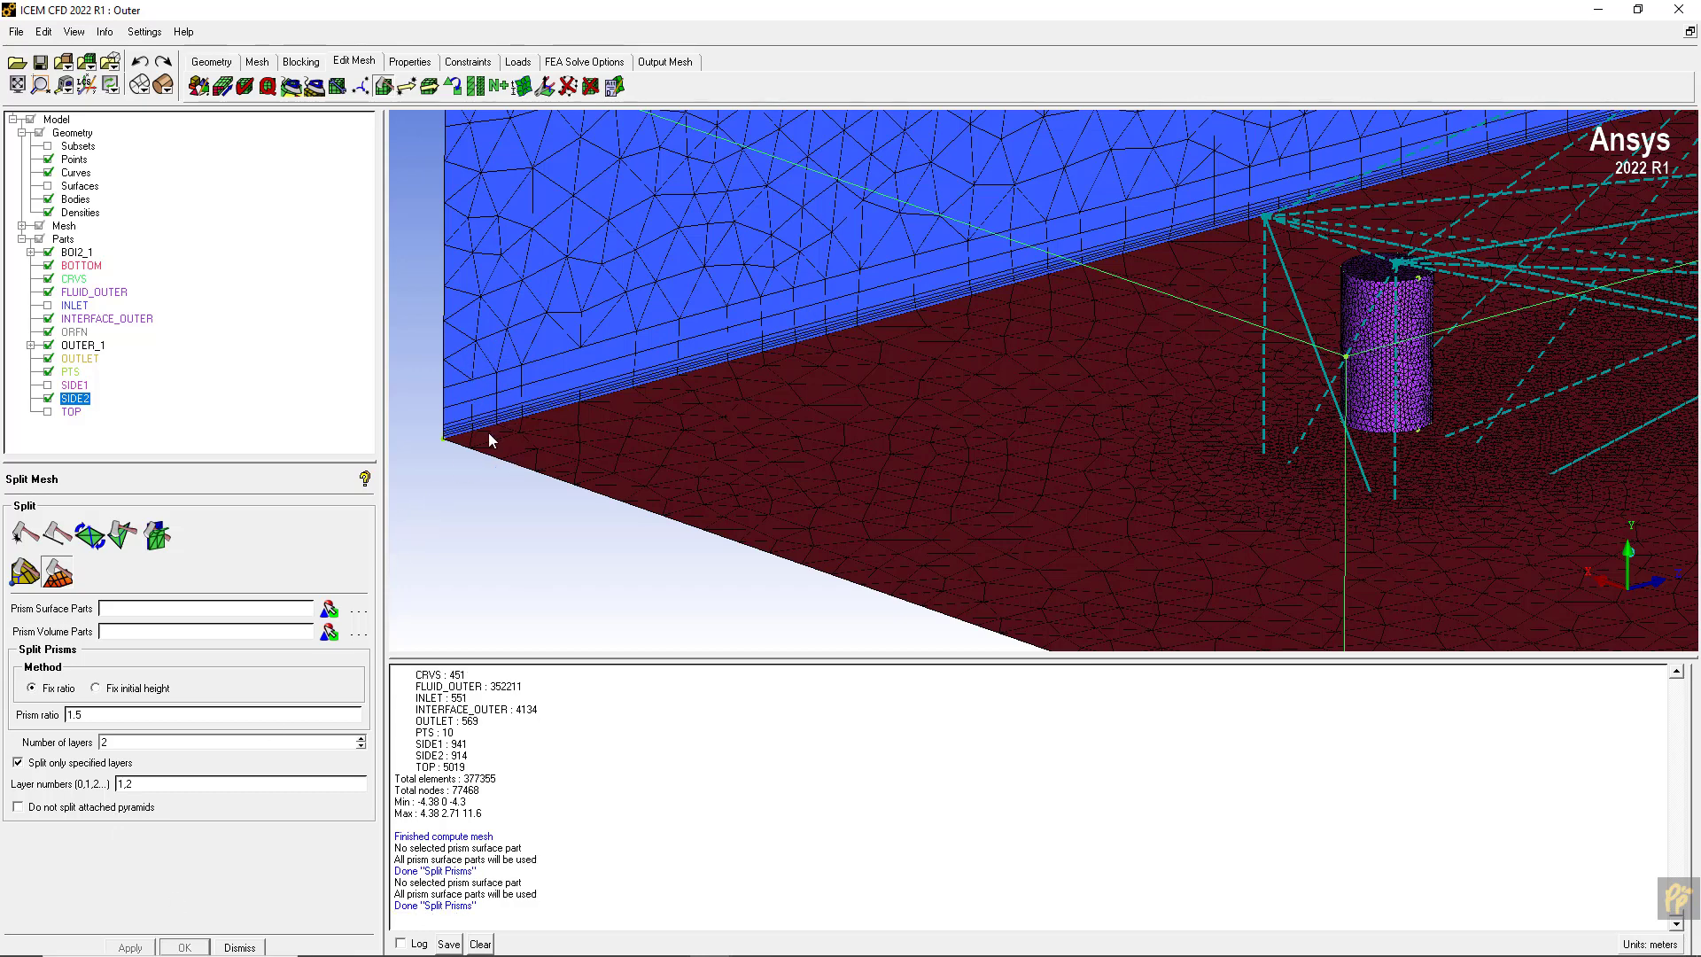
# - Split prism layers 4,5 into 2 layers each after checking the layers at the SIDE2 corner
pyautogui.moveTo(494, 441); pyautogui.dragTo(540, 445, button='middle')
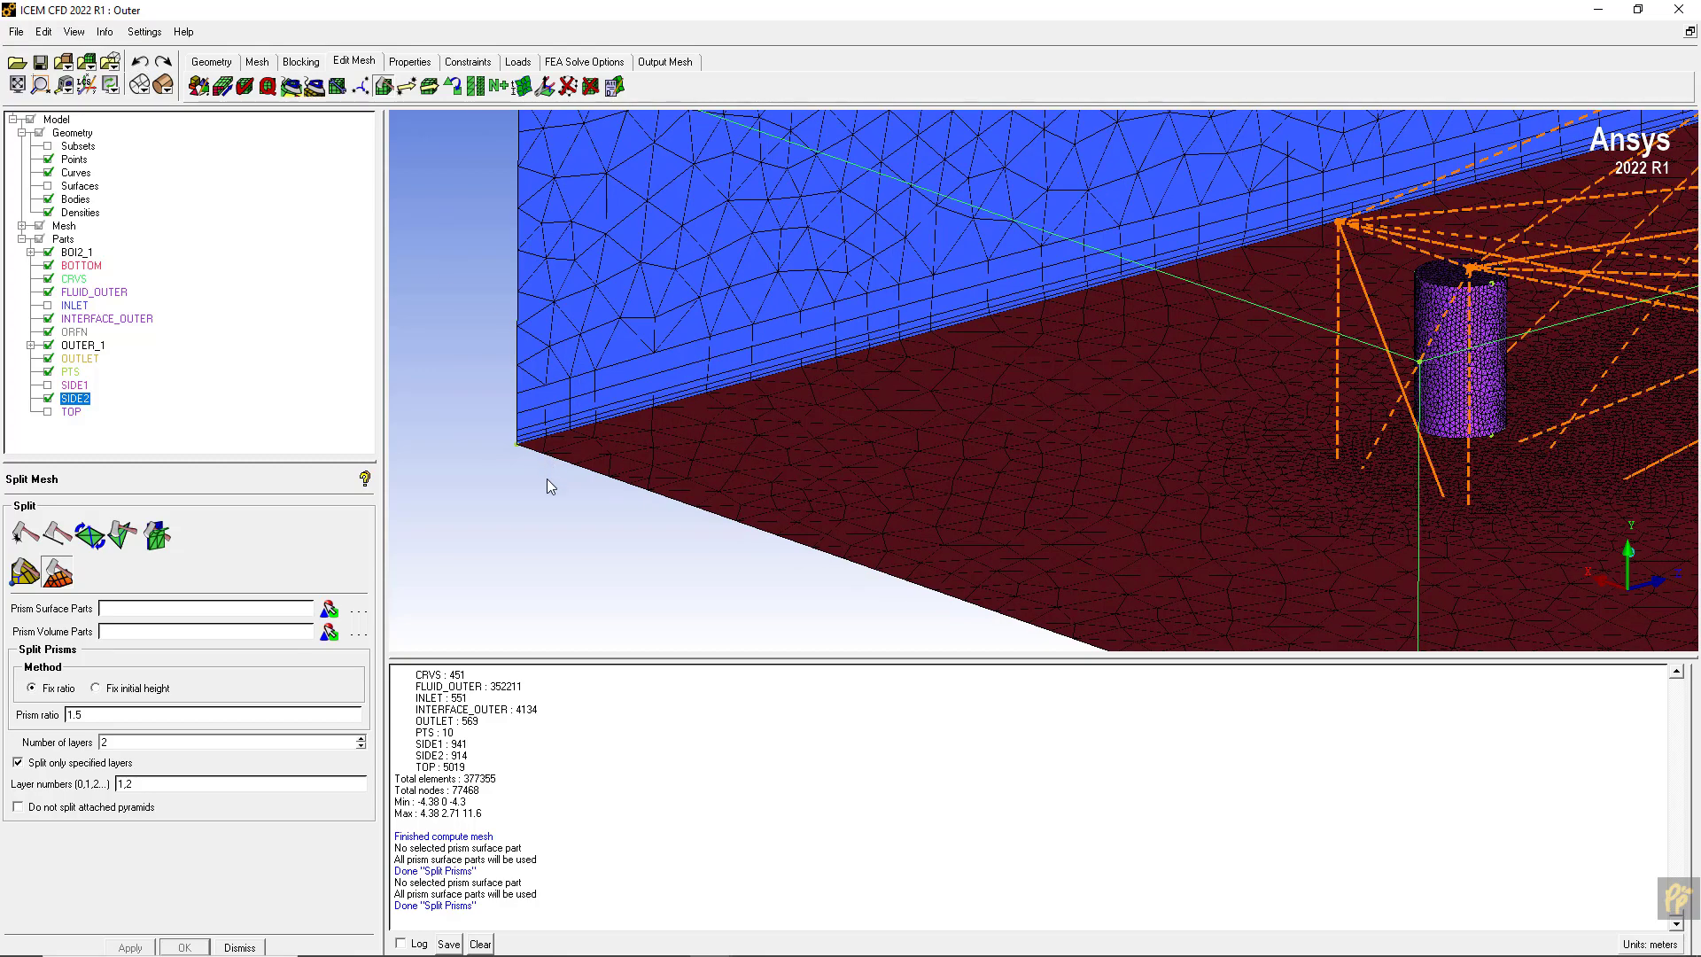
pyautogui.scroll(6, 737, 413)
pyautogui.scroll(-3, 778, 365)
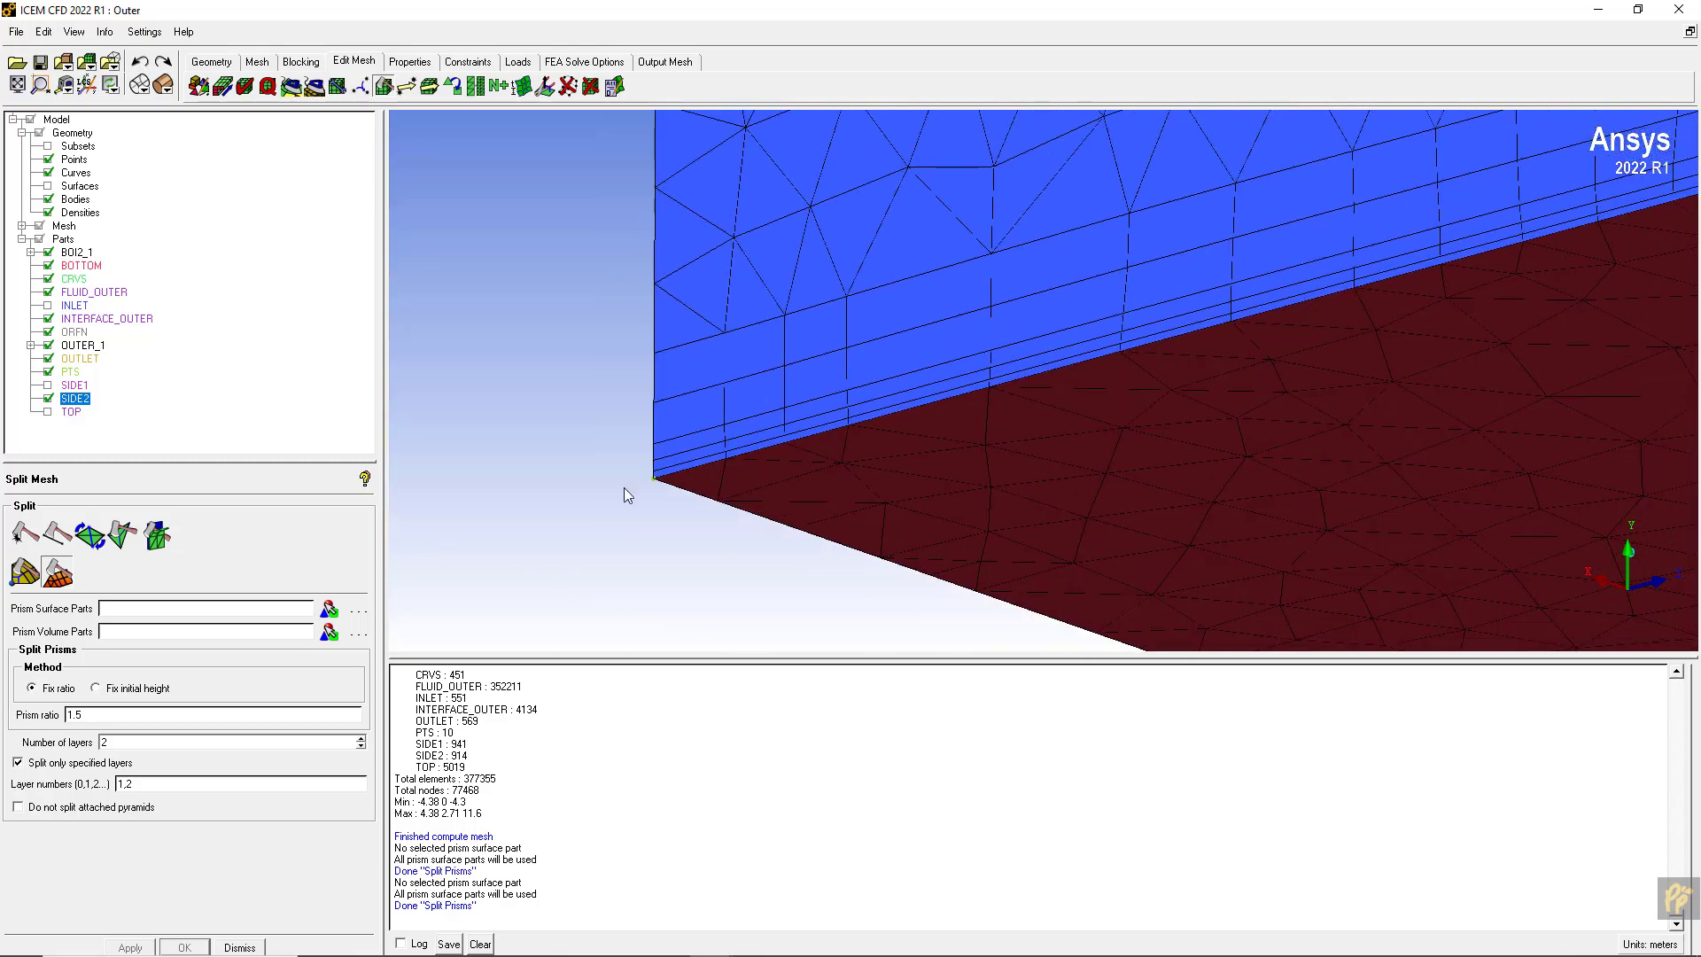
pyautogui.scroll(4, 624, 487)
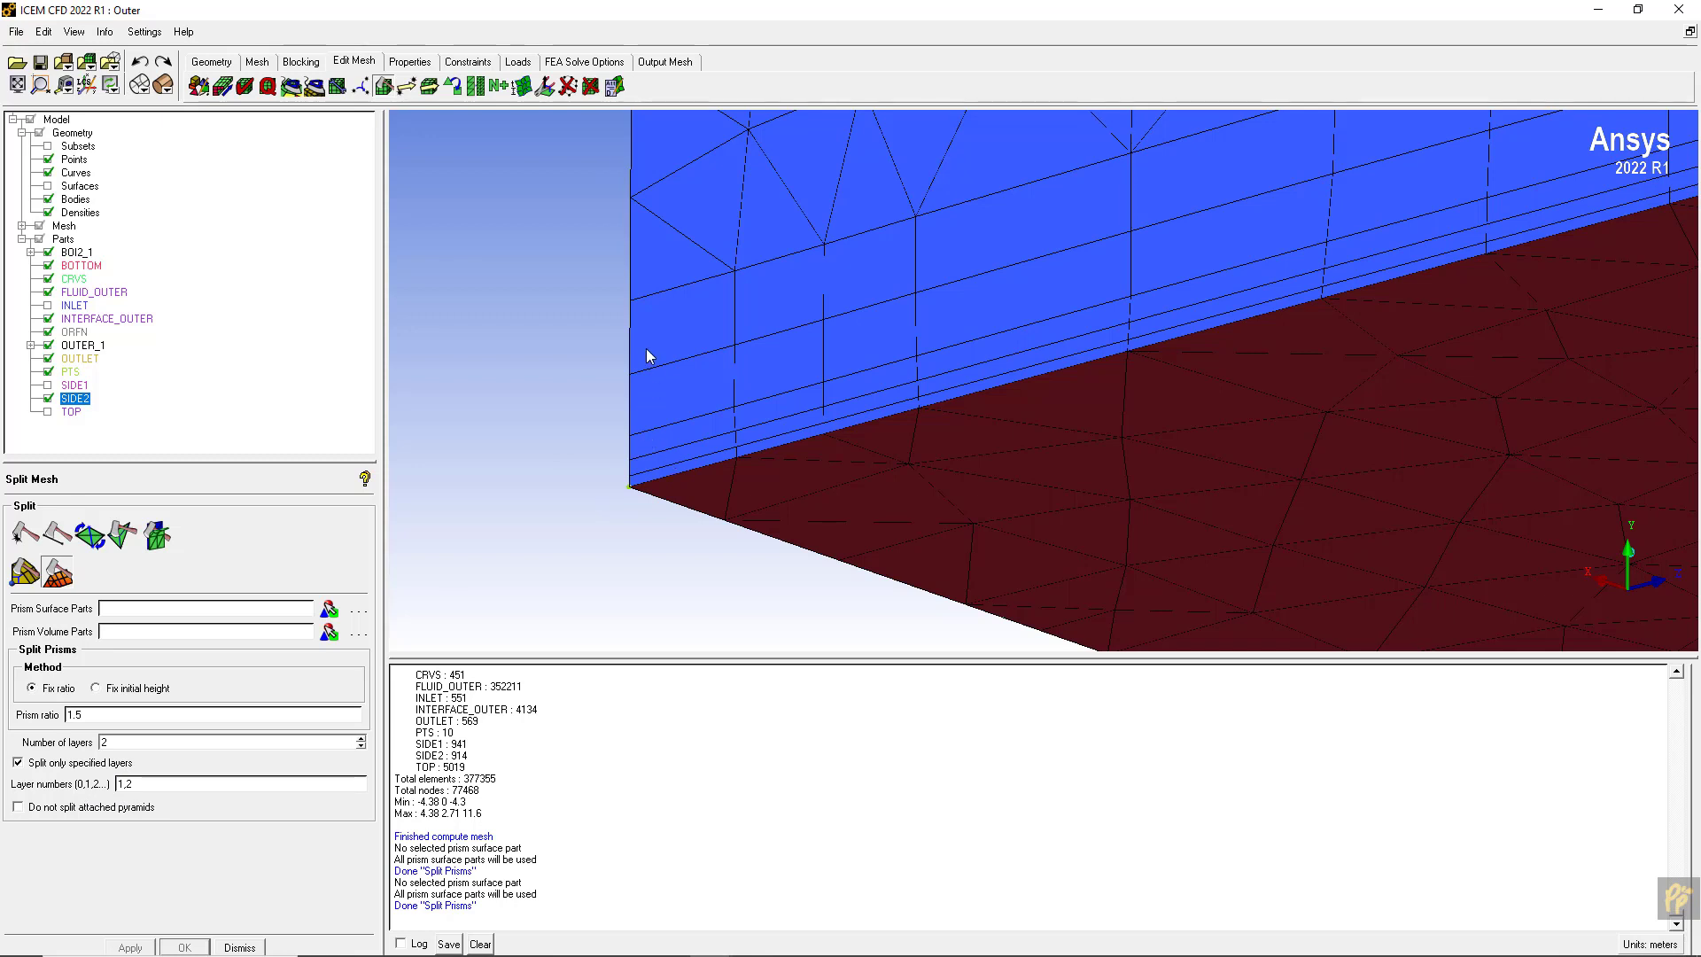
pyautogui.moveTo(151, 789); pyautogui.dragTo(114, 784)
pyautogui.write('4,5')
pyautogui.click(130, 947)
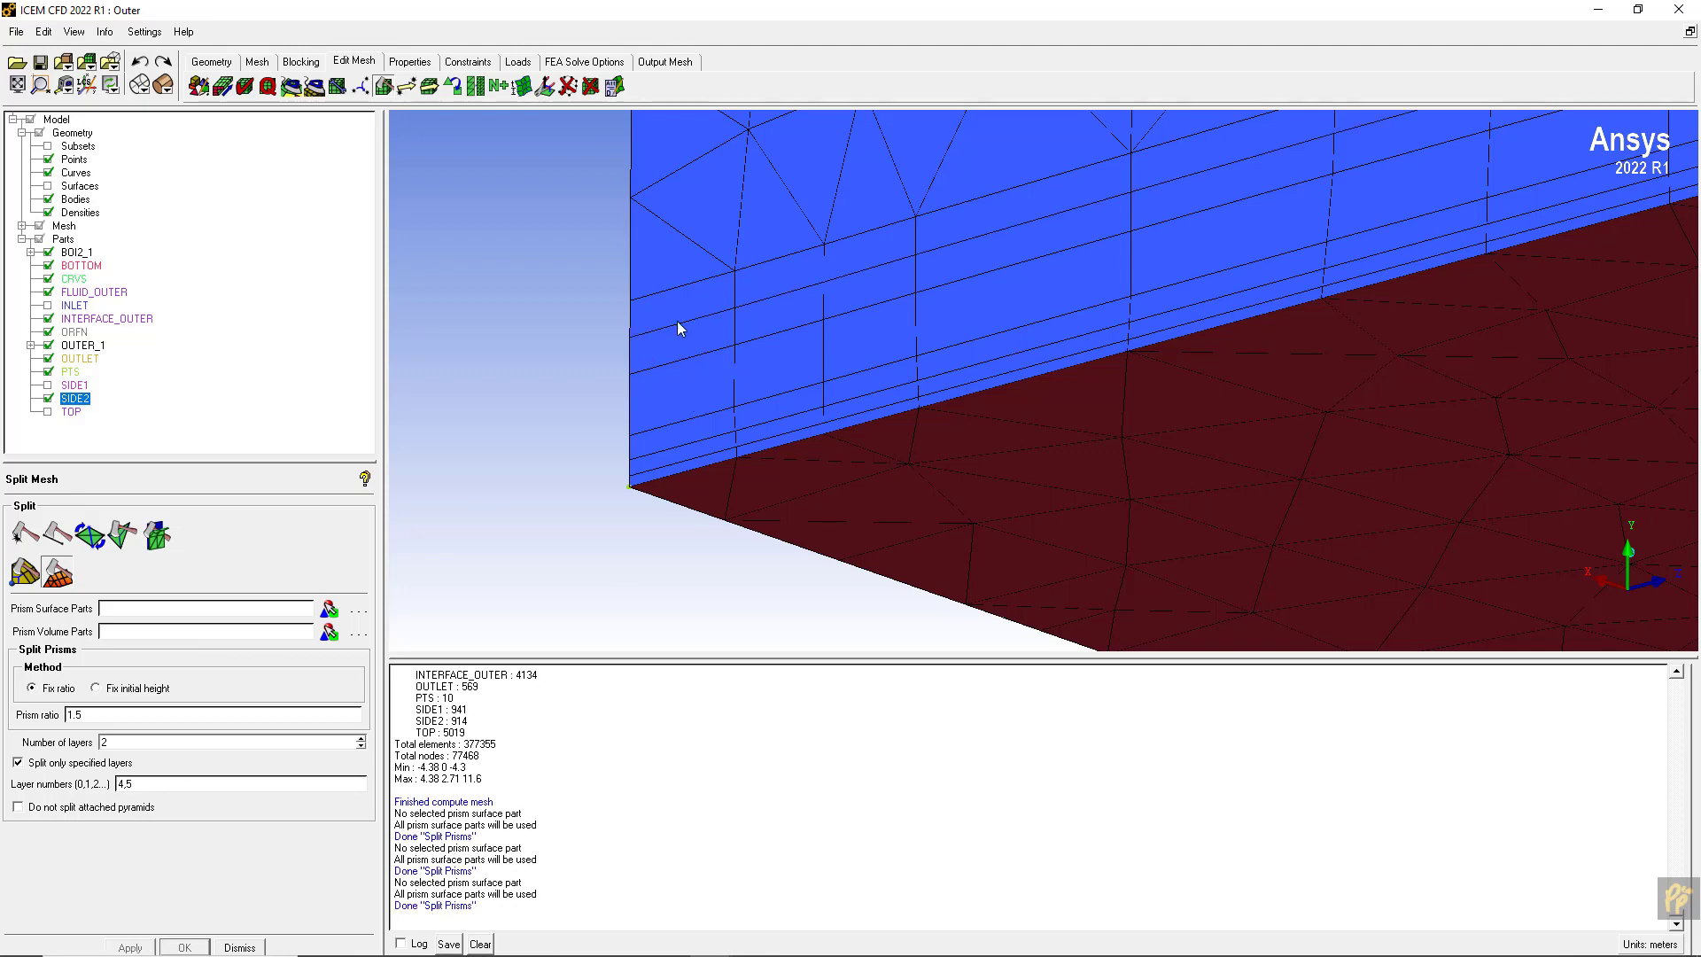
# - Split prism layer 4 once more into 2 layers
pyautogui.moveTo(636, 289); pyautogui.dragTo(581, 321)
pyautogui.moveTo(591, 282); pyautogui.dragTo(711, 423, button='middle')
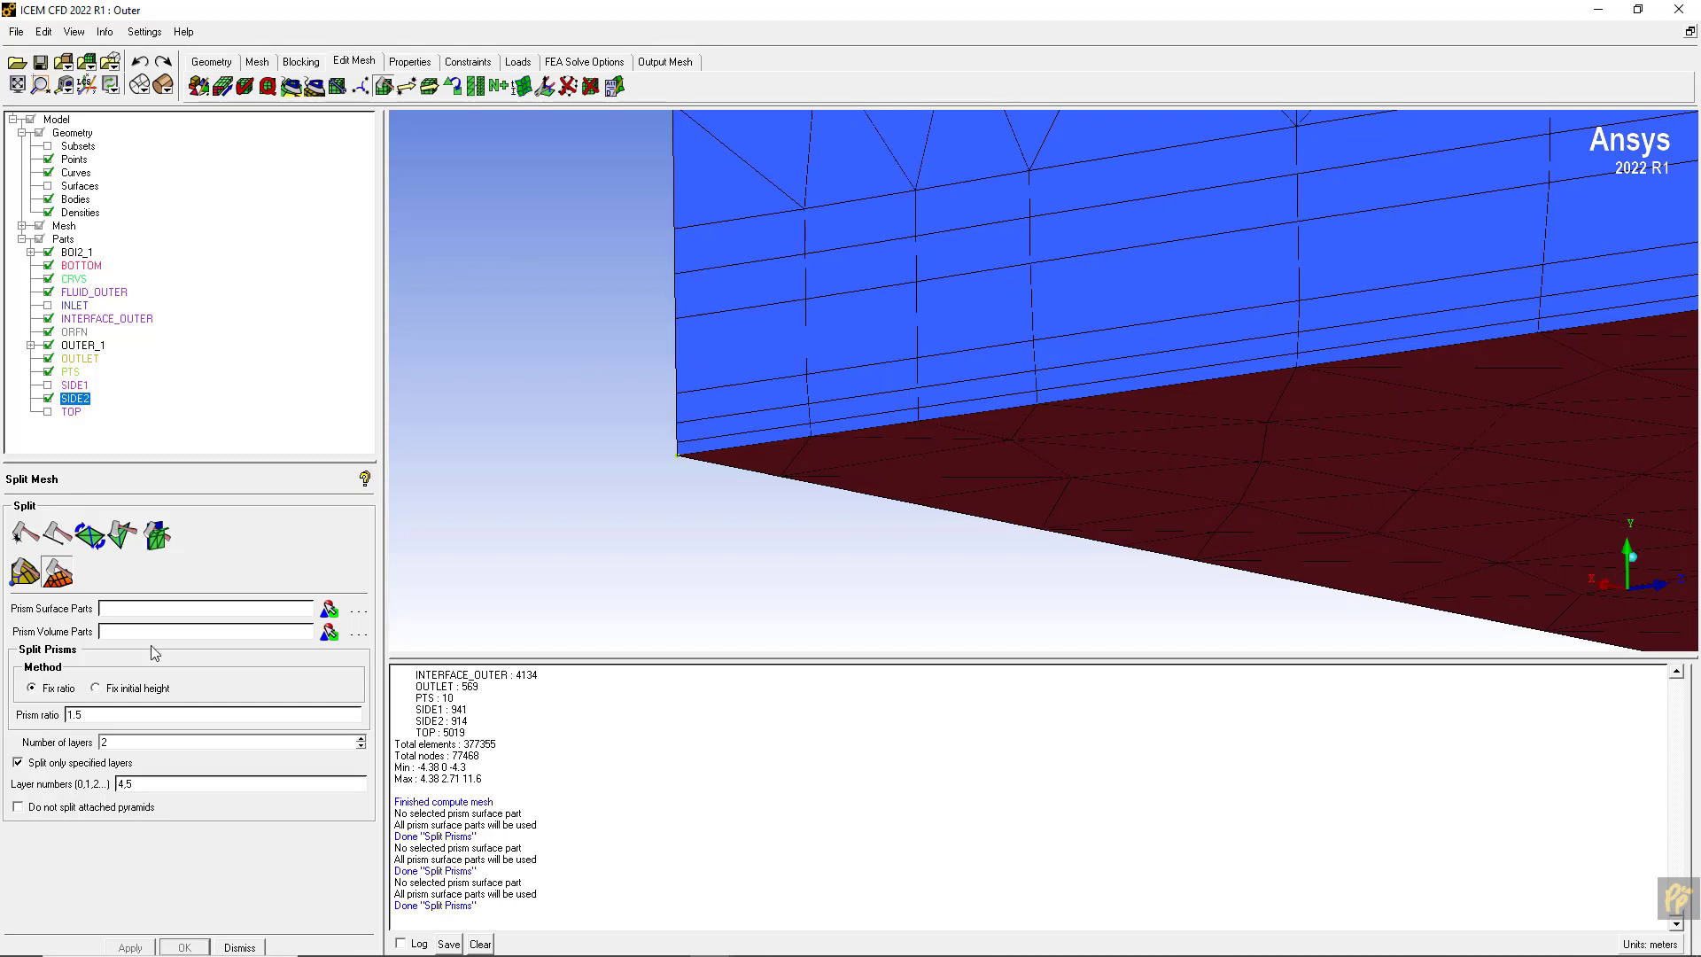
pyautogui.click(151, 785)
pyautogui.click(124, 946)
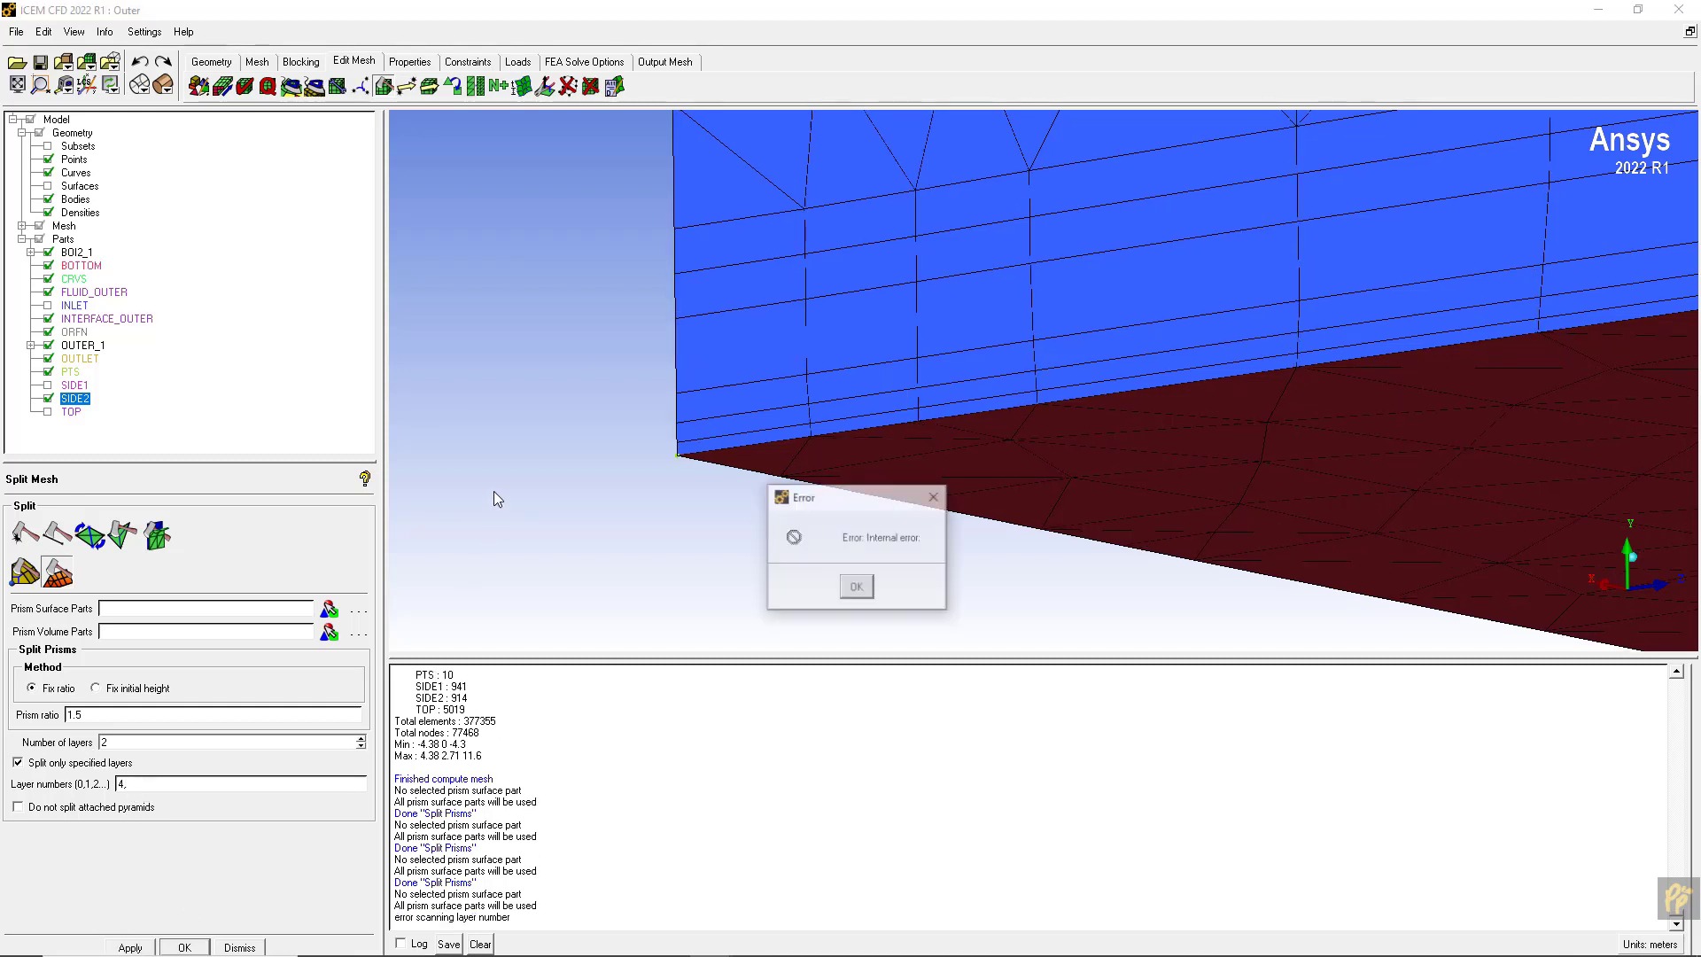
pyautogui.click(856, 588)
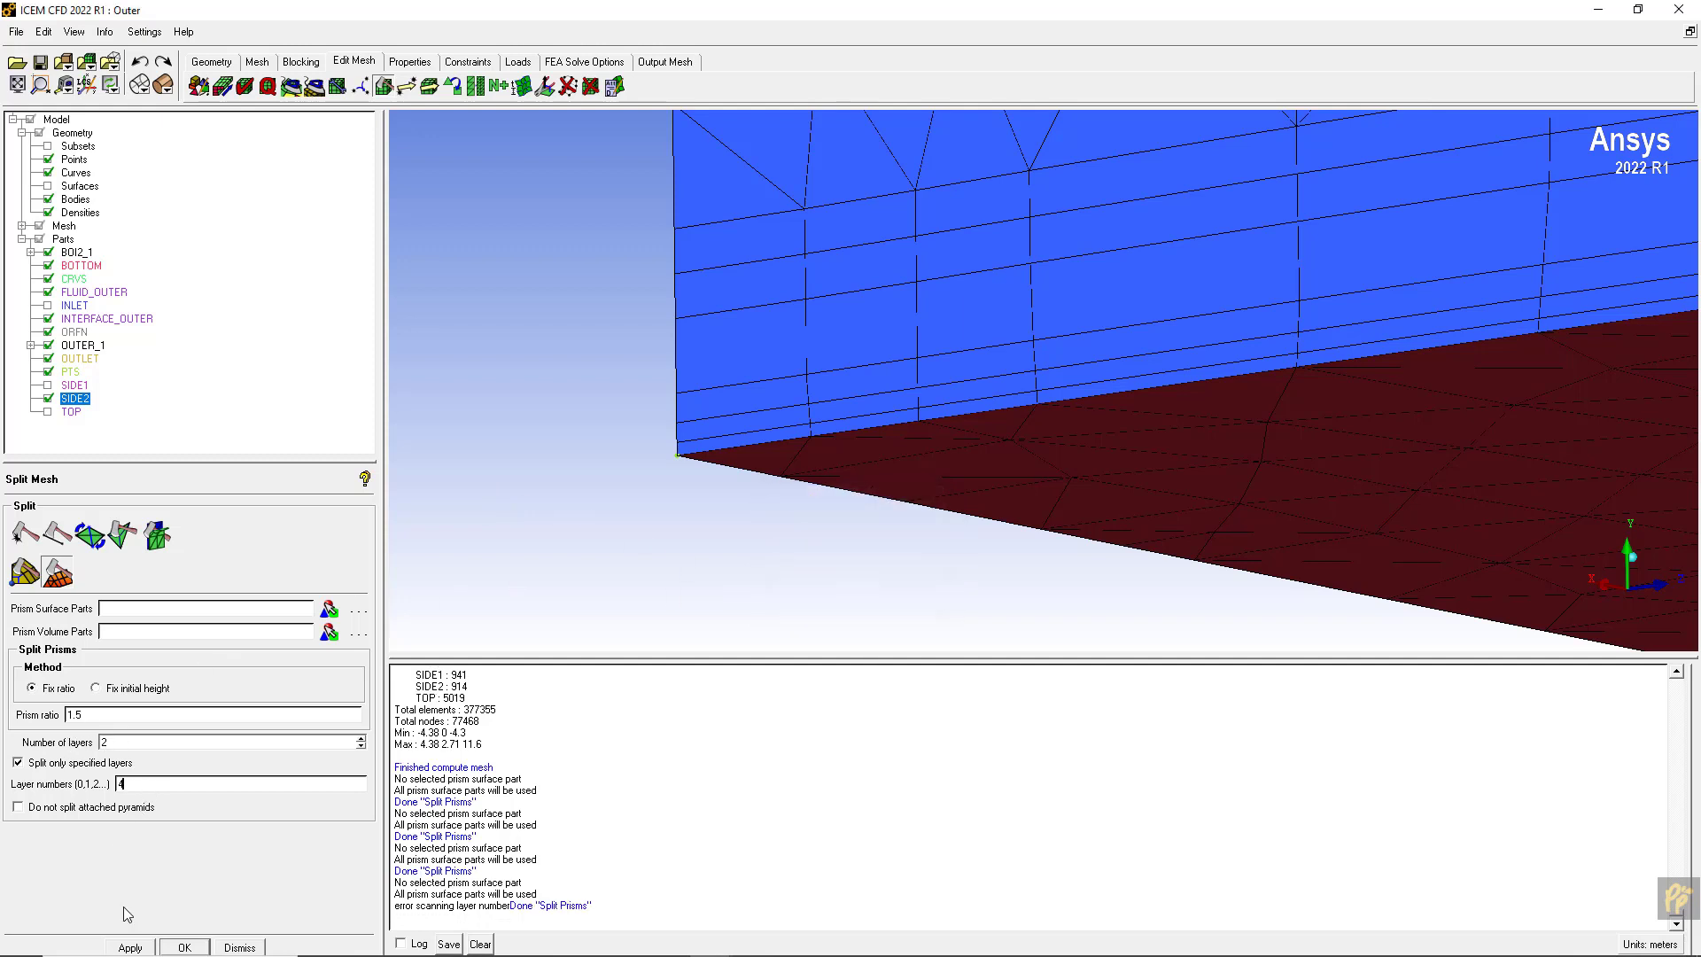
pyautogui.click(130, 946)
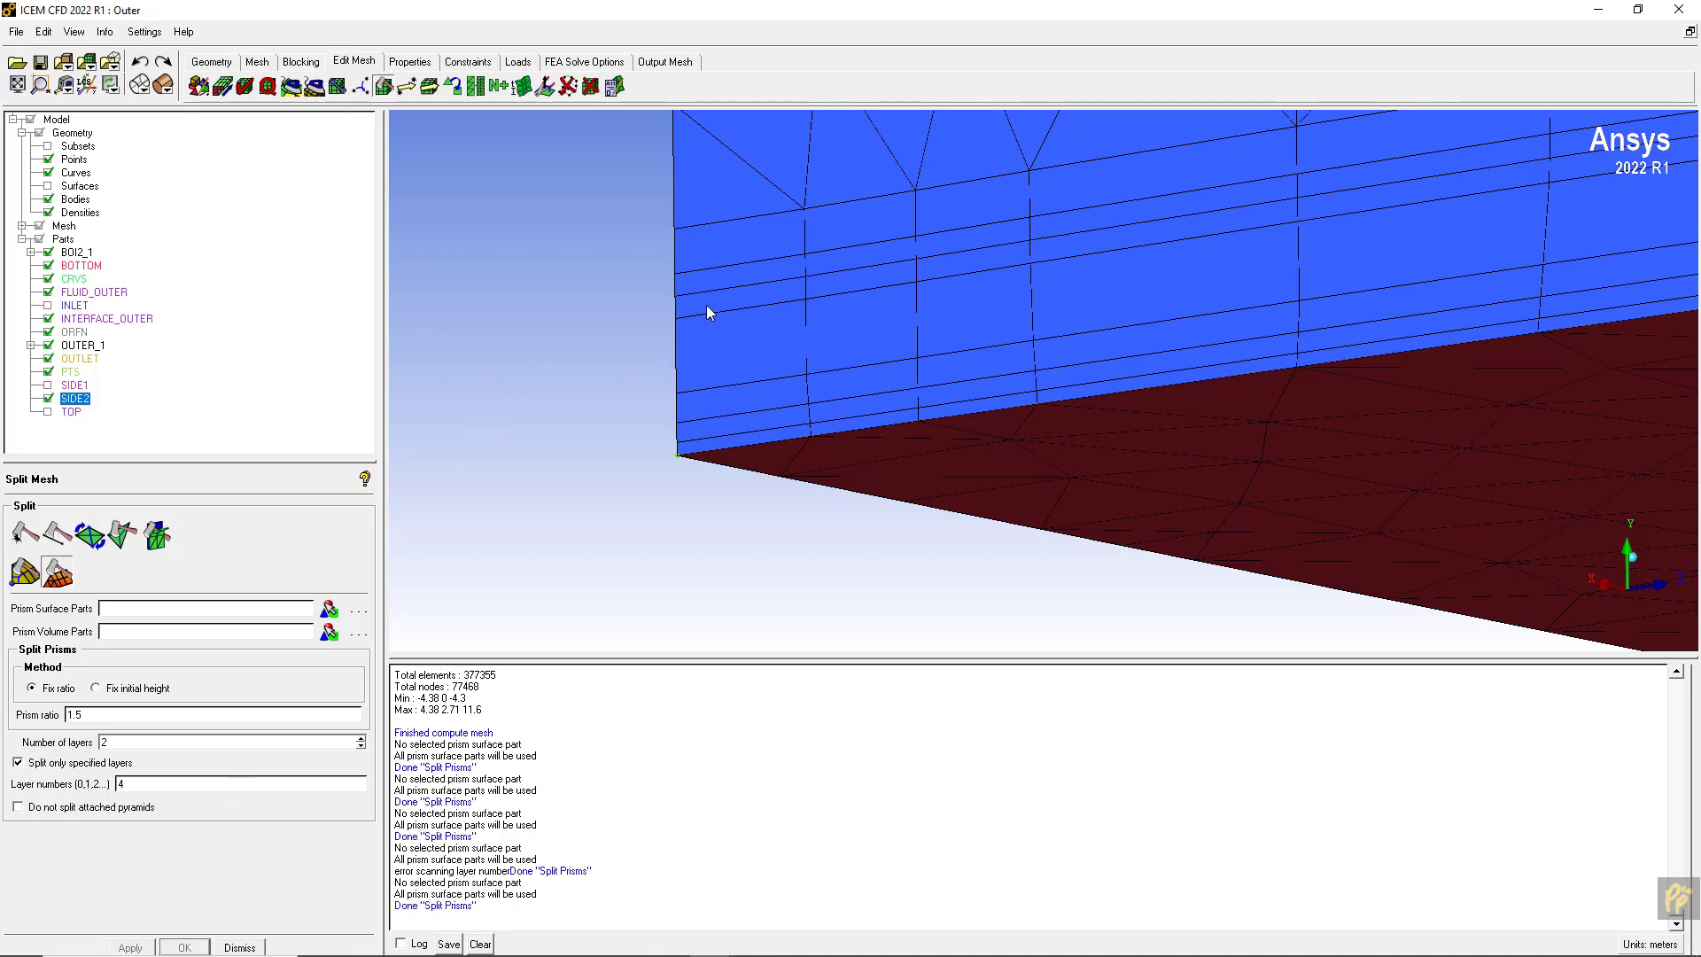
# - Redistribute the prism edges of all prism layers with a fixed ratio of 1.5
pyautogui.click(403, 89)
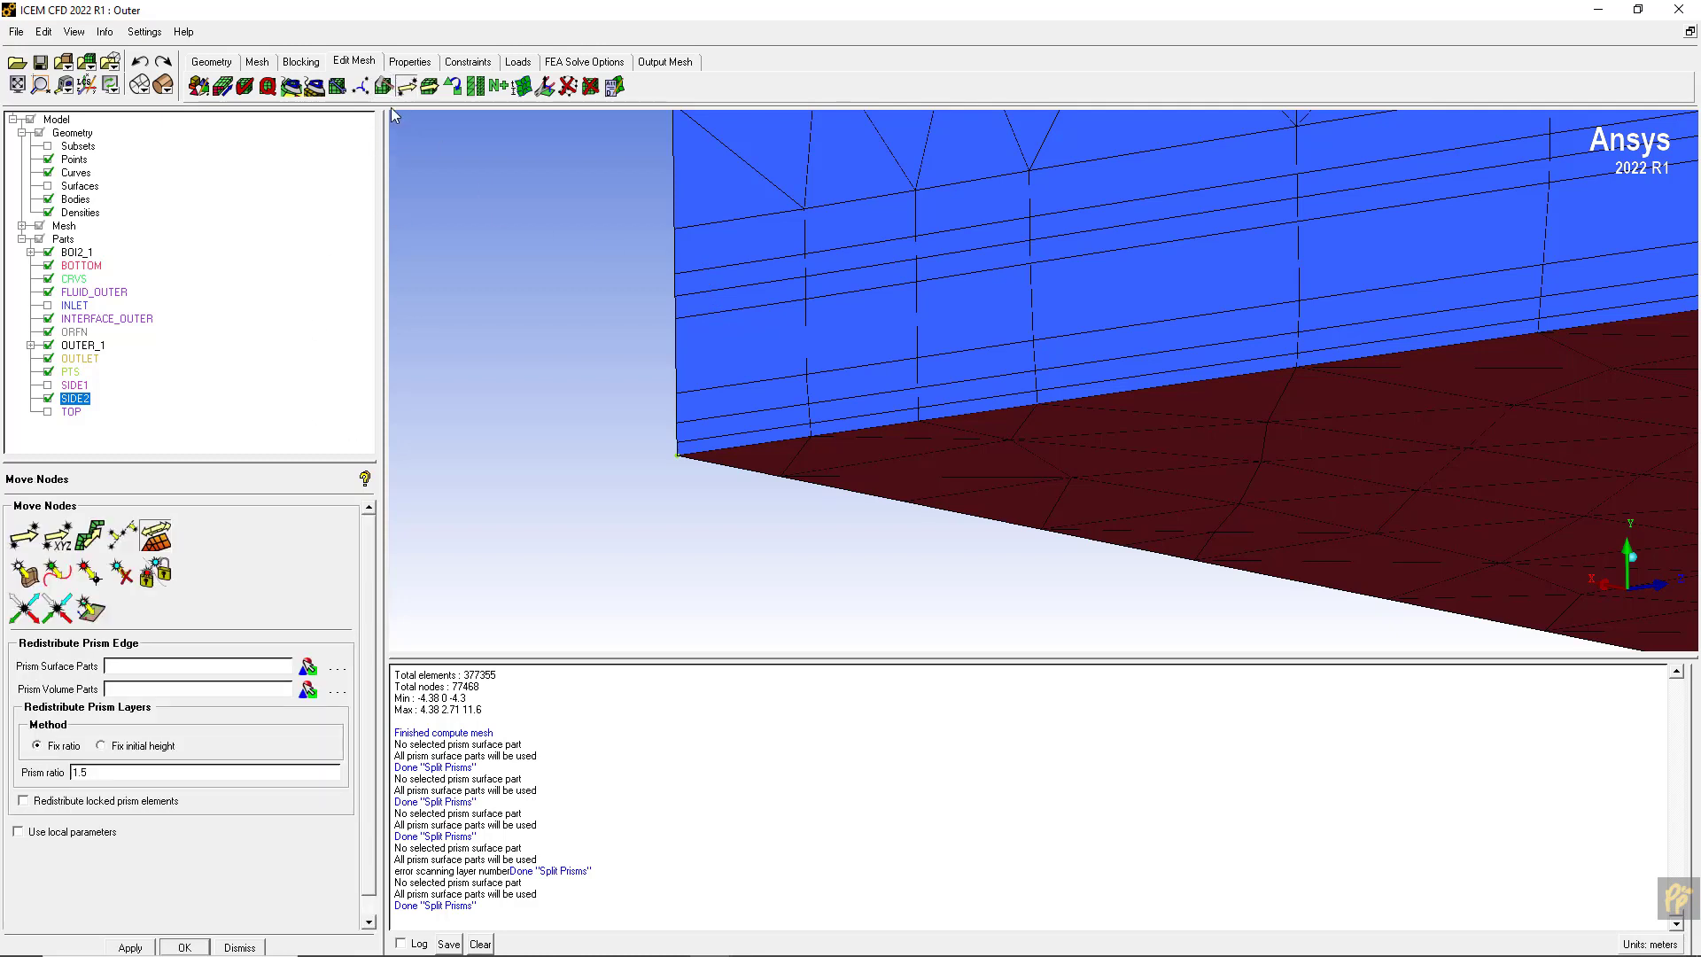
pyautogui.click(130, 948)
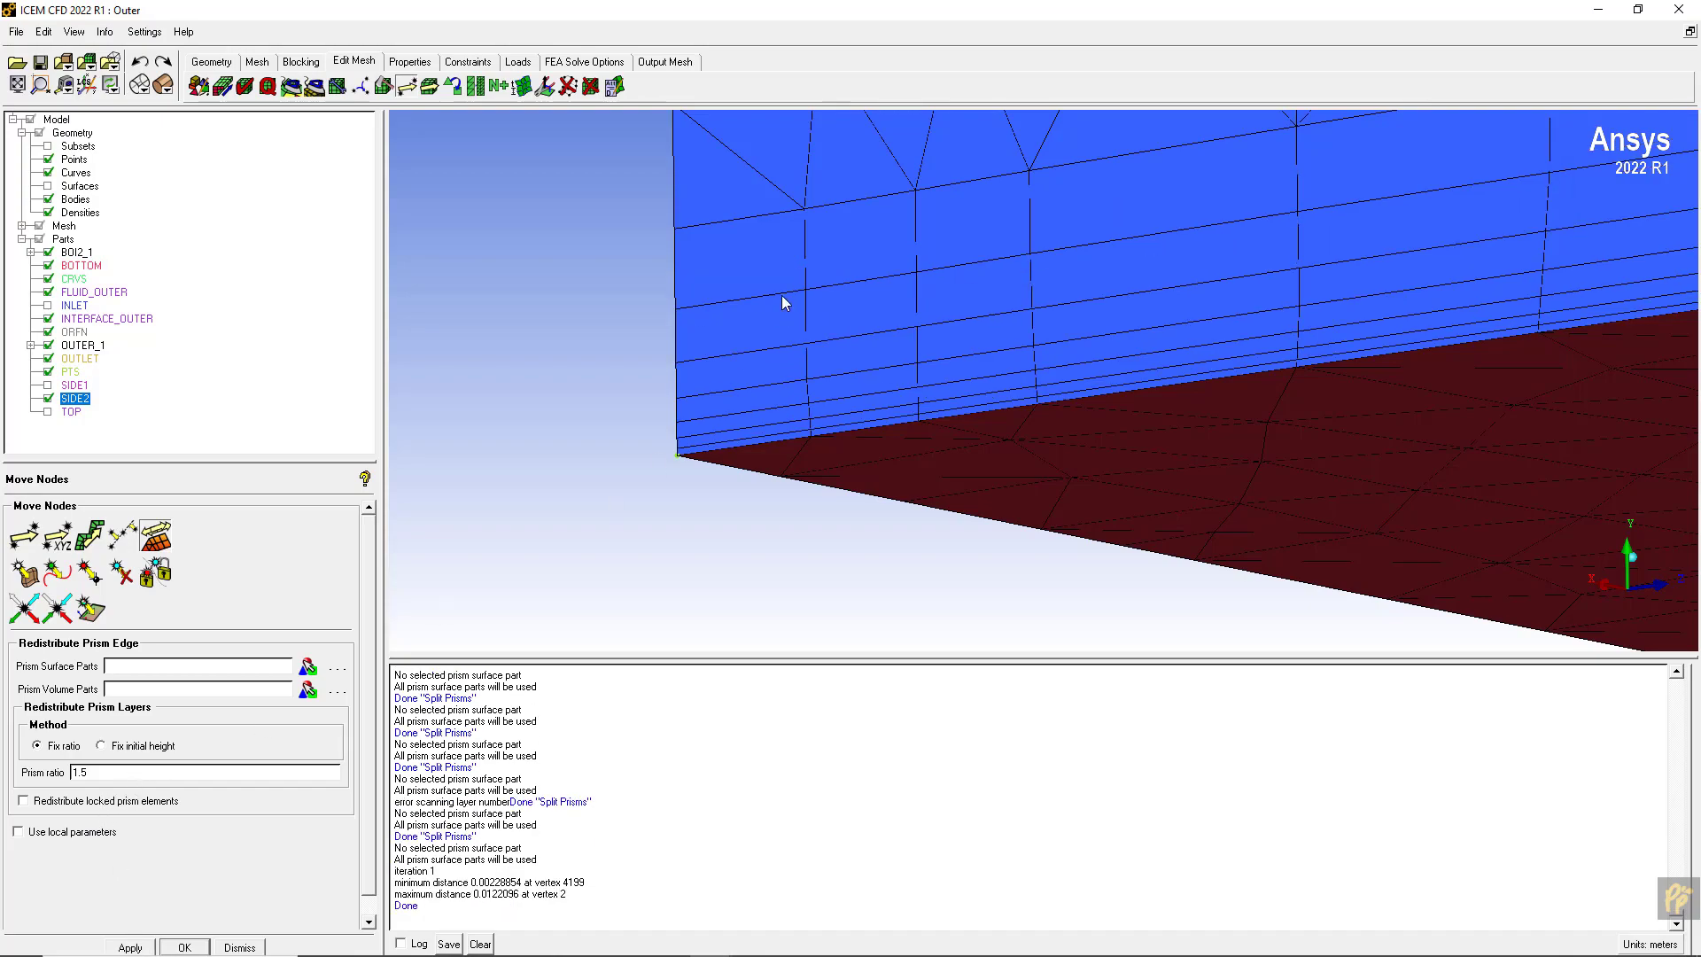
pyautogui.scroll(-10, 782, 303)
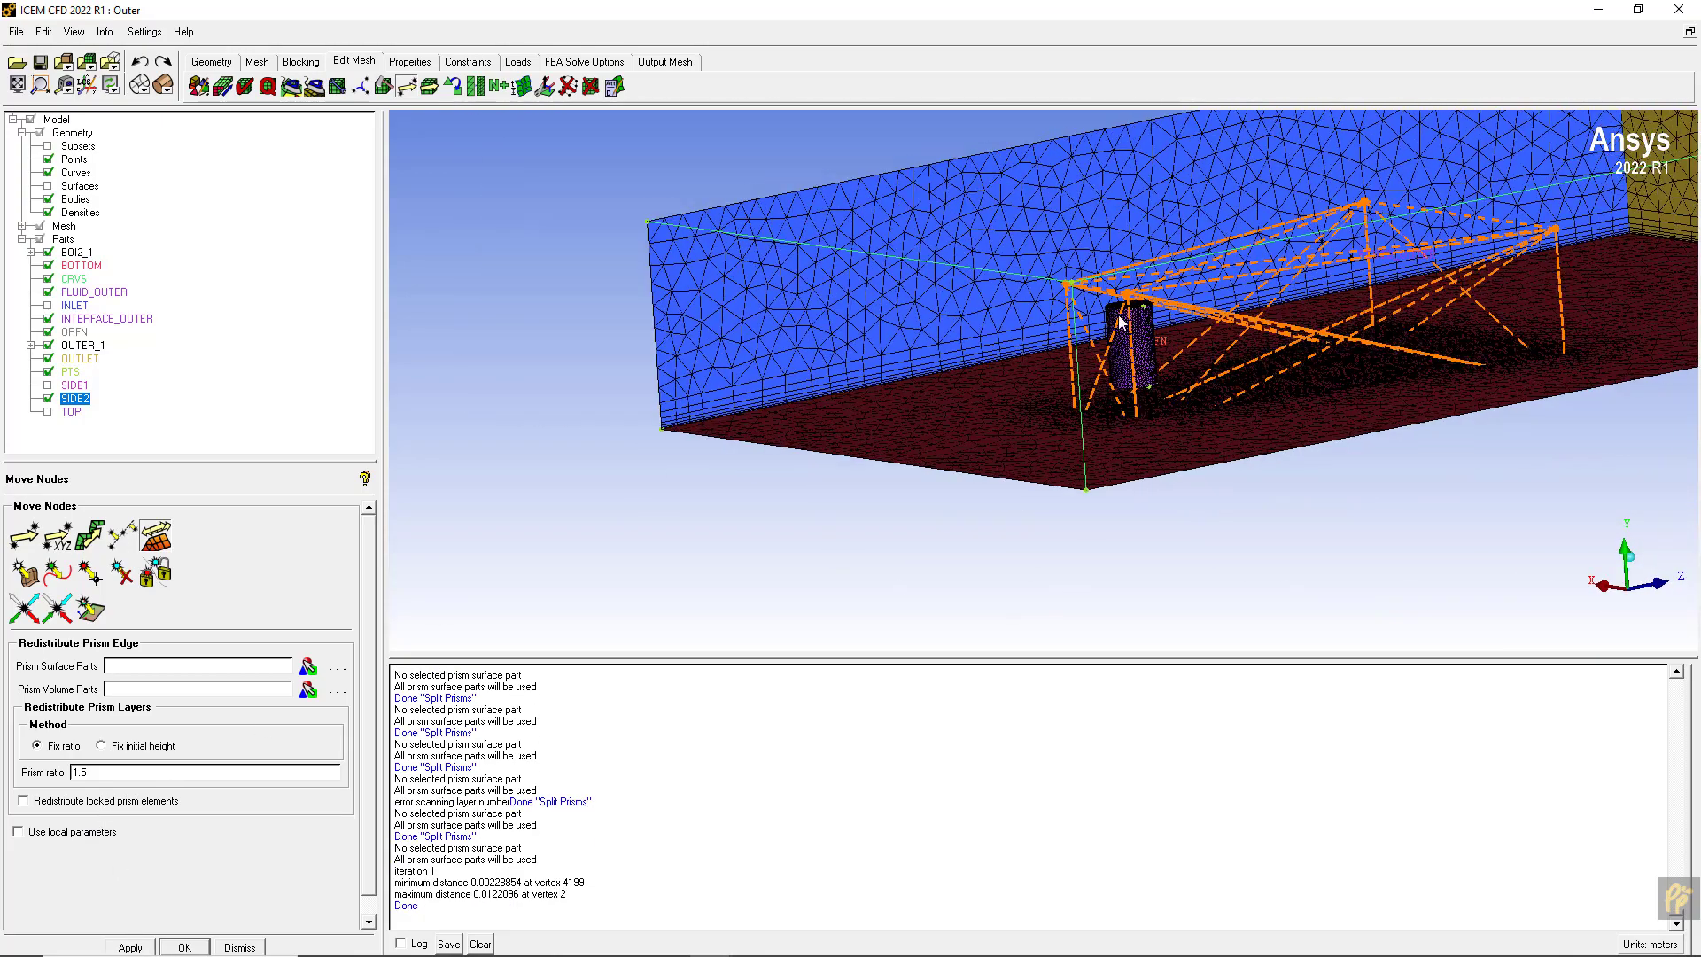
# - Show a cut plane through the mesh using the Middle X Plane method
pyautogui.moveTo(1121, 322); pyautogui.dragTo(780, 341)
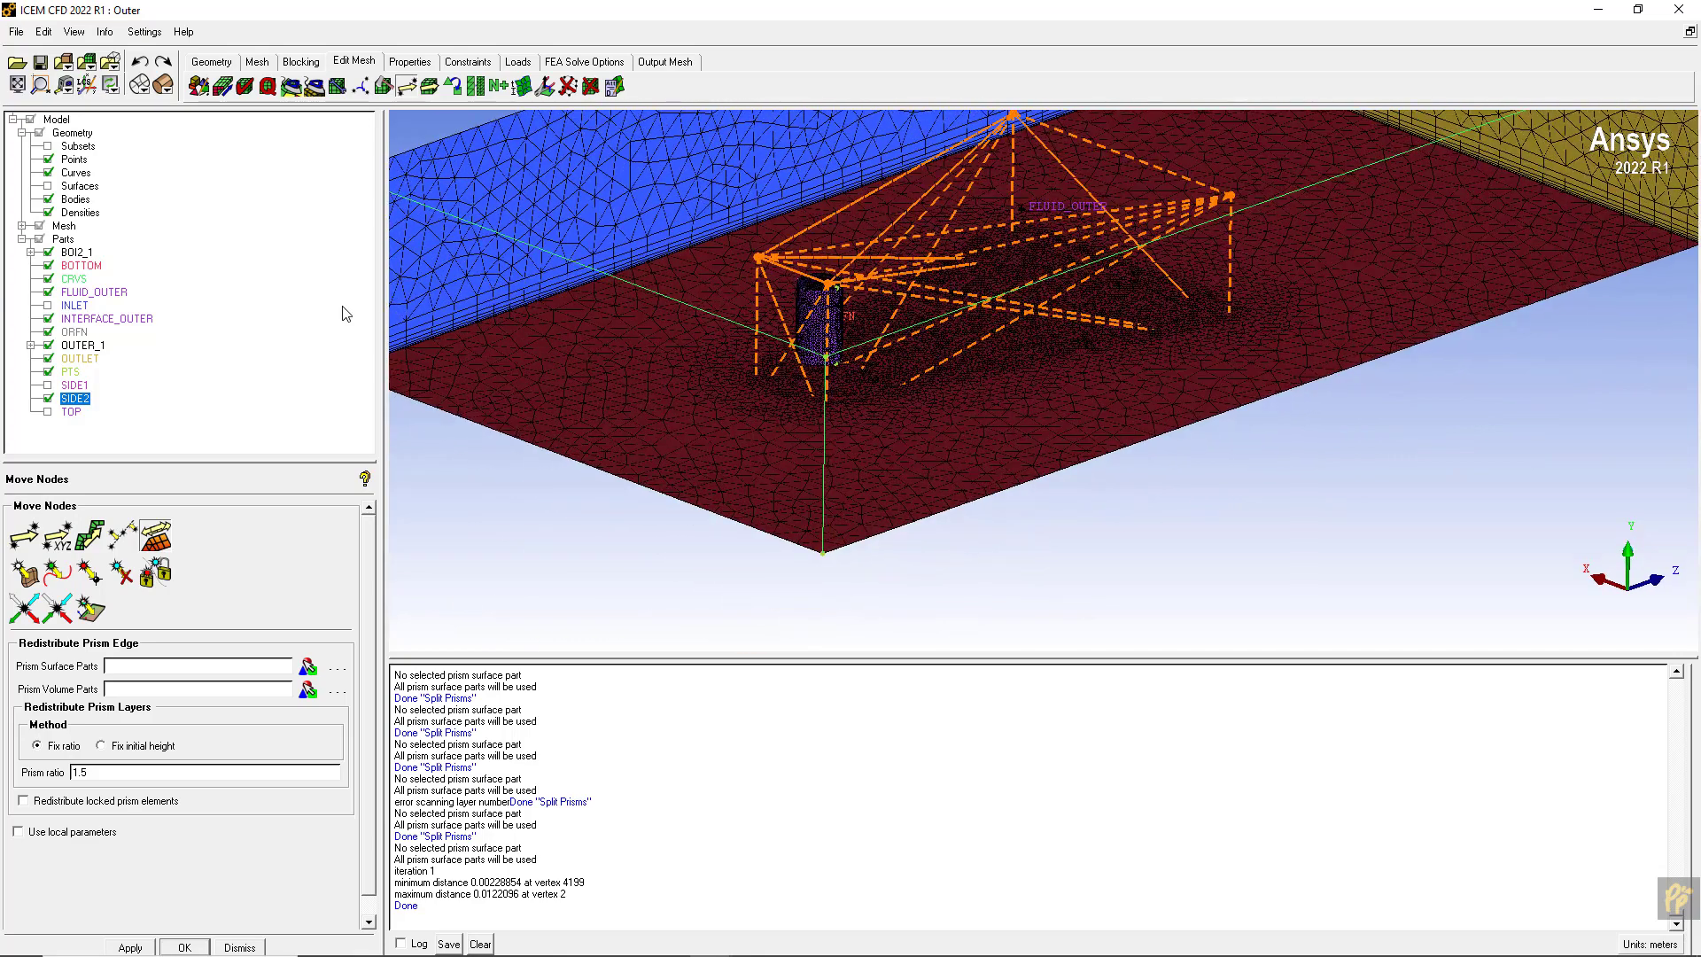
pyautogui.rightClick(71, 229)
pyautogui.moveTo(146, 239)
pyautogui.click(239, 237)
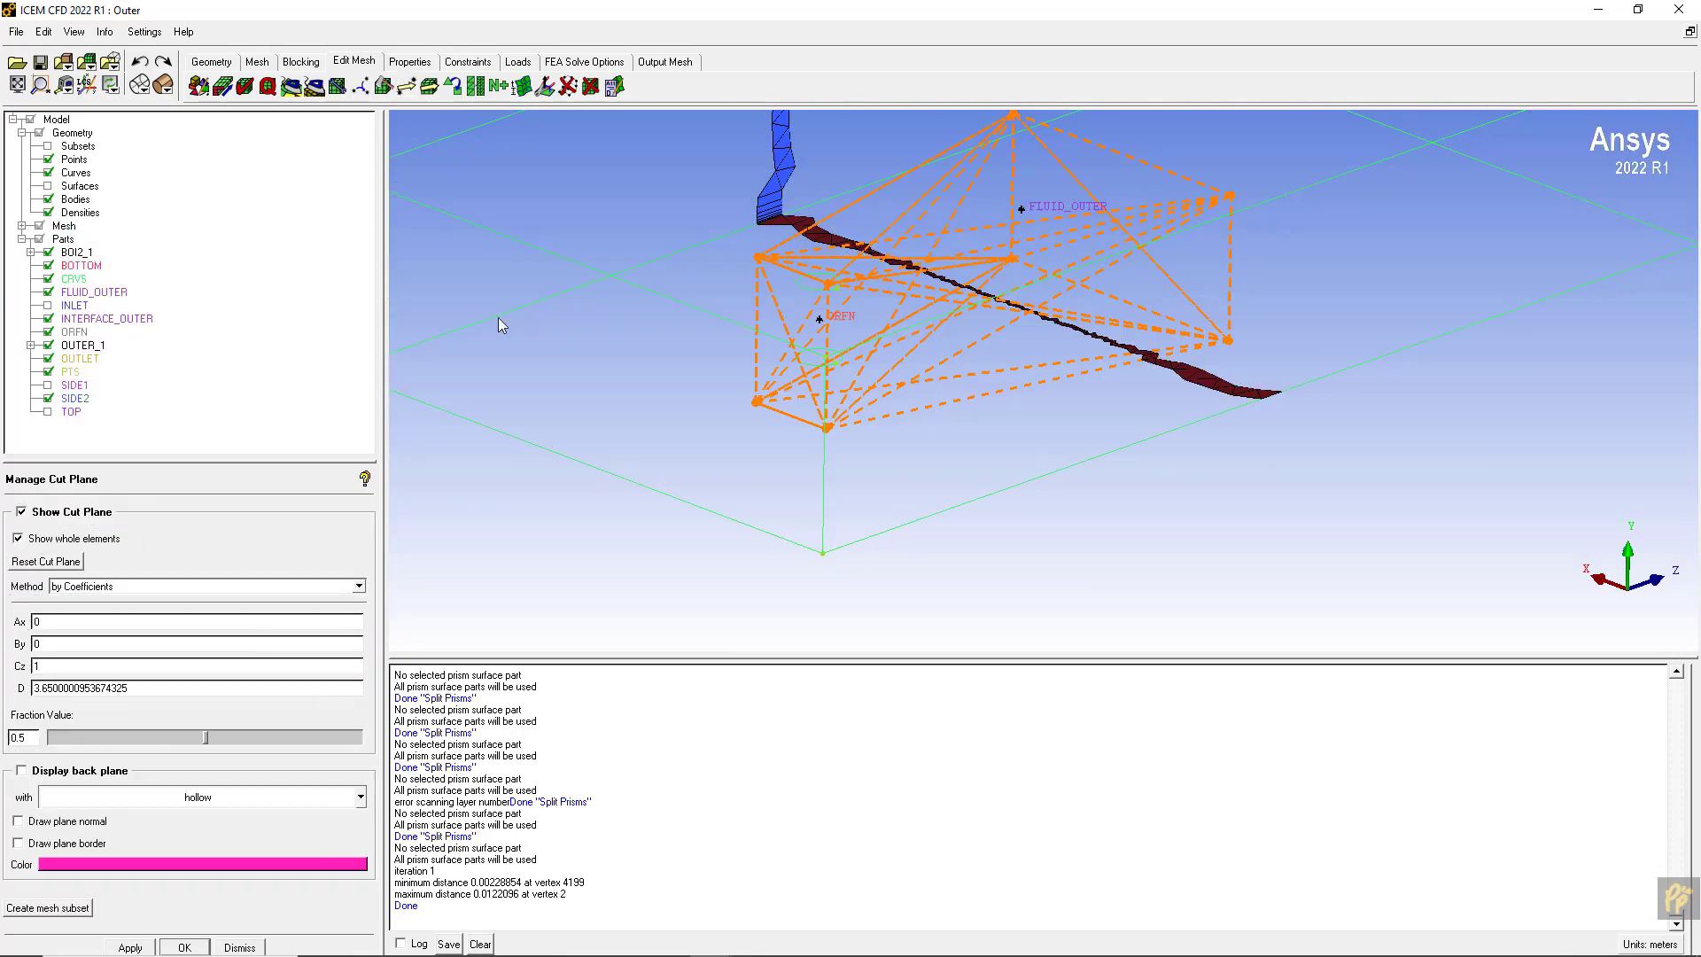
pyautogui.moveTo(561, 365); pyautogui.dragTo(448, 305)
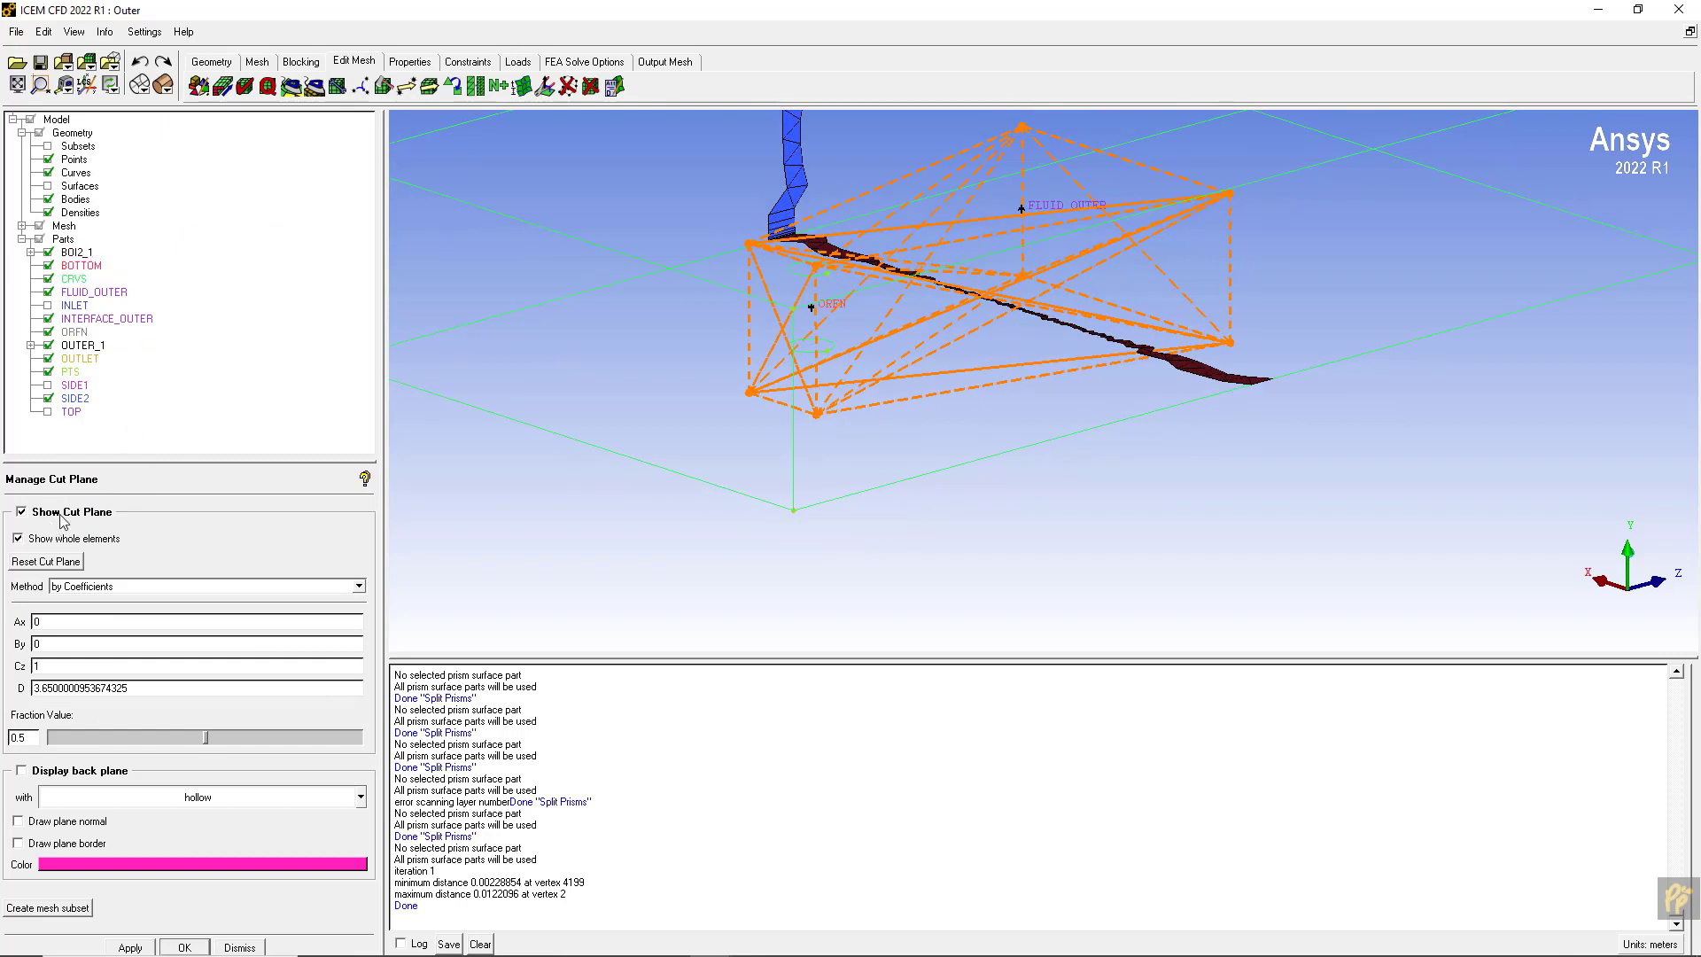
pyautogui.click(110, 591)
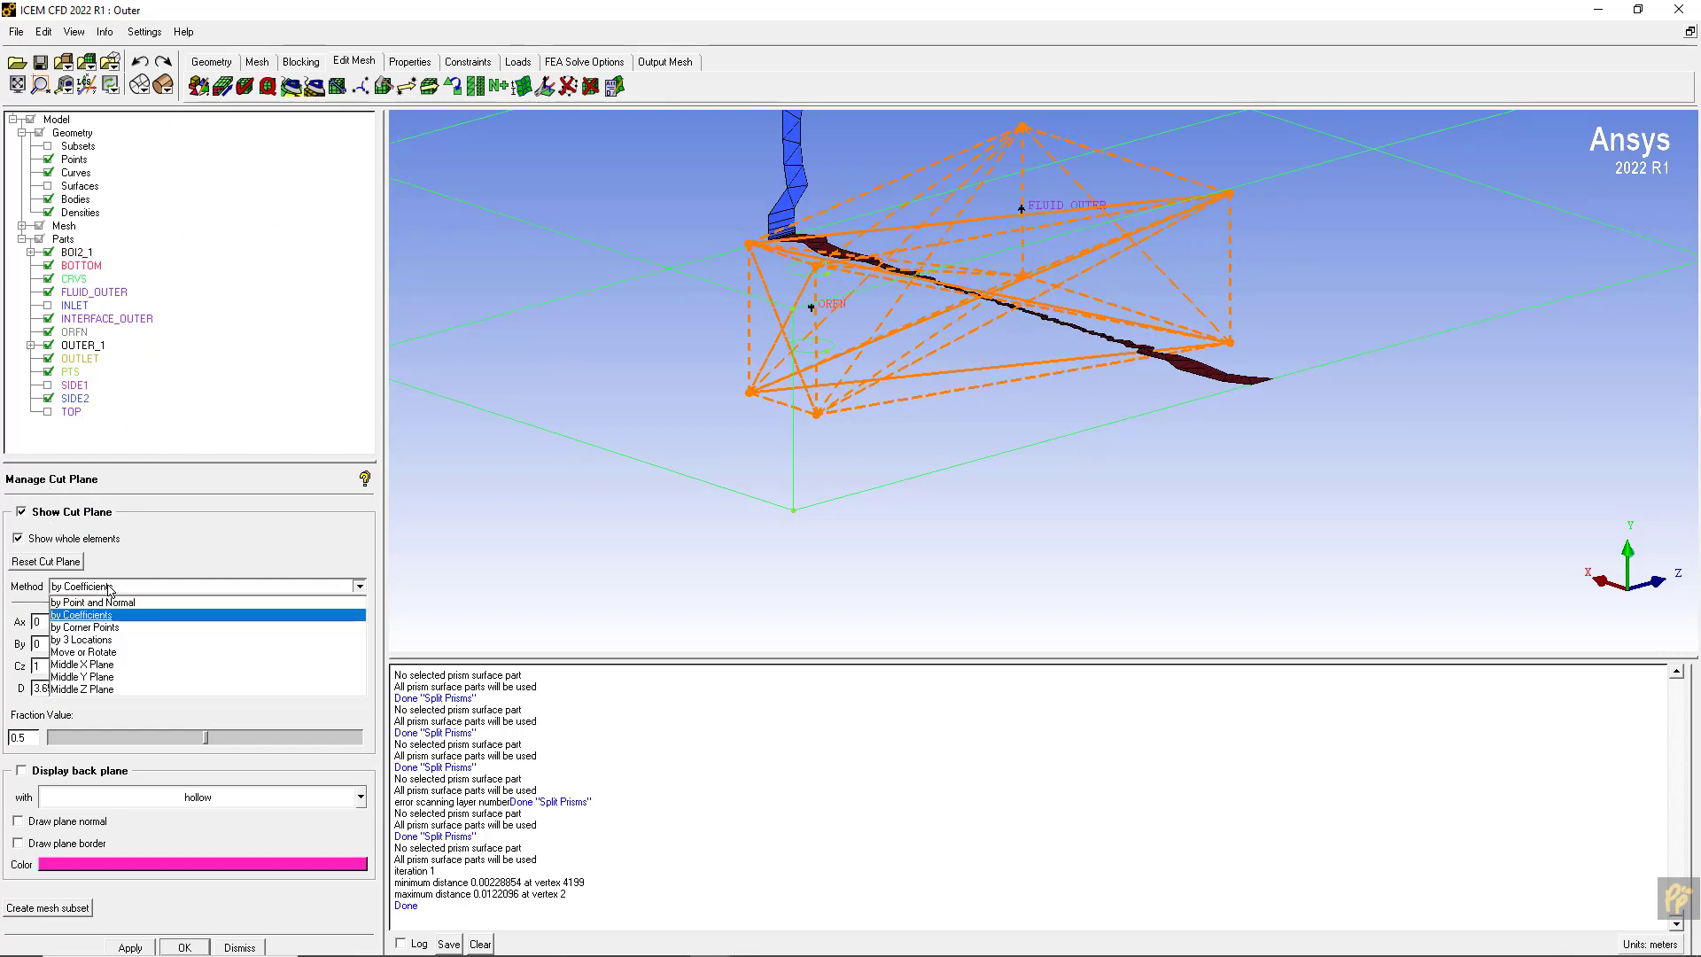
pyautogui.click(78, 664)
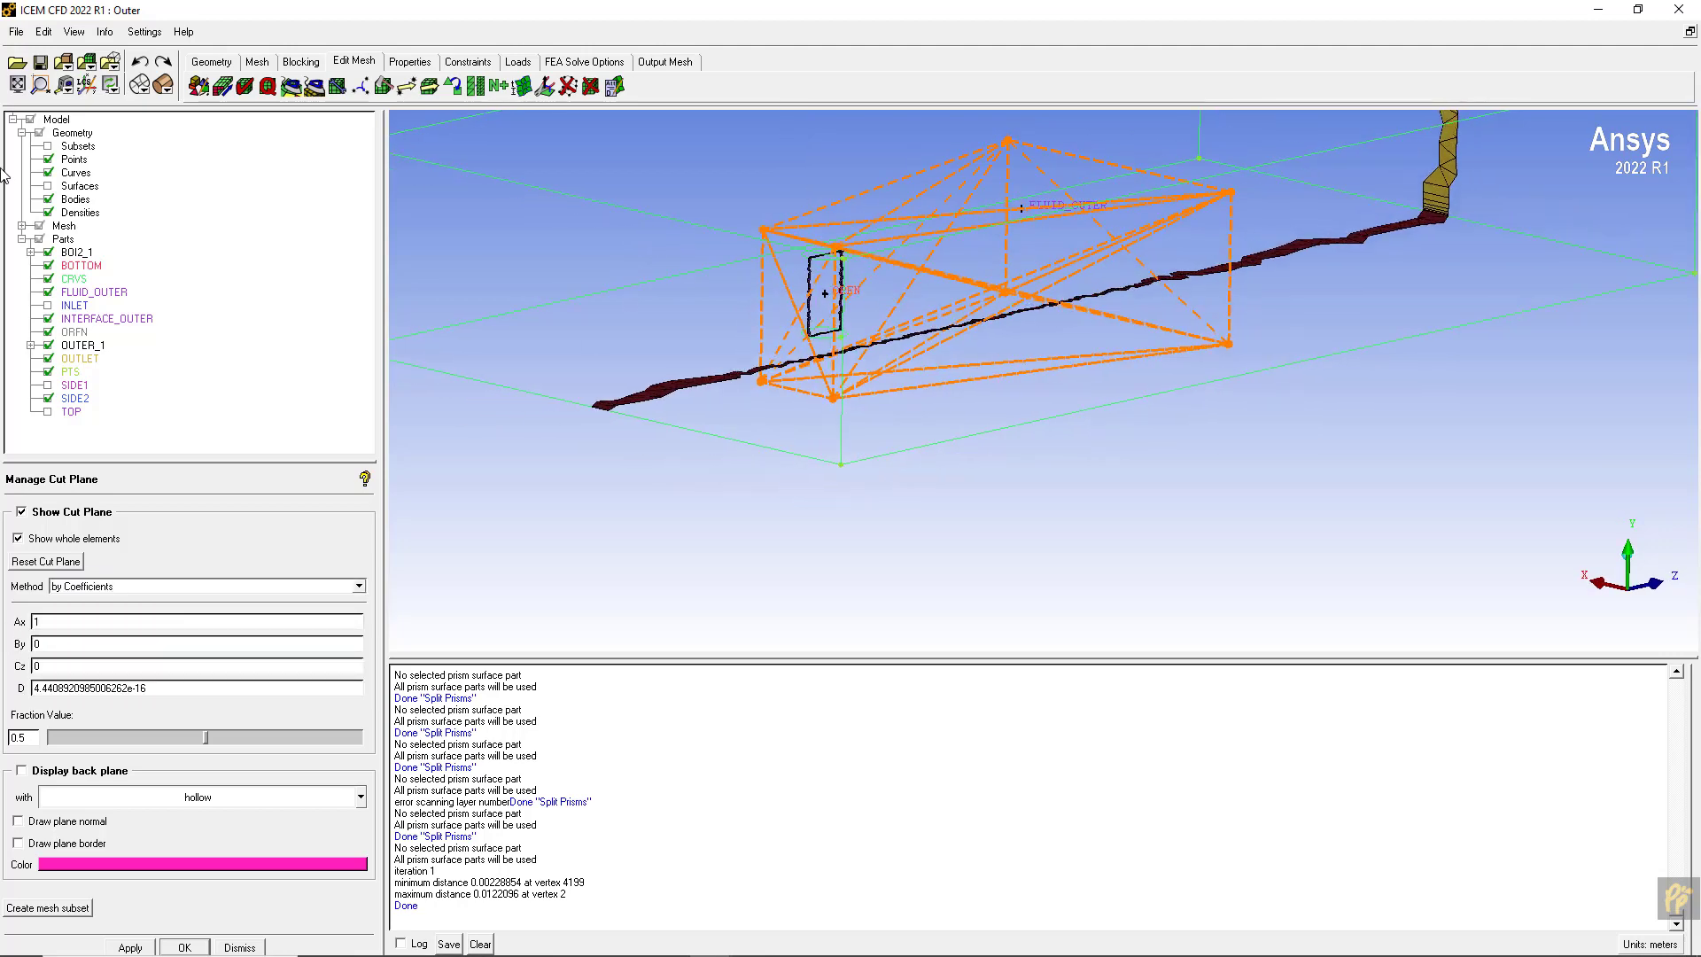
pyautogui.moveTo(620, 266); pyautogui.dragTo(753, 250)
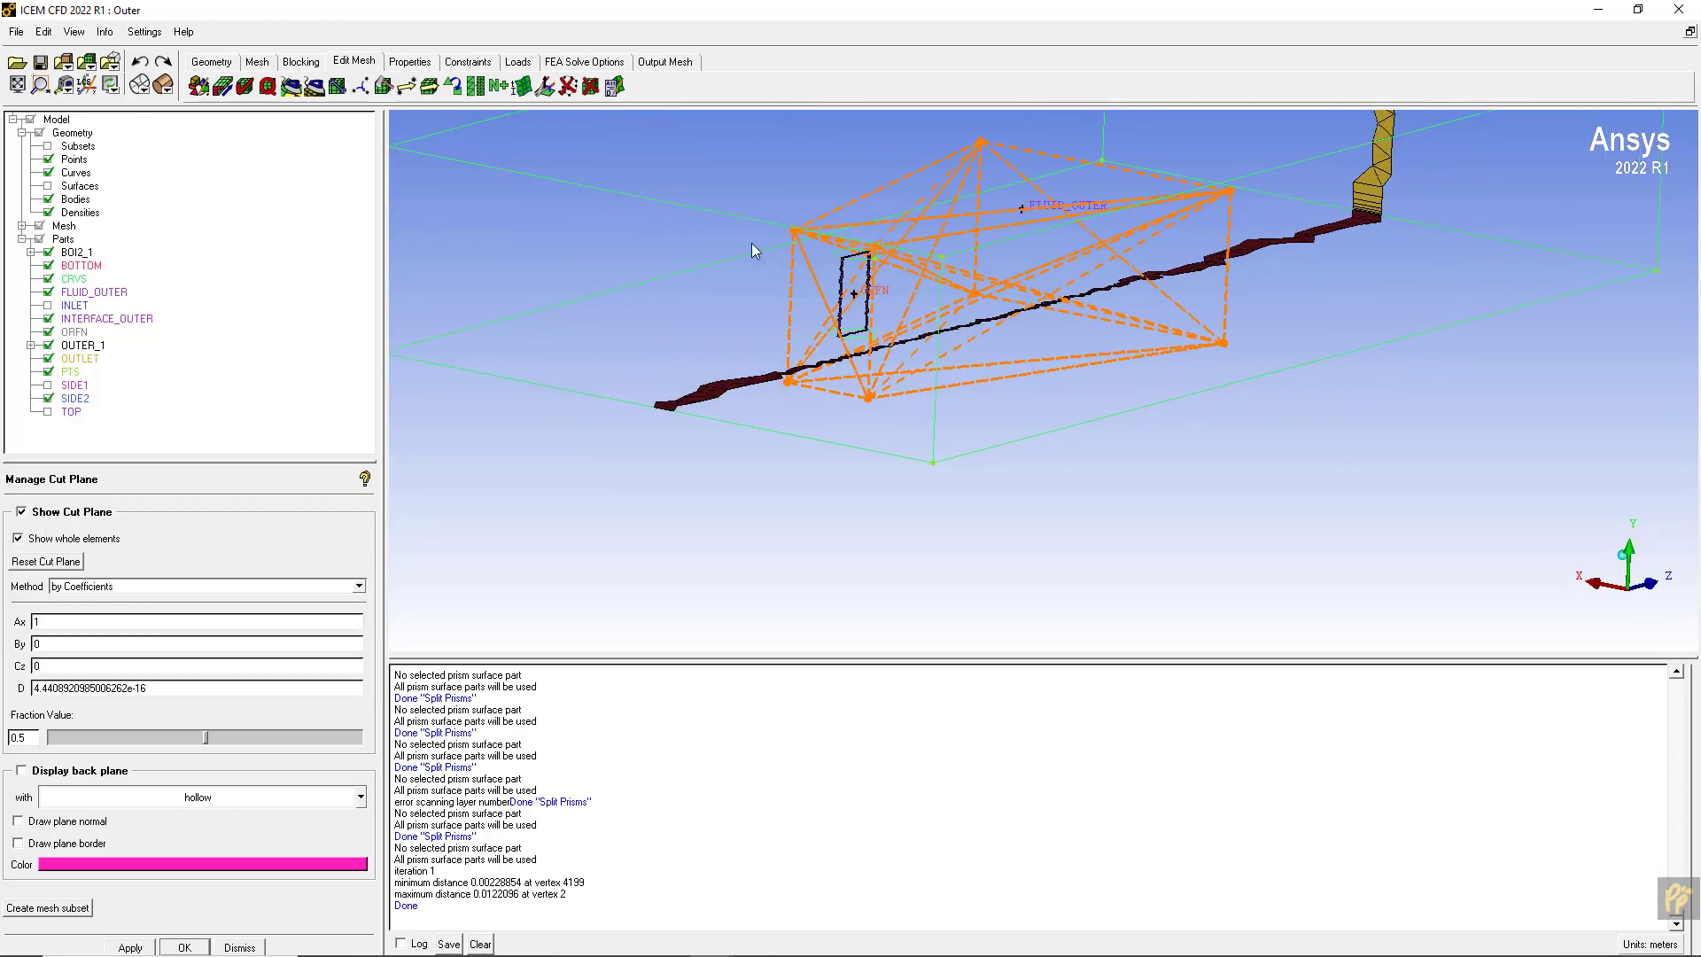
# - Hide the densities, show the geometry surfaces and the volume mesh, and examine the cut through the tetrahedra and prisms
pyautogui.click(48, 212)
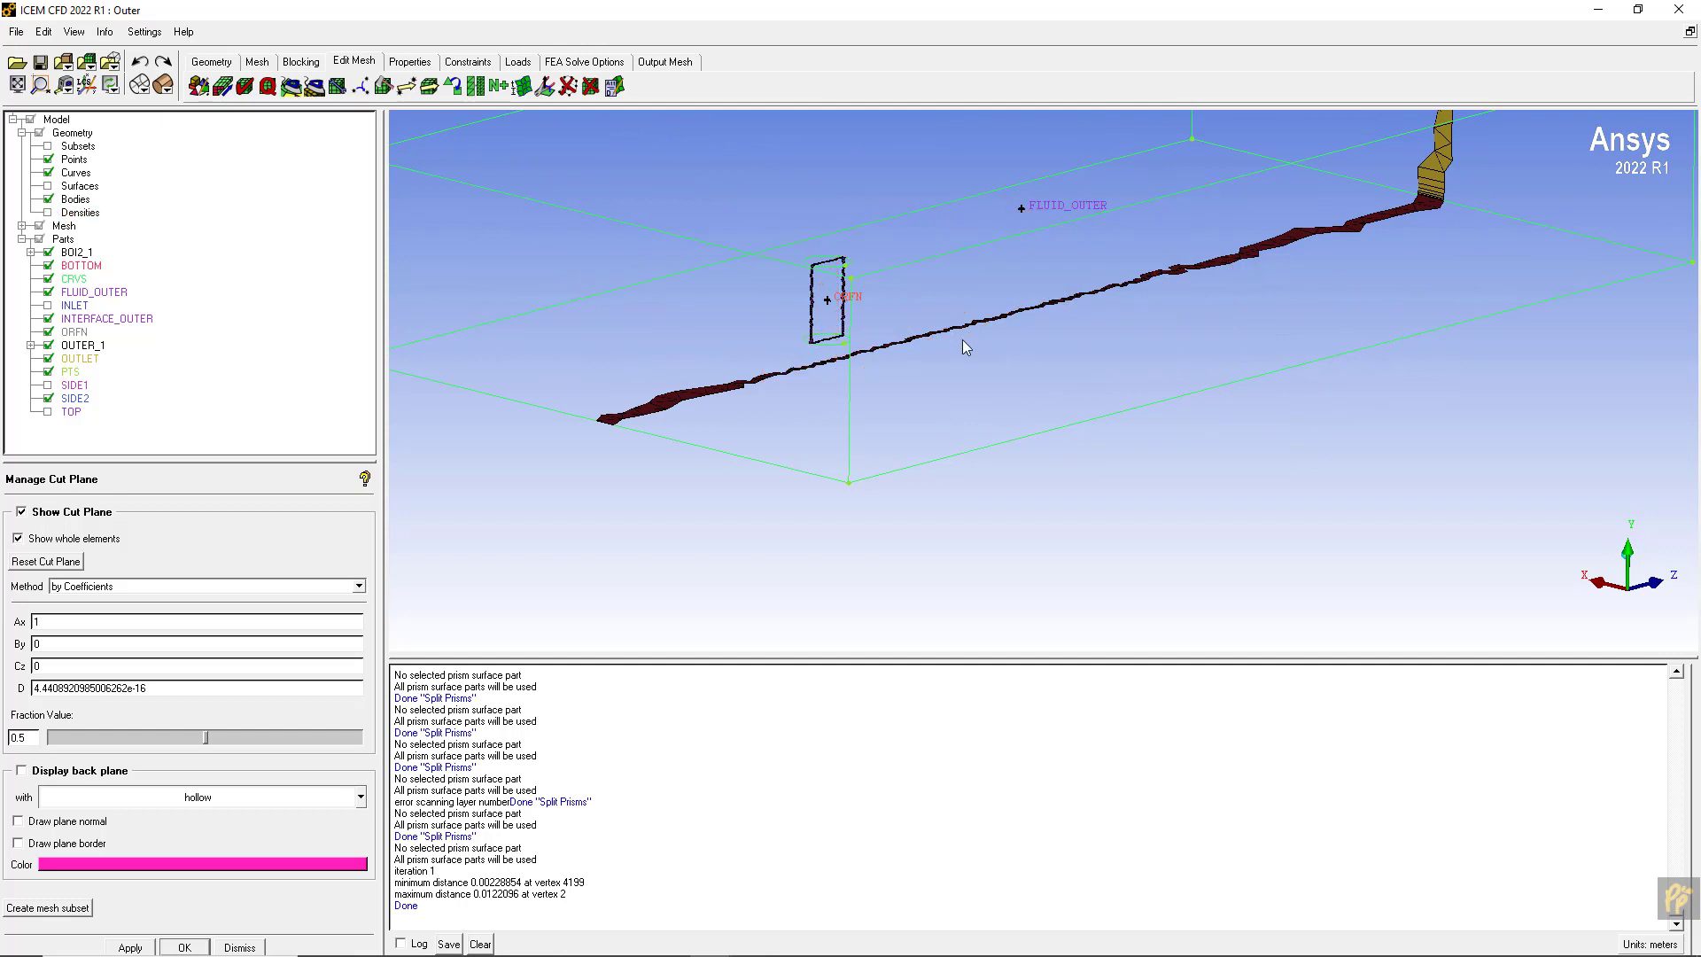
pyautogui.moveTo(963, 340); pyautogui.dragTo(3, 147)
pyautogui.click(48, 186)
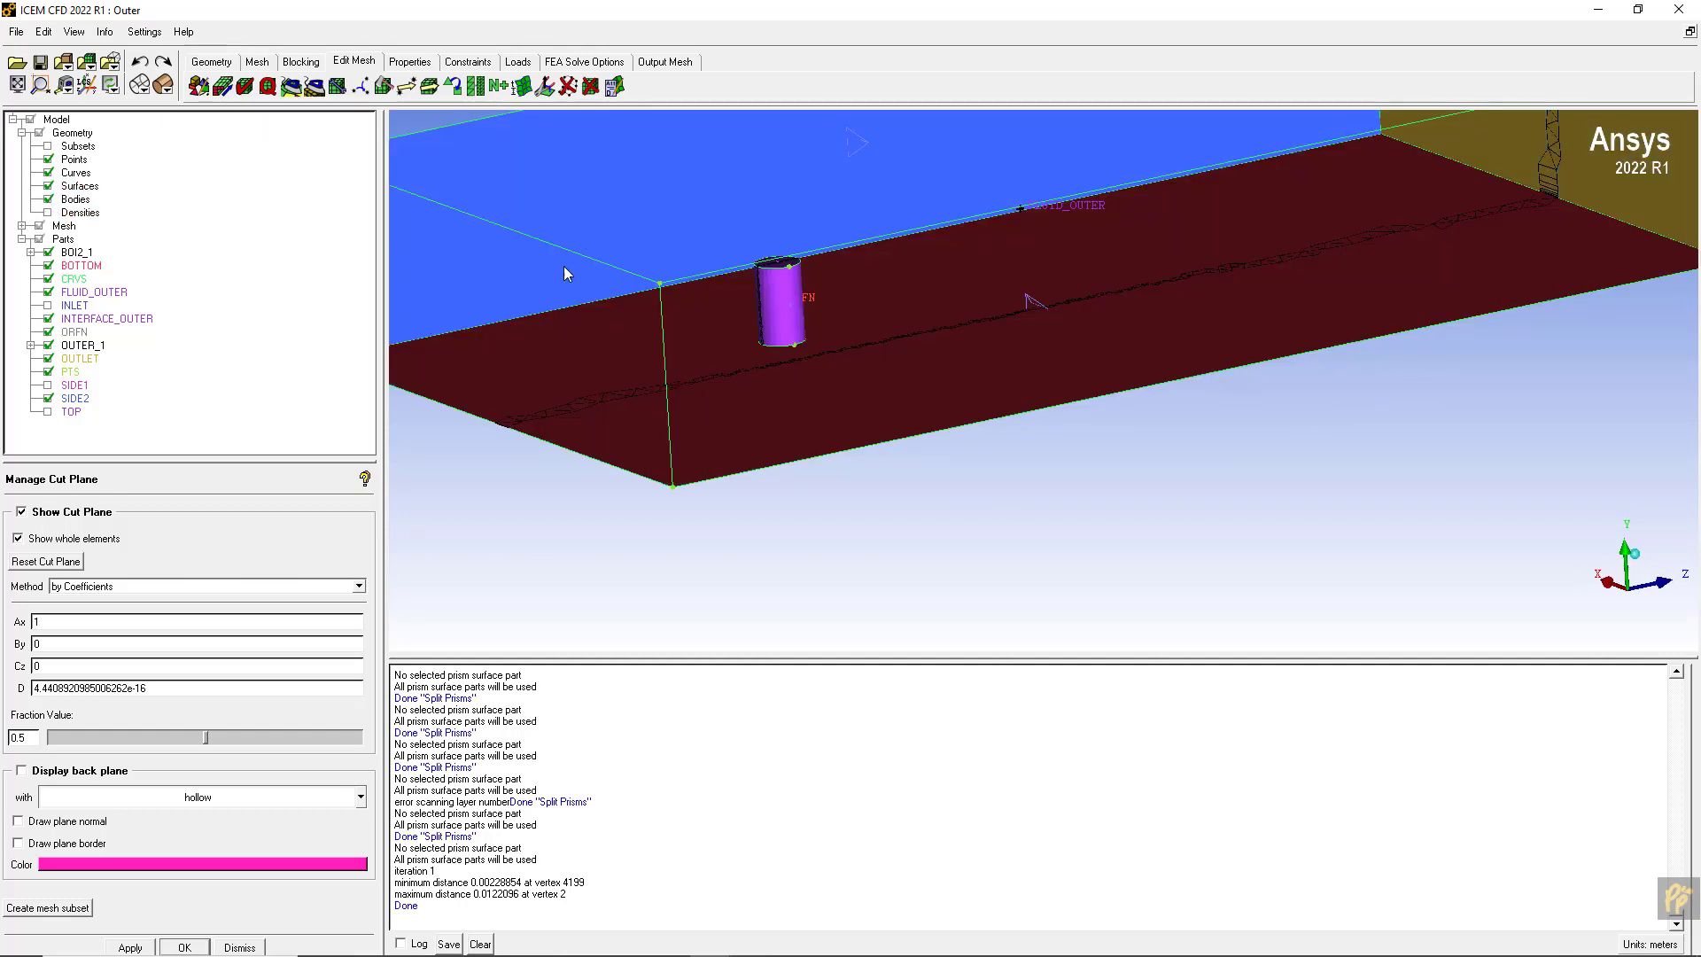
pyautogui.moveTo(564, 266); pyautogui.dragTo(719, 337)
pyautogui.click(22, 226)
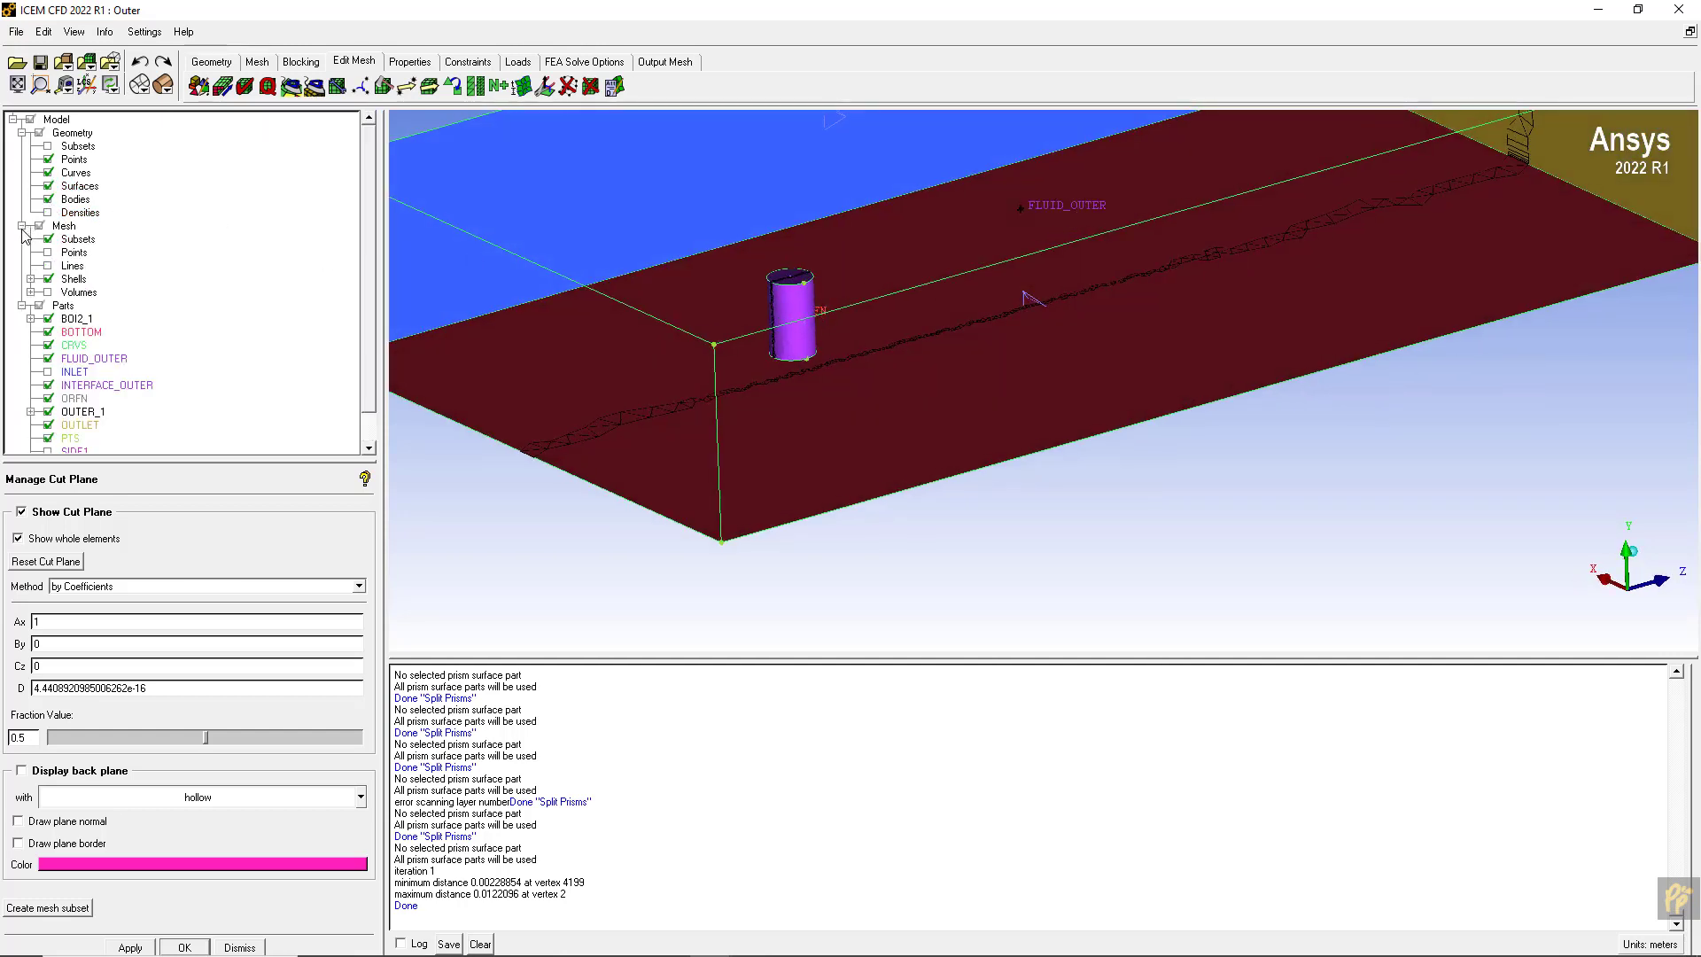
pyautogui.click(32, 292)
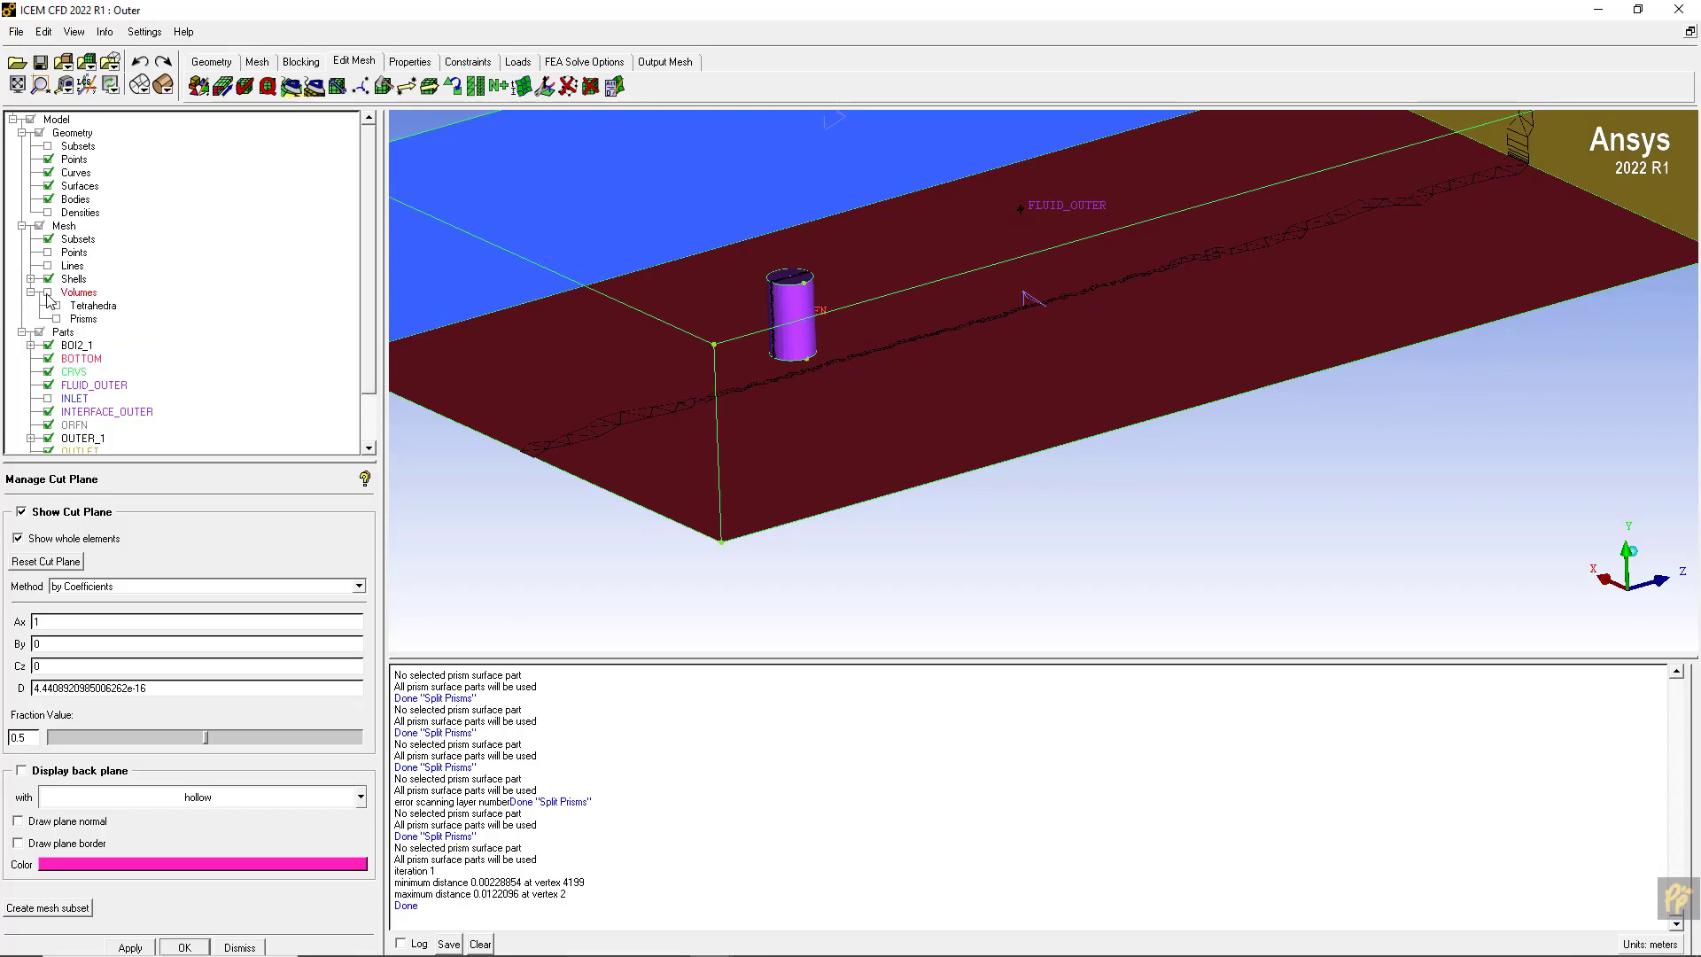
pyautogui.click(48, 293)
pyautogui.scroll(8, 591, 277)
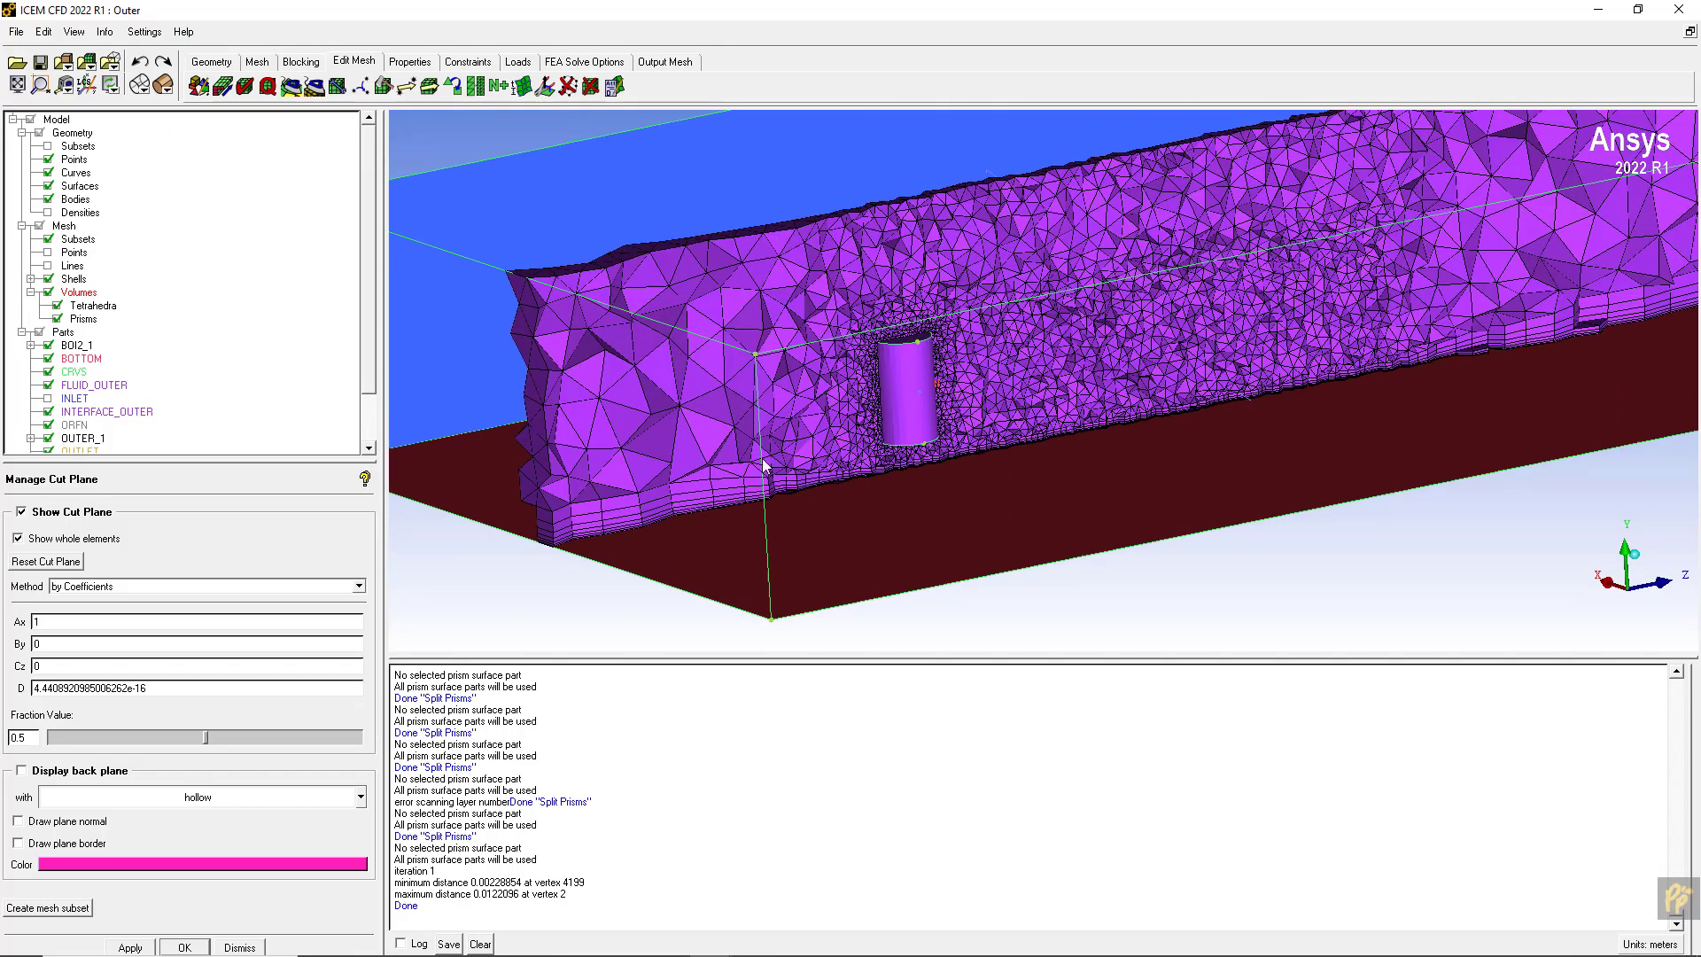
pyautogui.moveTo(740, 348); pyautogui.dragTo(802, 282)
# - Save the project and overwrite the previously saved mesh
pyautogui.click(40, 62)
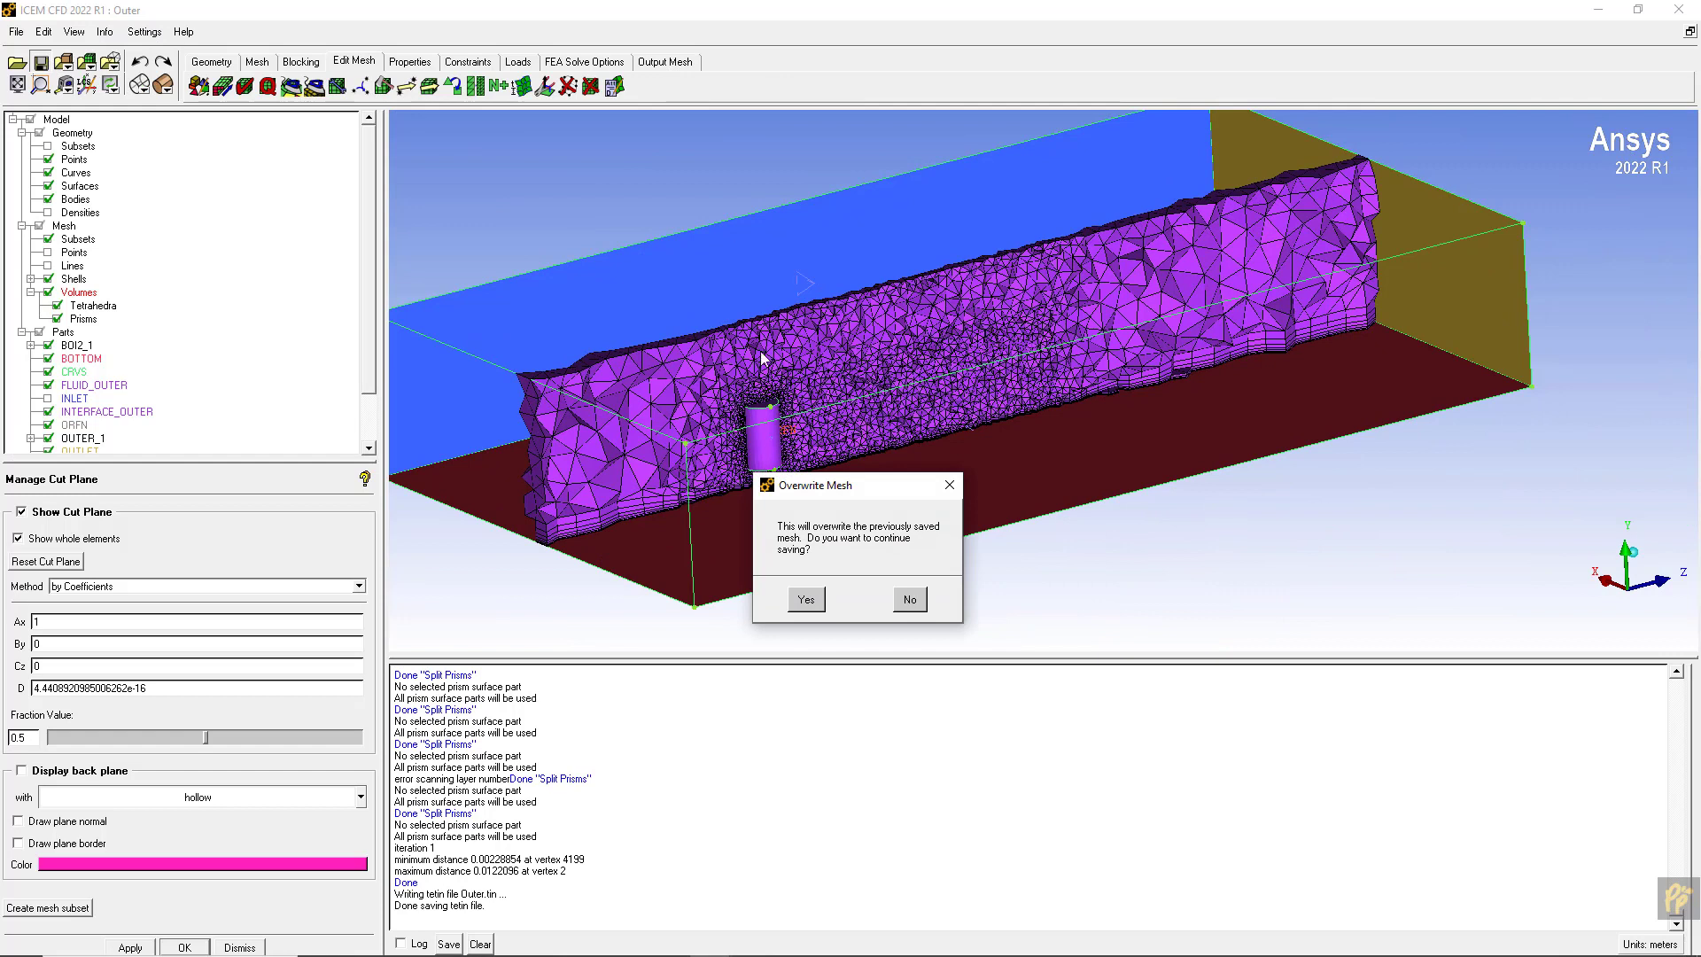
pyautogui.click(806, 599)
# - Open the part boundary conditions for Ansys Fluent output and assign a wall condition to the one-sided surface BOTTOM
pyautogui.click(683, 61)
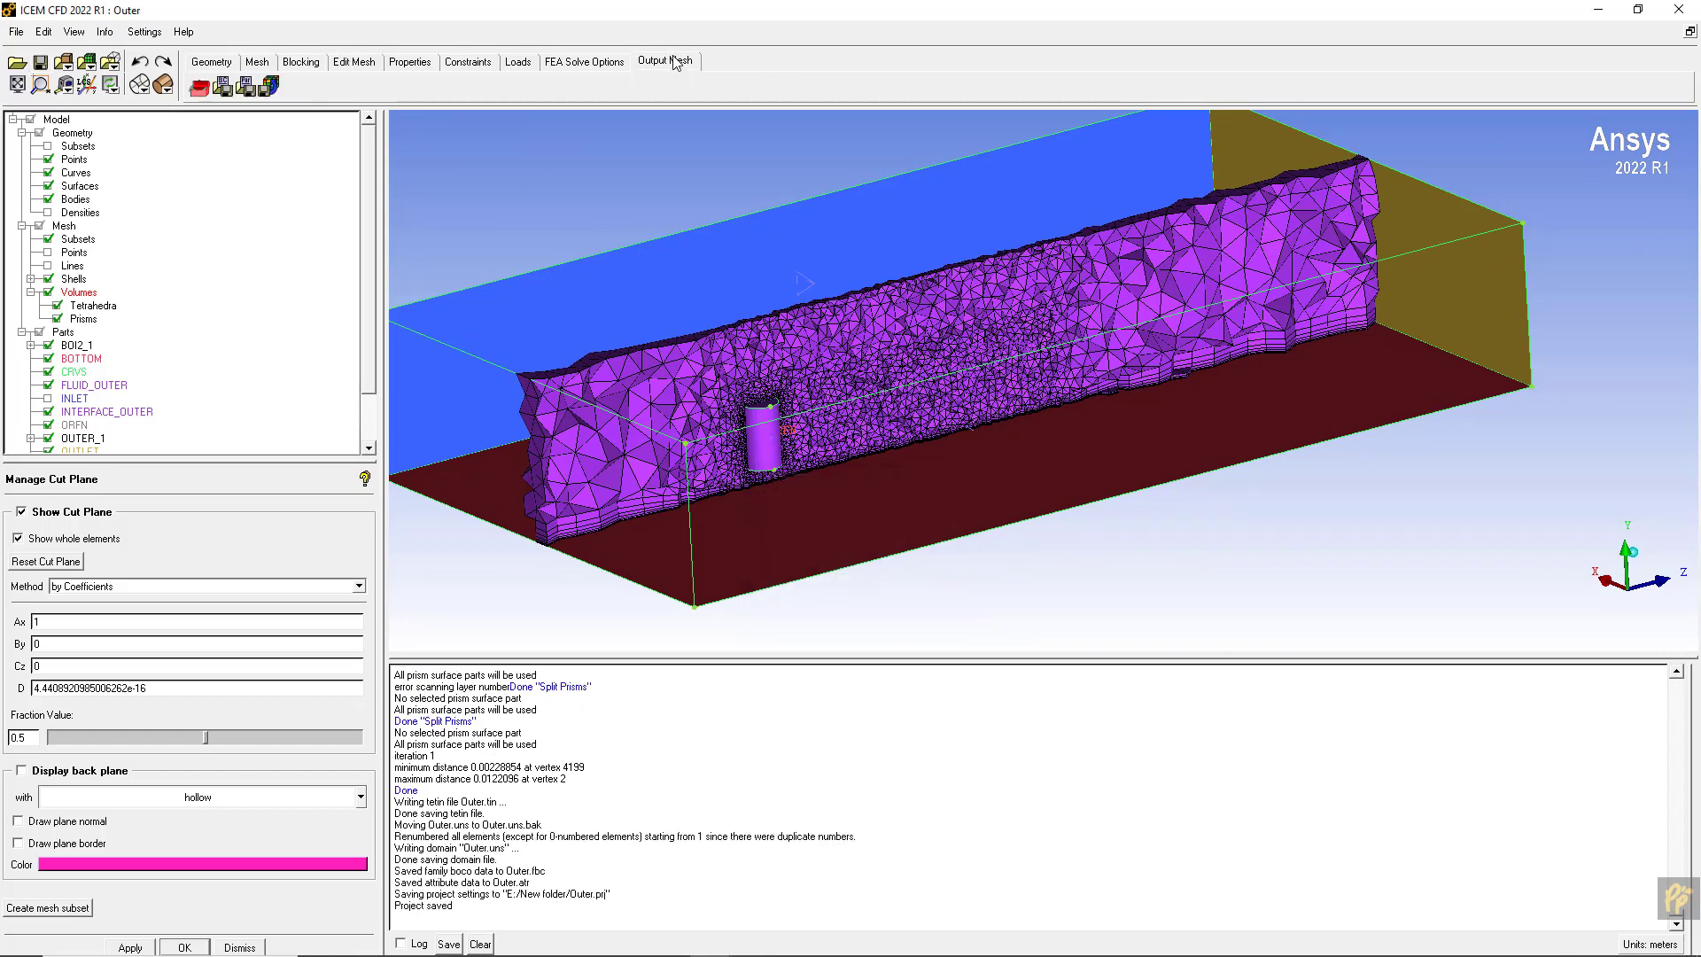
pyautogui.click(202, 88)
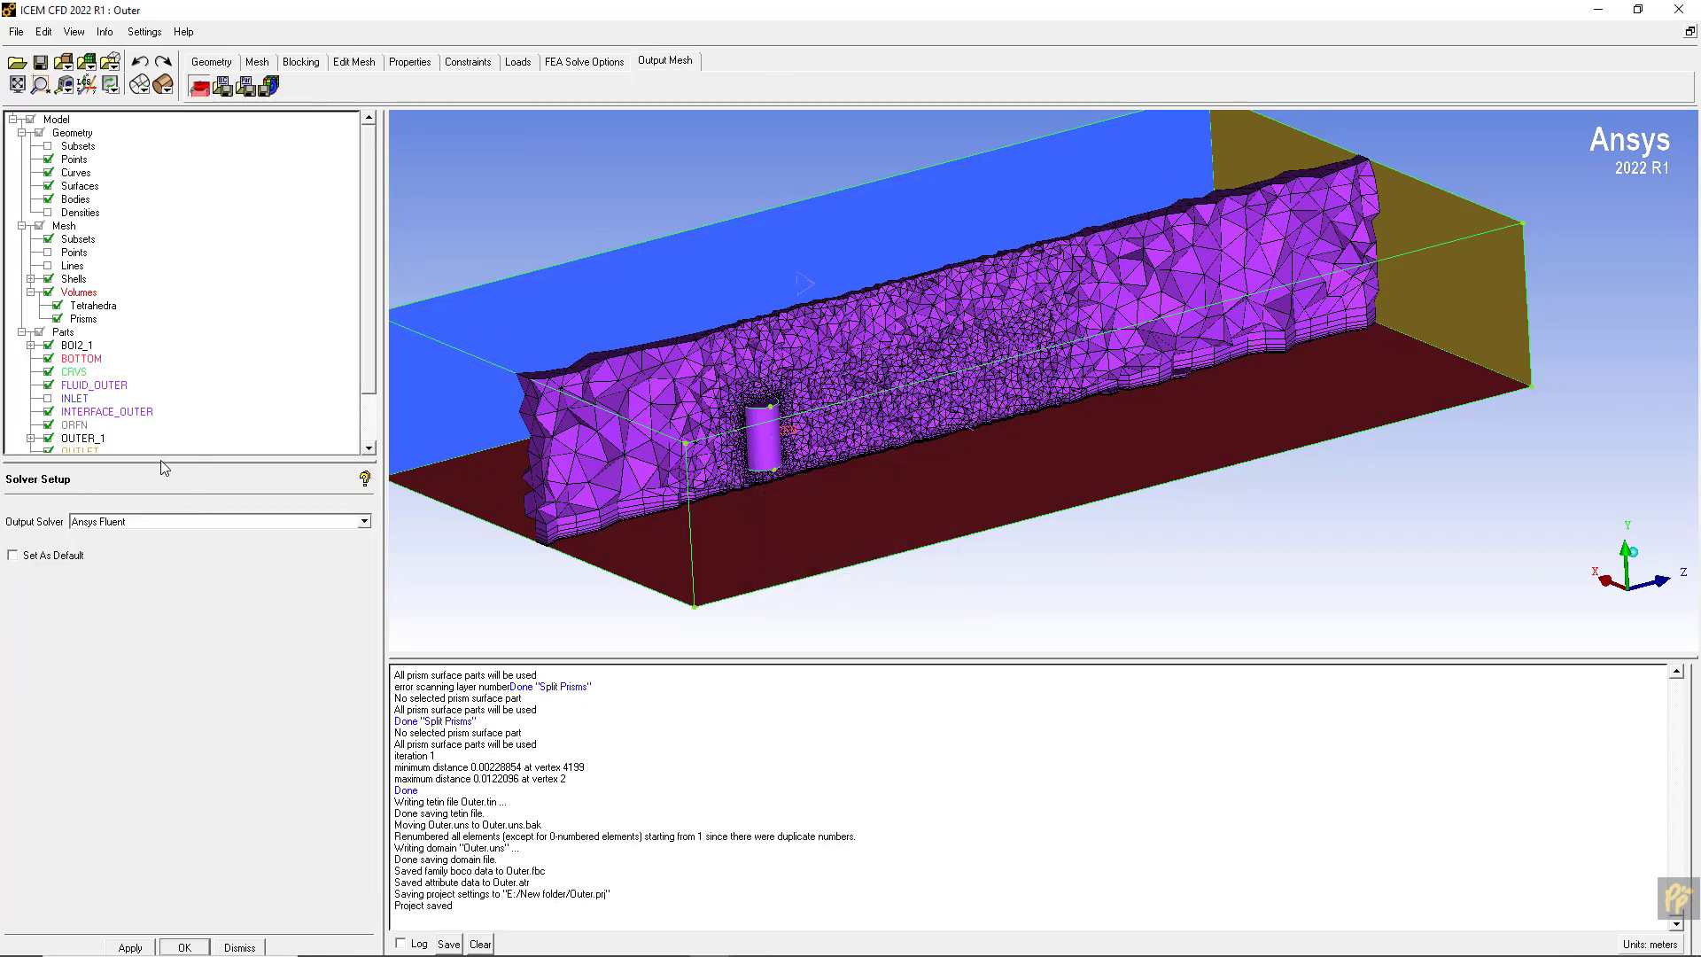
pyautogui.click(223, 88)
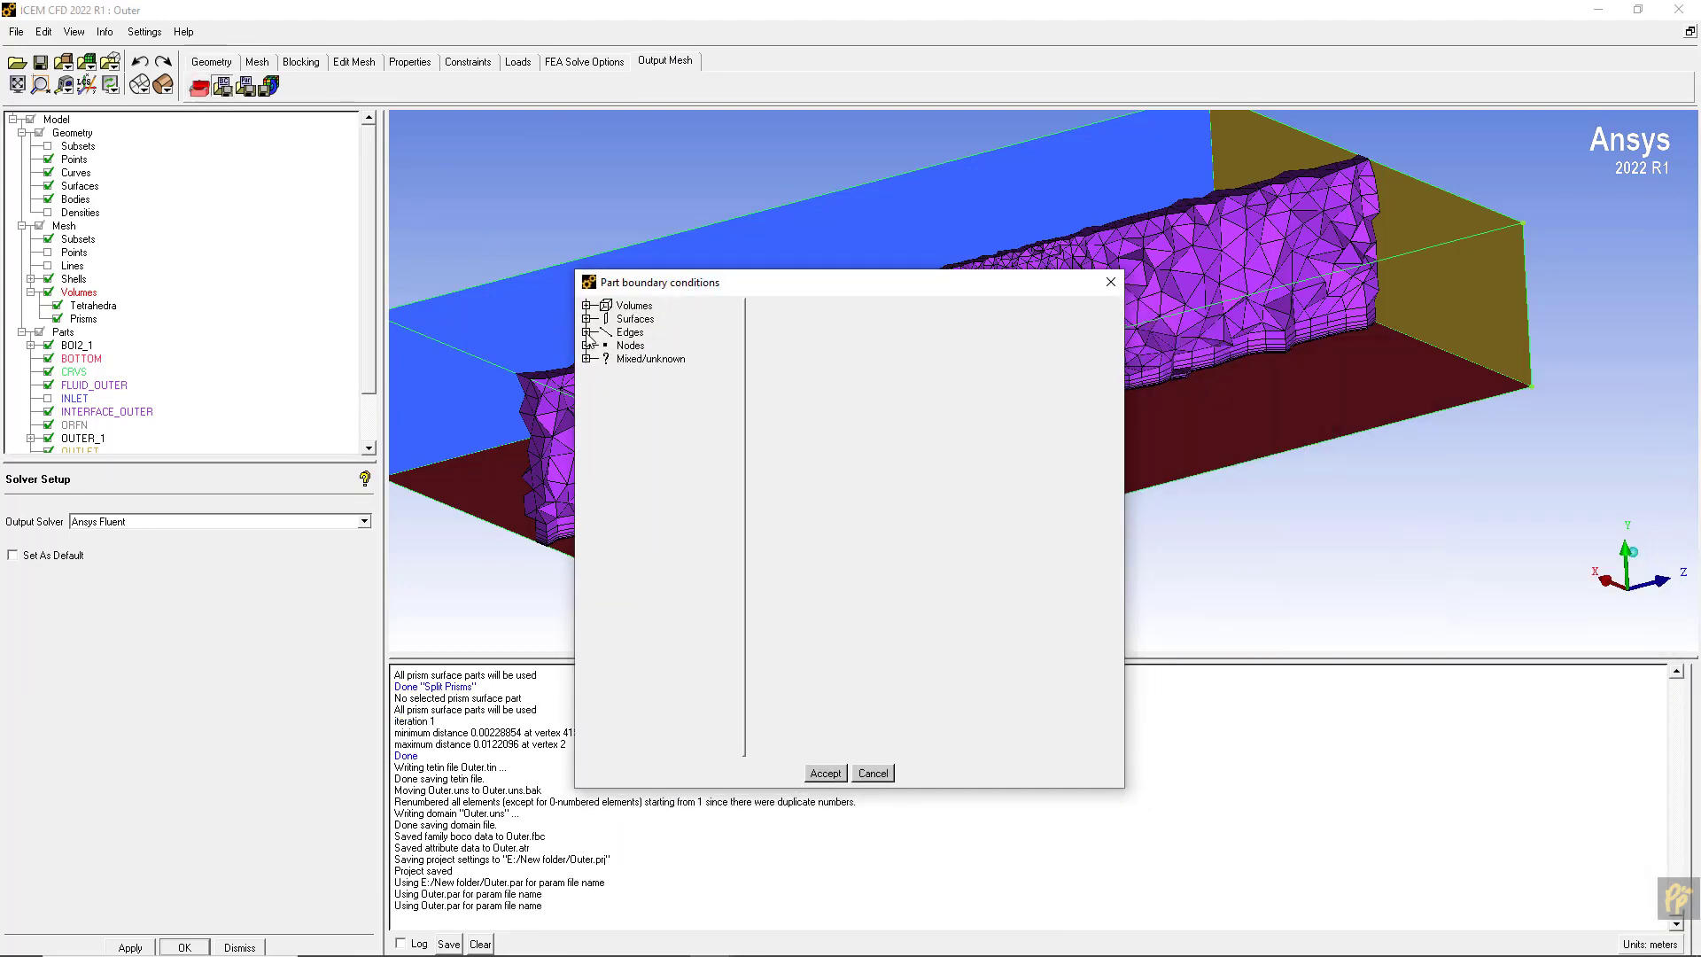
pyautogui.click(585, 318)
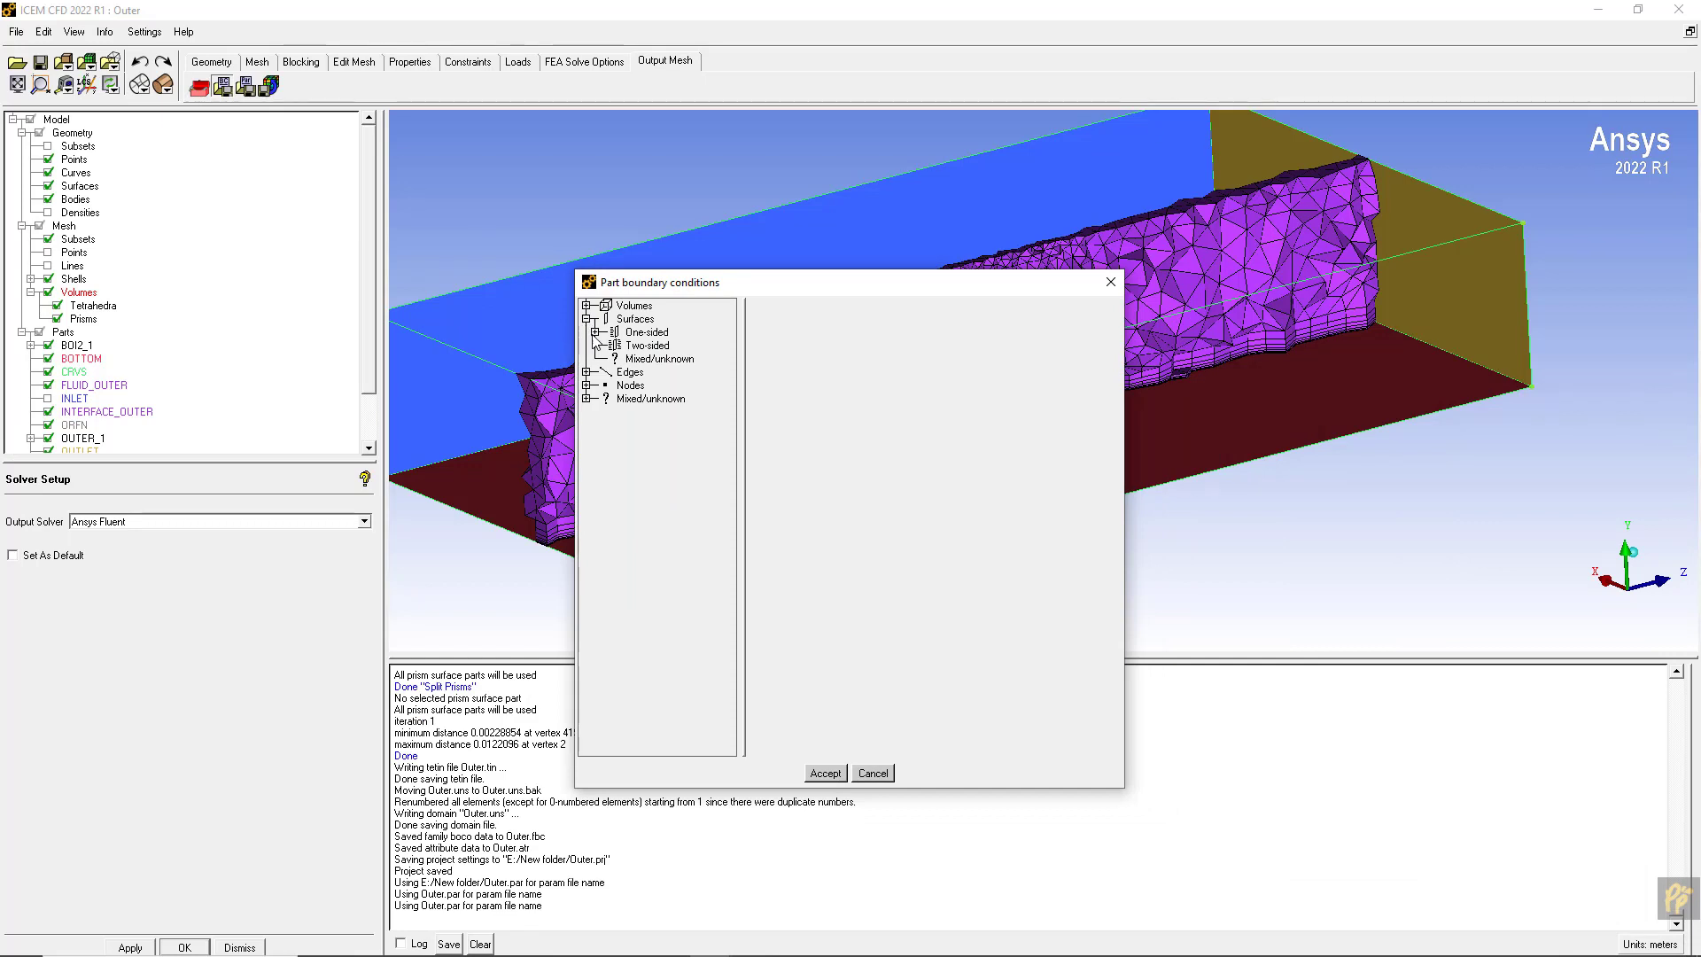
pyautogui.click(594, 332)
pyautogui.click(603, 345)
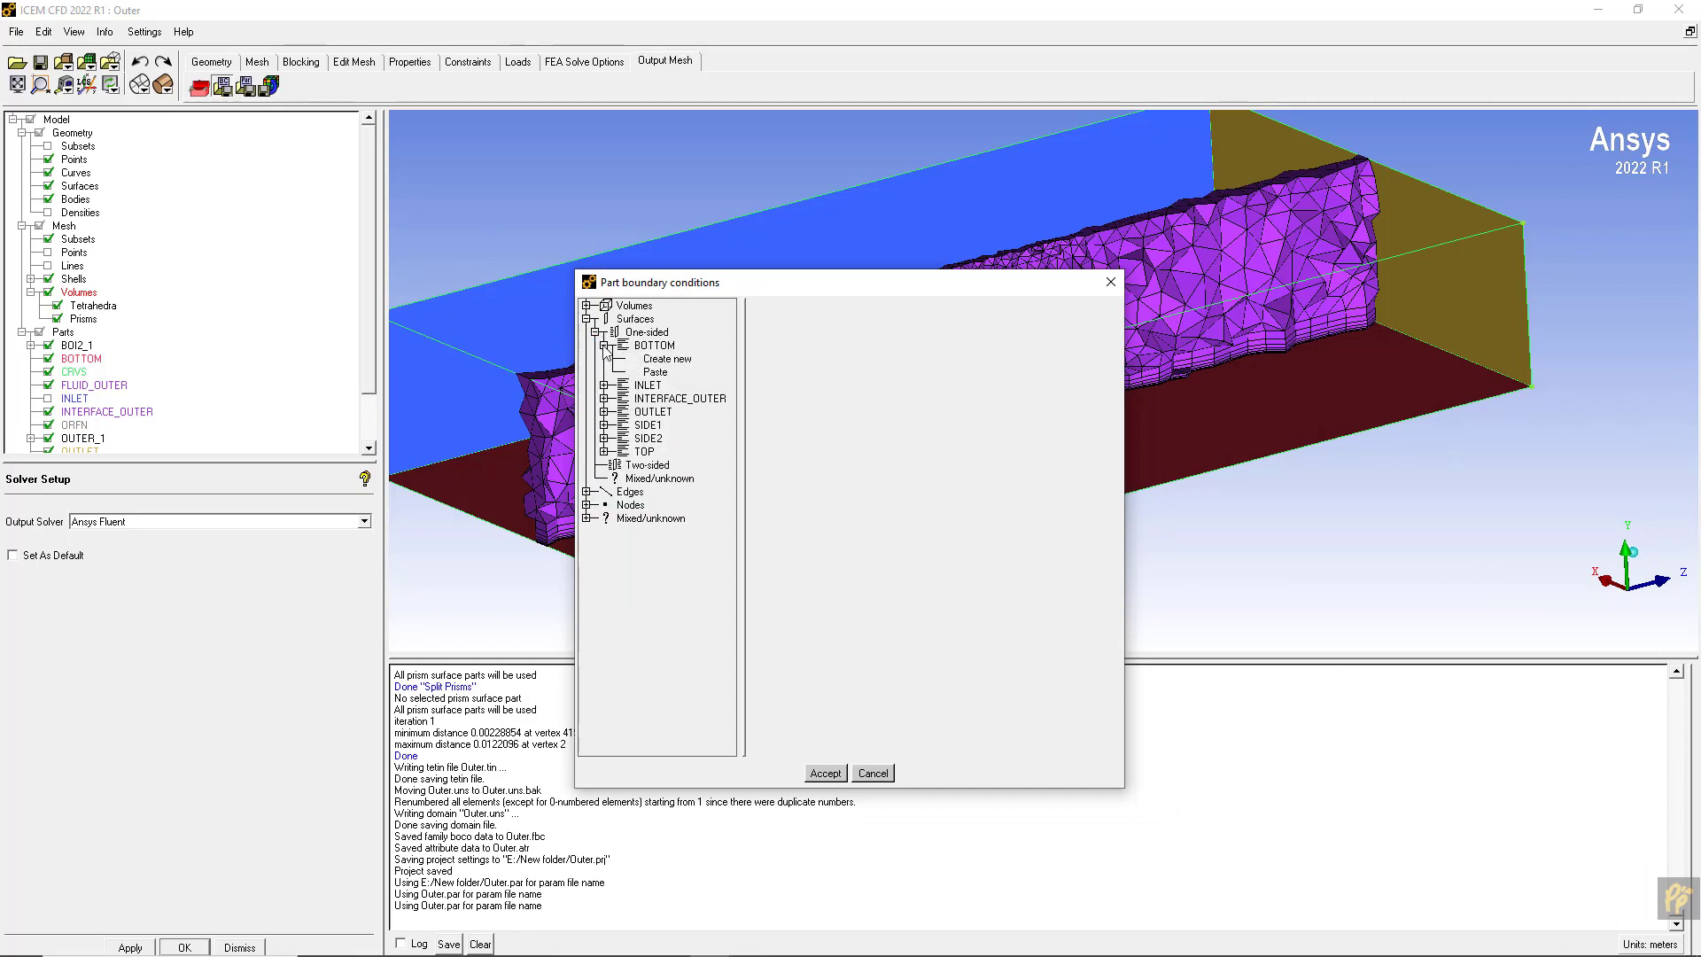
pyautogui.click(669, 358)
pyautogui.scroll(-5, 487, 399)
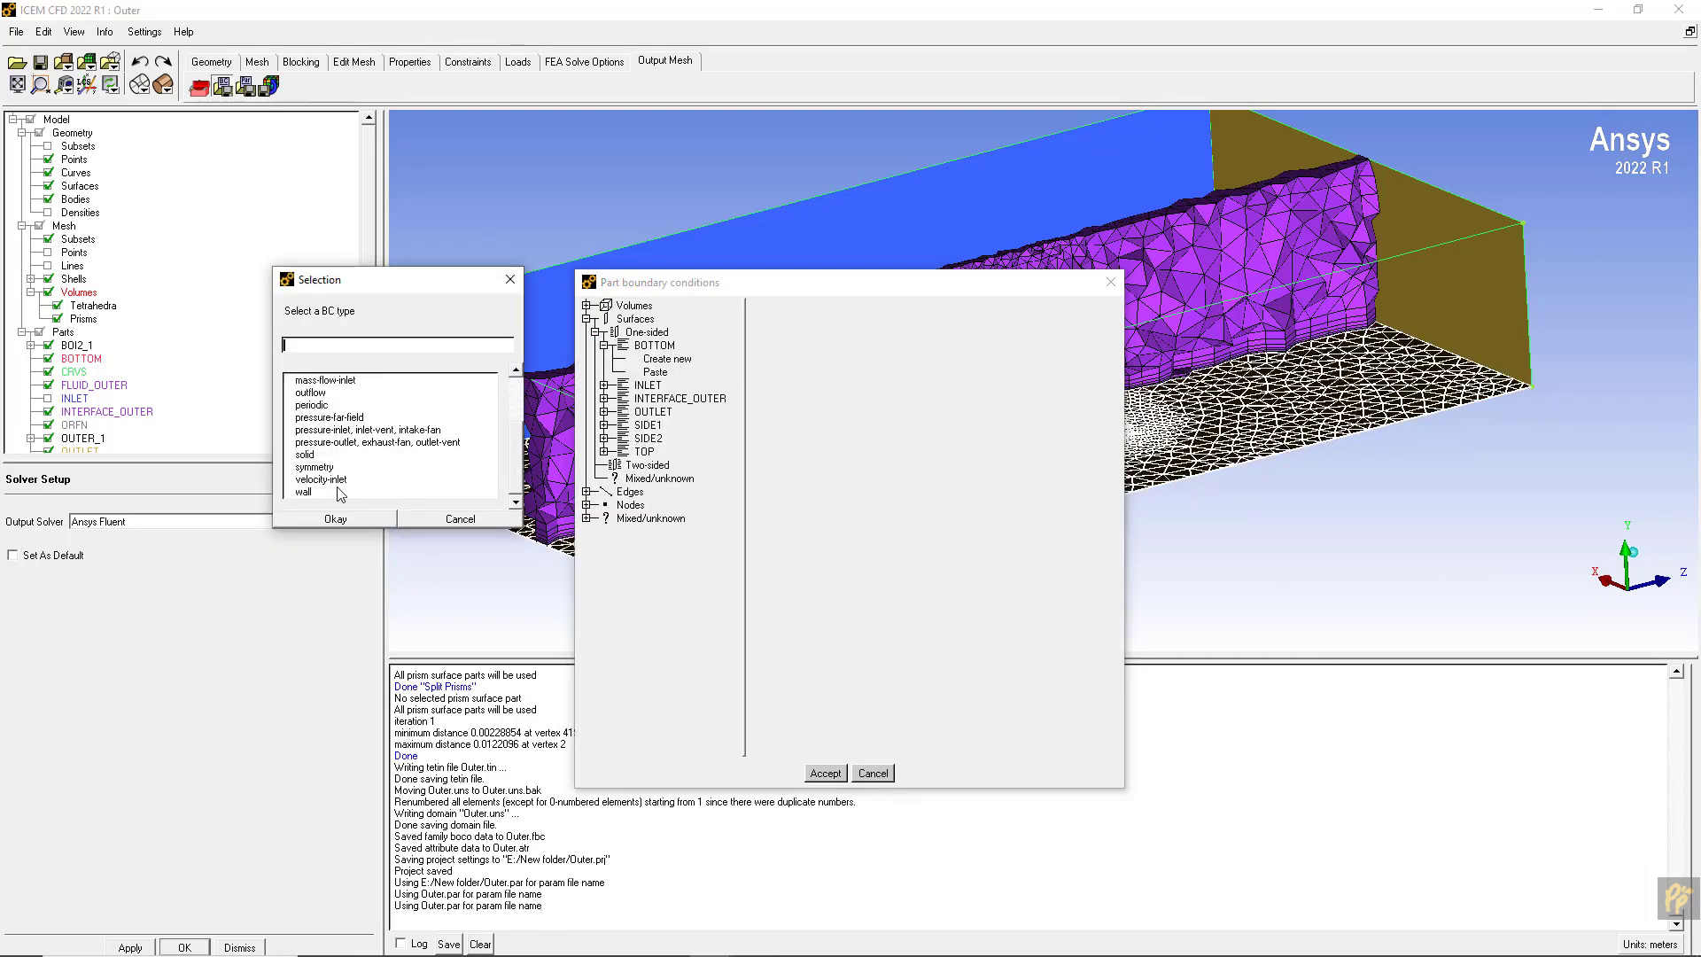
pyautogui.click(337, 491)
pyautogui.click(337, 518)
# - Create a velocity-inlet boundary condition for the INLET surface
pyautogui.moveTo(866, 289); pyautogui.dragTo(360, 310)
pyautogui.click(100, 433)
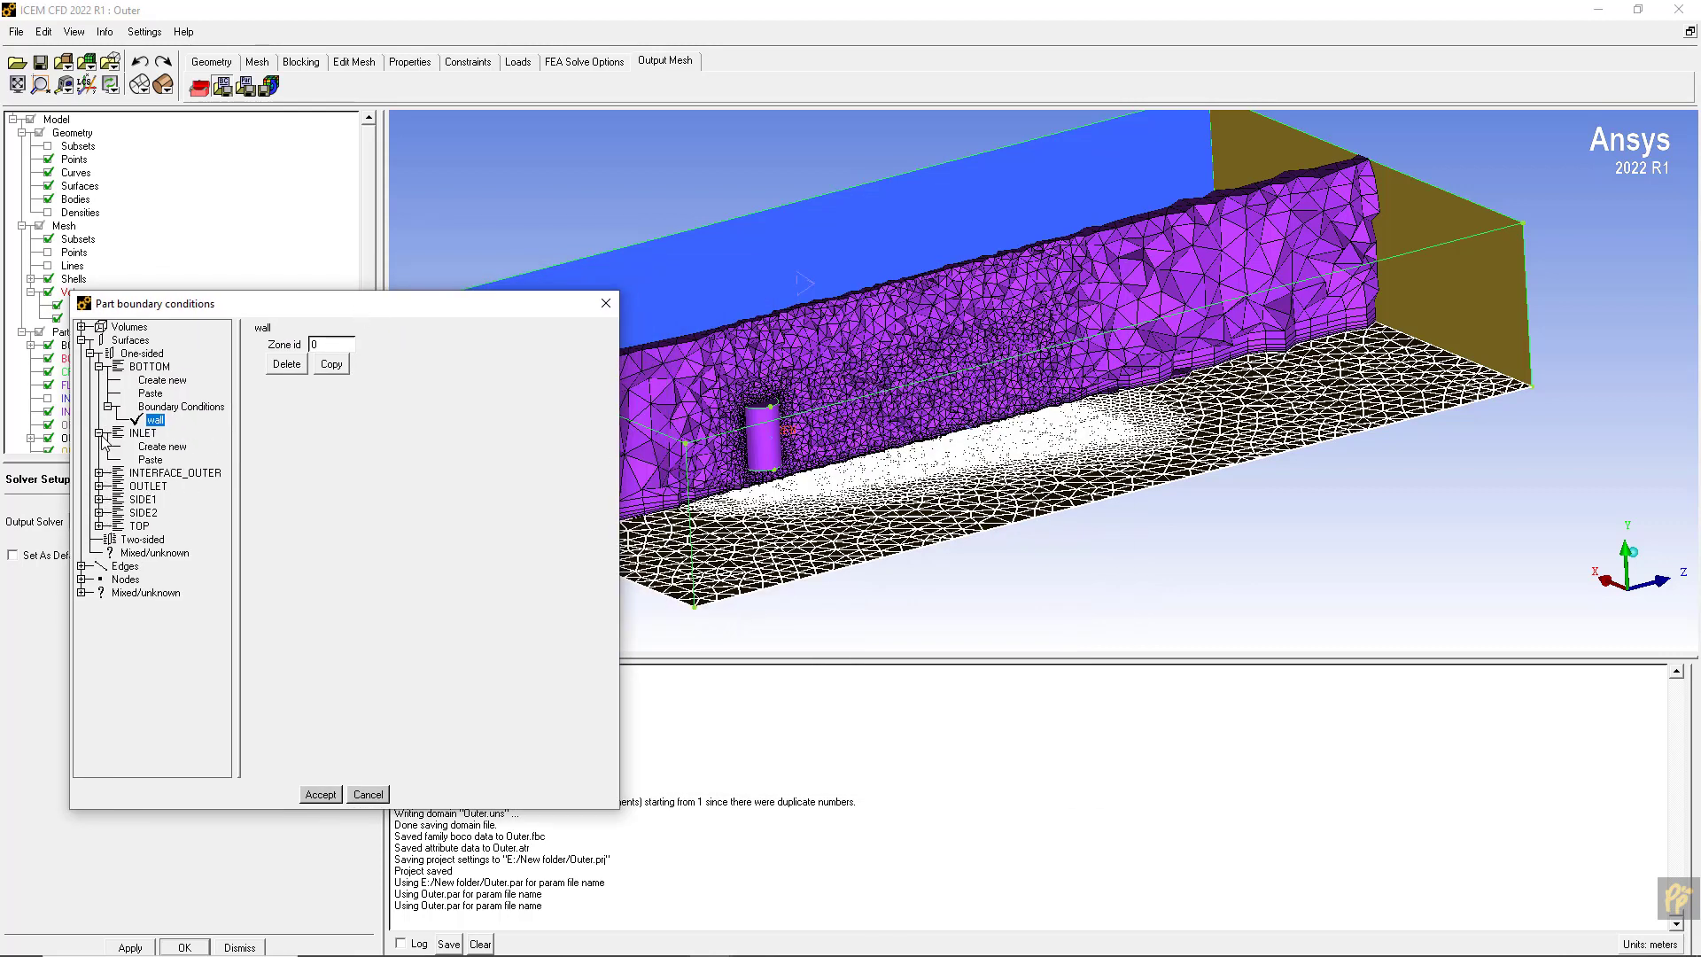
pyautogui.click(161, 446)
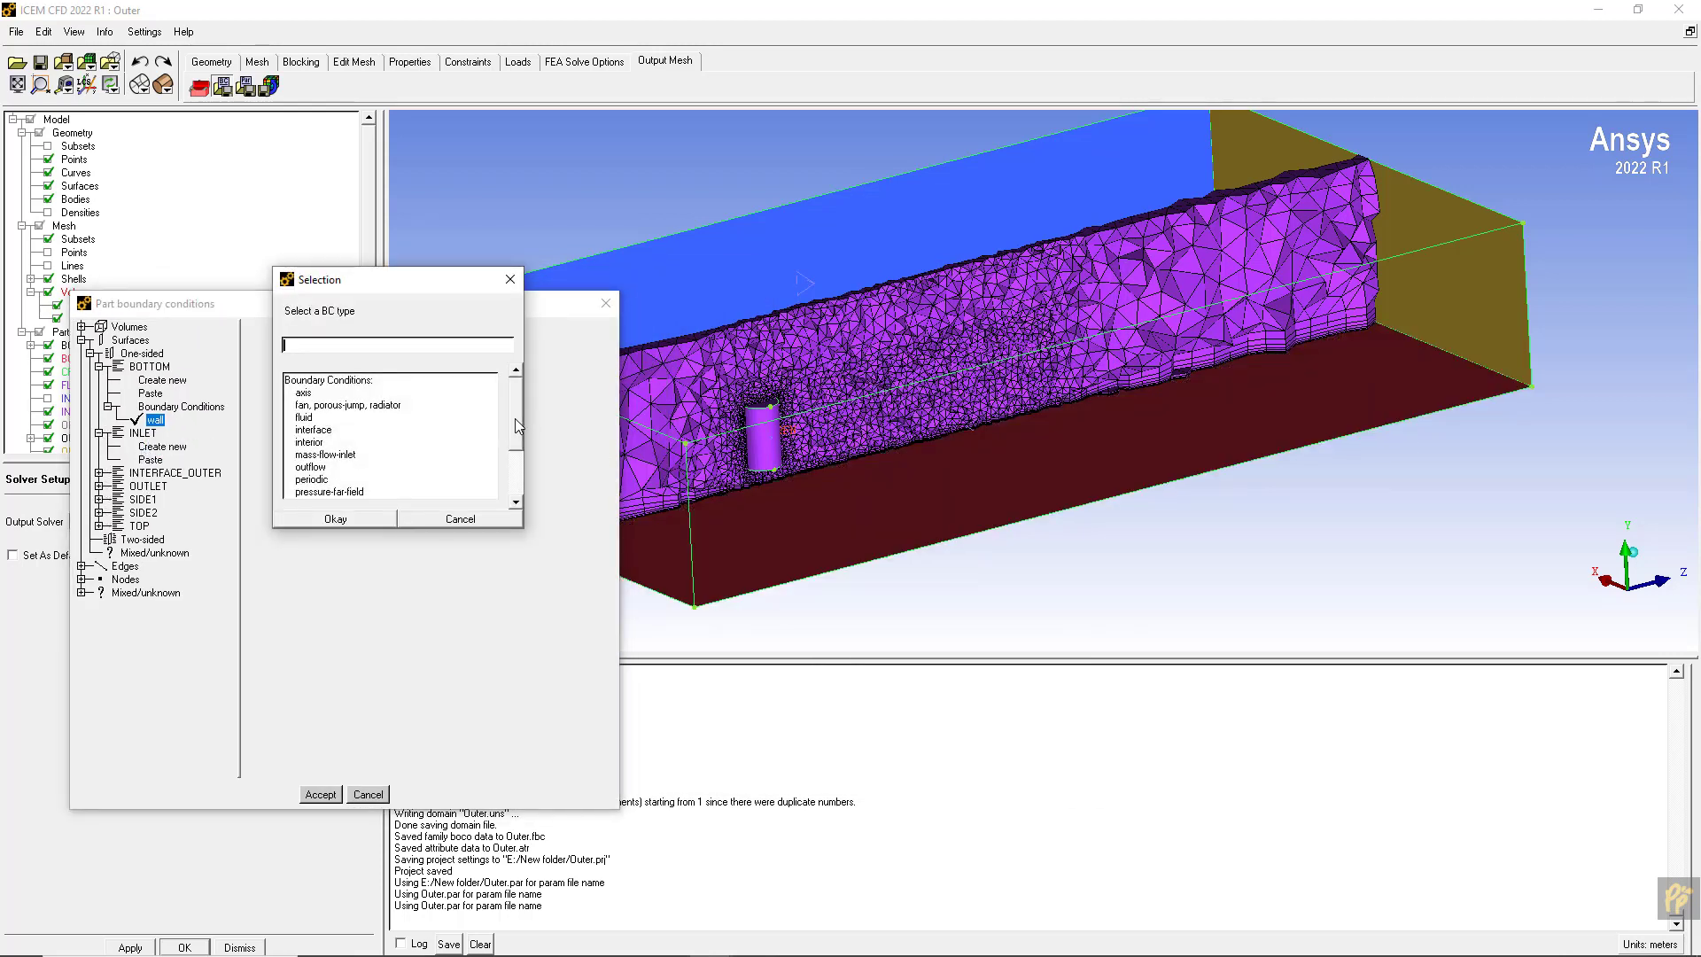
pyautogui.scroll(-5, 514, 418)
pyautogui.click(350, 479)
pyautogui.click(331, 520)
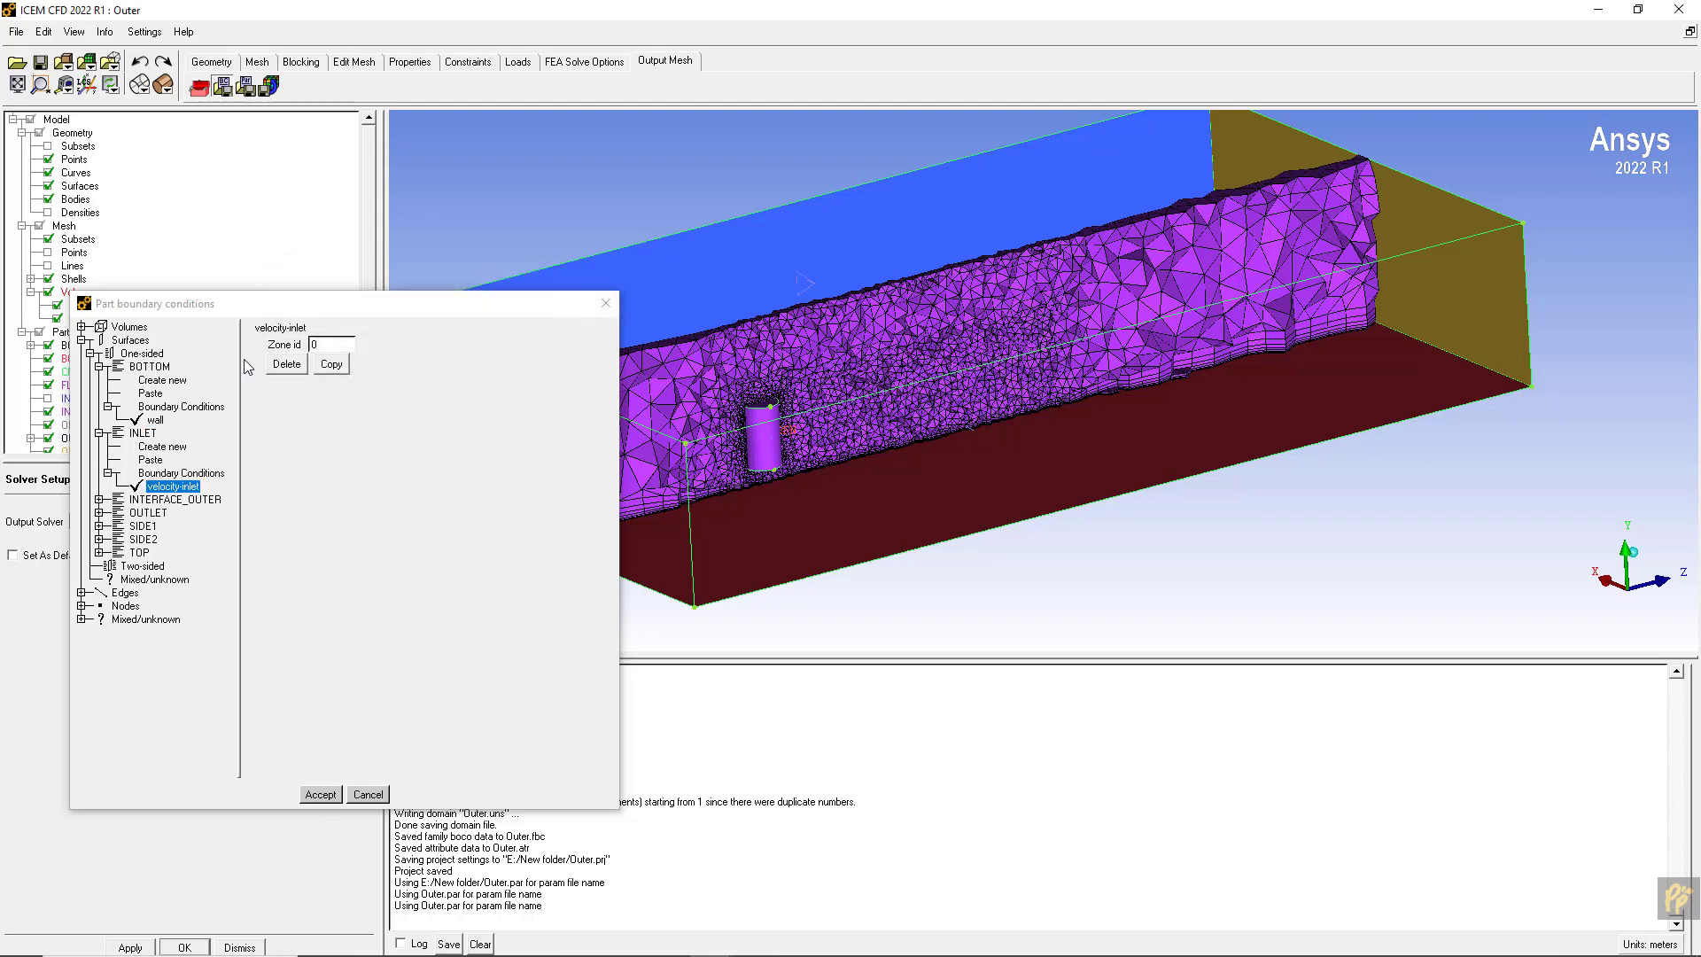
# - Show the INLET, SIDE1 and TOP parts and display the geometry surfaces as wireframe
pyautogui.moveTo(296, 310); pyautogui.dragTo(645, 323)
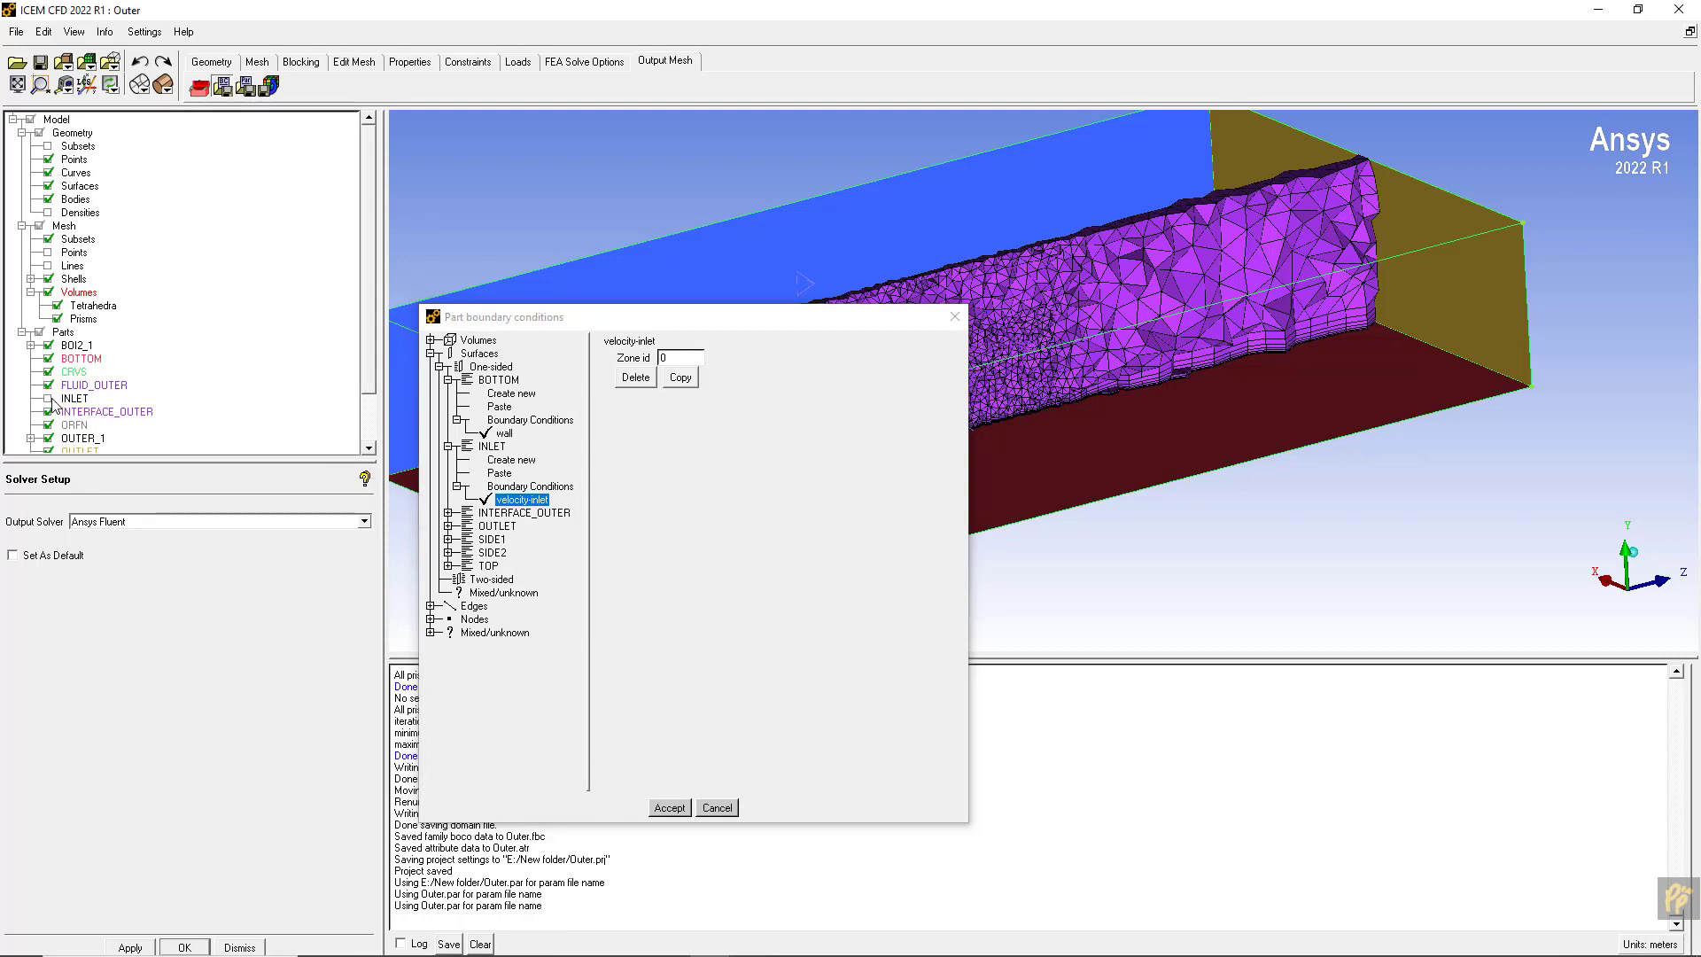
pyautogui.scroll(-1, 363, 365)
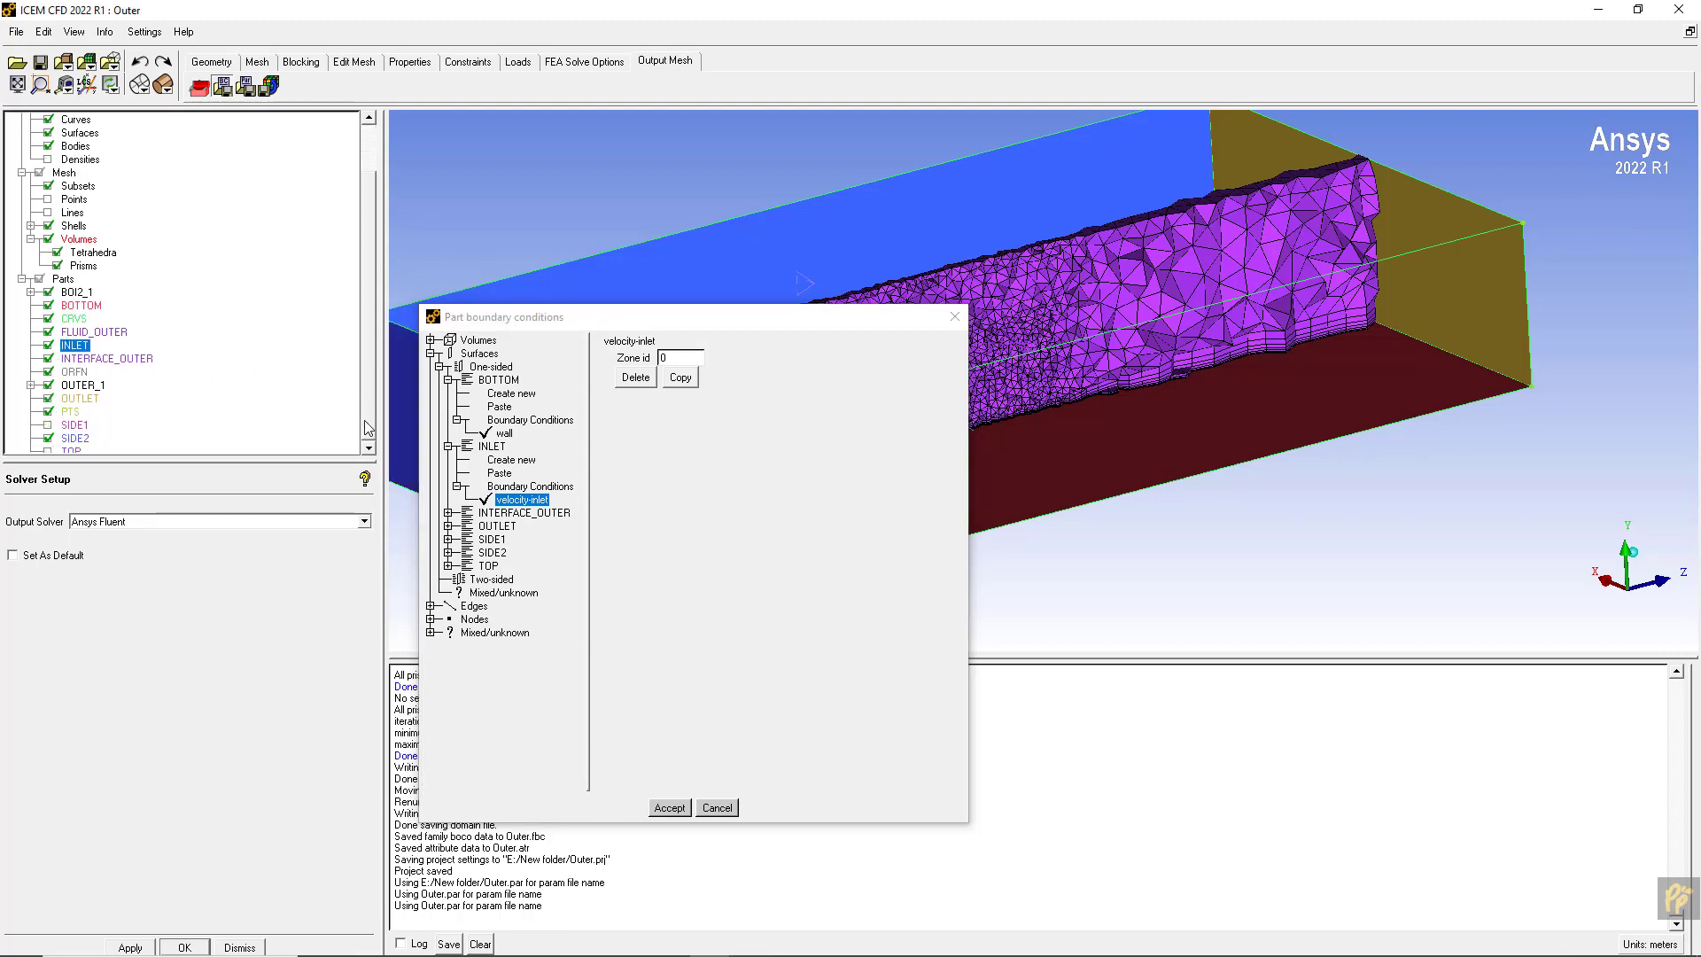
pyautogui.click(53, 432)
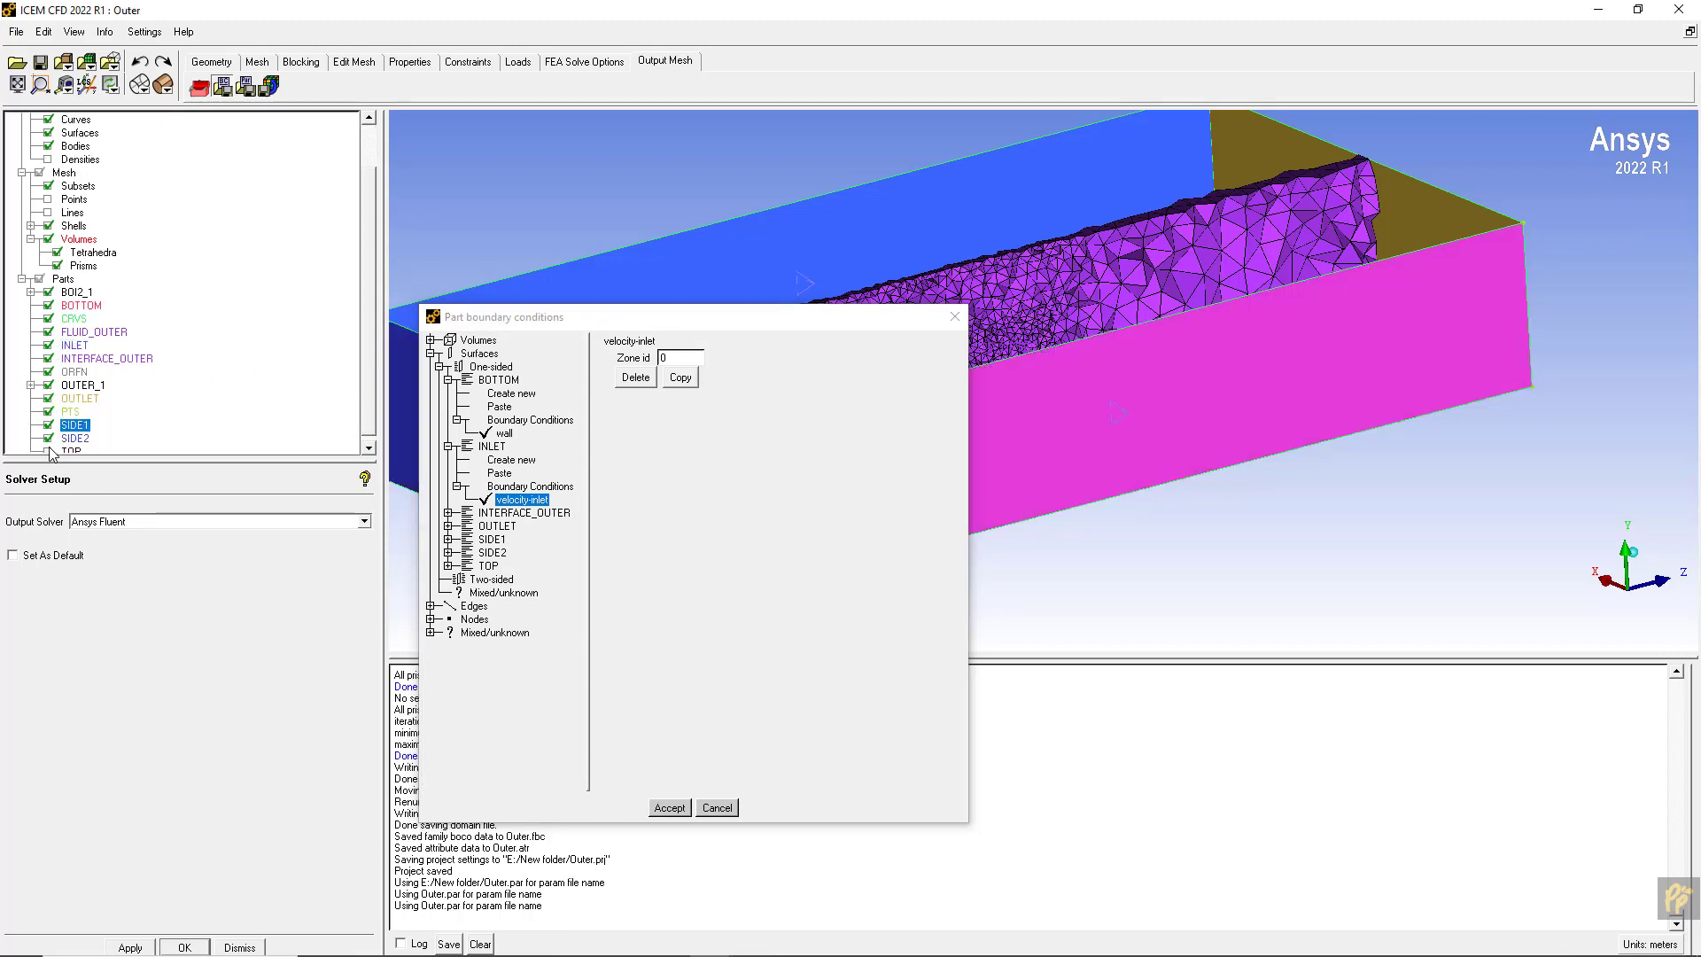
pyautogui.click(62, 451)
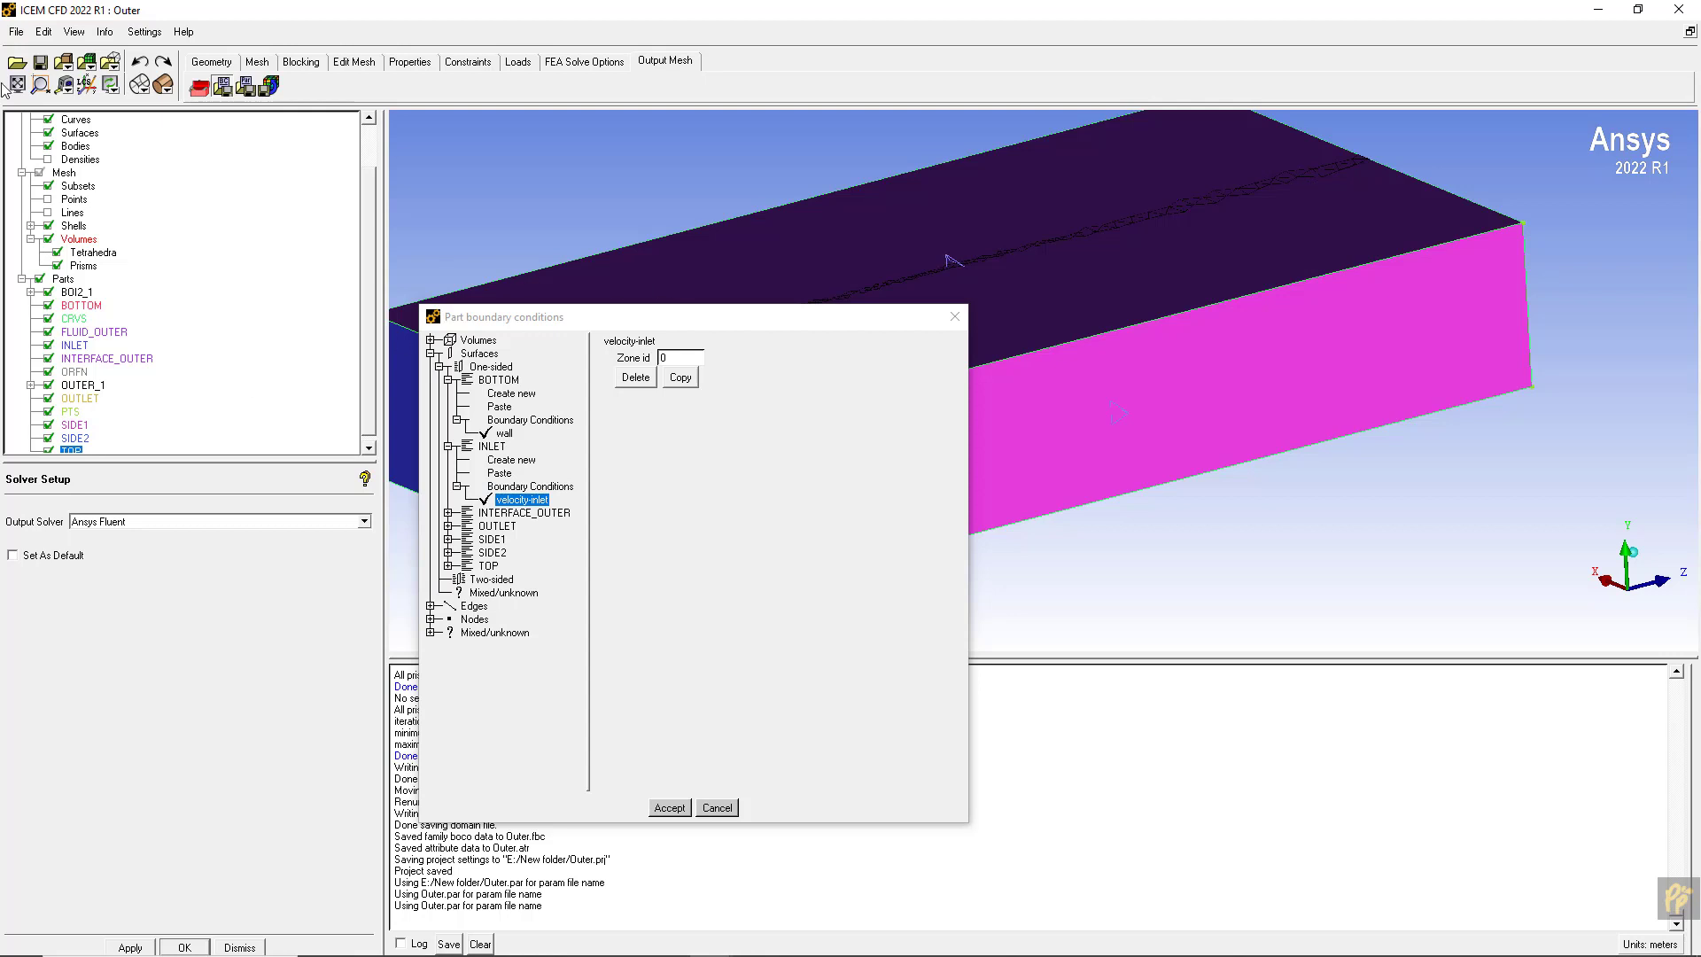
pyautogui.click(140, 85)
pyautogui.moveTo(678, 322); pyautogui.dragTo(1057, 308)
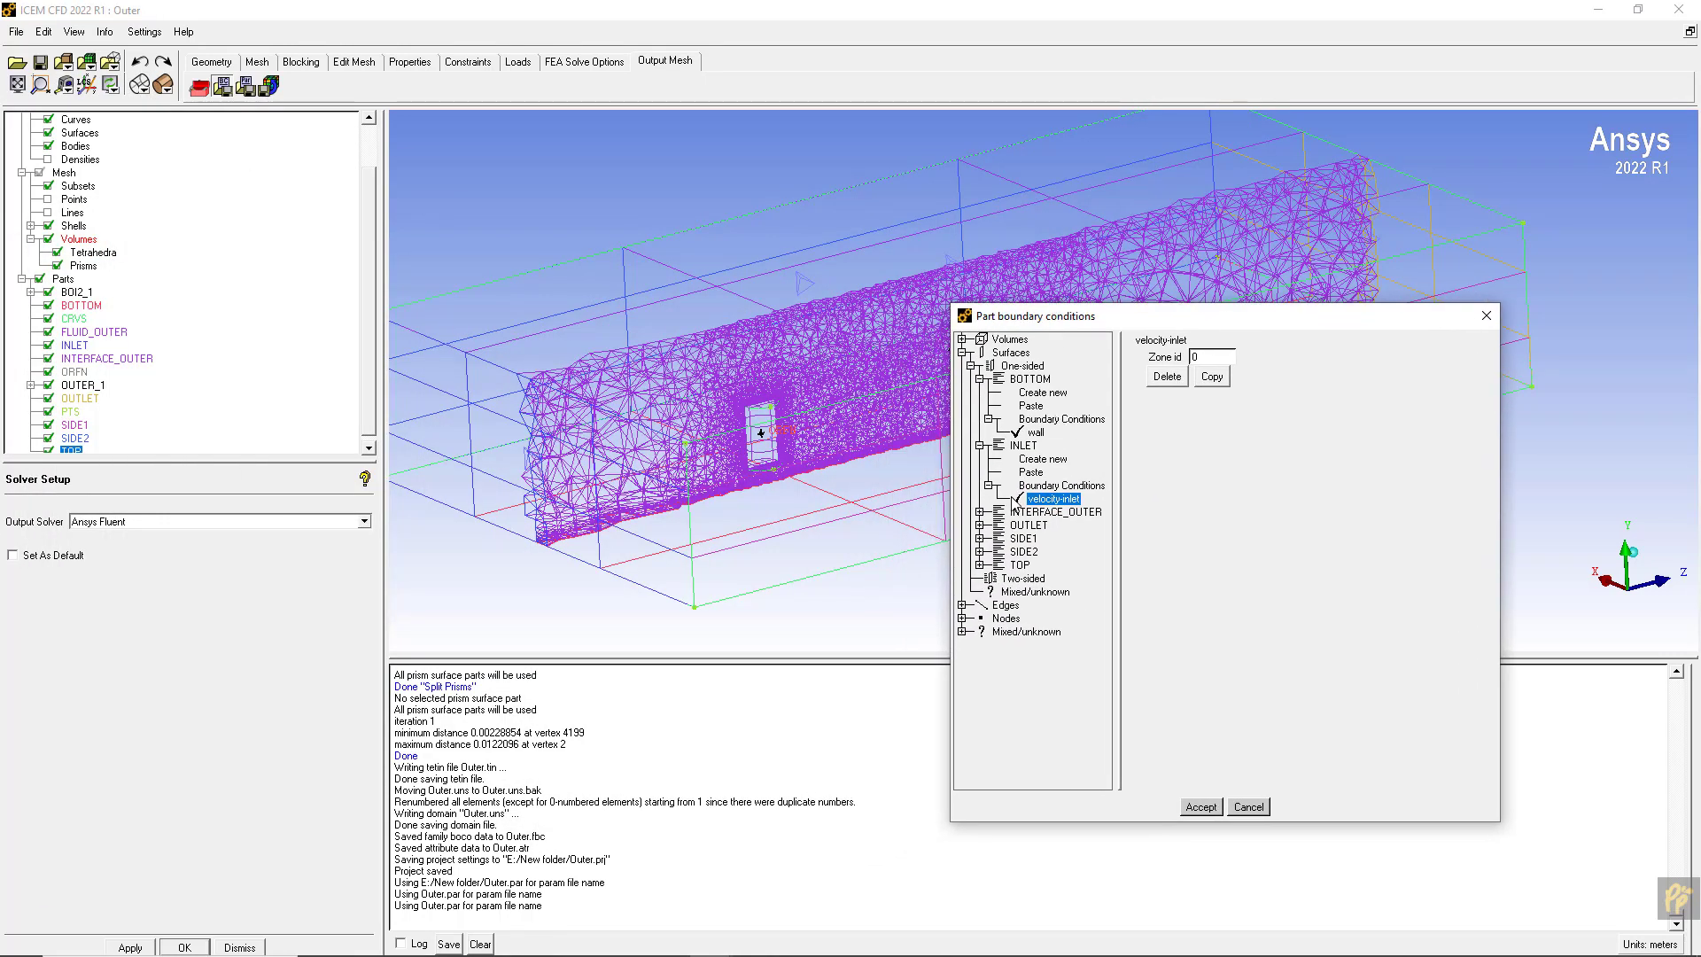
# - Create an interface boundary condition for the INTERFACE_OUTER surface
pyautogui.click(1024, 447)
pyautogui.click(1041, 499)
pyautogui.click(979, 512)
pyautogui.click(1043, 526)
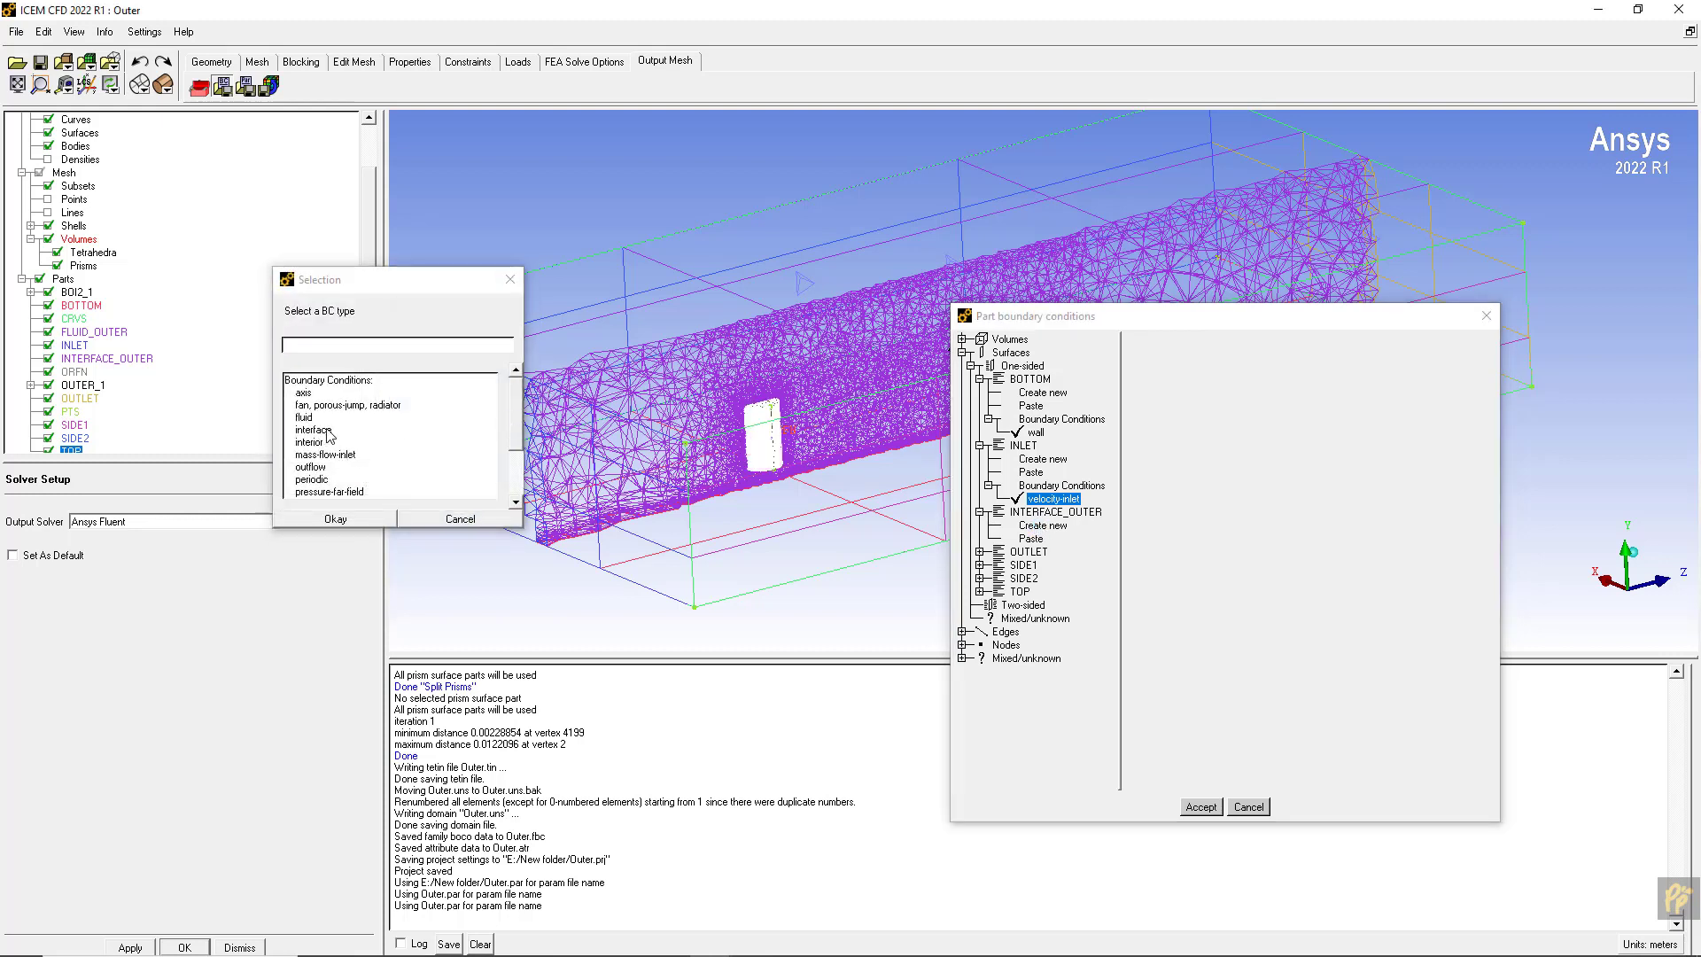
pyautogui.click(314, 430)
pyautogui.click(334, 519)
# - Create a pressure-outlet, exhaust-fan, outlet-vent boundary condition for the OUTLET surface
pyautogui.click(980, 579)
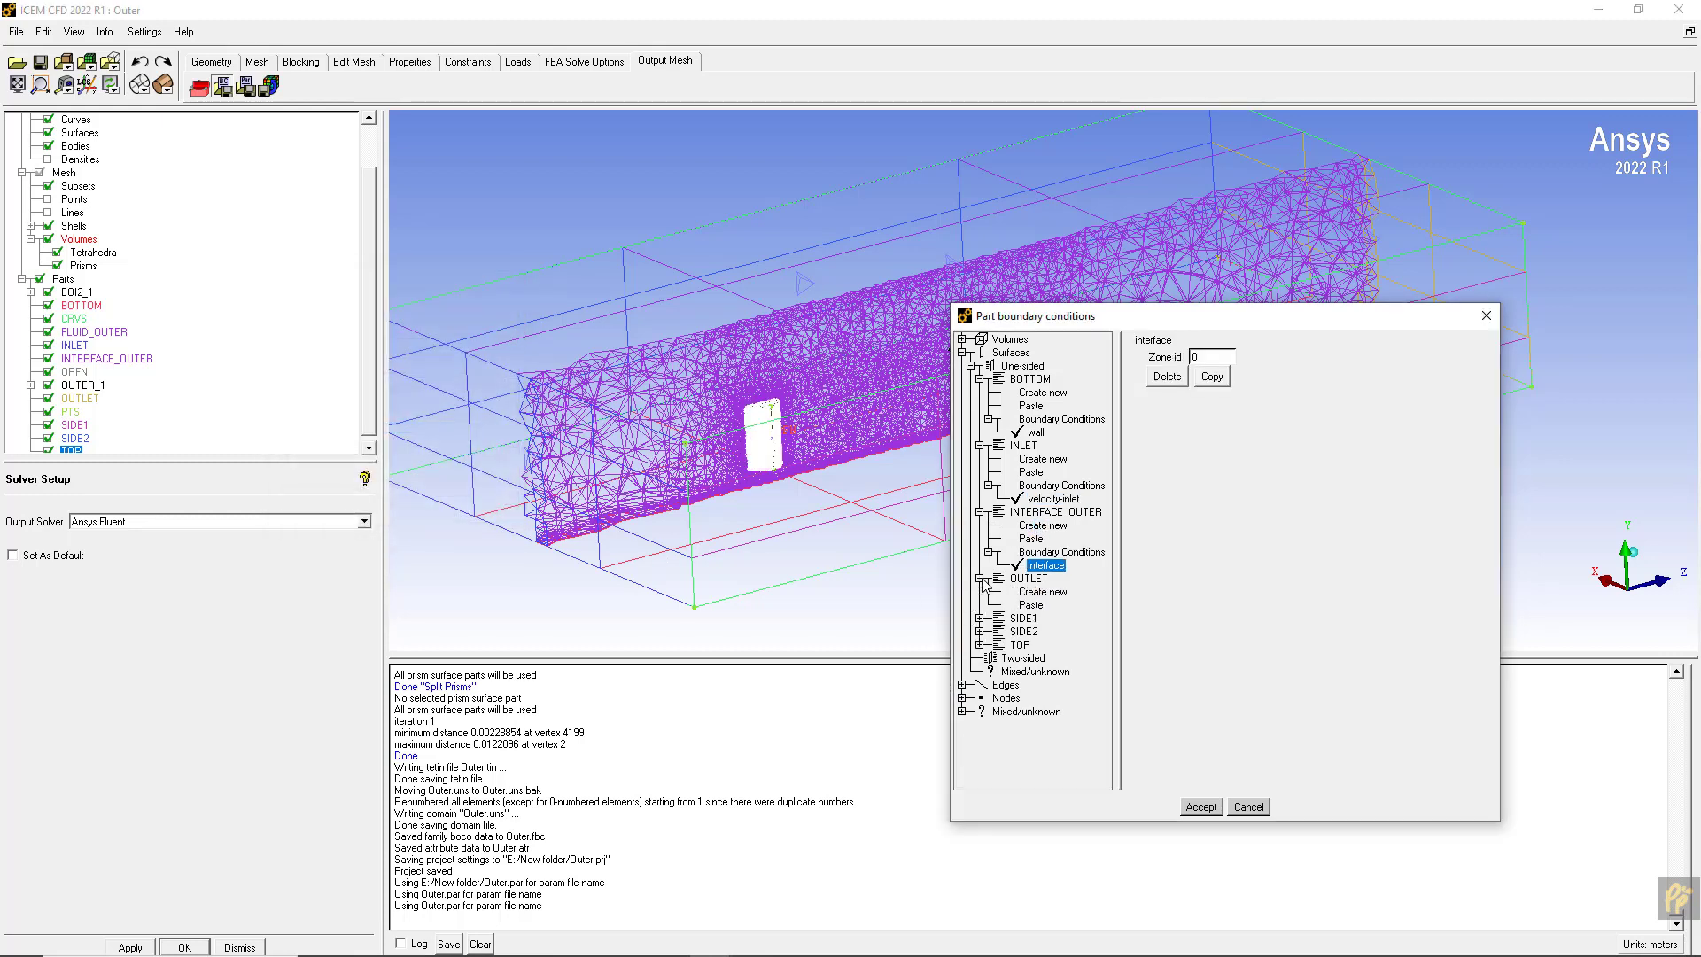
pyautogui.click(1029, 594)
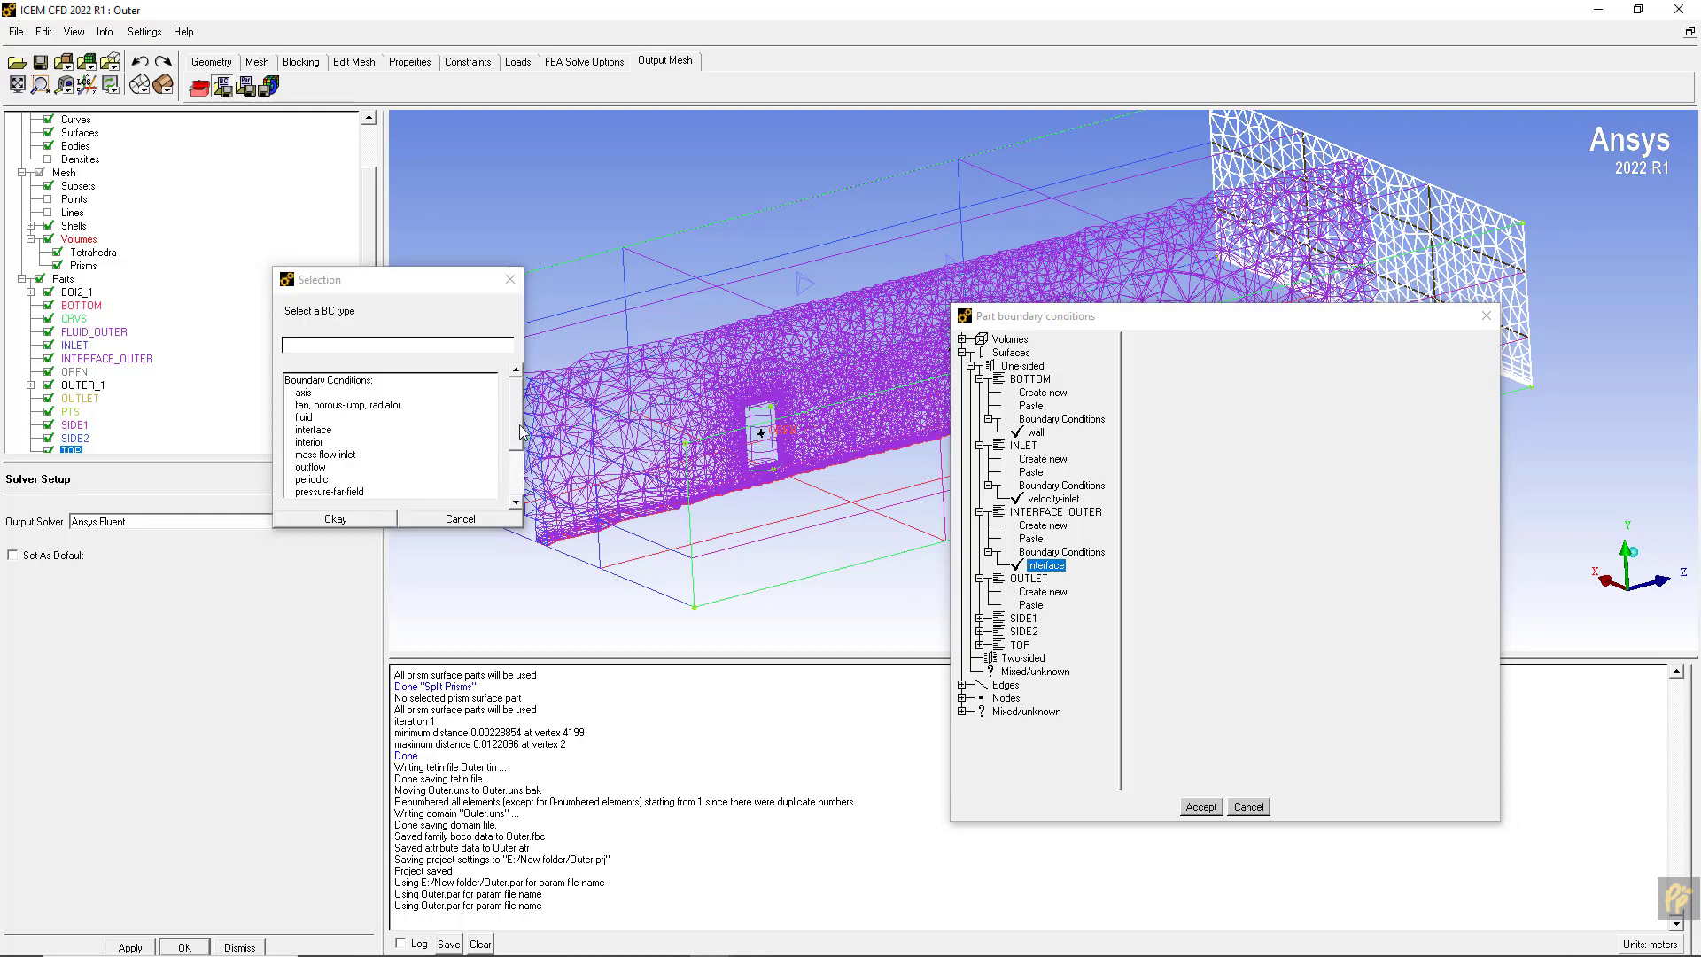
pyautogui.scroll(-5, 389, 487)
pyautogui.click(381, 442)
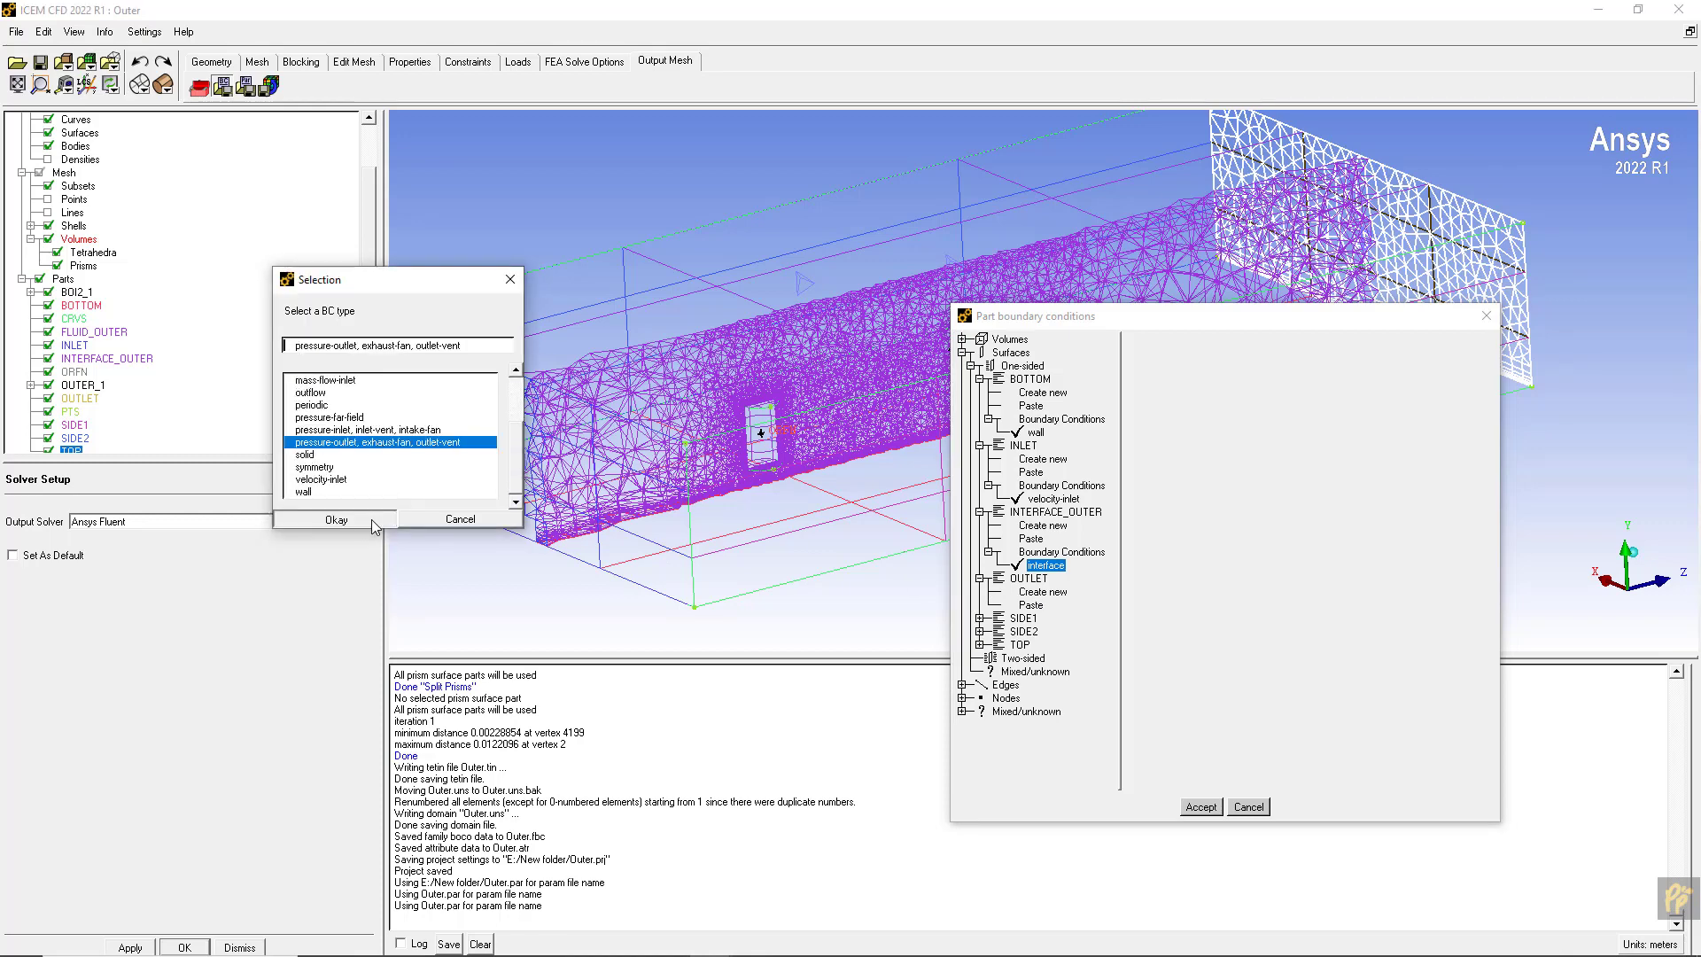
pyautogui.click(370, 519)
# - Create a symmetry boundary condition for the SIDE1 surface
pyautogui.click(980, 645)
pyautogui.click(1045, 659)
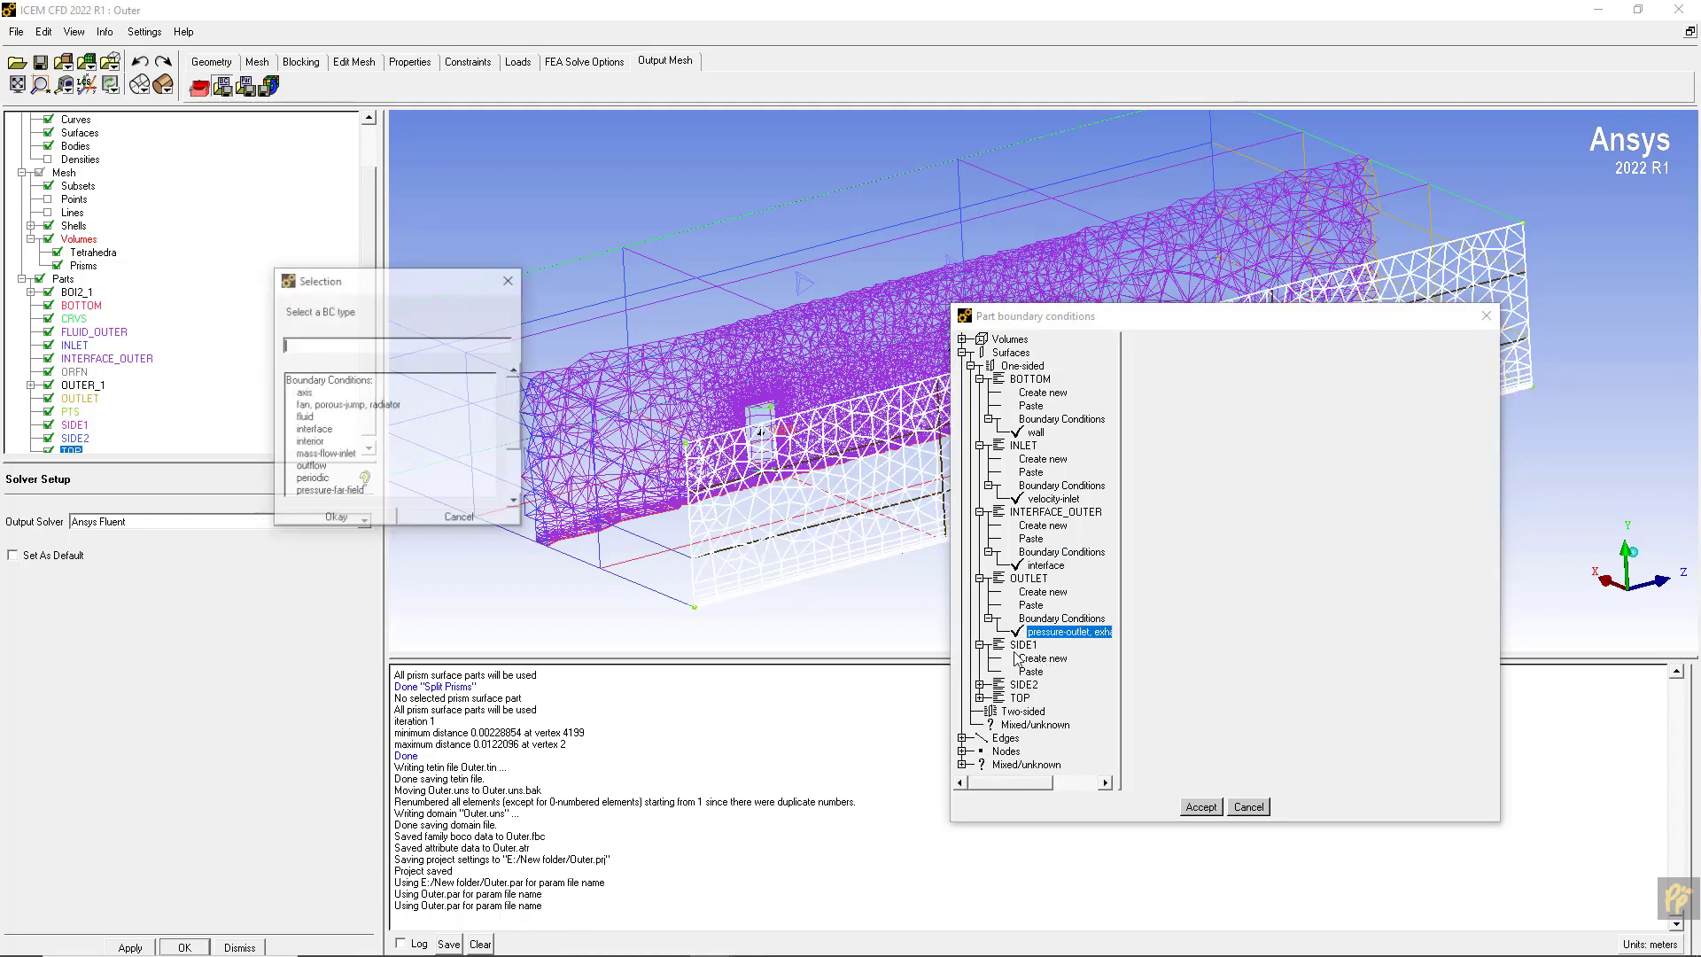
pyautogui.moveTo(518, 418); pyautogui.dragTo(527, 472)
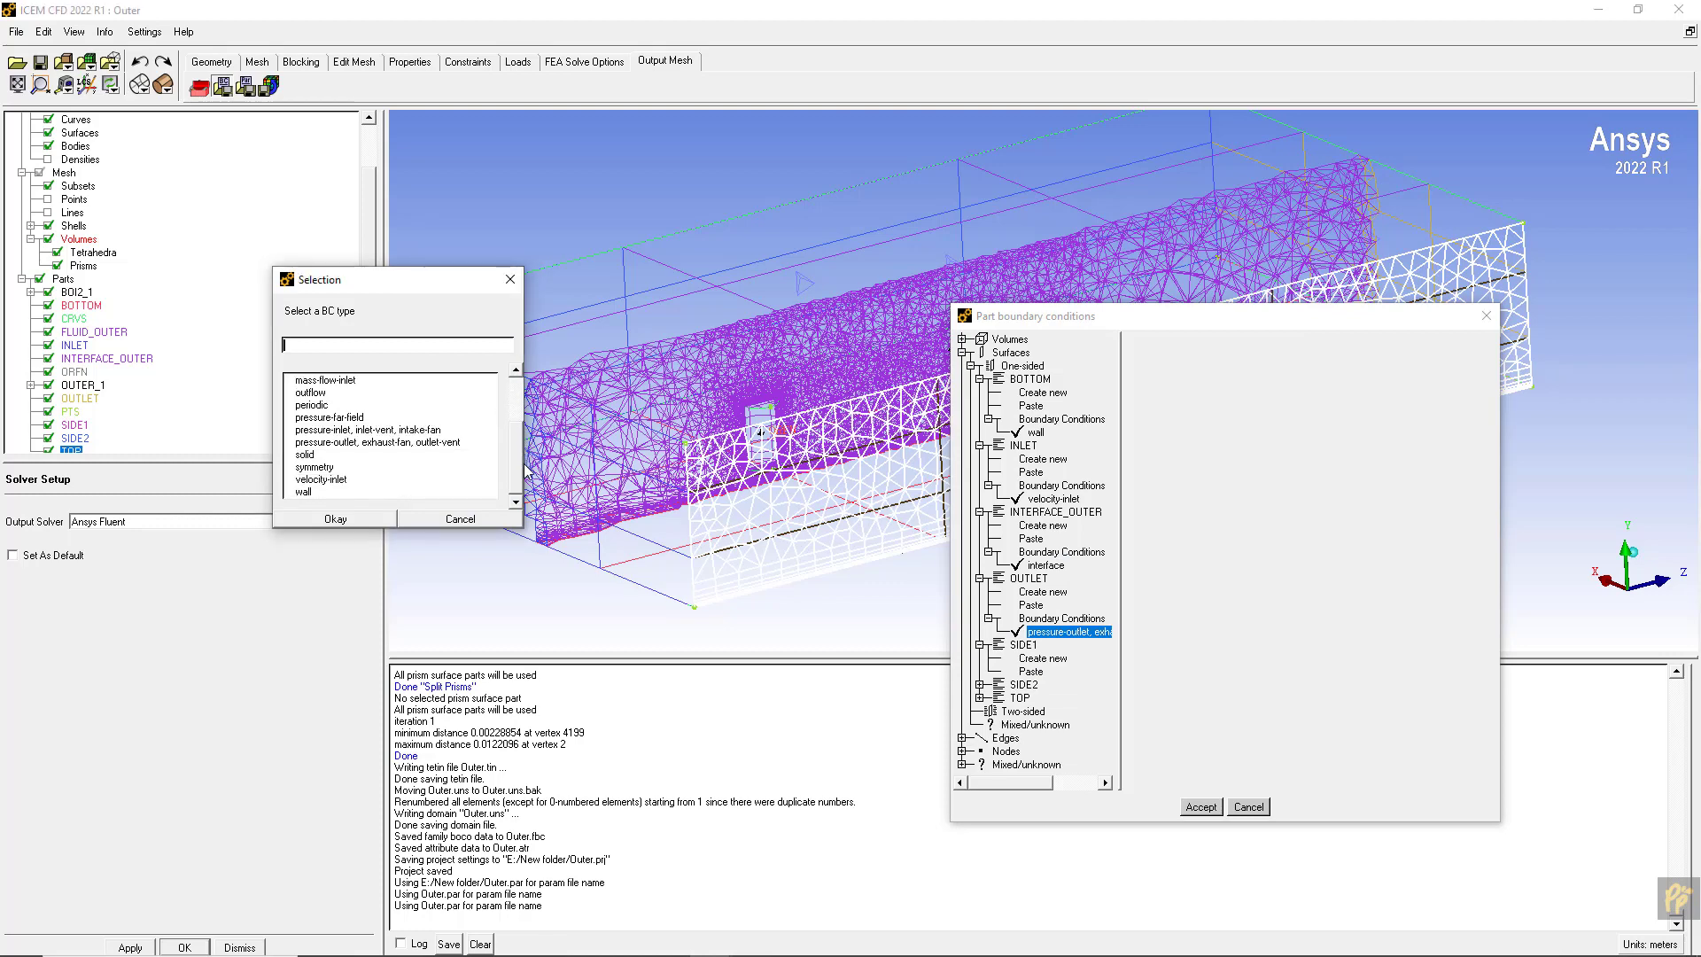
pyautogui.click(366, 467)
pyautogui.click(356, 522)
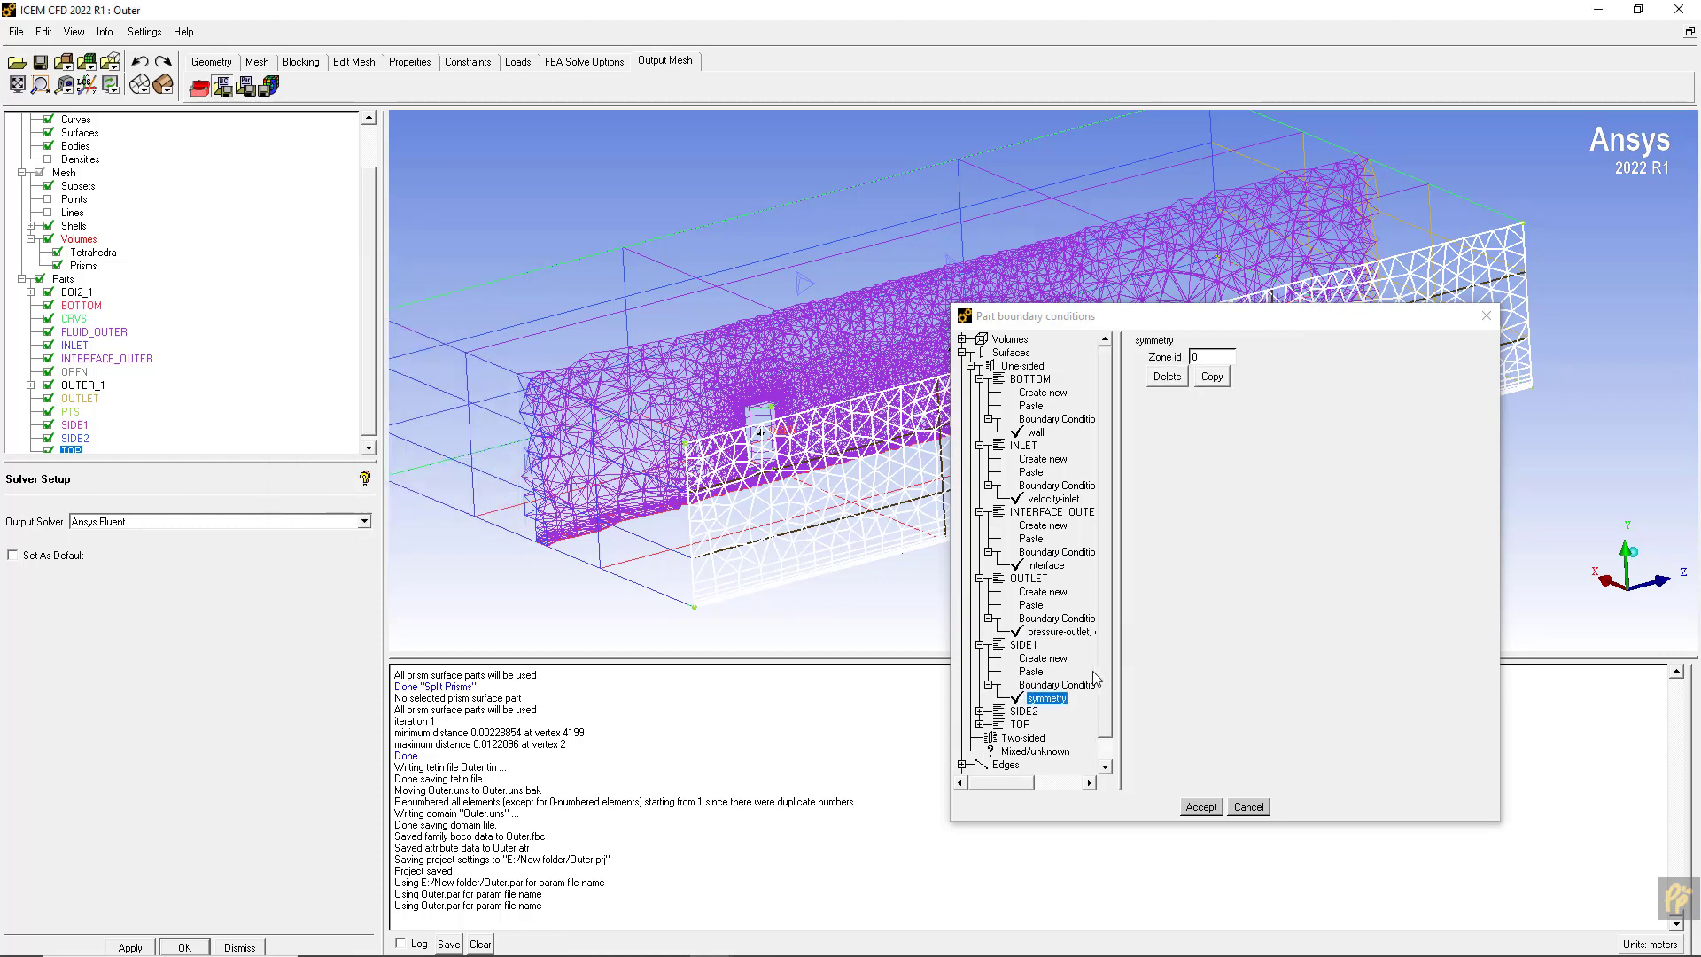
# - Copy the symmetry condition of SIDE1 to SIDE2 and TOP and accept the part boundary conditions
pyautogui.click(1212, 377)
pyautogui.click(979, 711)
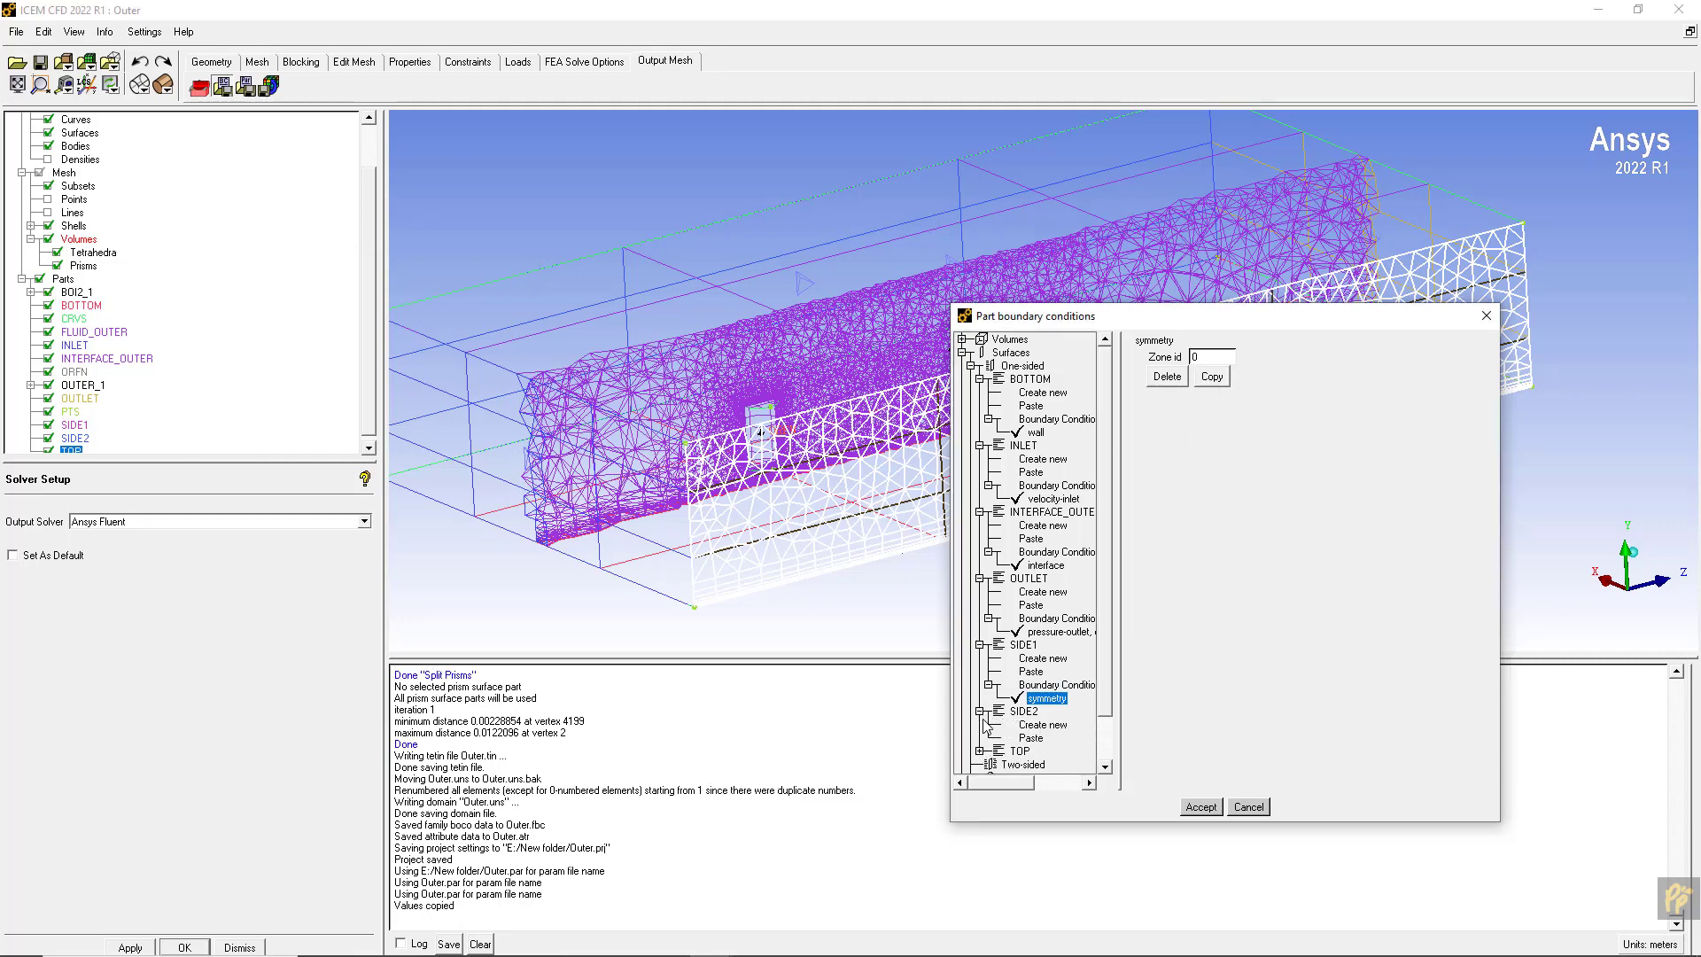
pyautogui.click(1028, 739)
pyautogui.scroll(-3, 1064, 673)
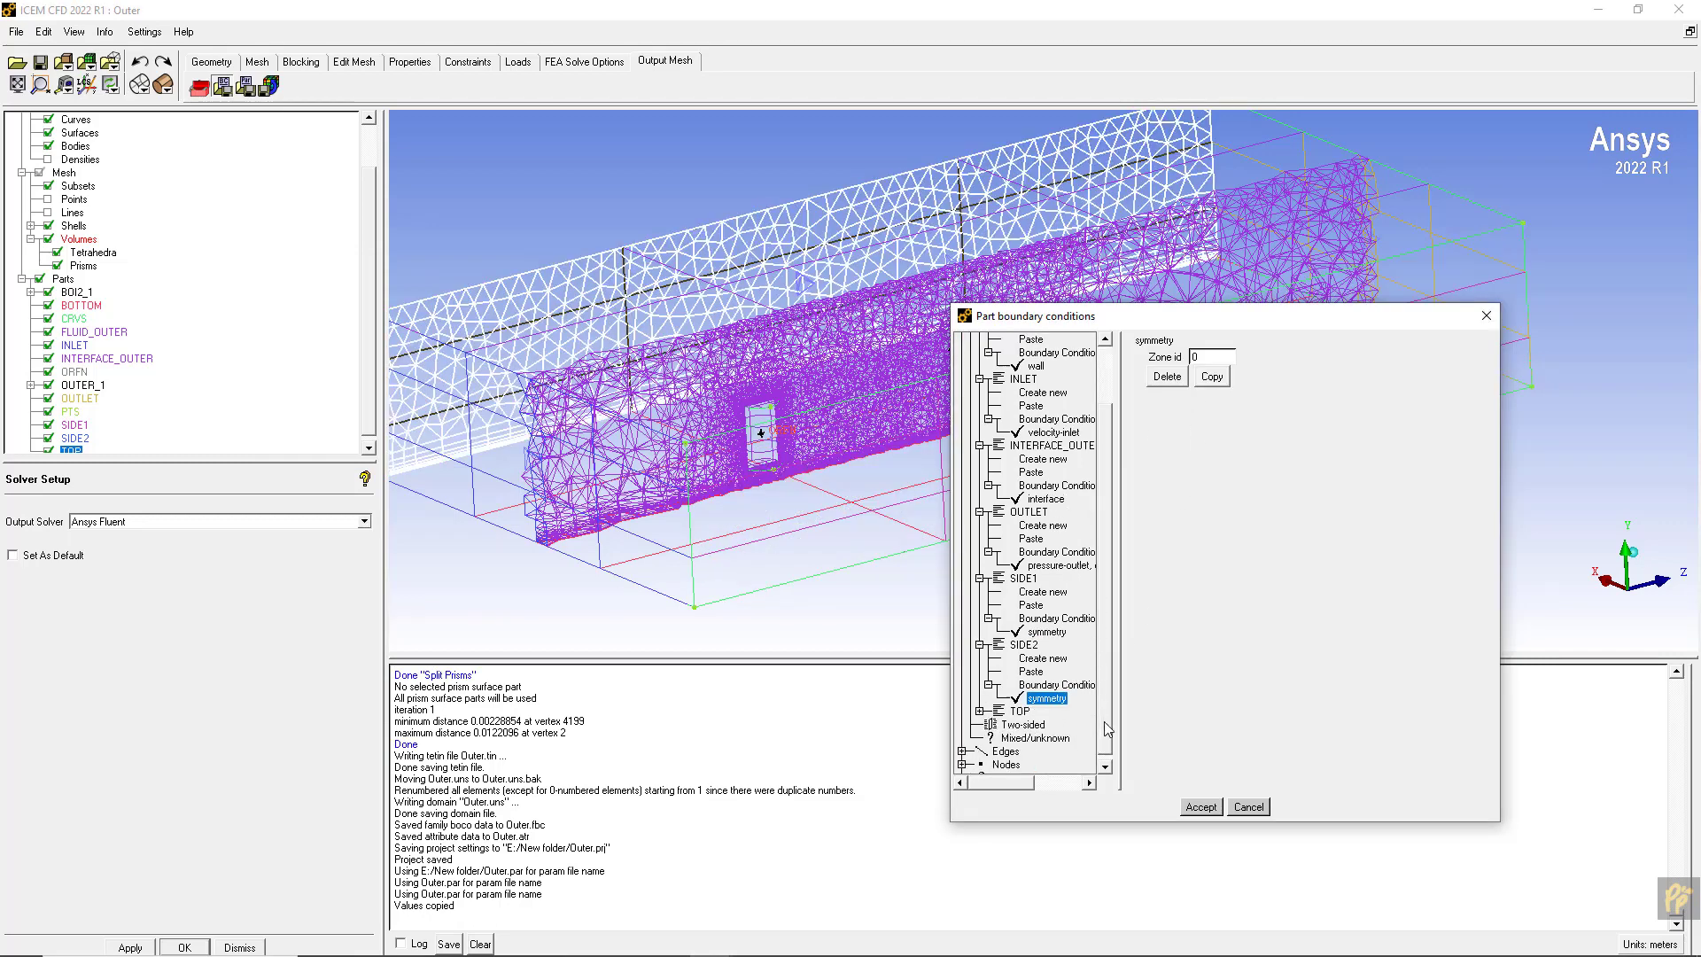
pyautogui.click(980, 699)
pyautogui.click(1033, 726)
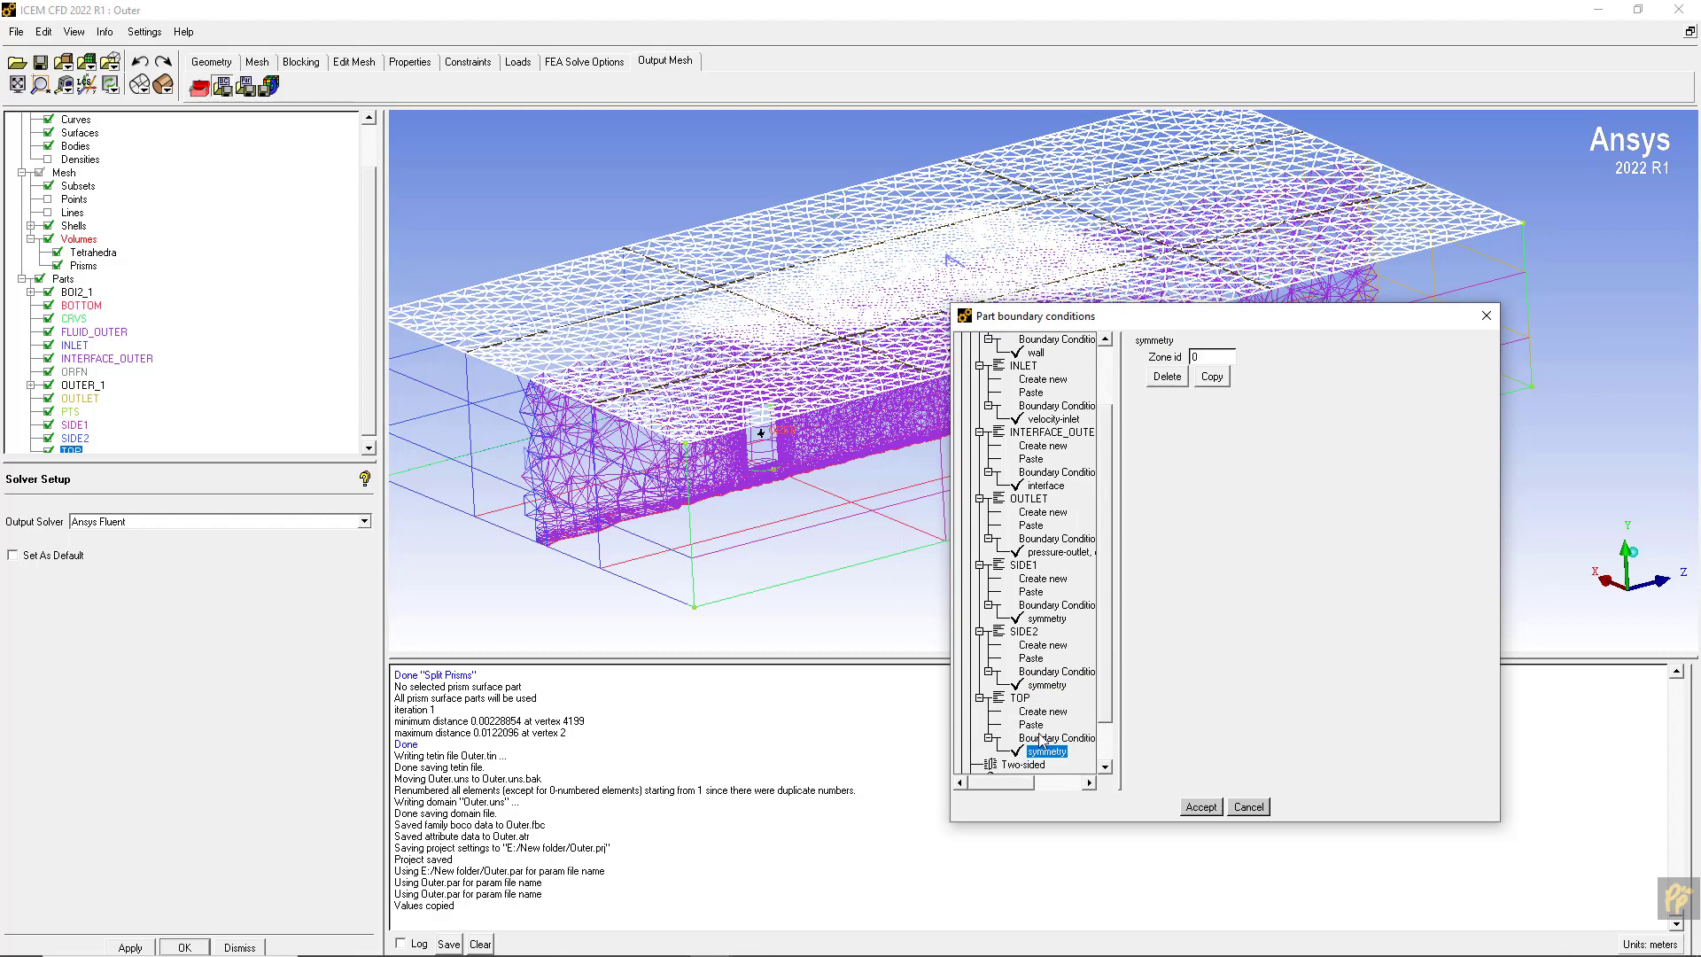
pyautogui.click(1202, 807)
# - Save the project and write the Outer mesh as a 3D Ansys Fluent mesh with the output file name outer_mesh1
pyautogui.moveTo(620, 412); pyautogui.dragTo(669, 387)
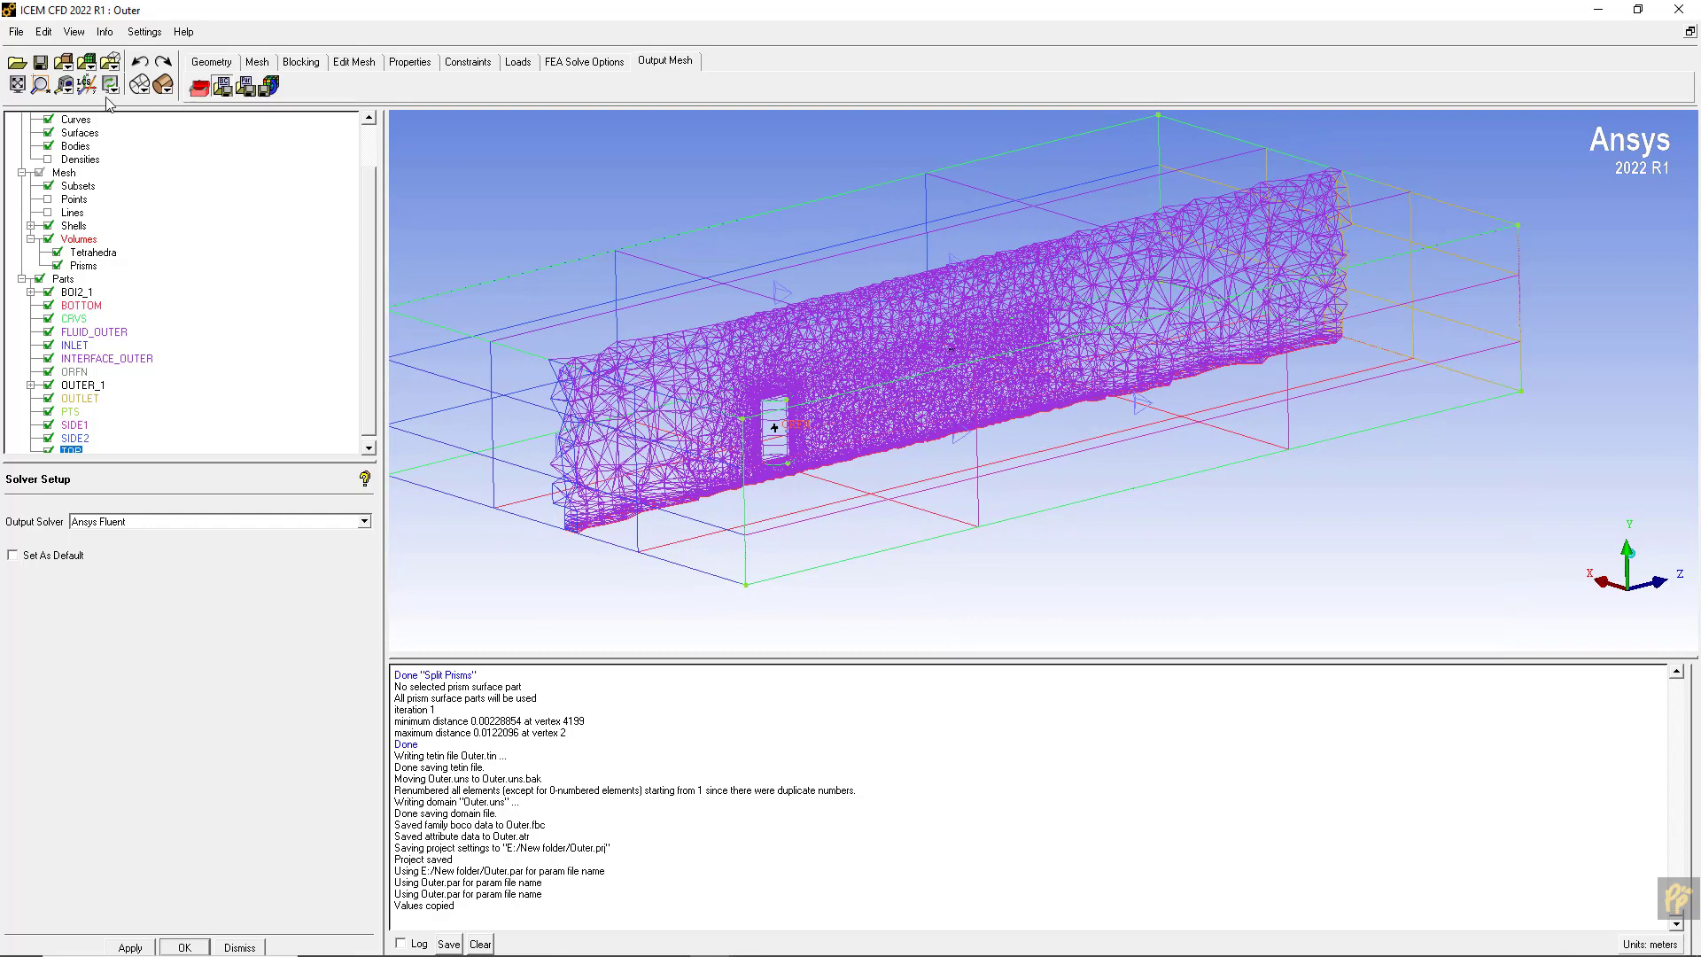
pyautogui.click(40, 62)
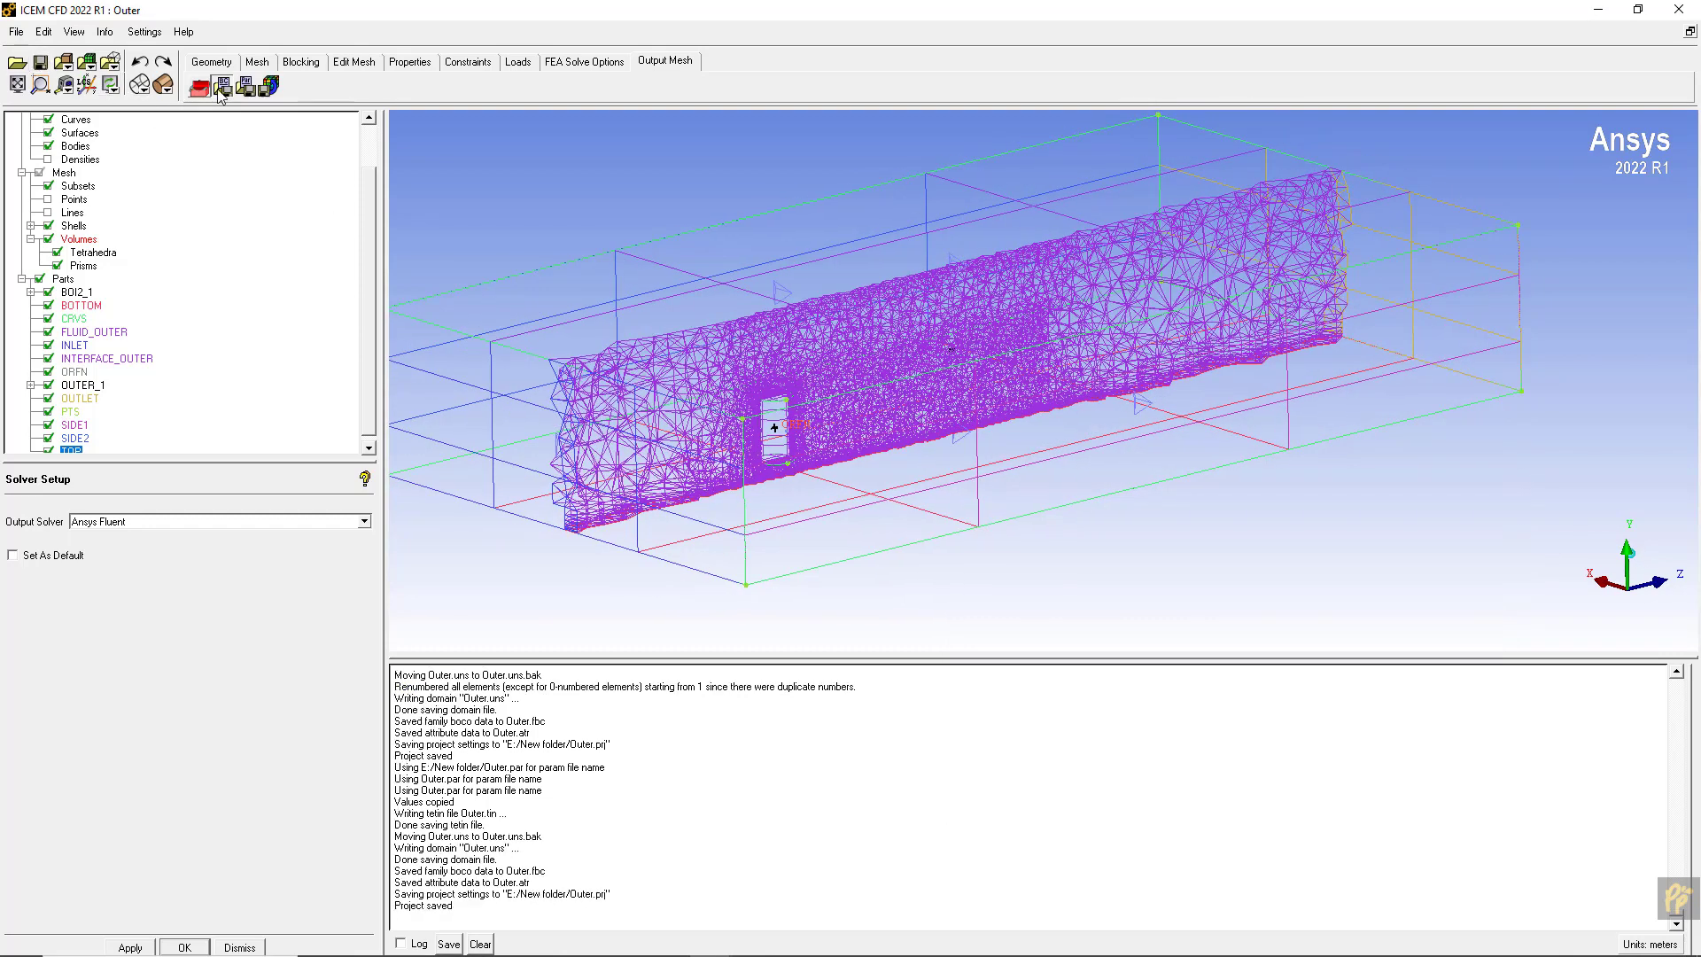
pyautogui.click(248, 89)
pyautogui.click(795, 588)
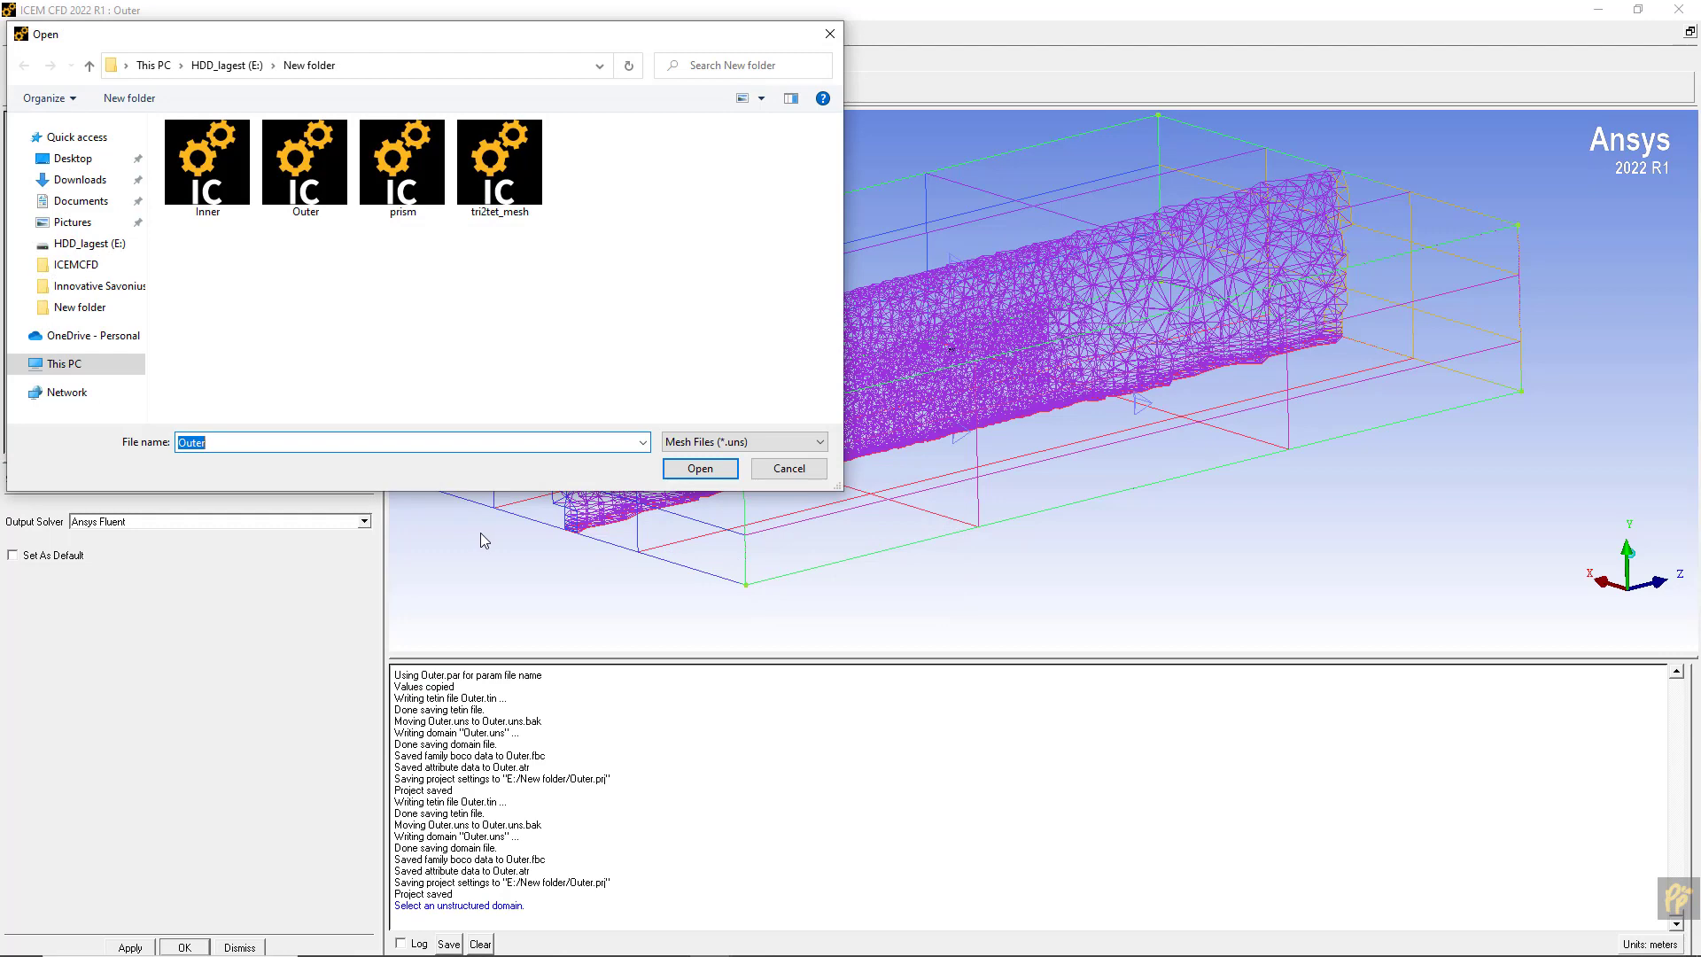
pyautogui.click(675, 467)
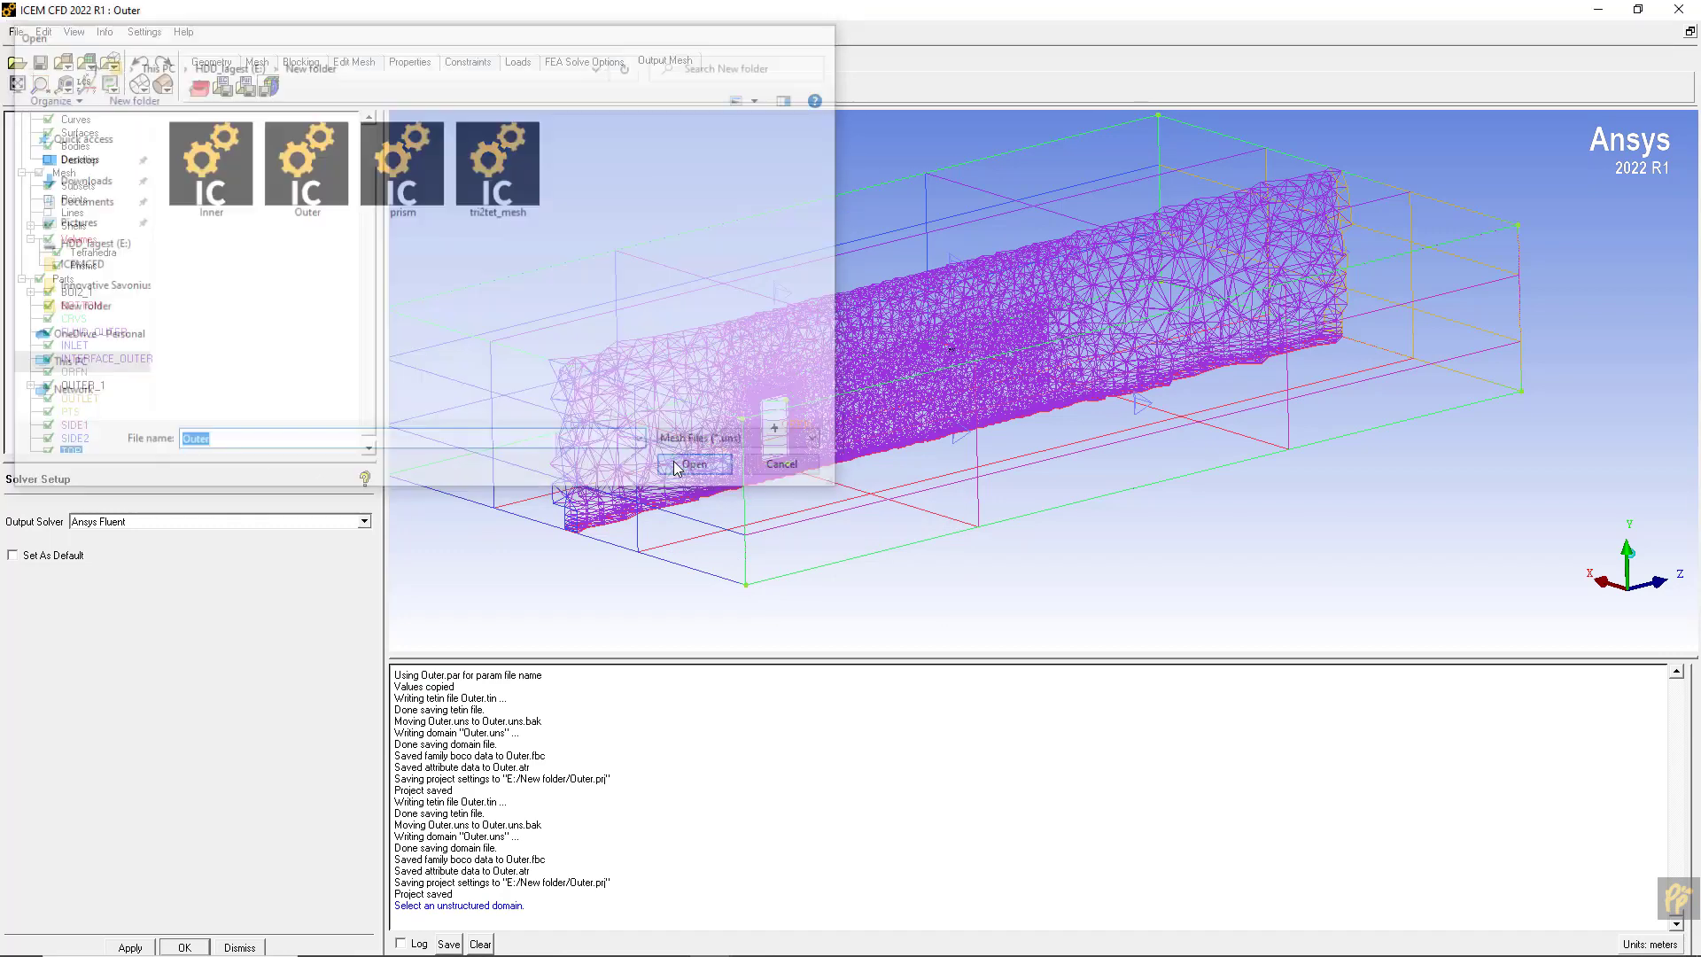
pyautogui.moveTo(366, 501); pyautogui.dragTo(404, 502)
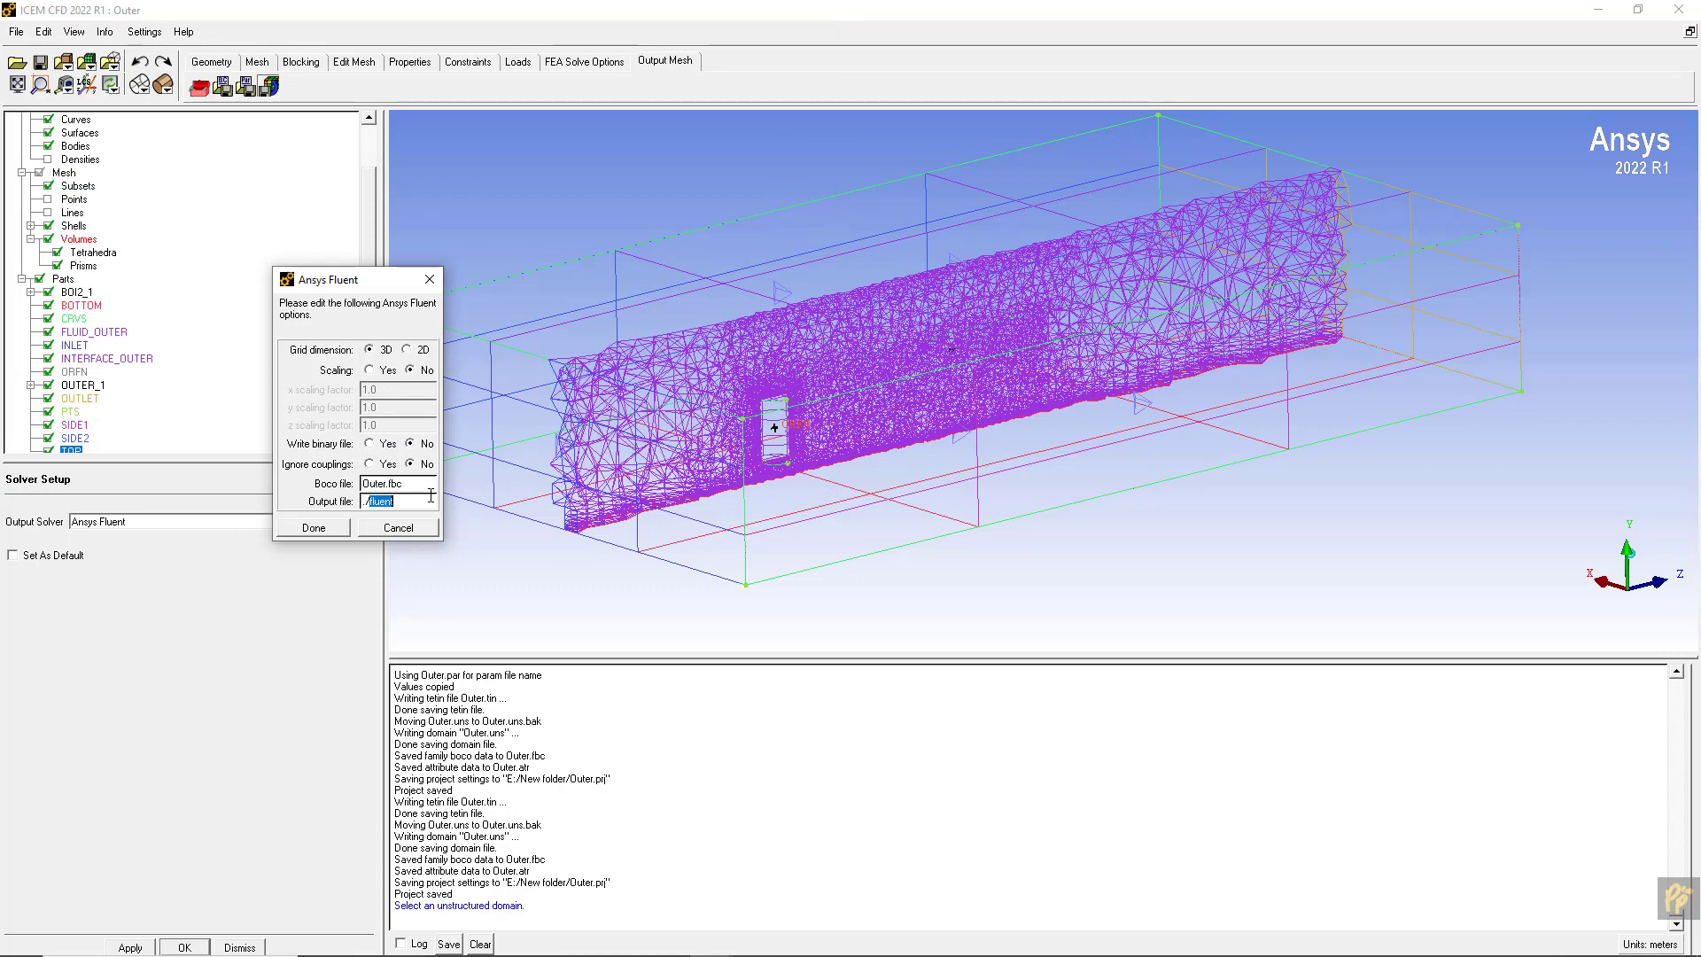
pyautogui.write('outer_mesh1')
pyautogui.click(341, 530)
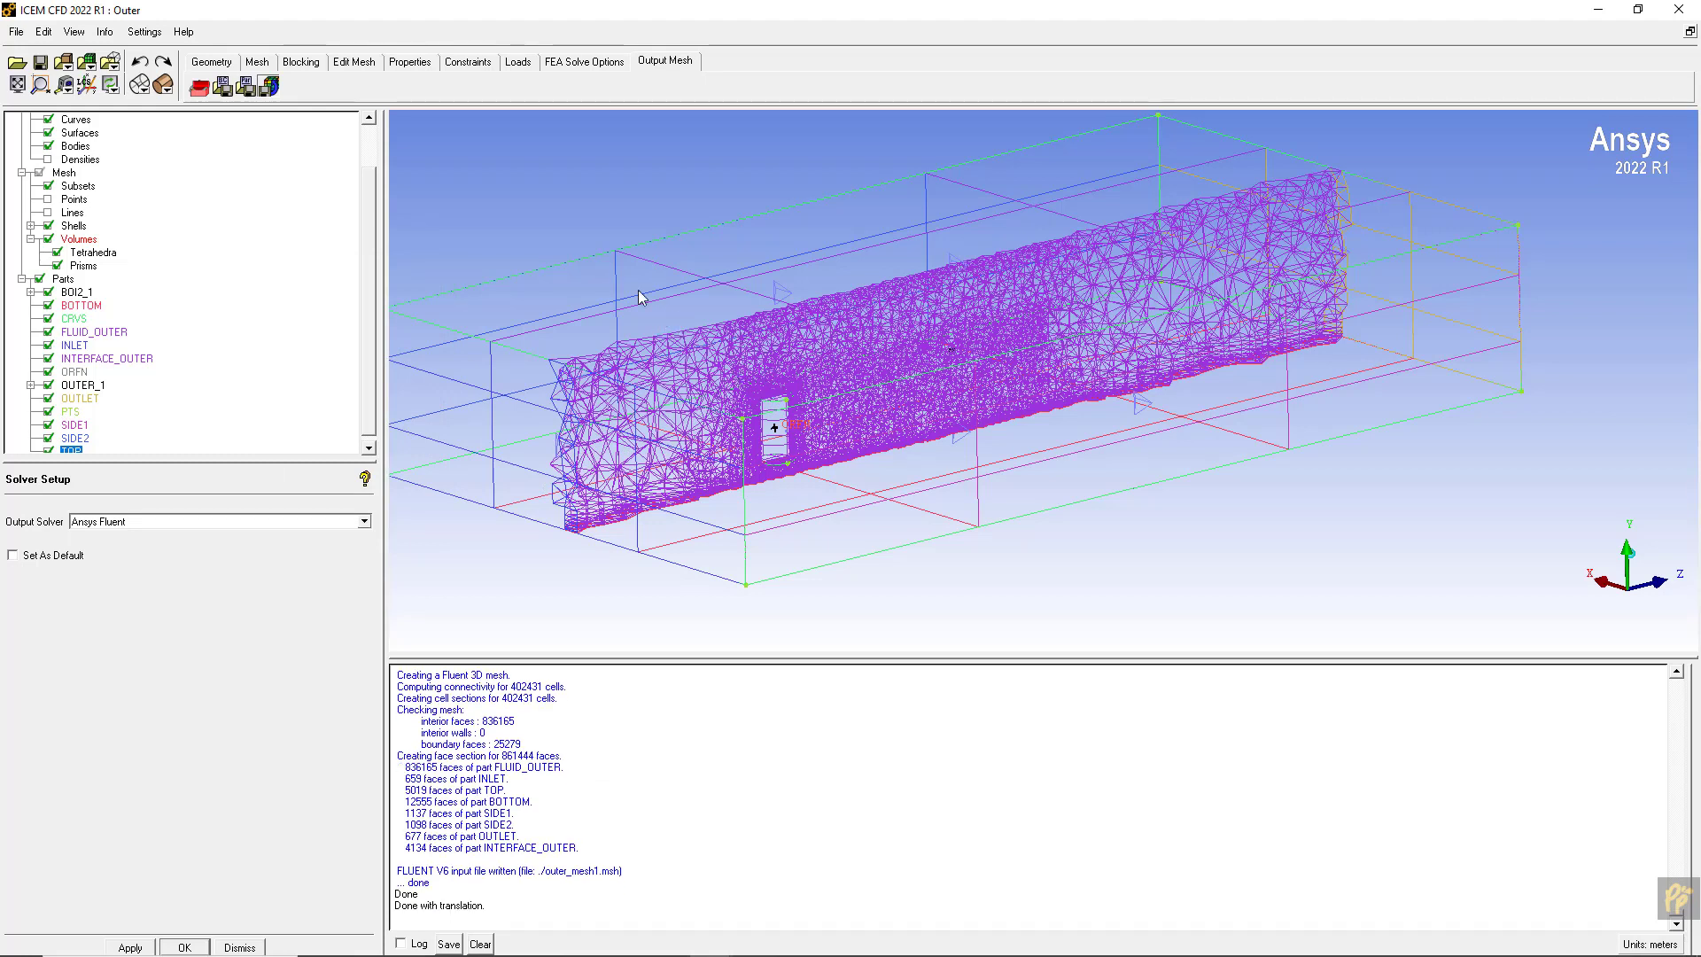
# - List the mesh information, check the total number of elements, and save the project again
pyautogui.click(104, 32)
pyautogui.click(125, 140)
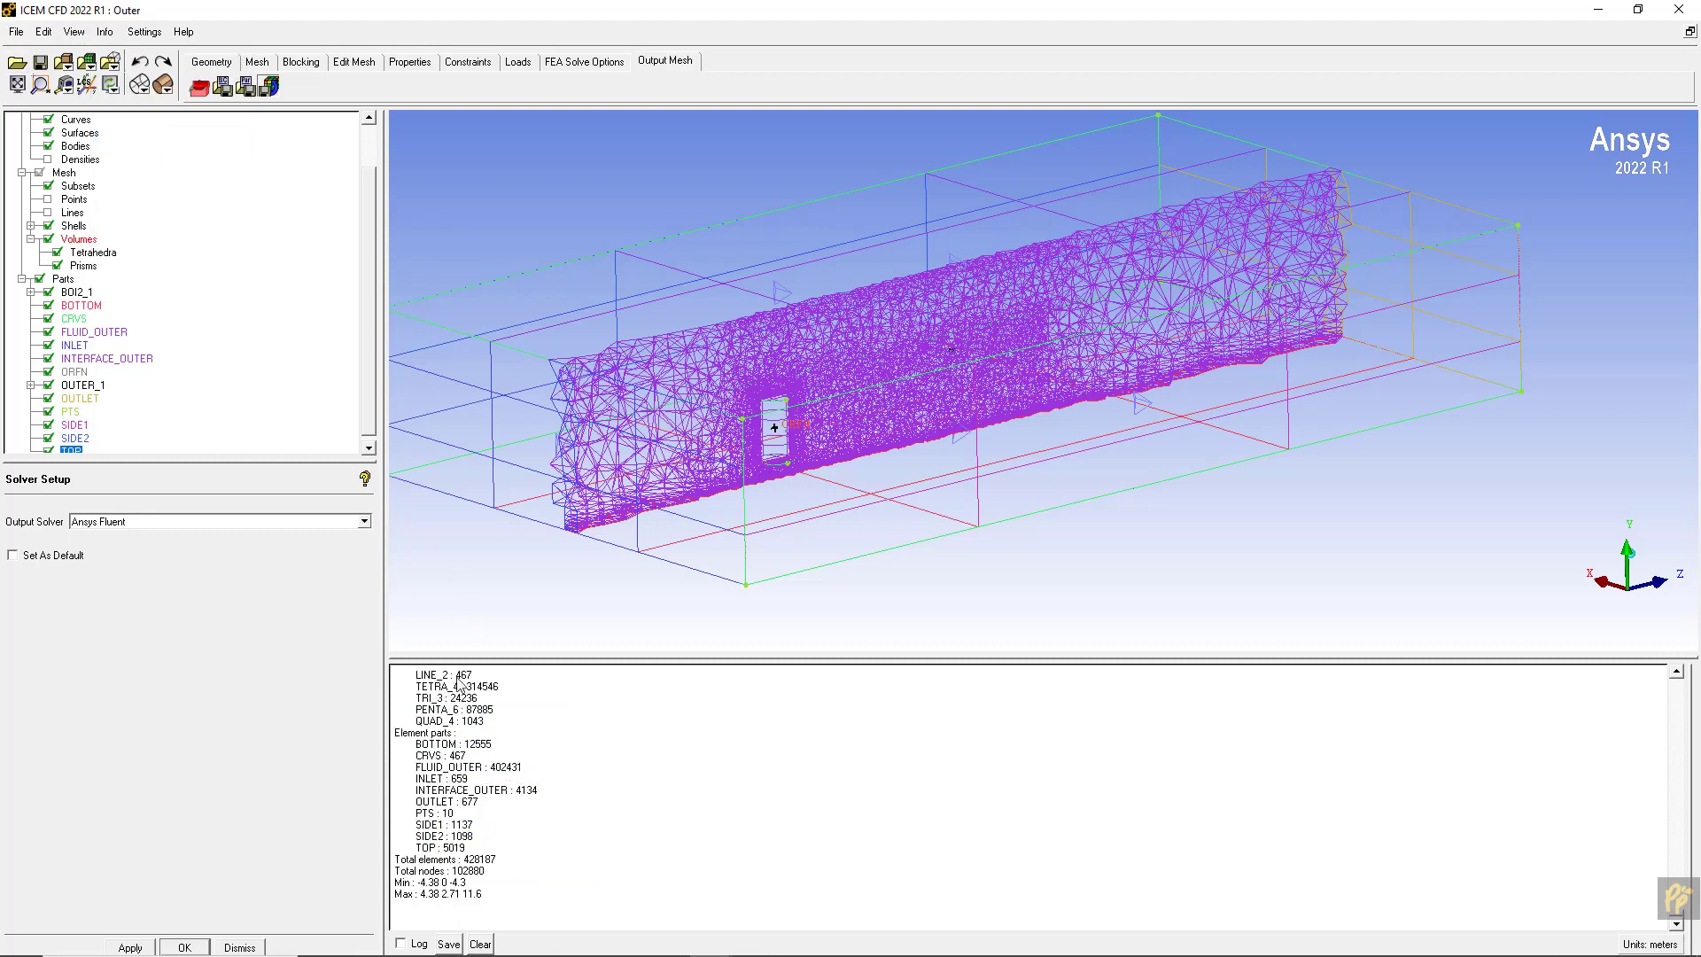
pyautogui.moveTo(478, 861); pyautogui.dragTo(505, 864)
pyautogui.click(485, 862)
pyautogui.click(40, 62)
# - Switch to Fluent and append the case file outer_mesh1.msh to the loaded inner mesh
pyautogui.moveTo(668, 949)
pyautogui.click(753, 939)
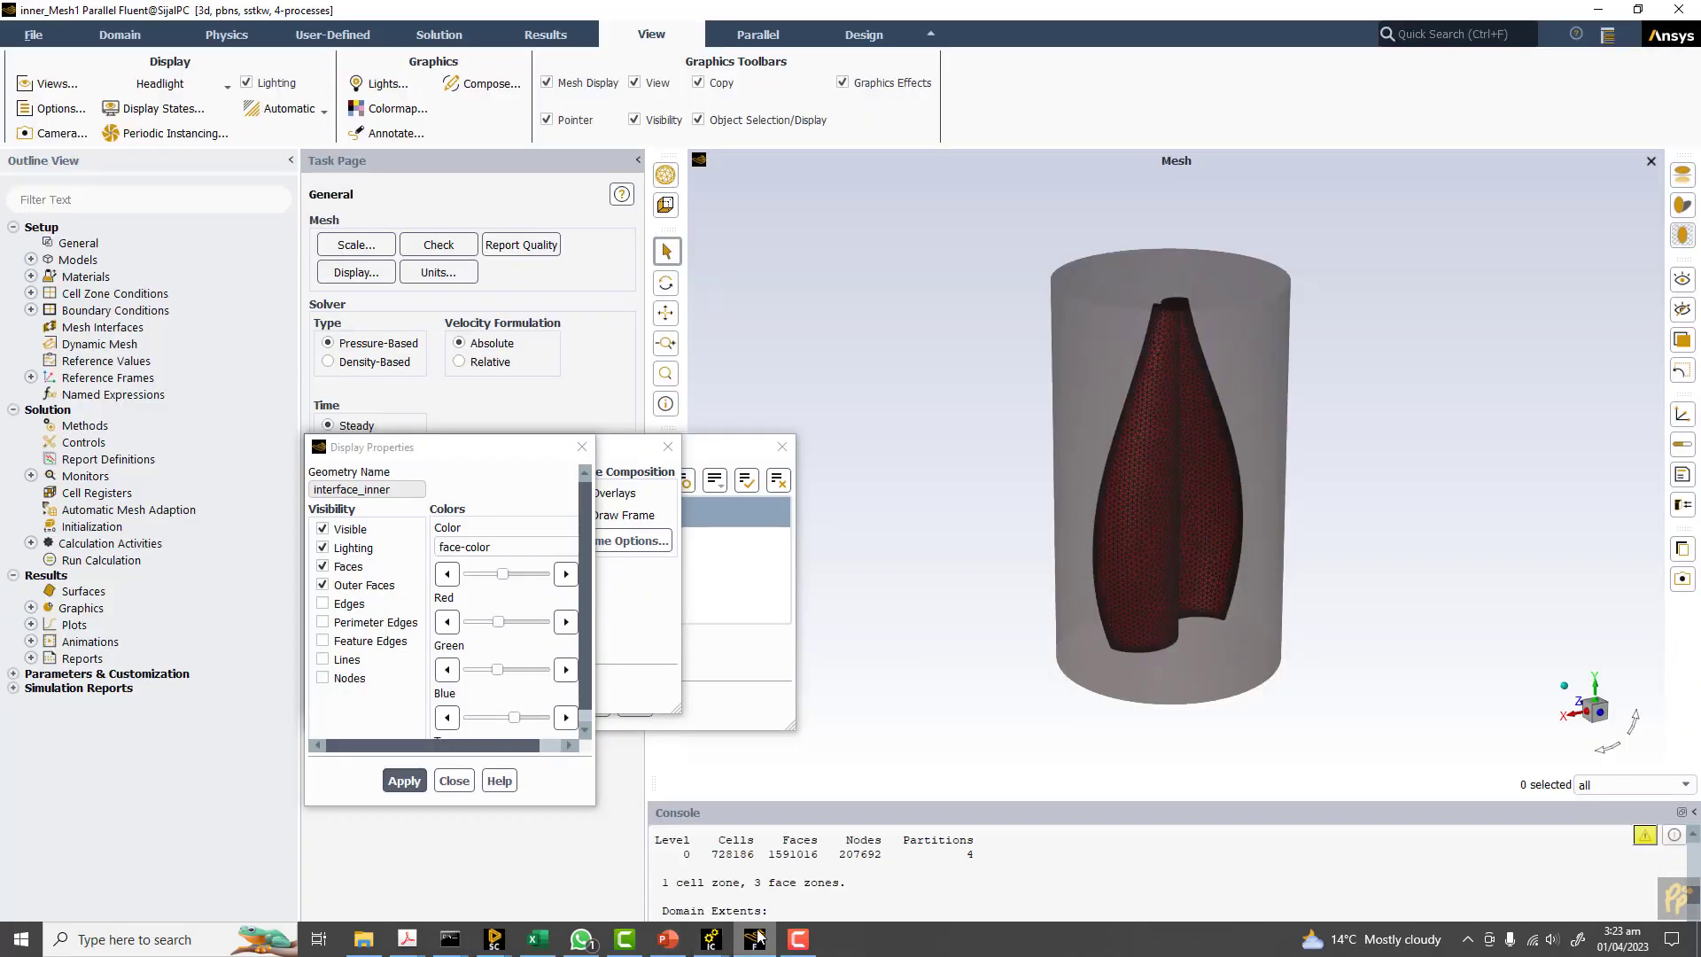
pyautogui.moveTo(934, 269)
pyautogui.mouseDown()
pyautogui.moveTo(919, 281)
pyautogui.moveTo(932, 297)
pyautogui.mouseUp()
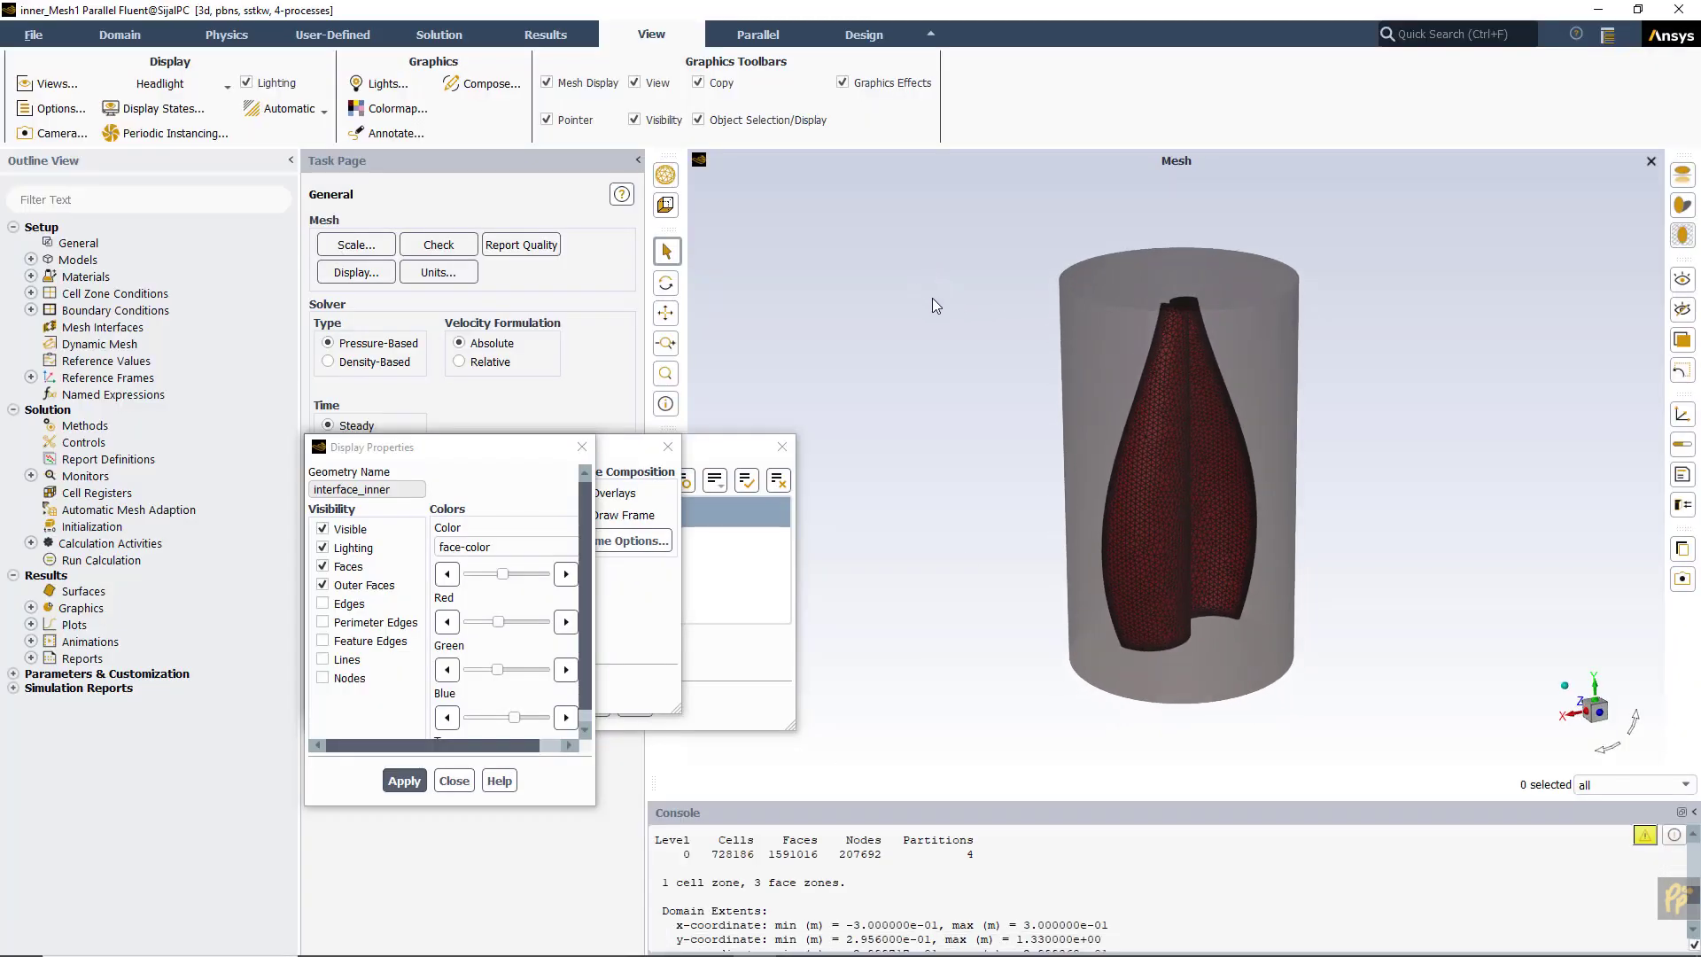
pyautogui.click(119, 36)
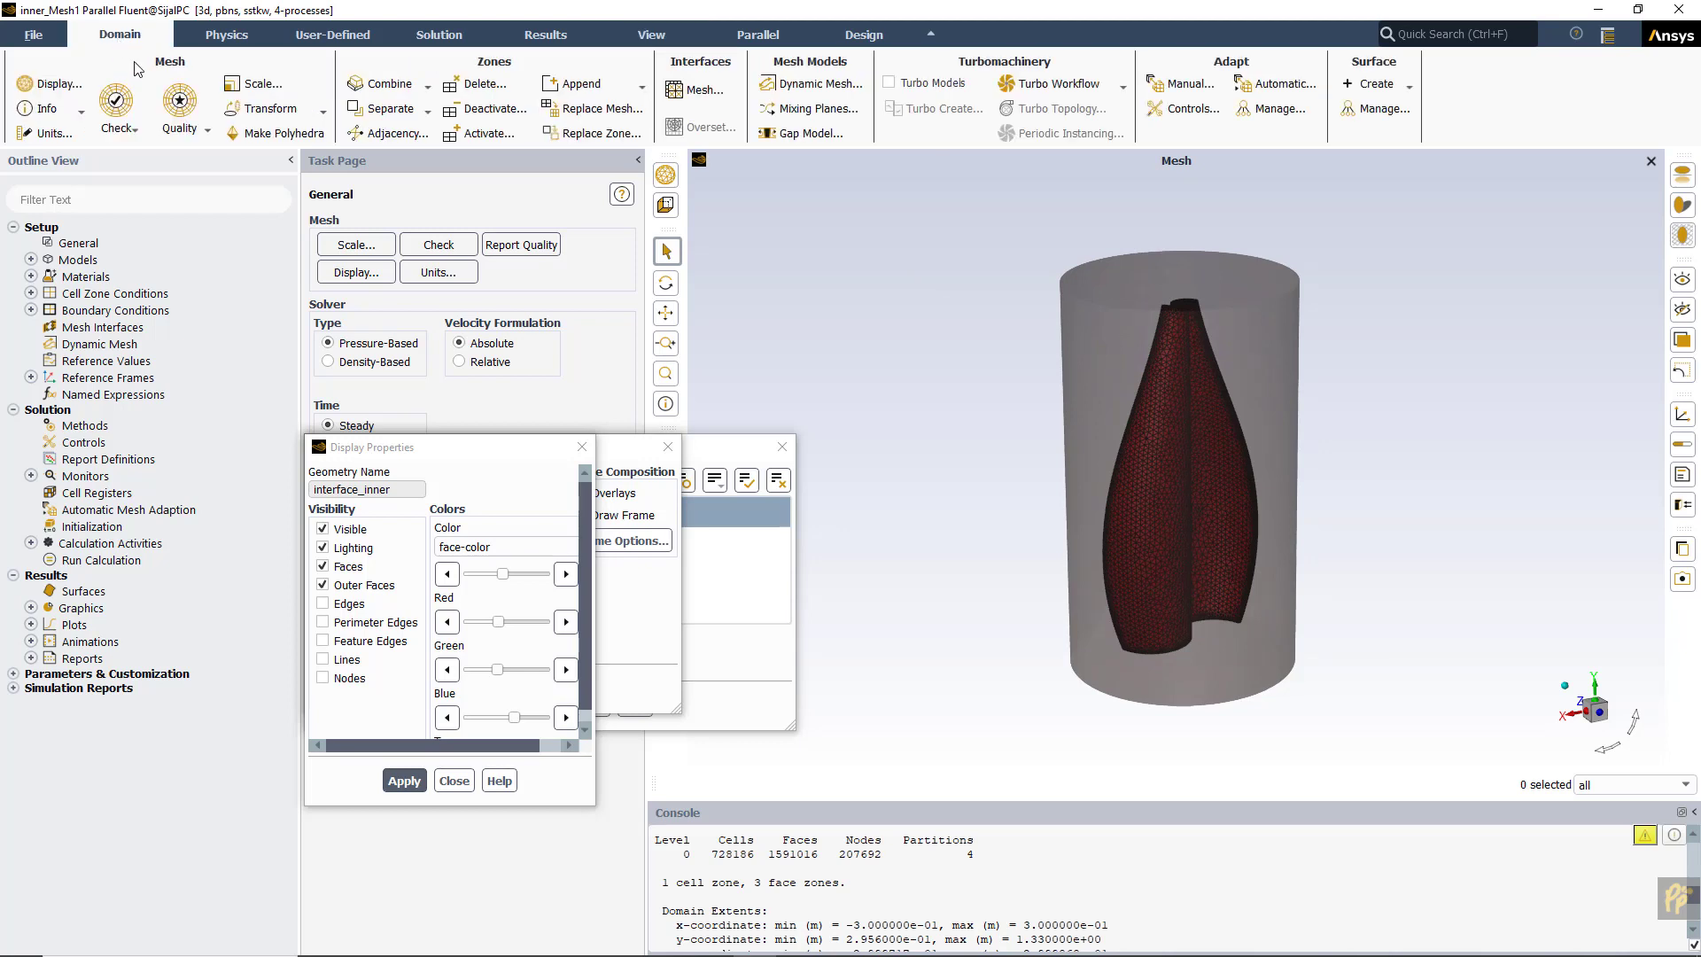
pyautogui.click(31, 37)
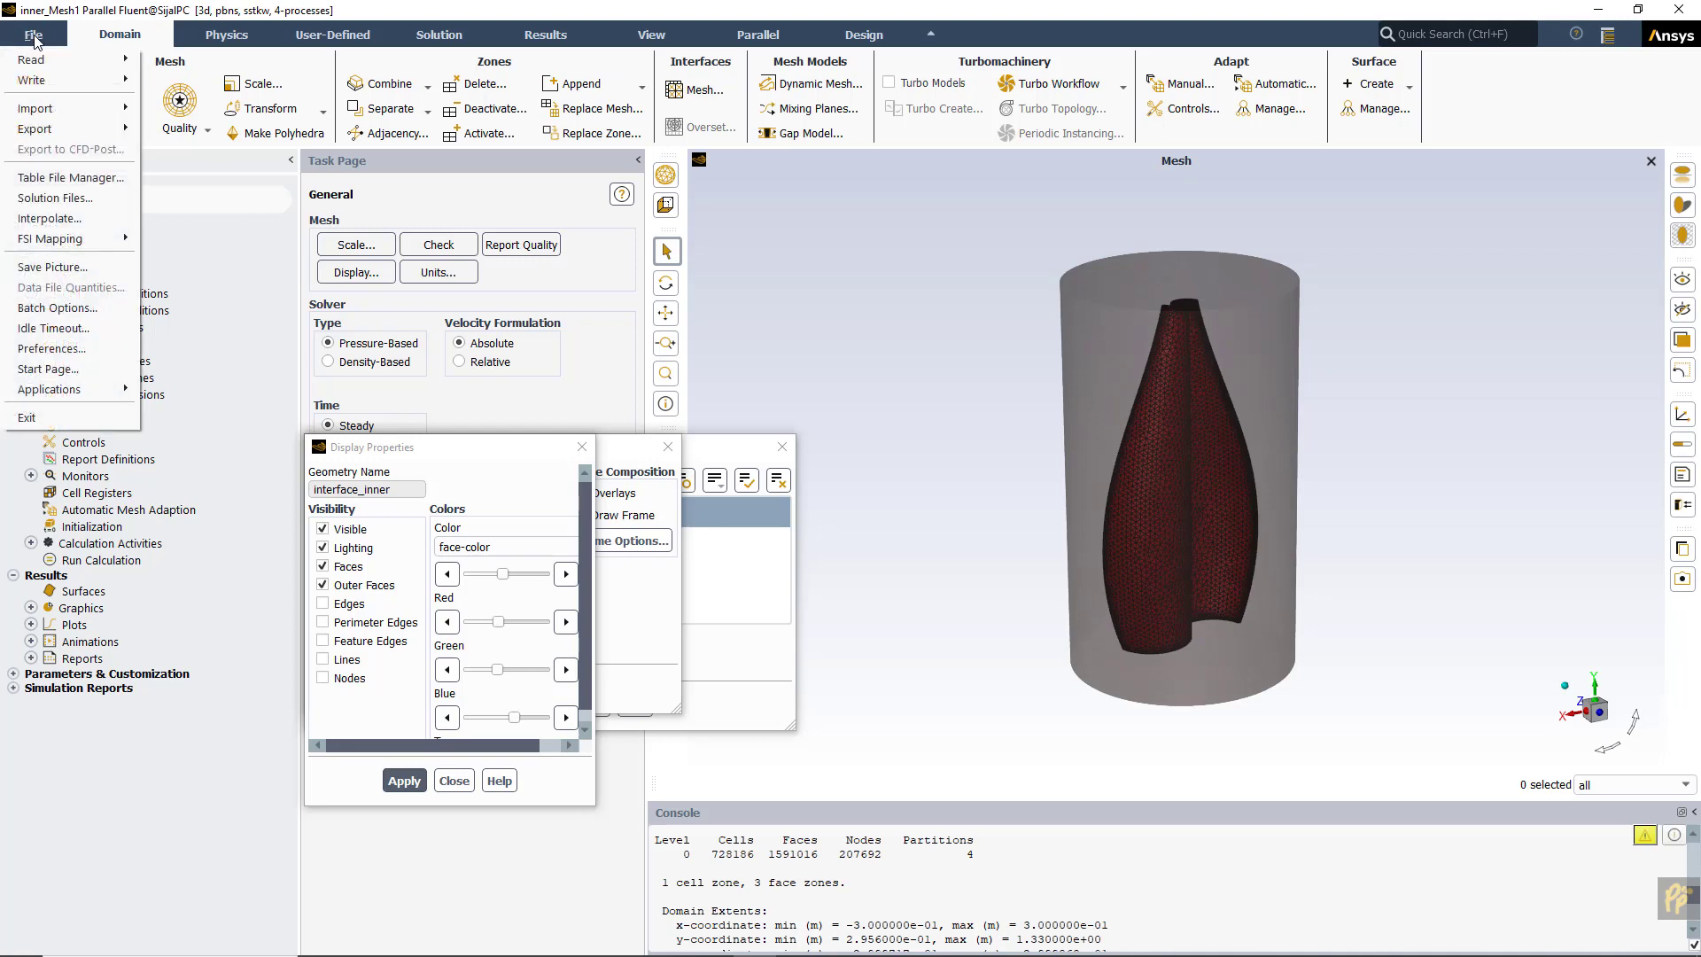
pyautogui.click(883, 333)
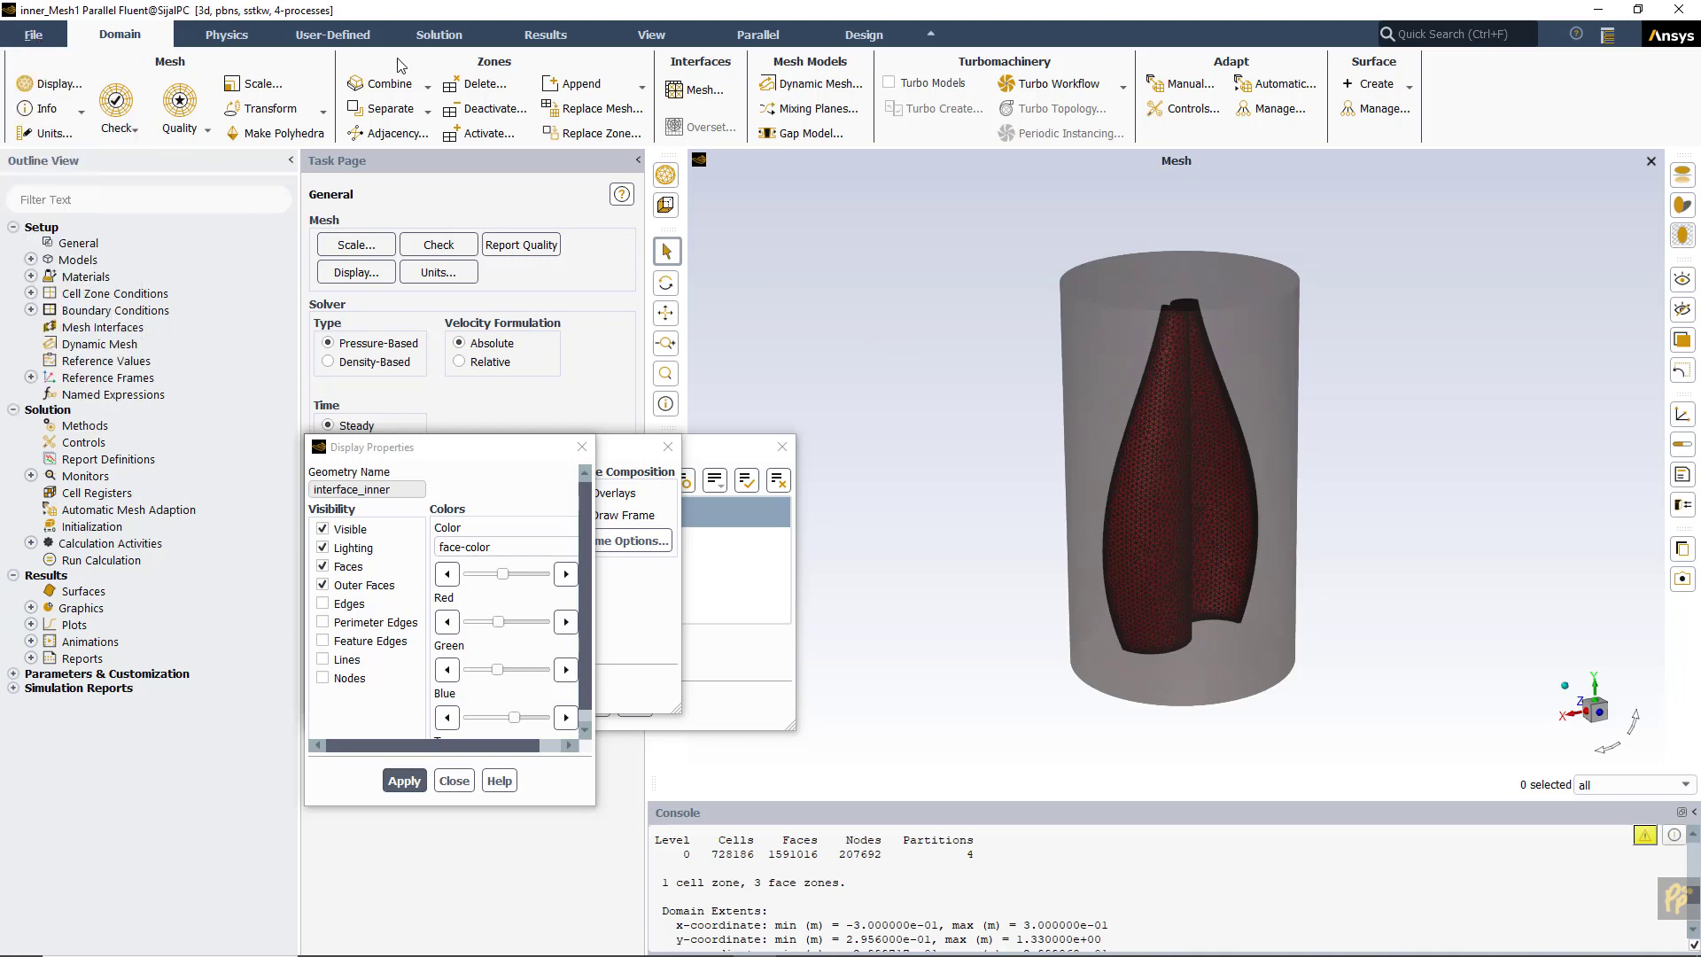
pyautogui.click(572, 89)
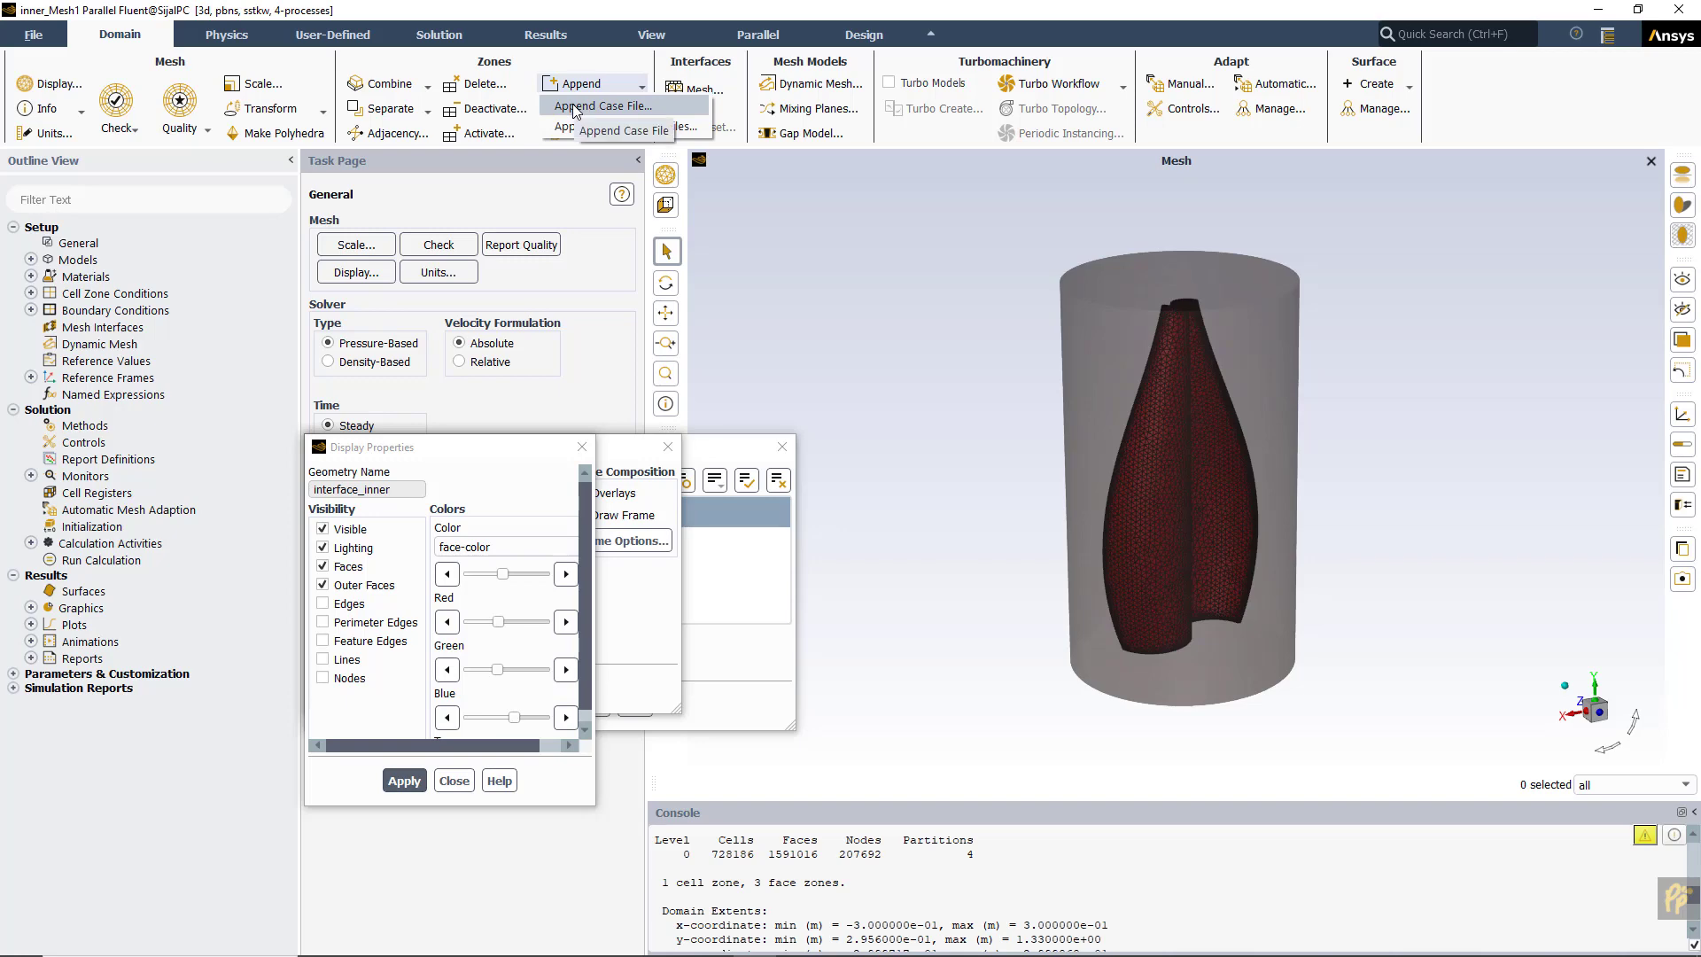
pyautogui.click(574, 106)
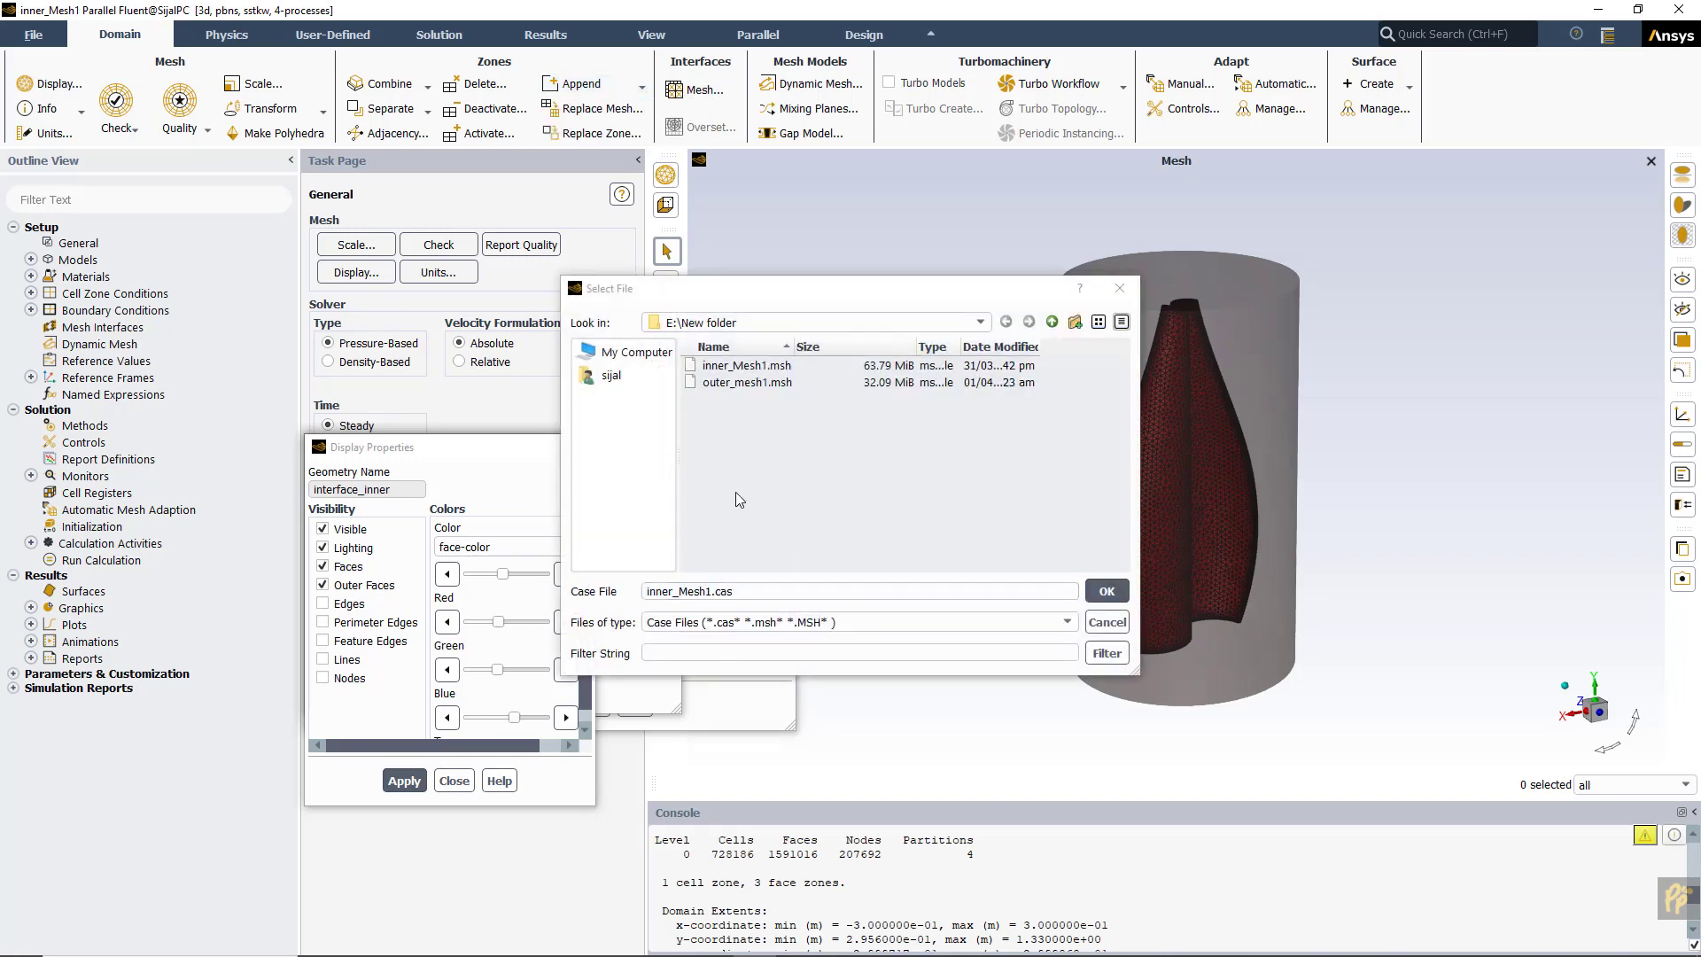
pyautogui.click(747, 382)
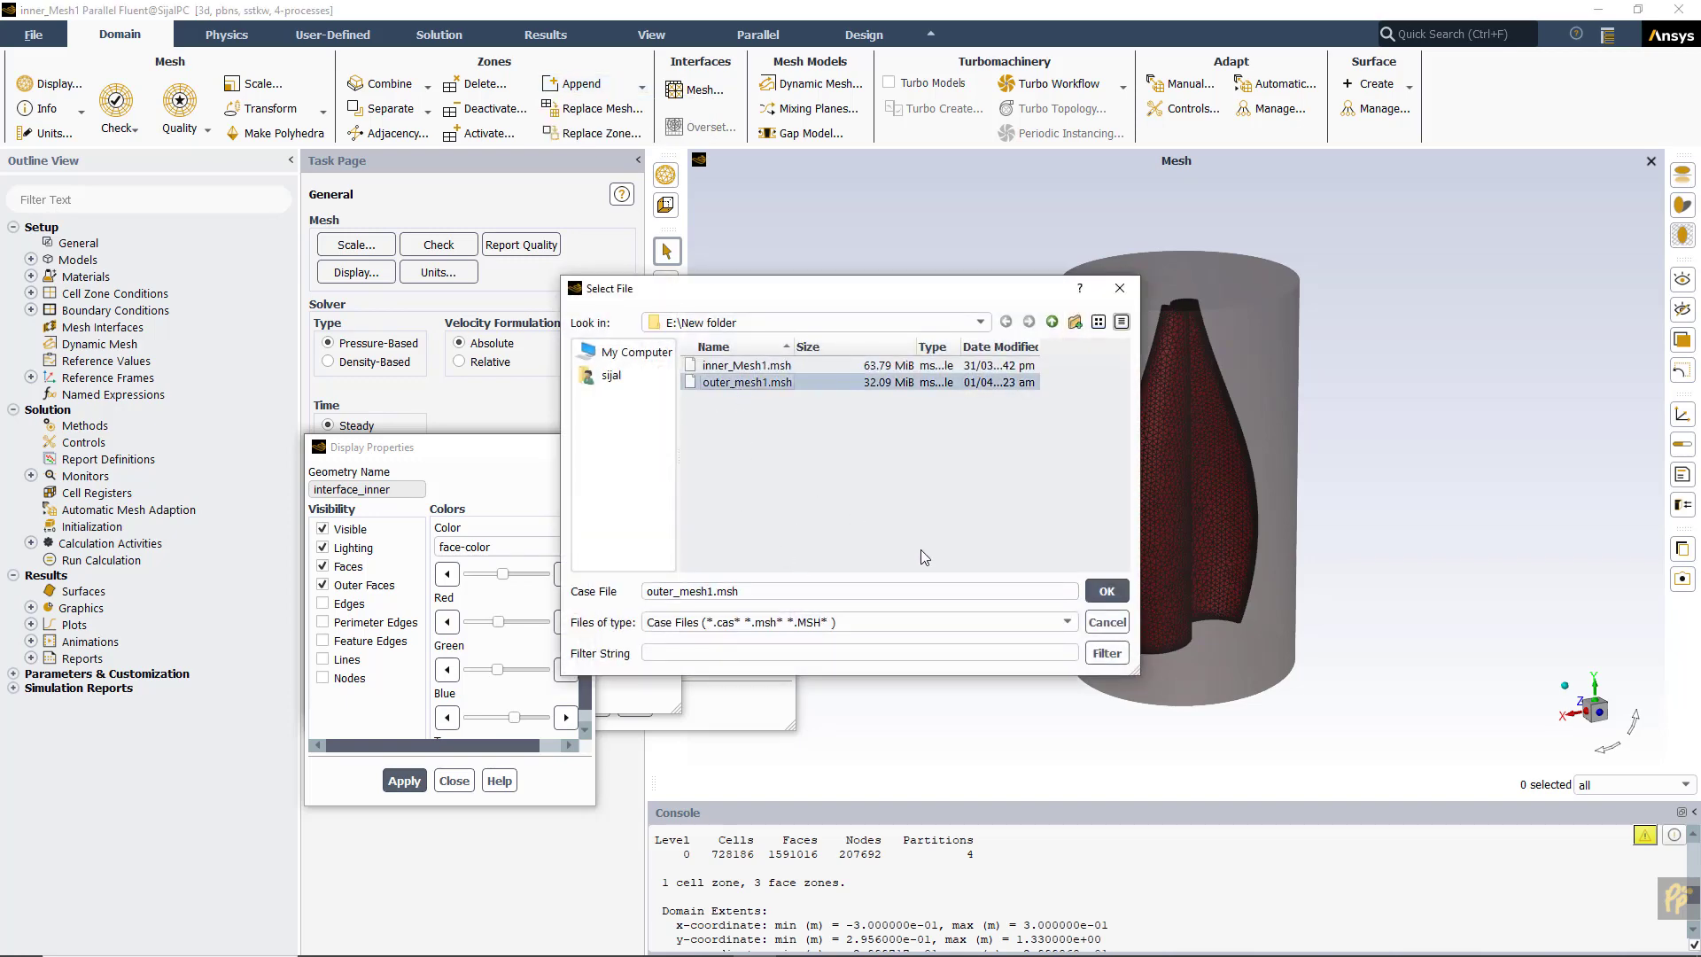
pyautogui.click(1106, 590)
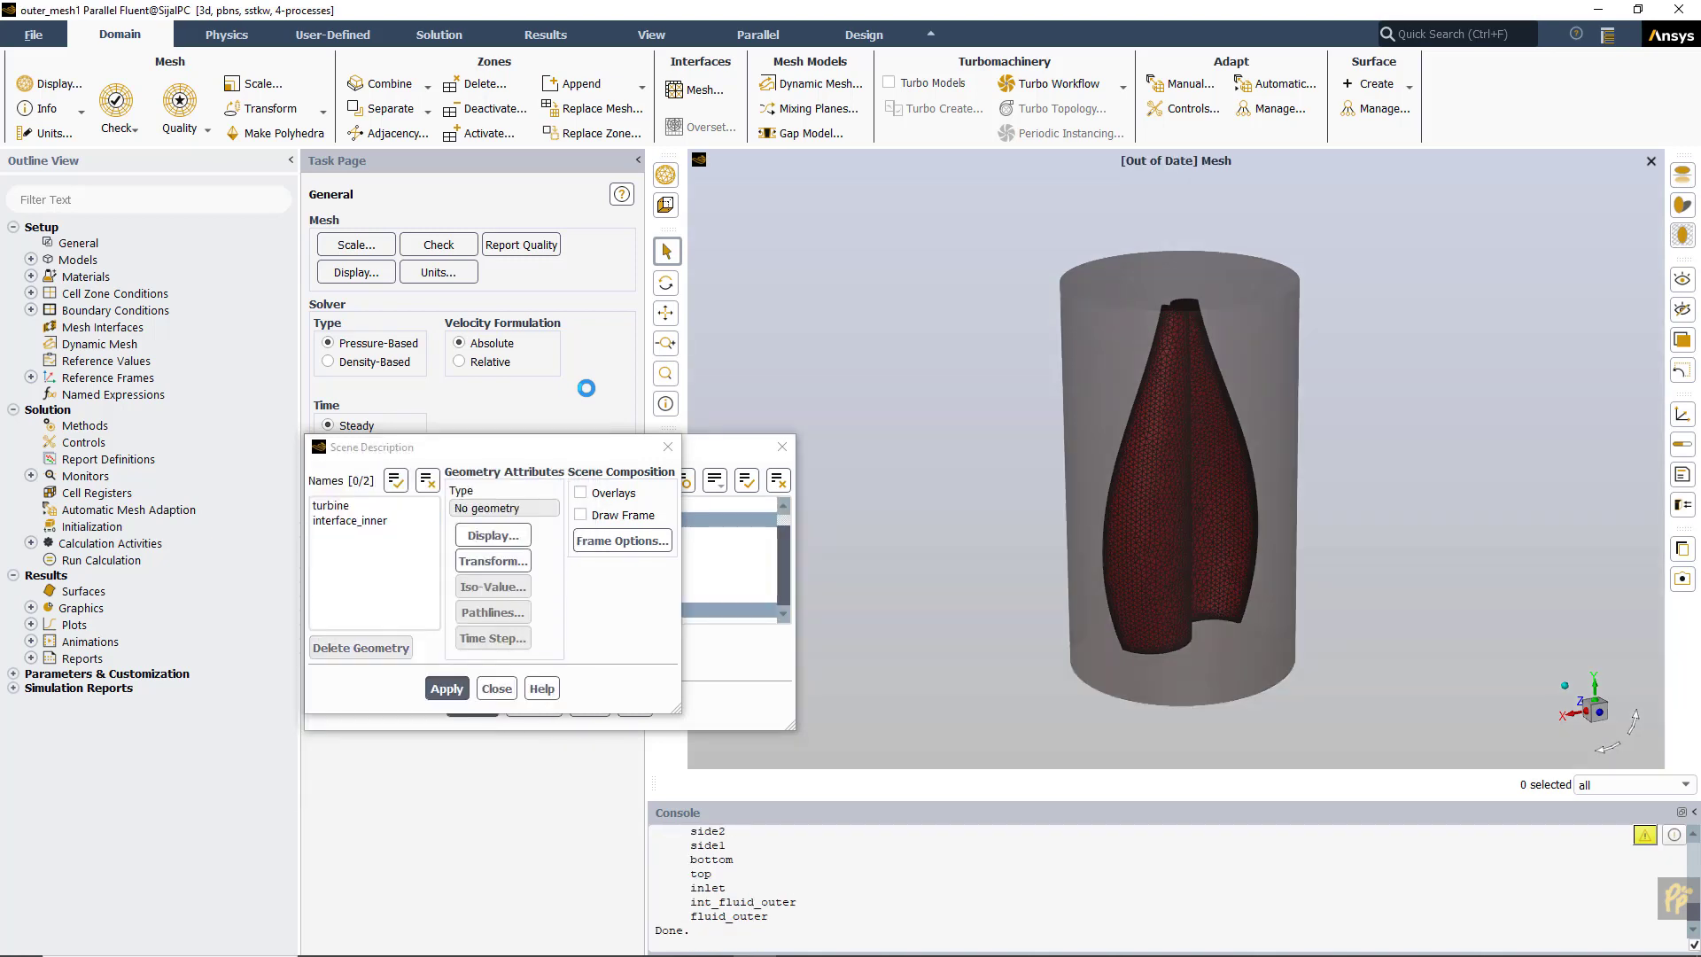
# - Write the combined mesh as a case file named WindTurbine_mesh1.cas.h5 in E:\New folder
pyautogui.click(26, 36)
pyautogui.moveTo(47, 88)
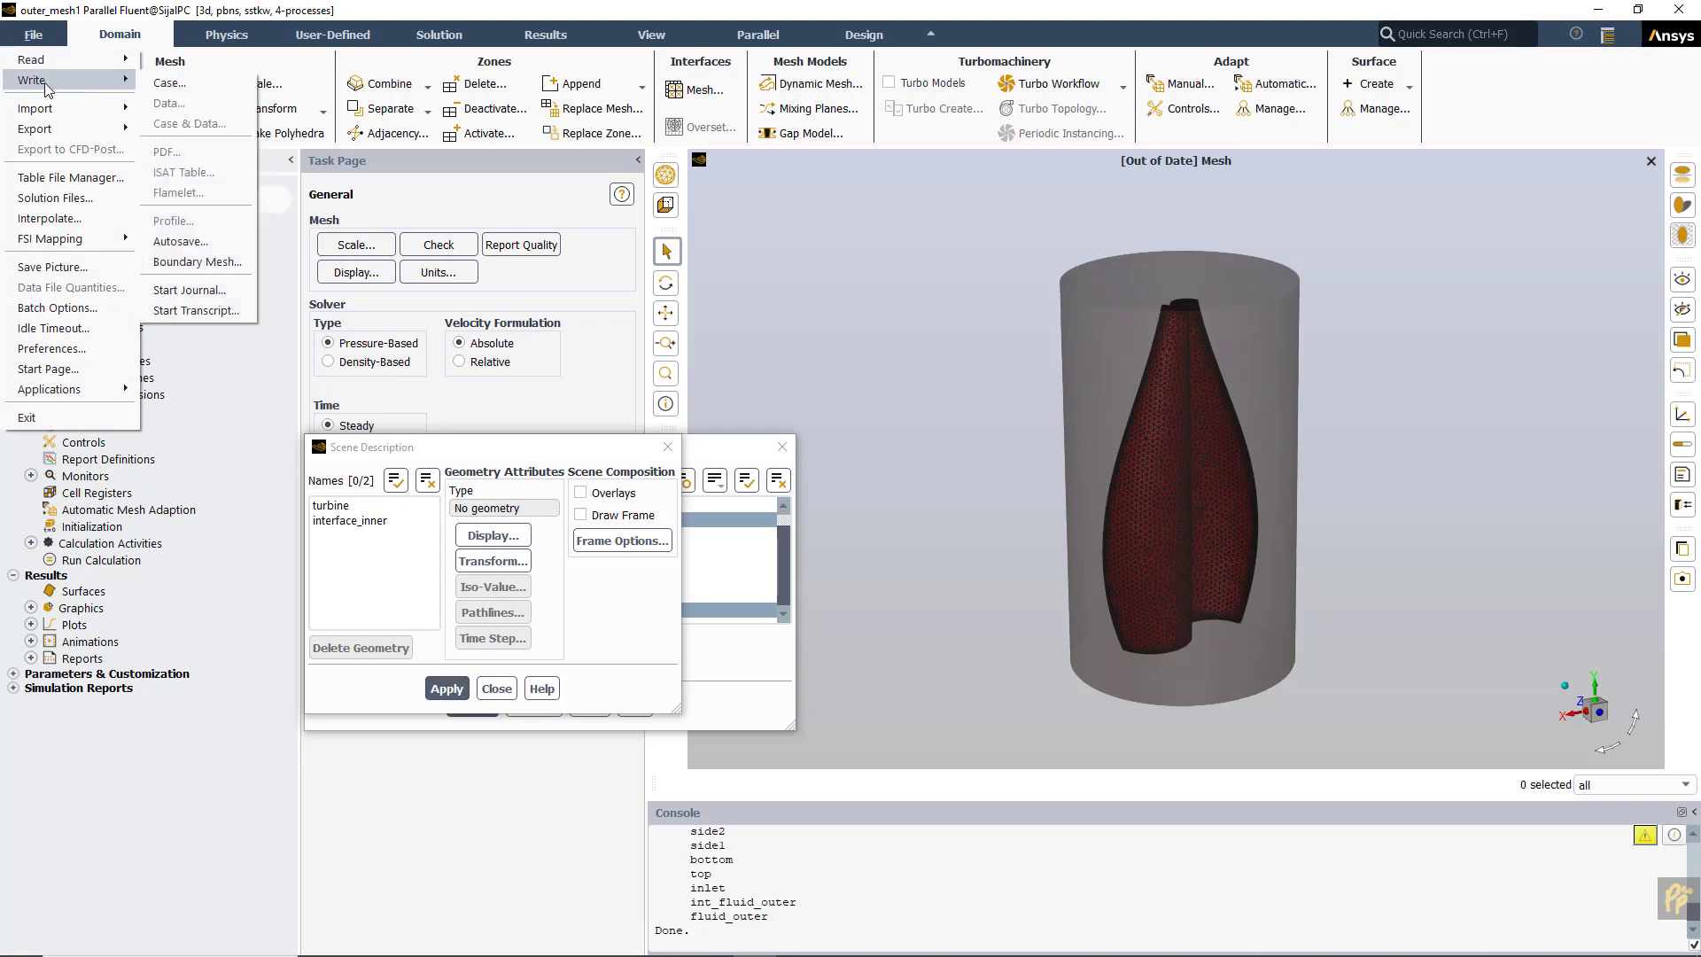
pyautogui.click(168, 84)
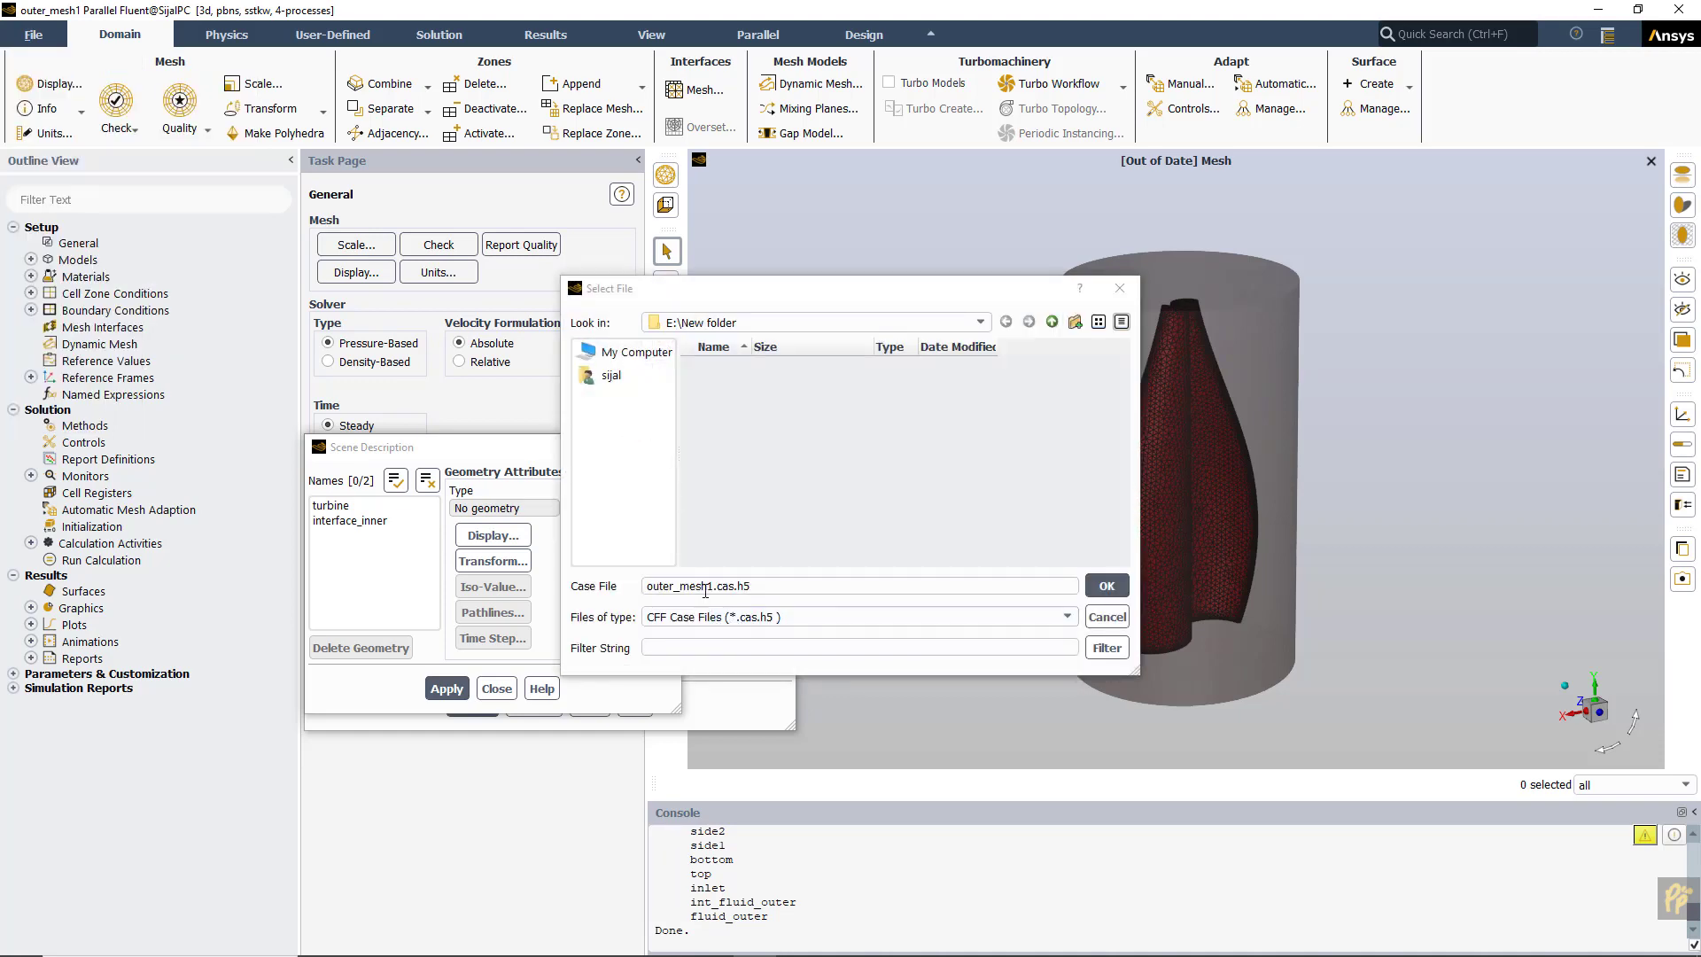
pyautogui.click(707, 585)
pyautogui.moveTo(673, 585); pyautogui.dragTo(660, 487)
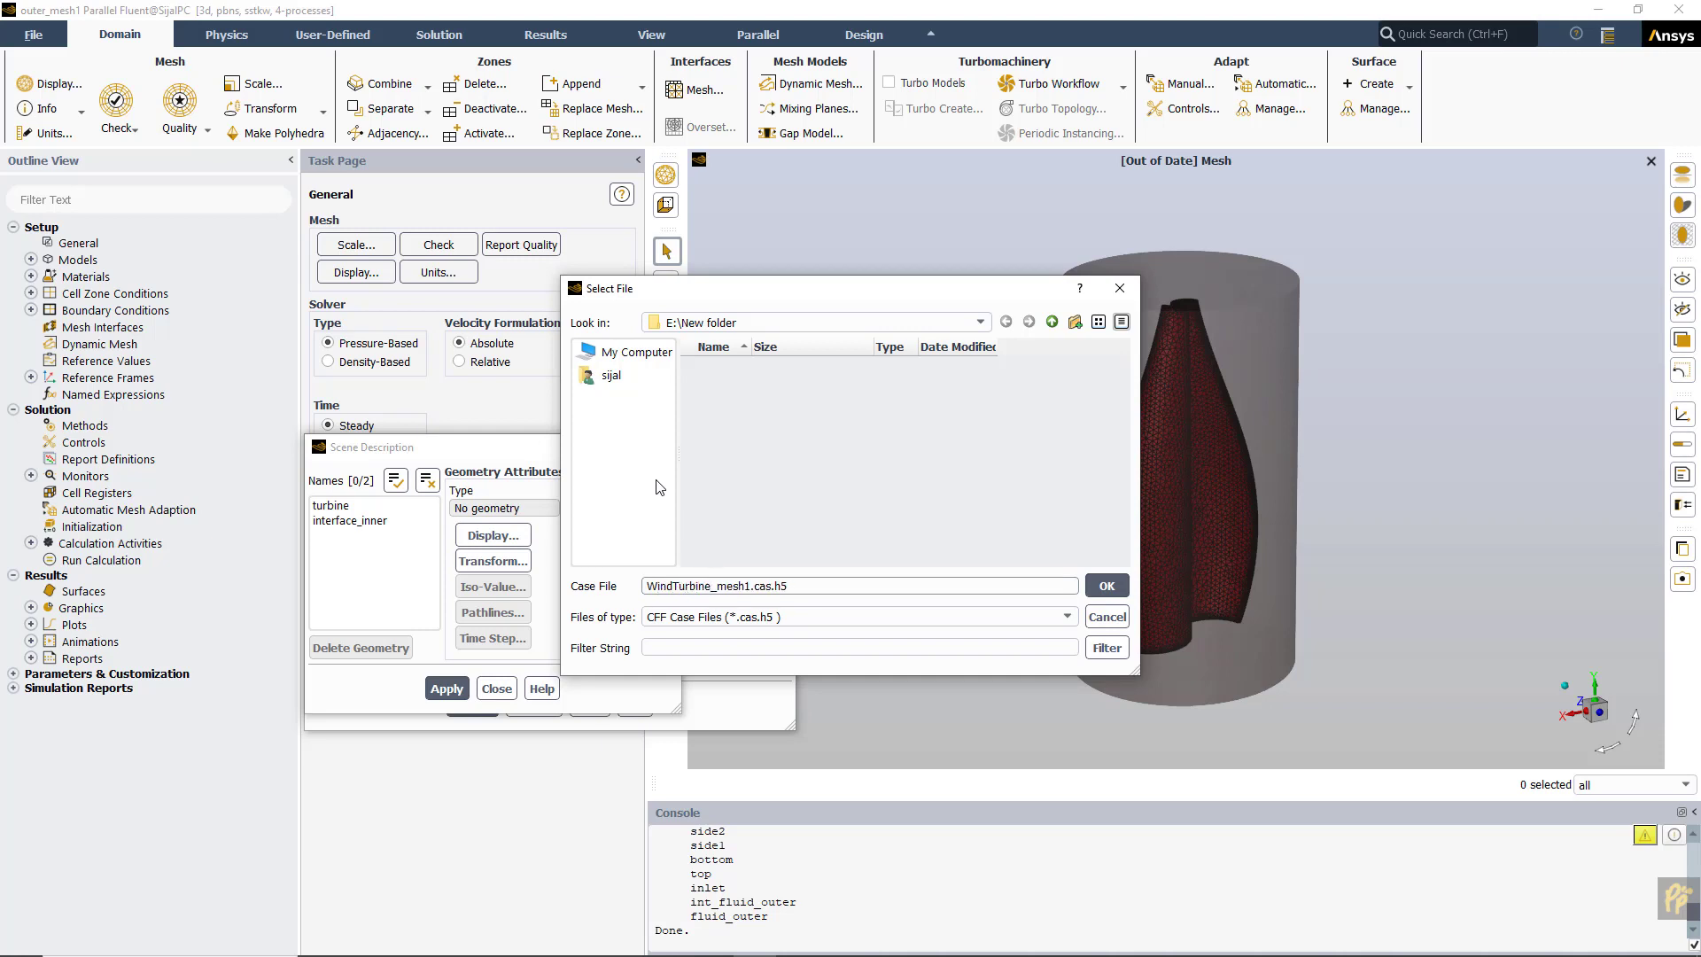
pyautogui.press('Return')
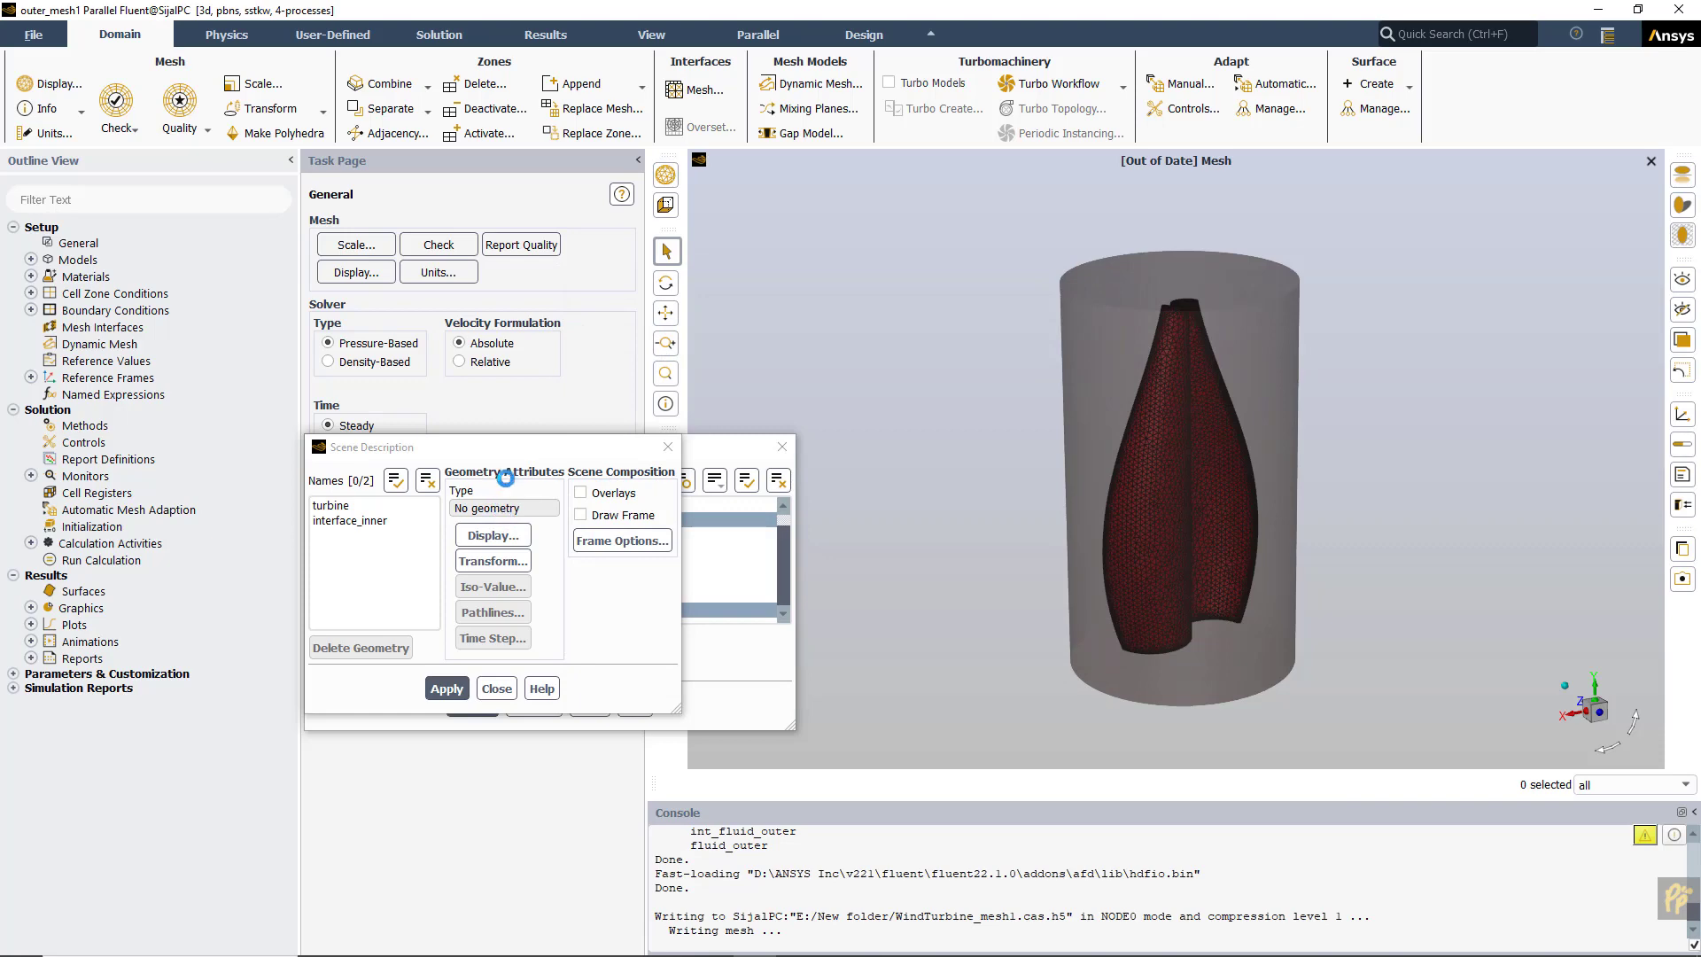
# - Group the mesh display surfaces by surface type, enlarge the list, and display interface_inner and turbine with edges and faces
pyautogui.moveTo(523, 452); pyautogui.dragTo(827, 720)
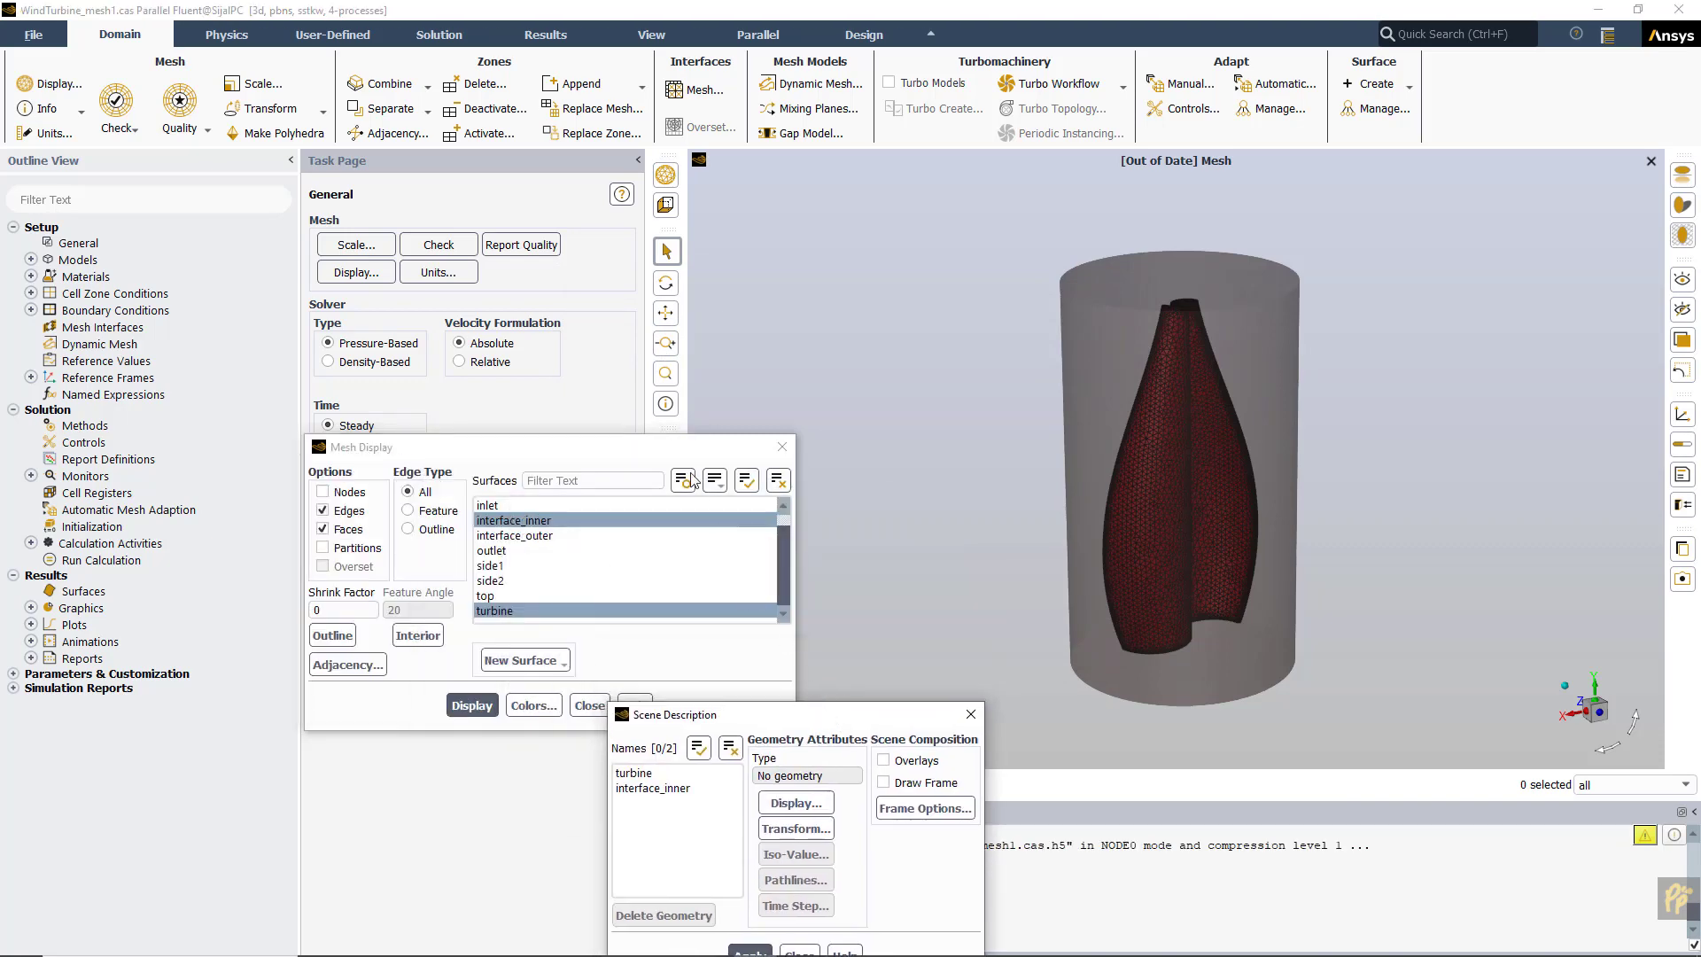
pyautogui.moveTo(630, 445); pyautogui.dragTo(509, 254)
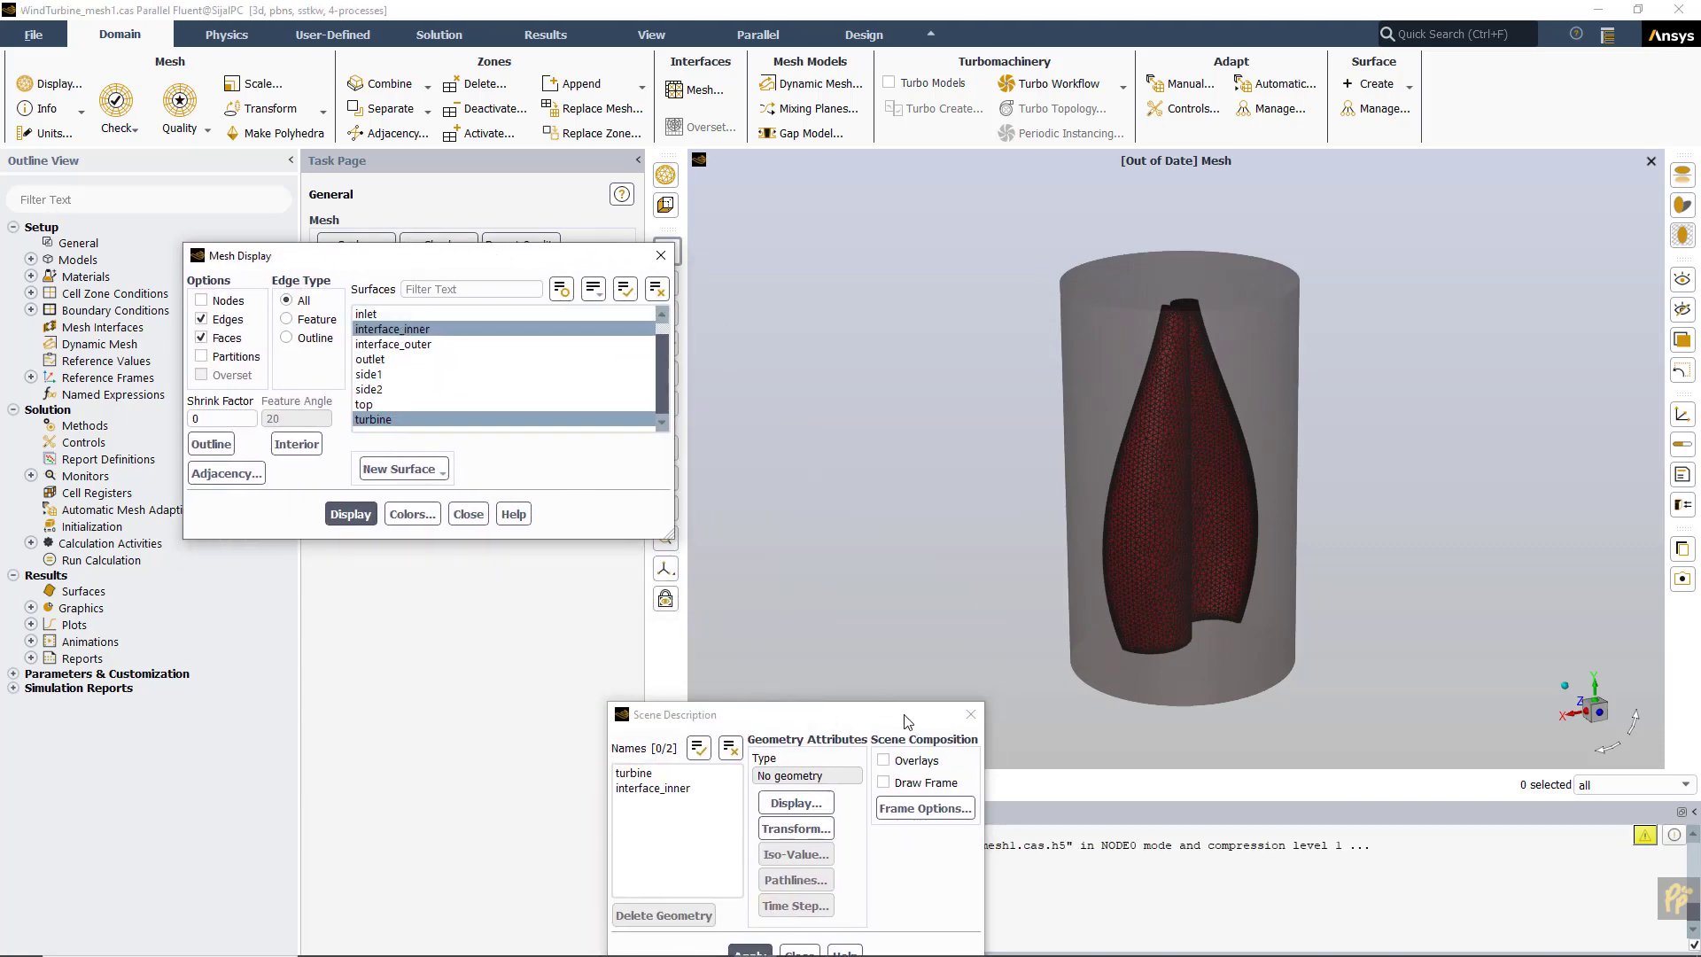
pyautogui.moveTo(908, 722); pyautogui.dragTo(467, 659)
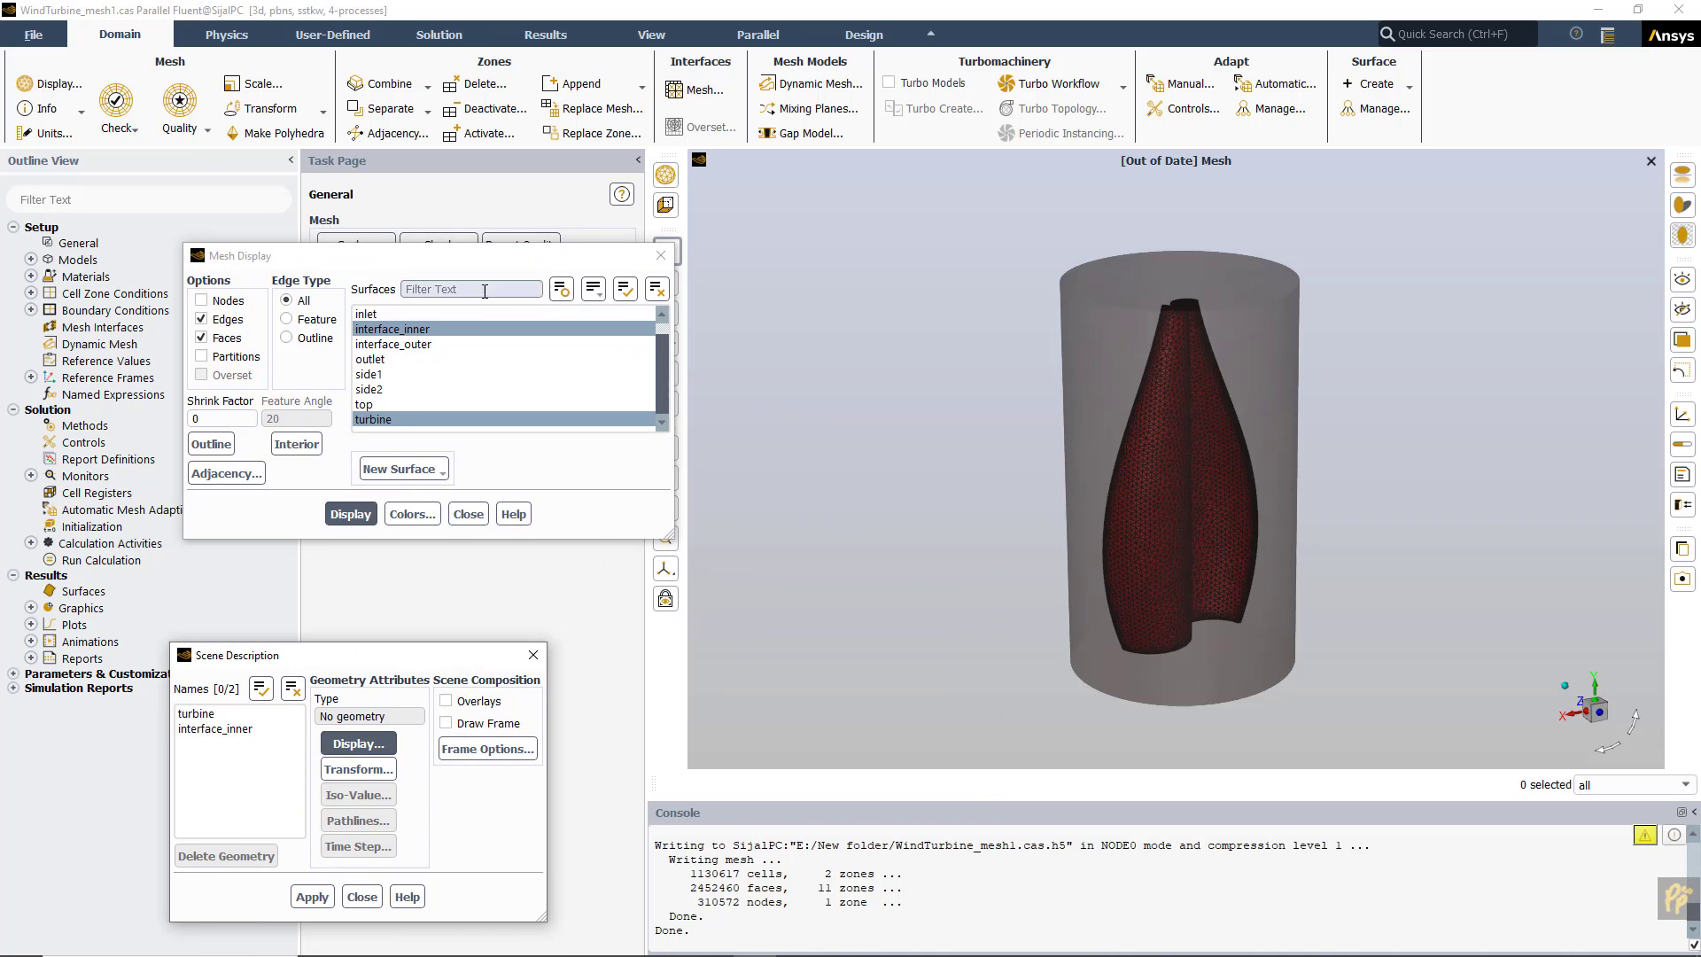
pyautogui.click(600, 299)
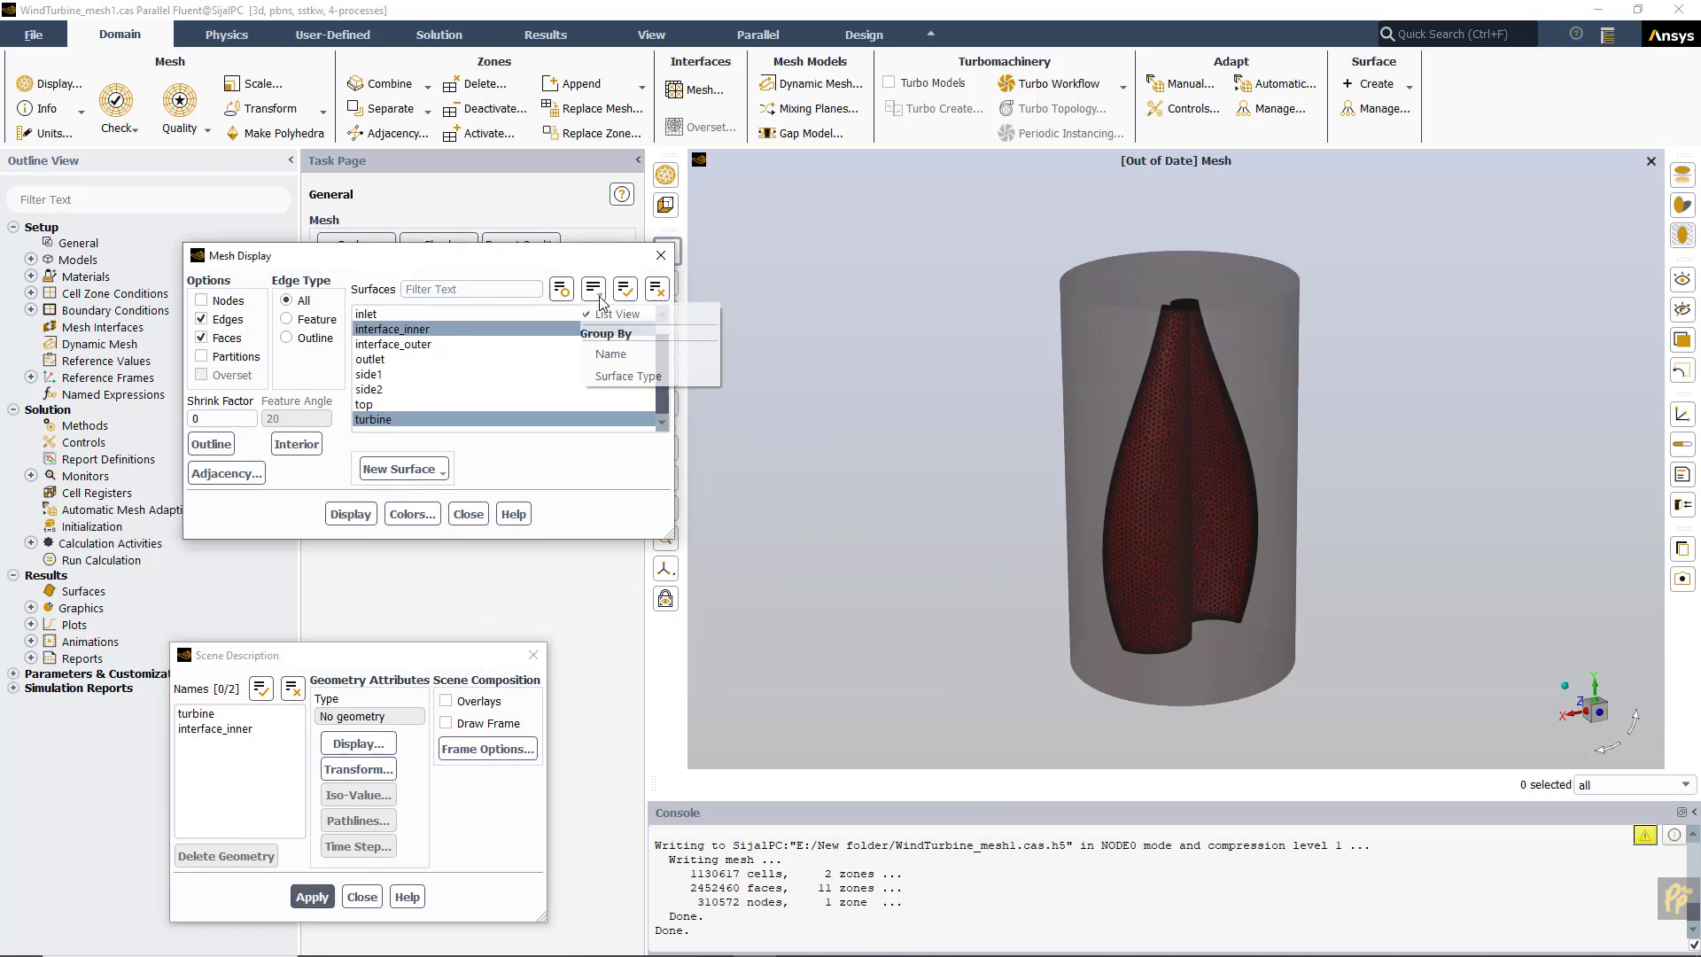
pyautogui.click(626, 378)
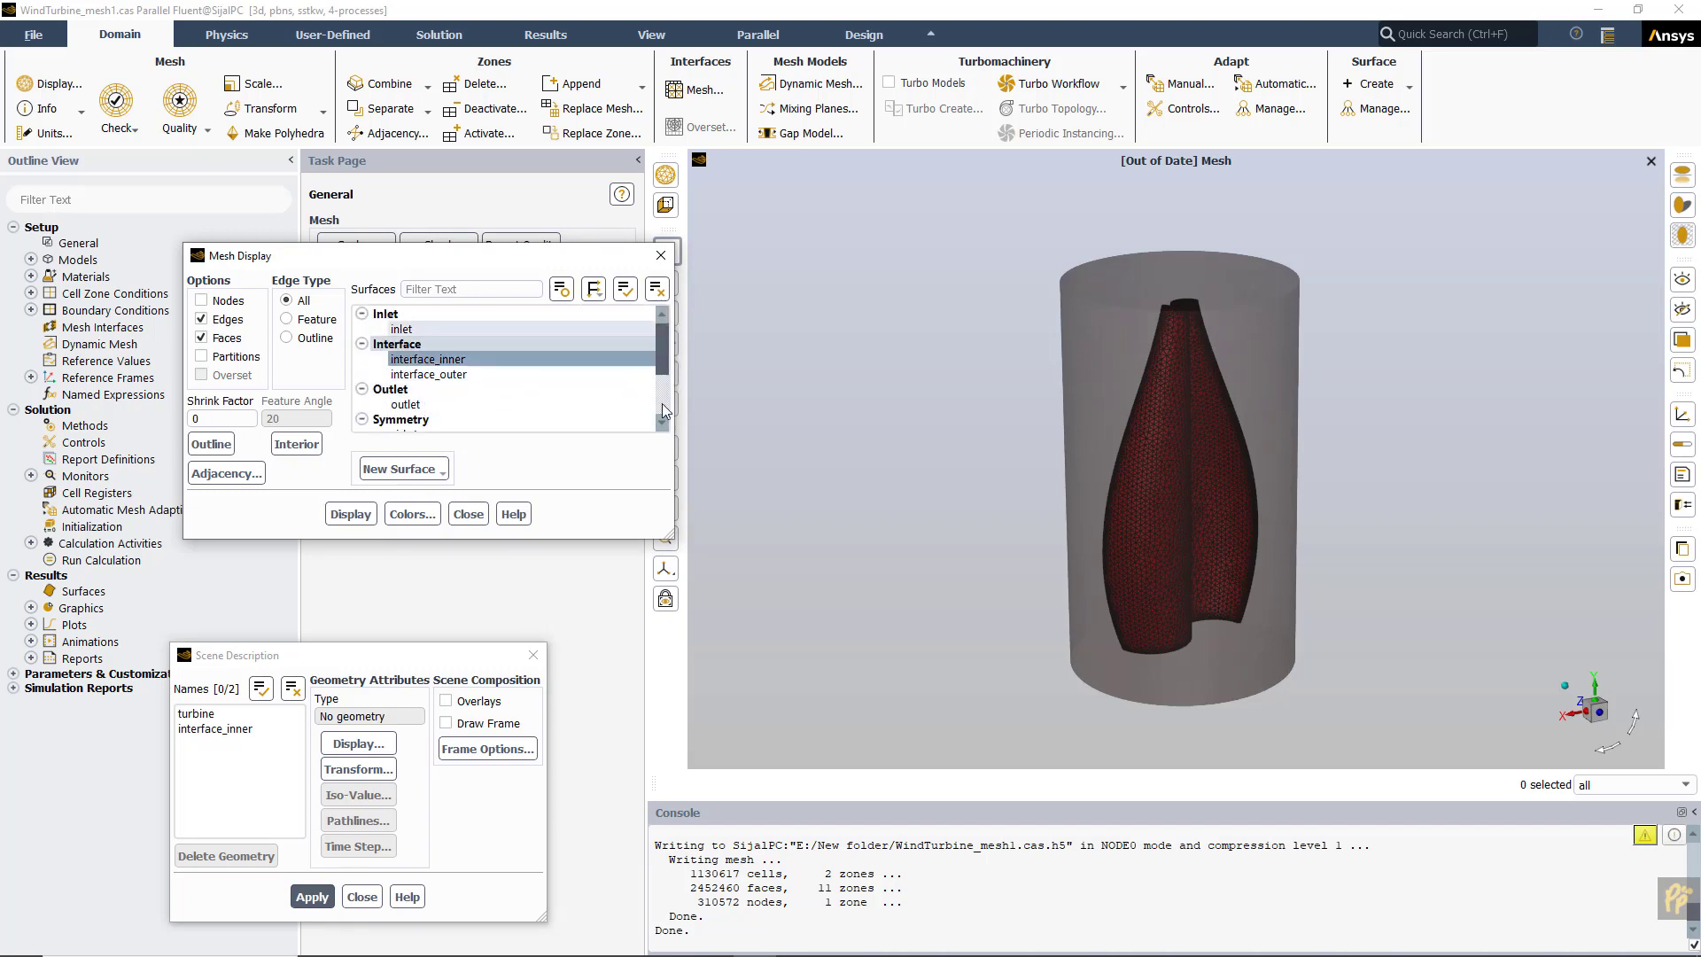
pyautogui.moveTo(670, 539); pyautogui.dragTo(1025, 738)
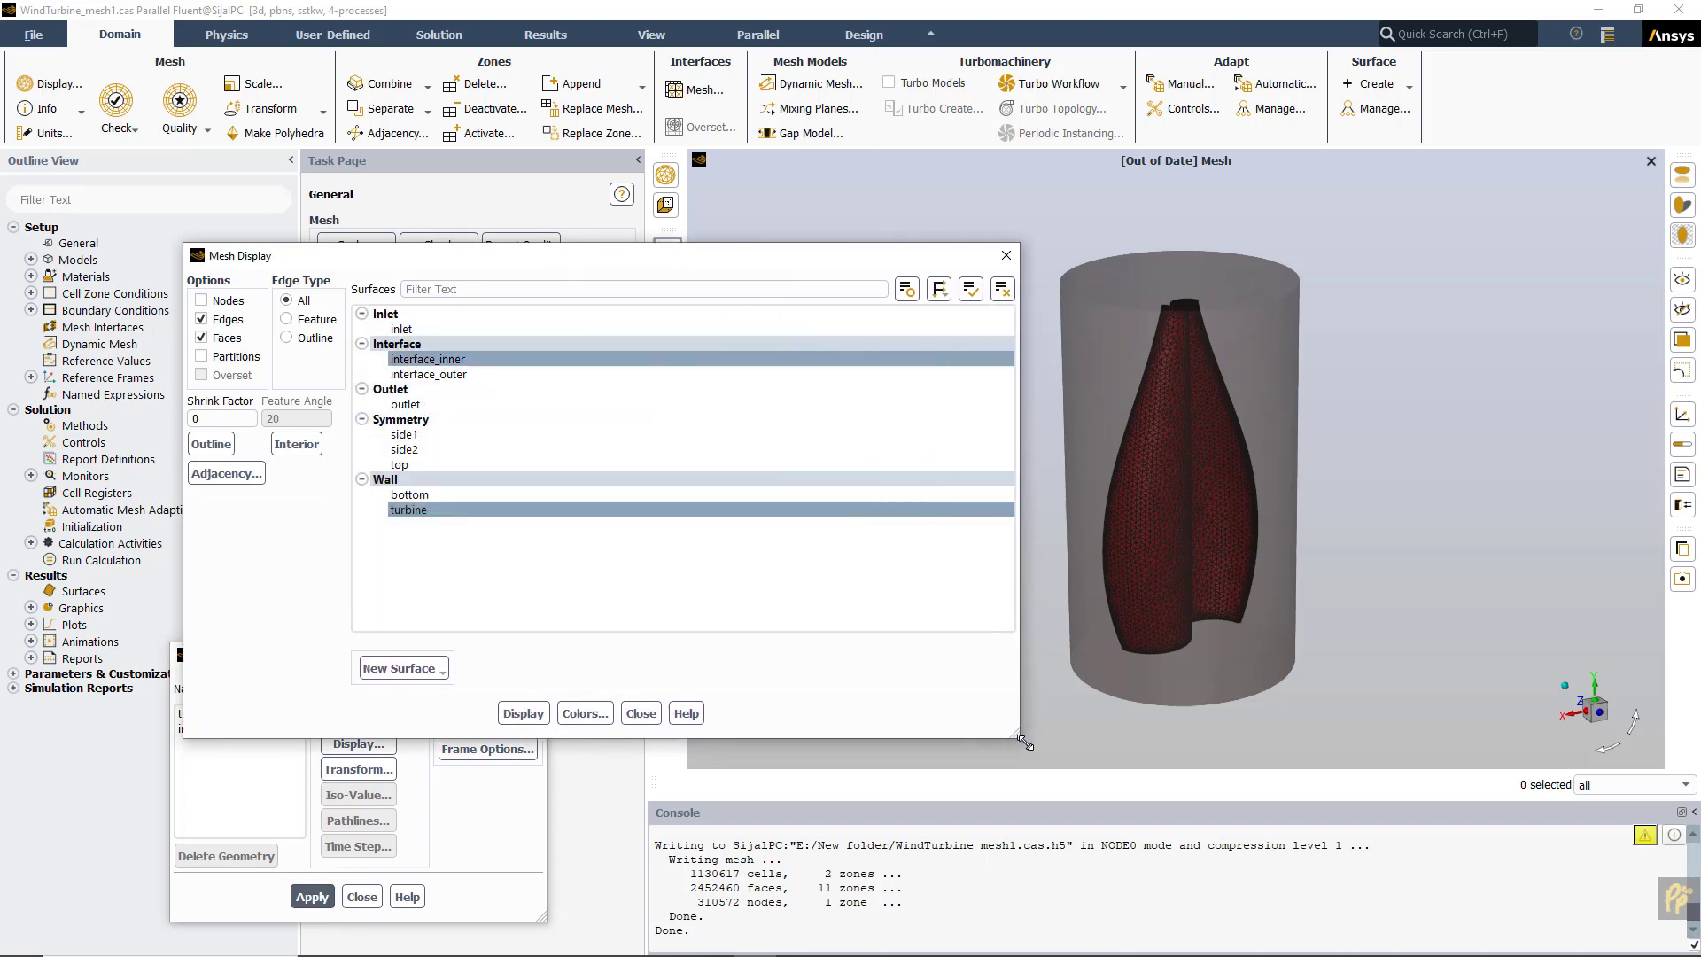
pyautogui.click(528, 715)
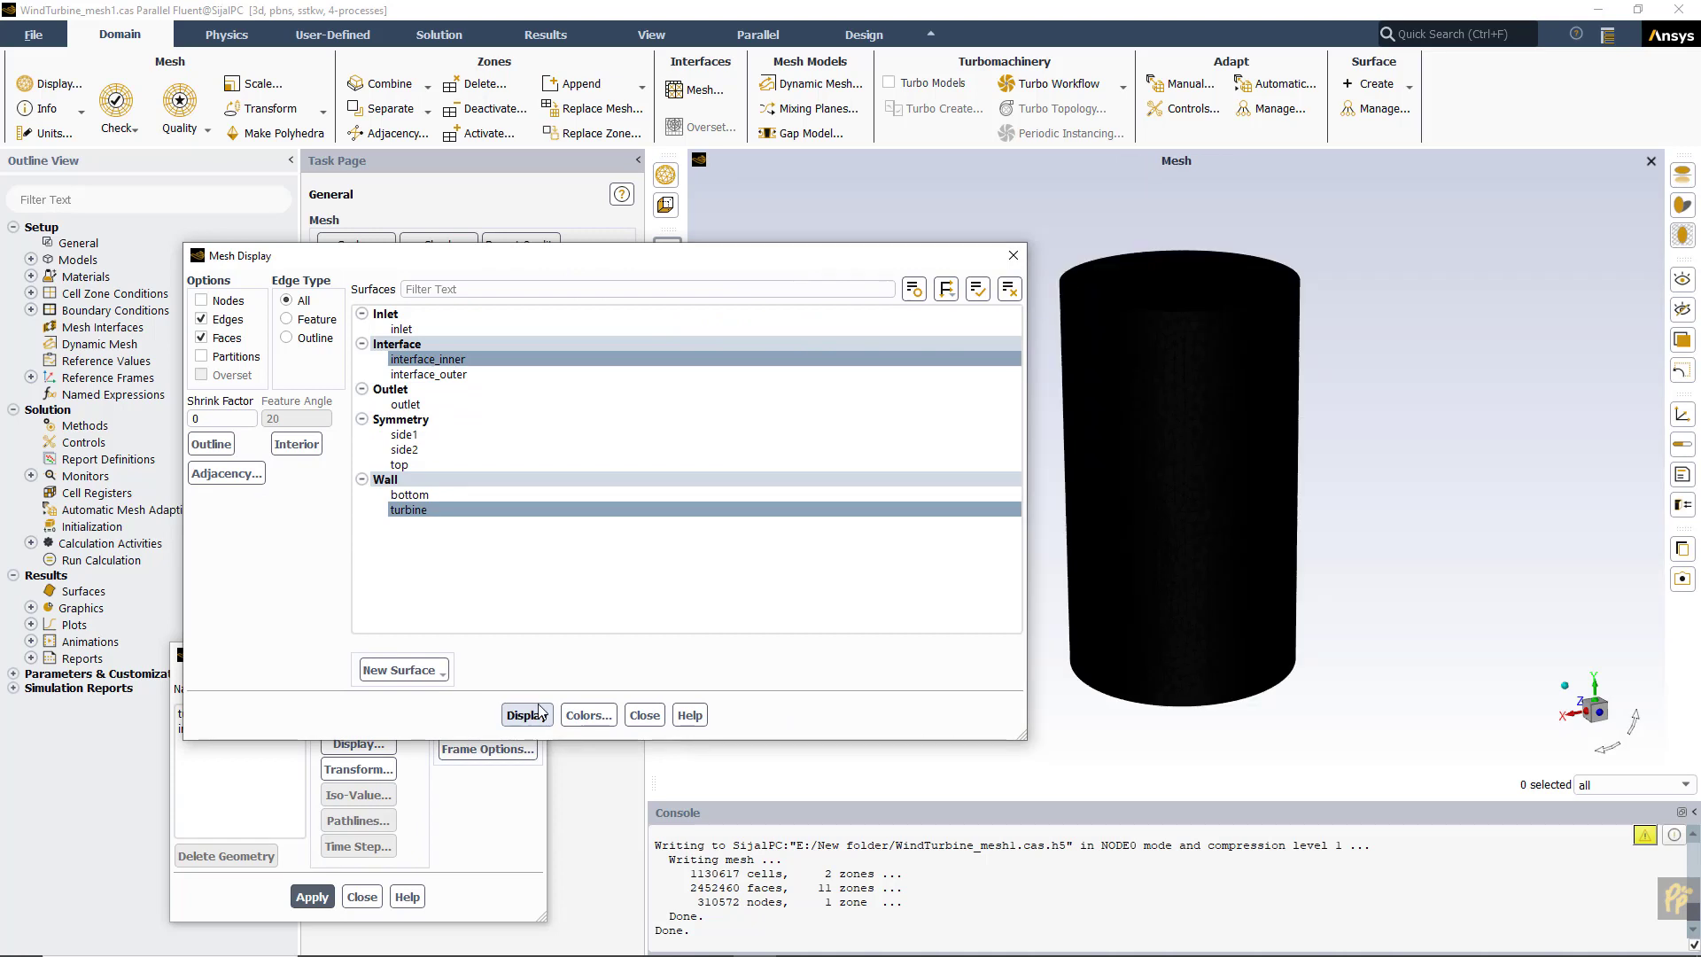
# - Remove interface_inner from the mesh display and show outlet, side2, bottom and turbine with faces only
pyautogui.click(438, 360)
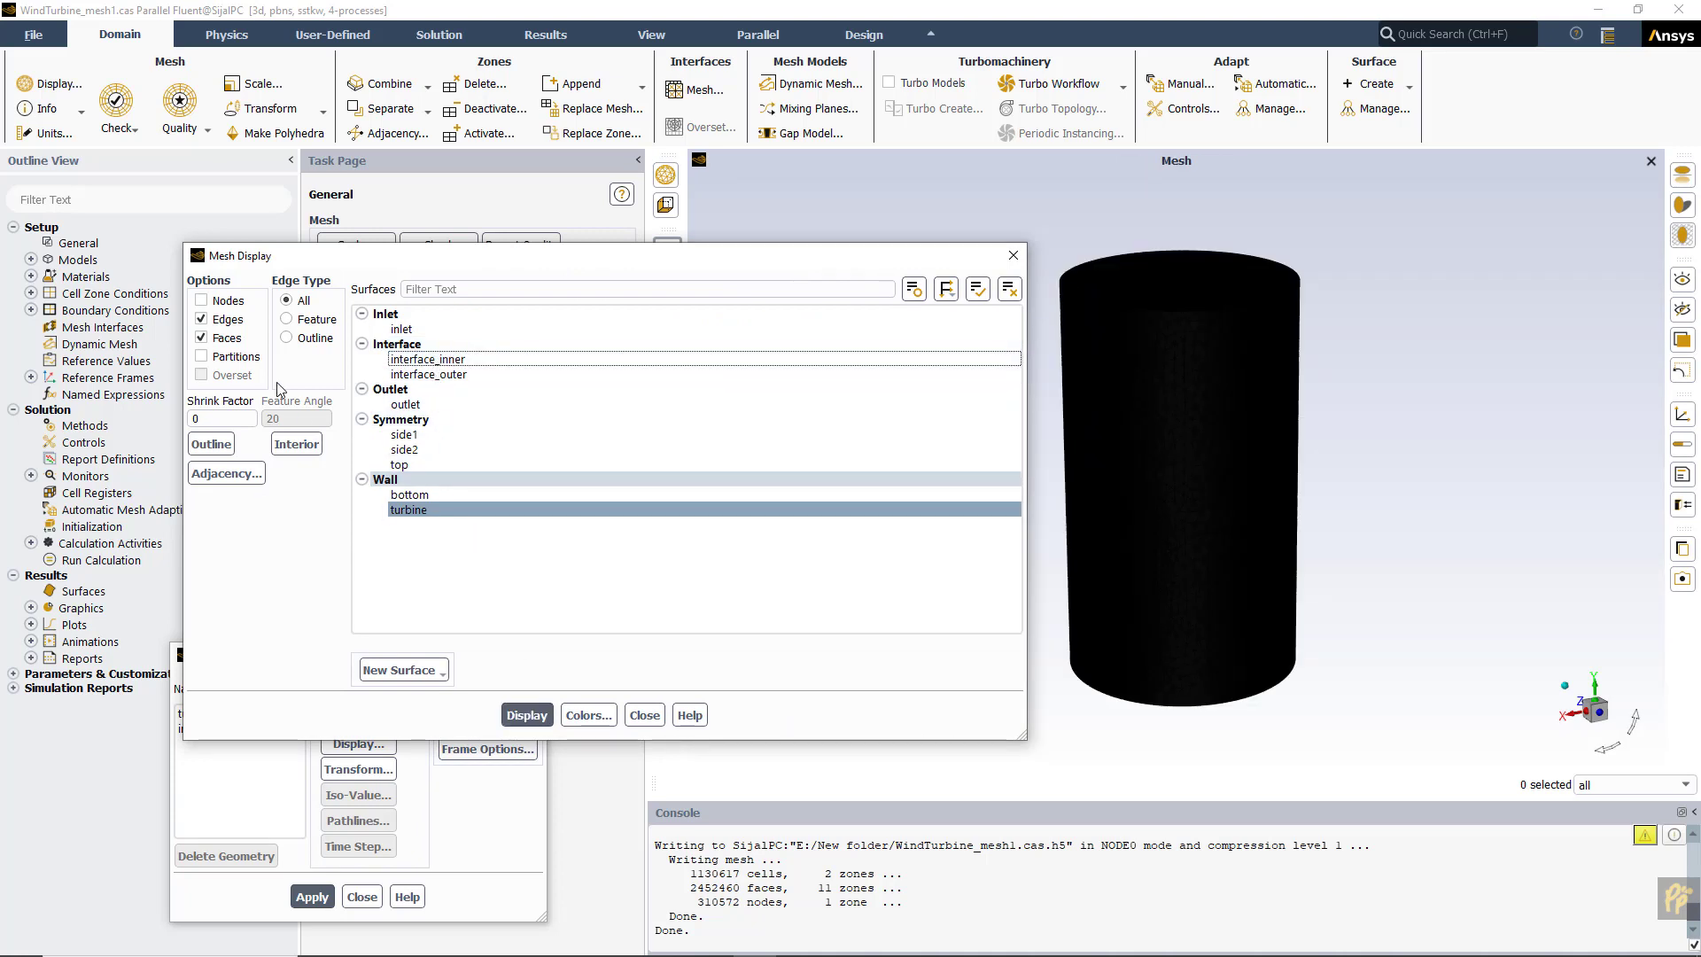
pyautogui.click(227, 319)
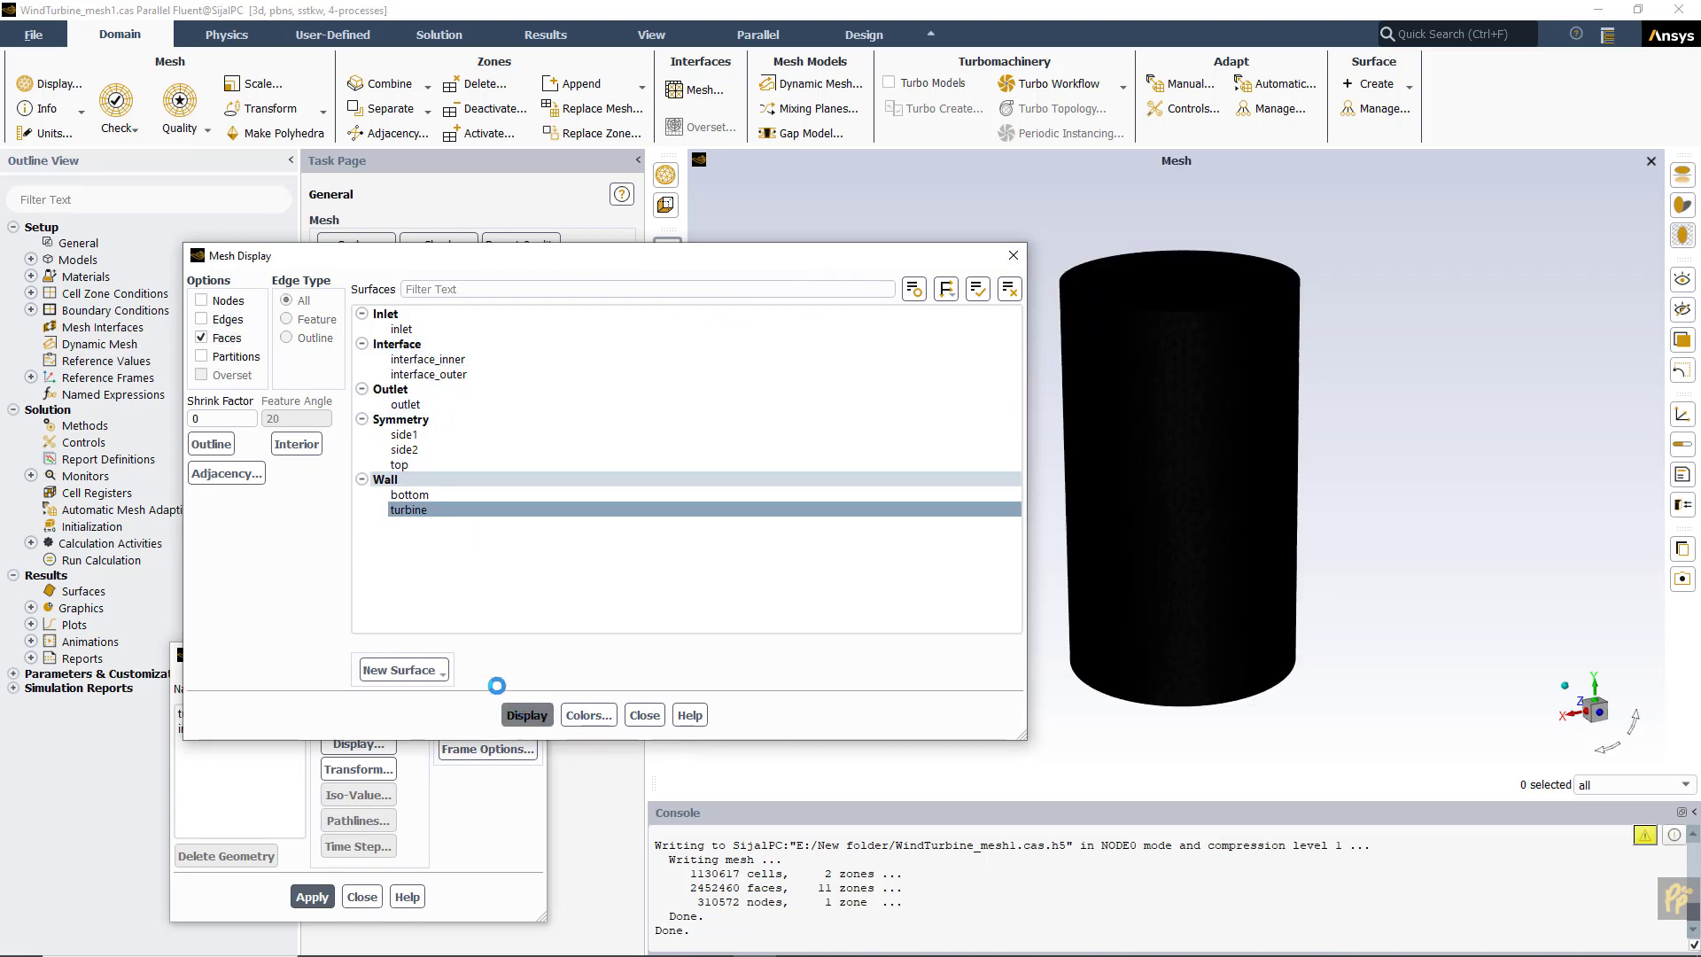
pyautogui.click(404, 449)
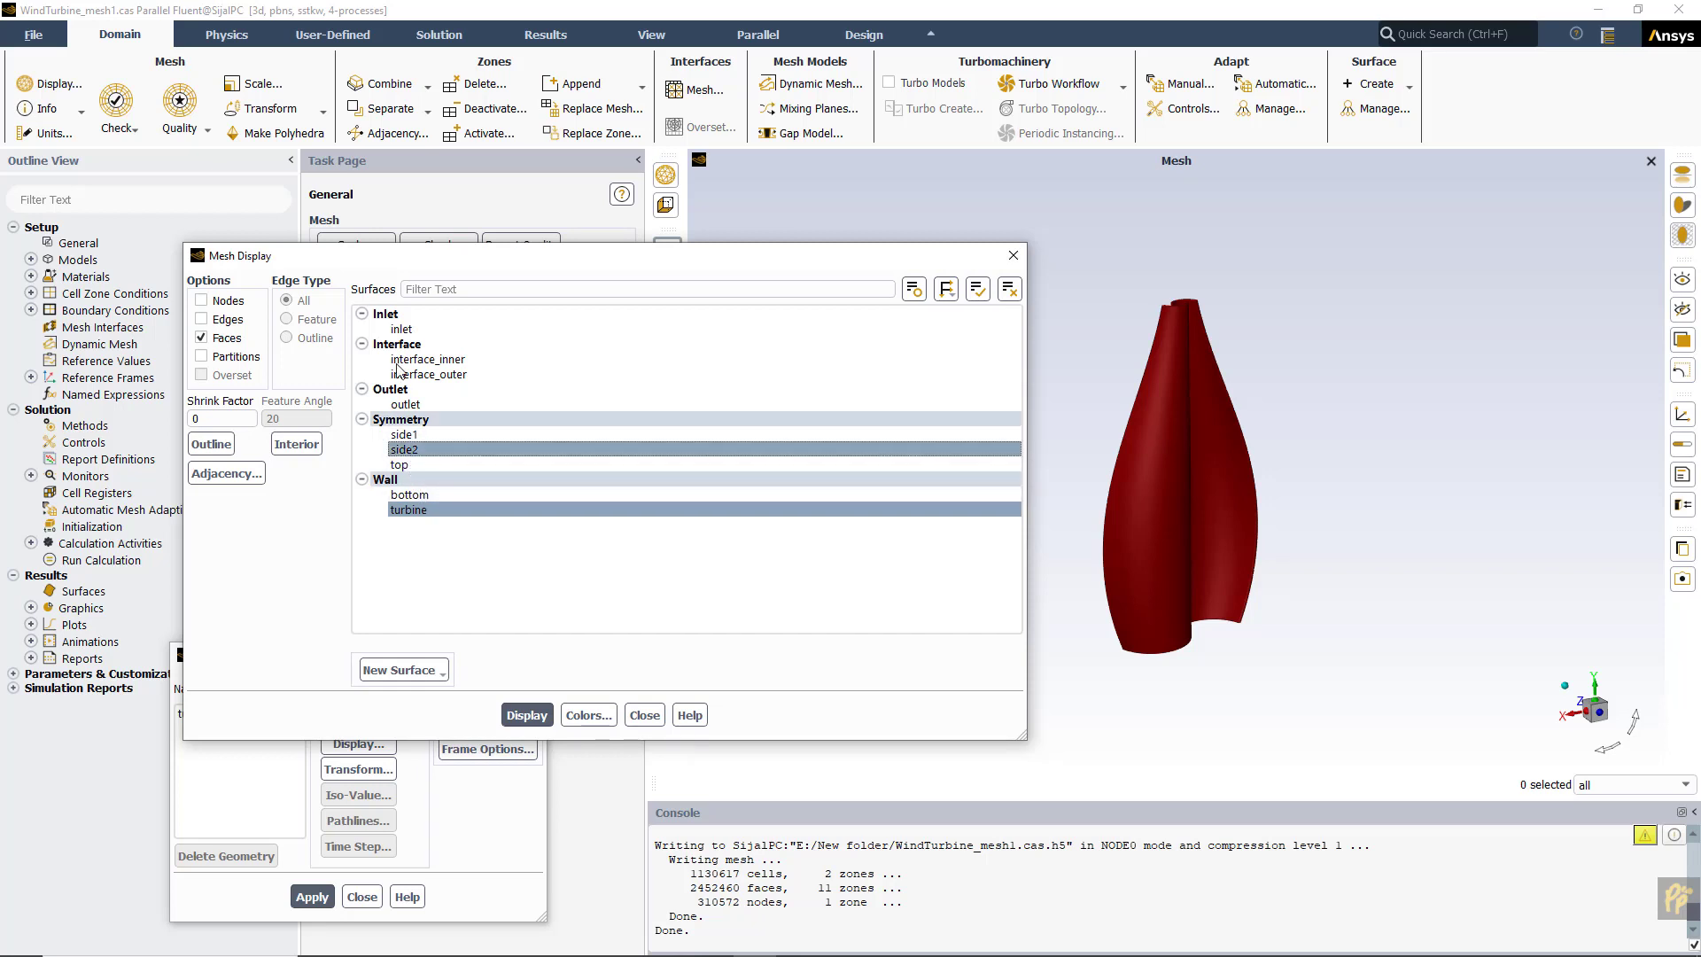
pyautogui.click(422, 494)
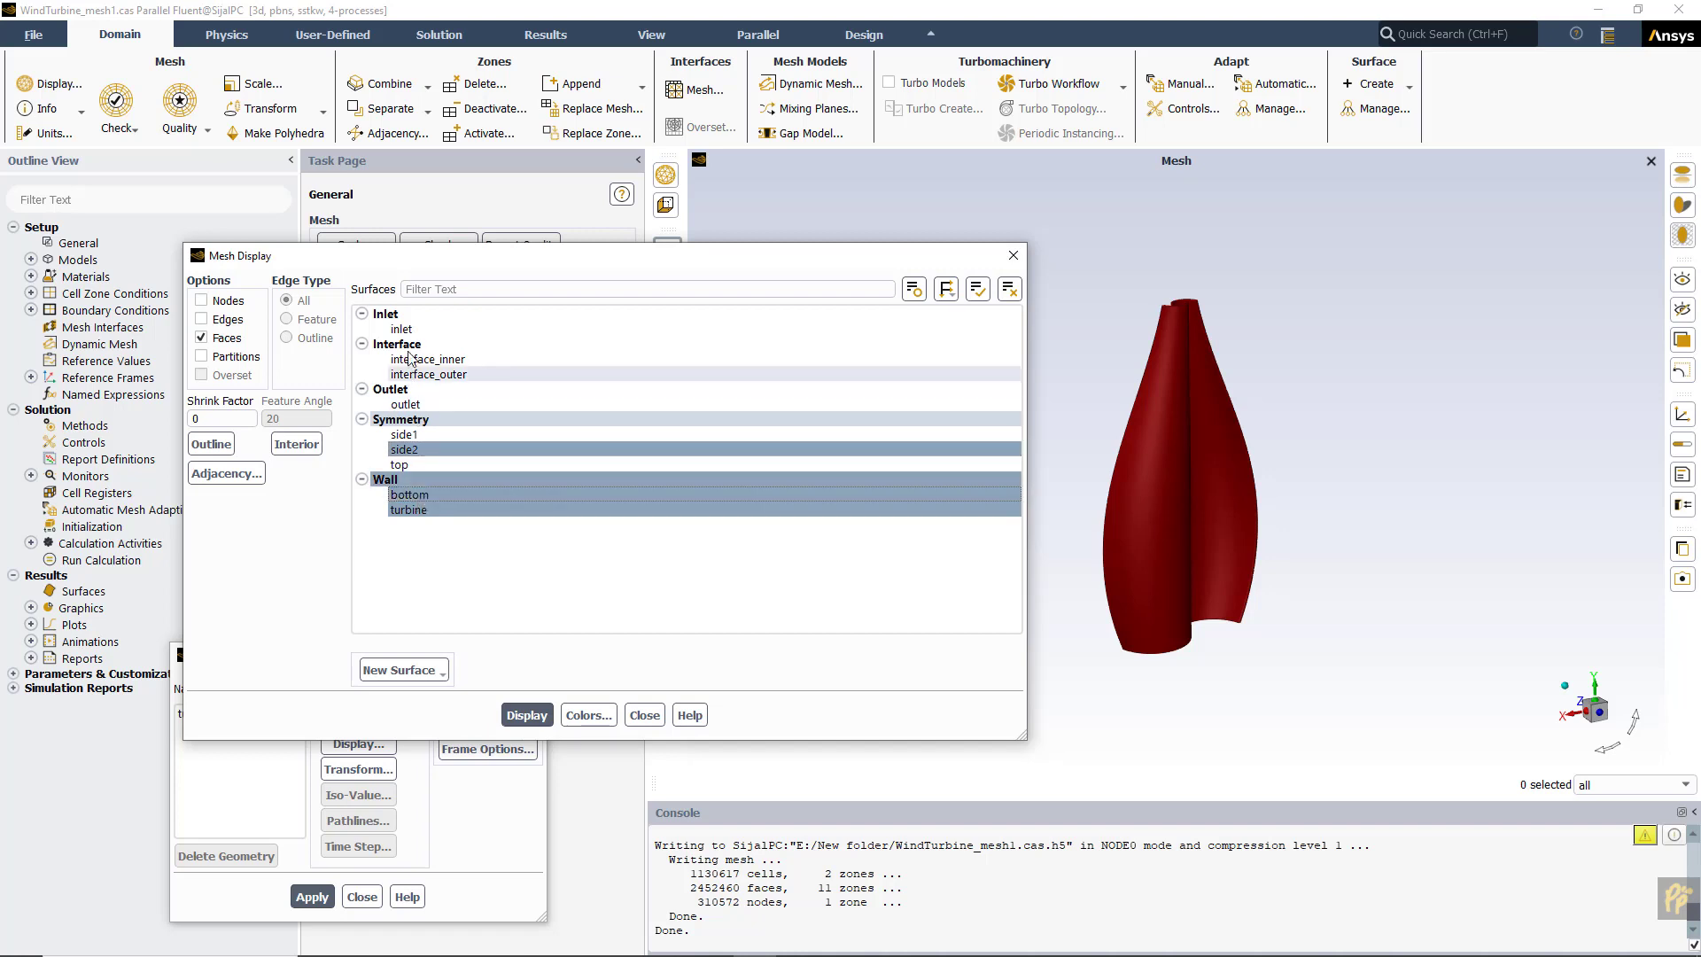
pyautogui.click(406, 404)
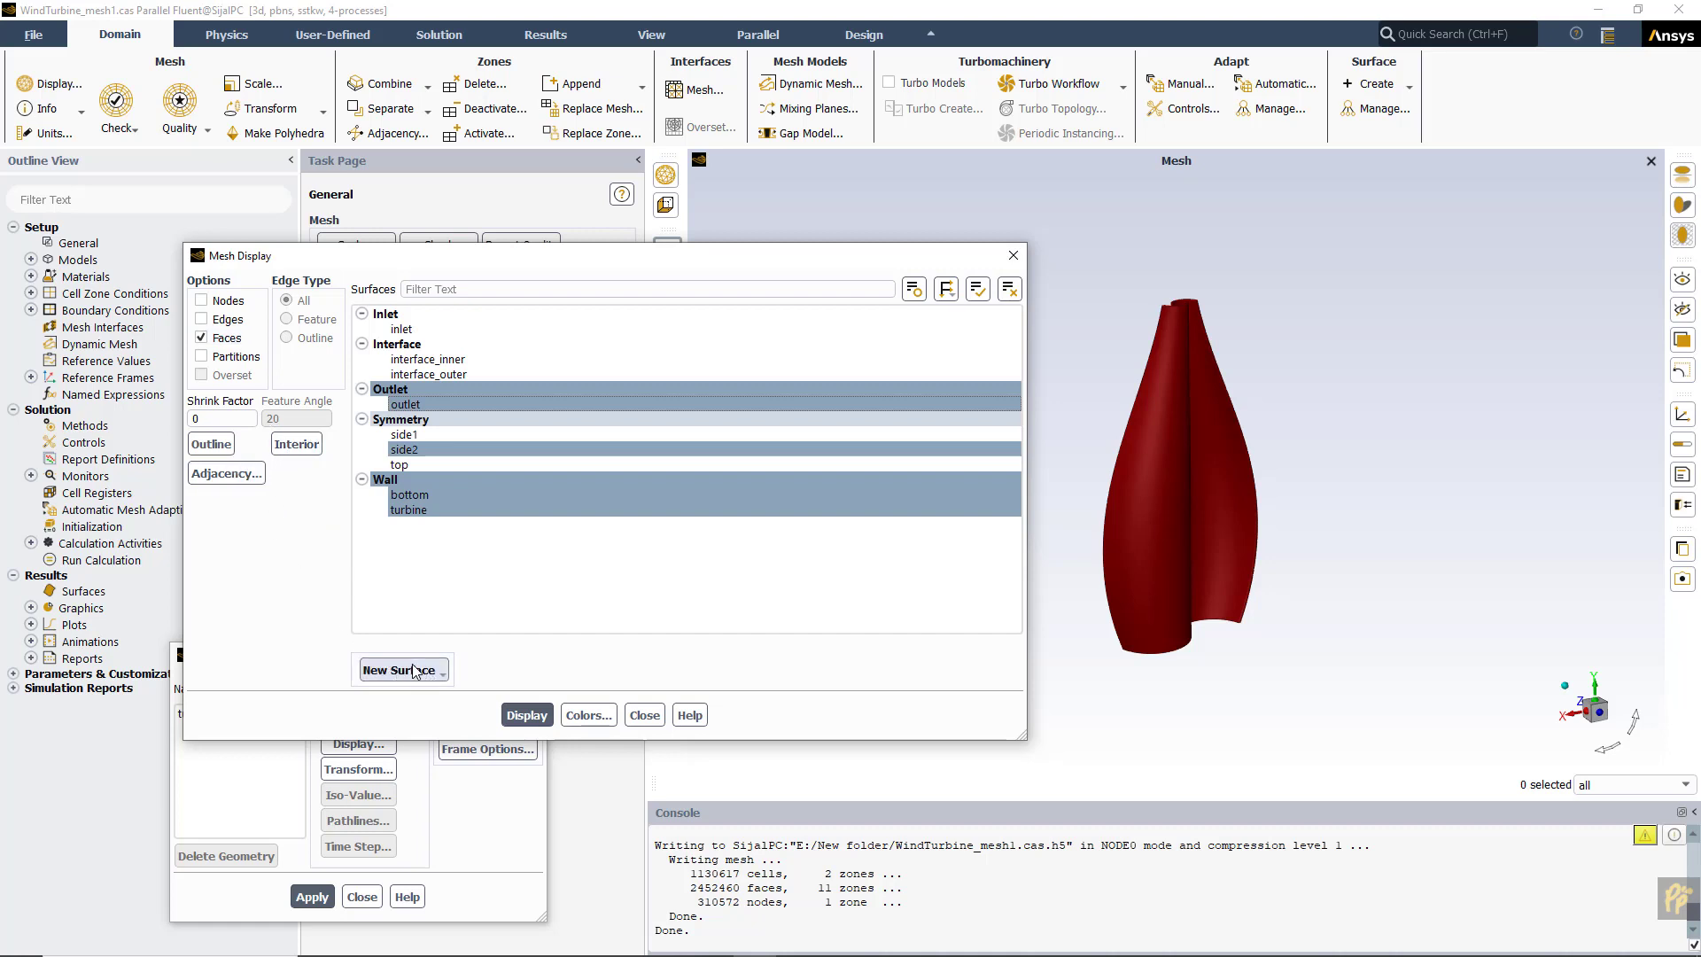
pyautogui.click(588, 715)
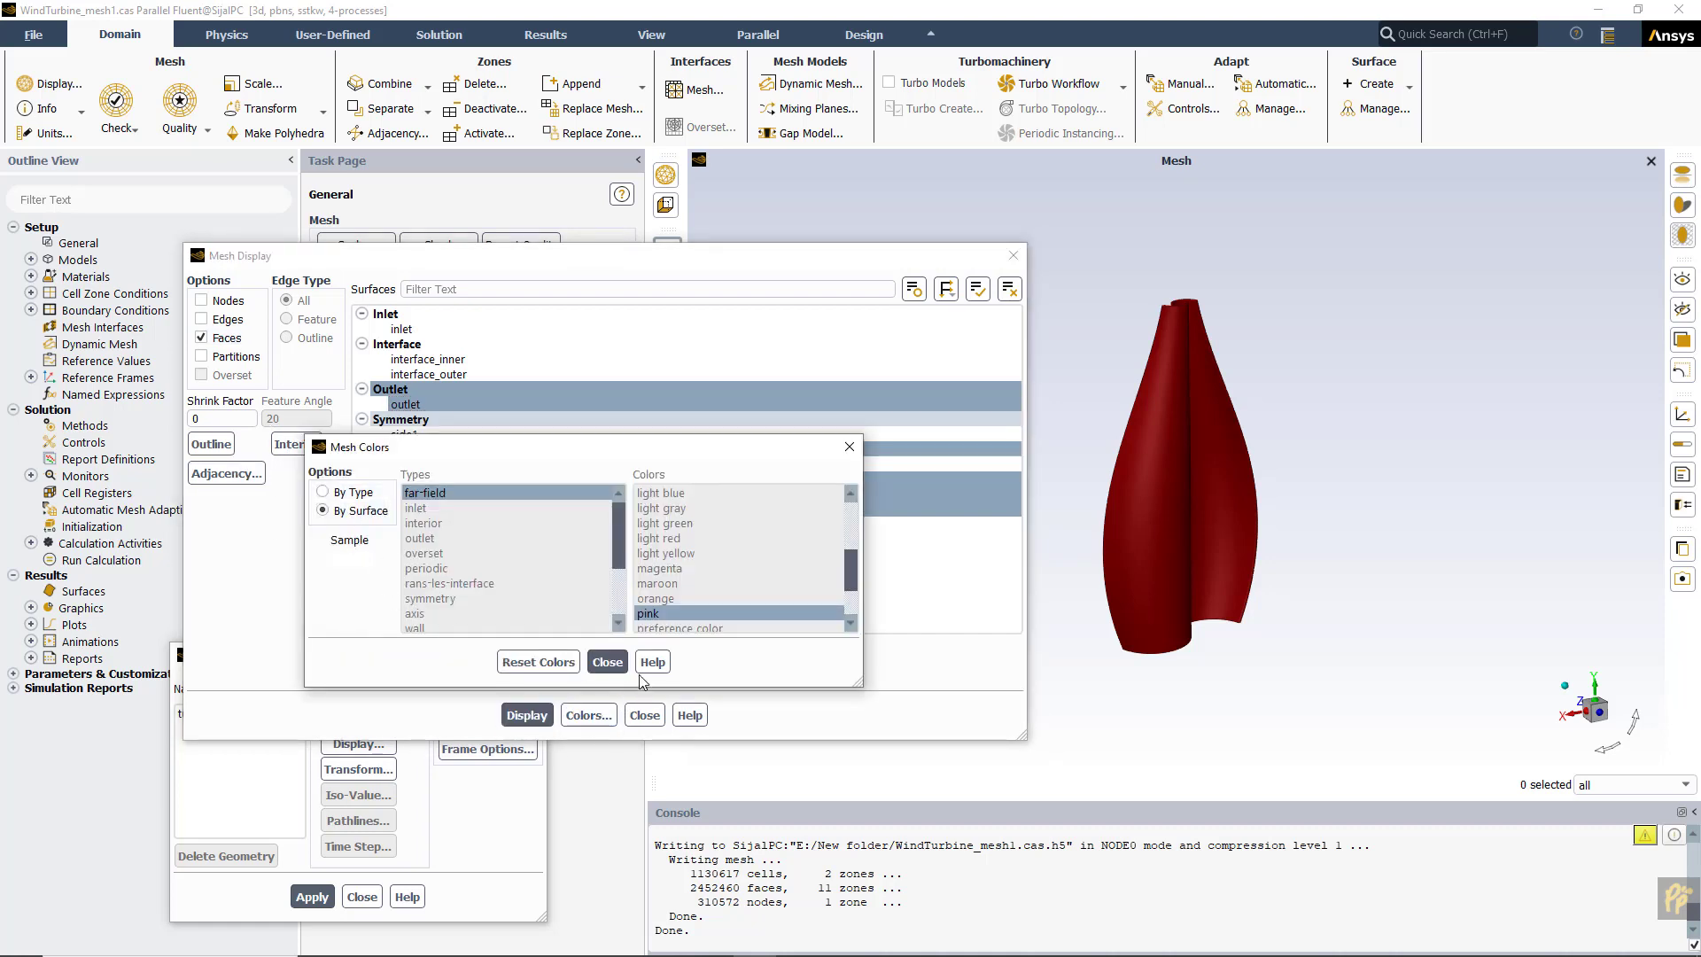
pyautogui.click(607, 662)
pyautogui.click(527, 715)
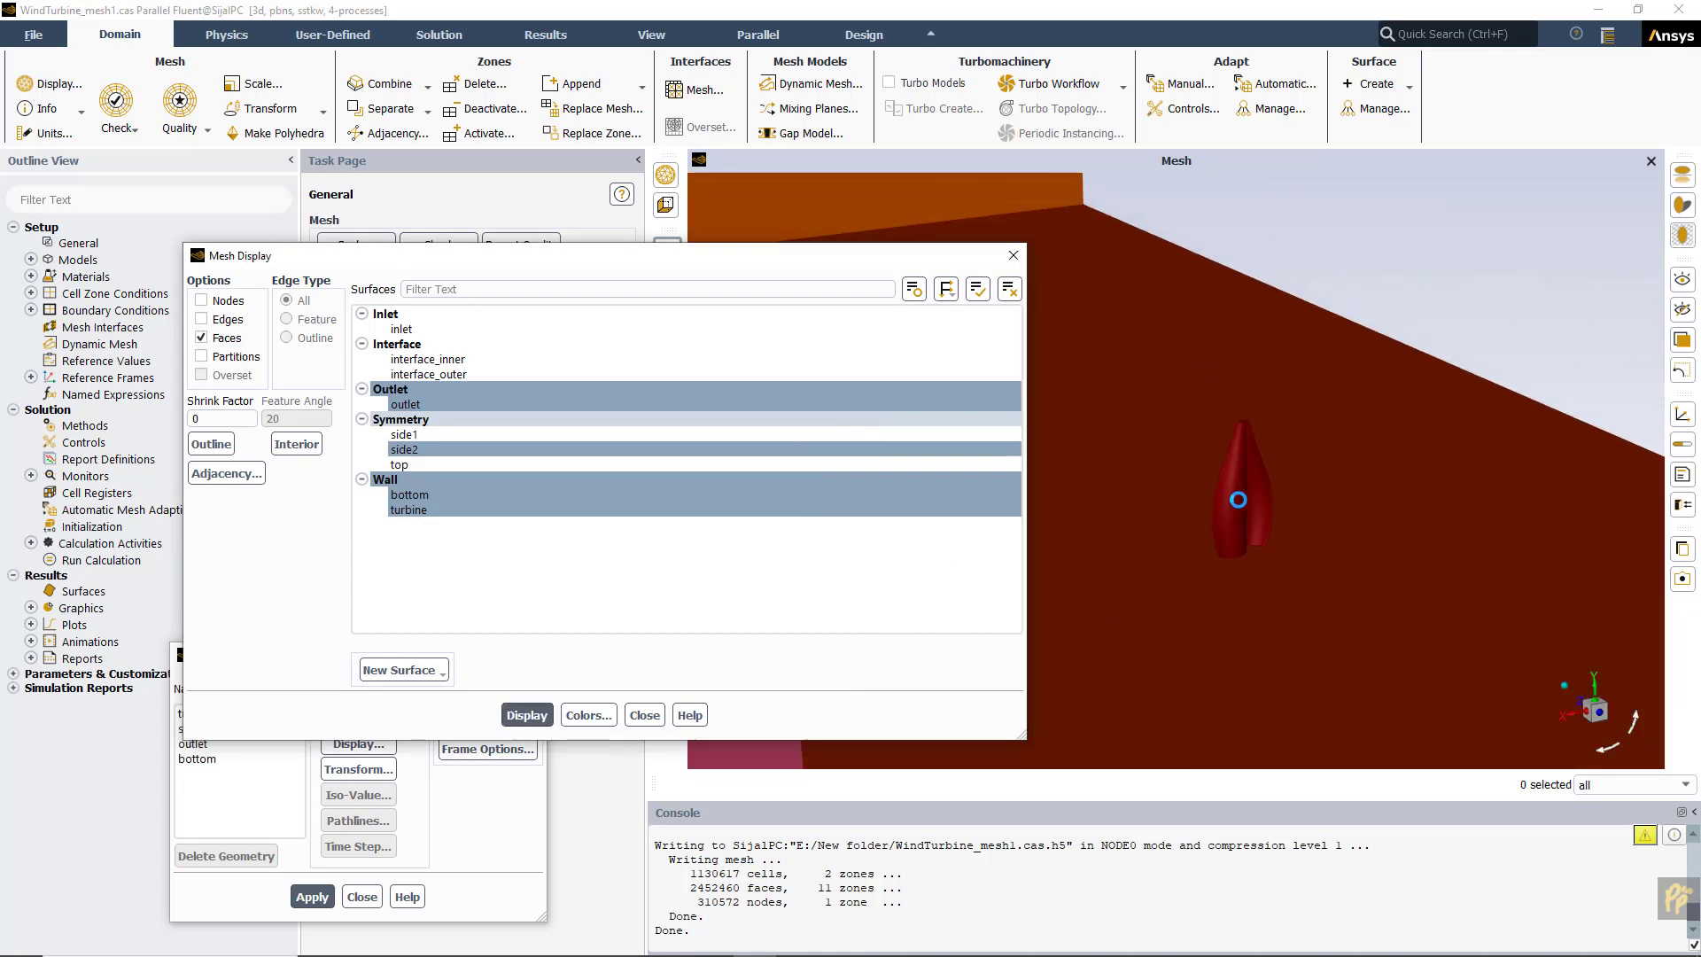
# - Turn on edges in the mesh display and add the interface_inner surface to the displayed surfaces
pyautogui.scroll(-5, 1238, 500)
pyautogui.moveTo(1230, 497); pyautogui.dragTo(1188, 451)
pyautogui.click(230, 321)
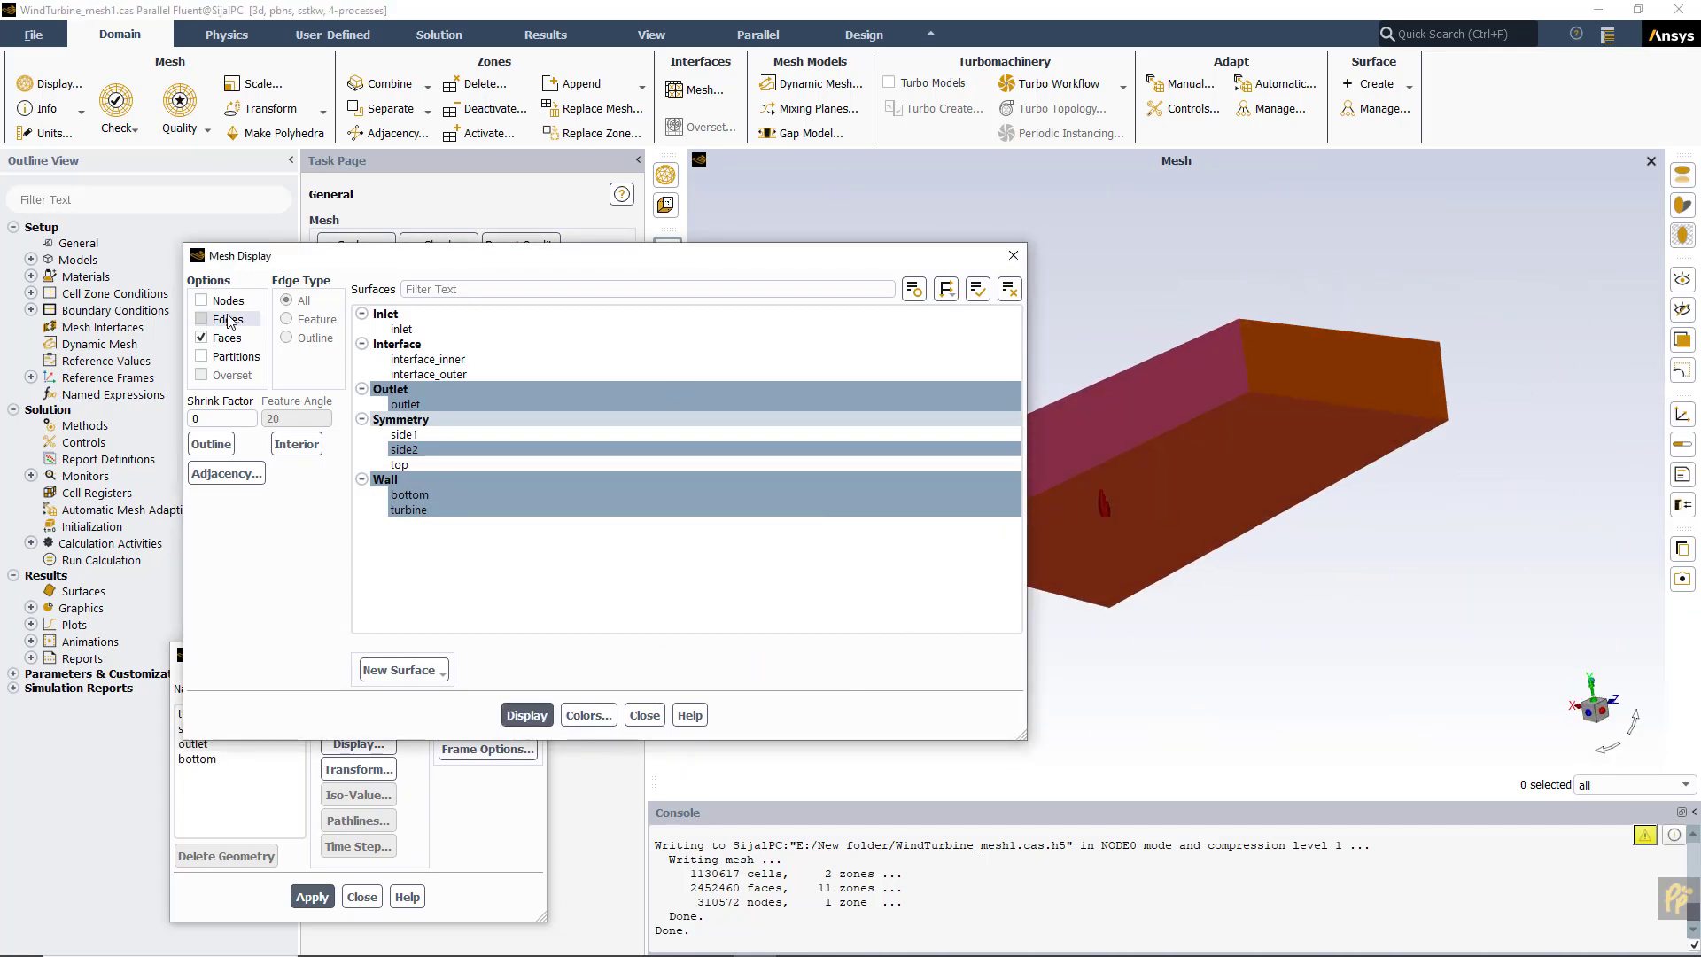
pyautogui.click(528, 714)
pyautogui.moveTo(1241, 471)
pyautogui.mouseDown()
pyautogui.moveTo(1111, 534)
pyautogui.moveTo(1161, 563)
pyautogui.moveTo(1300, 450)
pyautogui.moveTo(1252, 454)
pyautogui.mouseUp()
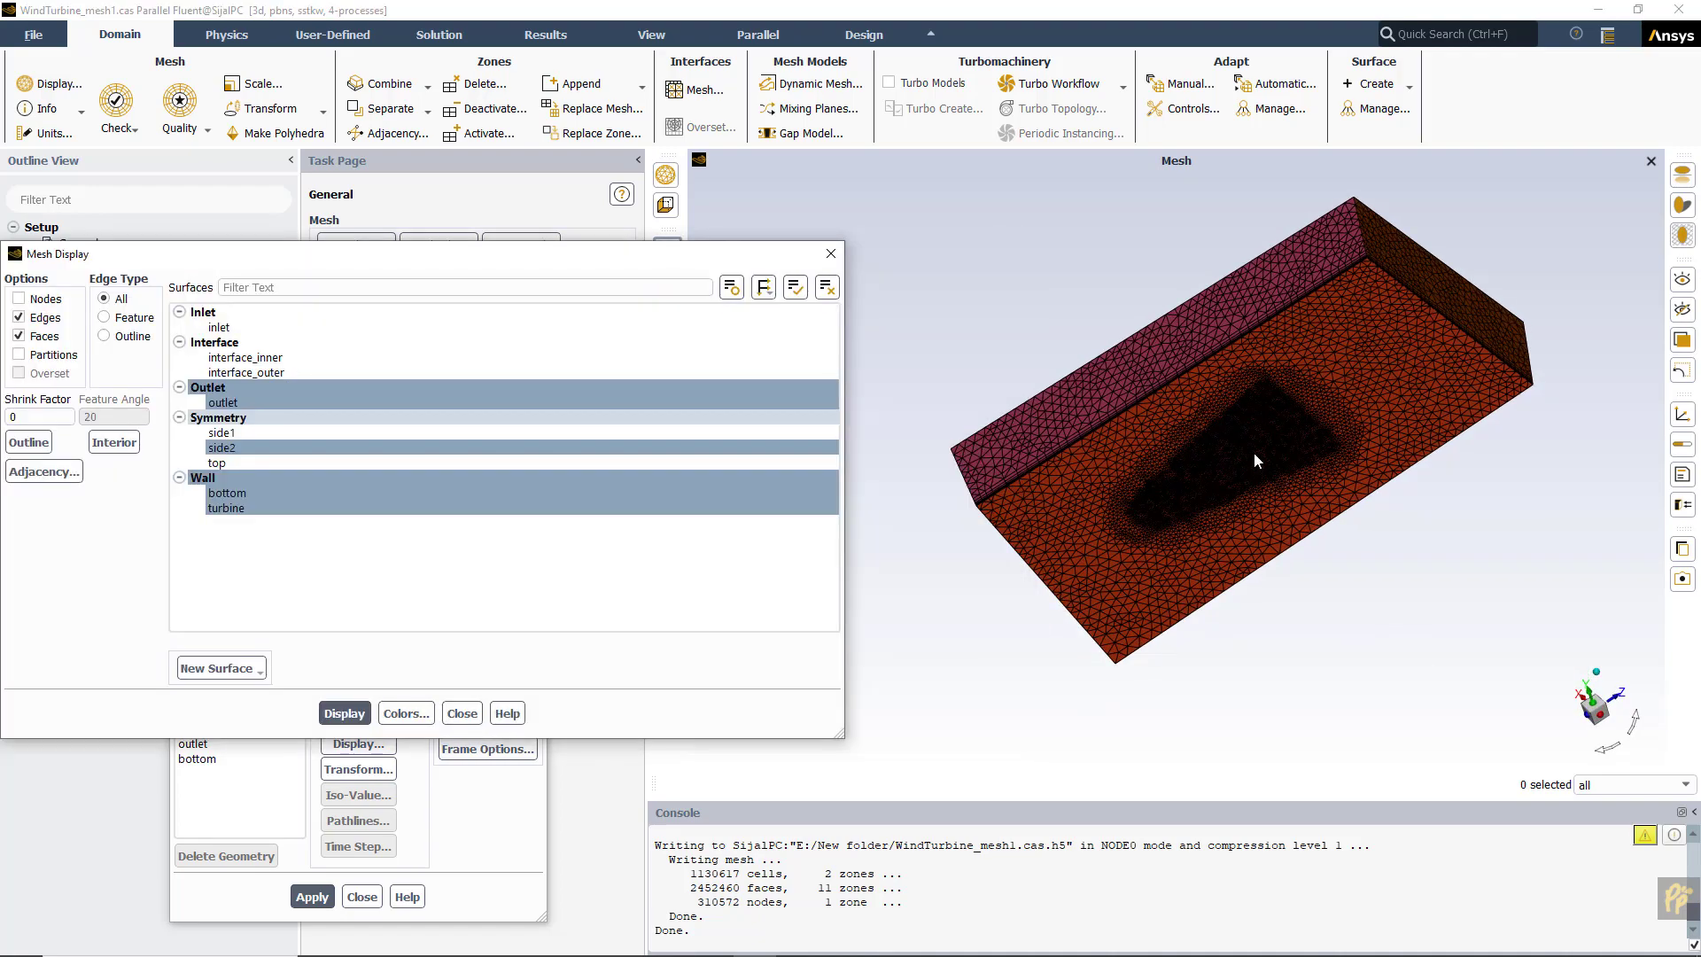
pyautogui.scroll(5, 1187, 443)
pyautogui.moveTo(1124, 429); pyautogui.dragTo(1223, 372)
pyautogui.click(260, 358)
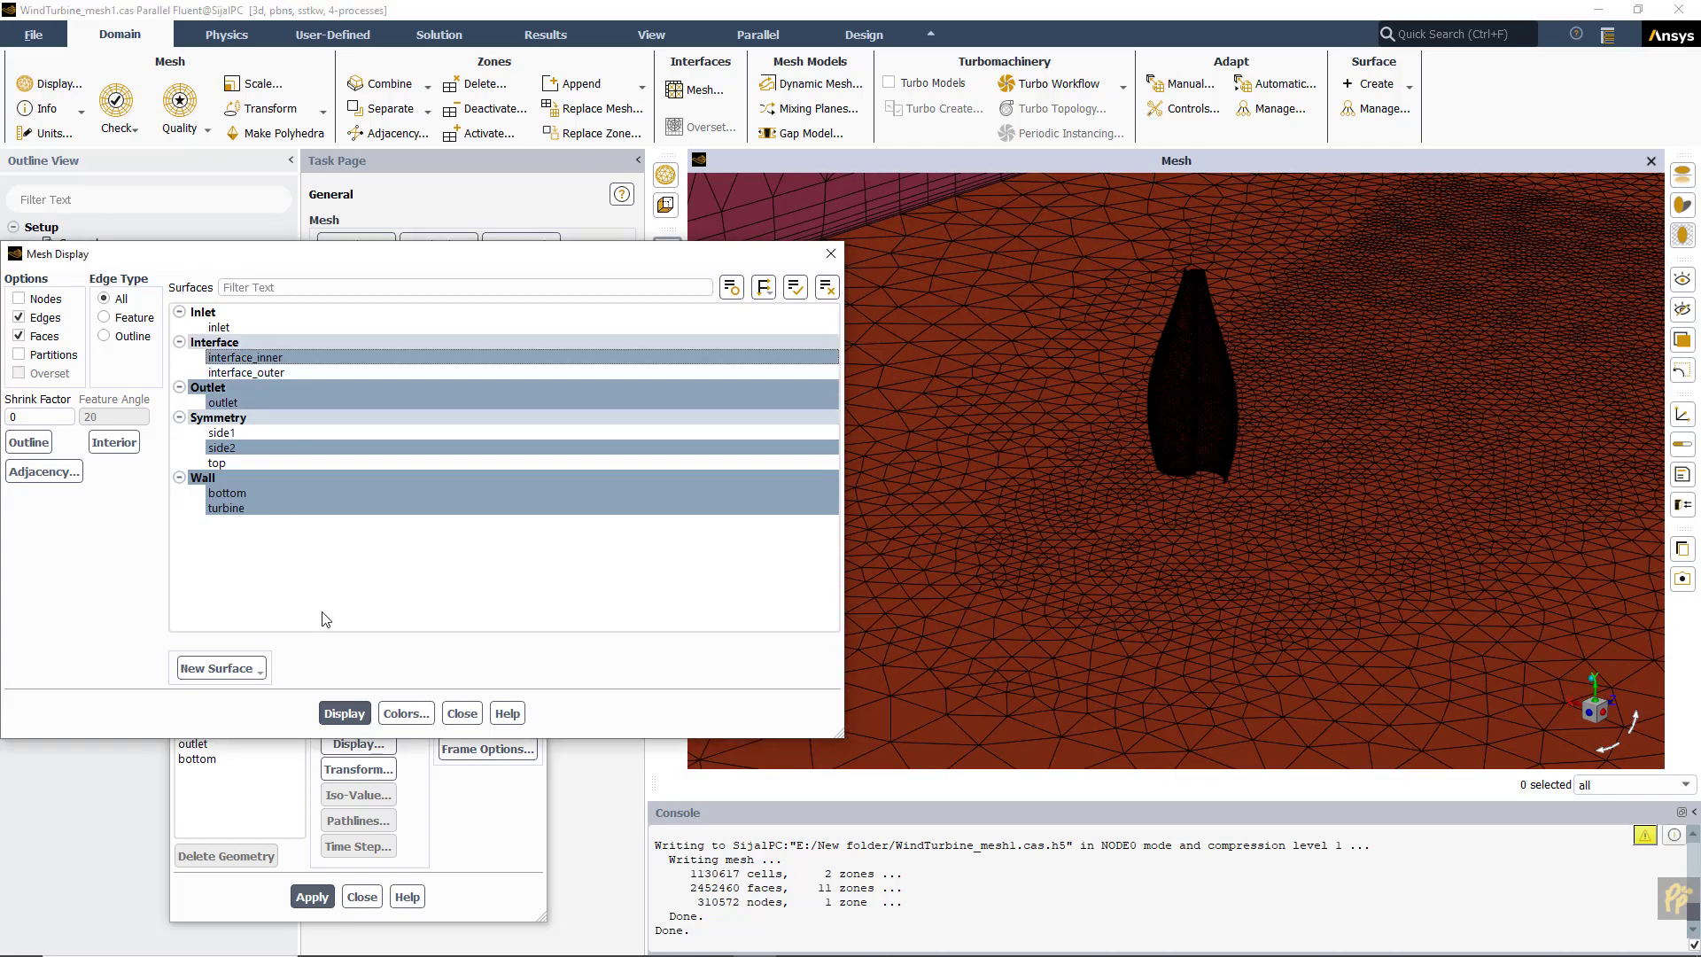
pyautogui.click(344, 716)
# - Open the scene composition settings and bring up the display properties of the interface_inner surface
pyautogui.click(634, 41)
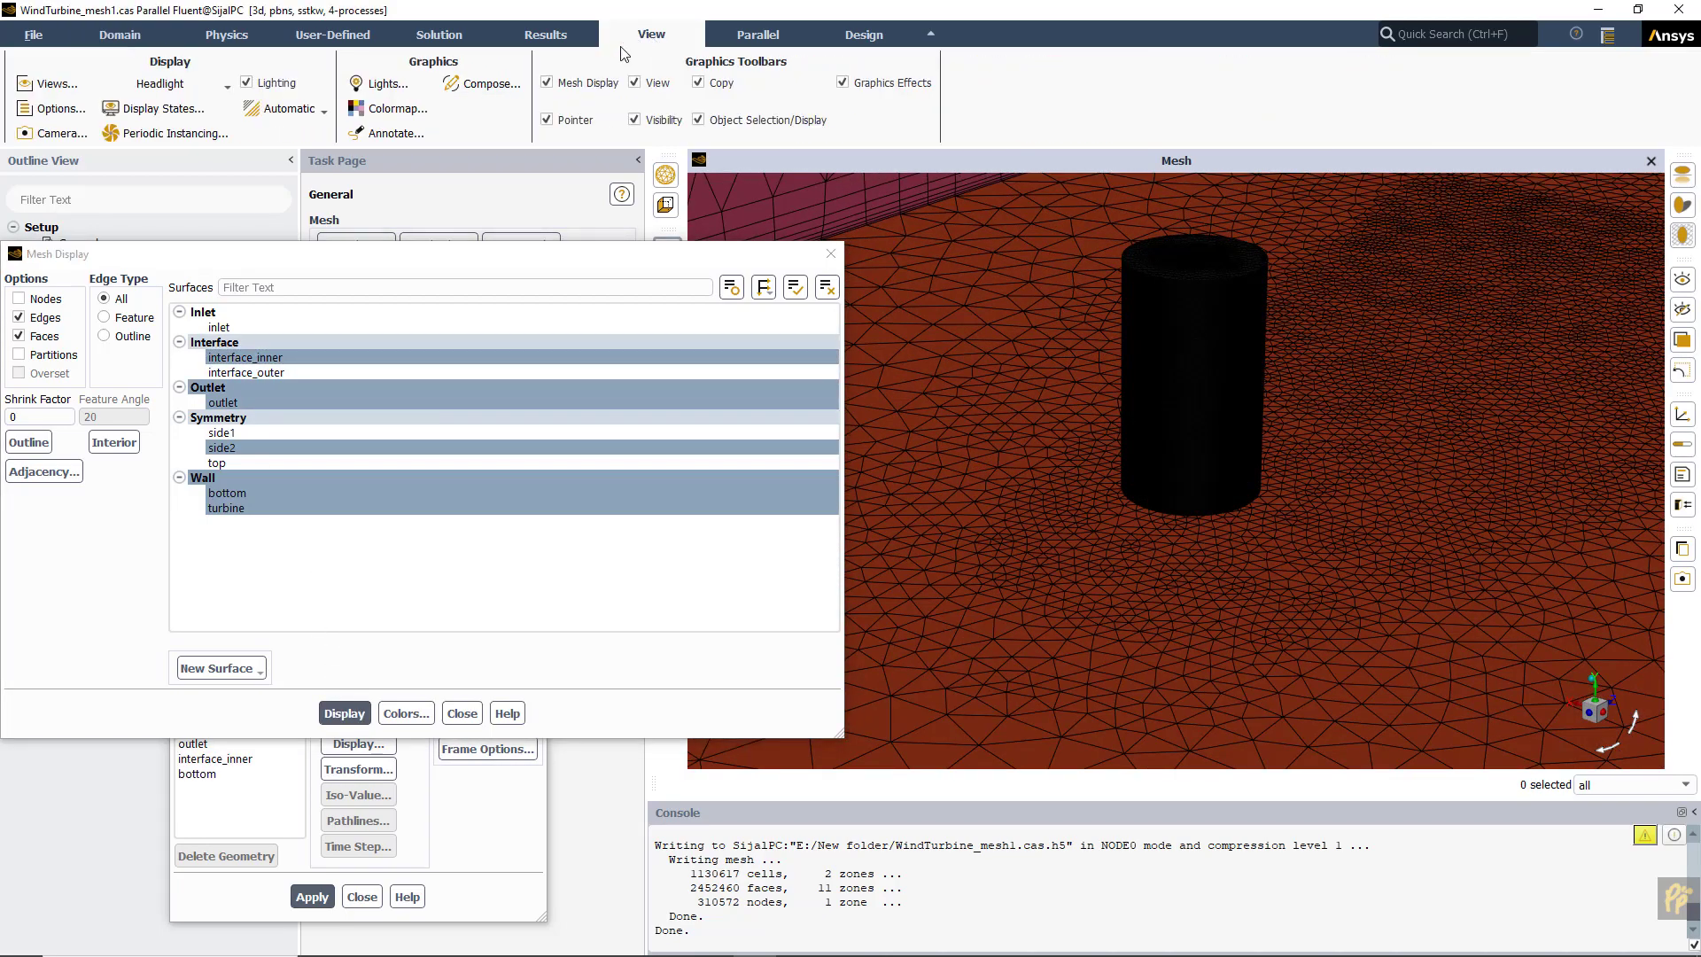
pyautogui.click(486, 86)
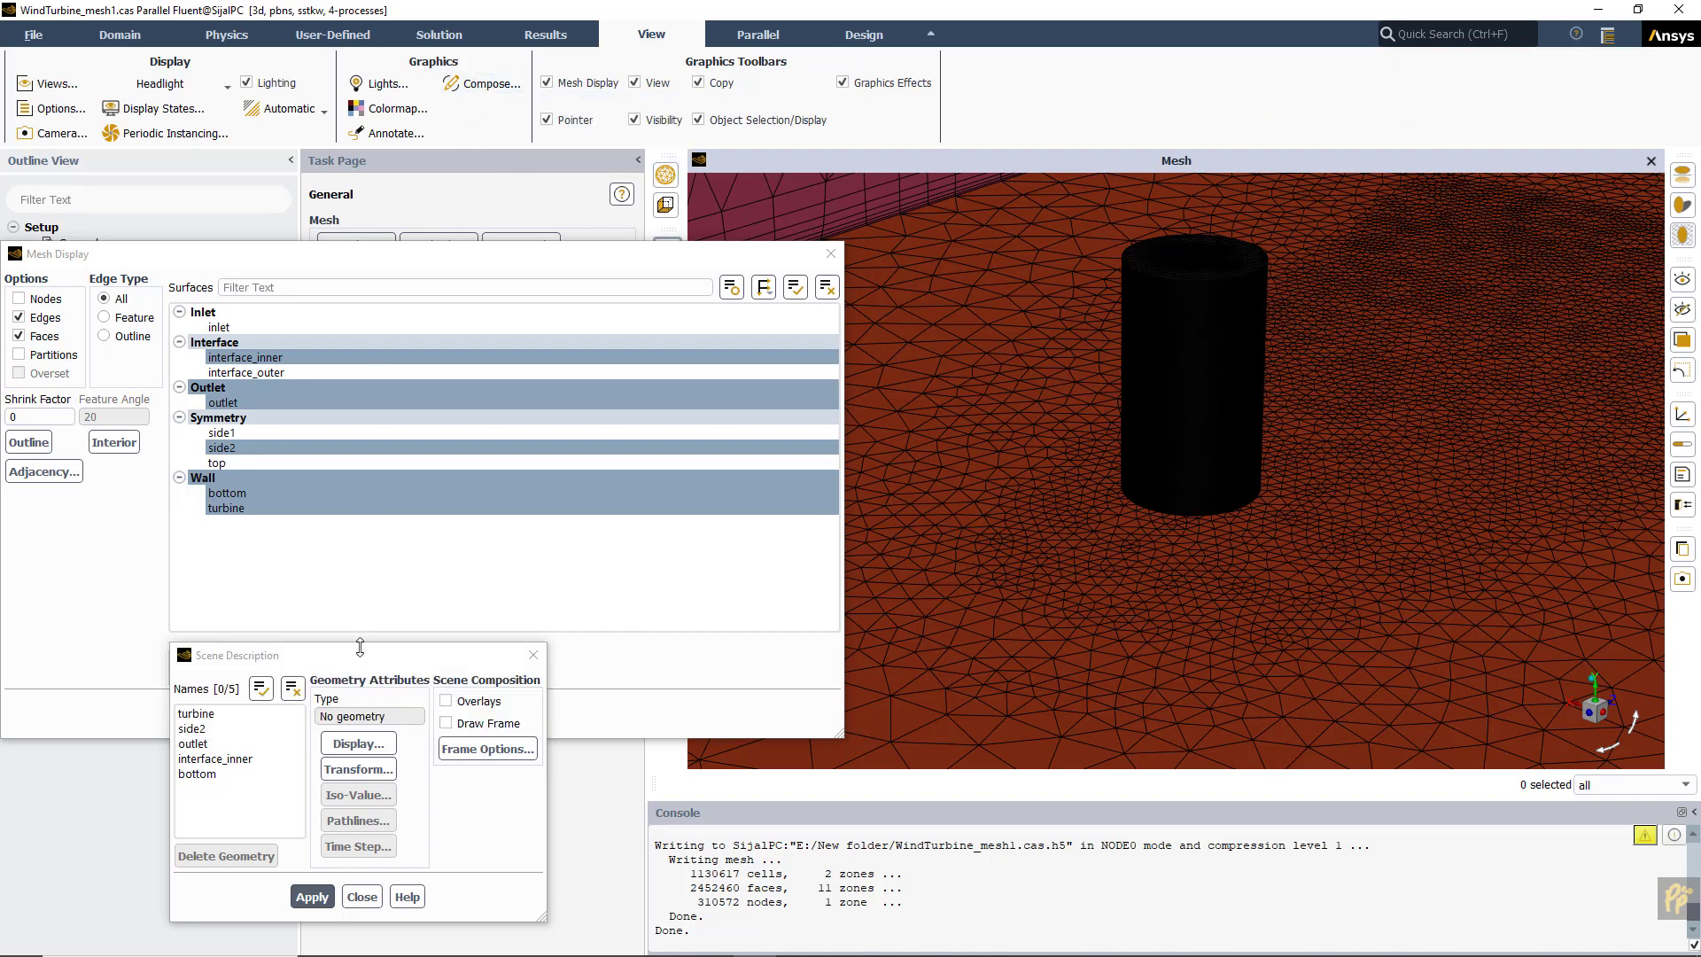
pyautogui.moveTo(360, 653); pyautogui.dragTo(363, 398)
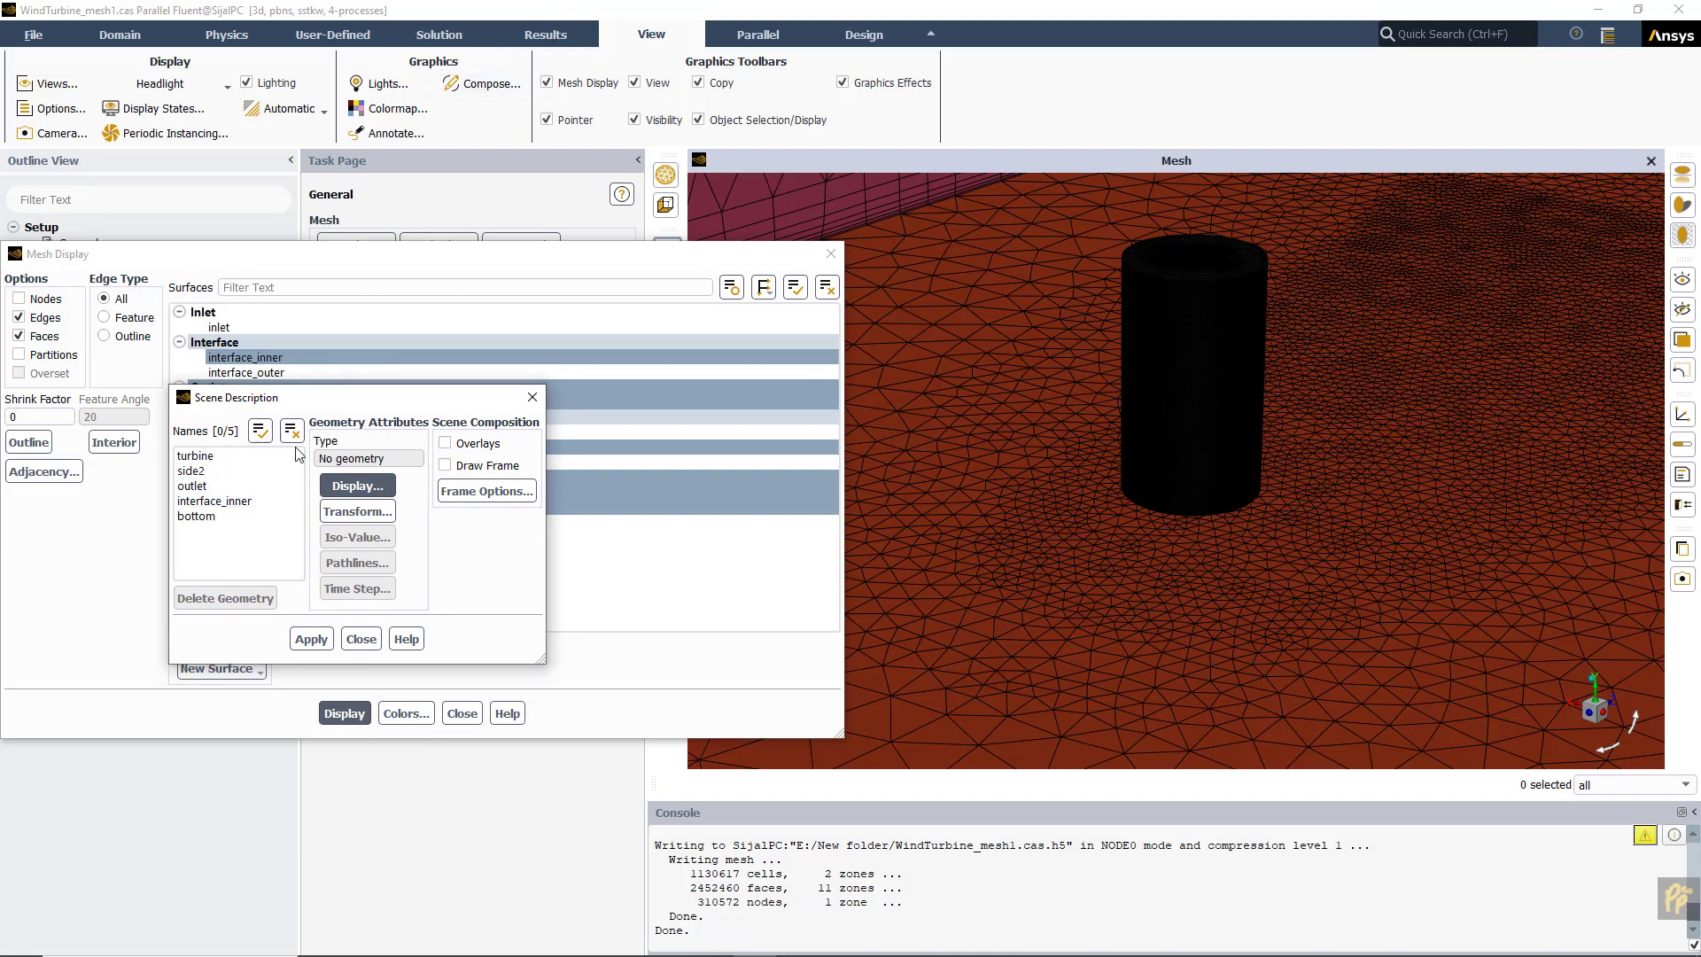
pyautogui.click(217, 501)
pyautogui.click(357, 485)
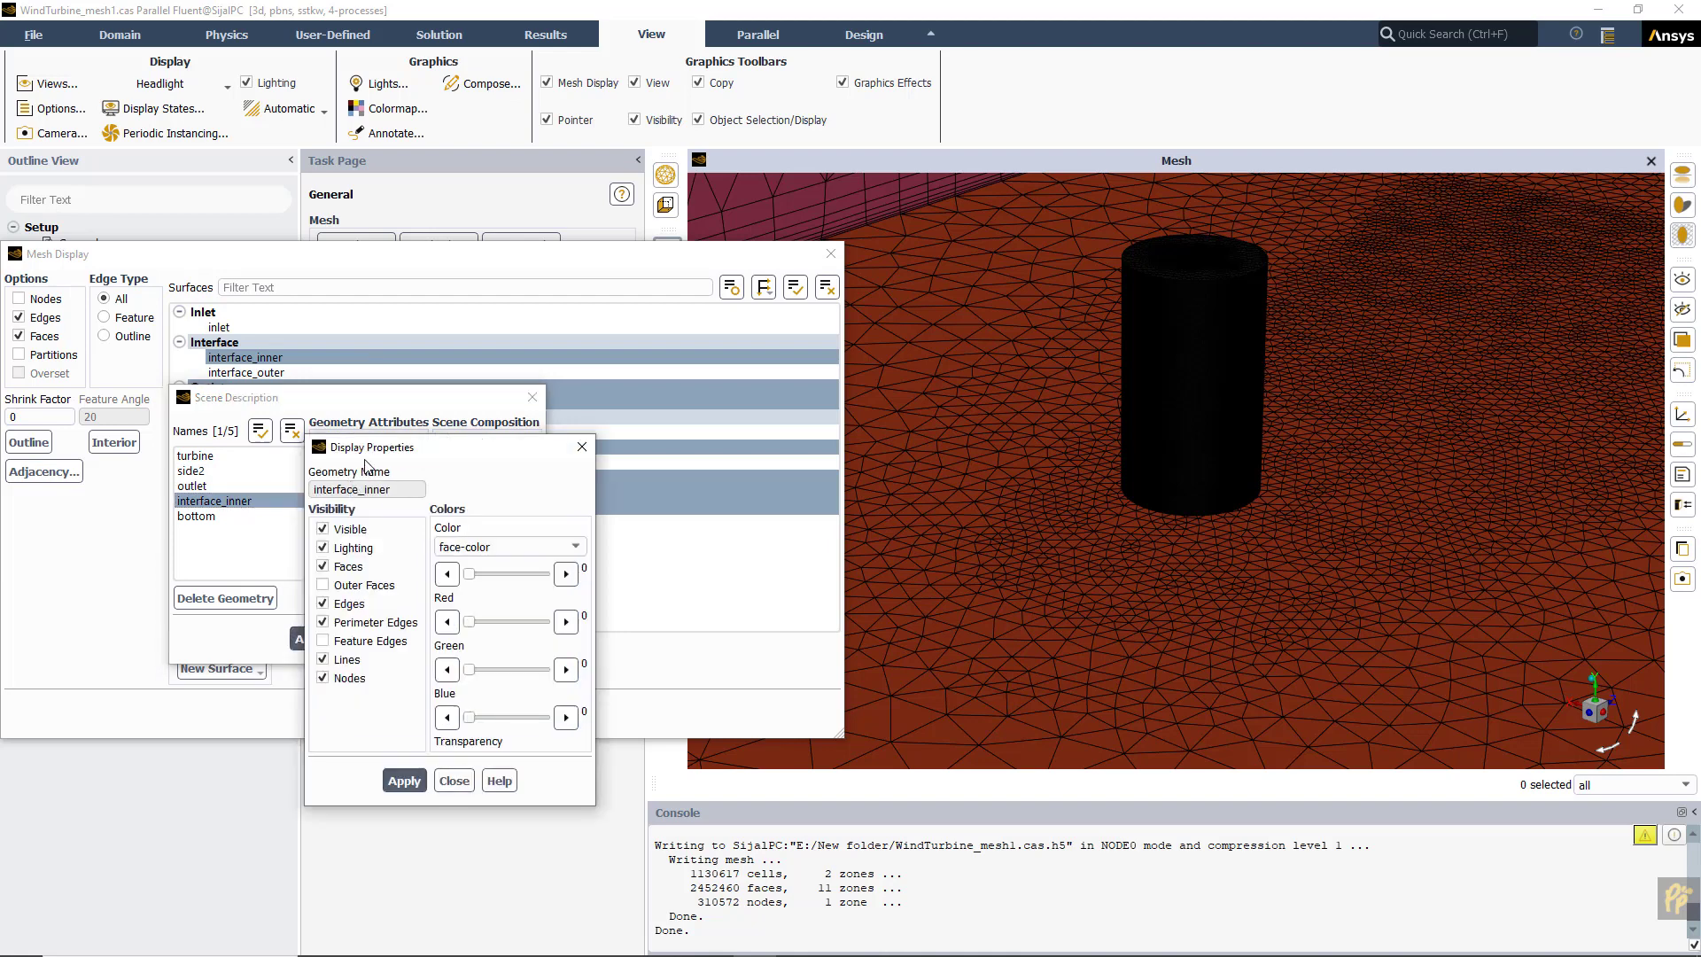
# - Turn on outer faces for interface_inner and turn off its edges, perimeter edges, lines and nodes
pyautogui.click(360, 584)
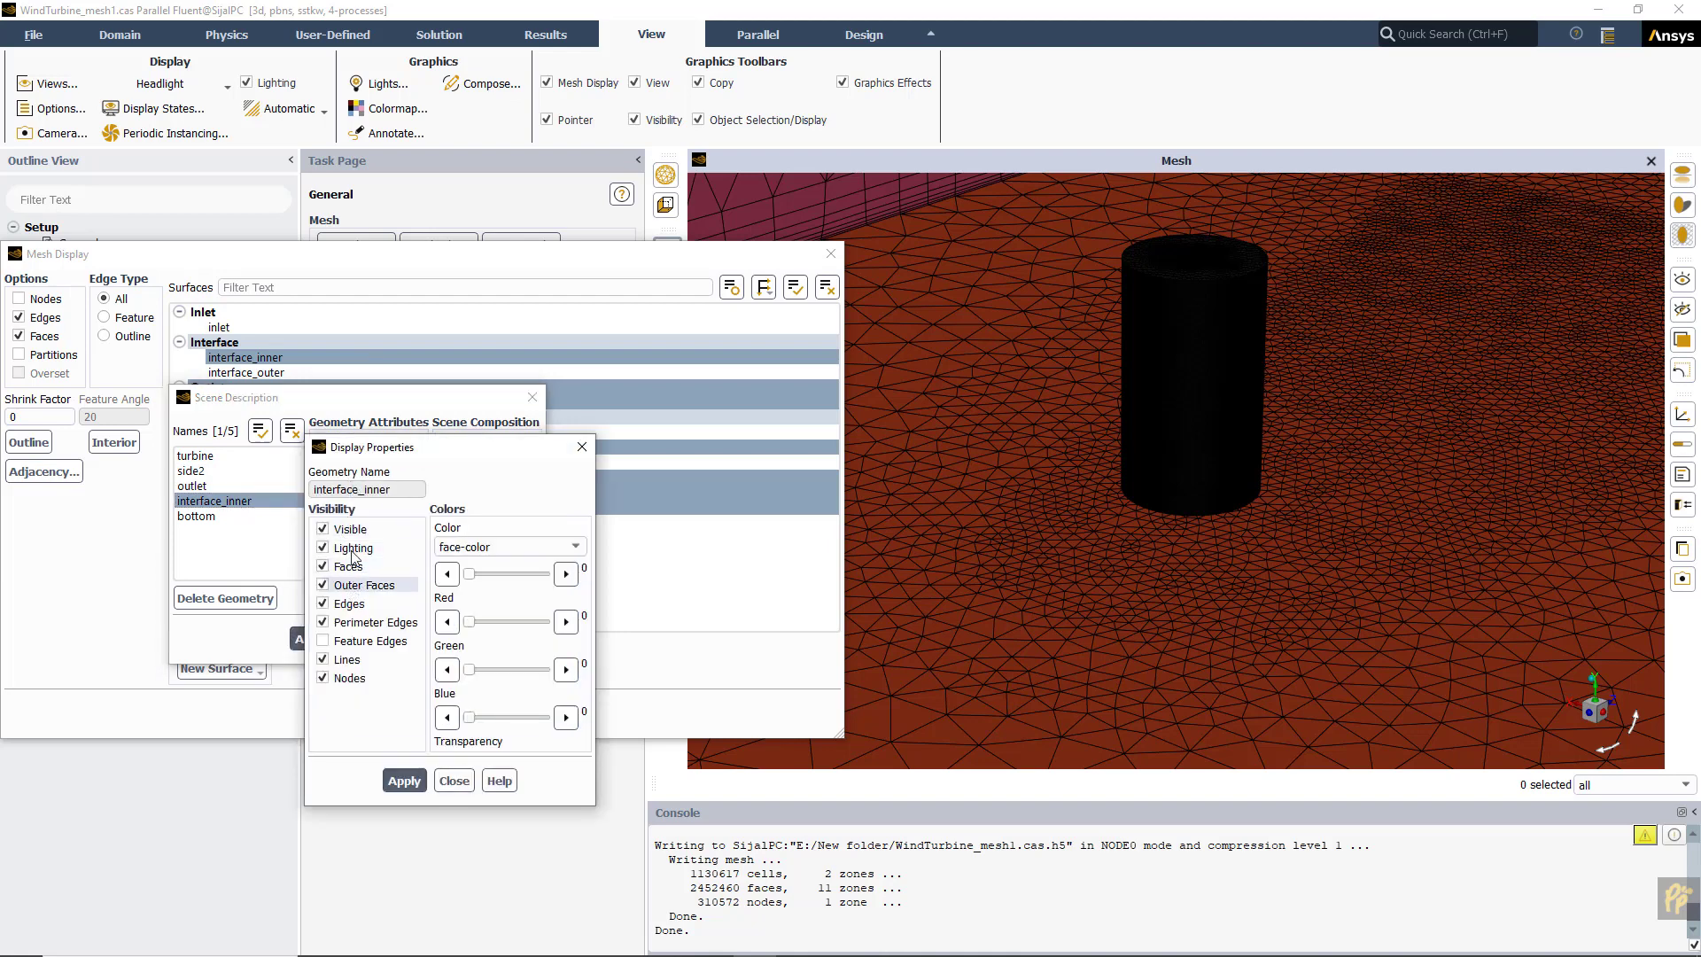
pyautogui.click(345, 623)
pyautogui.click(346, 659)
pyautogui.click(347, 678)
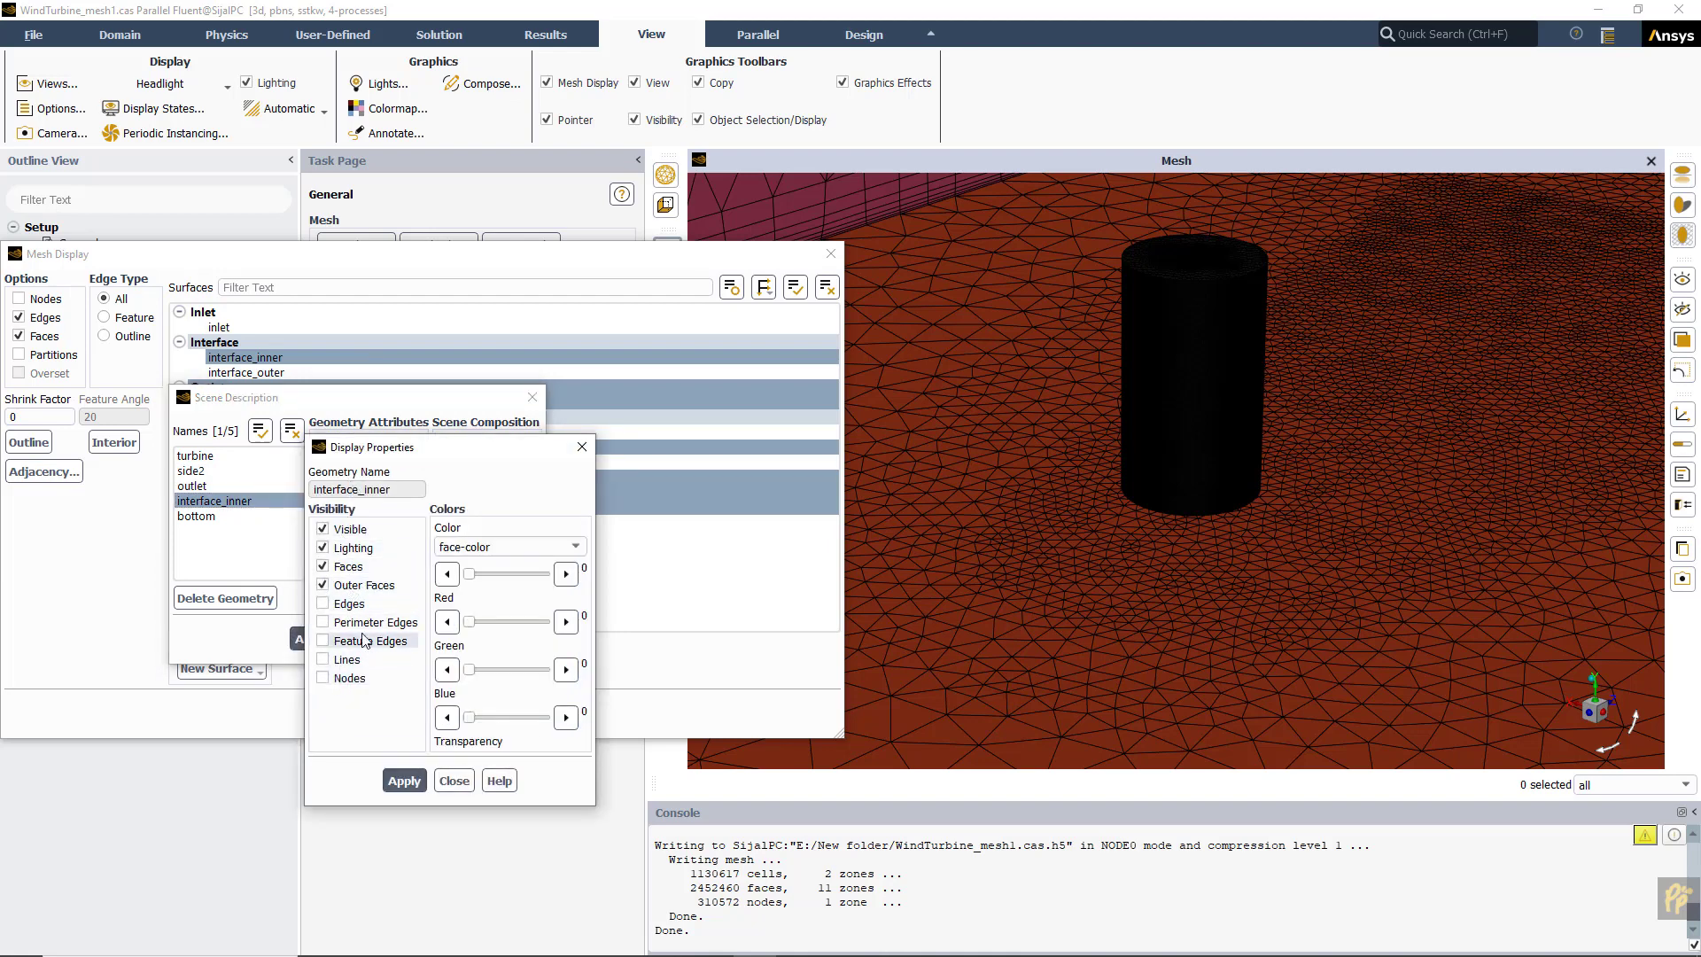
# - Give interface_inner a medium blue face color with about half transparency, apply it, and close the display dialogs
pyautogui.moveTo(474, 719); pyautogui.dragTo(513, 720)
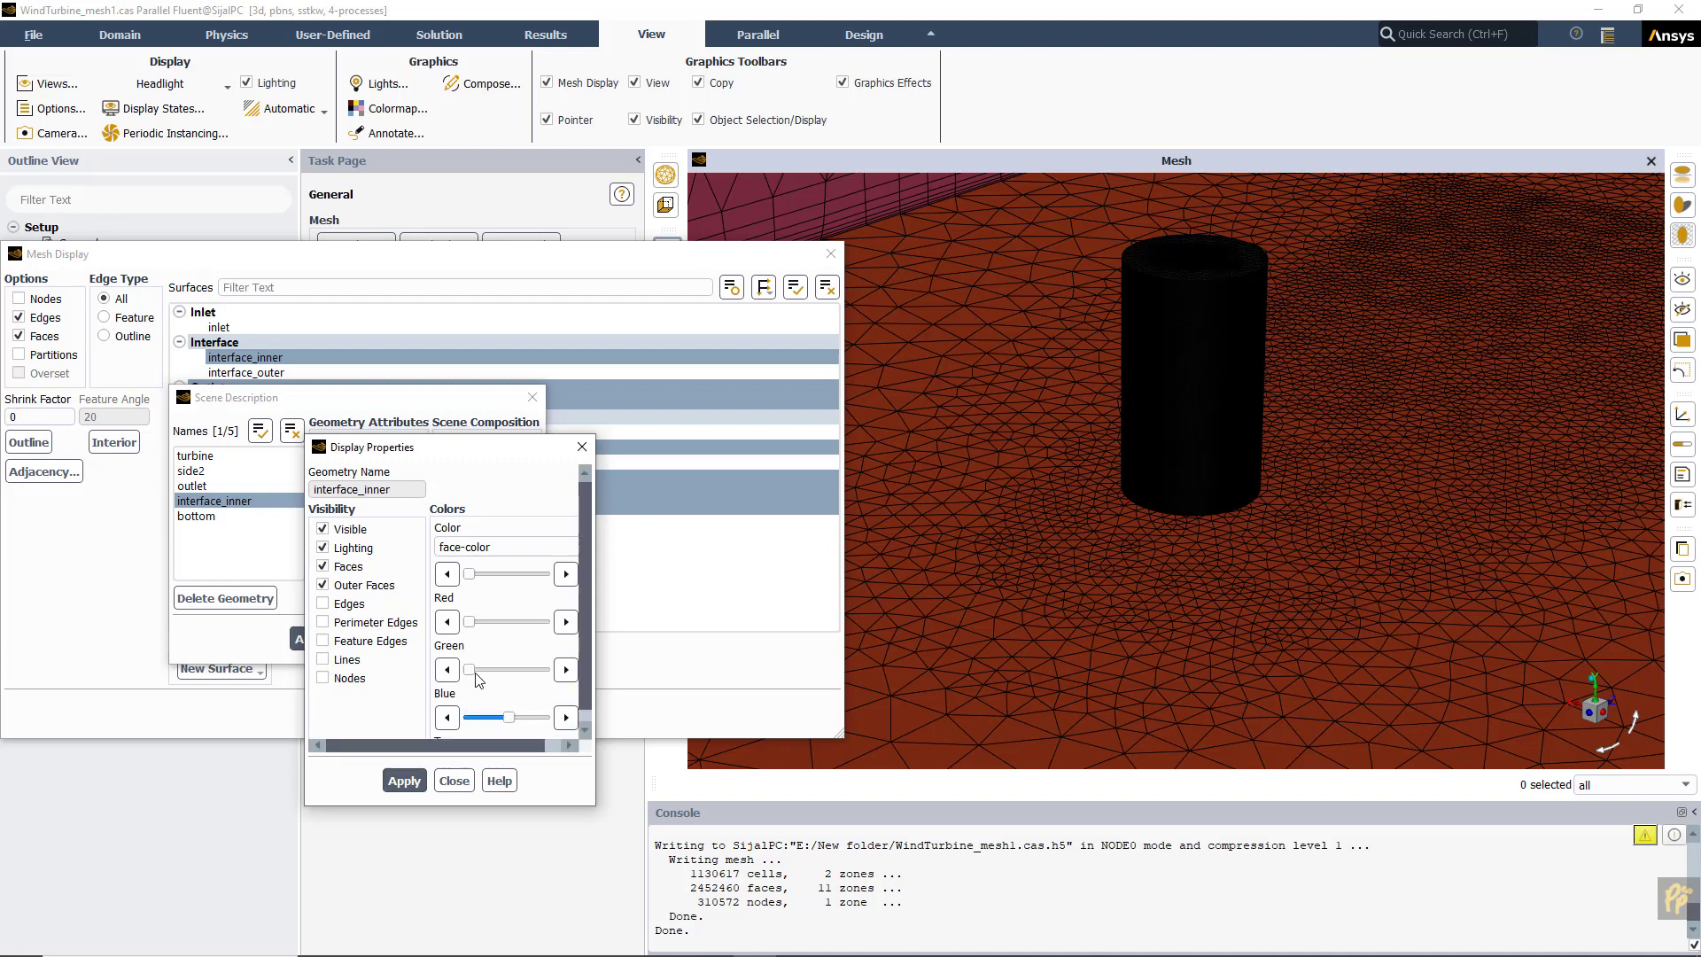
pyautogui.click(402, 781)
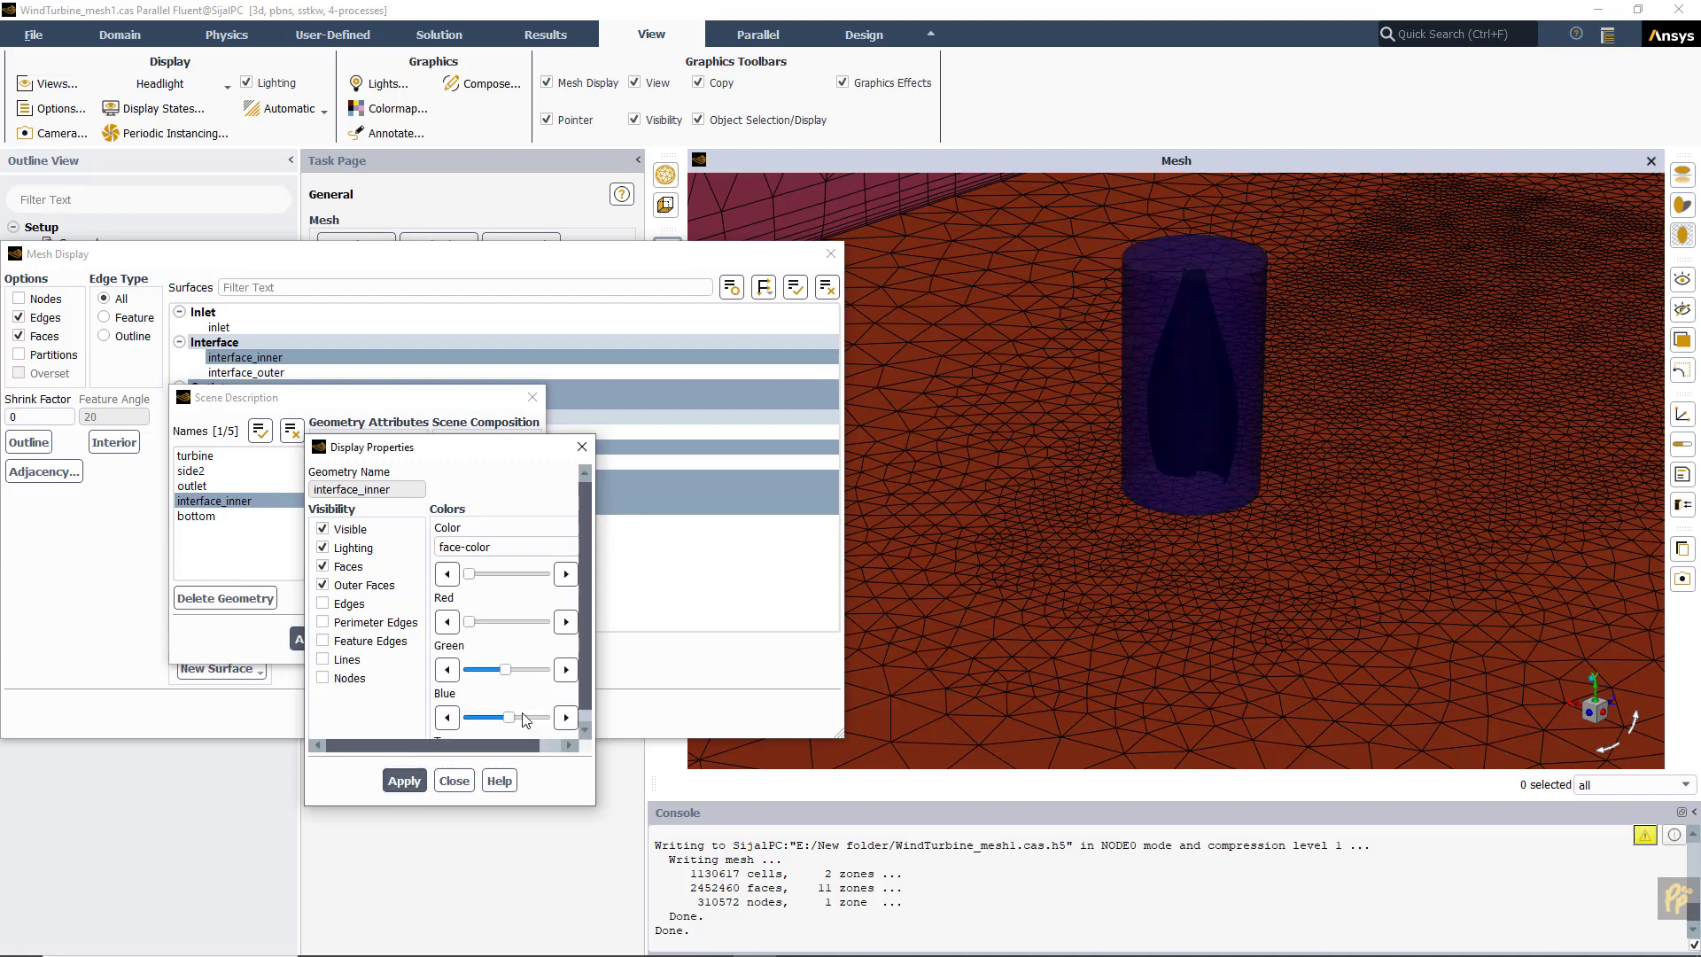
pyautogui.scroll(-5, 1317, 333)
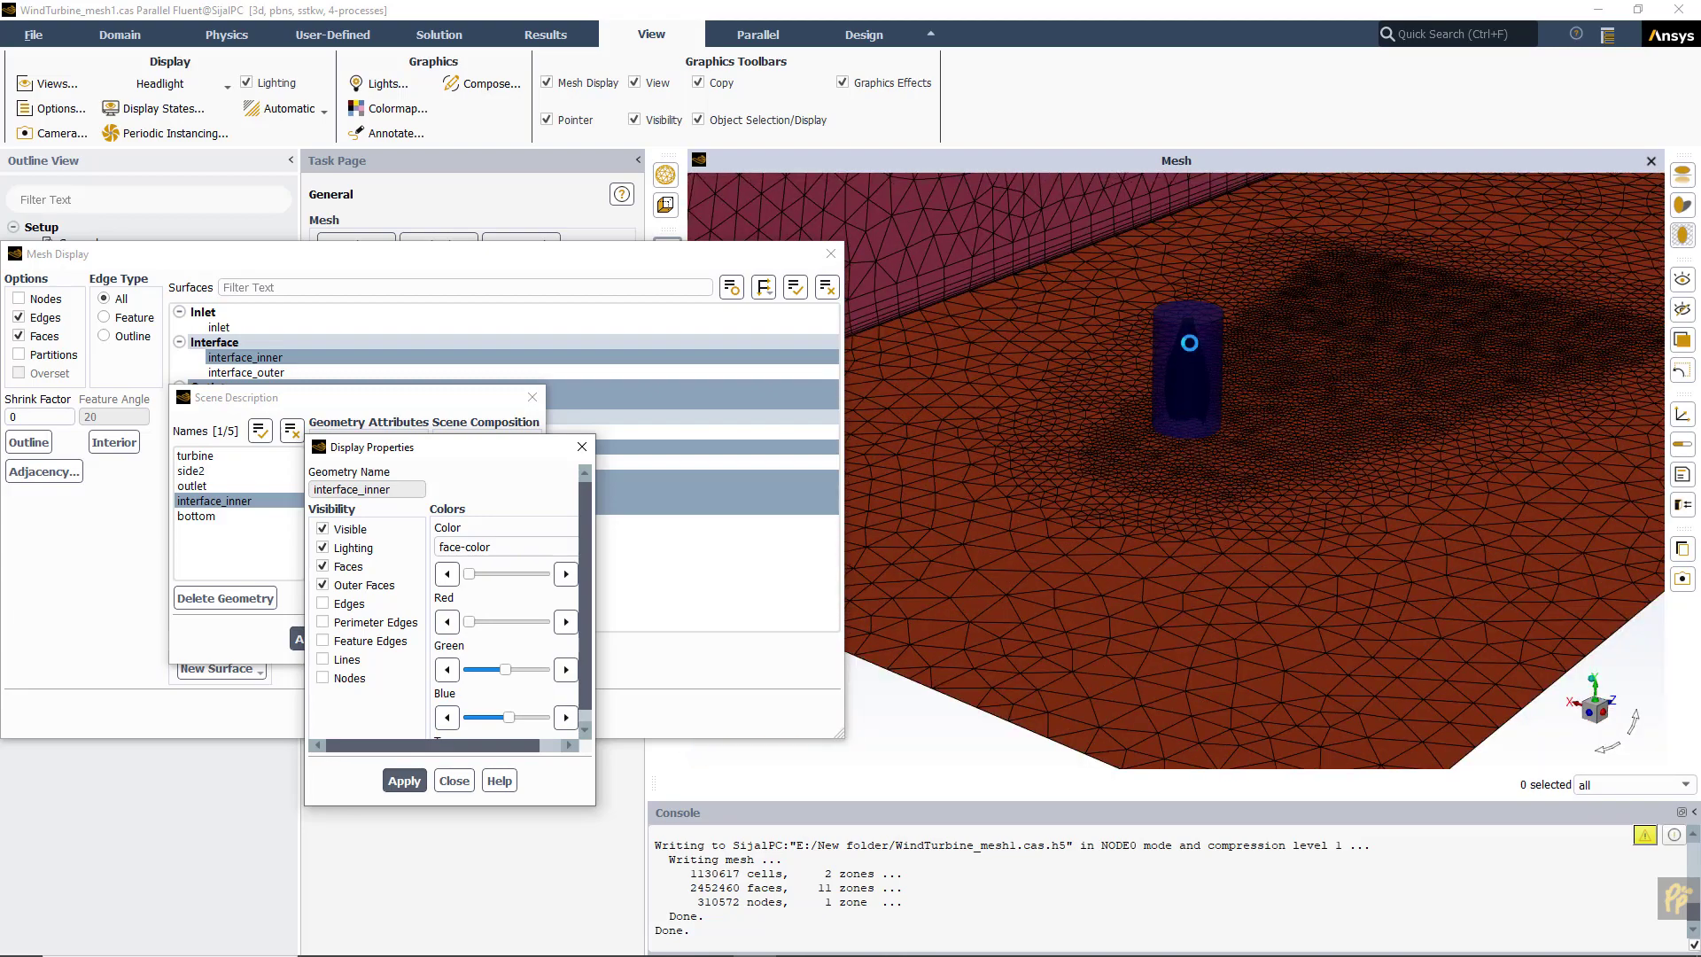
pyautogui.scroll(3, 1167, 328)
pyautogui.click(831, 254)
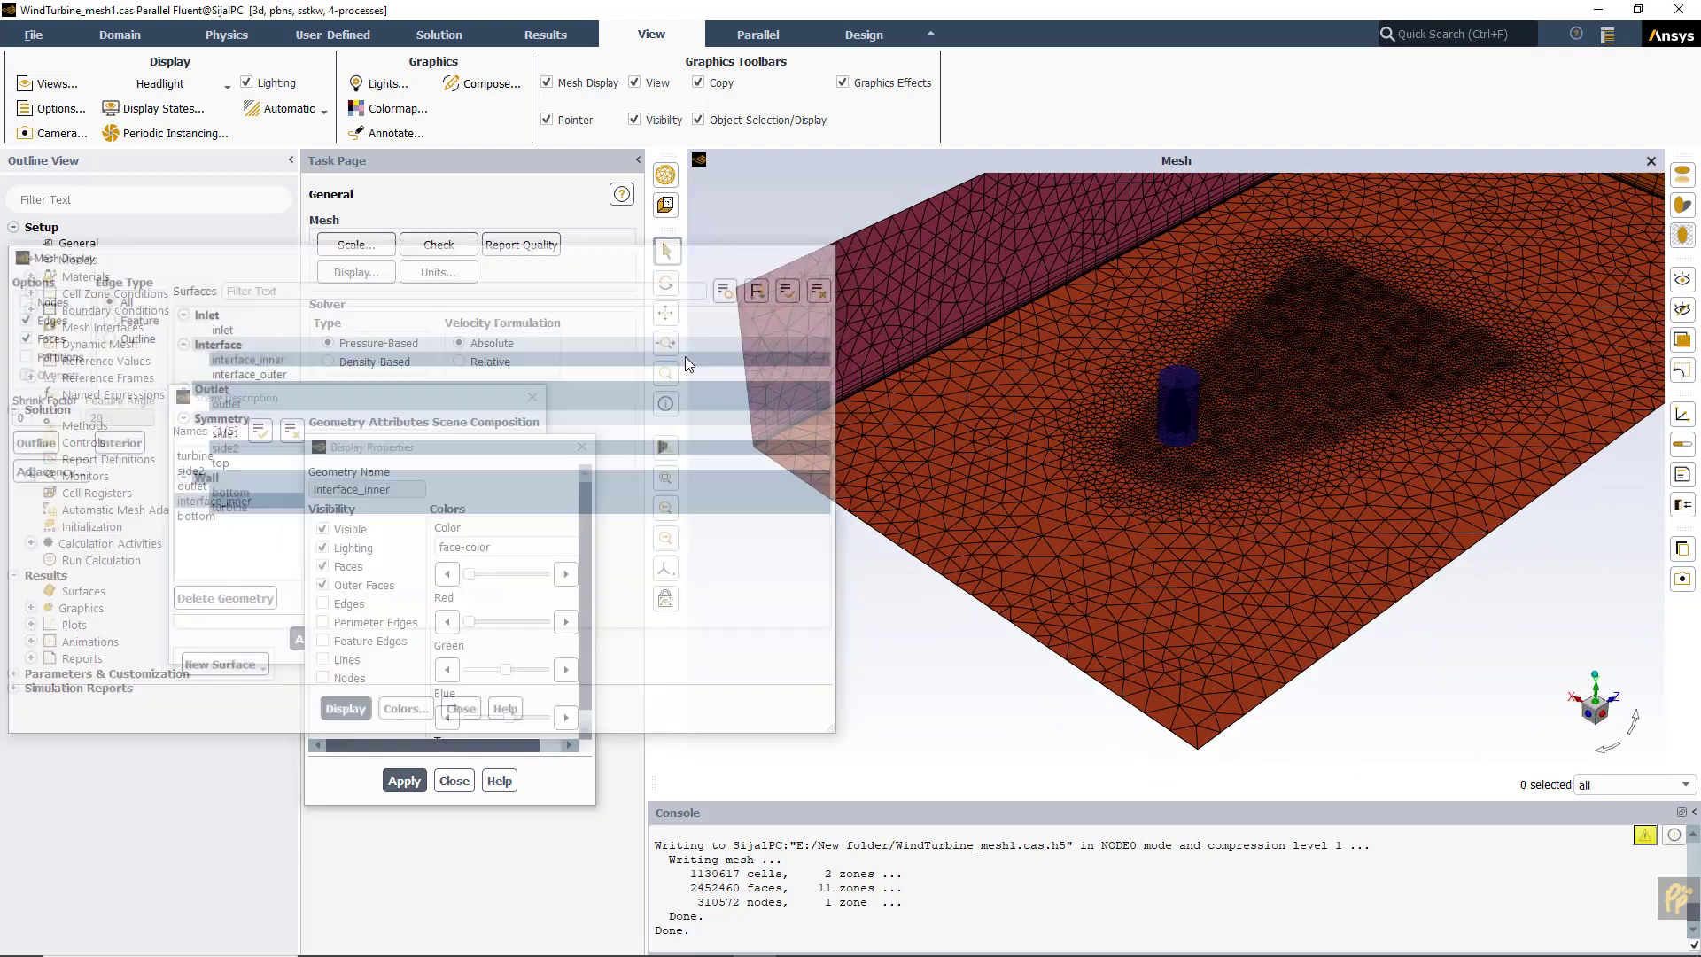
pyautogui.click(581, 447)
pyautogui.click(532, 397)
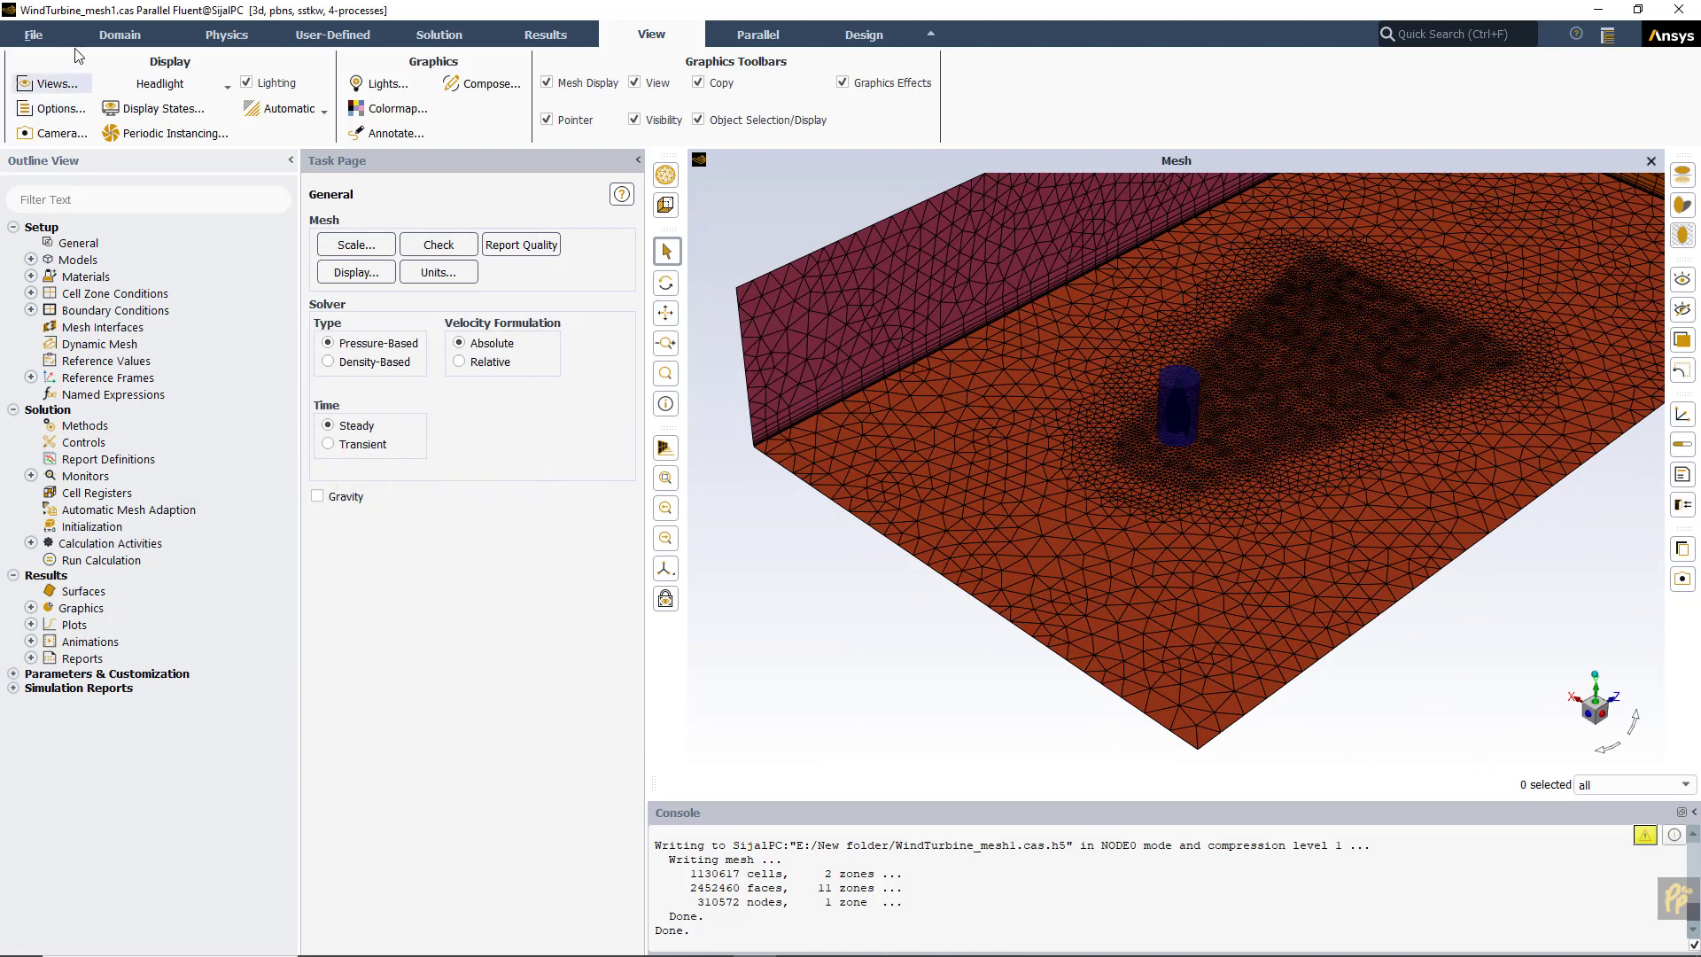
# - Report the size of the combined mesh in the console
pyautogui.click(117, 35)
pyautogui.click(74, 111)
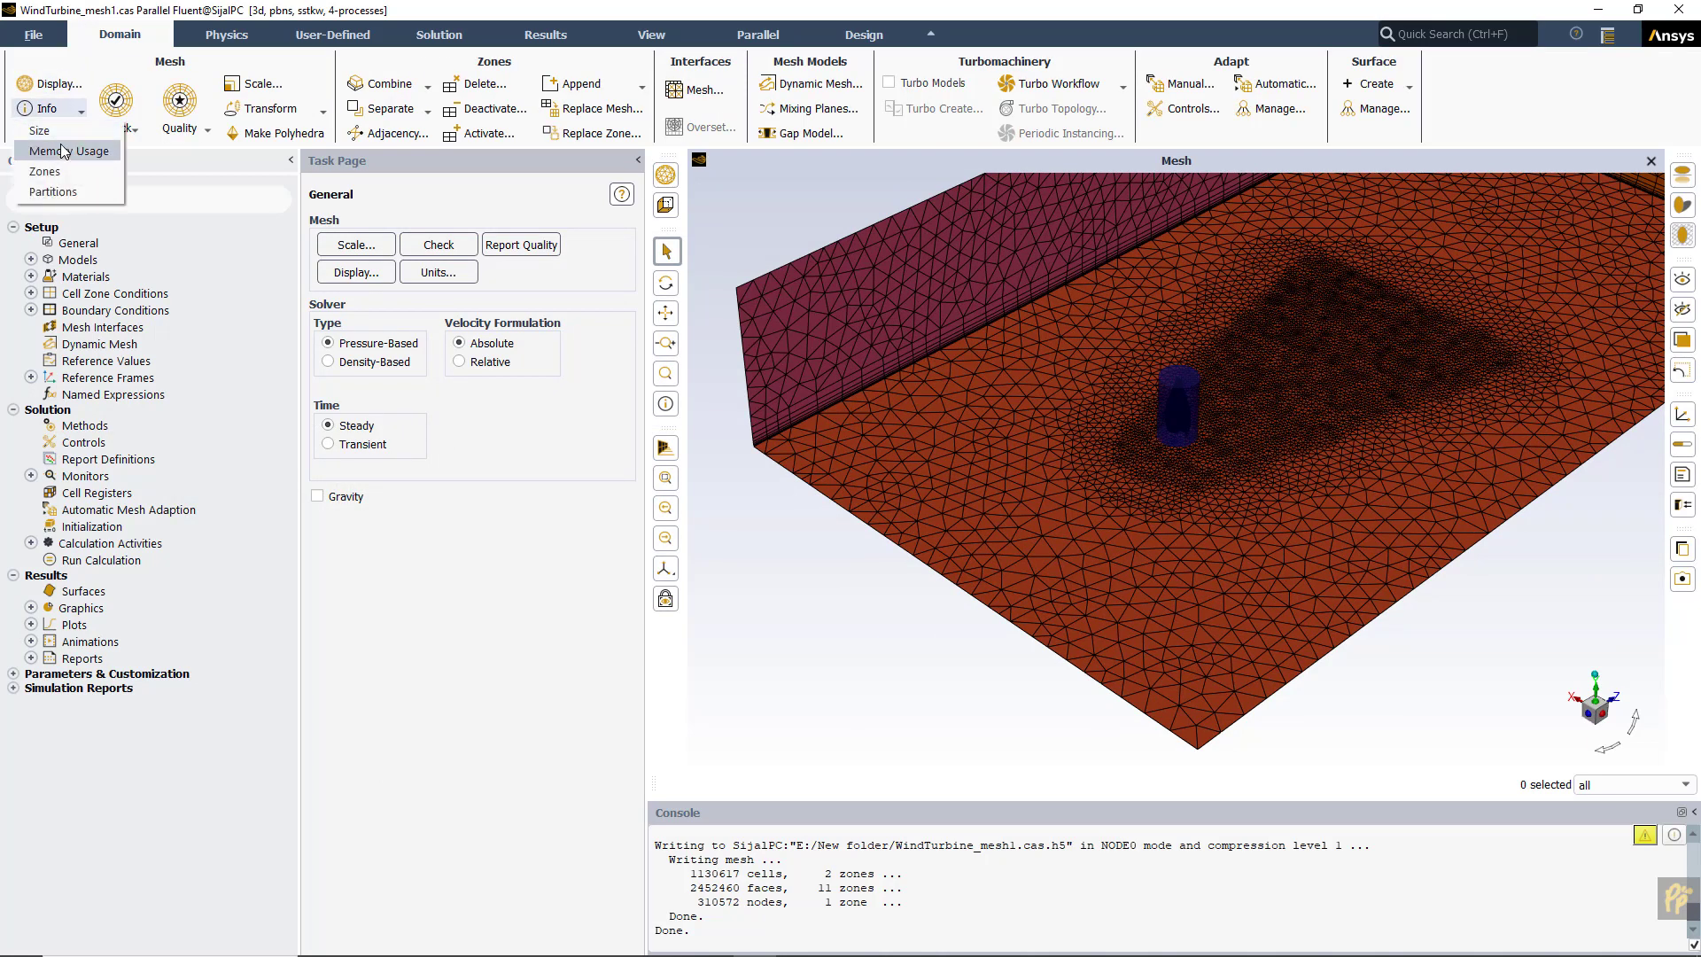
pyautogui.click(63, 133)
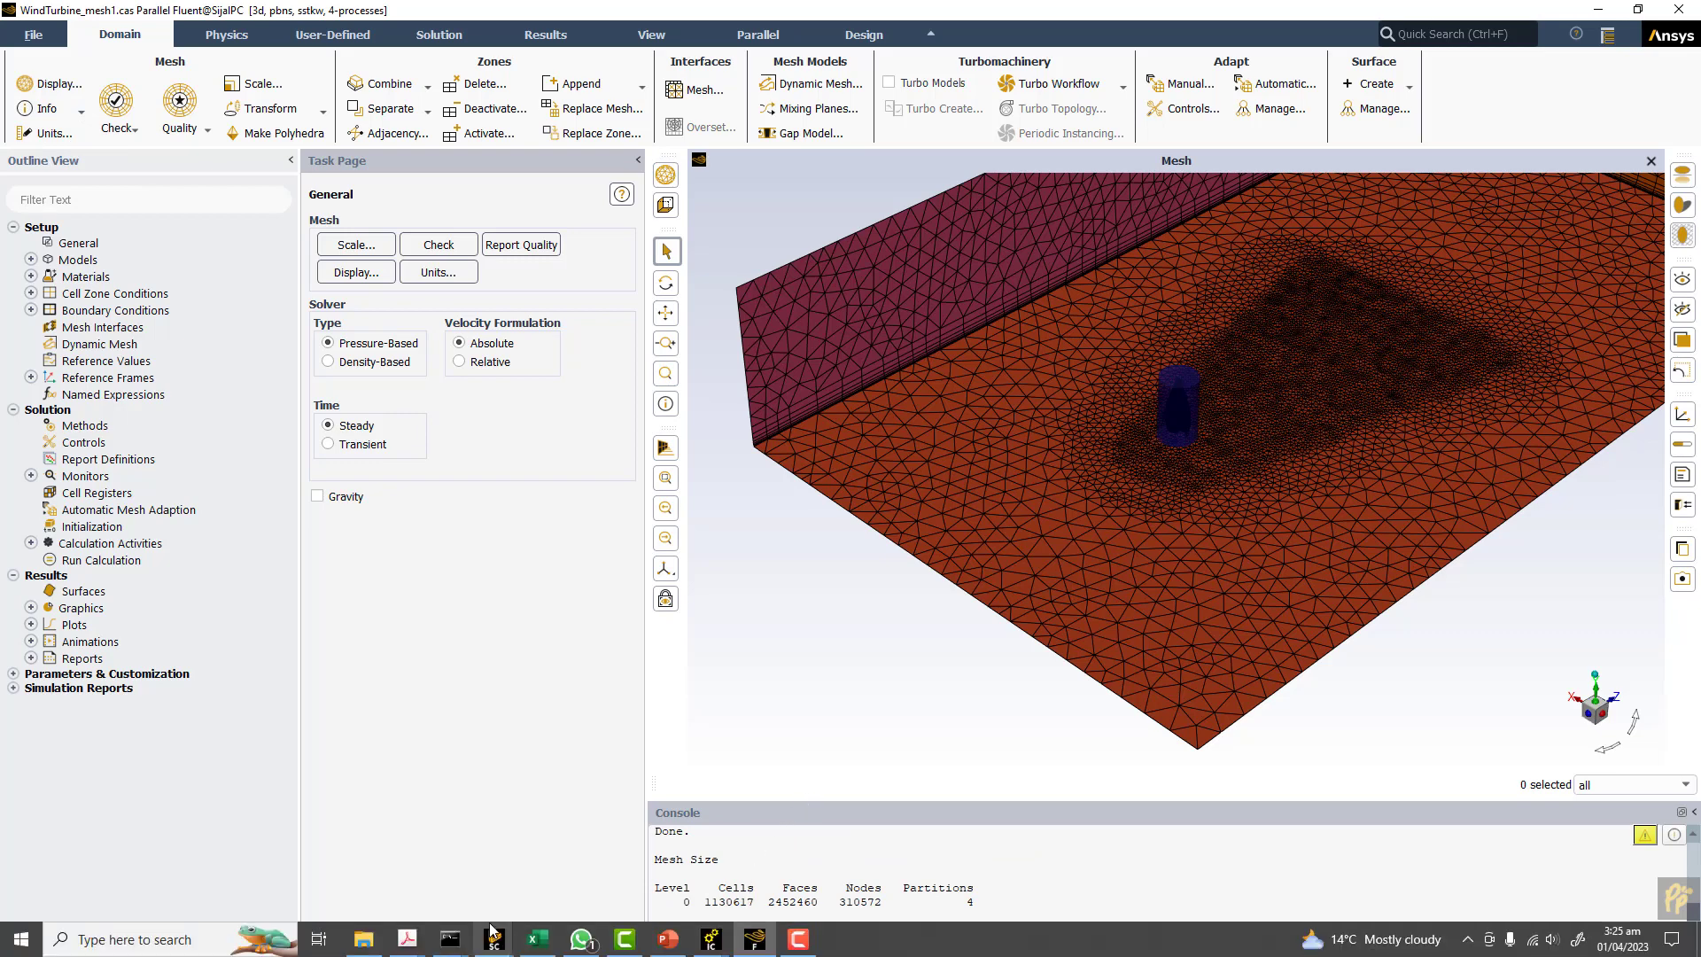
# - Switch to the Innovative Savonius turbine presentation in PowerPoint and go back through the meshing and domain slides to Geometry cleaning
pyautogui.click(664, 945)
pyautogui.scroll(1, 514, 461)
pyautogui.scroll(3, 514, 461)
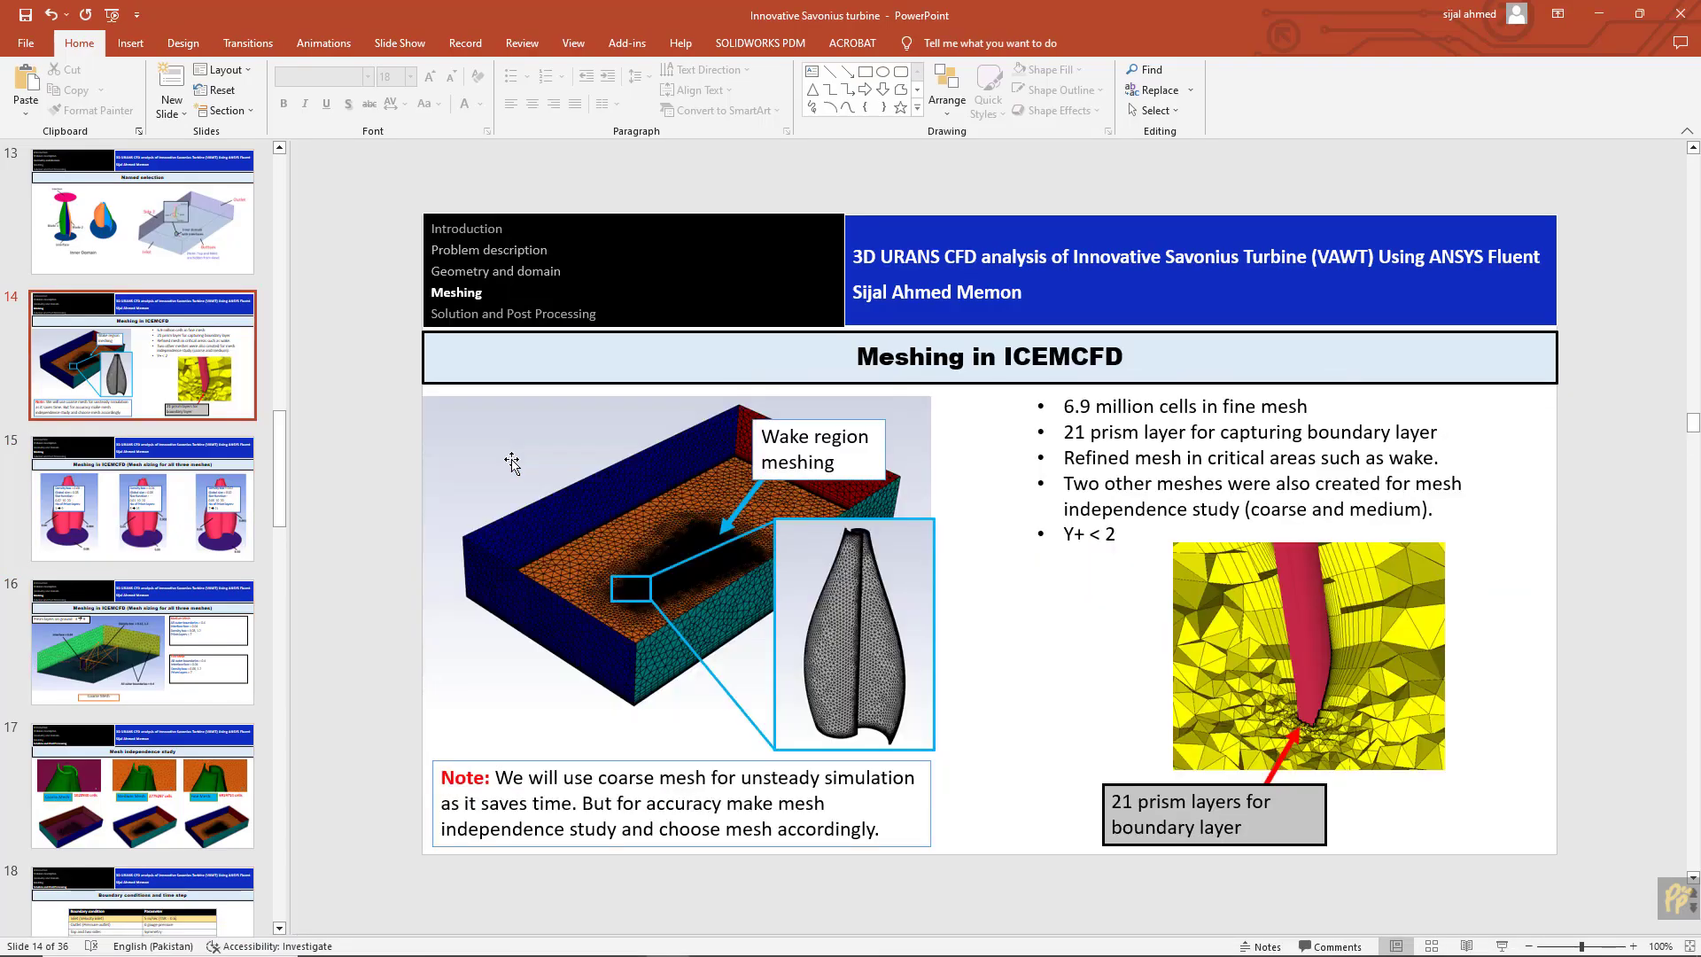
pyautogui.scroll(3, 513, 461)
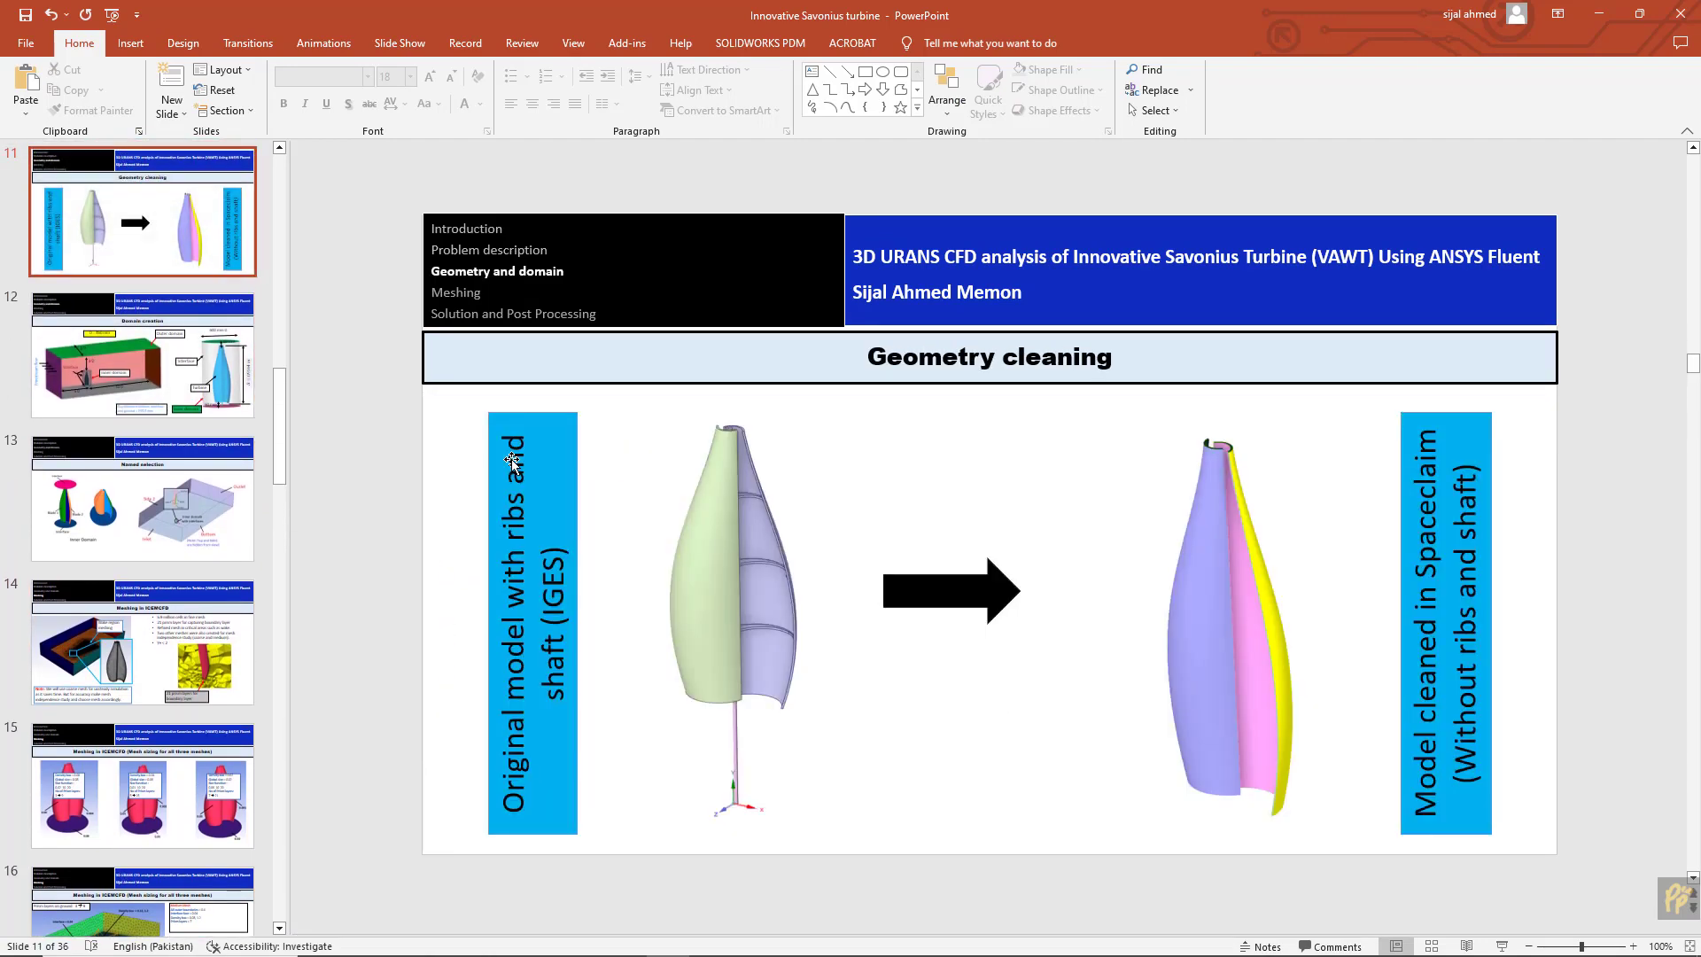